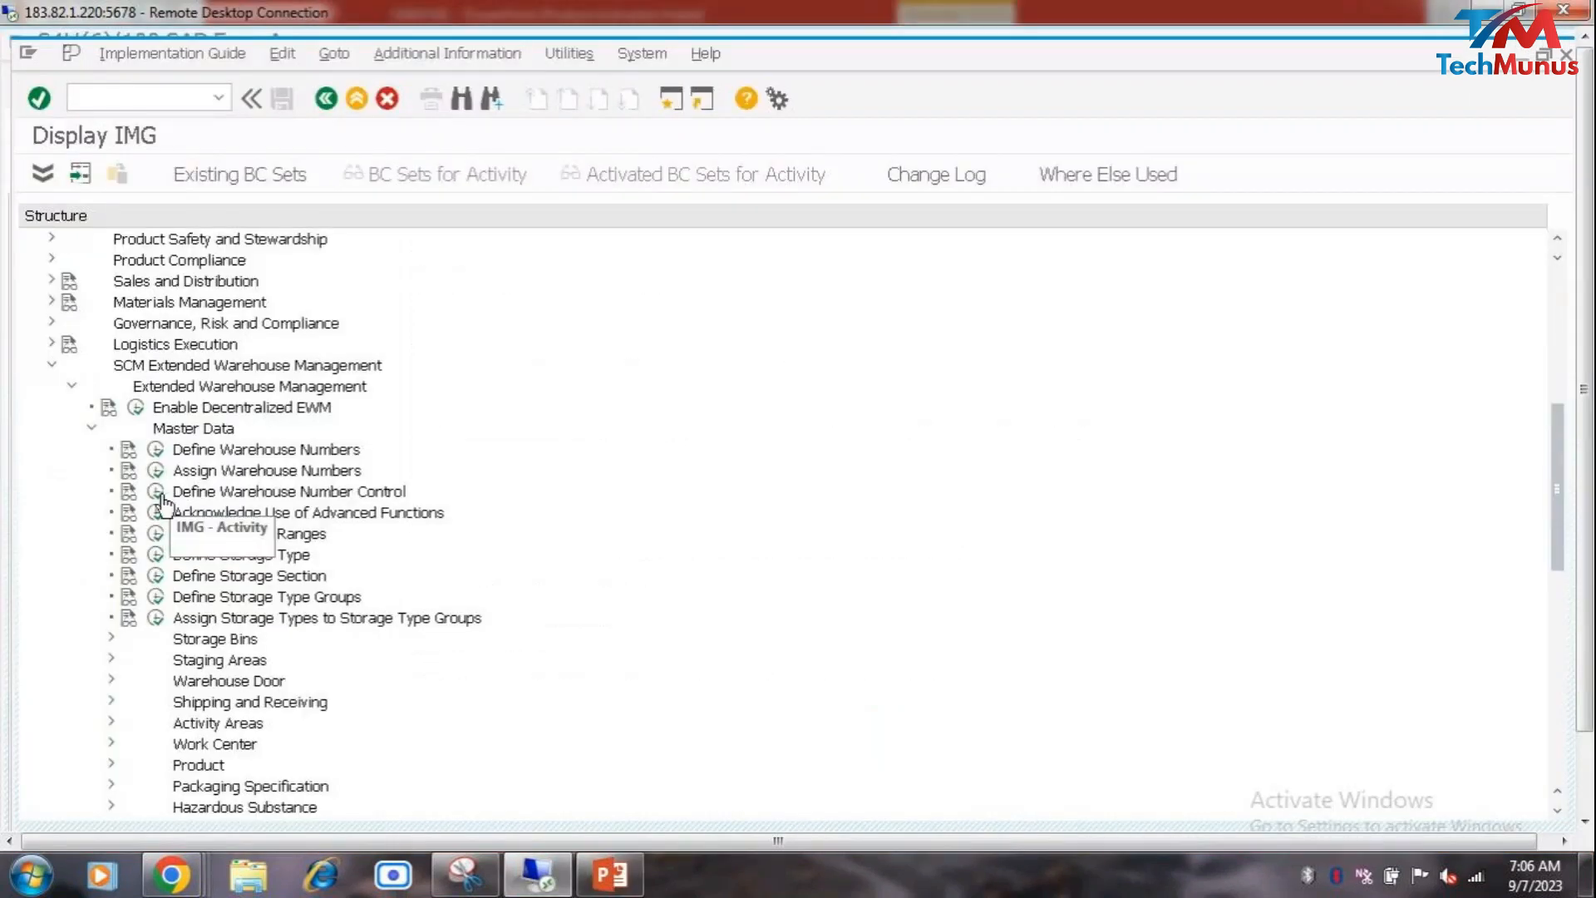
Step: Open the Define Warehouse Number Control activity and start a selection by contents on the Warehouse Number field
{"action": "left_click", "coordinate": [158, 494]}
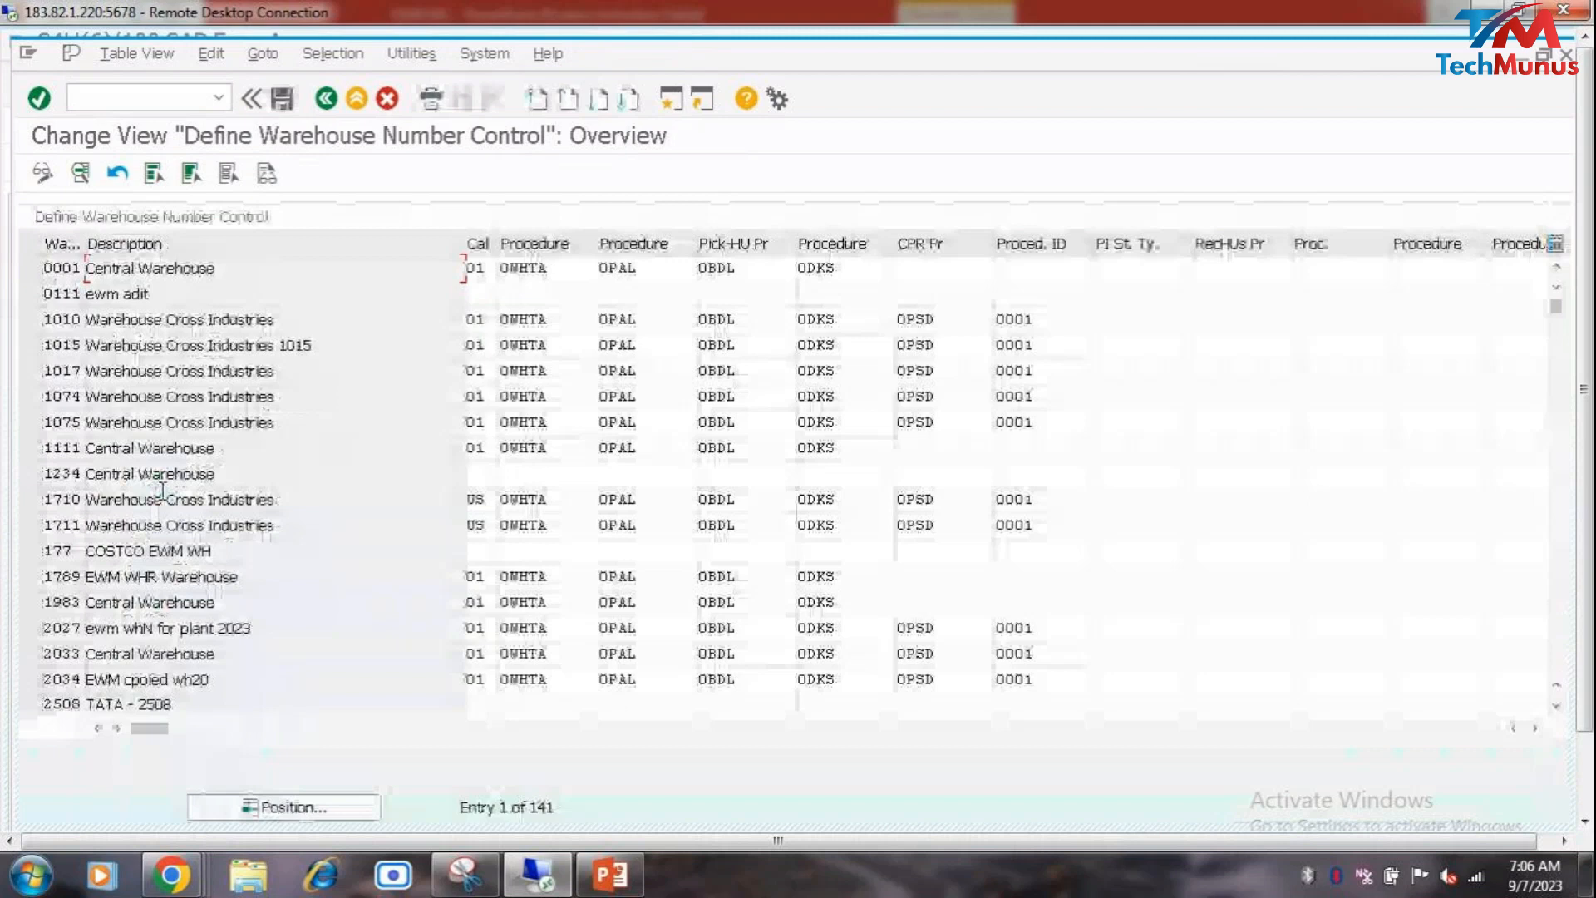
{"action": "left_click", "coordinate": [333, 53]}
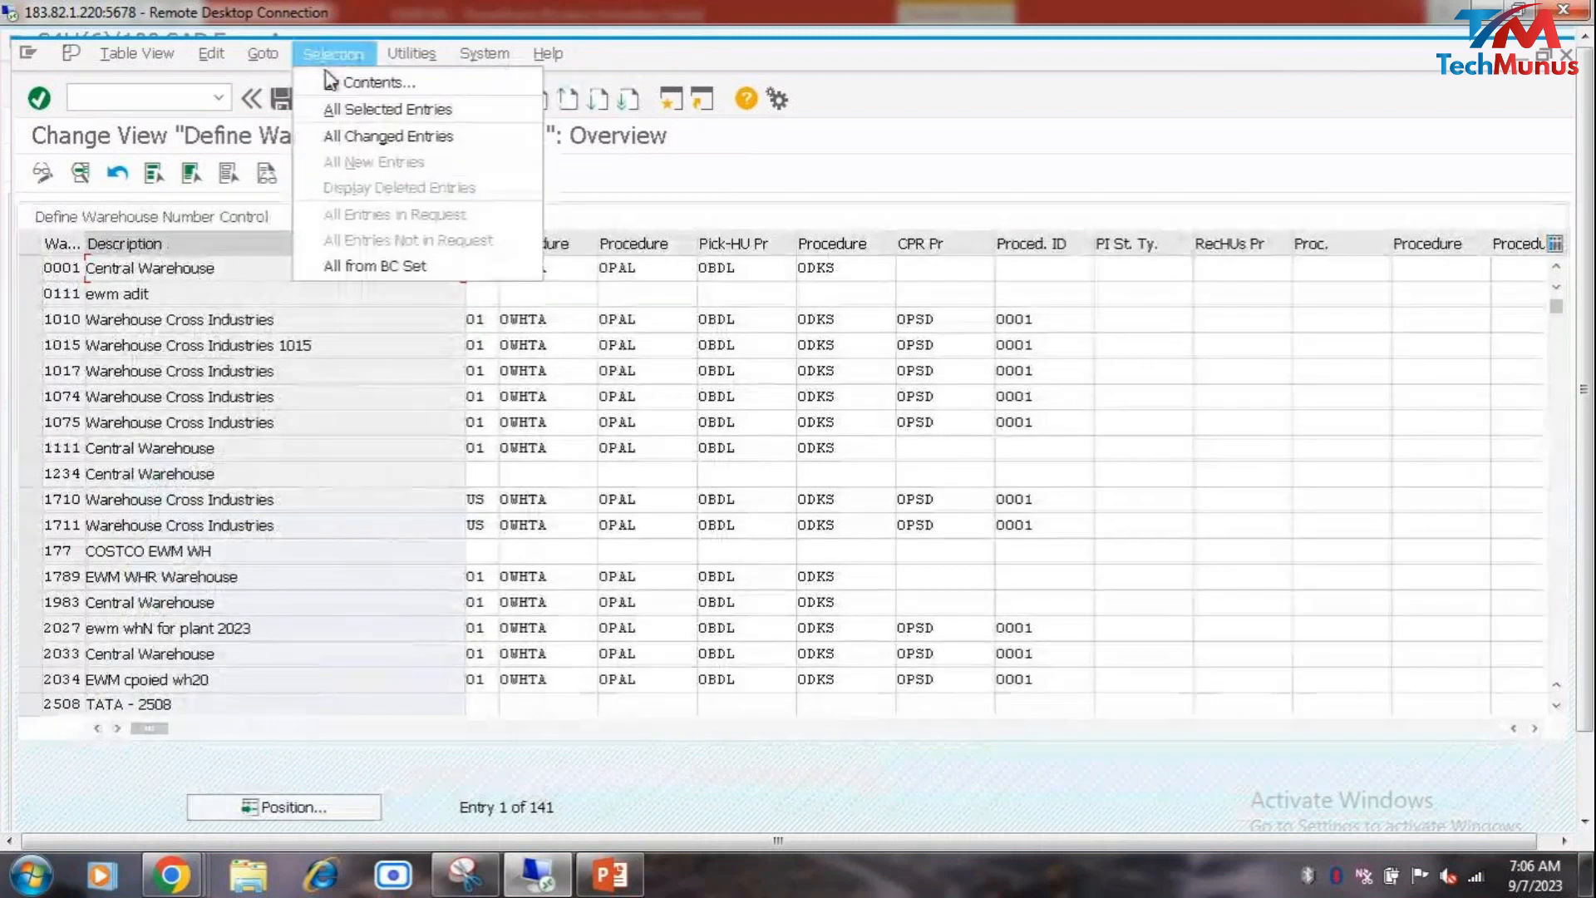
{"action": "left_click", "coordinate": [358, 81]}
{"action": "scroll", "coordinate": [141, 505], "scroll_direction": "down", "scroll_amount": 1}
{"action": "scroll", "coordinate": [141, 509], "scroll_direction": "down", "scroll_amount": 4}
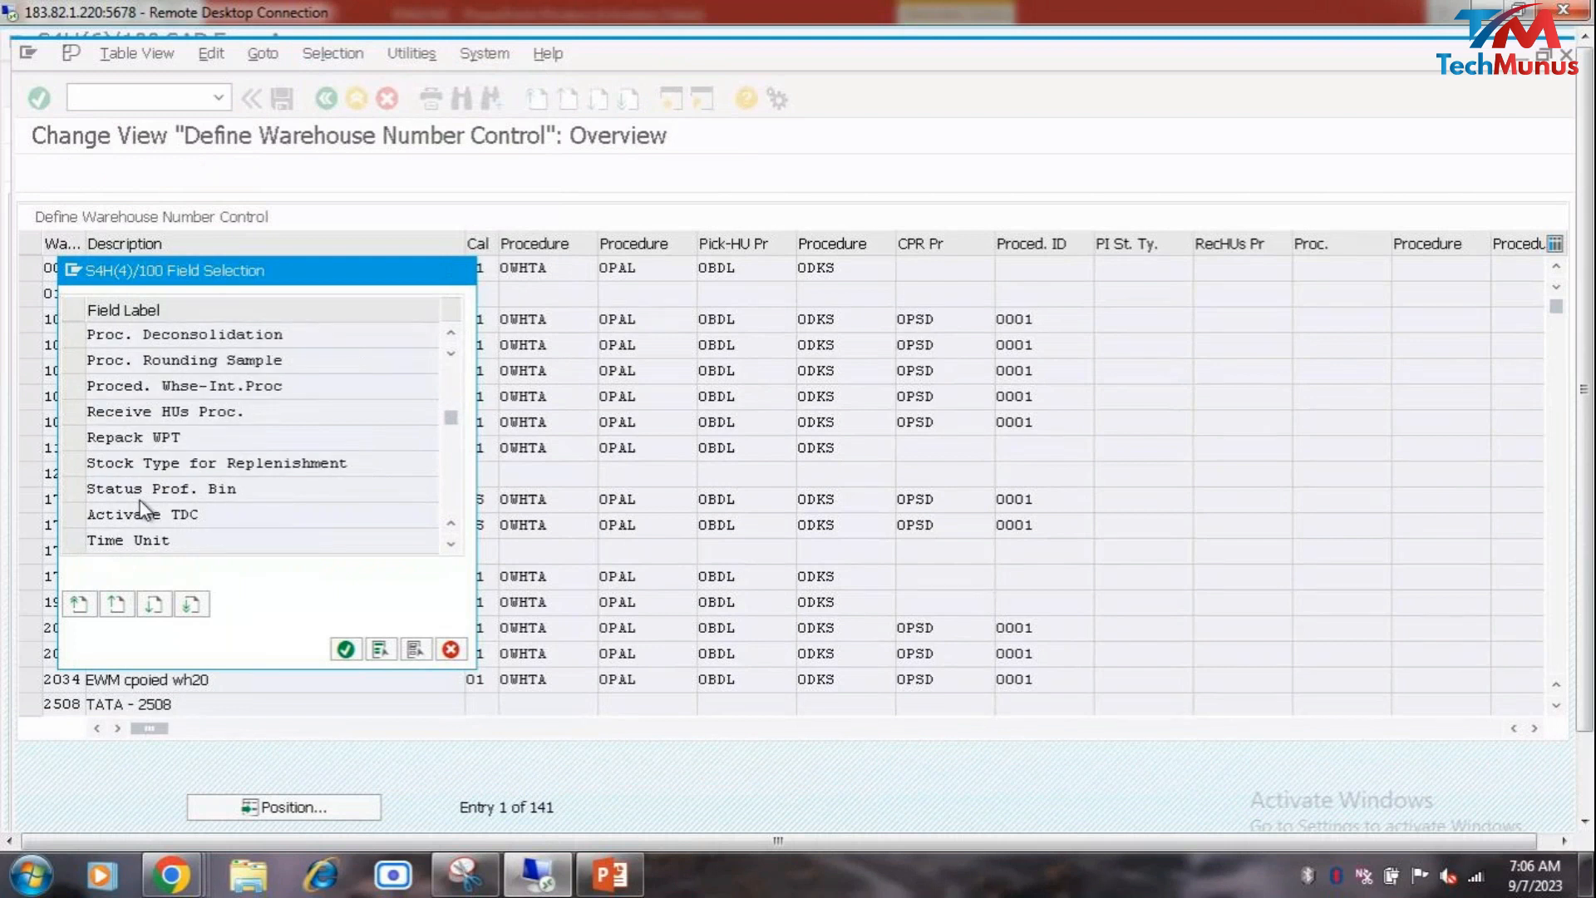
{"action": "scroll", "coordinate": [141, 507], "scroll_direction": "down", "scroll_amount": 5}
{"action": "scroll", "coordinate": [144, 509], "scroll_direction": "down", "scroll_amount": 4}
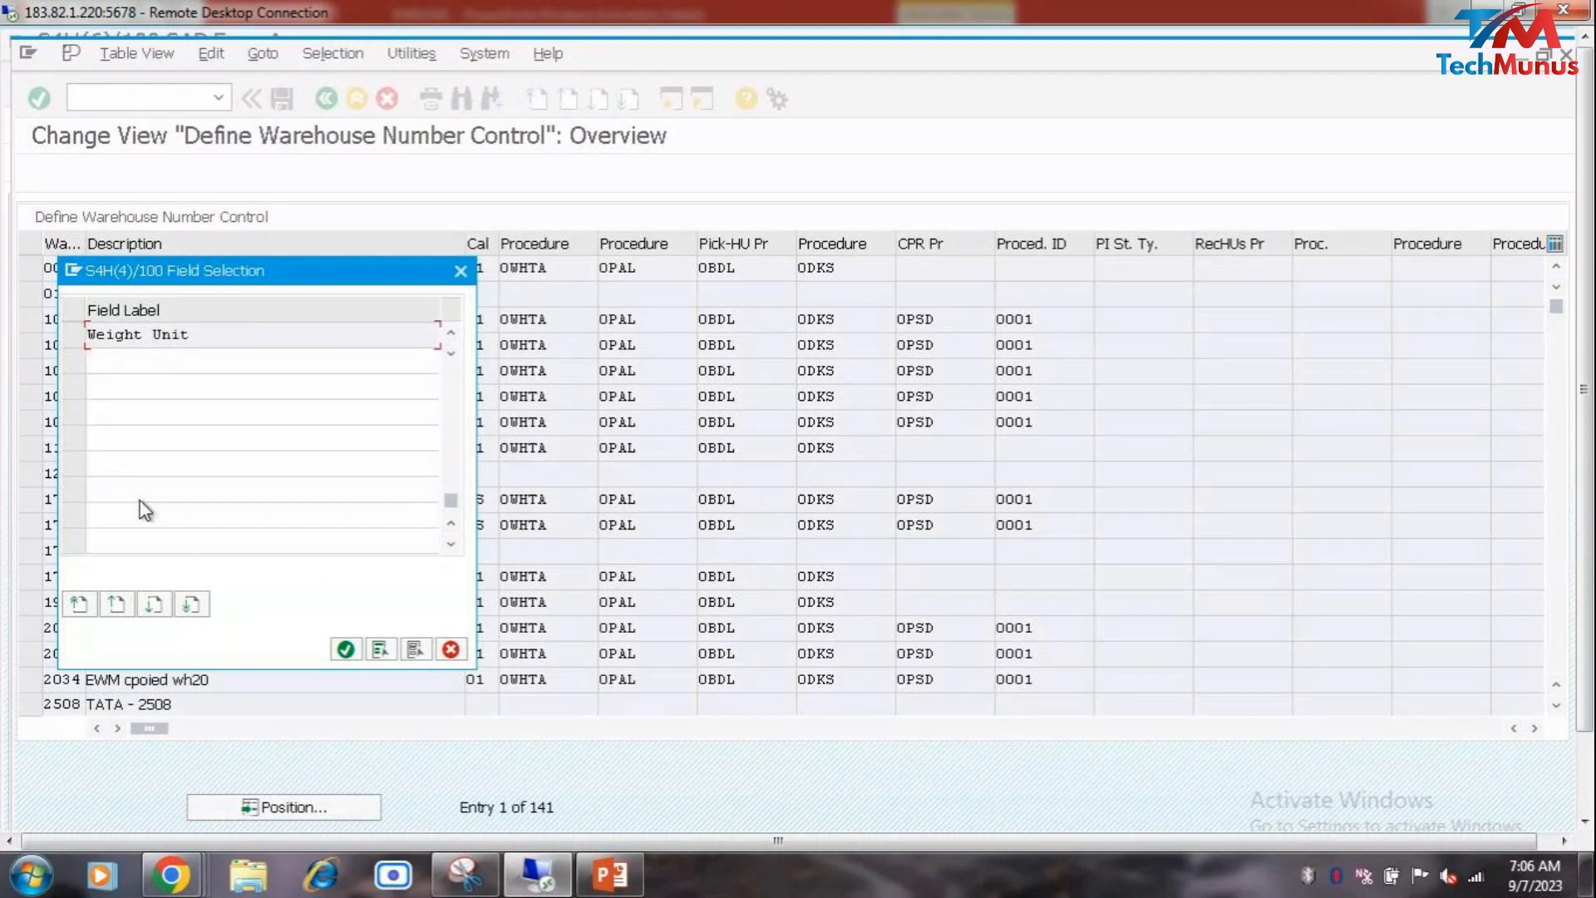
{"action": "scroll", "coordinate": [68, 416], "scroll_direction": "up", "scroll_amount": 2}
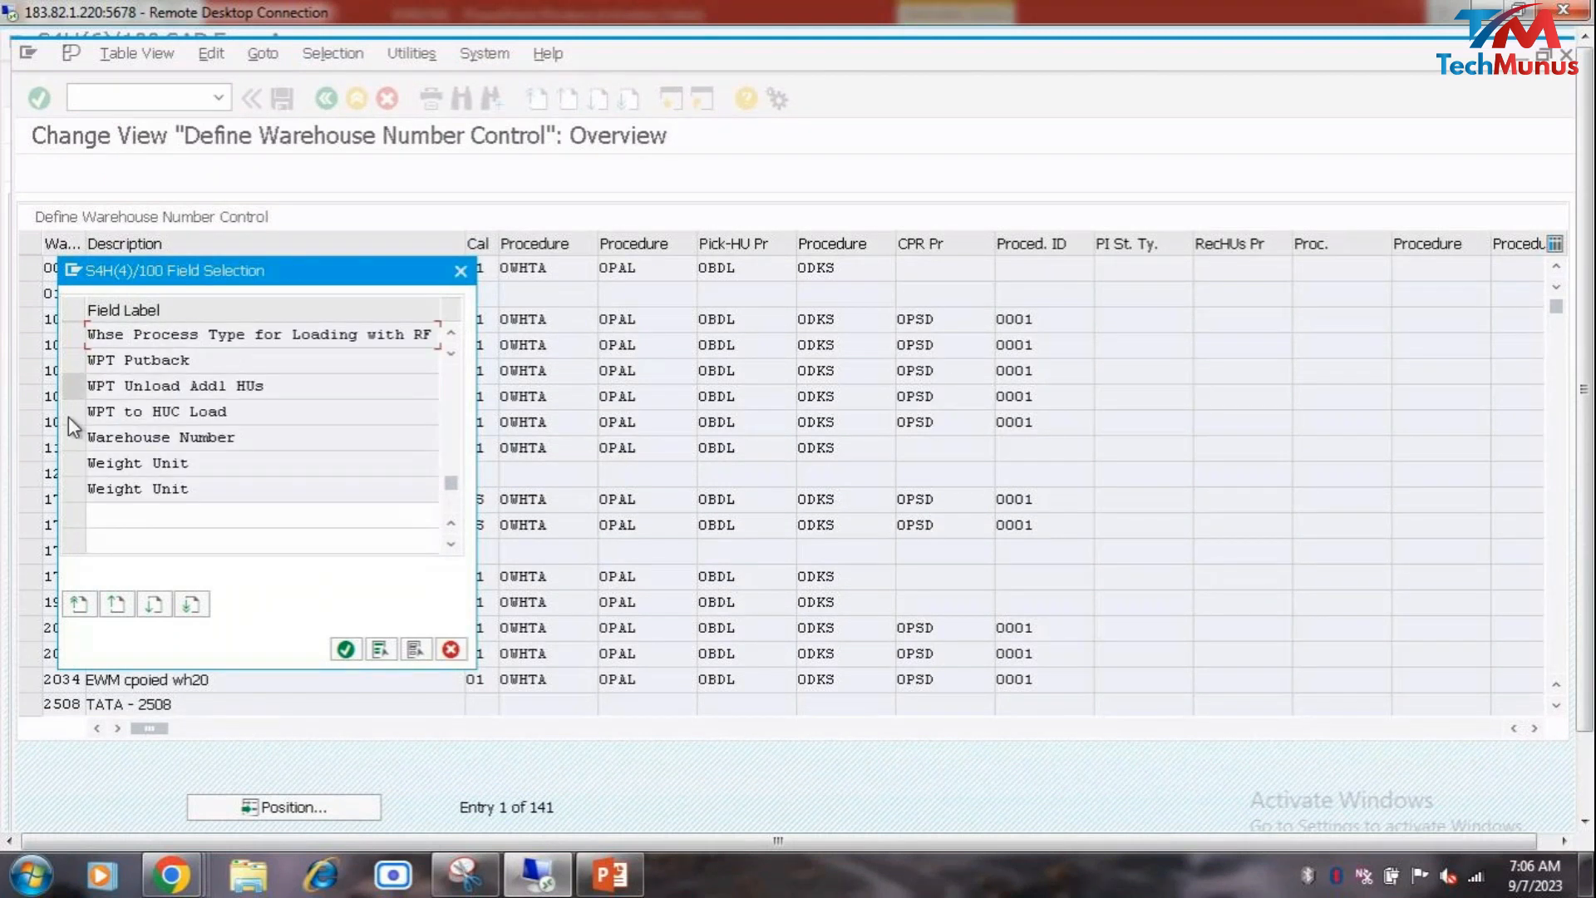
{"action": "left_click", "coordinate": [74, 441]}
{"action": "left_click", "coordinate": [346, 650]}
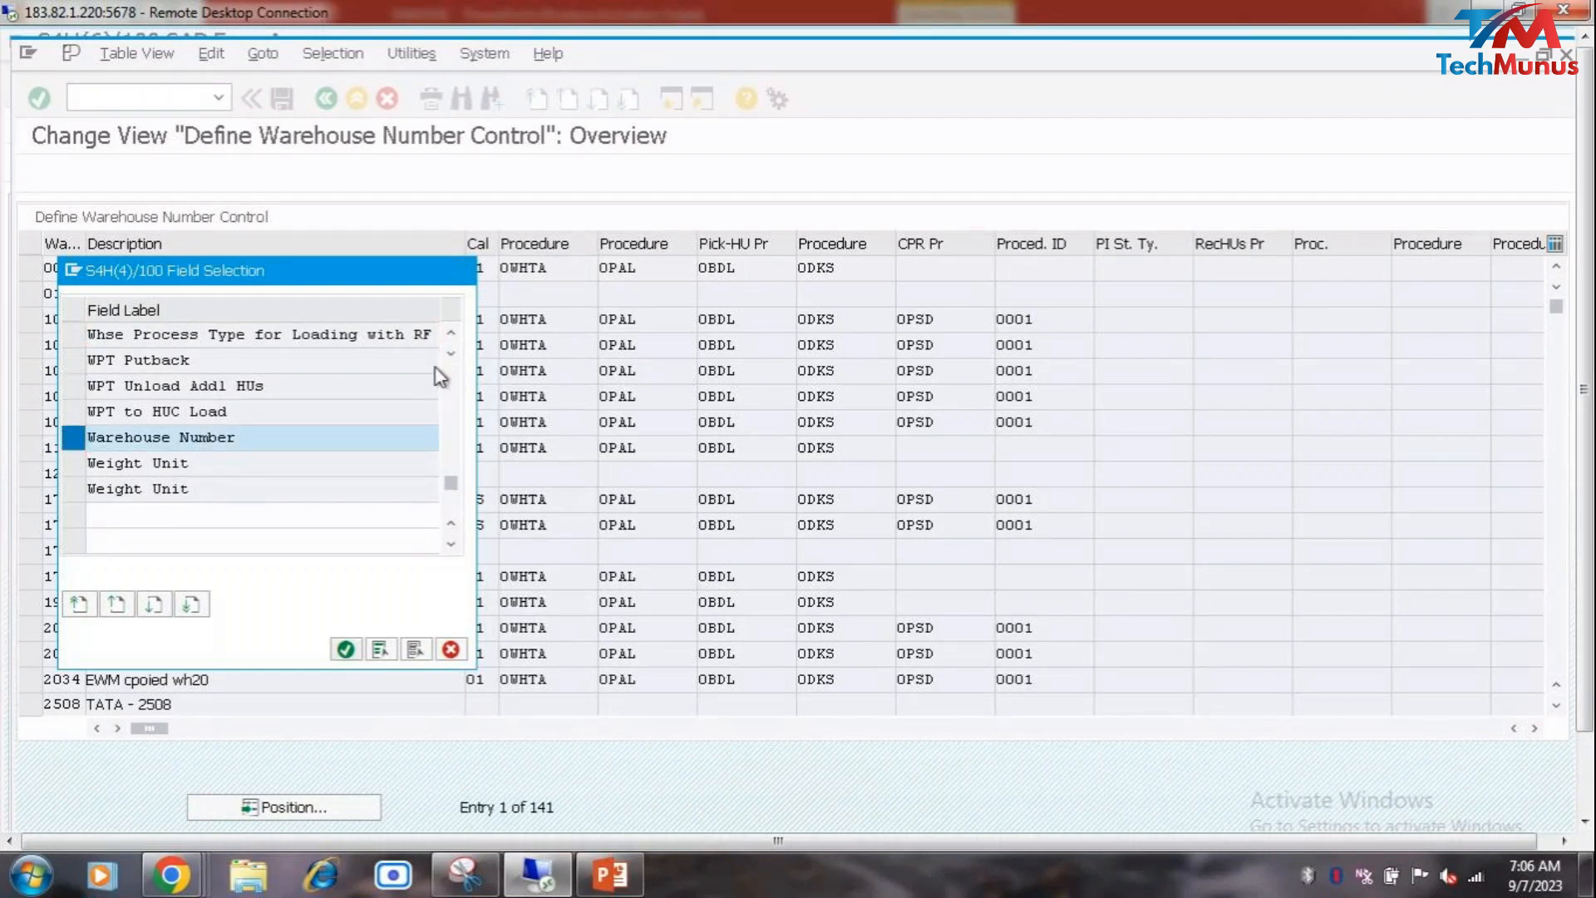
Step: Select the entry for warehouse number SEWH and look through its warehouse number control details
{"action": "type", "text": "SEW"}
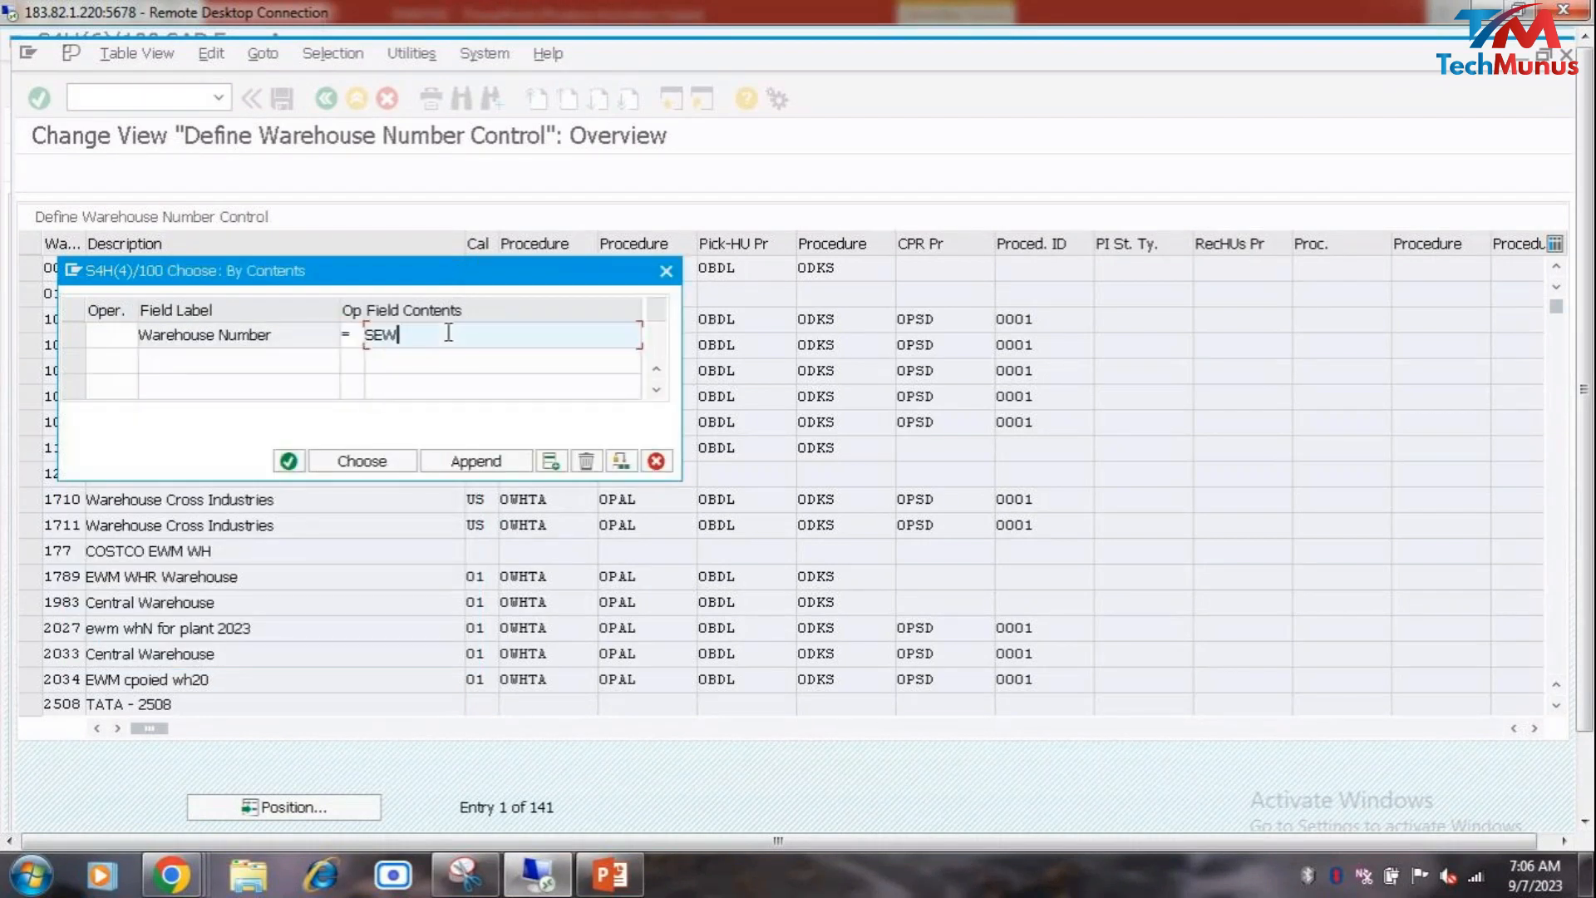
{"action": "type", "text": "H"}
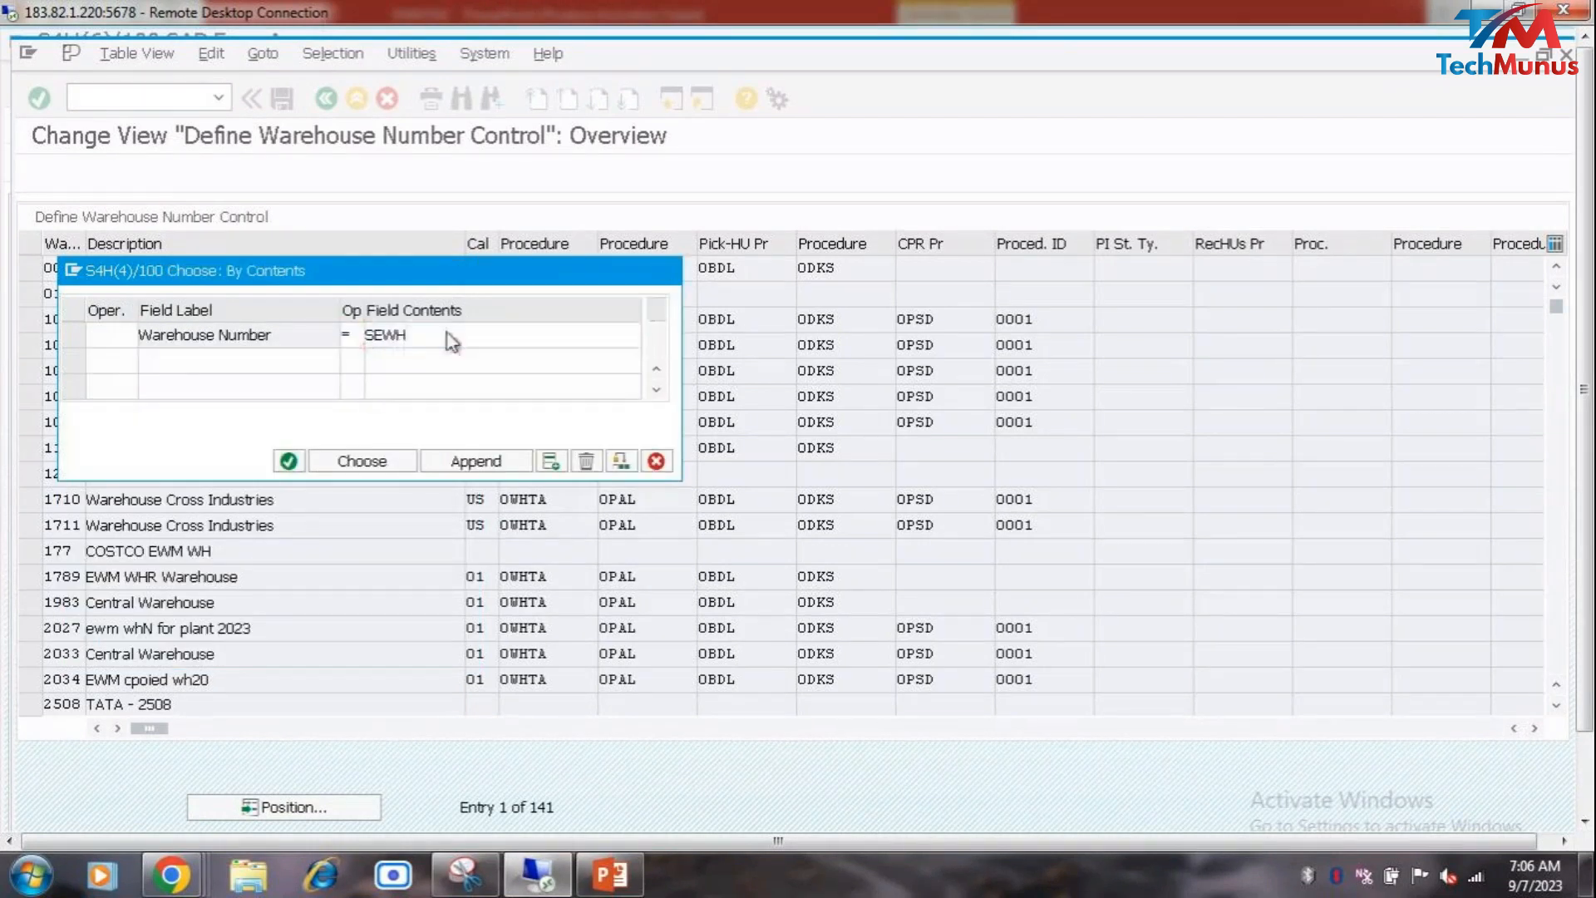
{"action": "left_click", "coordinate": [359, 462]}
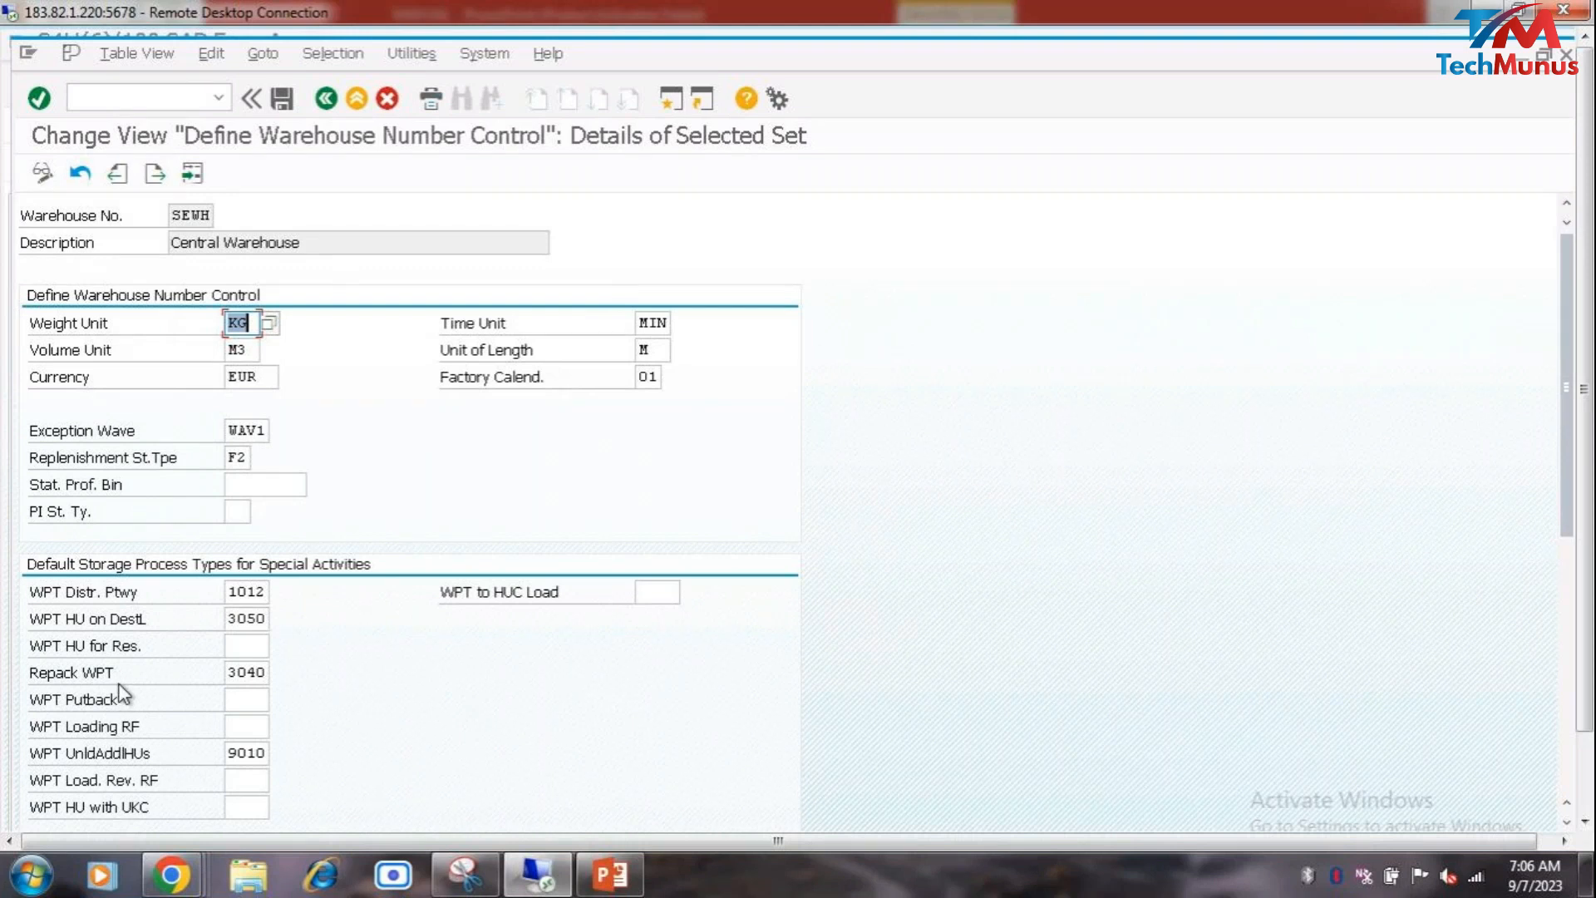
{"action": "scroll", "coordinate": [123, 692], "scroll_direction": "down", "scroll_amount": 5}
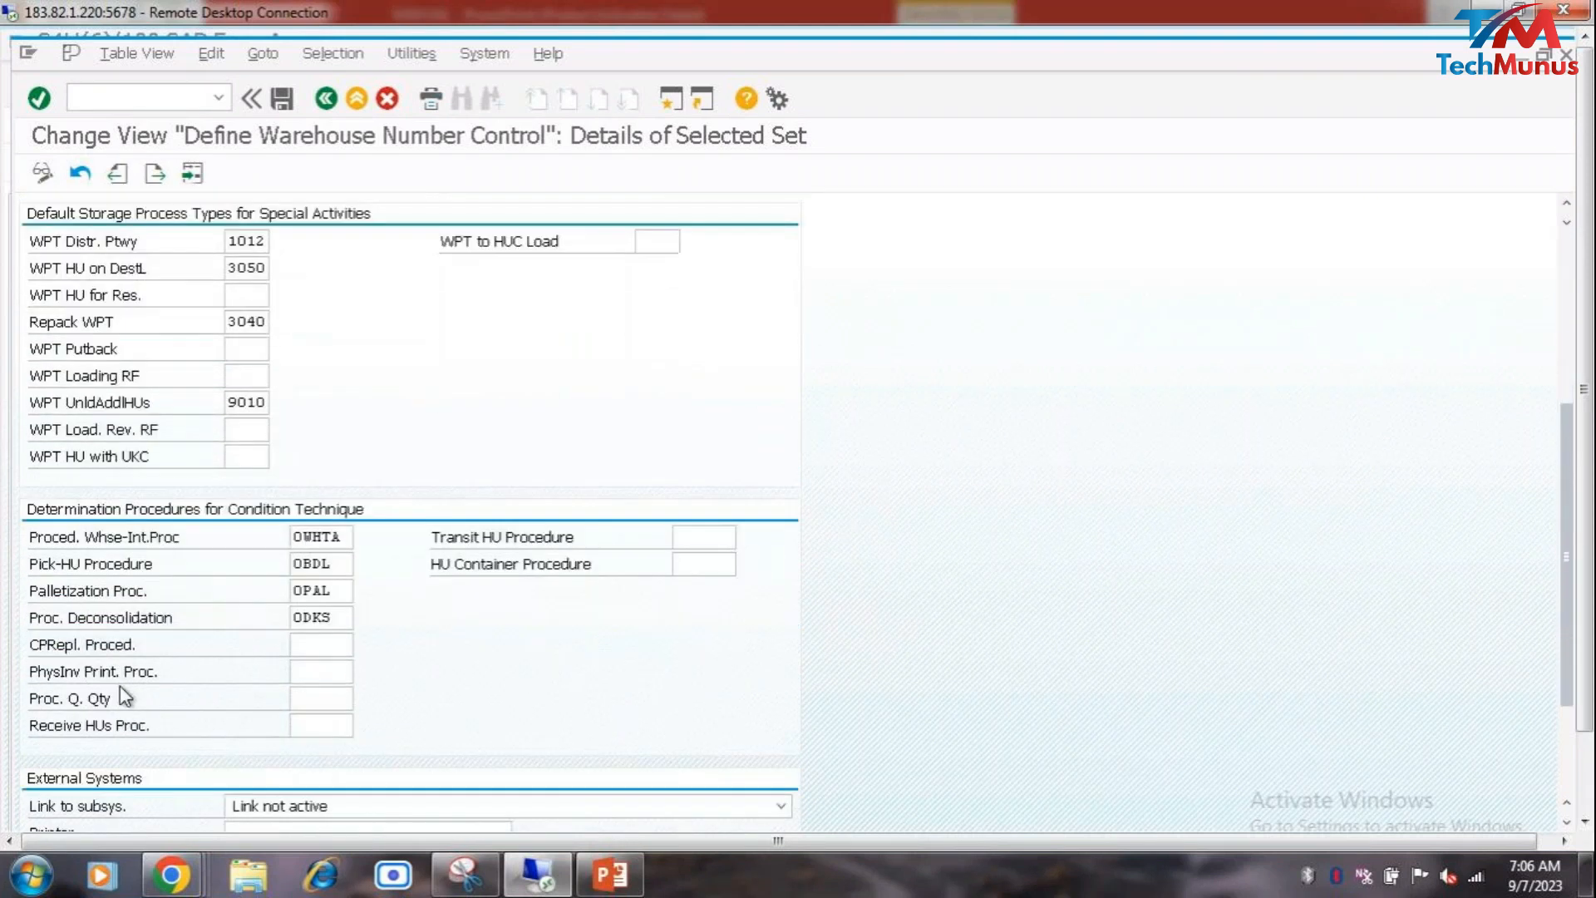
{"action": "scroll", "coordinate": [120, 688], "scroll_direction": "up", "scroll_amount": 5}
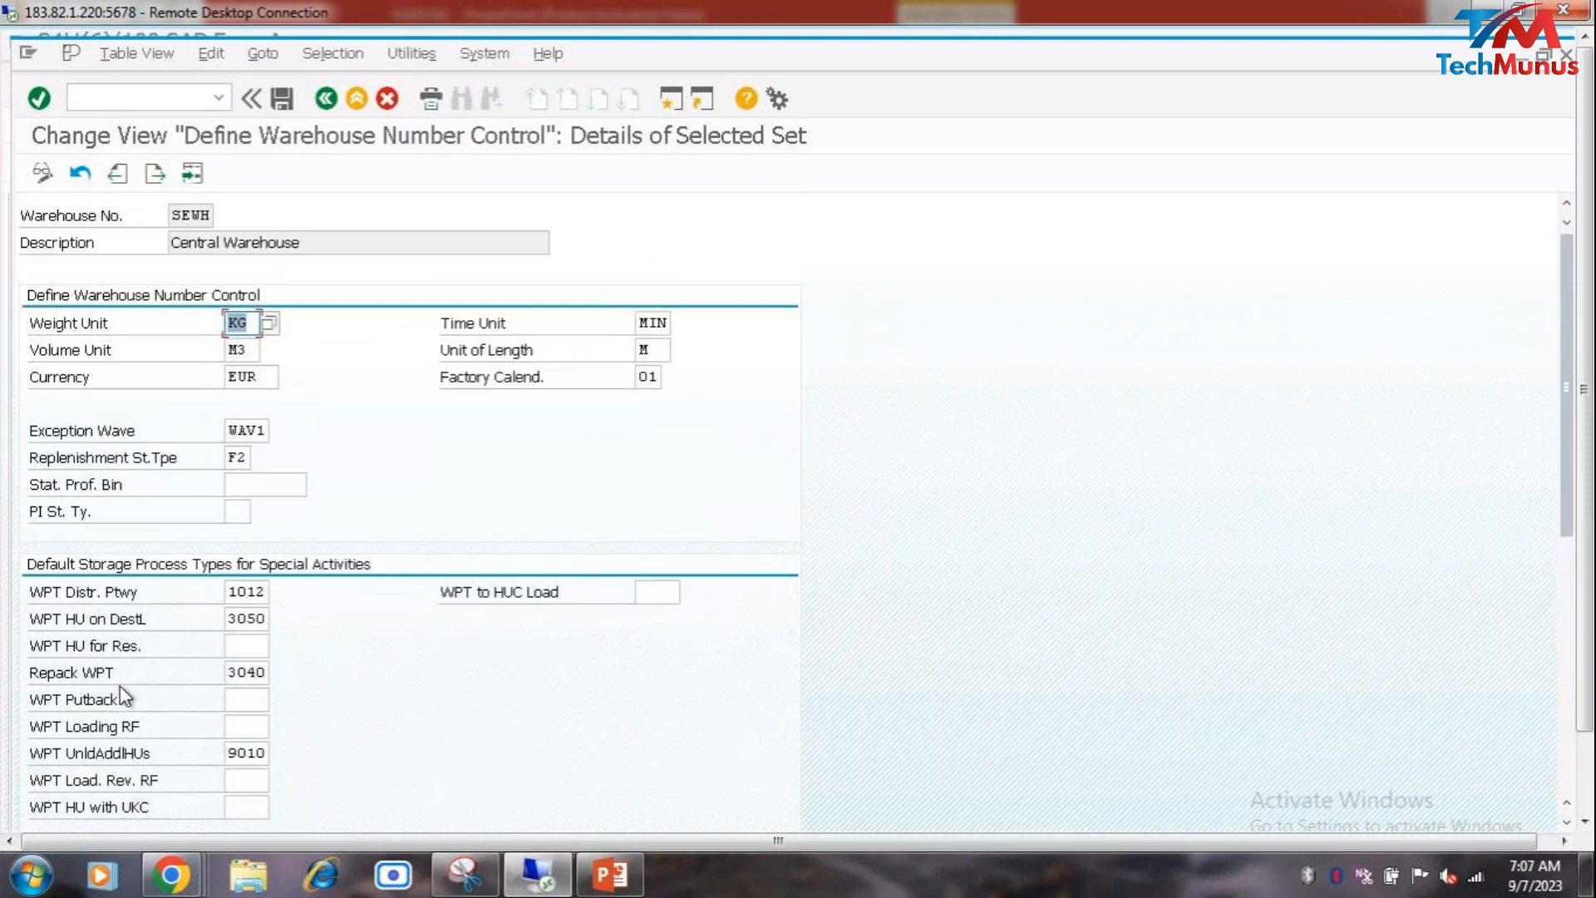
Step: Copy the Weight Unit label into the notes on the PowerPoint slide as item 1, followed by "(KG)"
{"action": "left_click", "coordinate": [120, 329]}
{"action": "left_click_drag", "start_coordinate": [115, 316], "coordinate": [18, 314]}
{"action": "key", "text": "ctrl+c"}
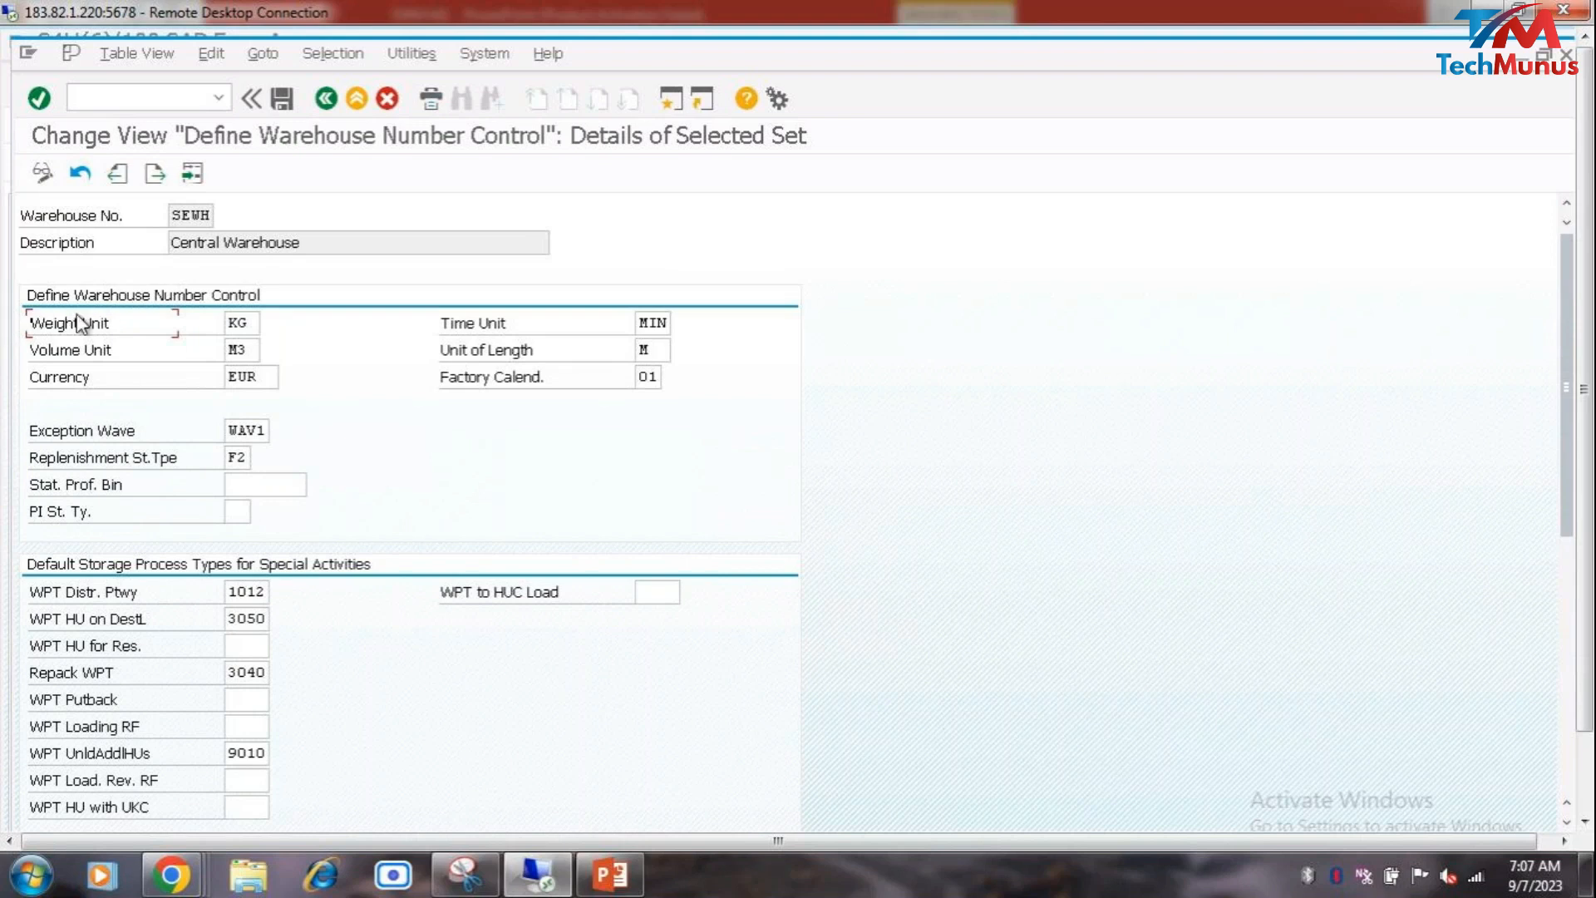
{"action": "key", "text": "alt+Tab"}
{"action": "type", "text": "1."}
{"action": "key", "text": "ctrl+v"}
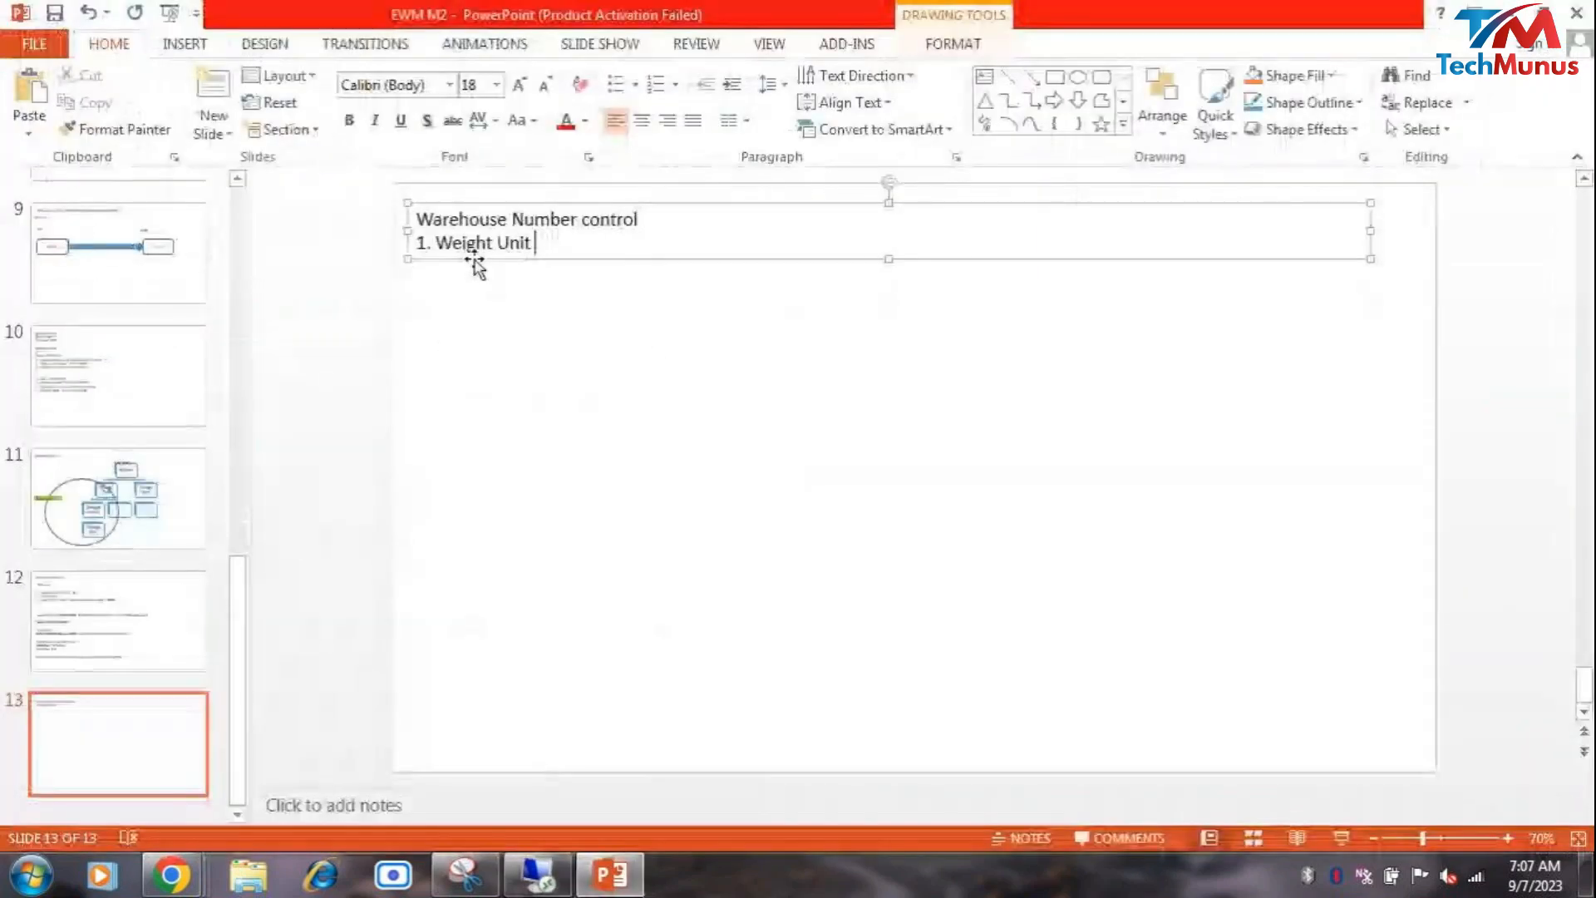
{"action": "type", "text": "(KG)"}
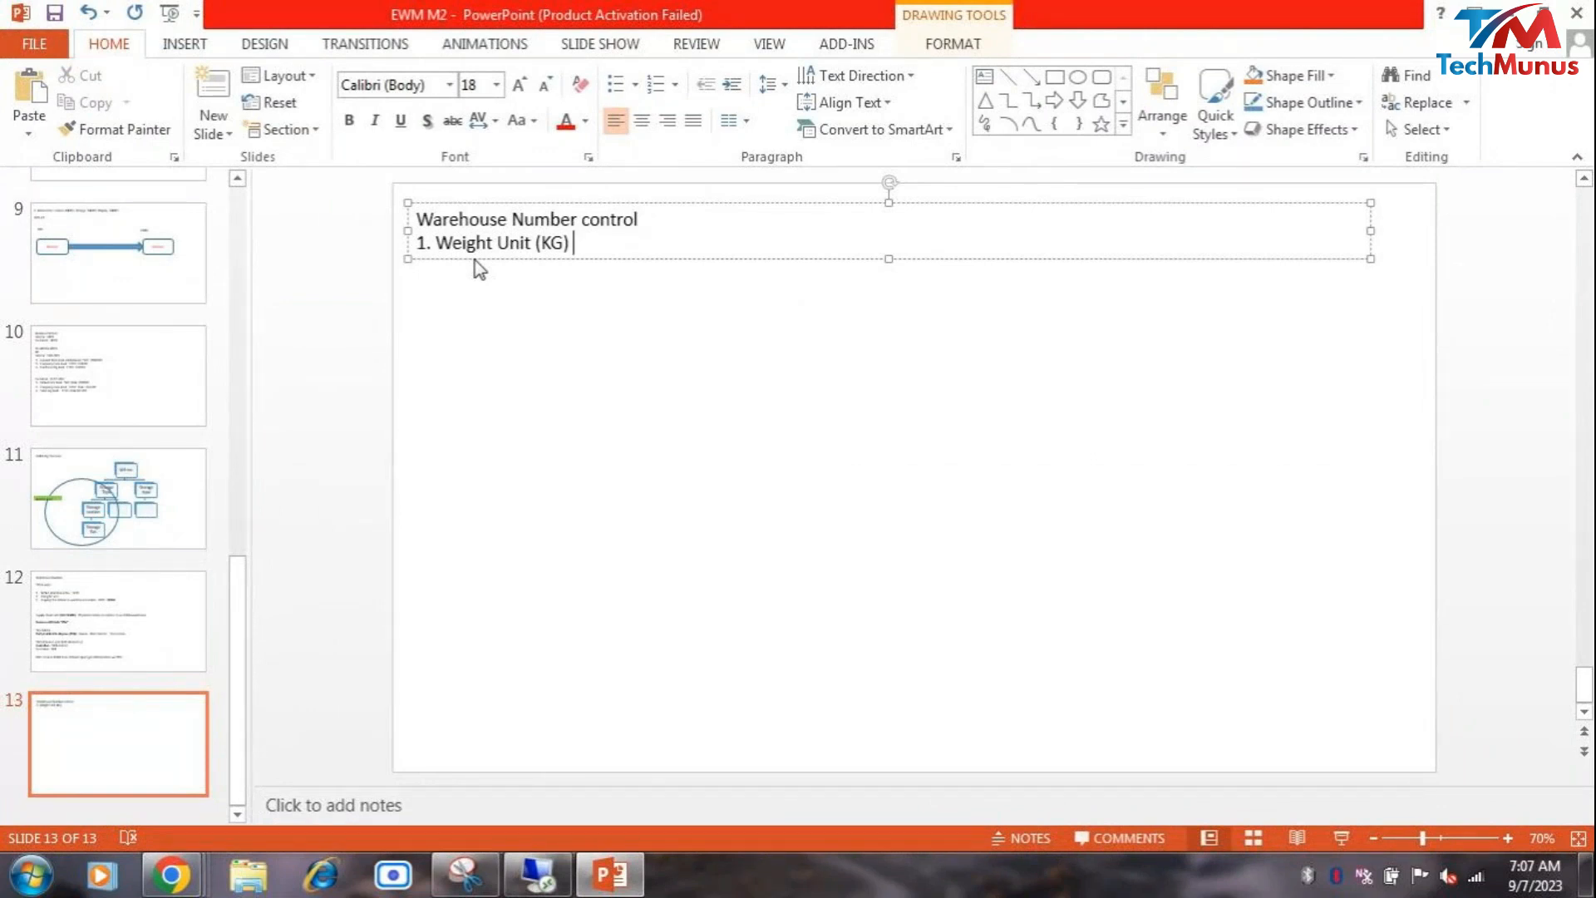
Step: Complete item 1 with the explanation ": Weight of Product" and start item 2 of the list
{"action": "type", "text": ": Weght of"}
{"action": "left_click", "coordinate": [612, 242]}
{"action": "type", "text": "i"}
{"action": "key", "text": "Escape"}
{"action": "left_click", "coordinate": [657, 242]}
{"action": "key", "text": "End"}
{"action": "type", "text": "Product"}
{"action": "key", "text": "Return"}
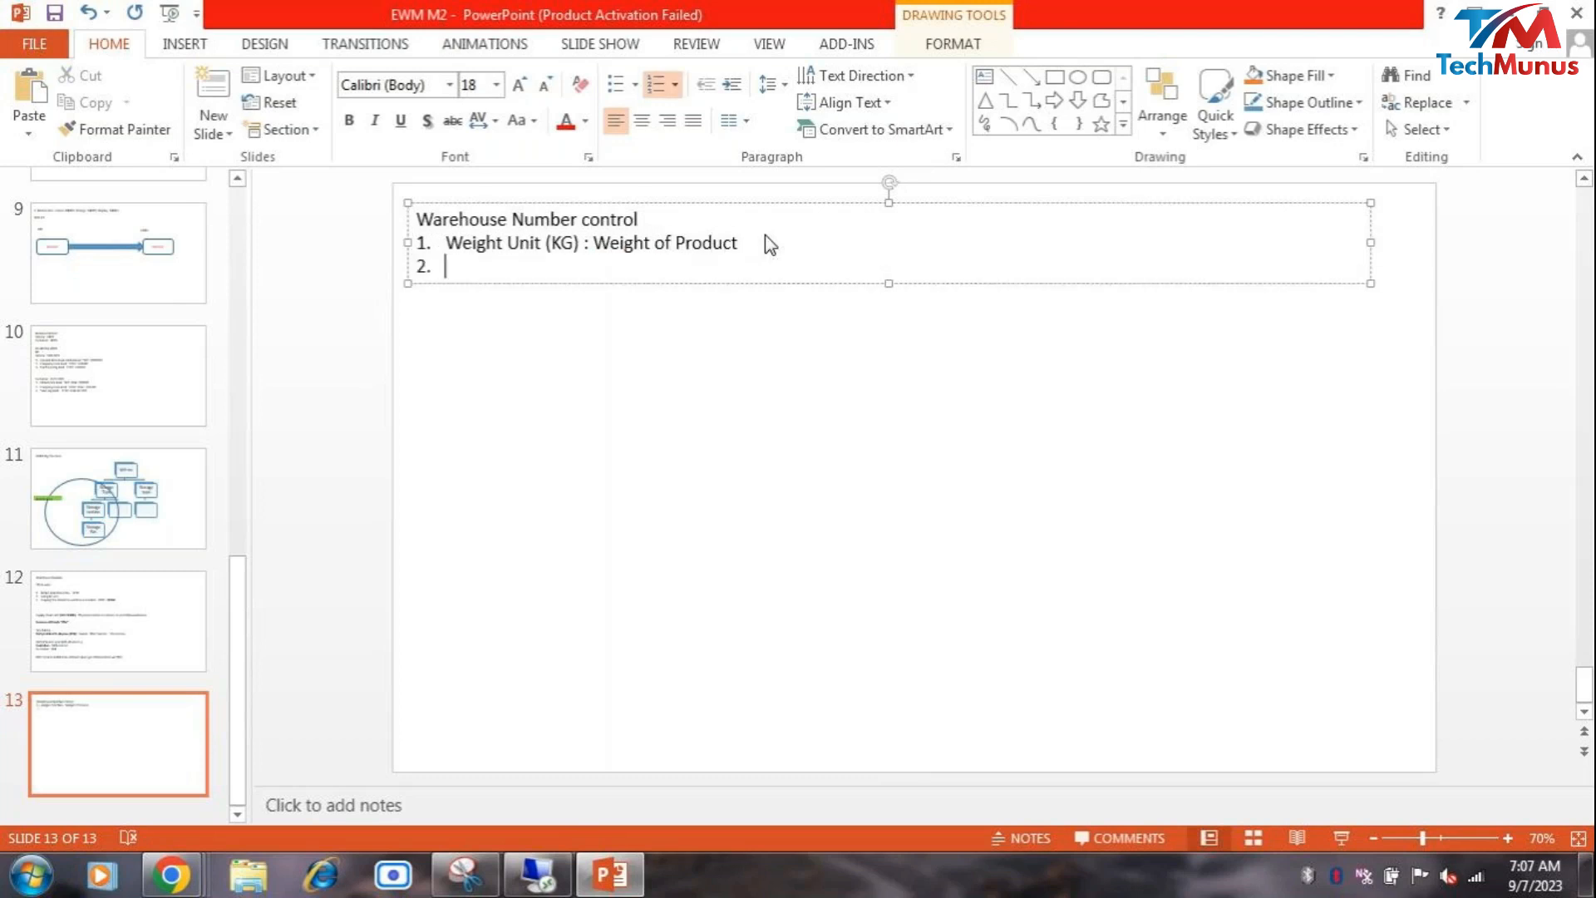
Step: Copy the Volume Unit label from the SAP warehouse details into item 2 of the PowerPoint notes
{"action": "key", "text": "alt+Tab"}
{"action": "left_click", "coordinate": [119, 353]}
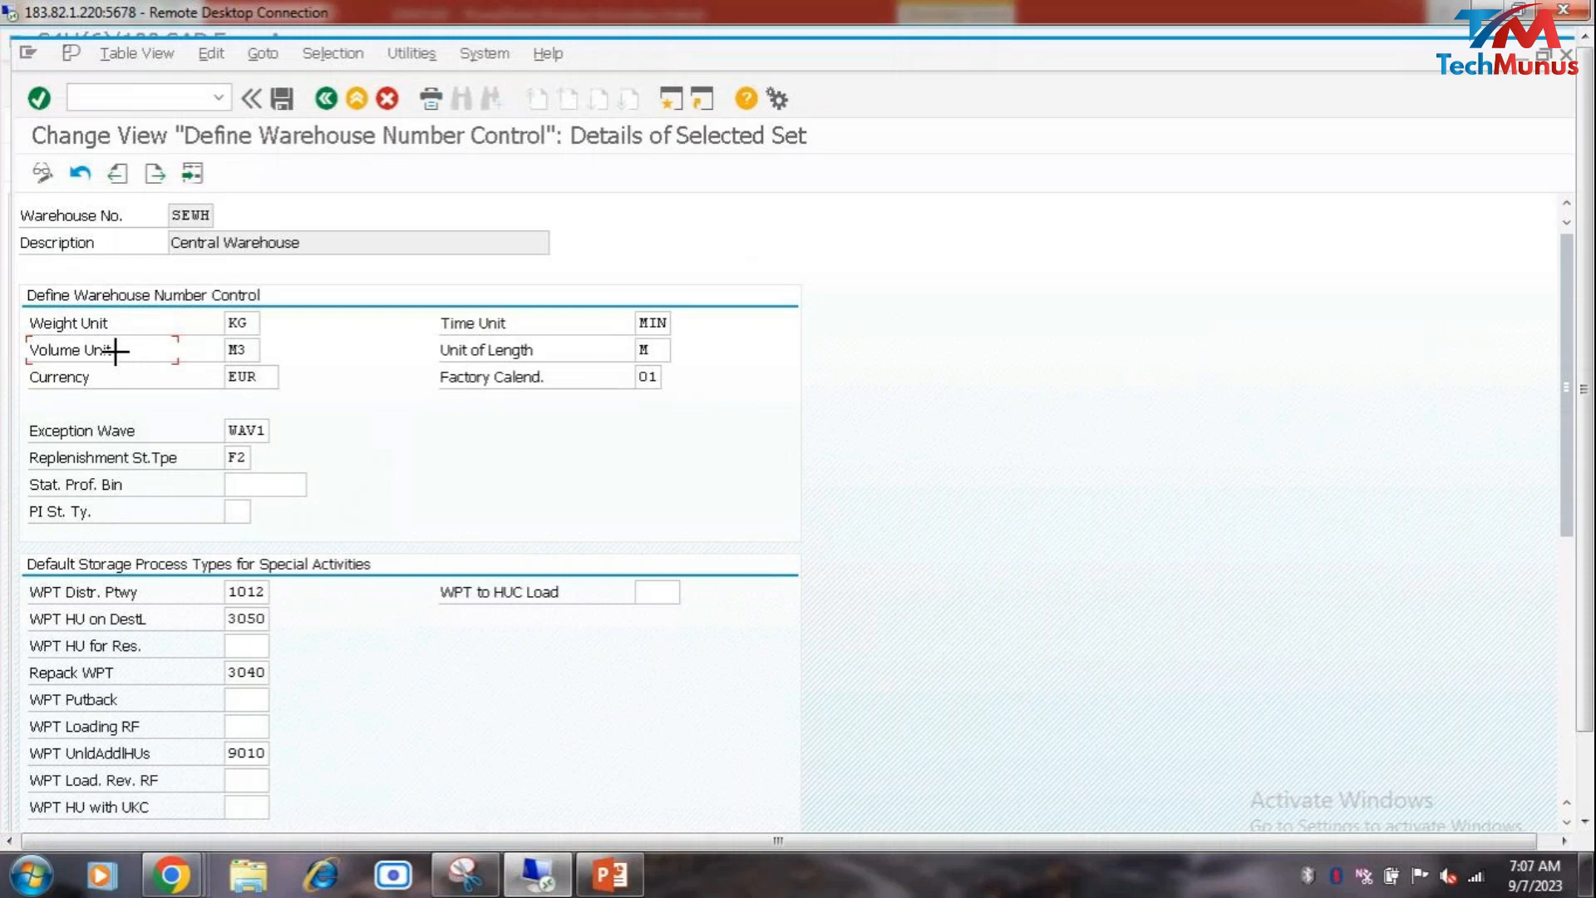
{"action": "left_click_drag", "start_coordinate": [125, 346], "coordinate": [1, 345]}
{"action": "key", "text": "ctrl+c"}
{"action": "key", "text": "alt+Tab"}
{"action": "key", "text": "ctrl+v"}
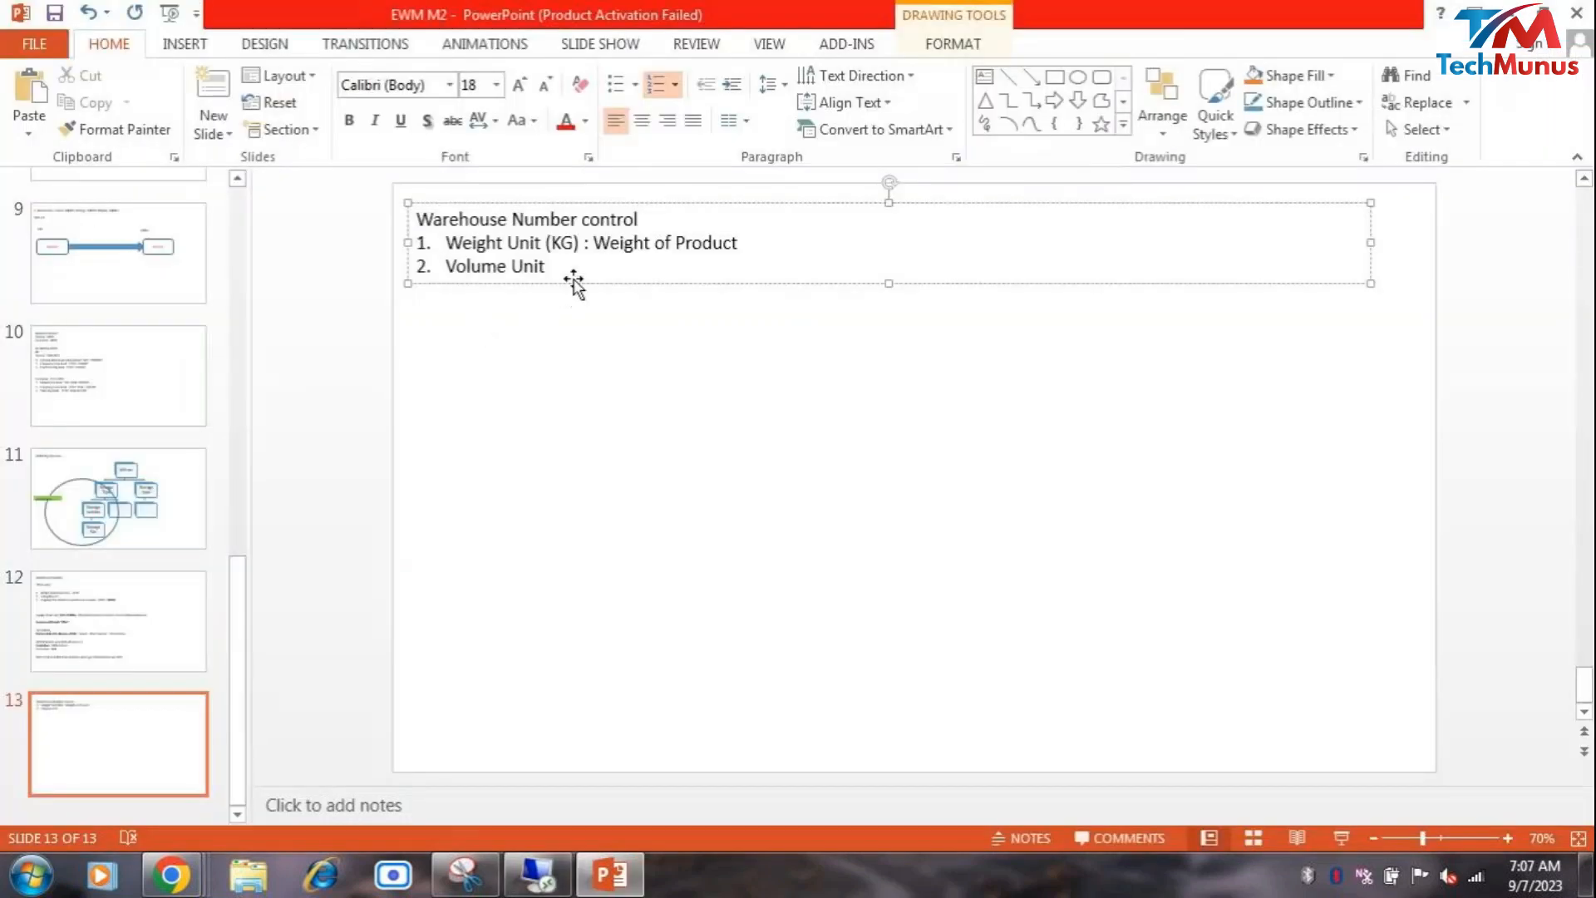
Step: Check the warehouse's volume unit in SAP and add "(M3)" after Volume Unit in the PowerPoint notes
{"action": "type", "text": "("}
{"action": "key", "text": "alt+Tab"}
{"action": "key", "text": "alt+Tab"}
{"action": "key", "text": "alt+Tab"}
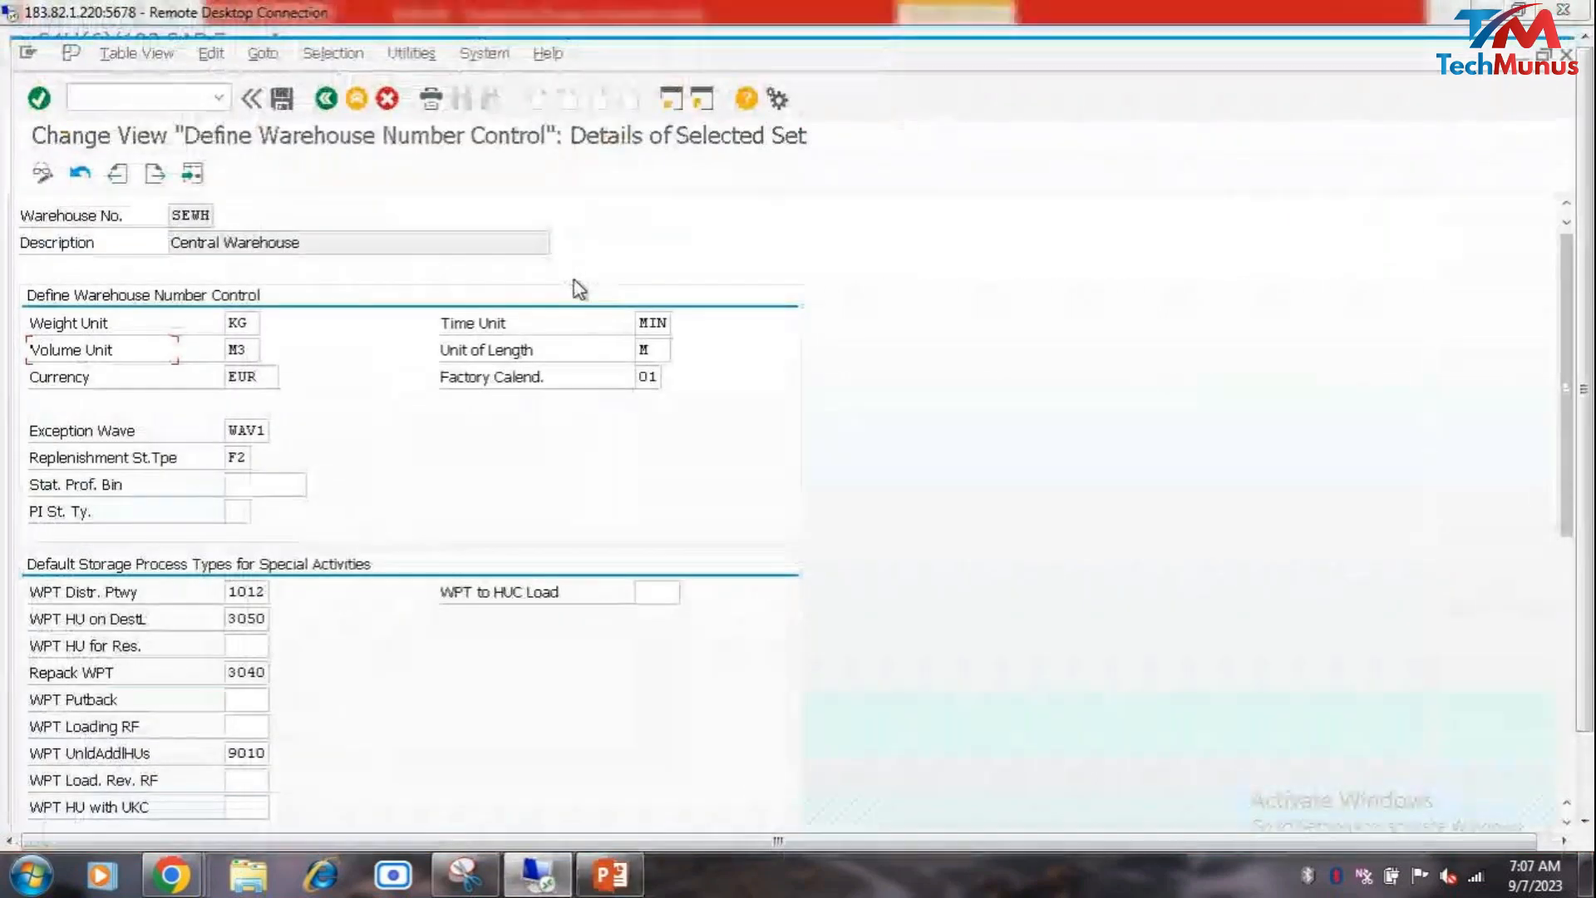
{"action": "key", "text": "alt+Tab"}
{"action": "type", "text": "M3)"}
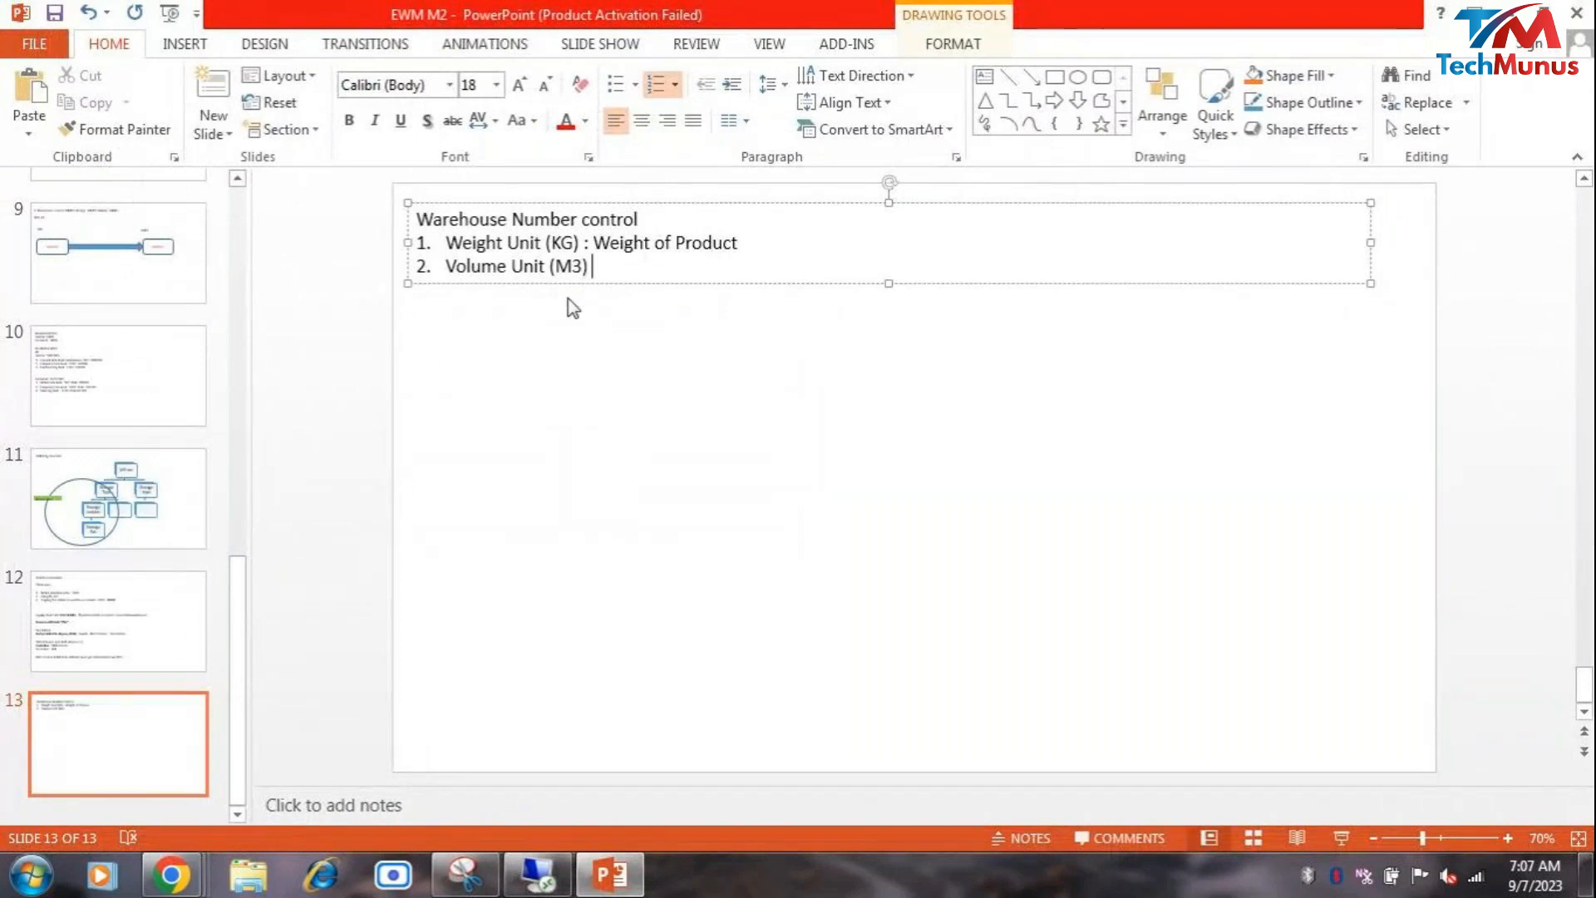
Step: Draw a wide cube shape below the notes on the slide and set it to No Fill
{"action": "left_click", "coordinate": [530, 368]}
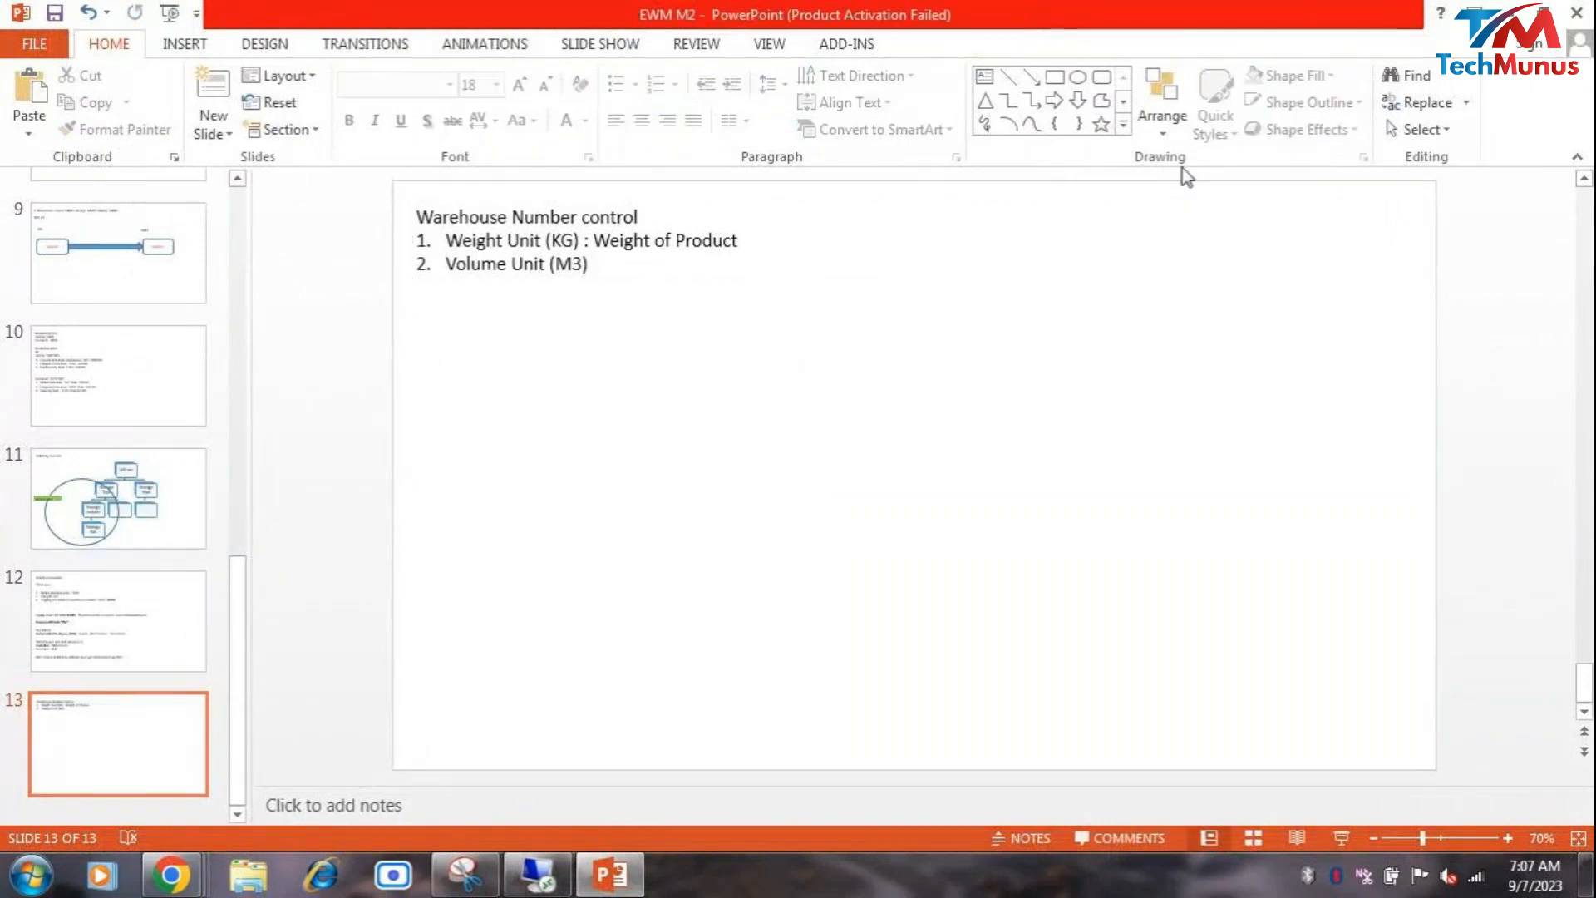
{"action": "left_click", "coordinate": [1123, 126]}
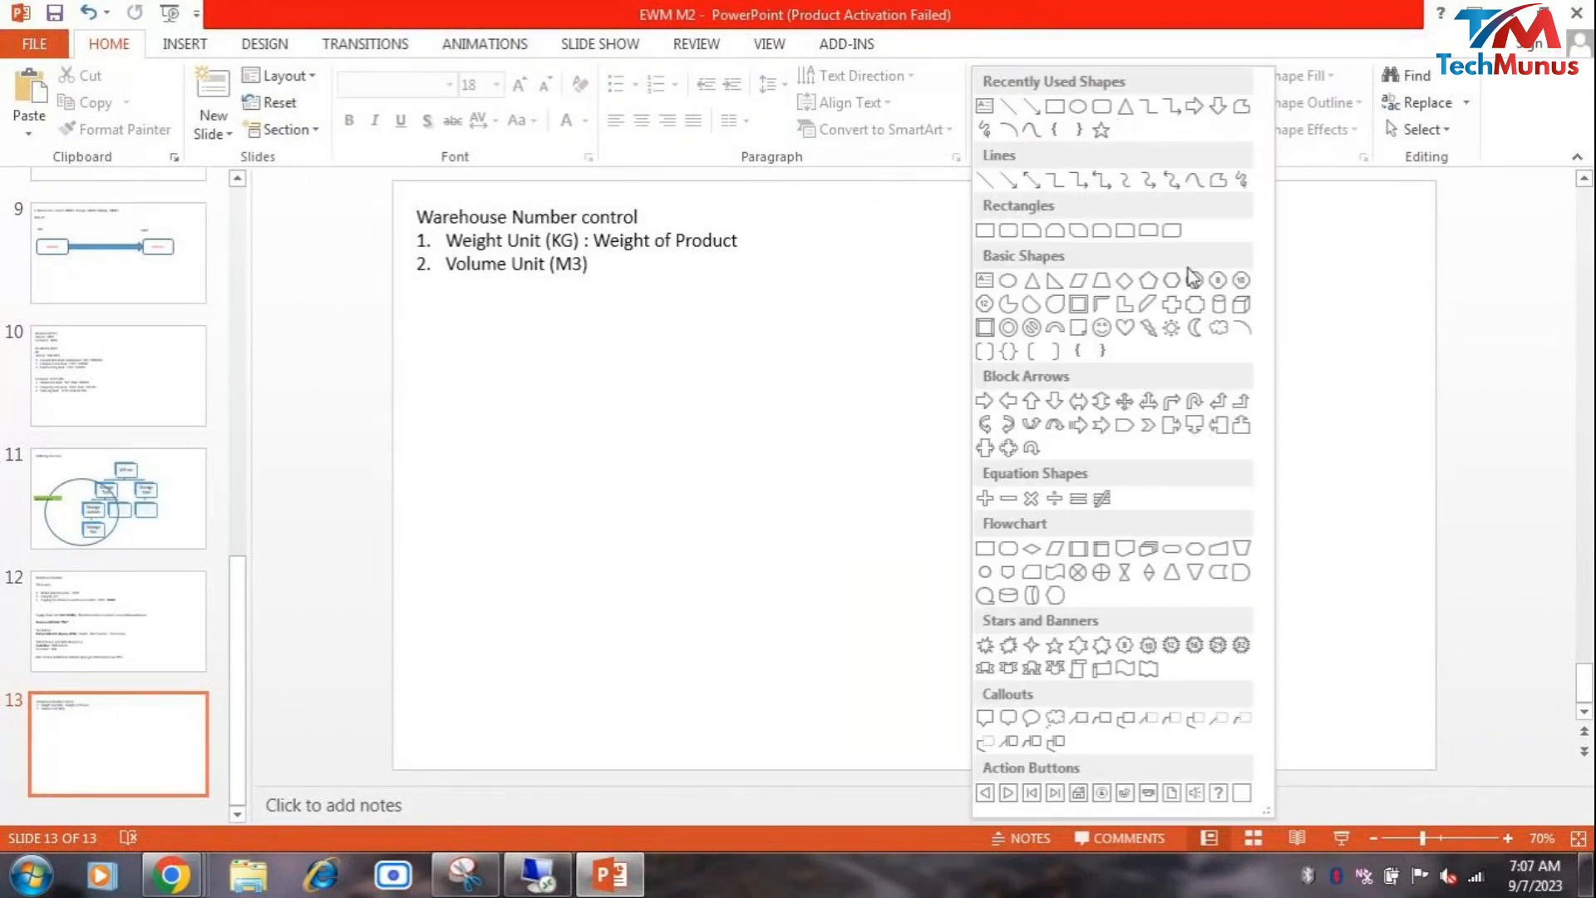
{"action": "left_click", "coordinate": [1257, 336]}
{"action": "mouse_move", "coordinate": [594, 449]}
{"action": "left_mouse_down"}
{"action": "mouse_move", "coordinate": [1012, 581]}
{"action": "mouse_move", "coordinate": [1071, 633]}
{"action": "left_mouse_up"}
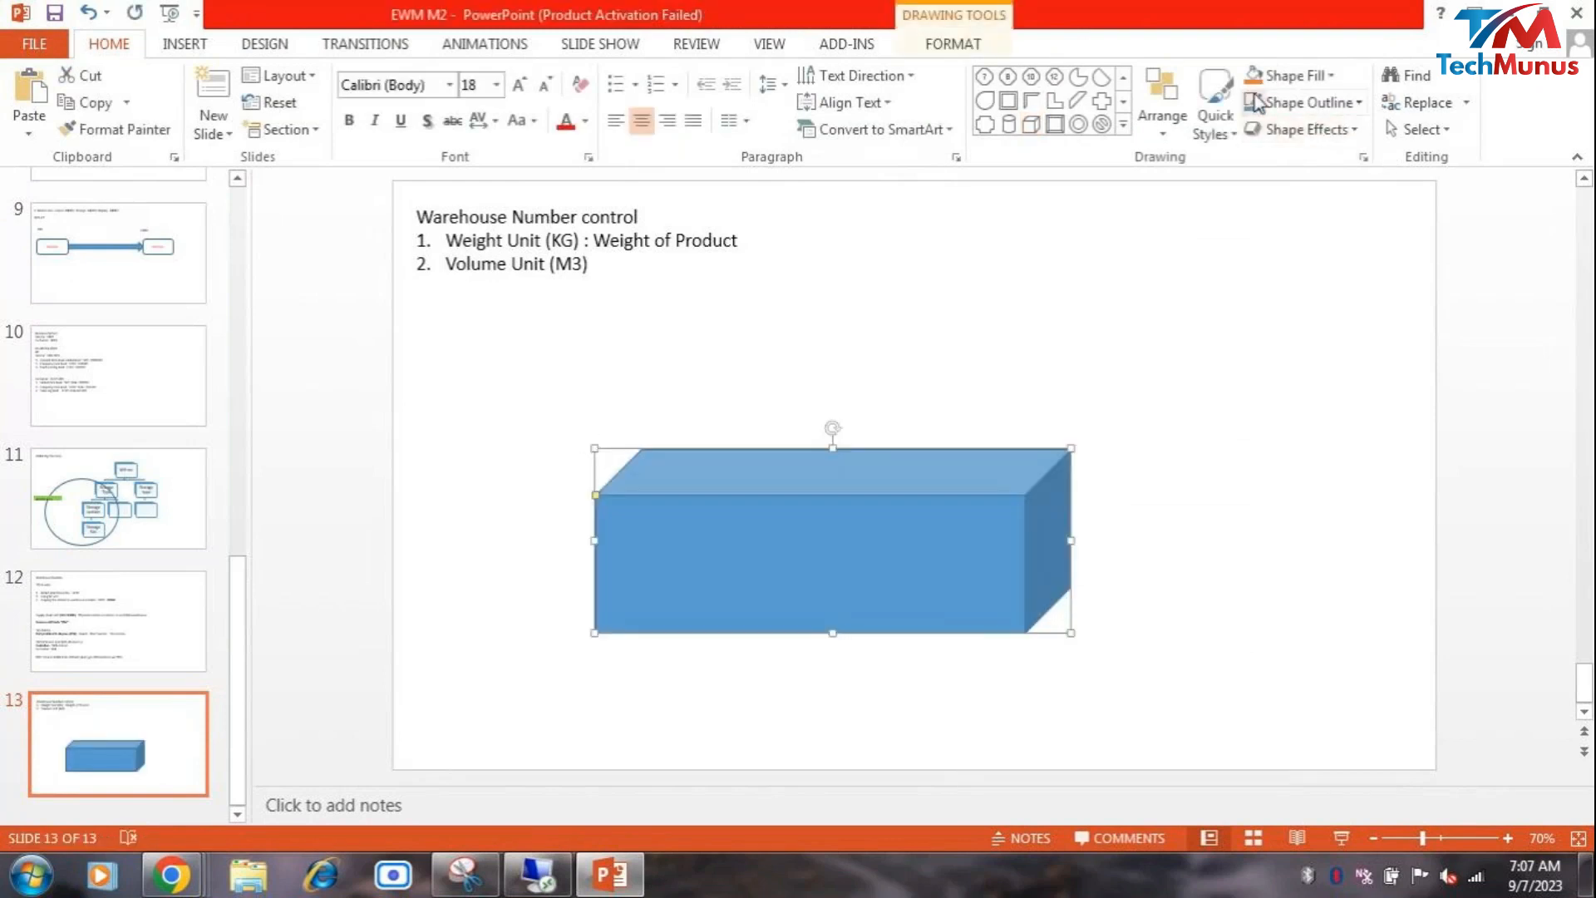
{"action": "left_click", "coordinate": [1293, 104]}
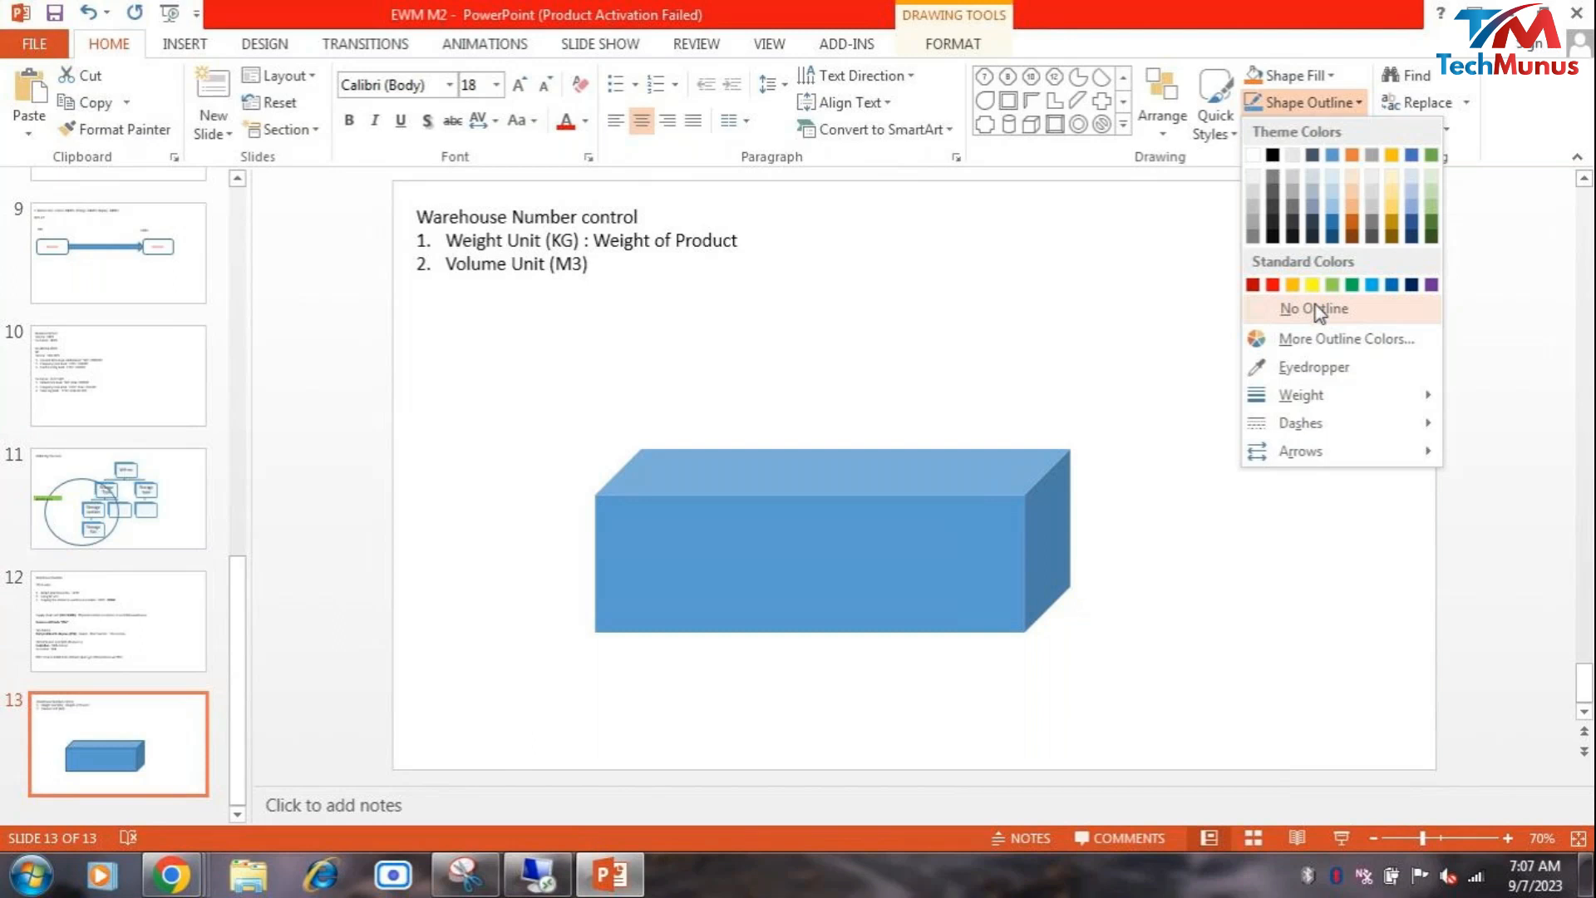
{"action": "left_click", "coordinate": [1294, 75]}
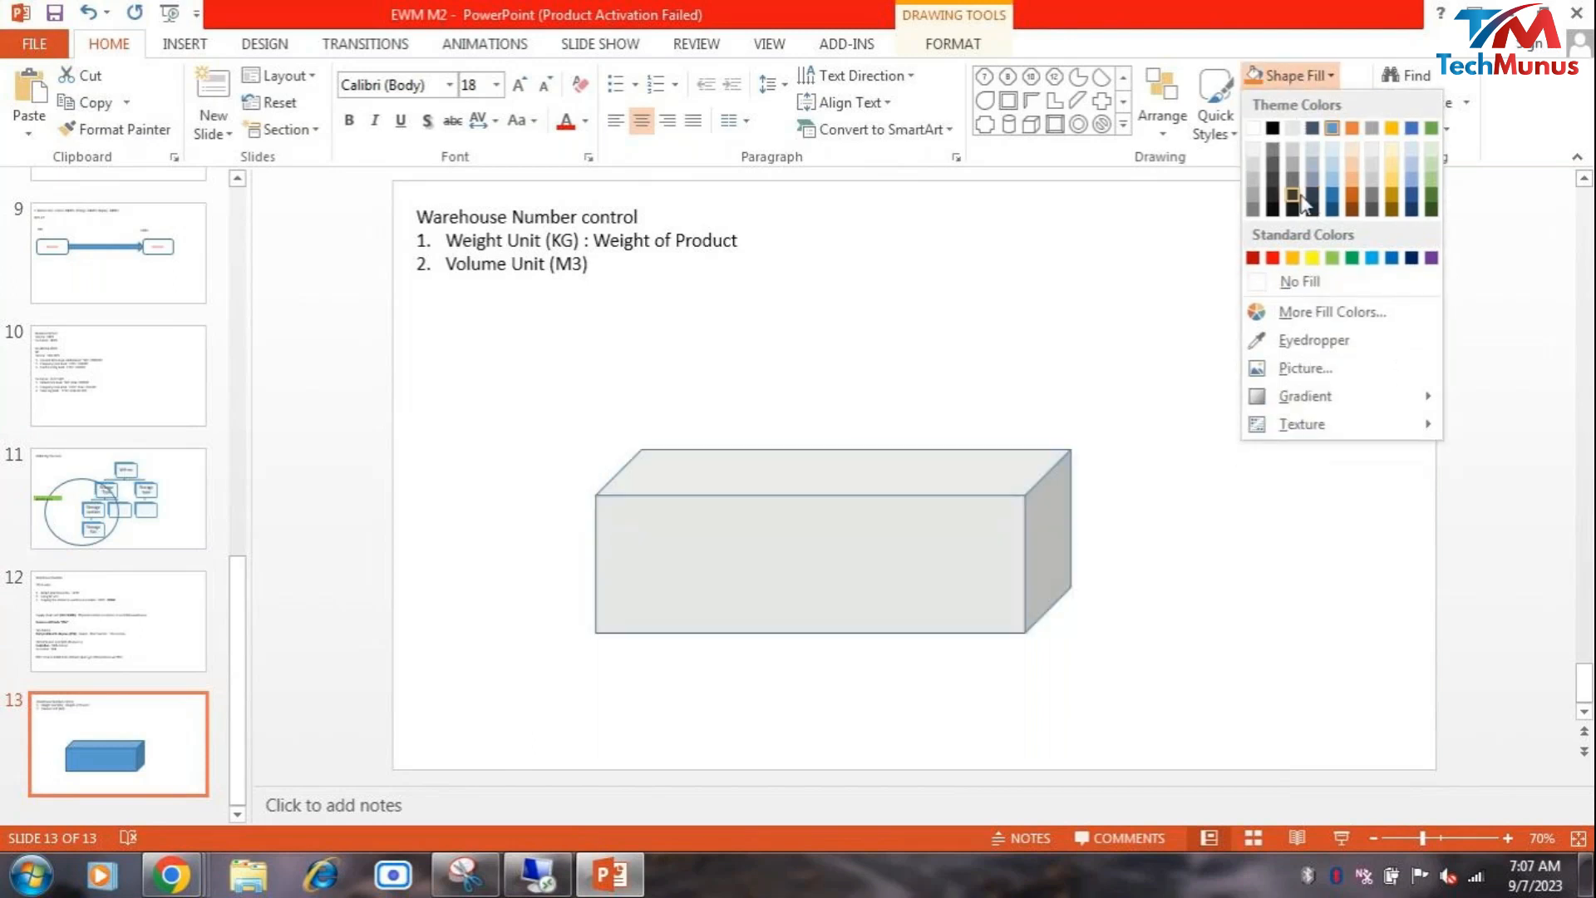
{"action": "left_click", "coordinate": [1304, 284]}
{"action": "left_click", "coordinate": [1307, 289]}
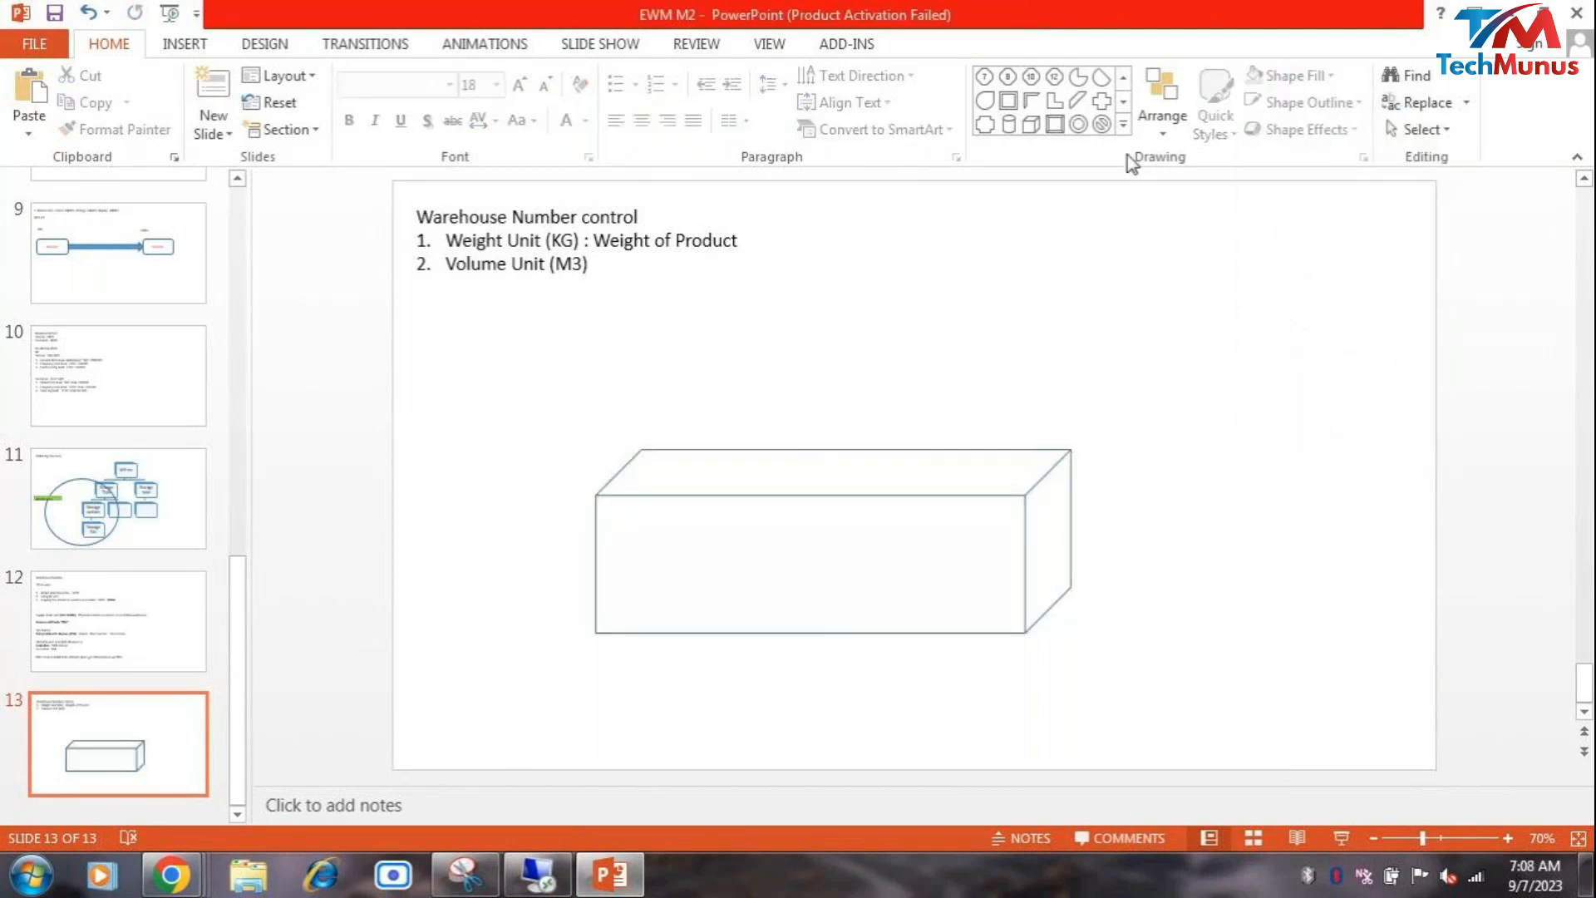
Step: Add a small filled cube and place it inside the large unfilled box, near its upper left corner
{"action": "left_click", "coordinate": [1125, 125]}
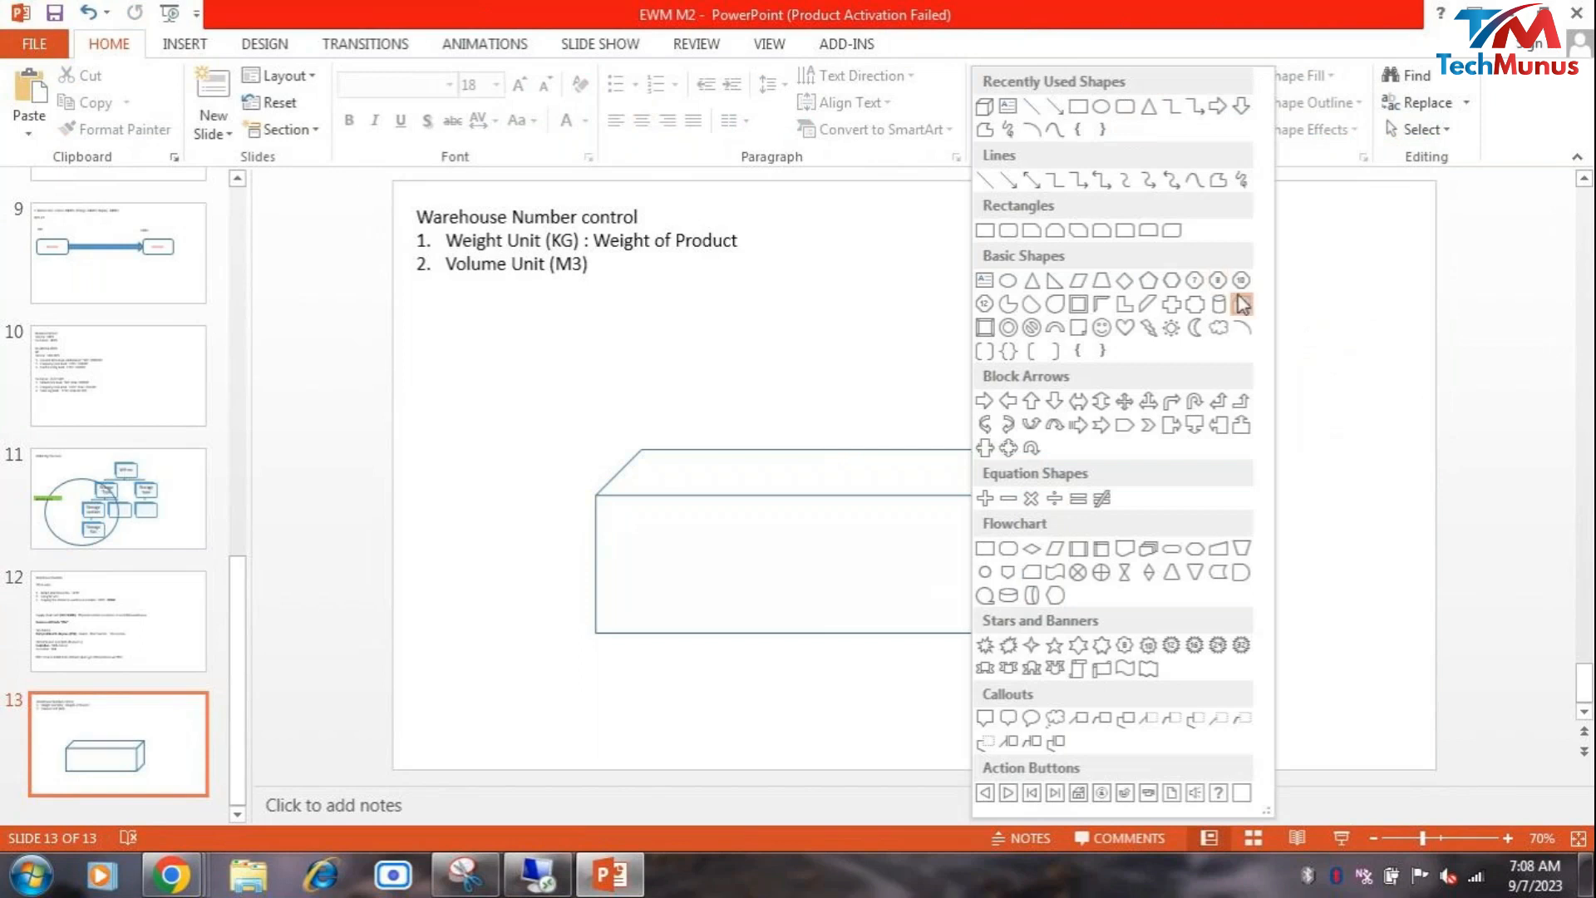
{"action": "left_click", "coordinate": [1239, 305]}
{"action": "left_click_drag", "start_coordinate": [428, 338], "coordinate": [640, 544]}
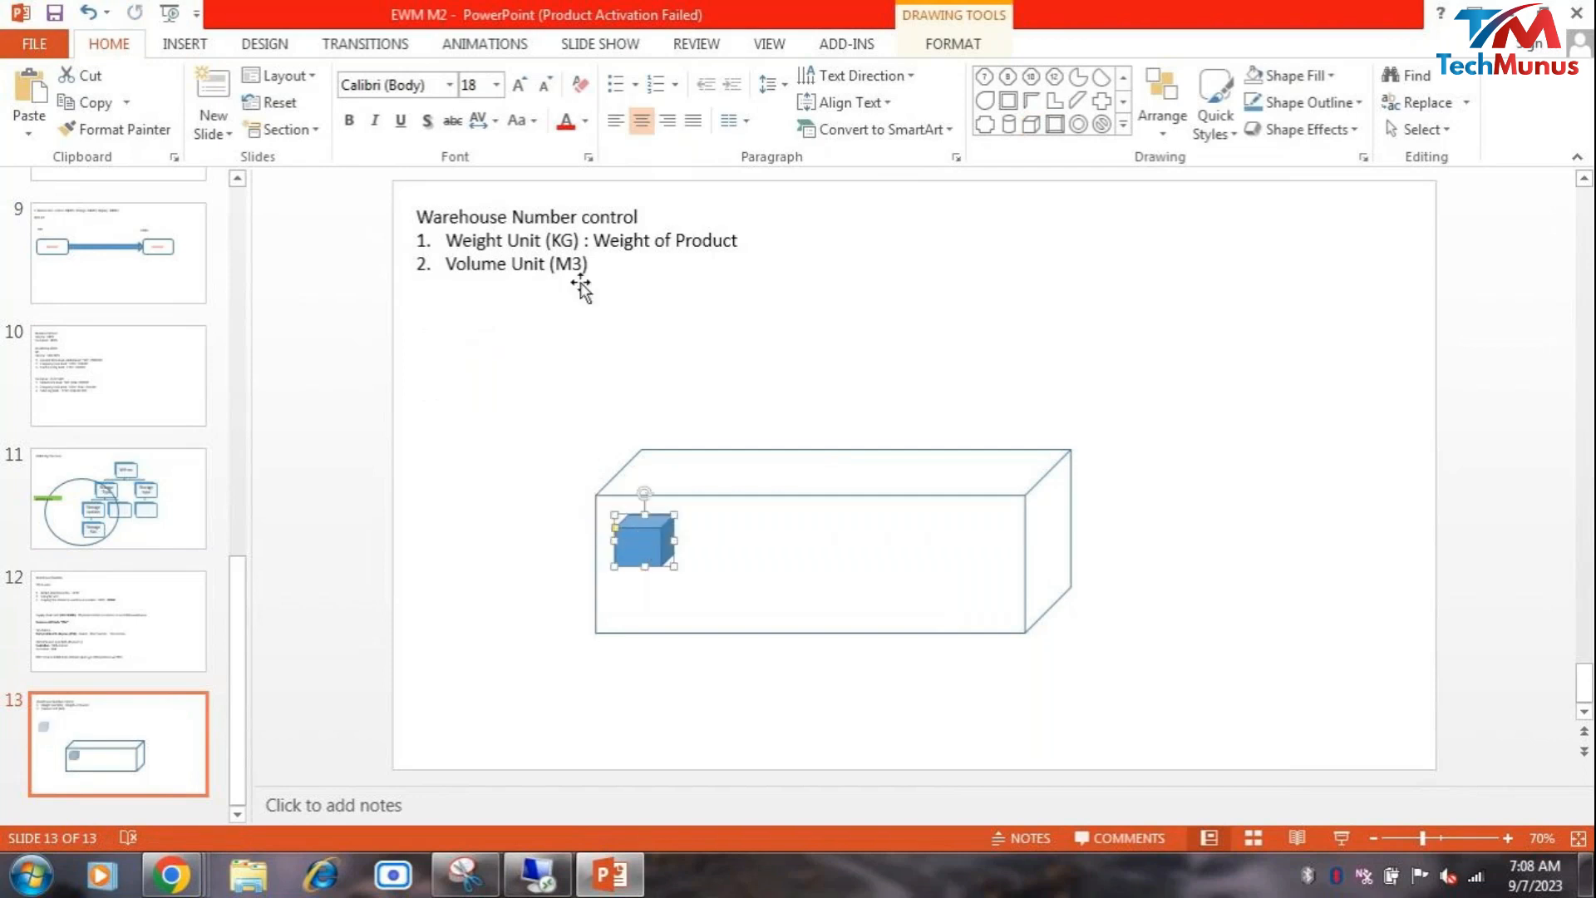
Step: Append "(Weight cap" to the Volume Unit item, then display the available shapes
{"action": "left_click", "coordinate": [772, 265]}
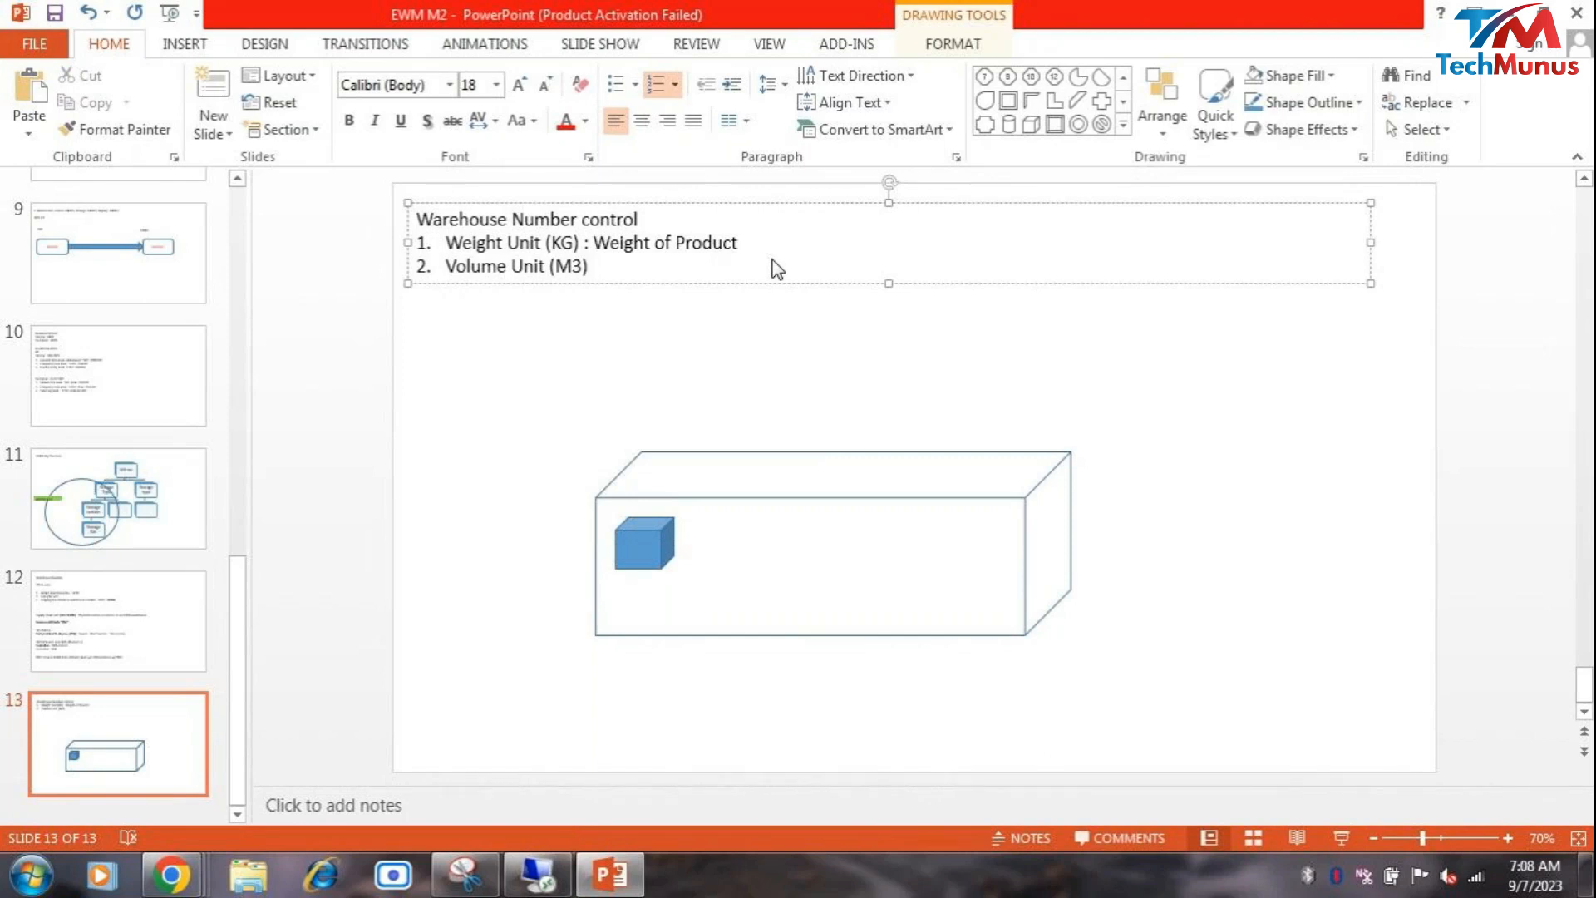
{"action": "type", "text": "(Weight cap"}
{"action": "left_click", "coordinate": [1144, 563]}
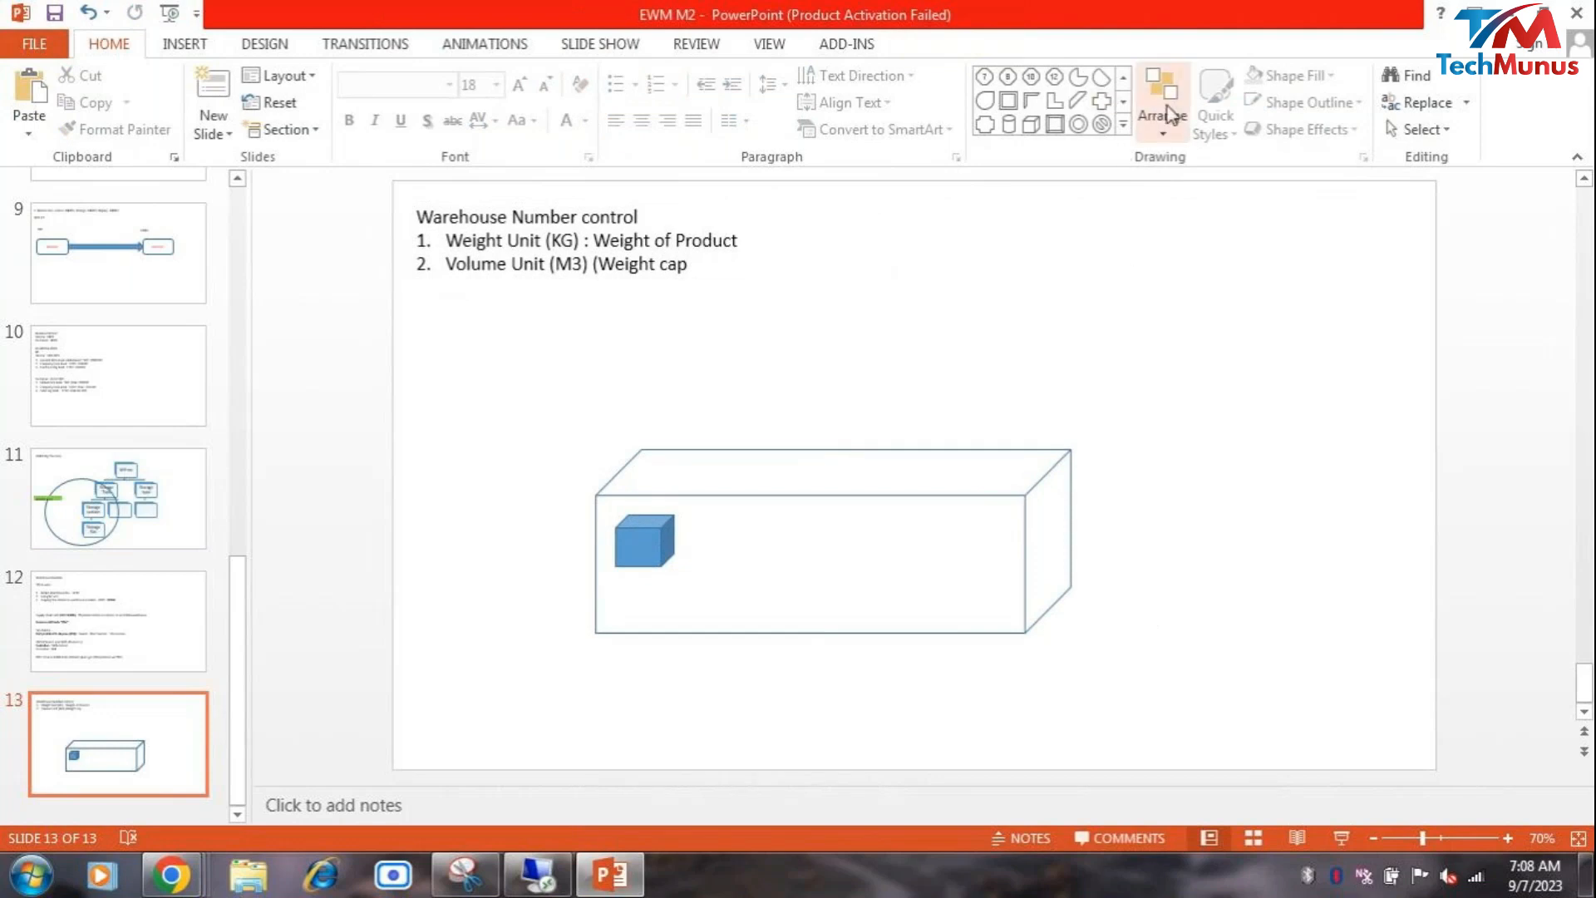
{"action": "left_click", "coordinate": [1126, 126]}
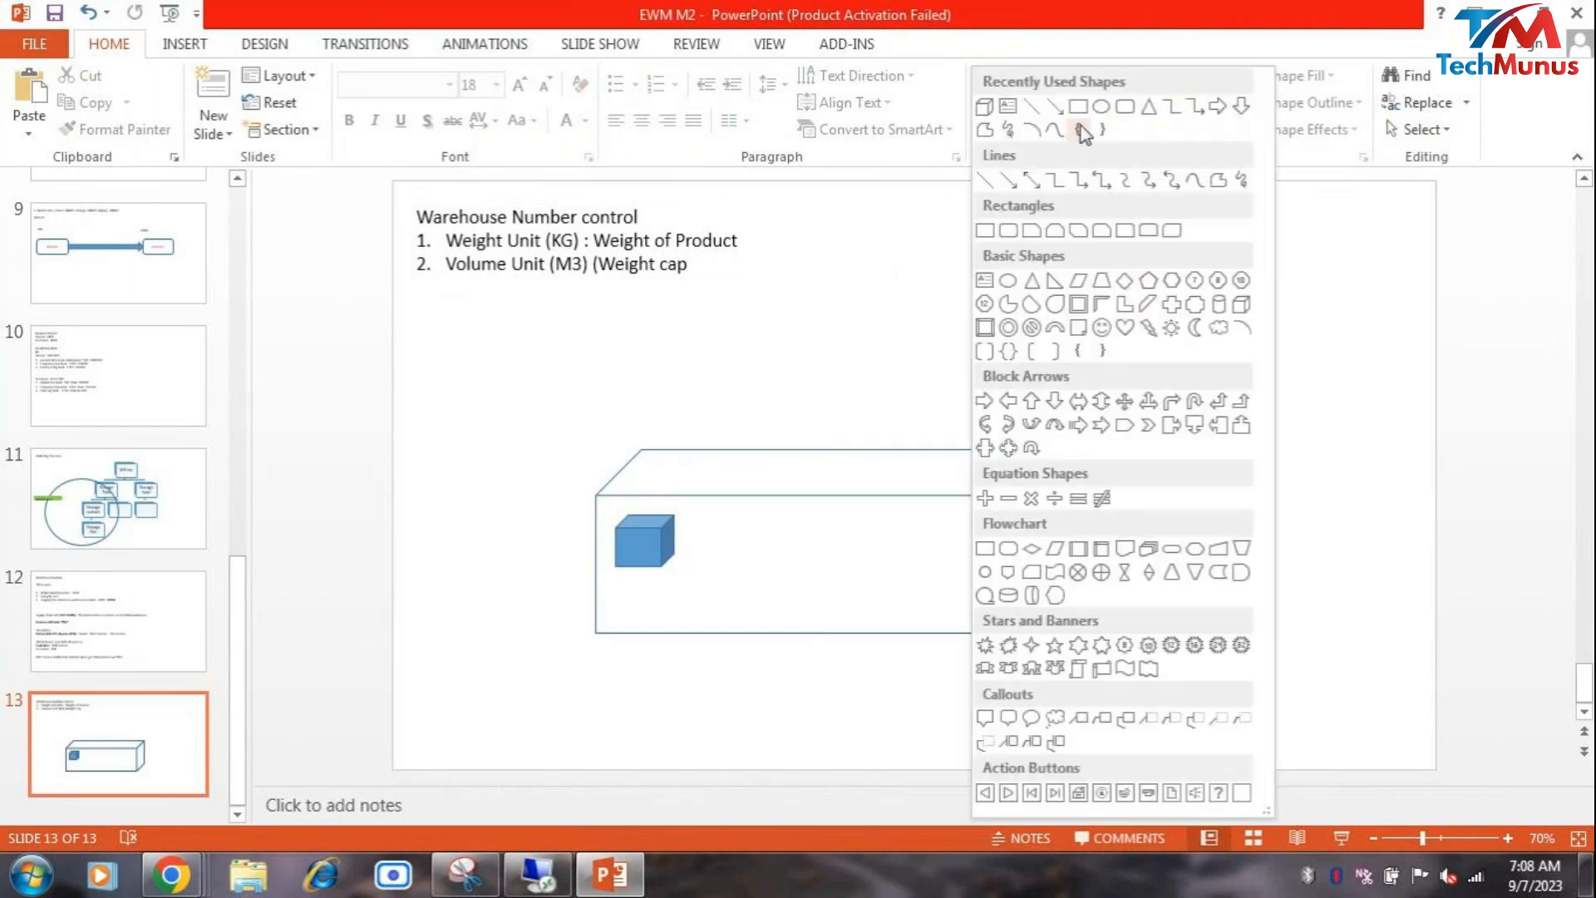
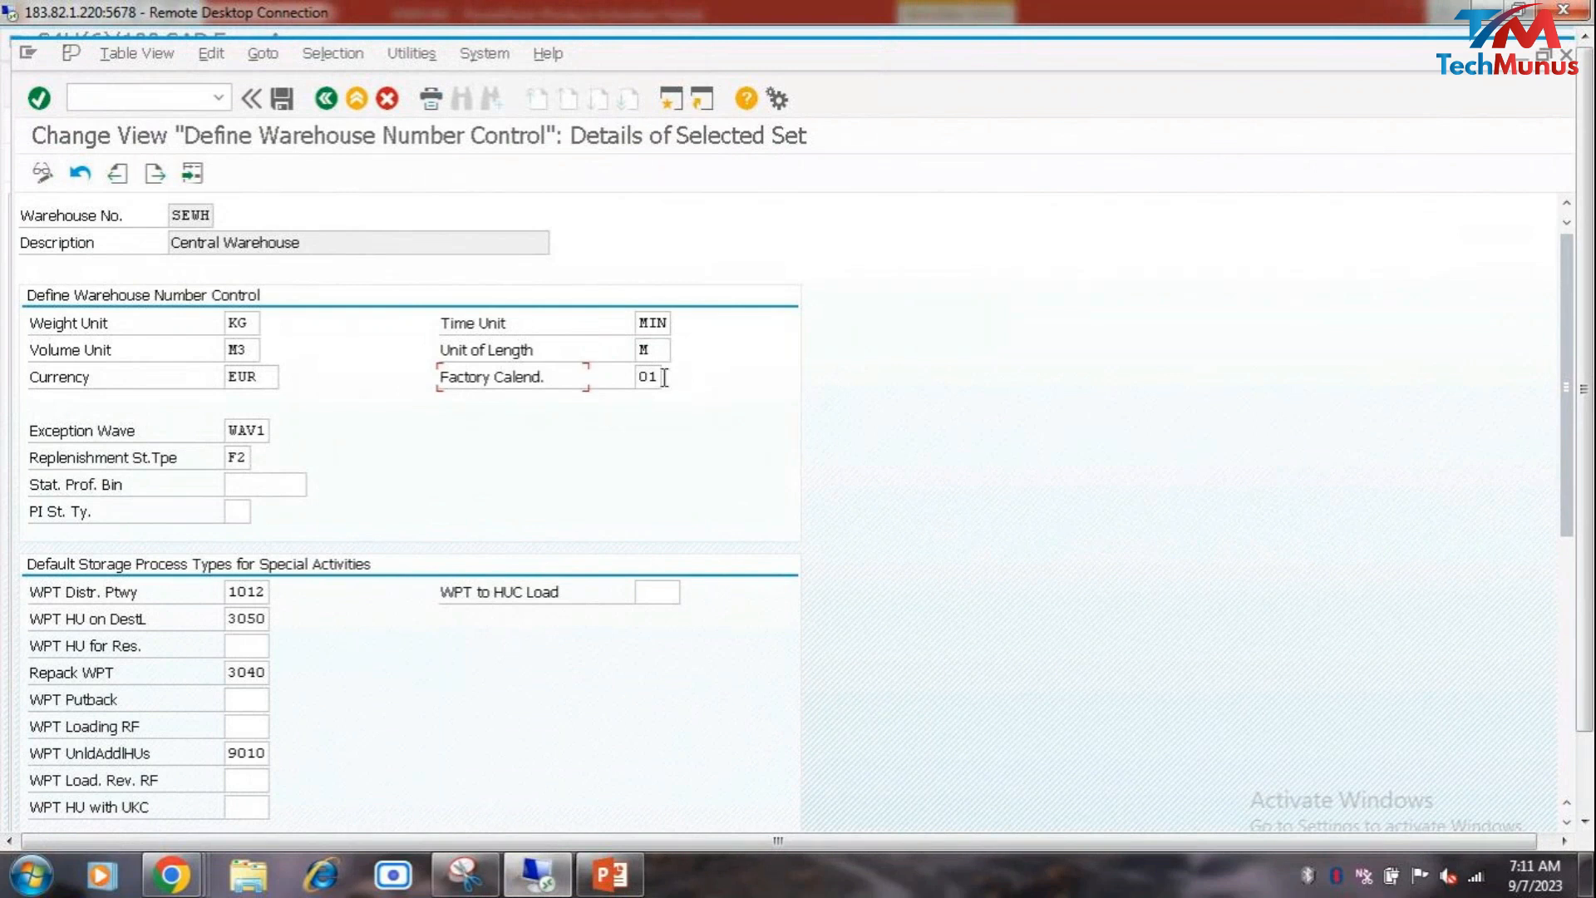
Step: Review the factory calendar options in SAP, keeping 01 Germany (Standard), and examine the default storage process types
{"action": "left_click", "coordinate": [662, 377]}
{"action": "left_click", "coordinate": [672, 376]}
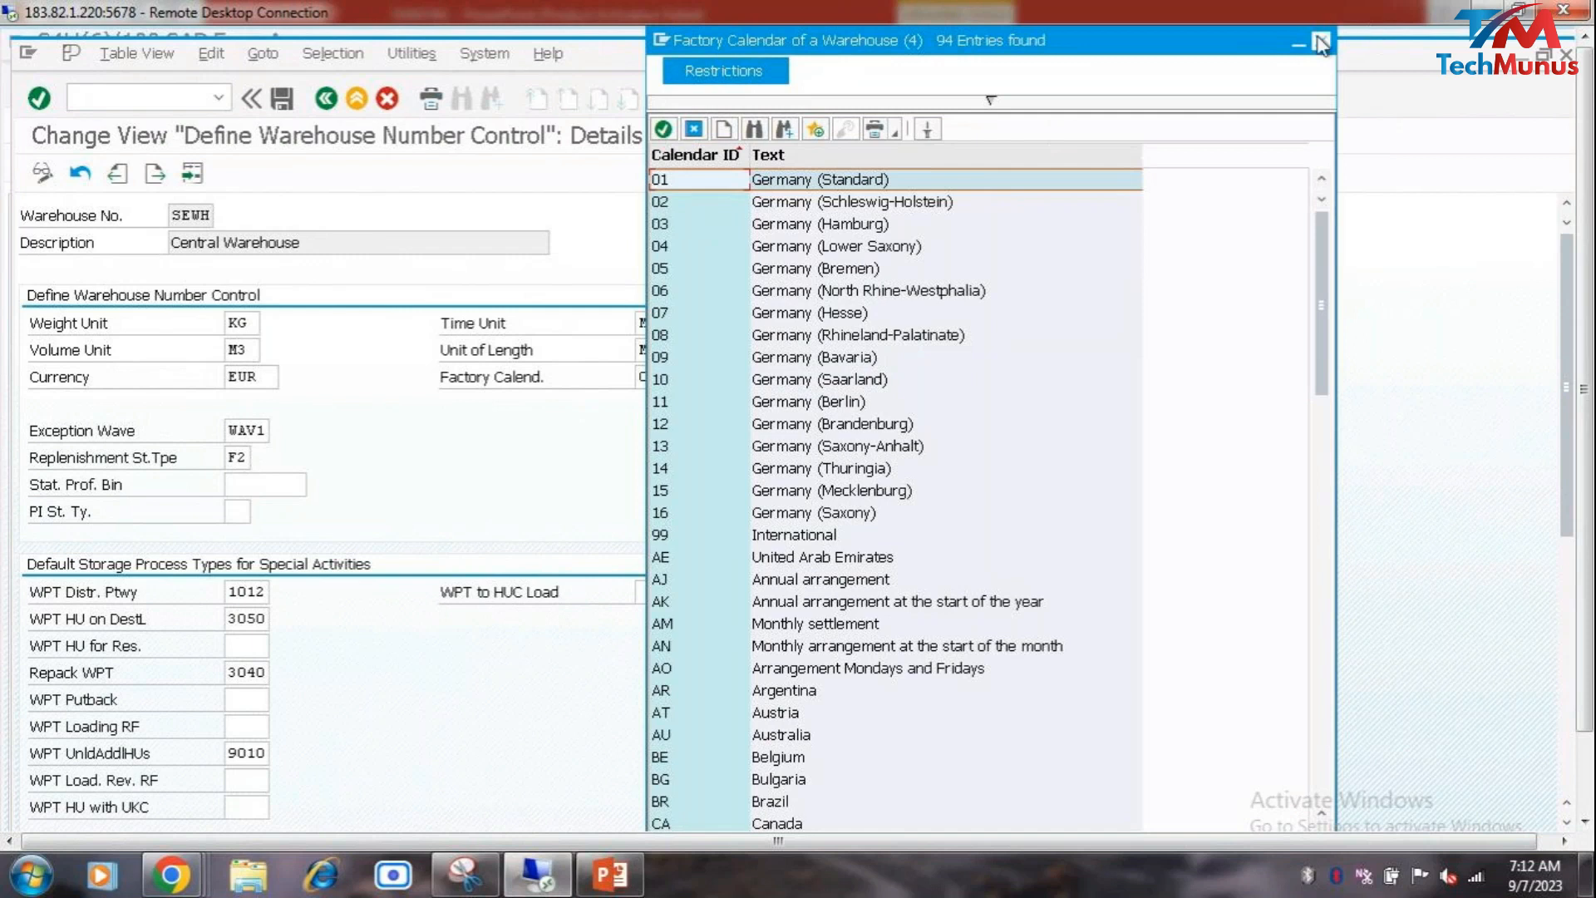
{"action": "double_click", "coordinate": [1010, 179]}
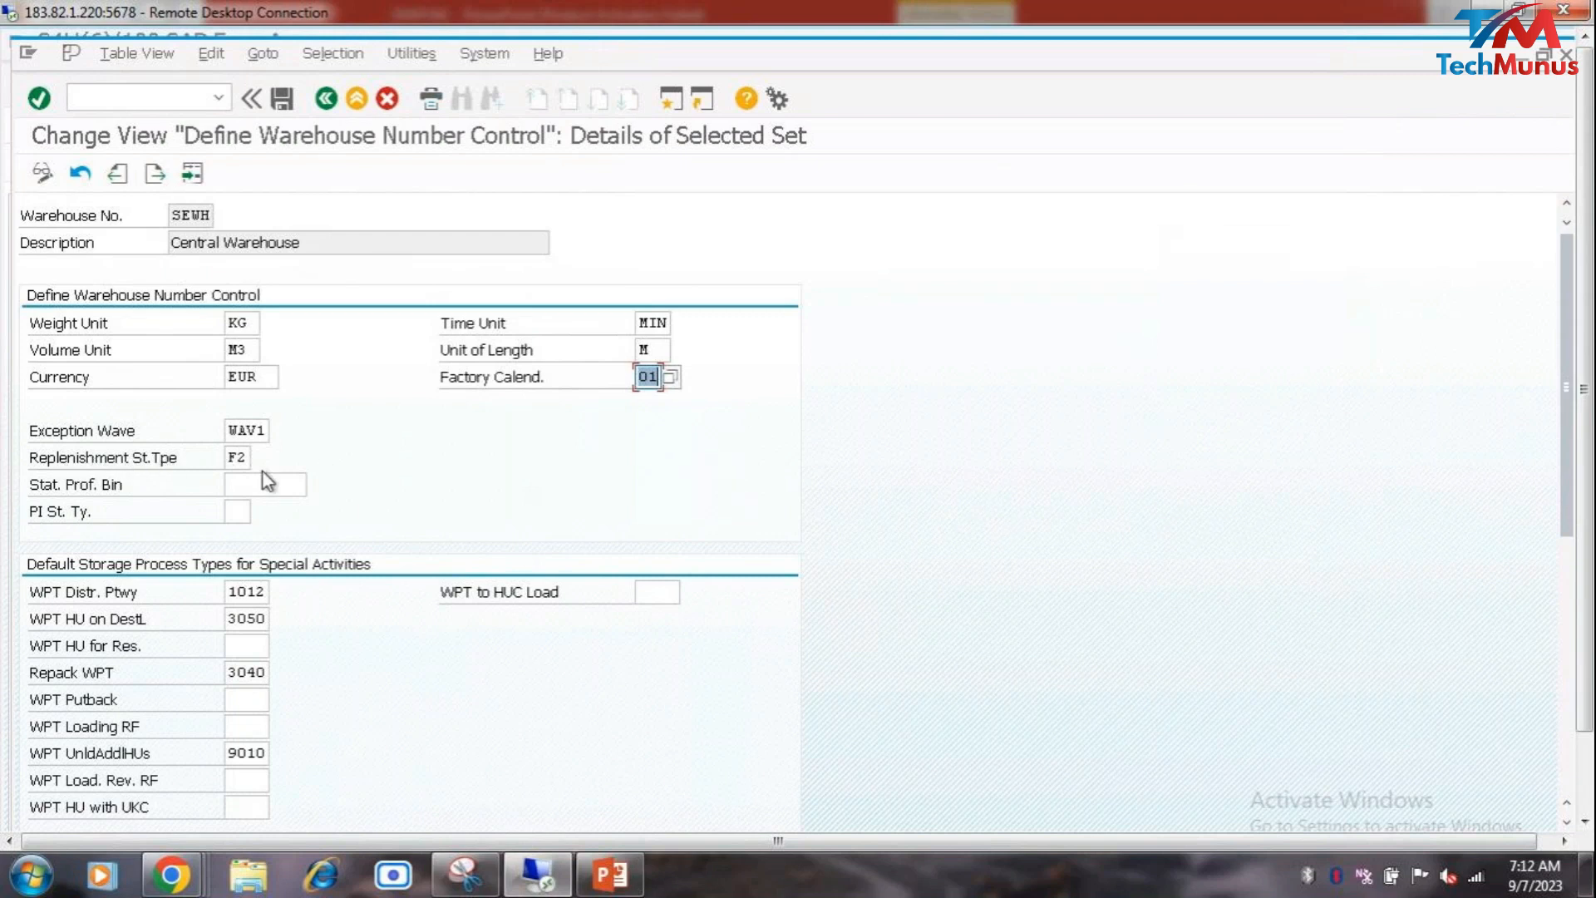
{"action": "scroll", "coordinate": [128, 590], "scroll_direction": "down", "scroll_amount": 3}
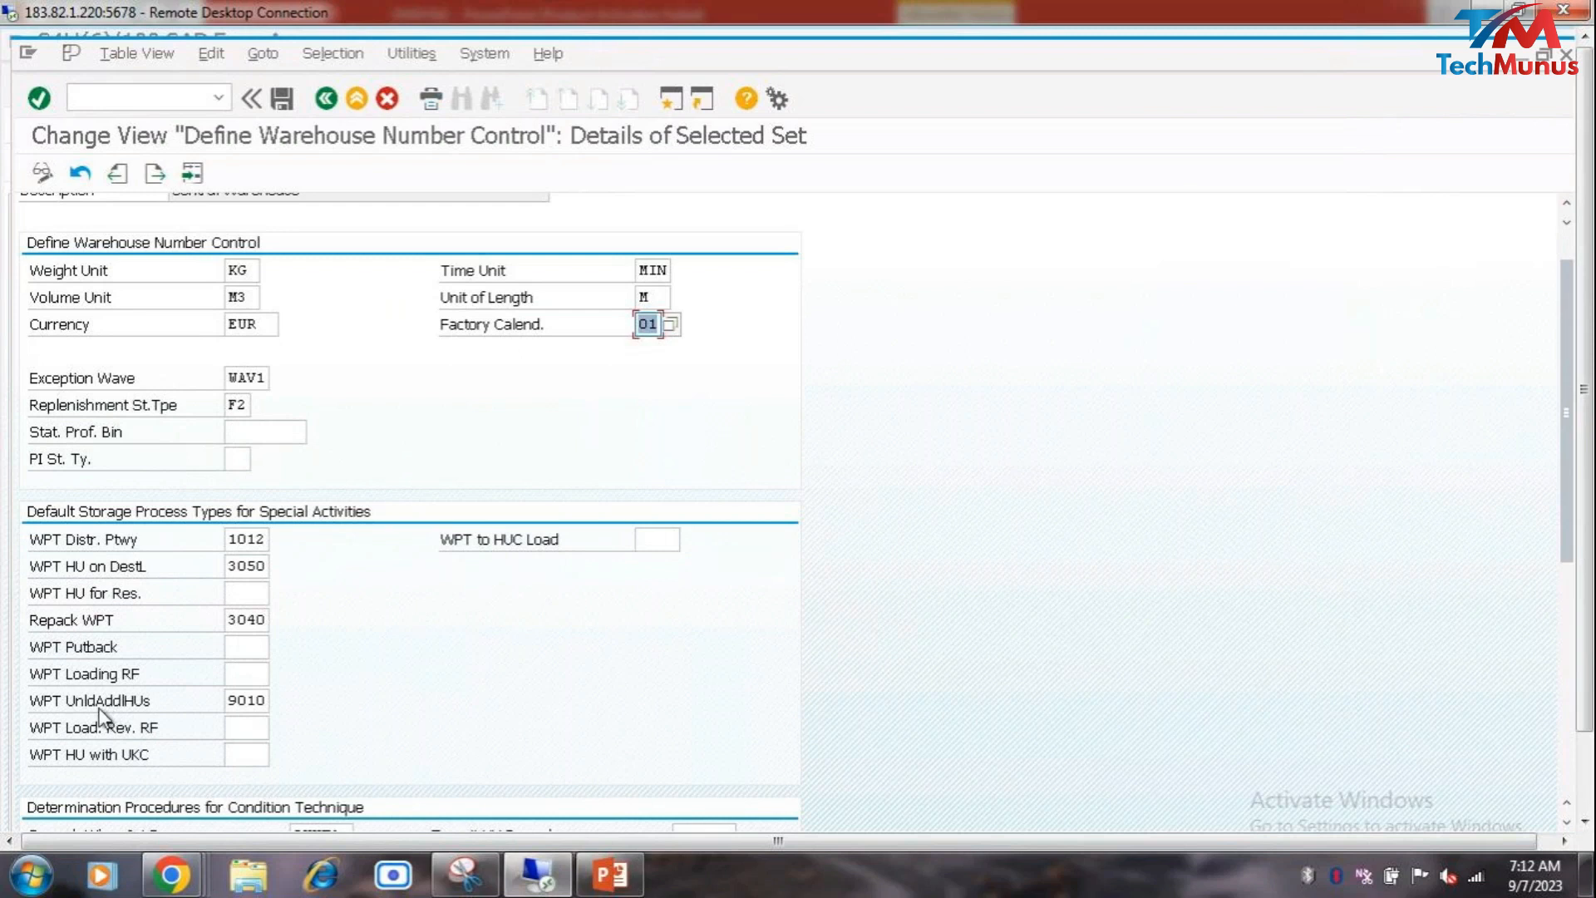
{"action": "scroll", "coordinate": [212, 612], "scroll_direction": "down", "scroll_amount": 4}
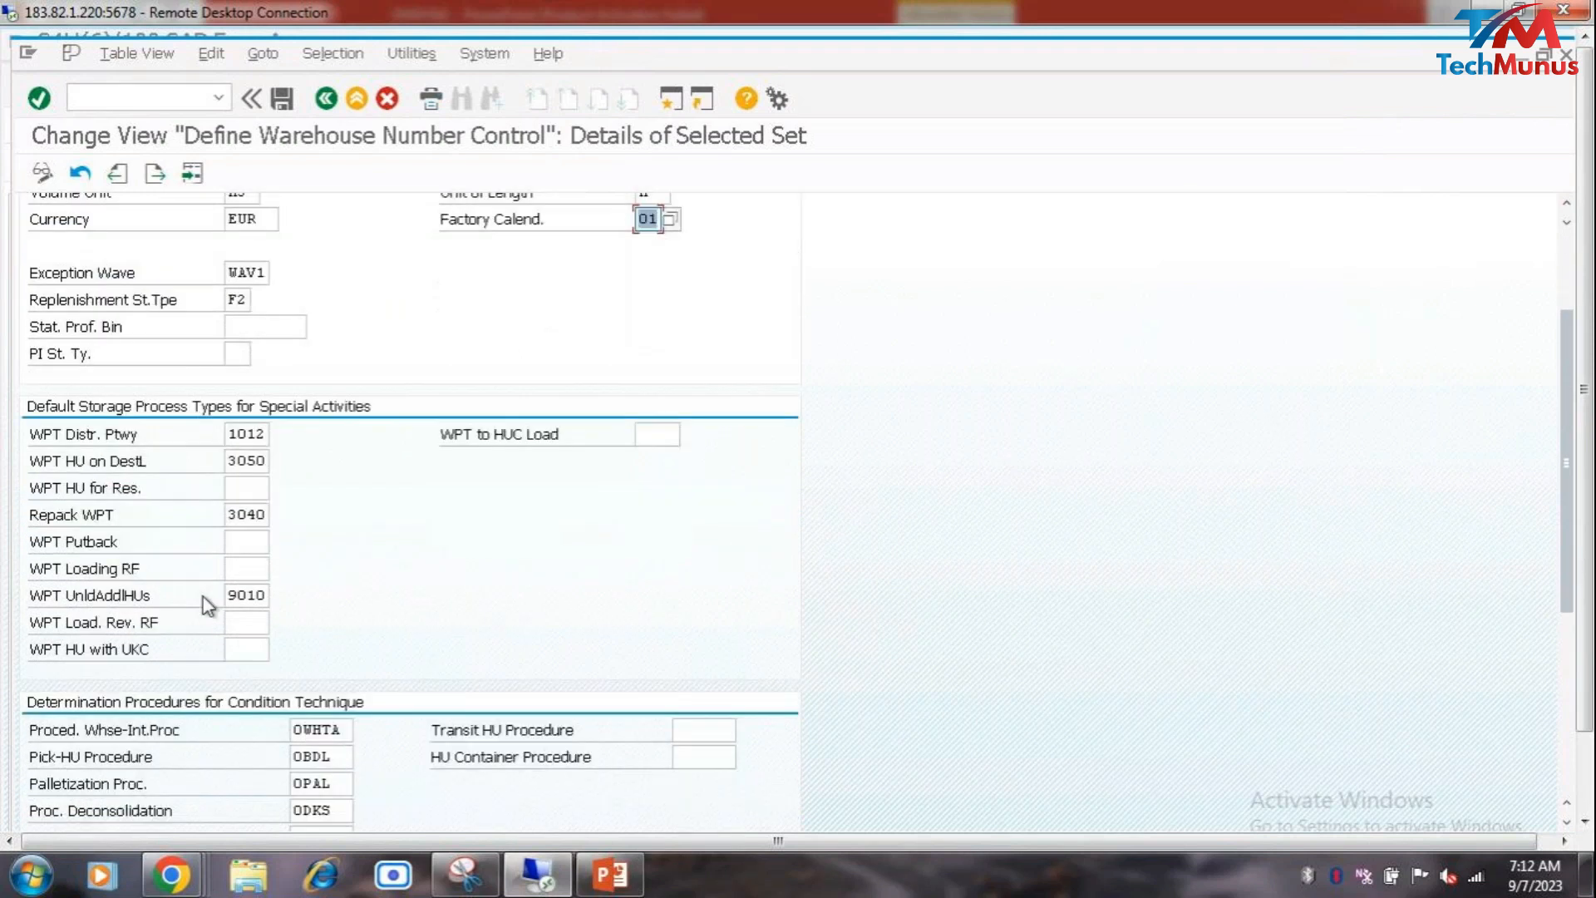
Step: Examine the determination procedures, external systems and travel distance calculation settings of the warehouse number control details
{"action": "scroll", "coordinate": [191, 586], "scroll_direction": "down", "scroll_amount": 3}
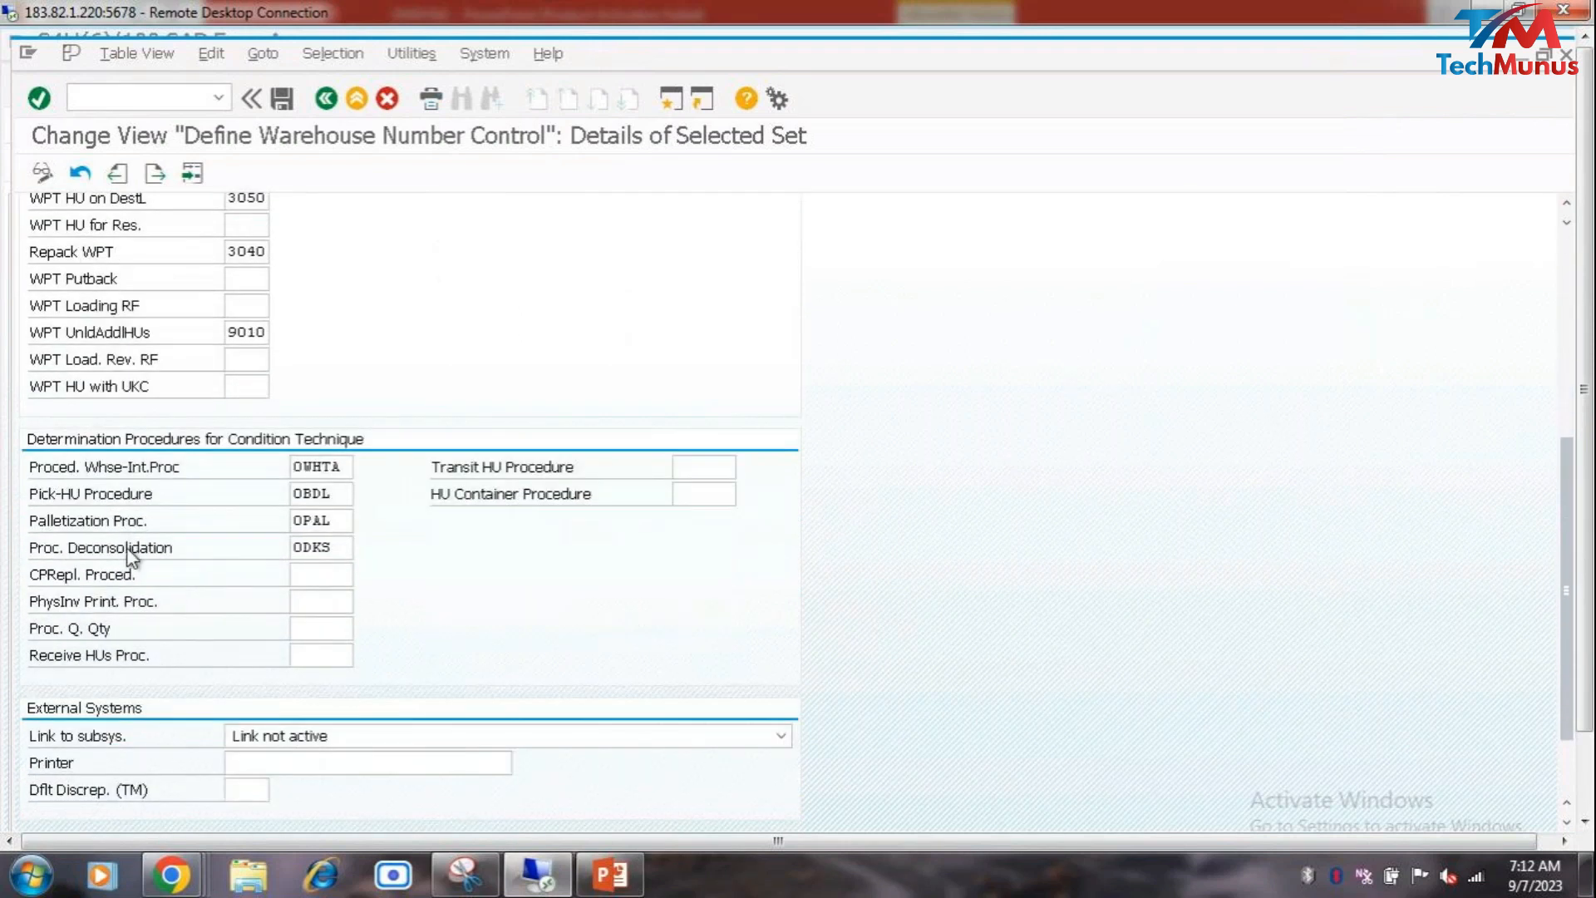
{"action": "scroll", "coordinate": [250, 603], "scroll_direction": "down", "scroll_amount": 2}
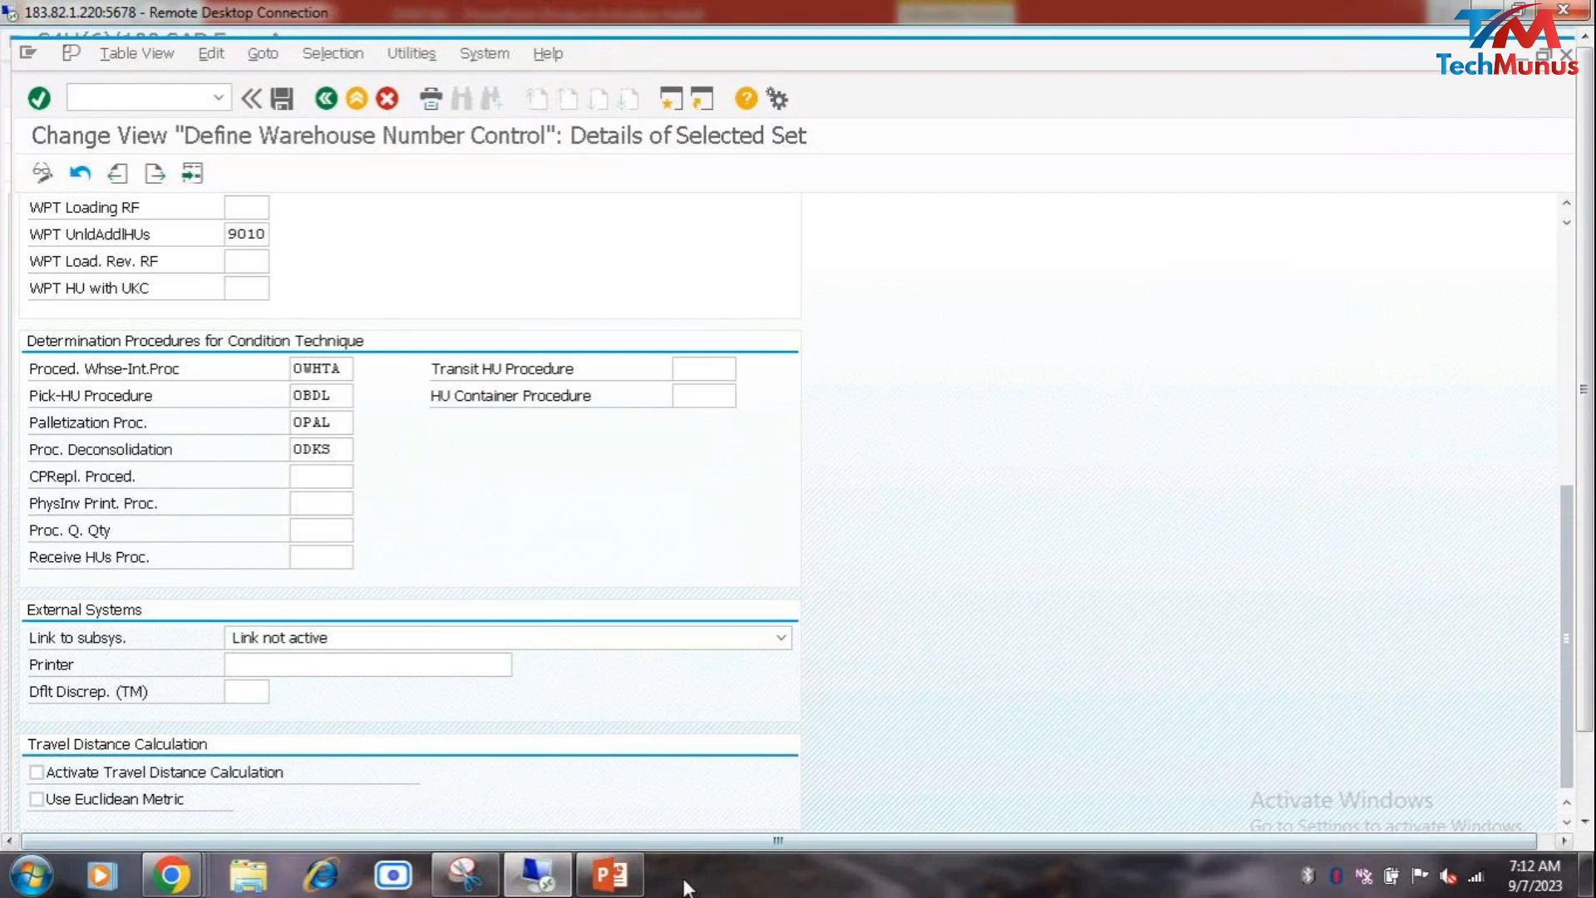
Step: Switch to the PowerPoint presentation and add a new slide after the Warehouse Number control slide
{"action": "left_click", "coordinate": [611, 875]}
{"action": "scroll", "coordinate": [427, 616], "scroll_direction": "up", "scroll_amount": 2}
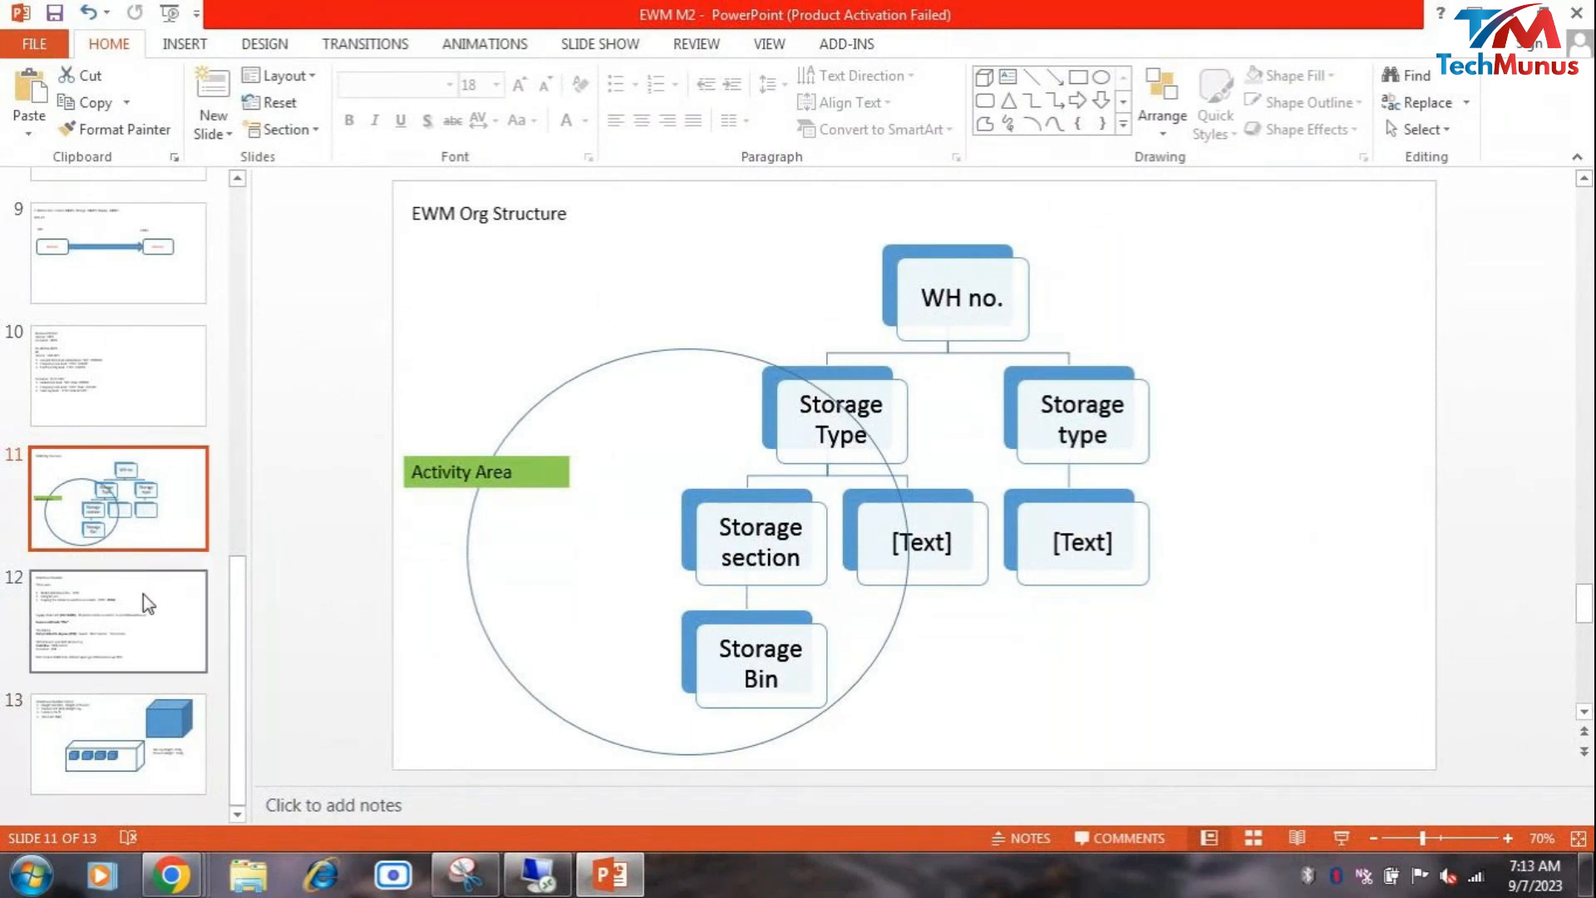
{"action": "left_click", "coordinate": [137, 752]}
{"action": "right_click", "coordinate": [137, 753]}
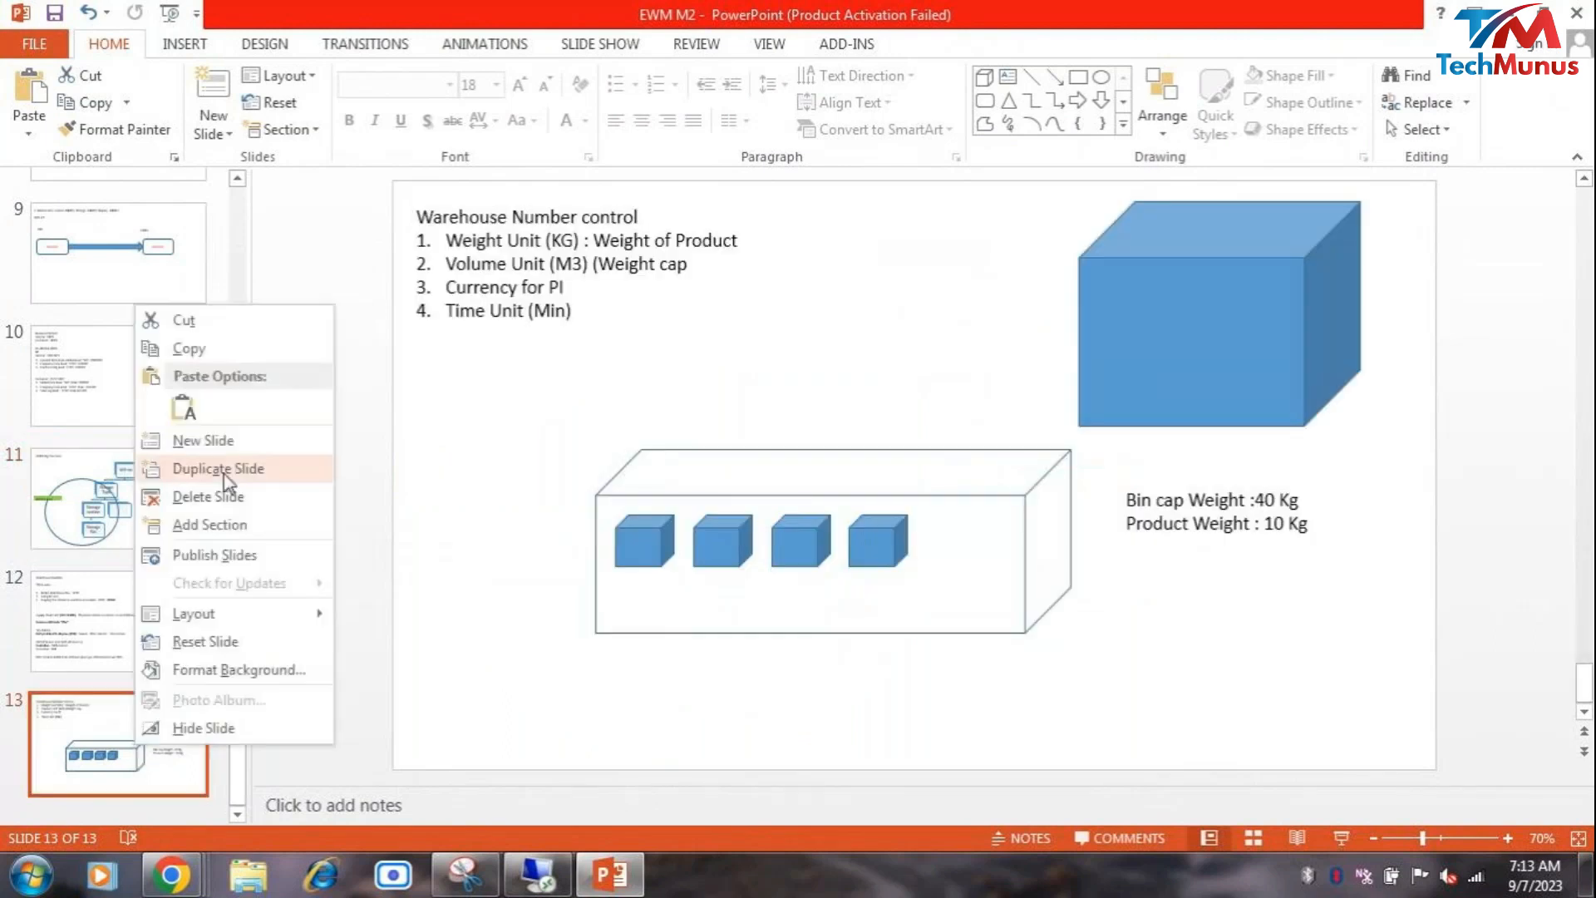
{"action": "left_click", "coordinate": [220, 441]}
Step: Add a wide text box near the top of the new slide with the heading "Storage Type :" and blank lines below
{"action": "left_click", "coordinate": [1007, 76]}
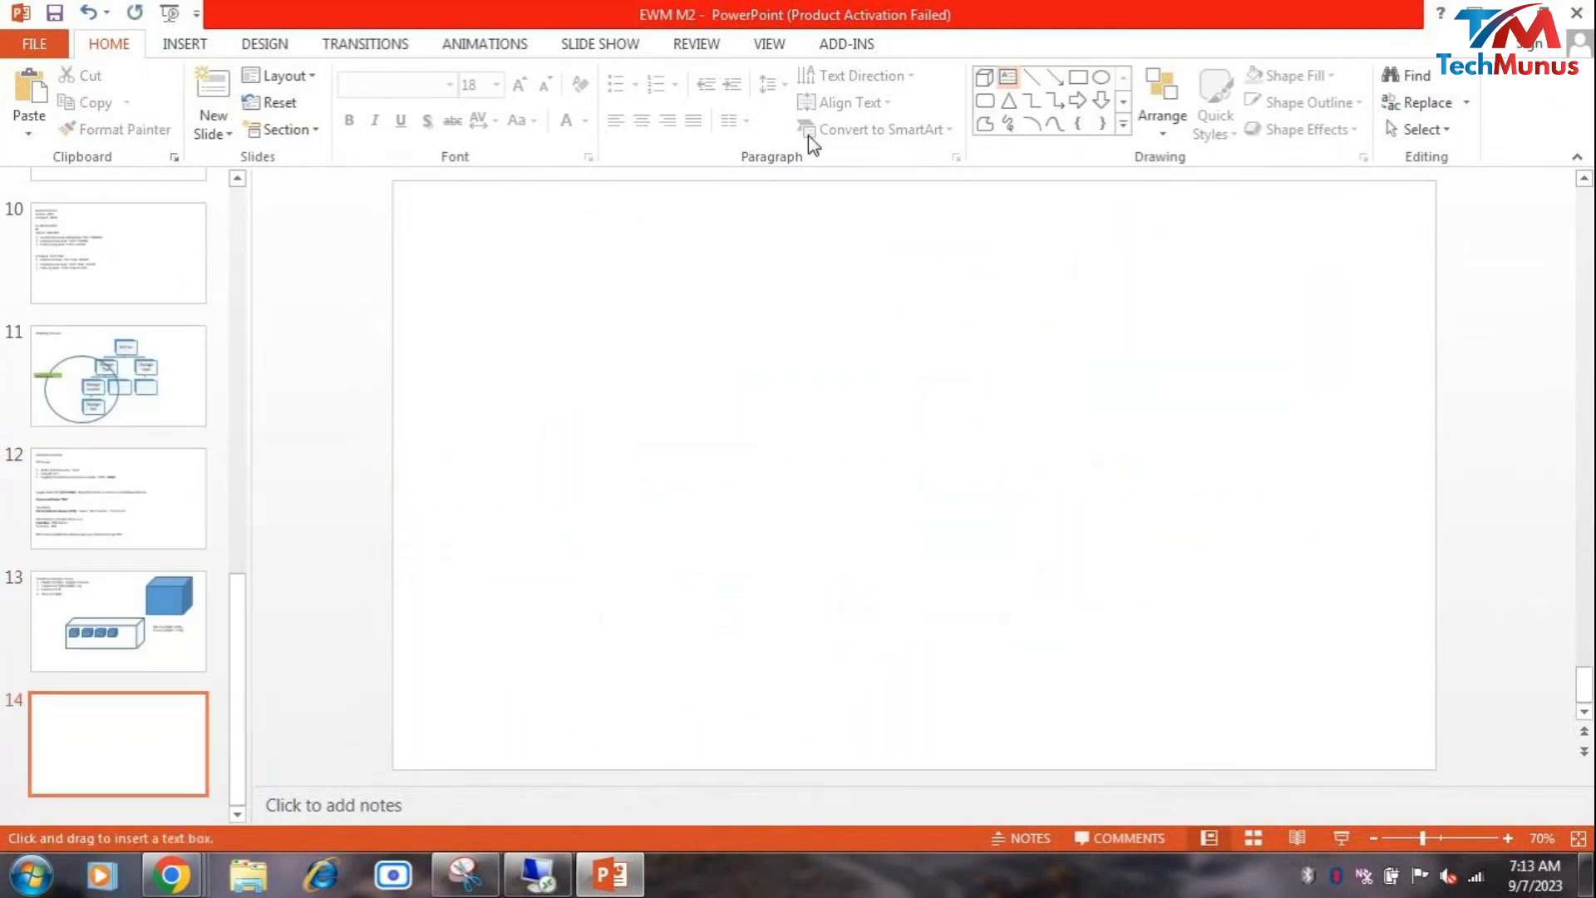
{"action": "mouse_move", "coordinate": [395, 196]}
{"action": "left_mouse_down"}
{"action": "mouse_move", "coordinate": [1436, 278]}
{"action": "mouse_move", "coordinate": [1425, 297]}
{"action": "left_mouse_up"}
{"action": "type", "text": "Stora"}
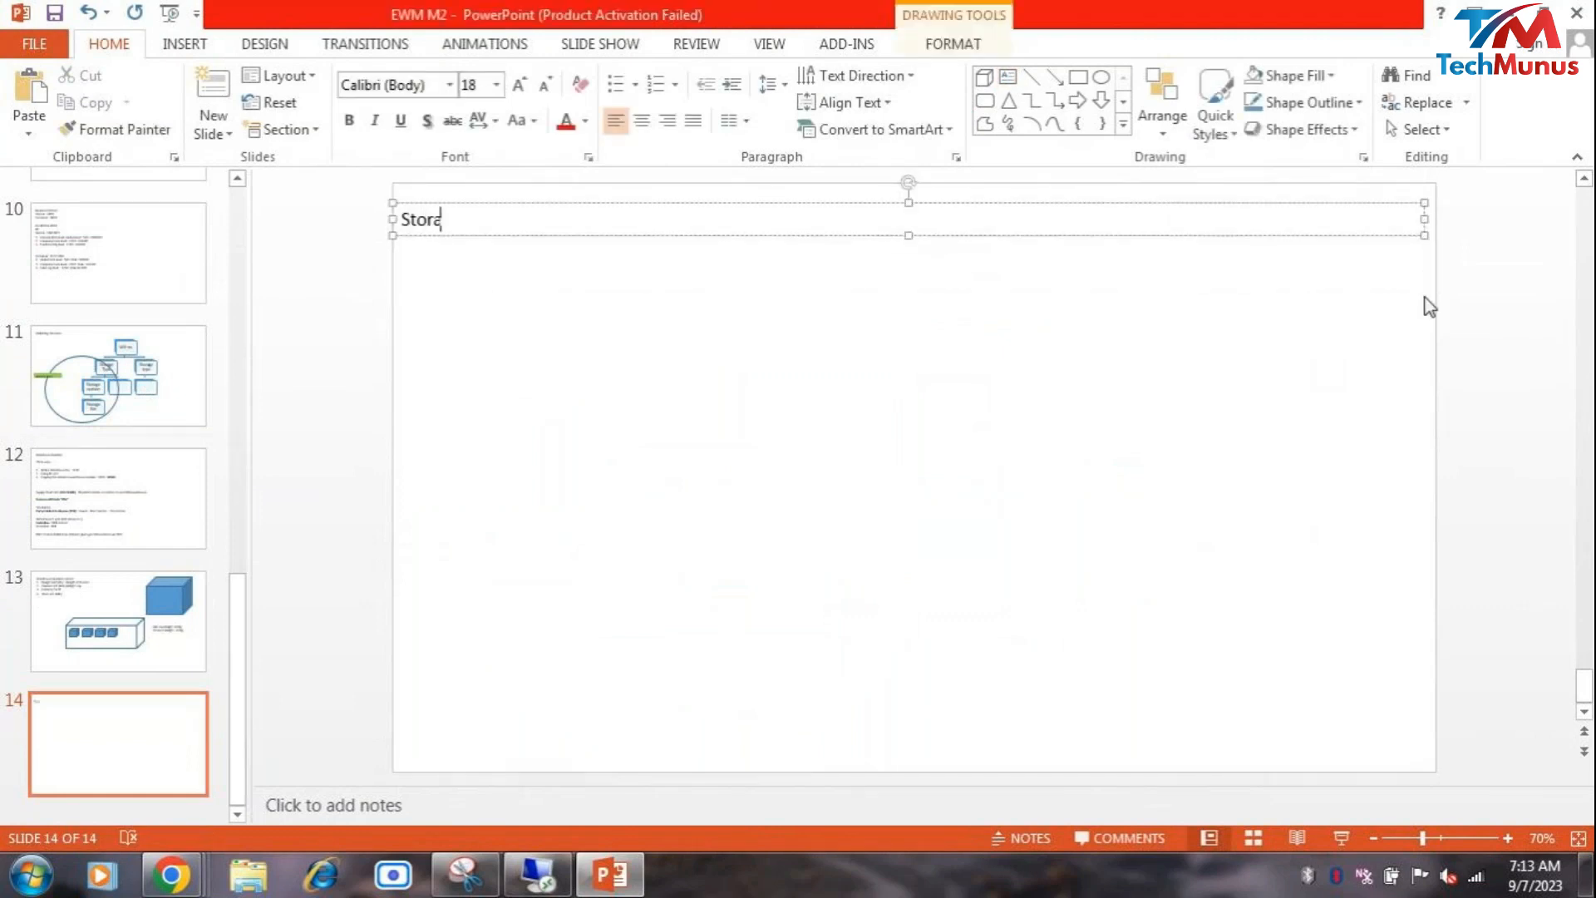
{"action": "type", "text": "ge Type :"}
{"action": "key", "text": "Return"}
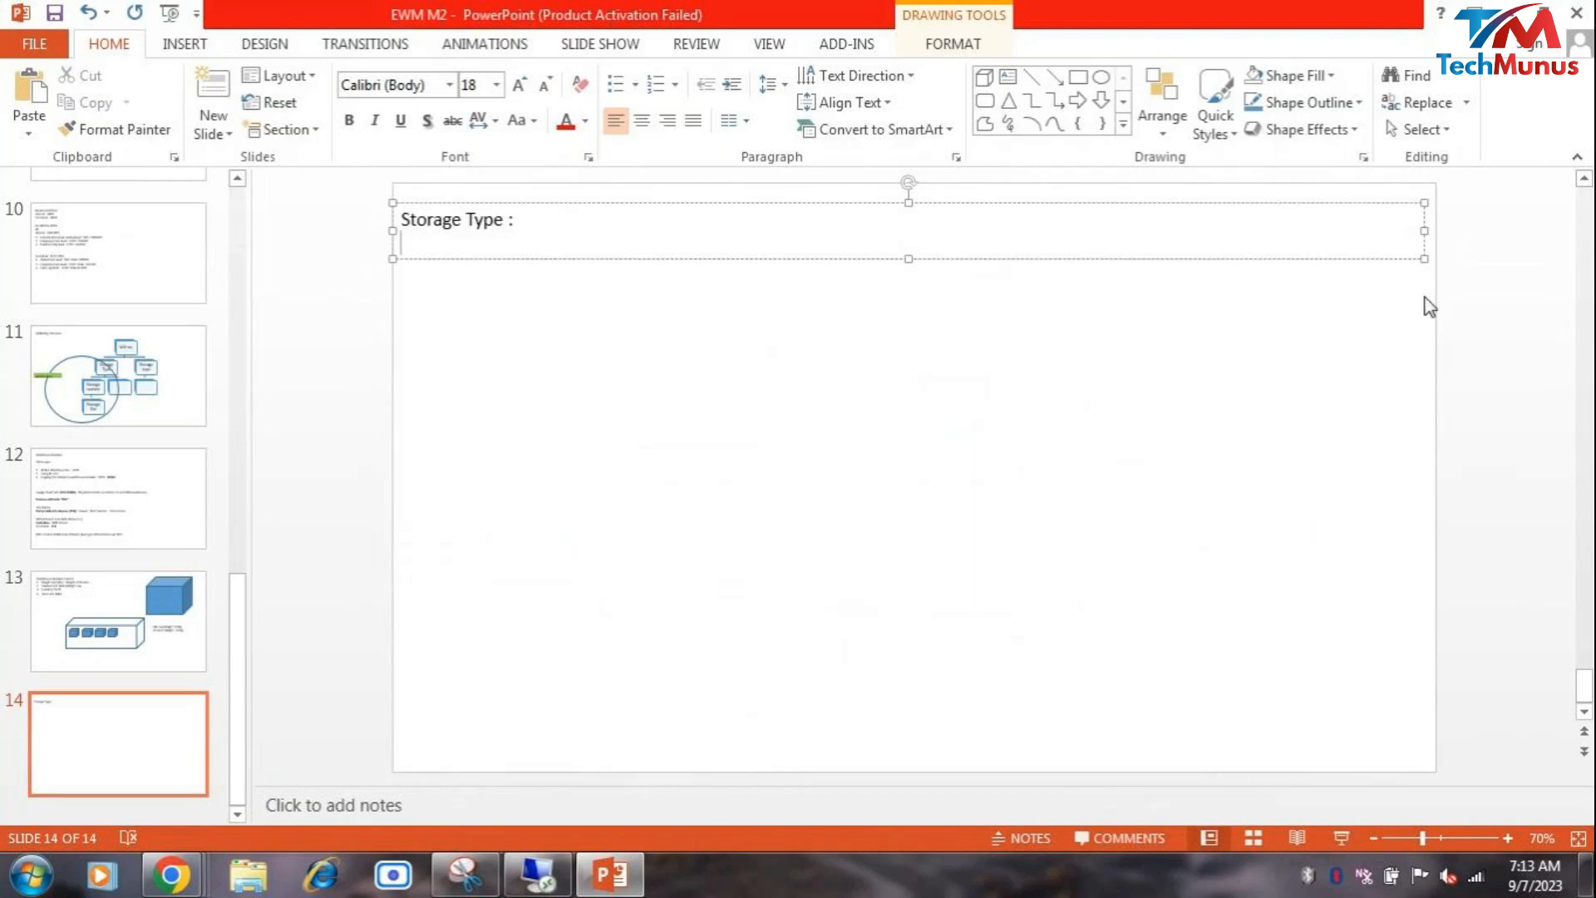
{"action": "key", "text": "Return"}
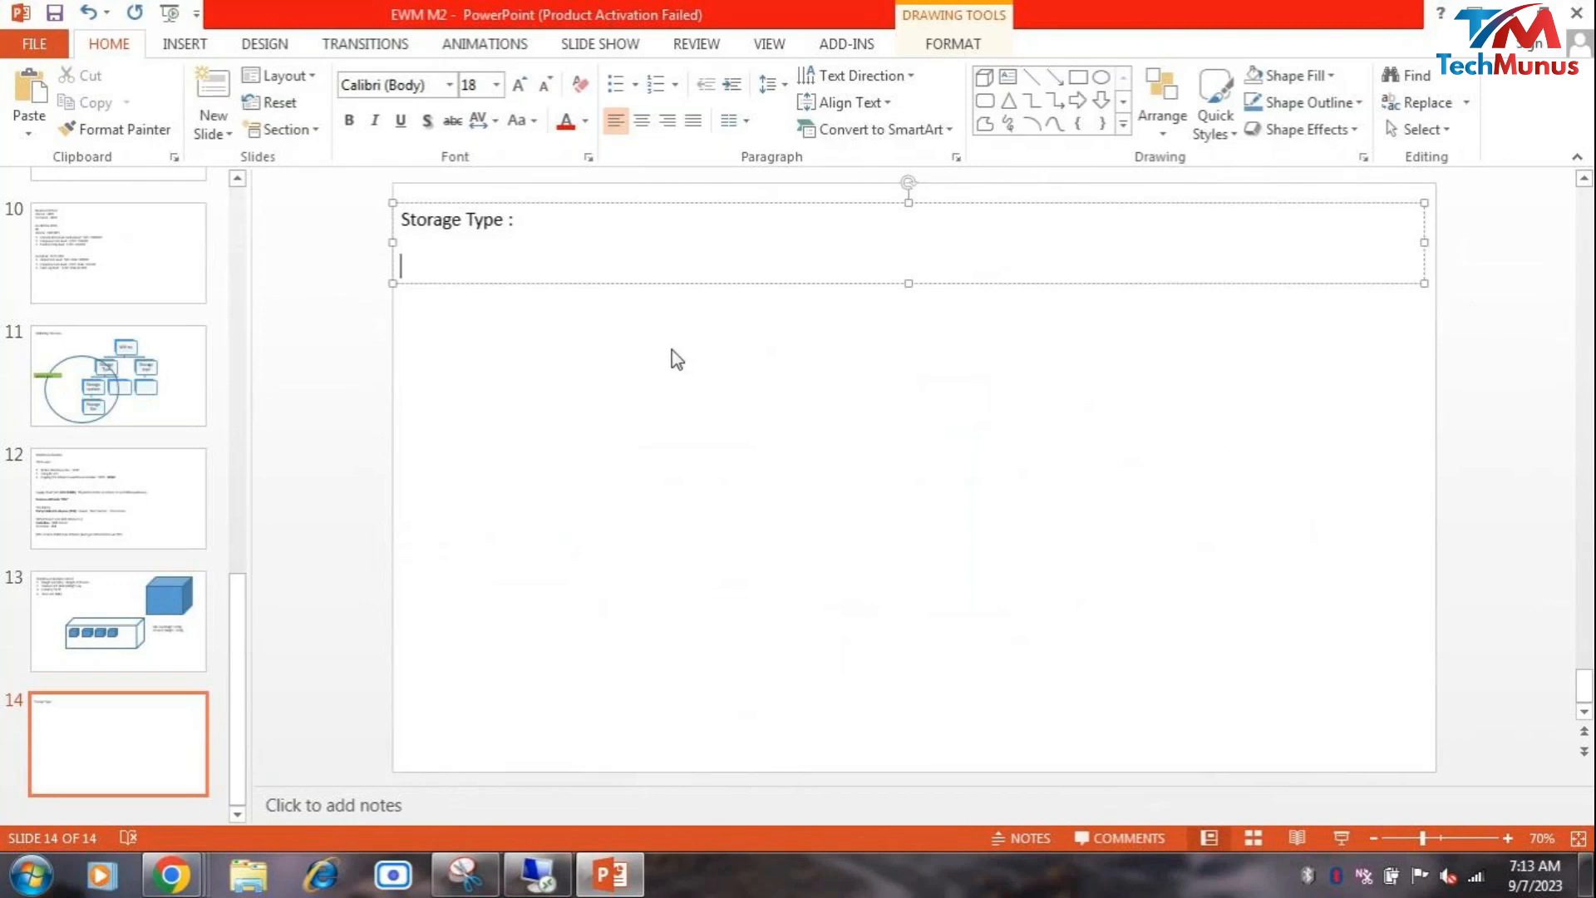
{"action": "left_click", "coordinate": [676, 358]}
Step: Switch to Chrome and search Google Images for storage type in warehouse in a new tab
{"action": "mouse_move", "coordinate": [171, 875]}
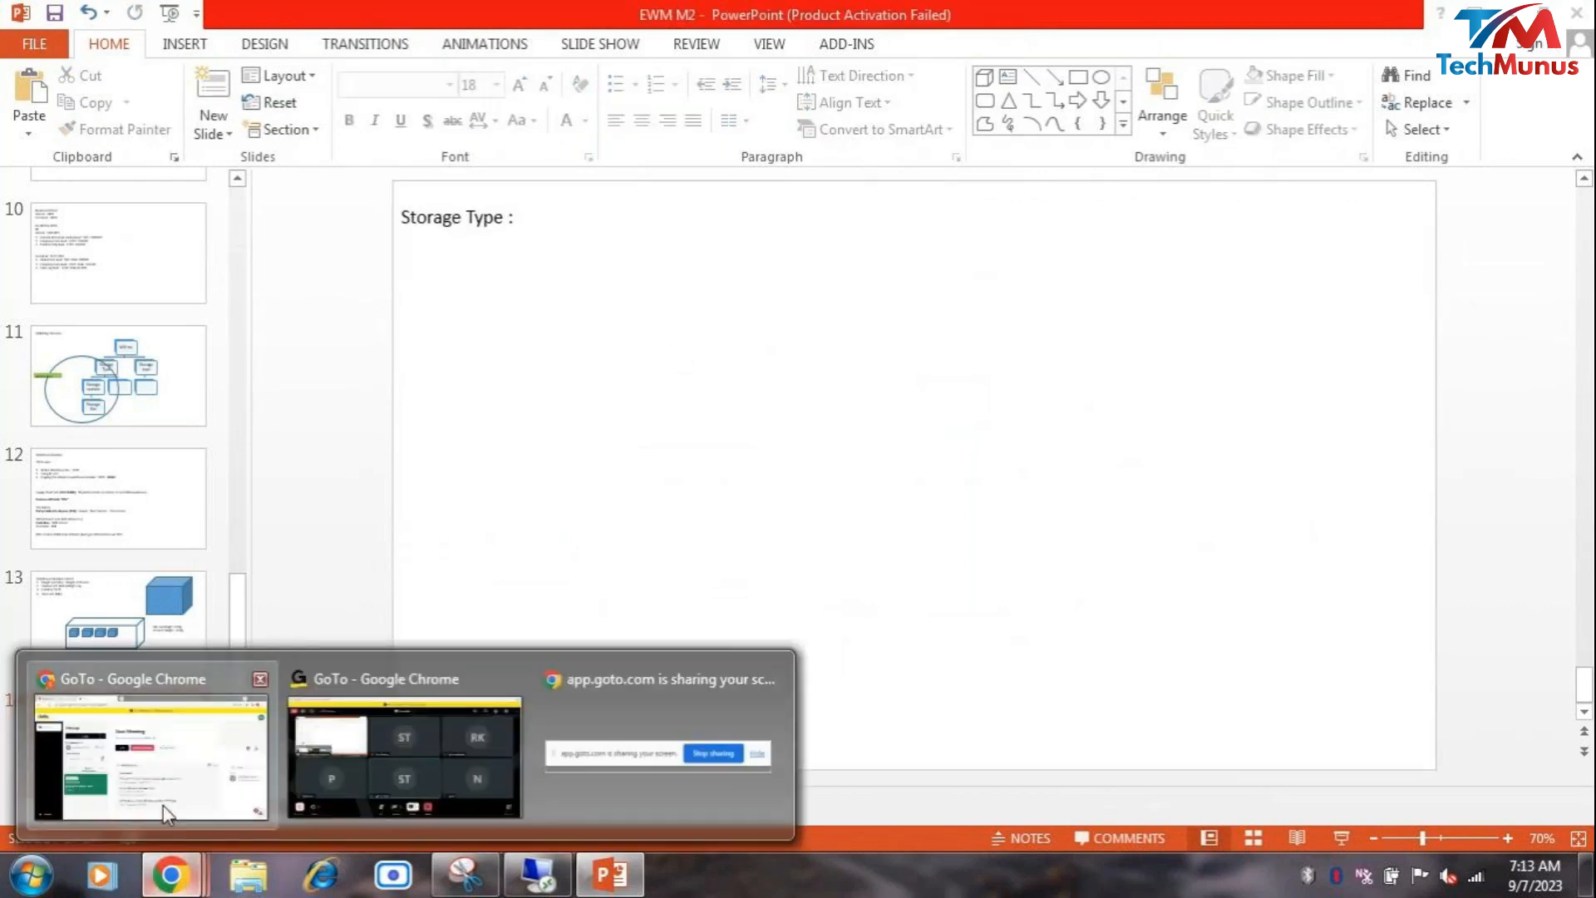
{"action": "left_click", "coordinate": [167, 807]}
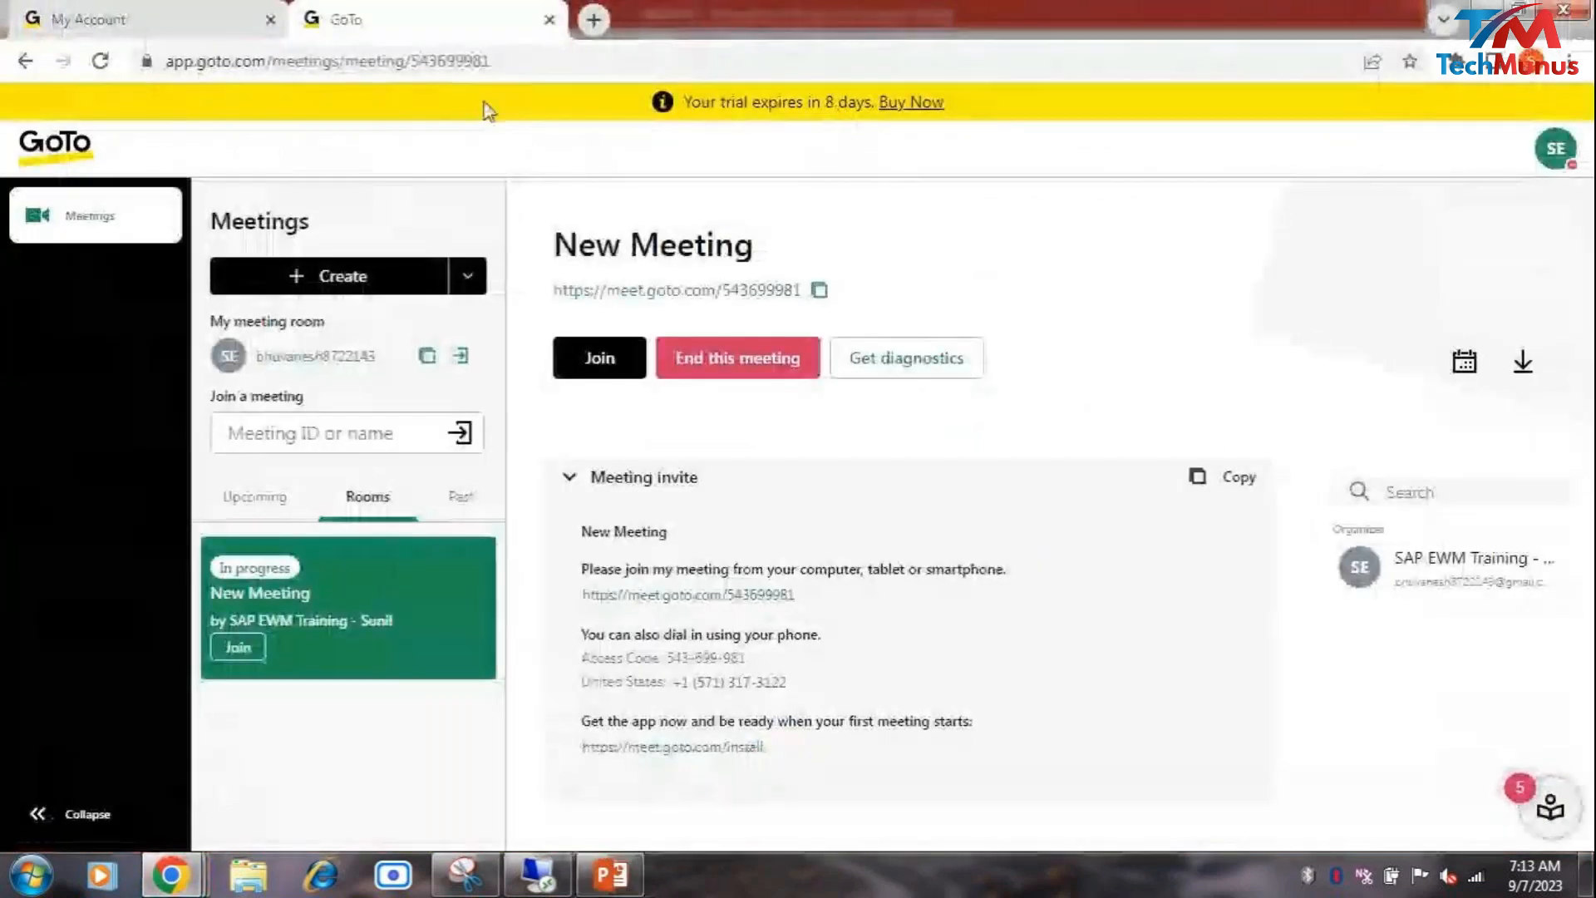
{"action": "left_click", "coordinate": [595, 20]}
{"action": "type", "text": "sto"}
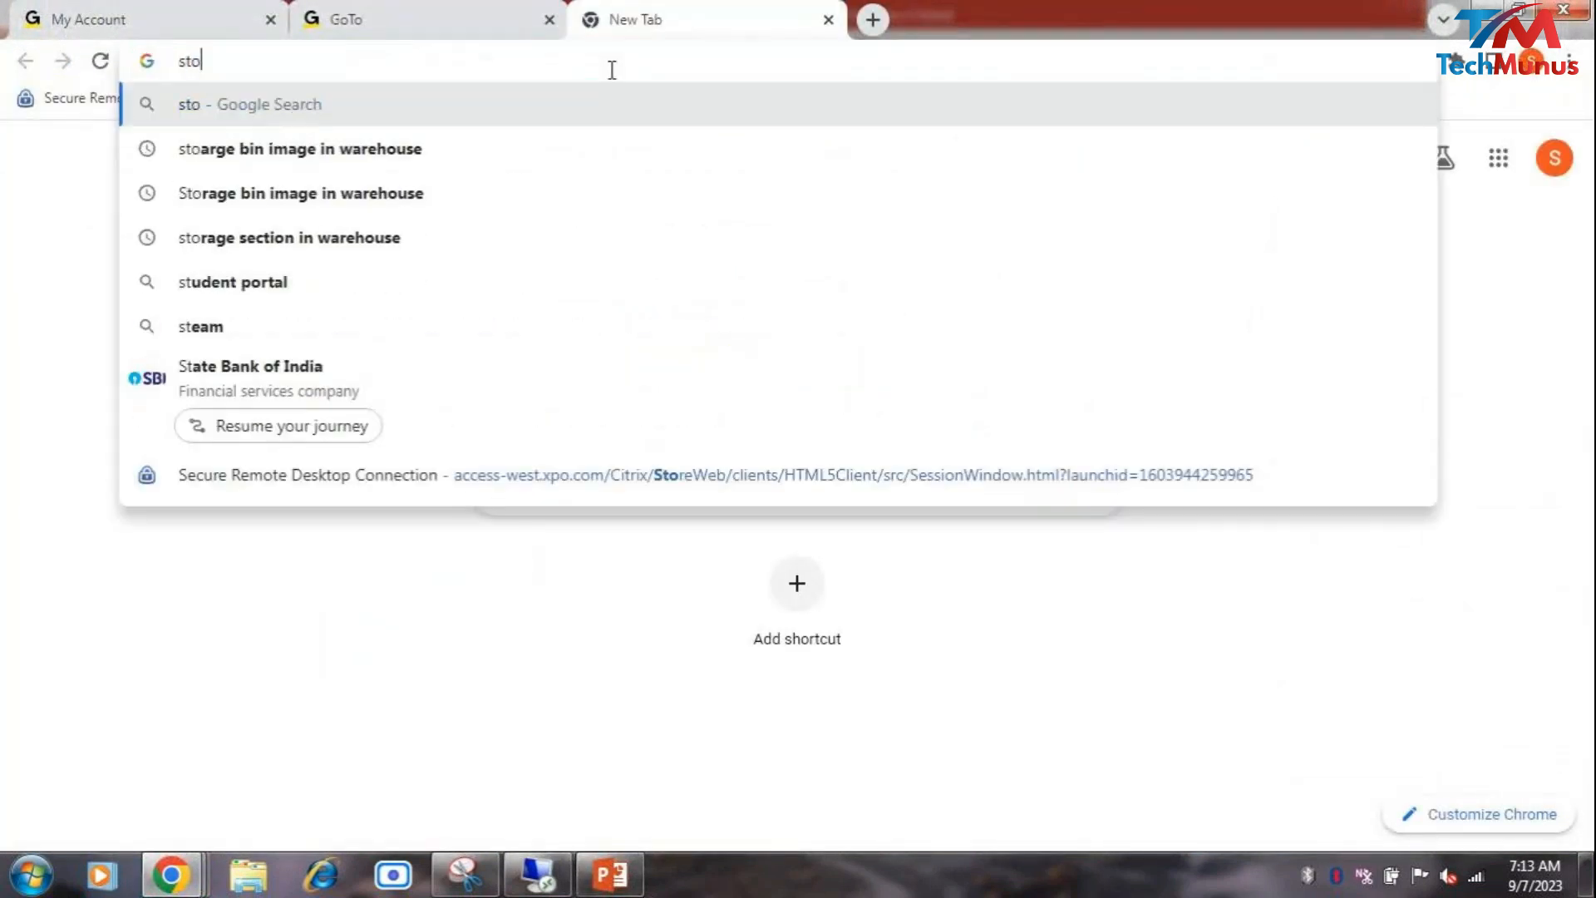
{"action": "type", "text": "rage type "}
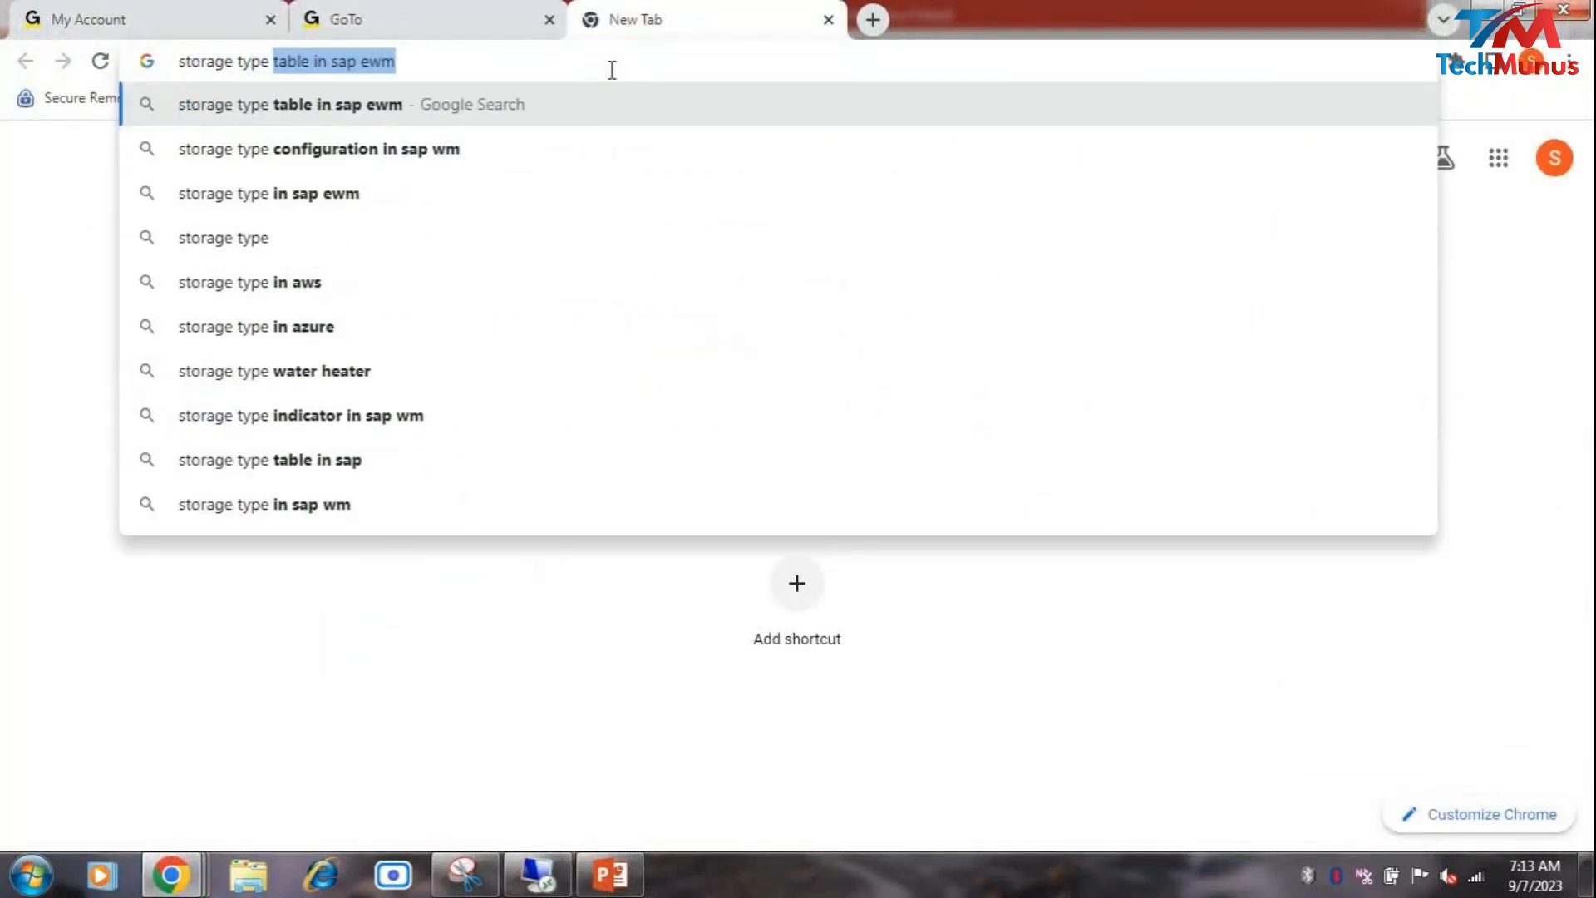
{"action": "type", "text": "in wareh"}
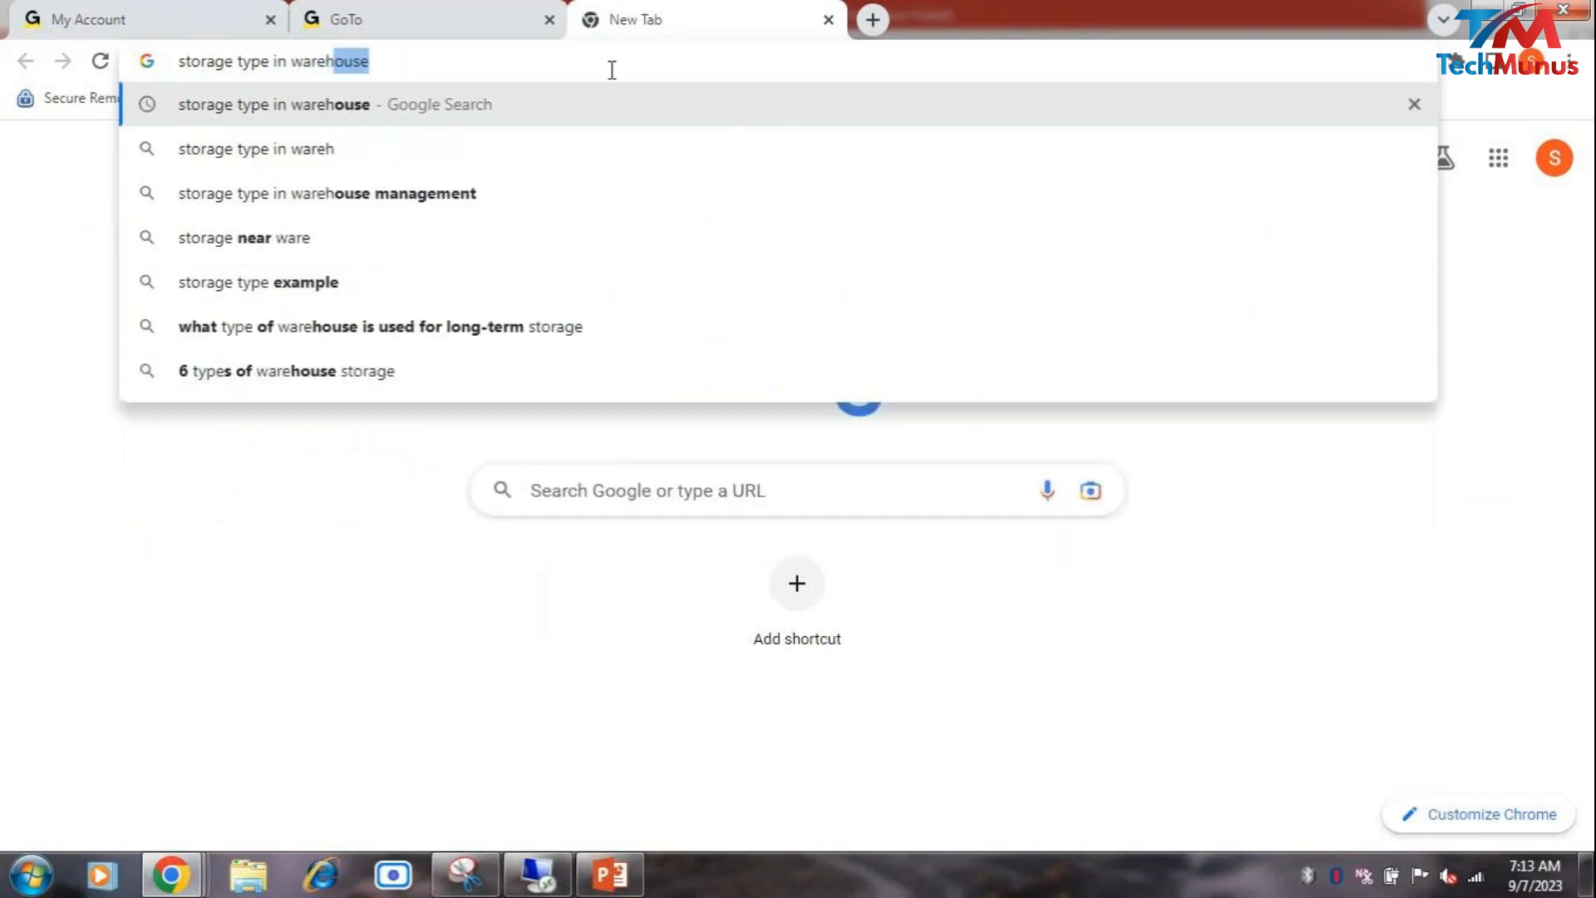
{"action": "type", "text": "puse"}
{"action": "key", "text": "Return"}
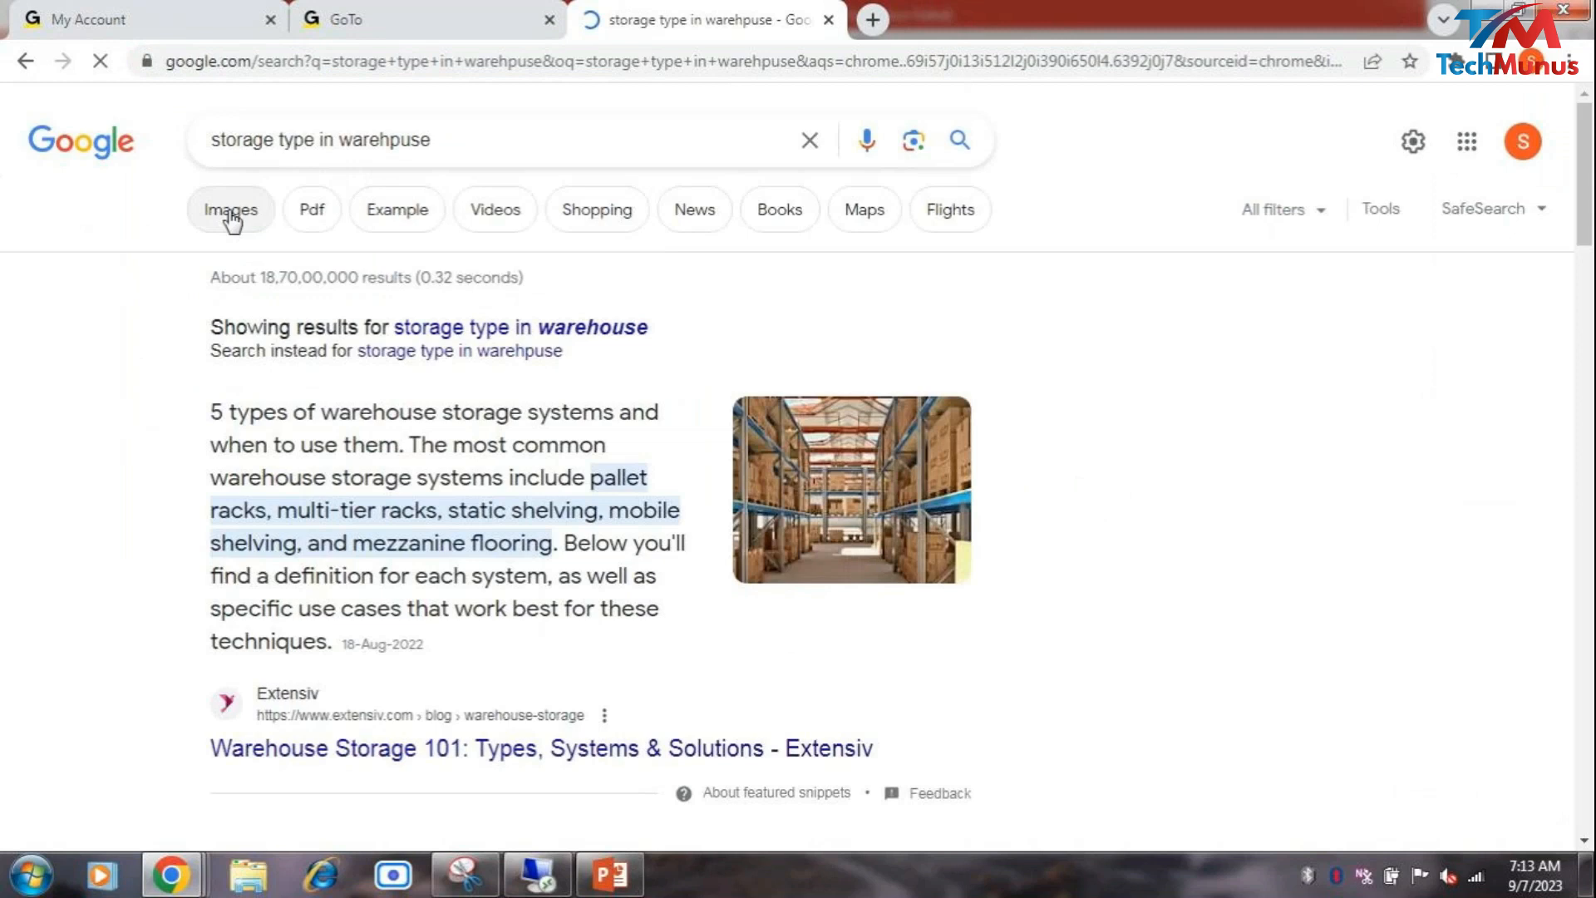
{"action": "left_click", "coordinate": [231, 218]}
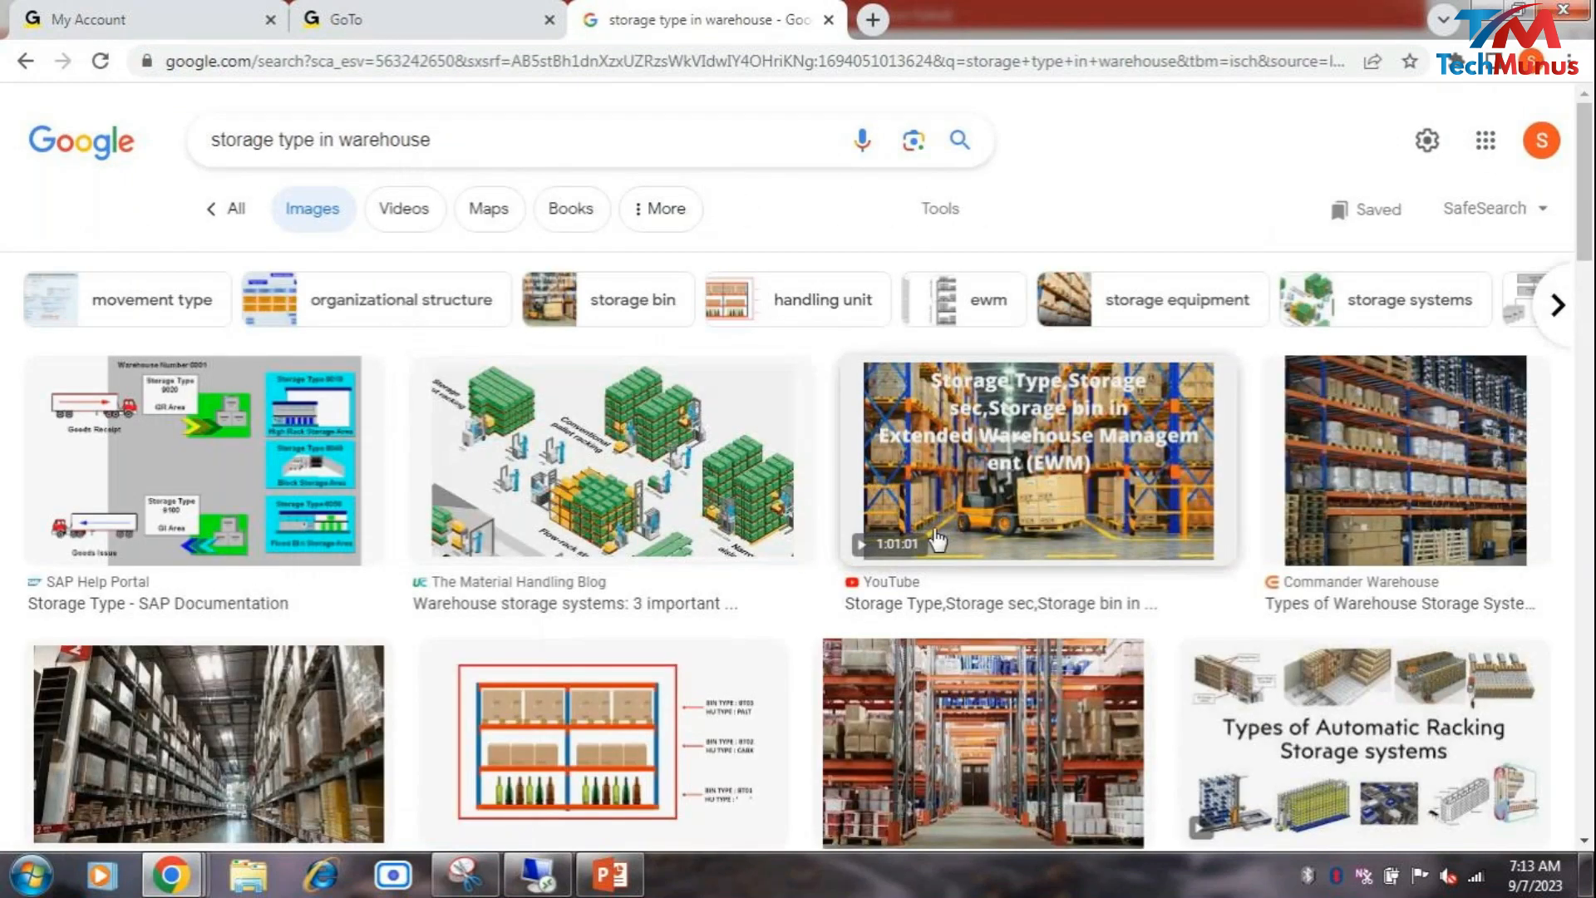
Step: Look through the image results for pictures that illustrate different warehouse storage types
{"action": "scroll", "coordinate": [937, 541], "scroll_direction": "down", "scroll_amount": 4}
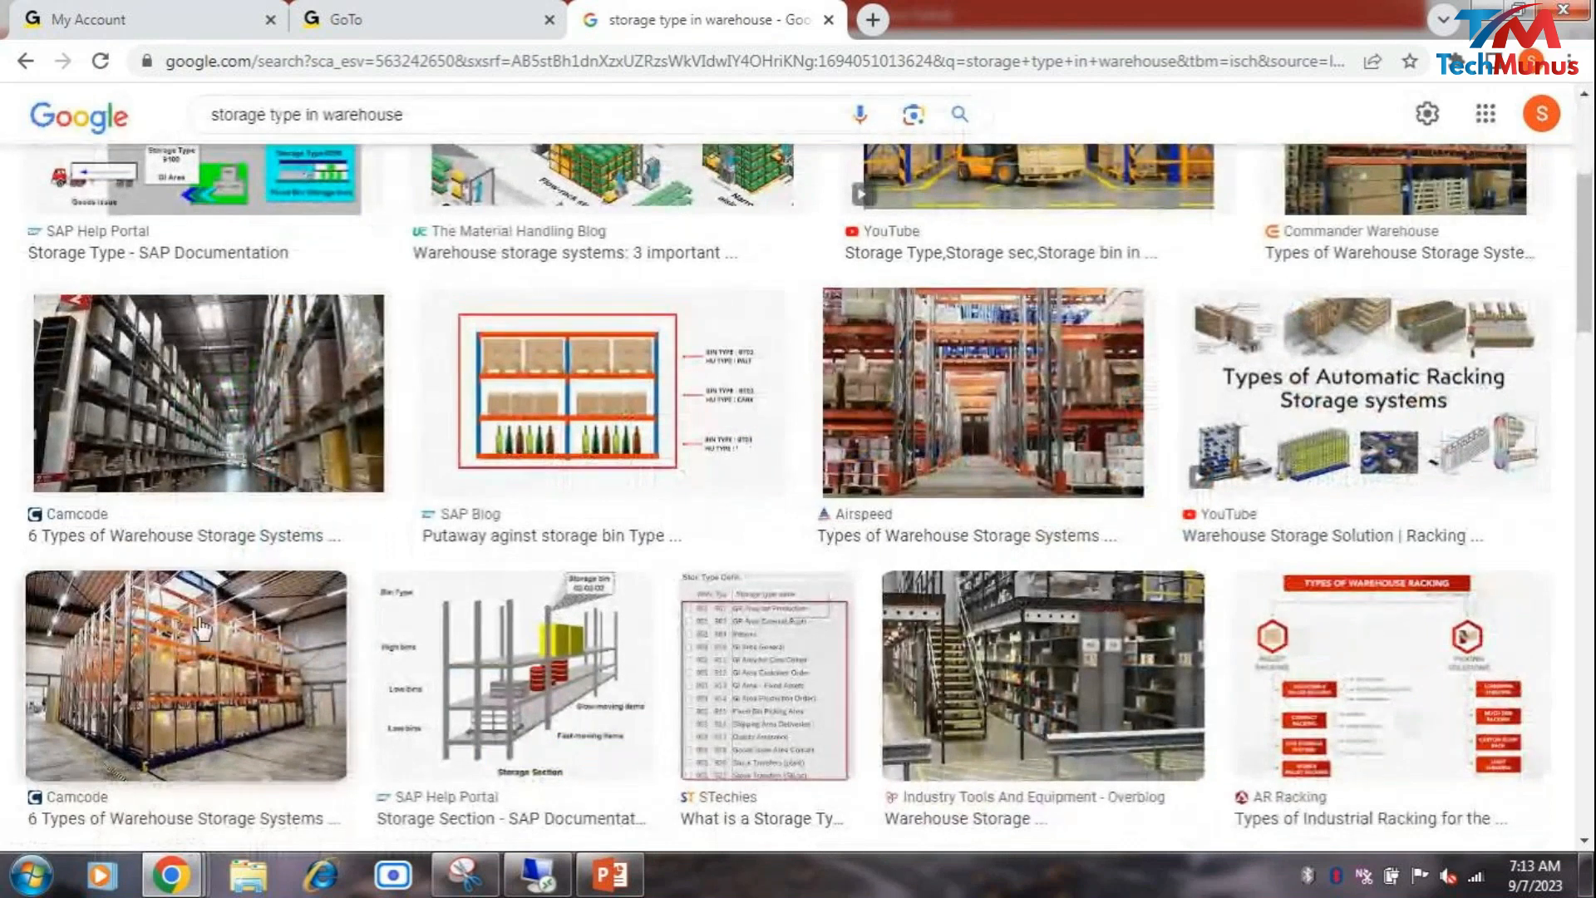
{"action": "left_click", "coordinate": [1019, 661]}
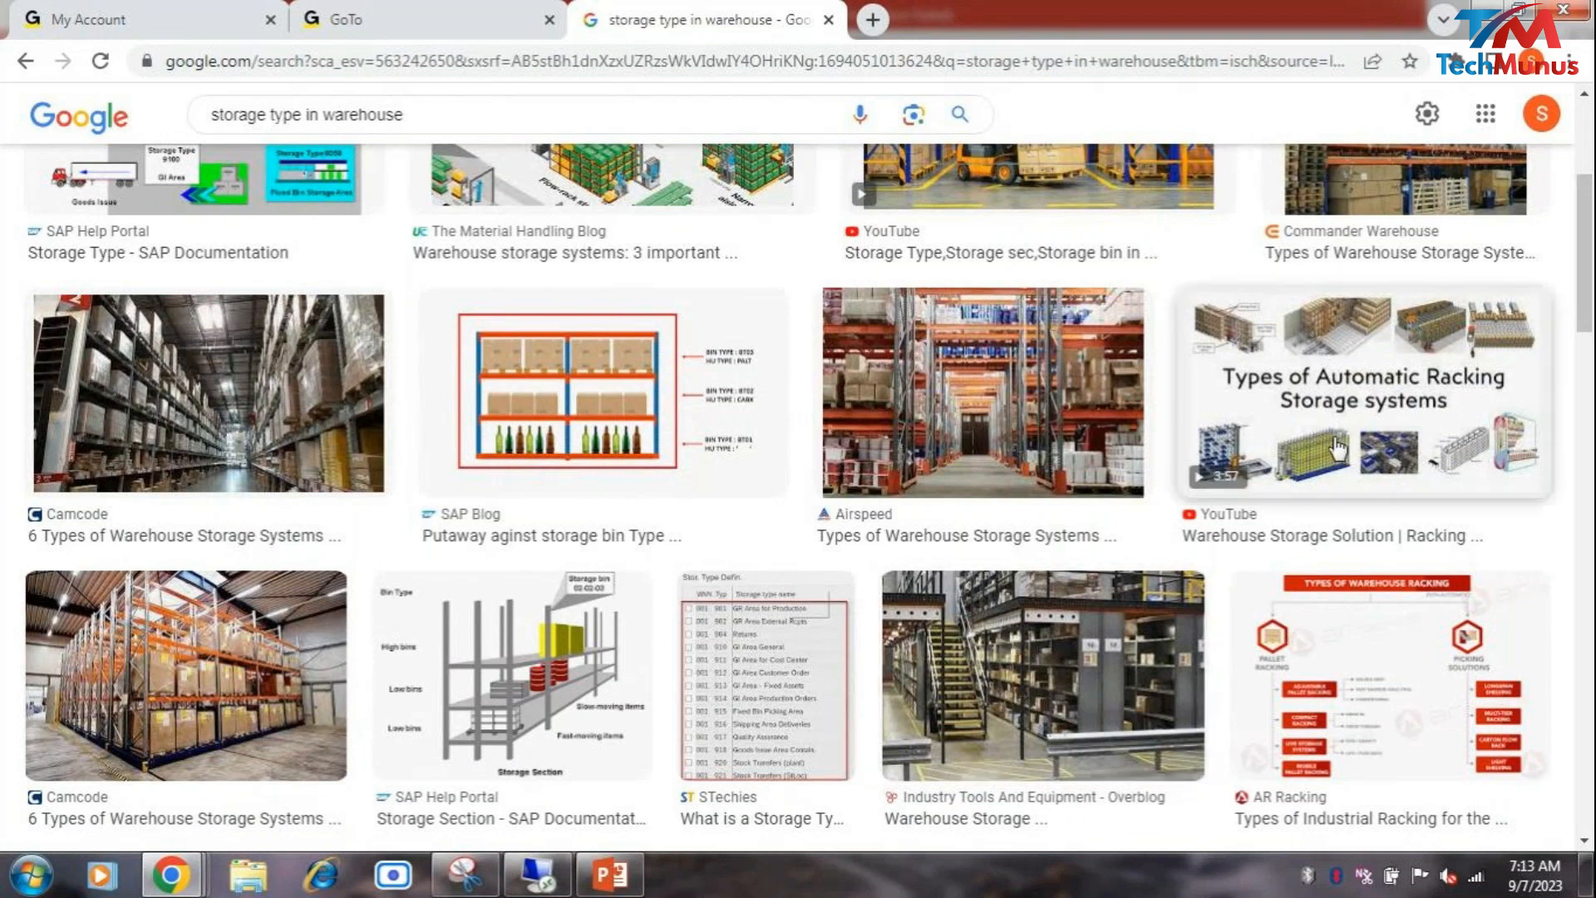
{"action": "scroll", "coordinate": [877, 475], "scroll_direction": "down", "scroll_amount": 7}
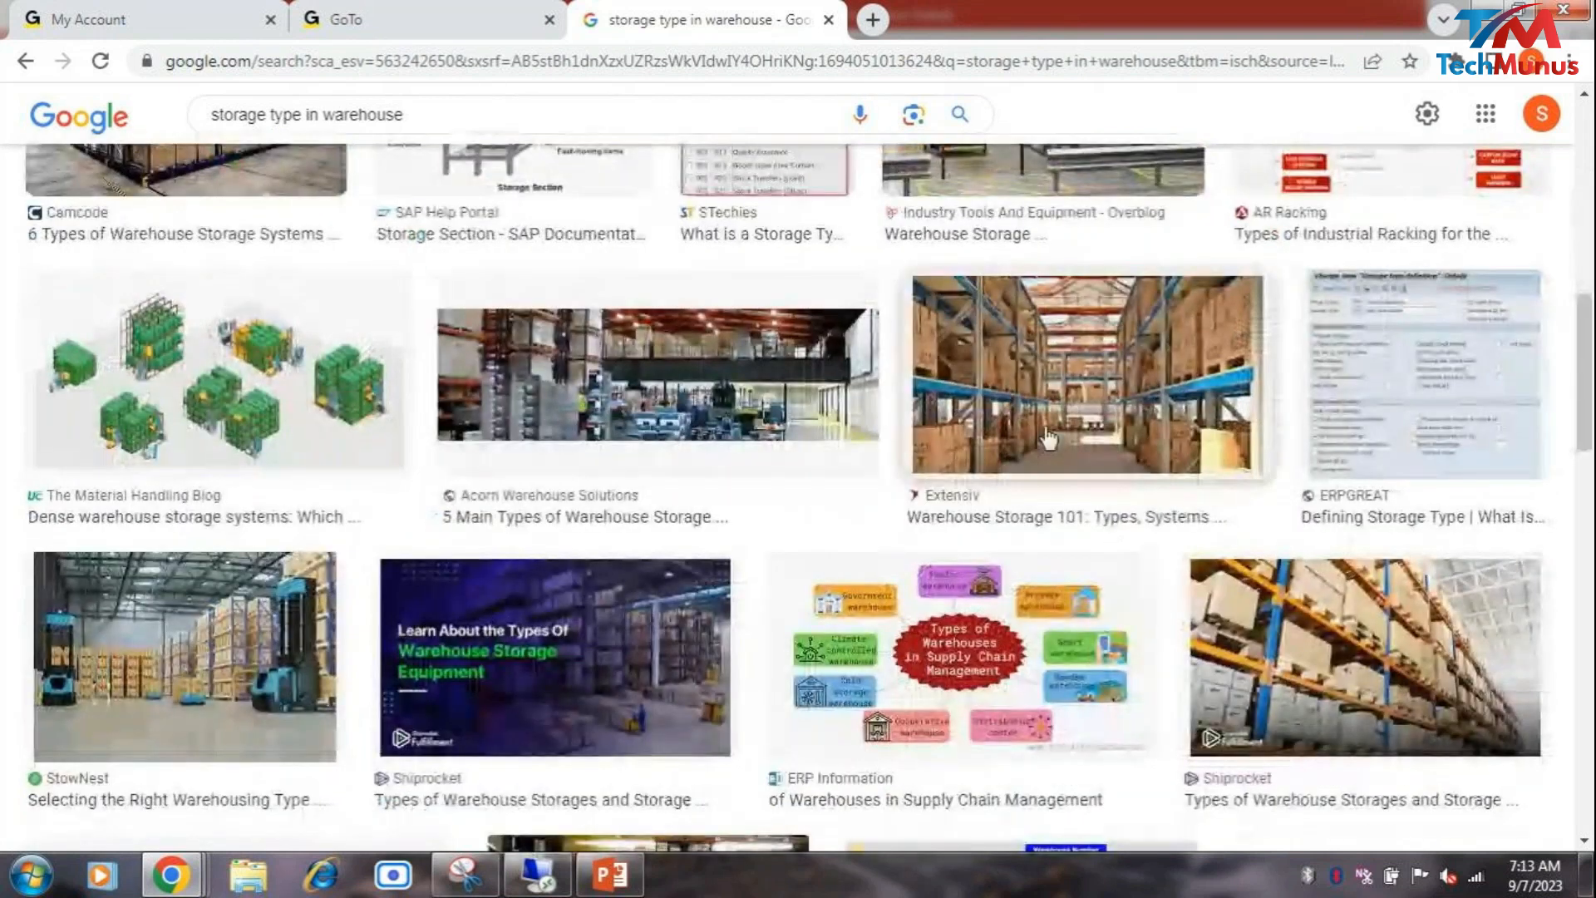
{"action": "scroll", "coordinate": [1083, 508], "scroll_direction": "down", "scroll_amount": 3}
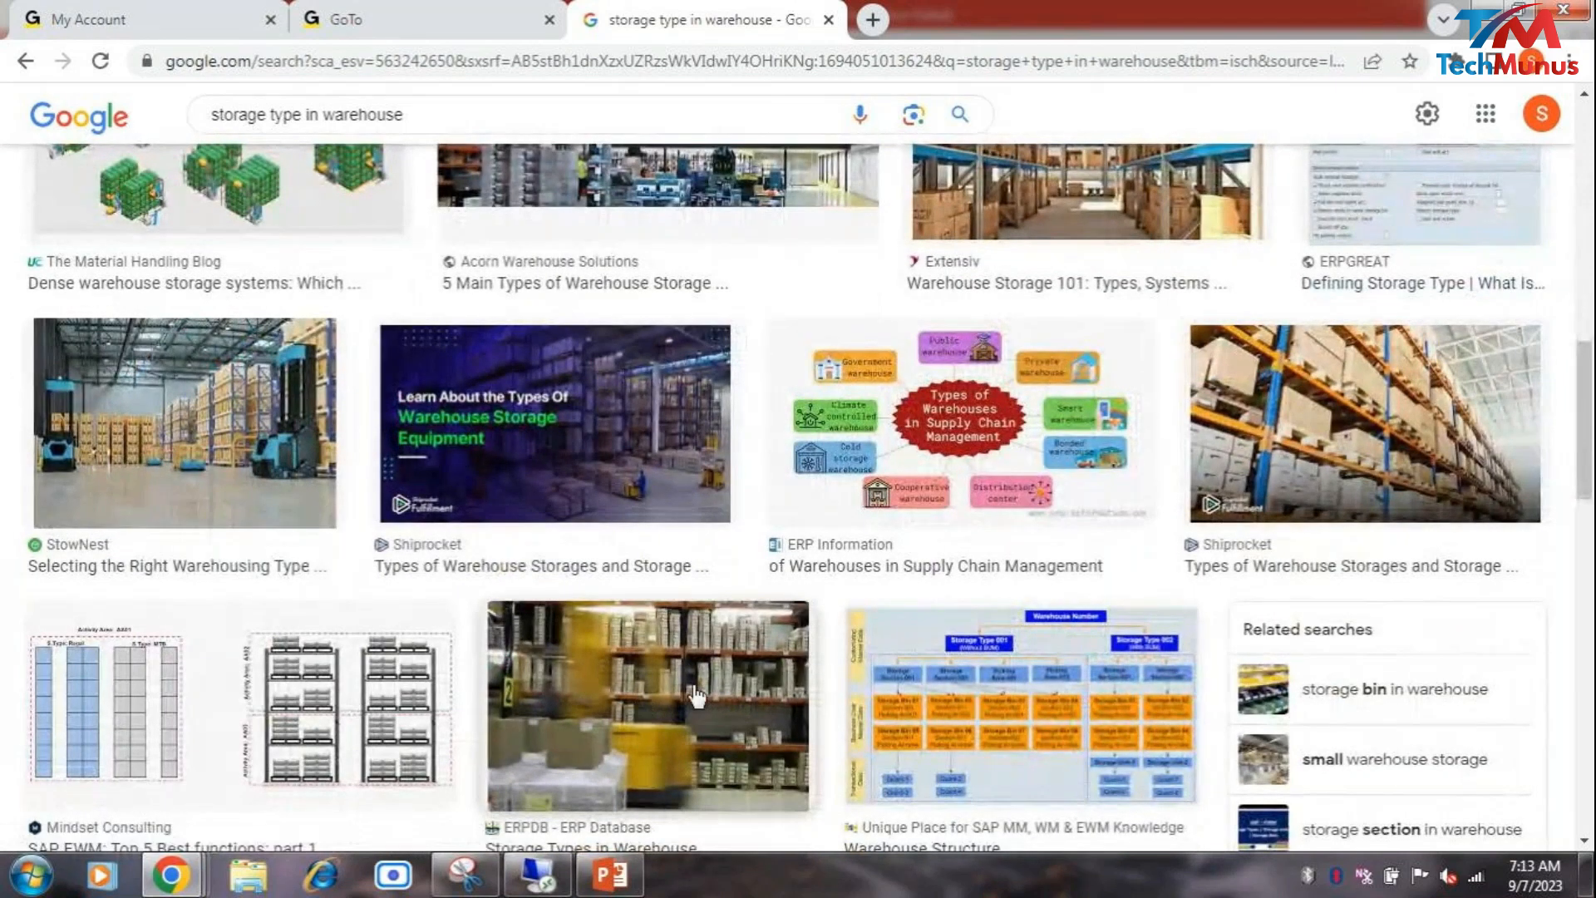
{"action": "scroll", "coordinate": [690, 682], "scroll_direction": "down", "scroll_amount": 6}
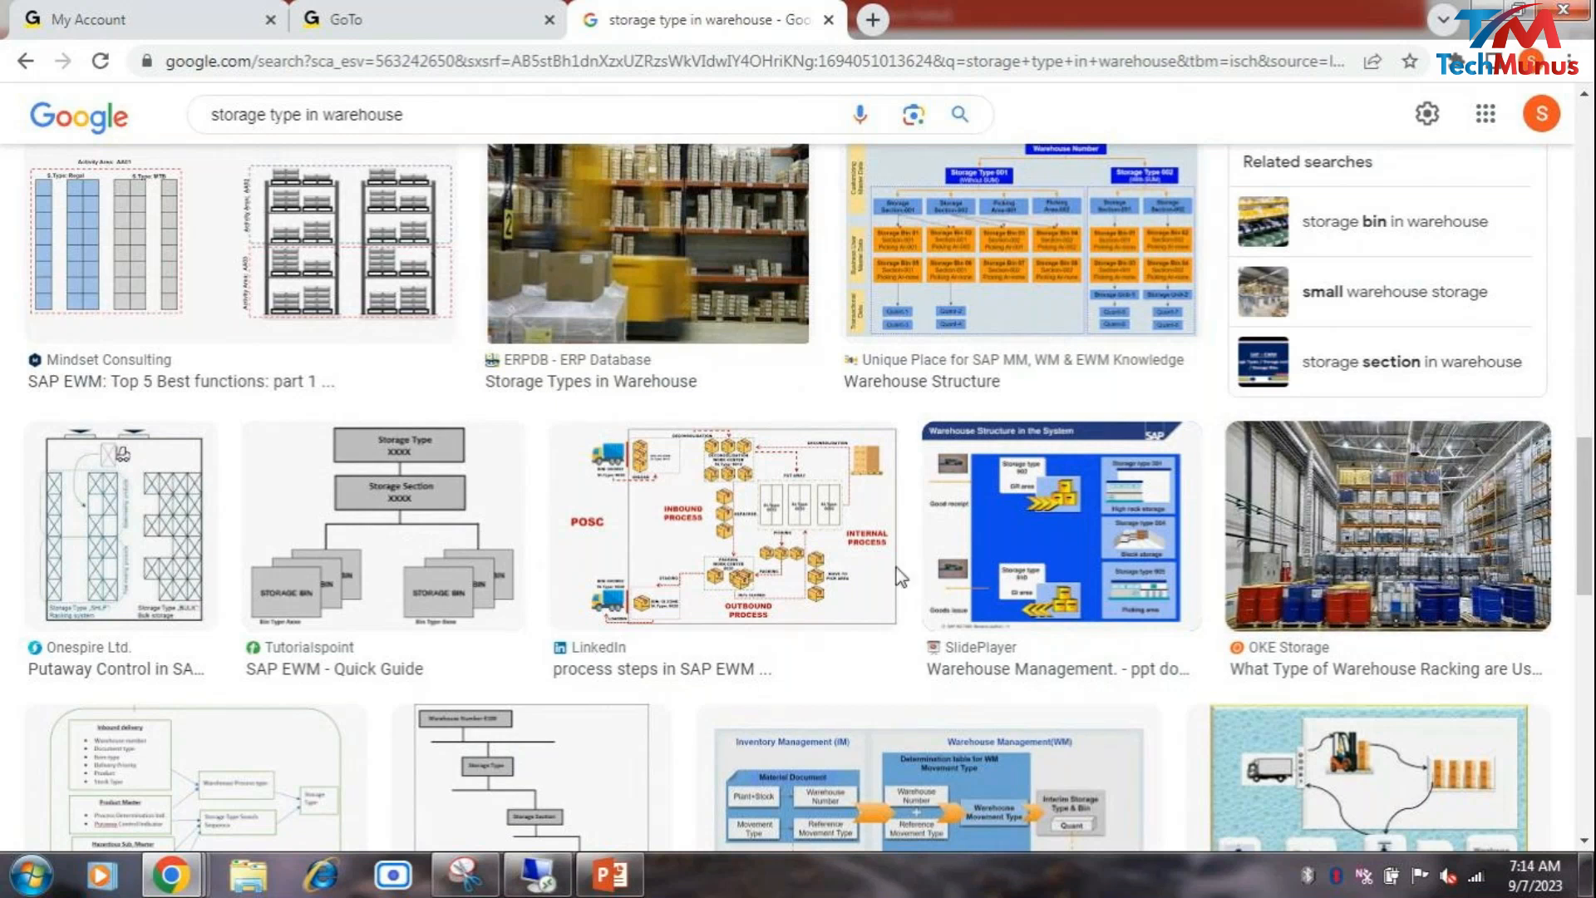
{"action": "scroll", "coordinate": [901, 577], "scroll_direction": "down", "scroll_amount": 6}
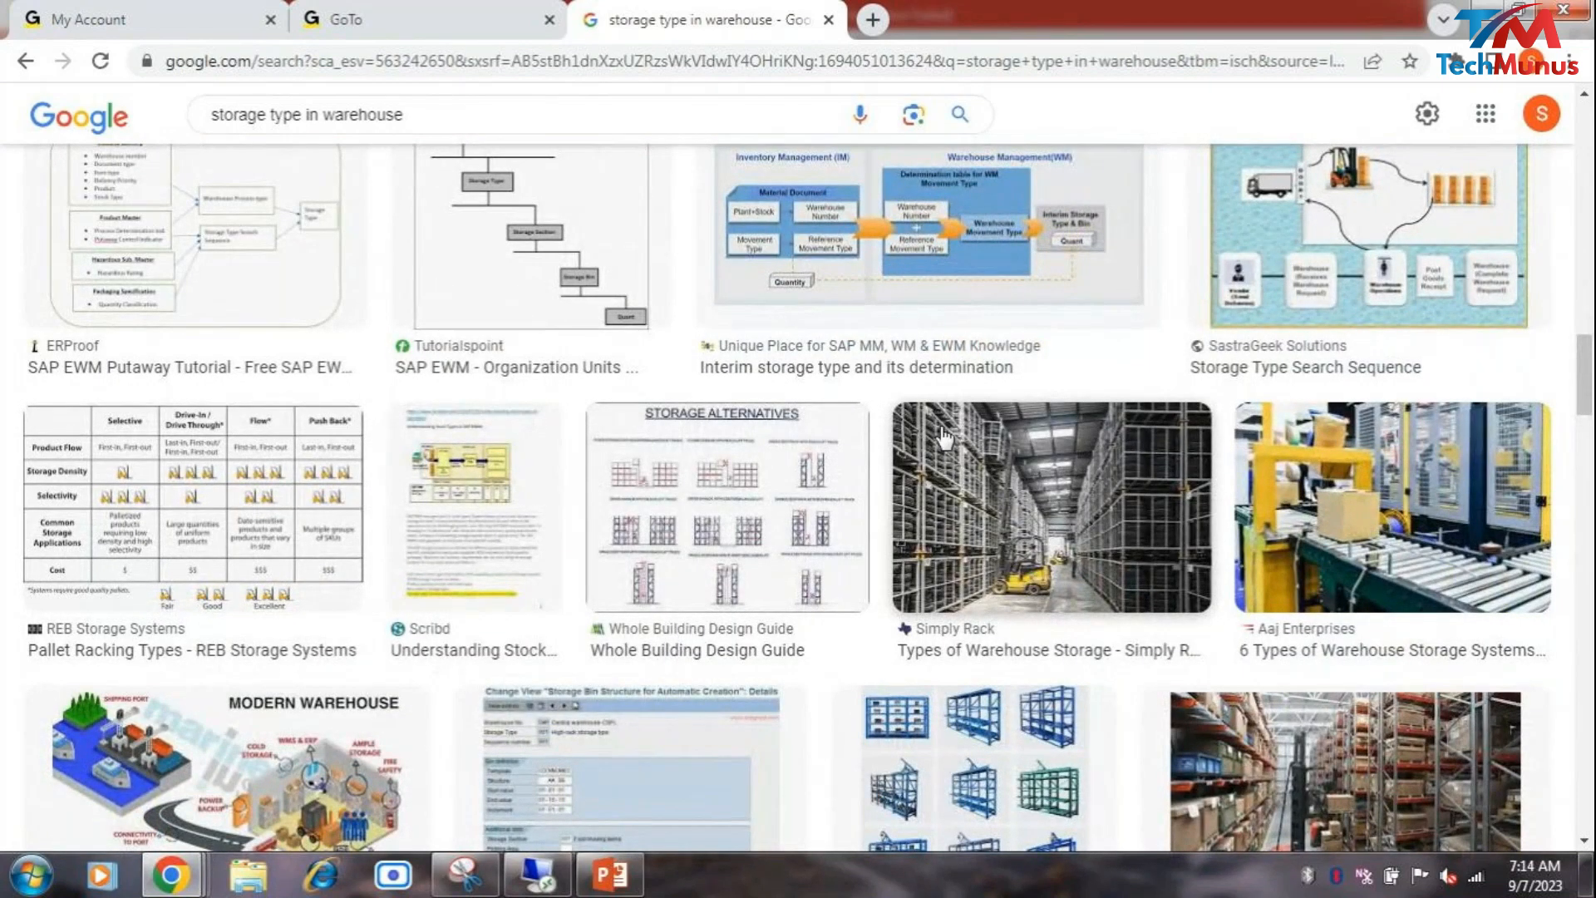
{"action": "scroll", "coordinate": [1114, 508], "scroll_direction": "down", "scroll_amount": 4}
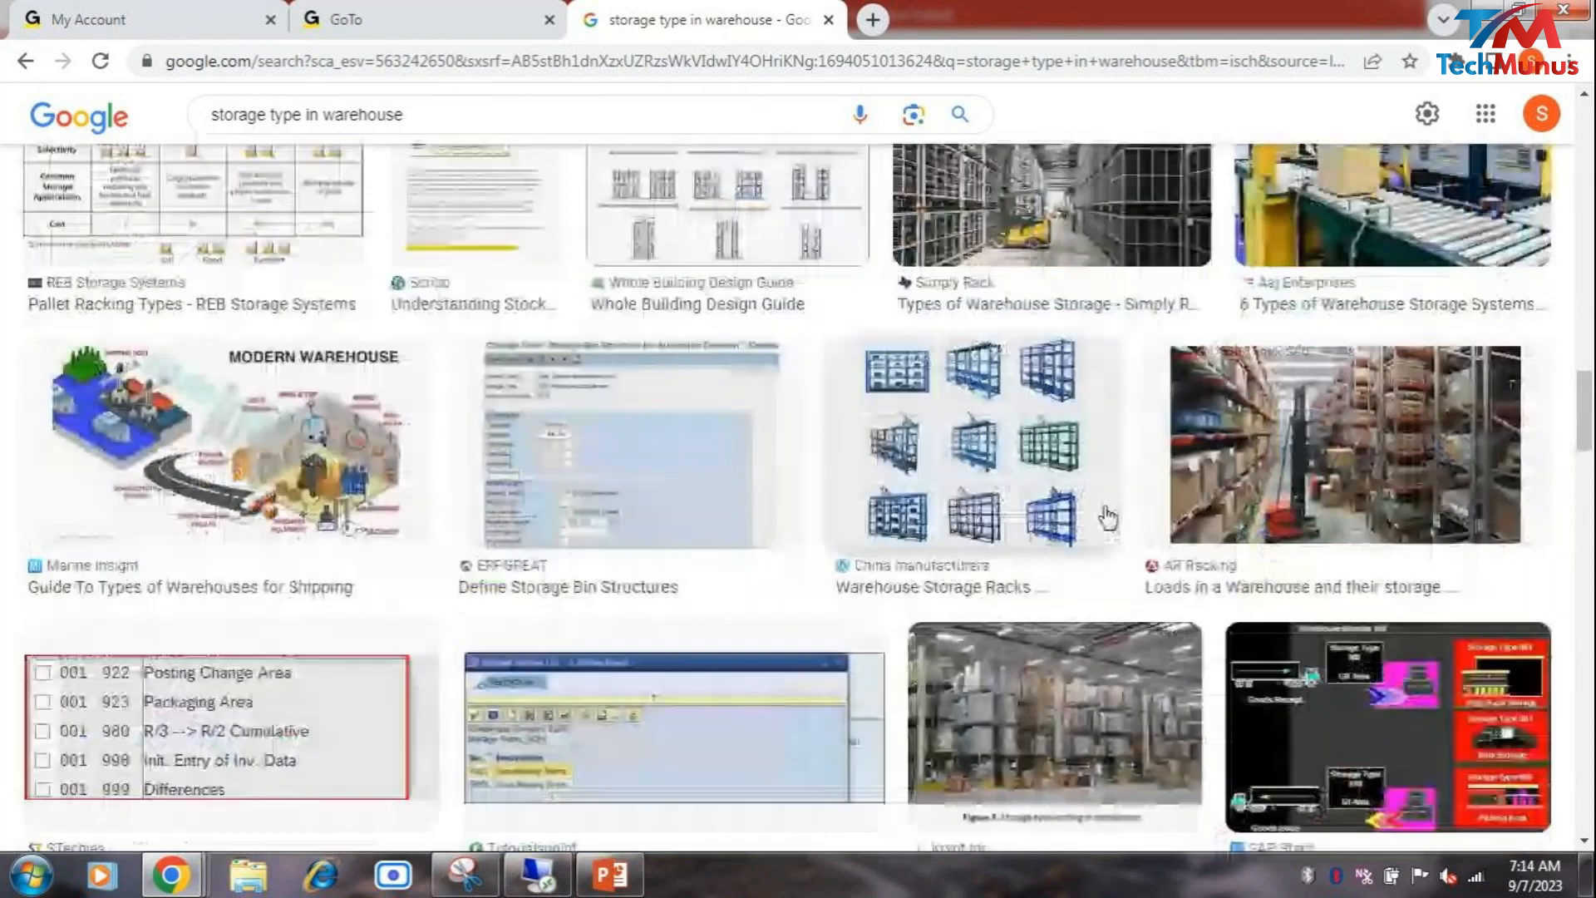
{"action": "scroll", "coordinate": [1042, 604], "scroll_direction": "down", "scroll_amount": 5}
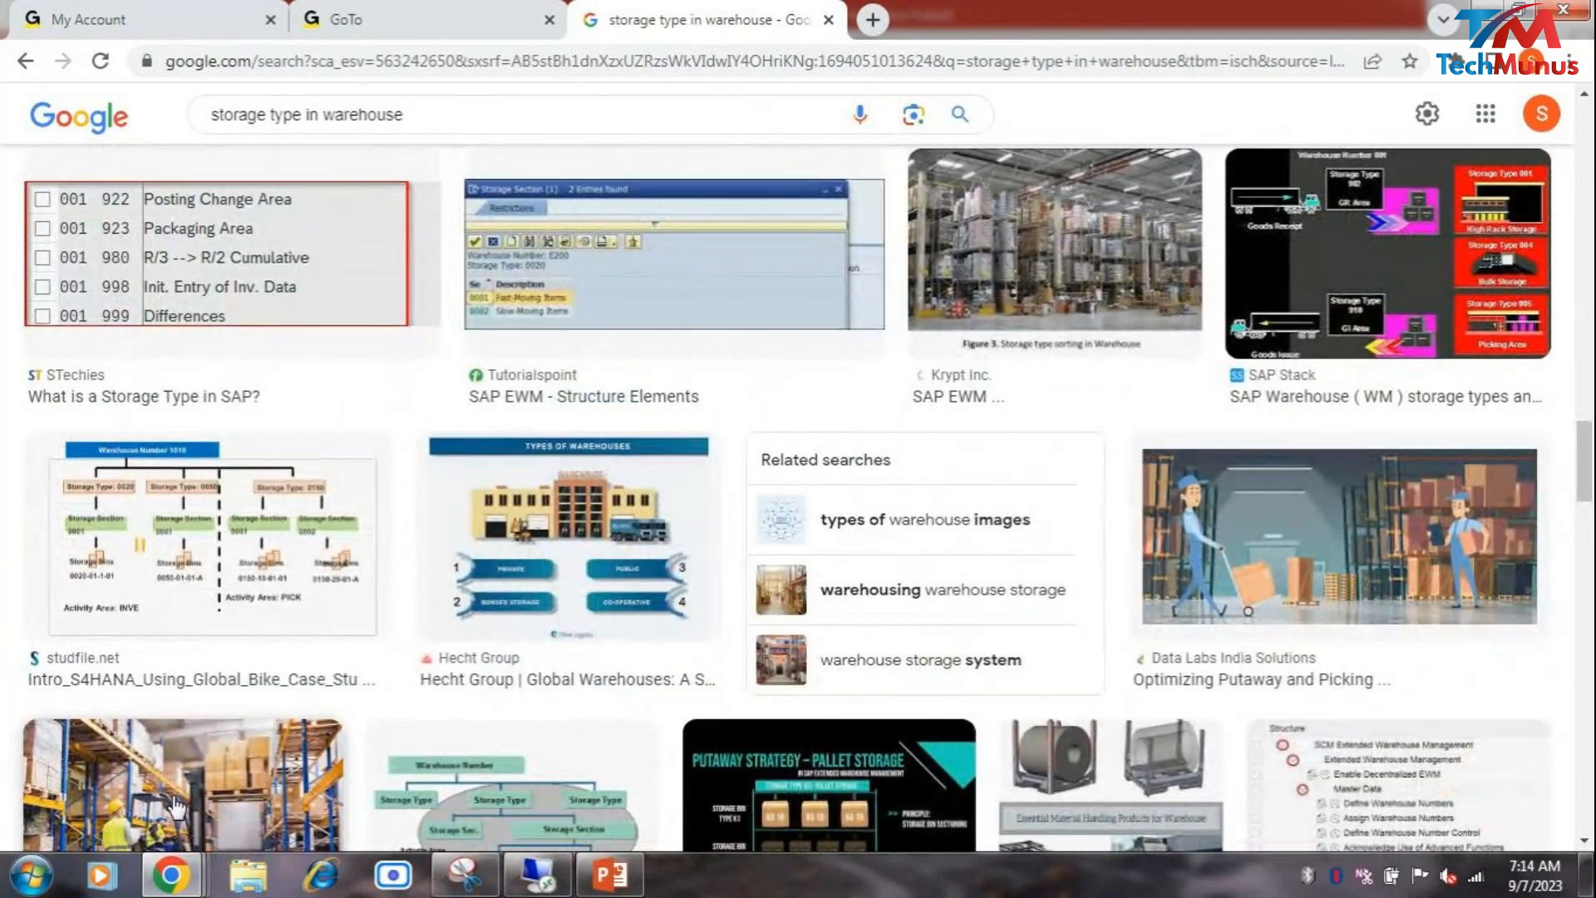
{"action": "scroll", "coordinate": [177, 805], "scroll_direction": "down", "scroll_amount": 6}
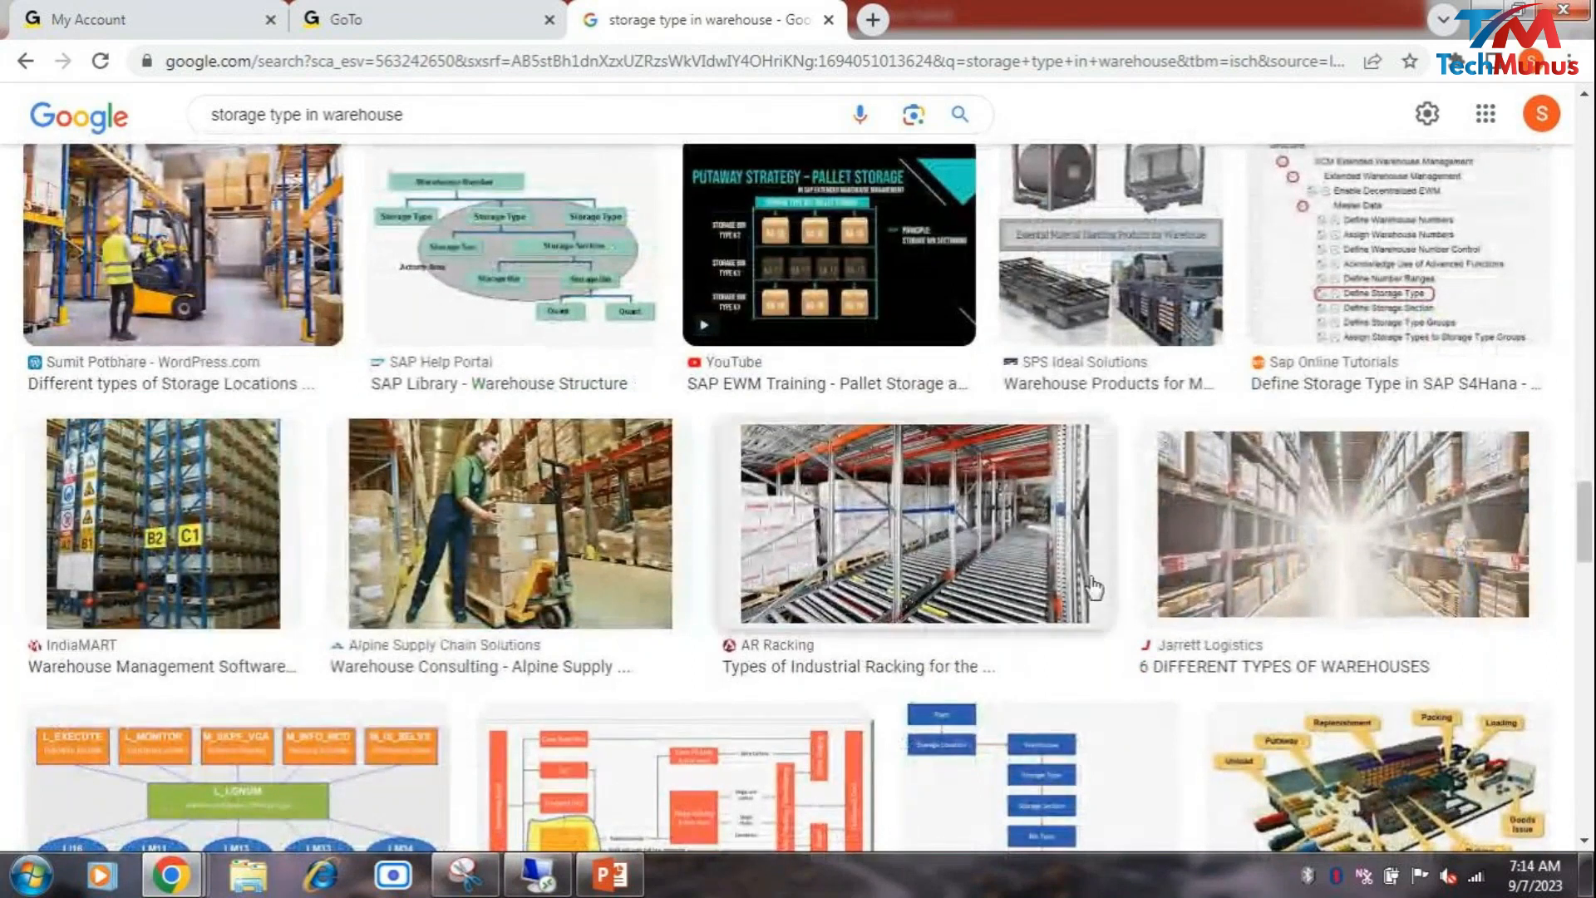
{"action": "scroll", "coordinate": [1094, 587], "scroll_direction": "down", "scroll_amount": 7}
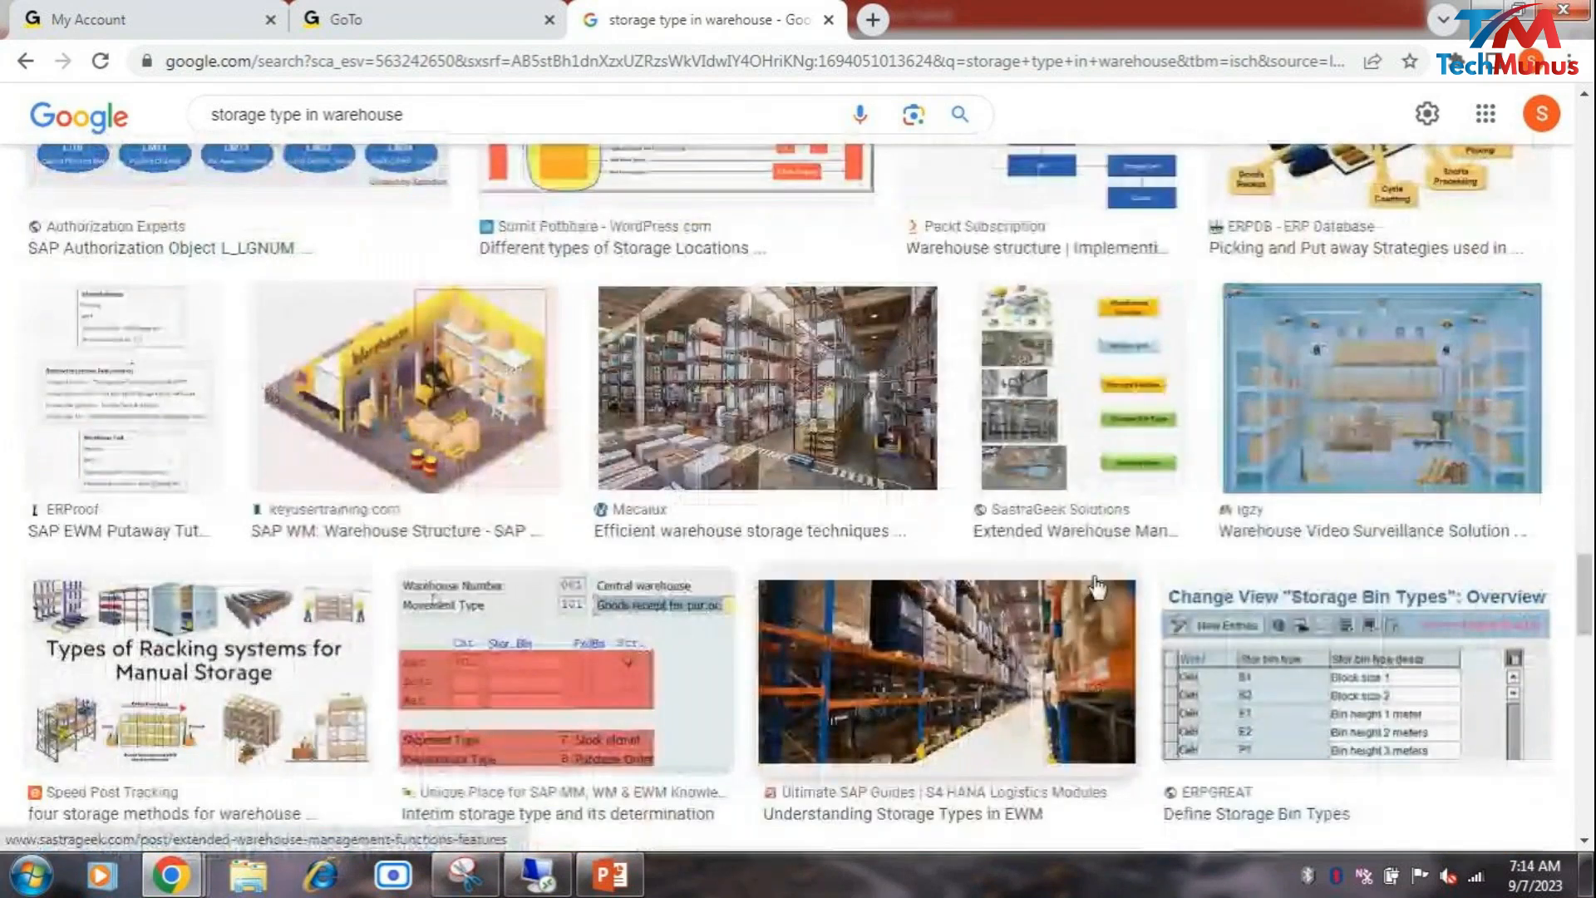
{"action": "scroll", "coordinate": [1050, 665], "scroll_direction": "up", "scroll_amount": 7}
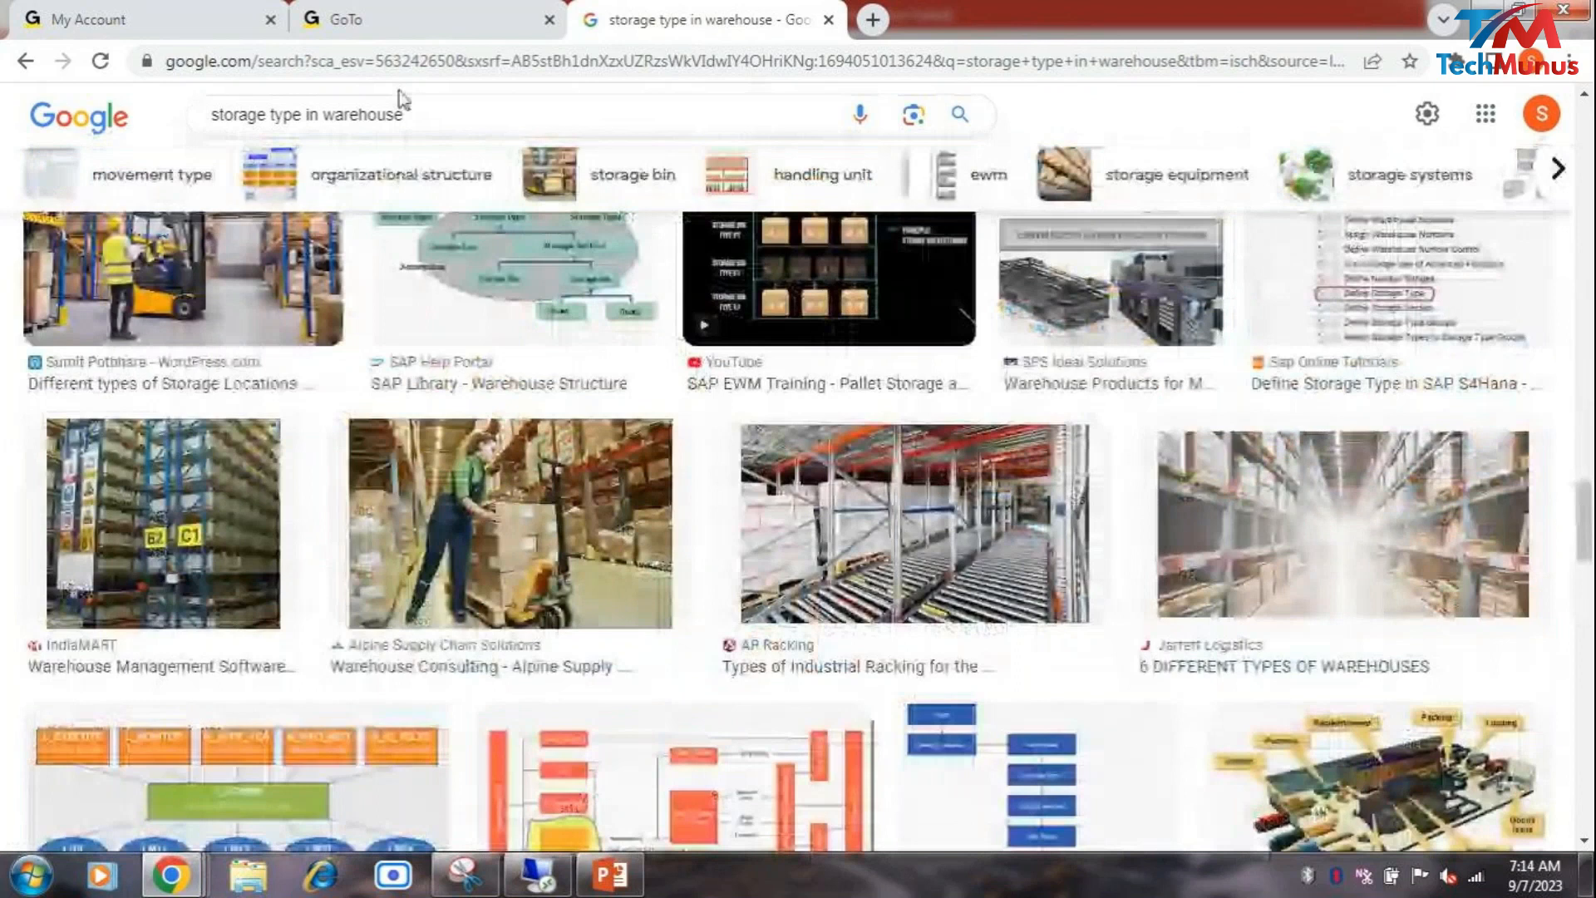
Step: Refine the image search to "ASRS storage type in warehouse" and preview the Stellium Inc. ASRS system image
{"action": "left_click", "coordinate": [223, 116]}
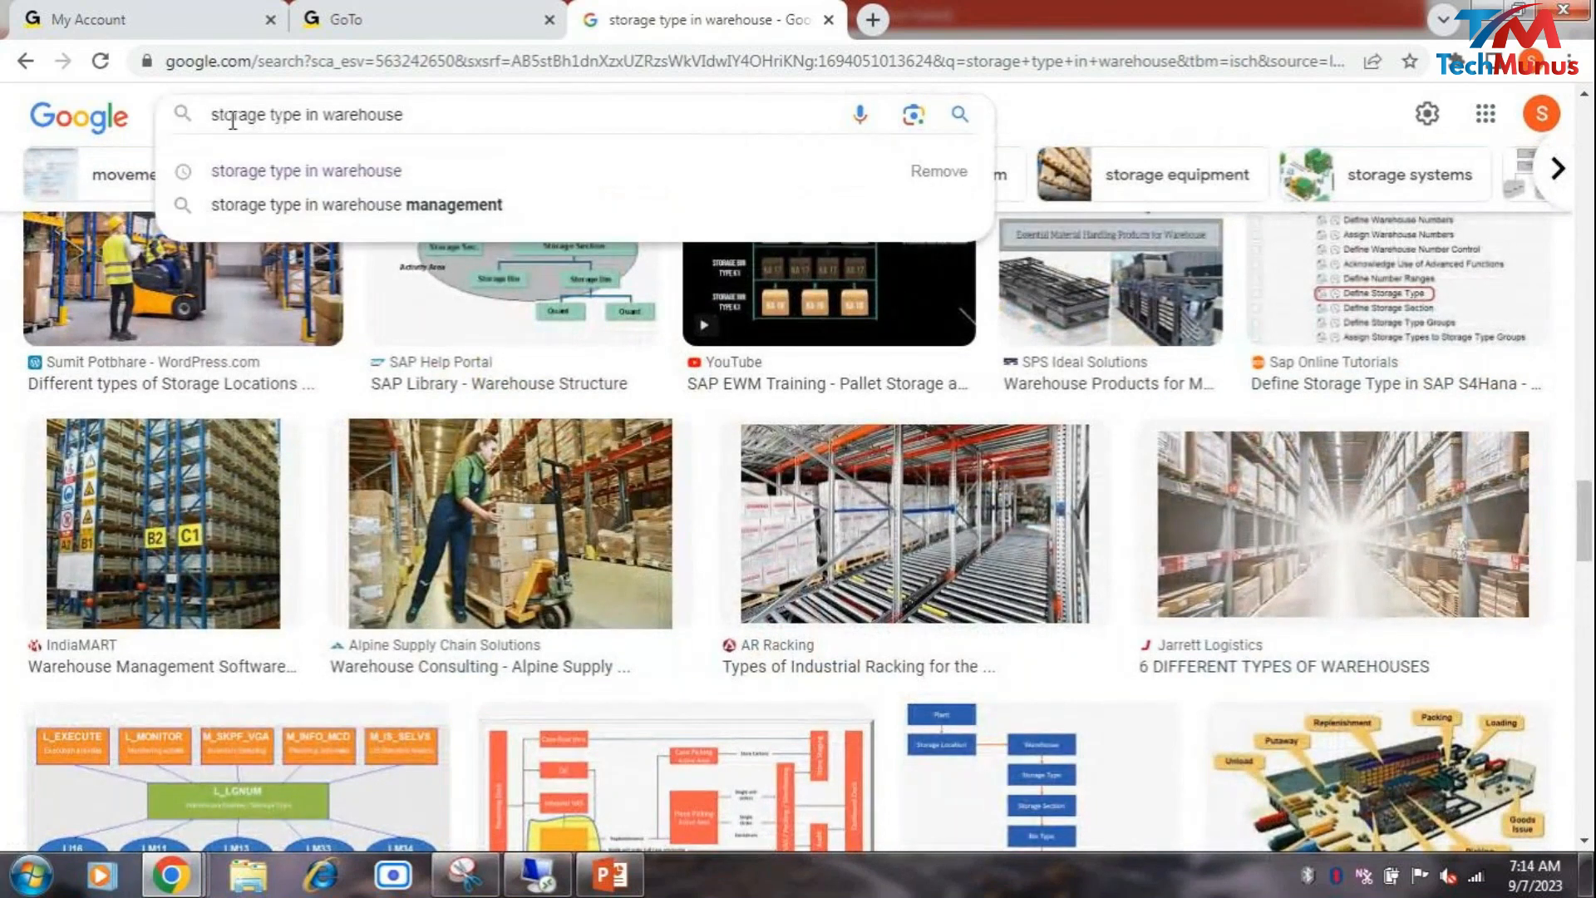
{"action": "key", "text": "Home"}
{"action": "type", "text": "ASRS"}
{"action": "key", "text": "Return"}
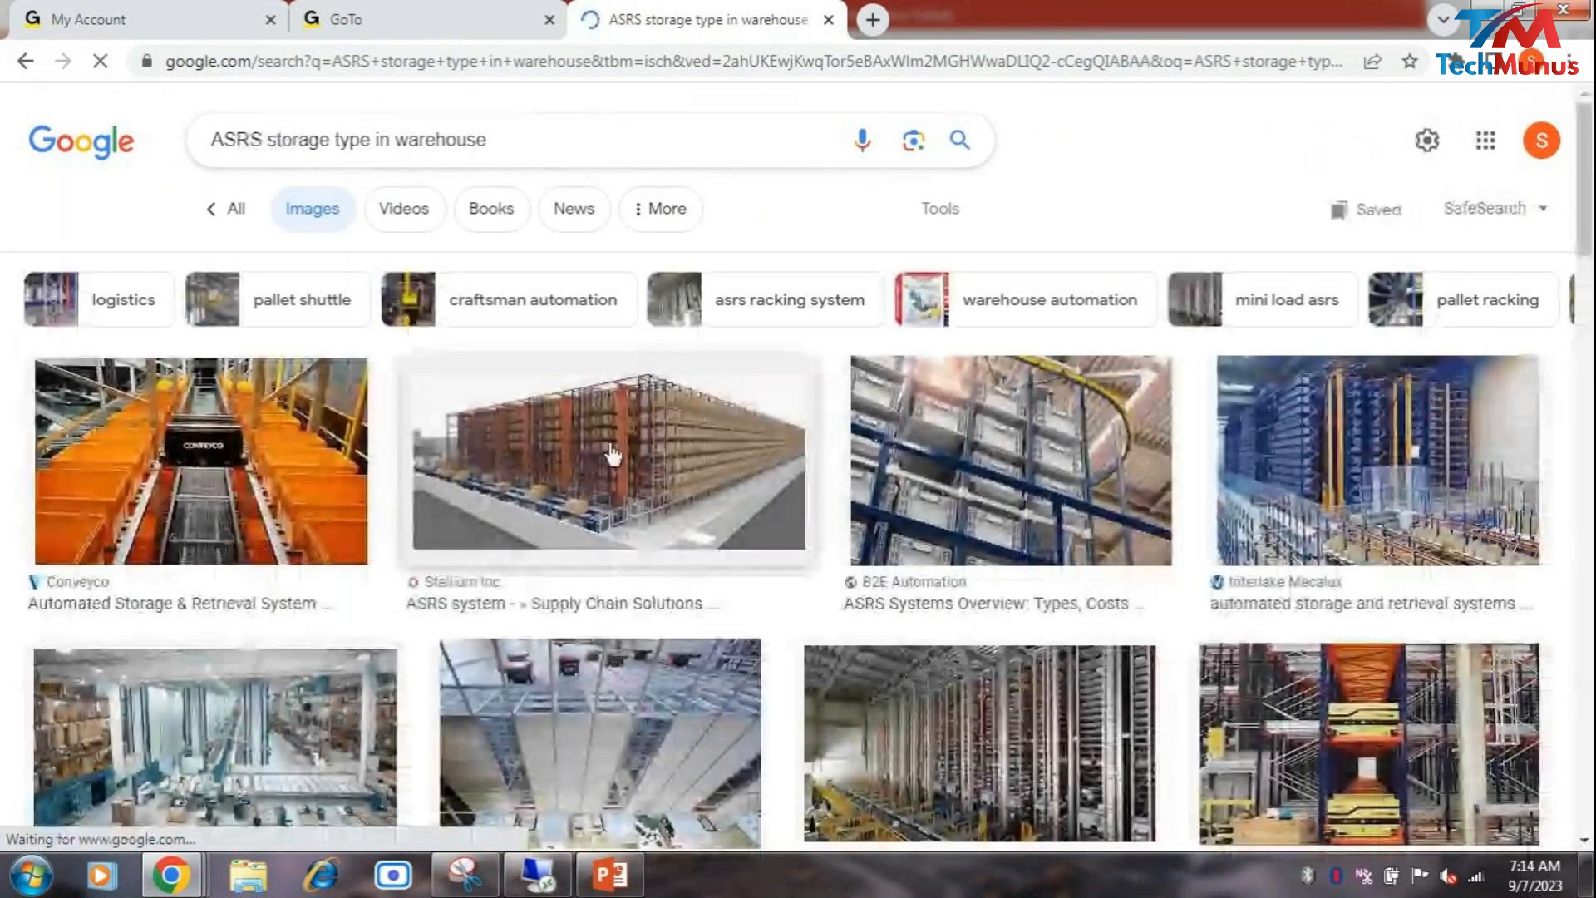
{"action": "left_click", "coordinate": [593, 431]}
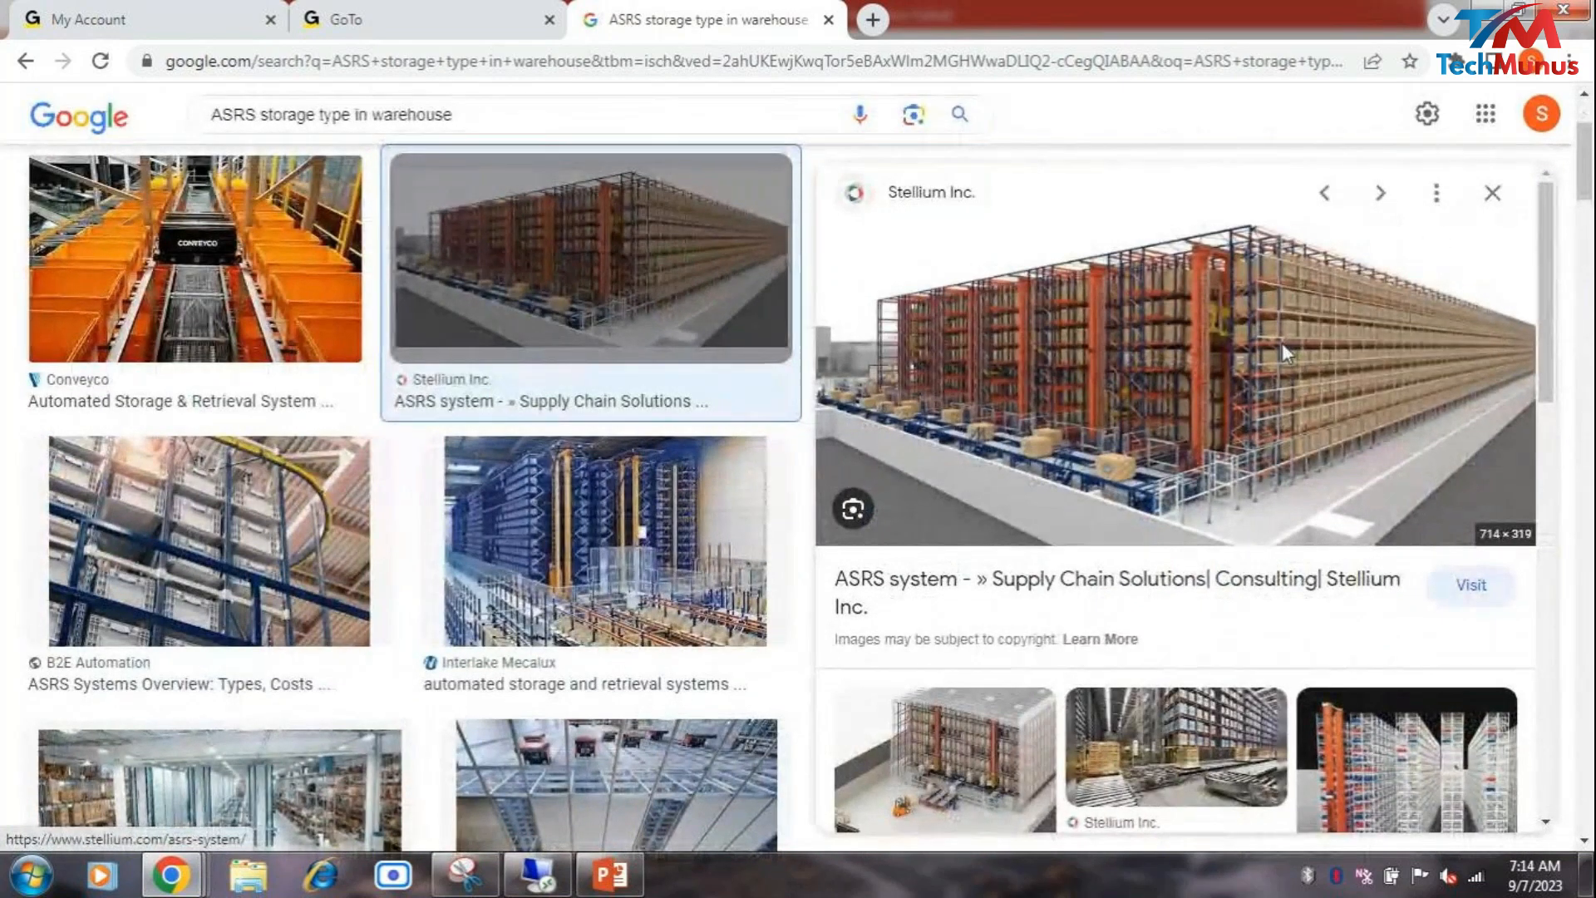
Step: Return to the PowerPoint slide and delete the colon at the end of the "Storage Type :" heading
{"action": "left_click", "coordinate": [1478, 9]}
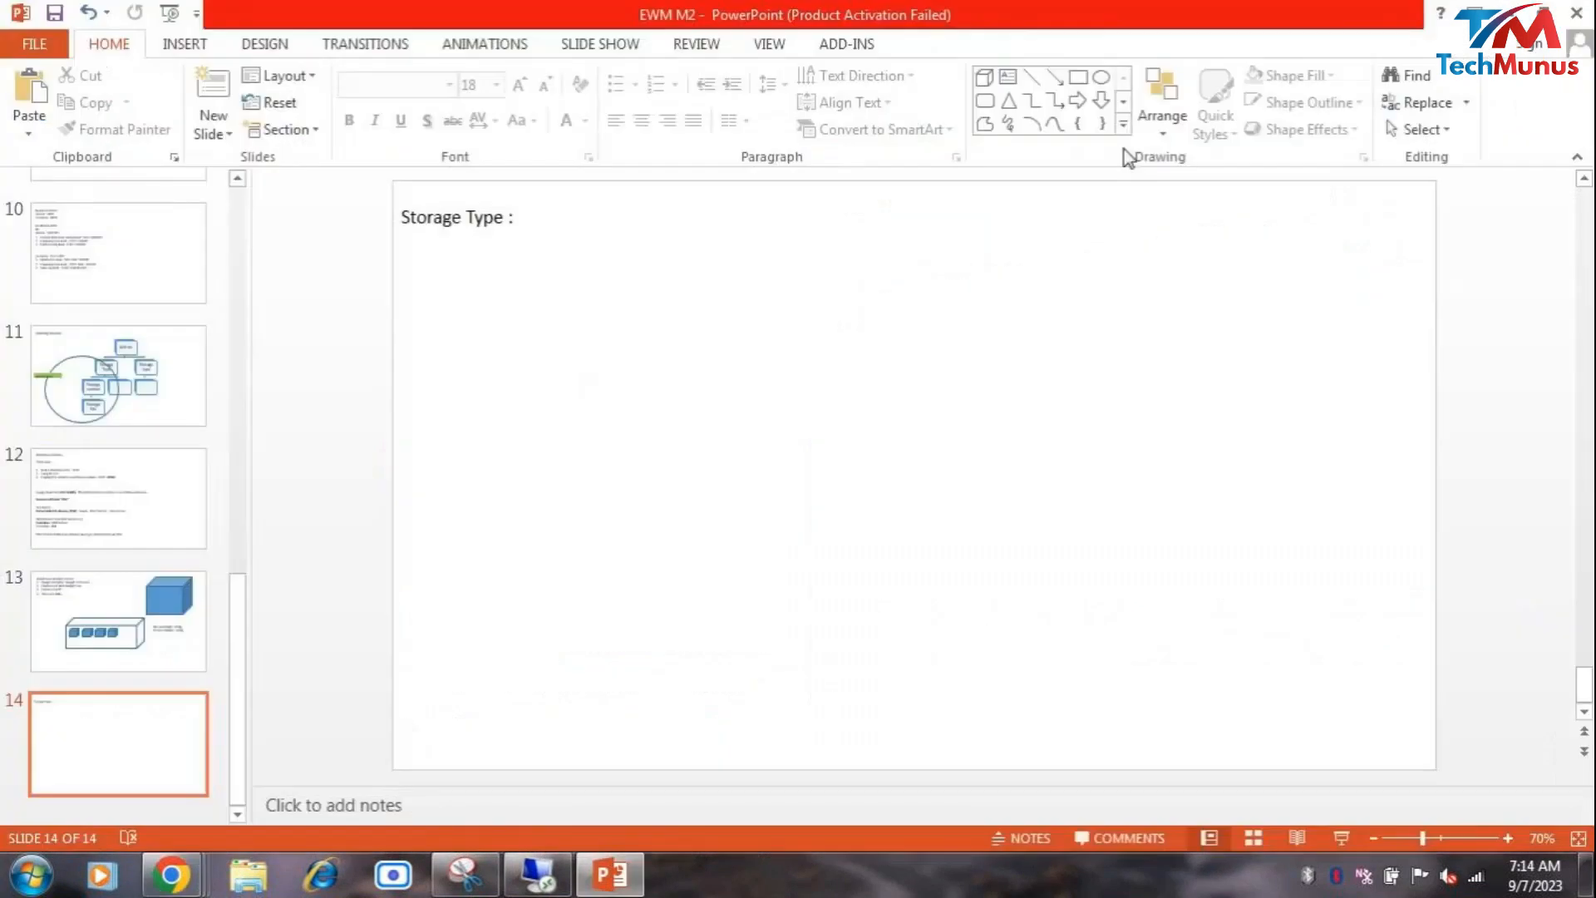
{"action": "left_click", "coordinate": [510, 220]}
{"action": "key", "text": "BackSpace"}
Step: Switch to the SAP remote session, leave the warehouse number control and IMG views, and reopen the SAP Reference IMG
{"action": "left_click", "coordinate": [539, 874]}
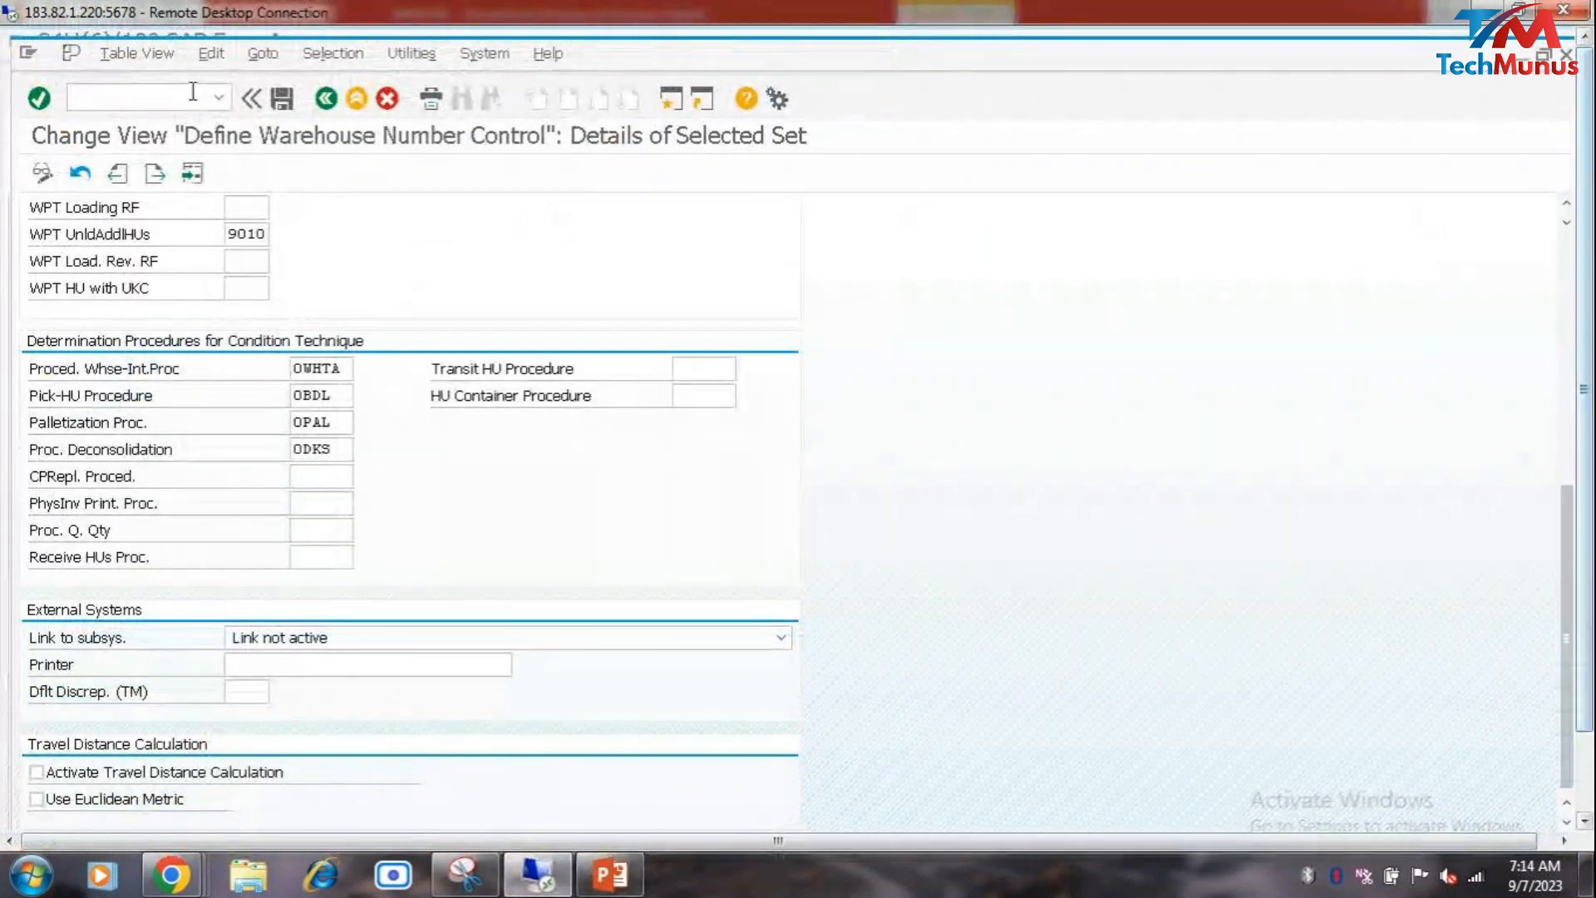
{"action": "left_click", "coordinate": [325, 100]}
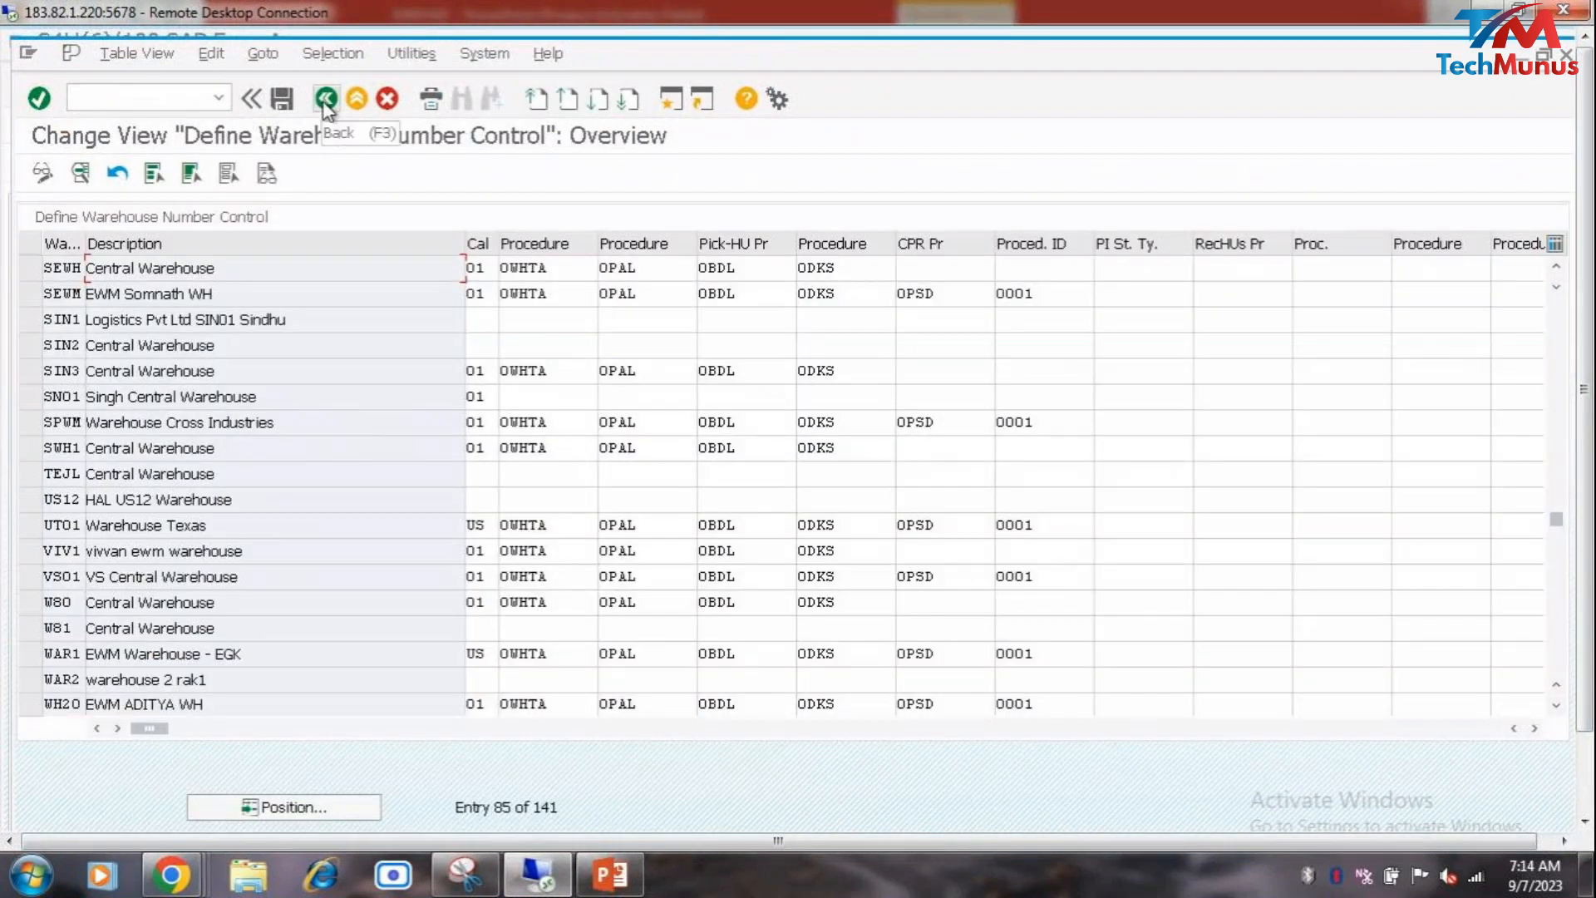
{"action": "left_click", "coordinate": [325, 100]}
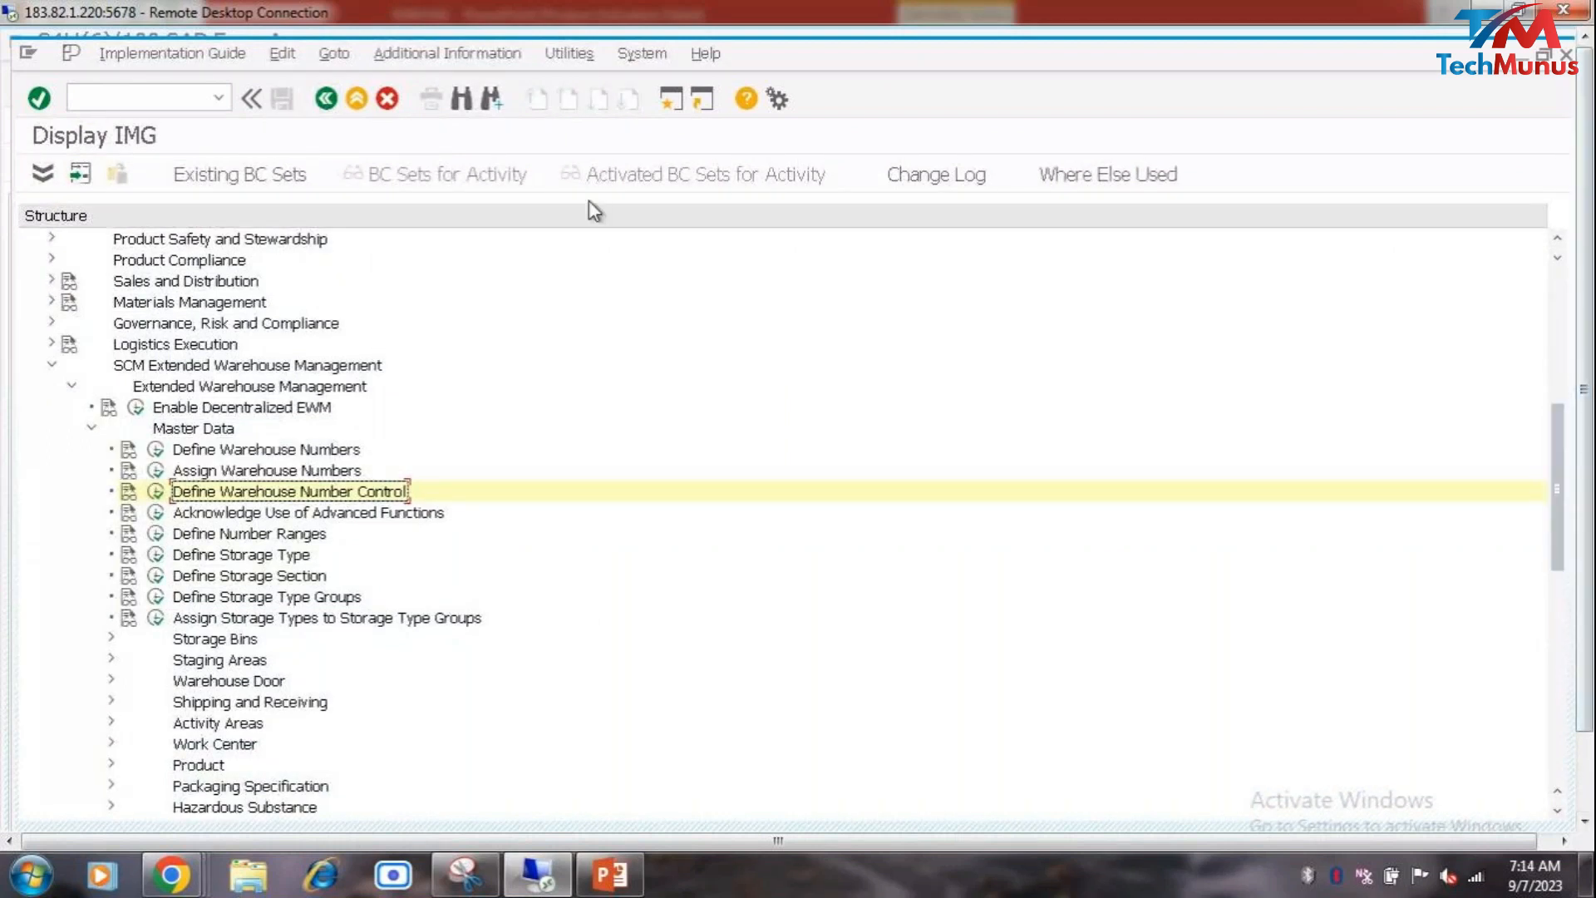
{"action": "left_click", "coordinate": [325, 100]}
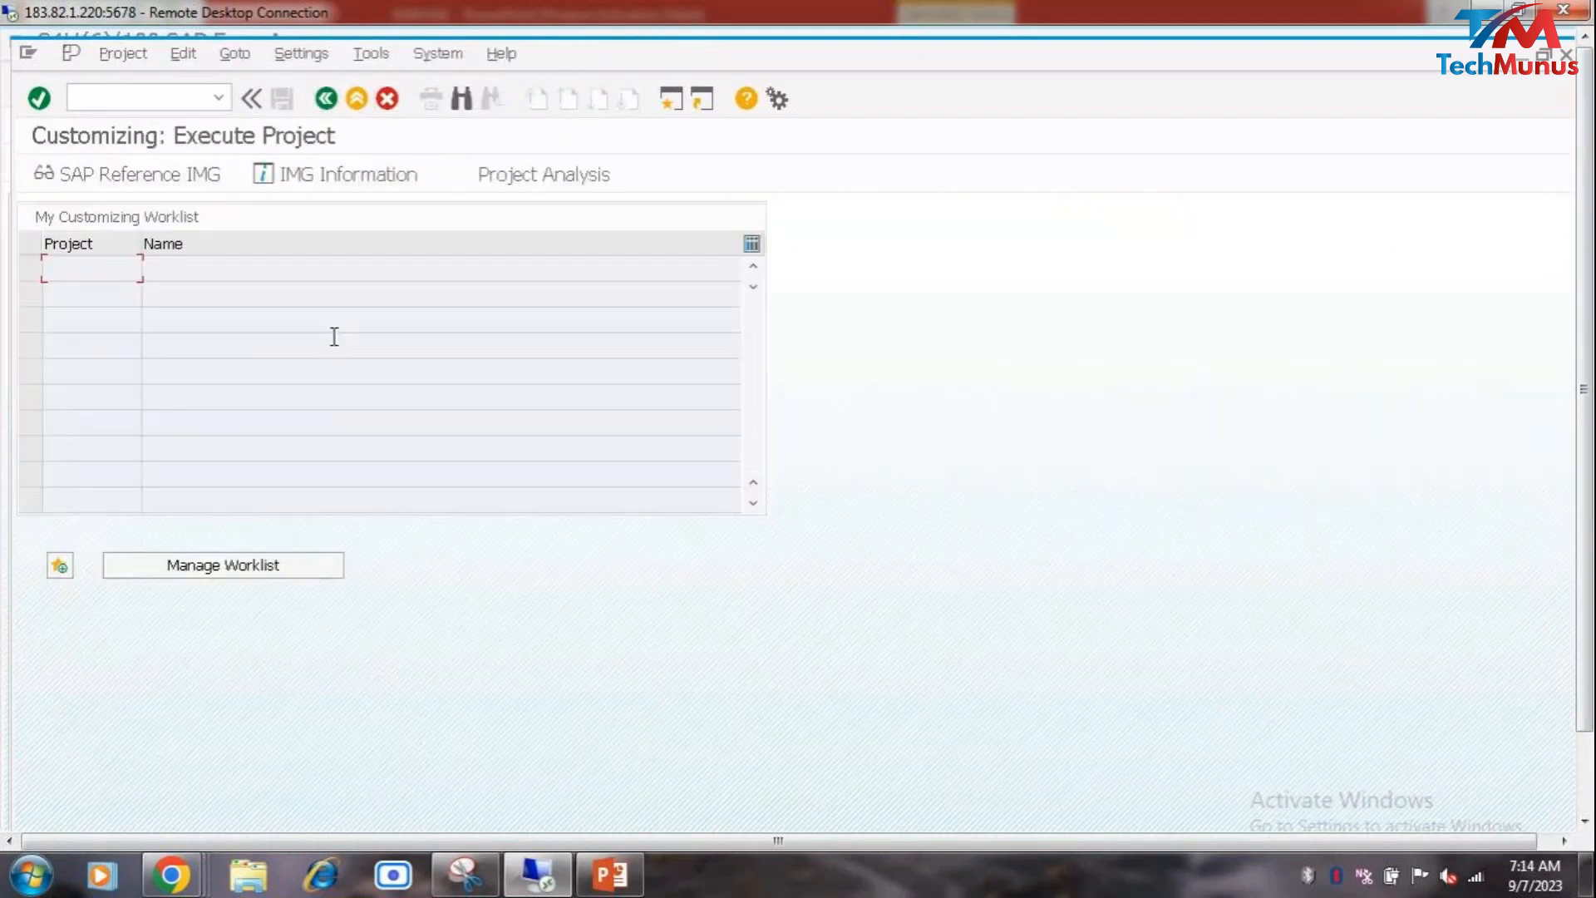
{"action": "left_click", "coordinate": [162, 173]}
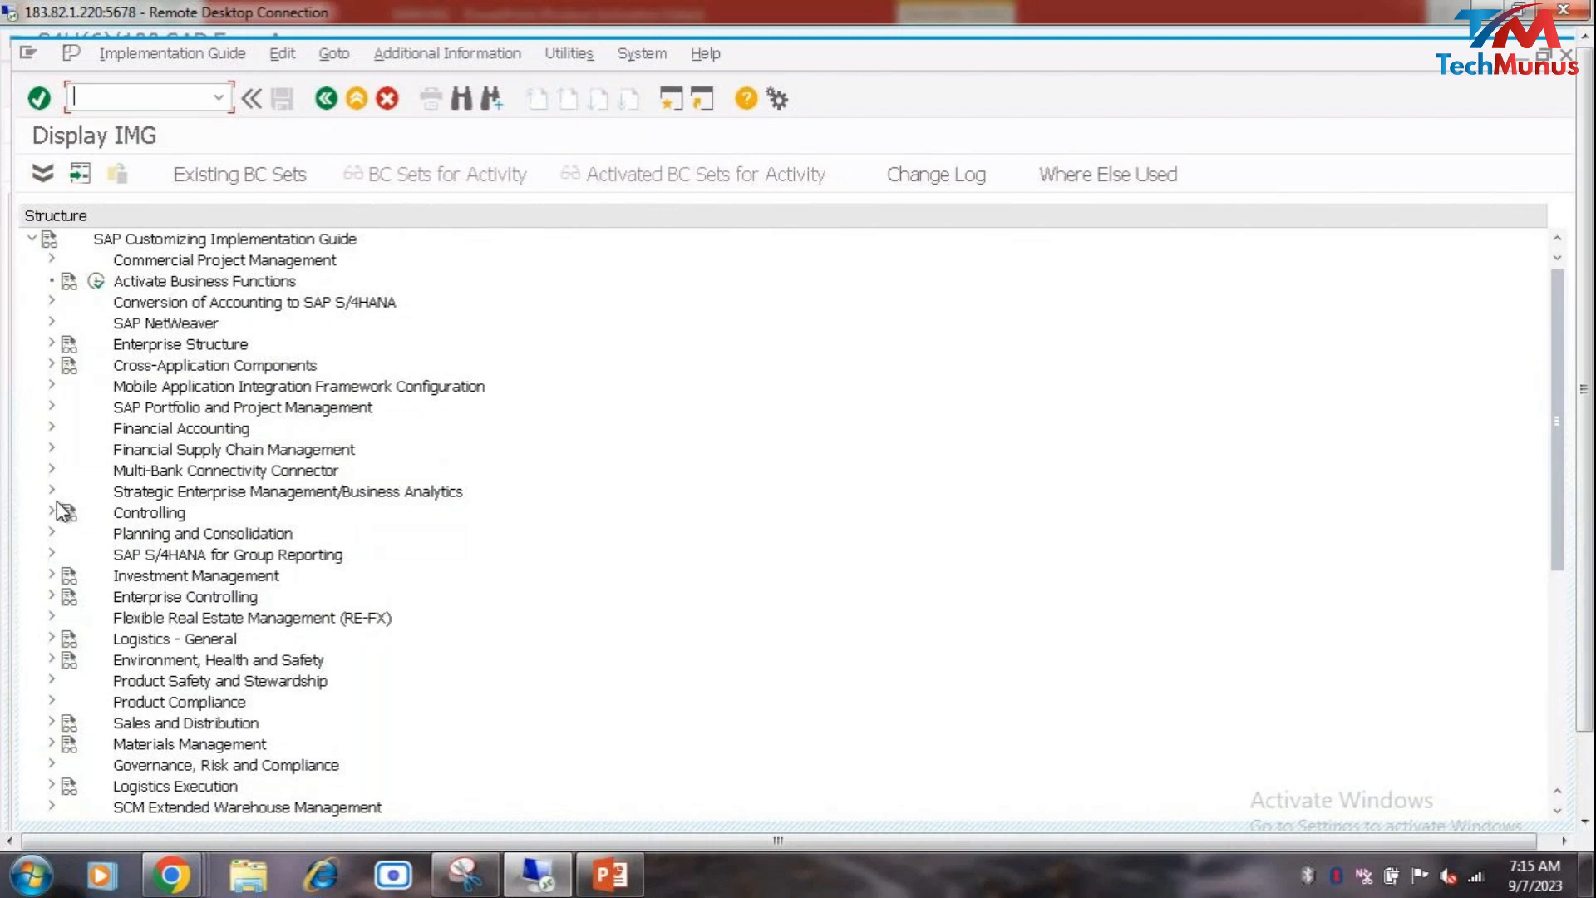
Step: Expand SCM Extended Warehouse Management and its Extended Warehouse Management node in the customizing guide
{"action": "scroll", "coordinate": [56, 507], "scroll_direction": "down", "scroll_amount": 5}
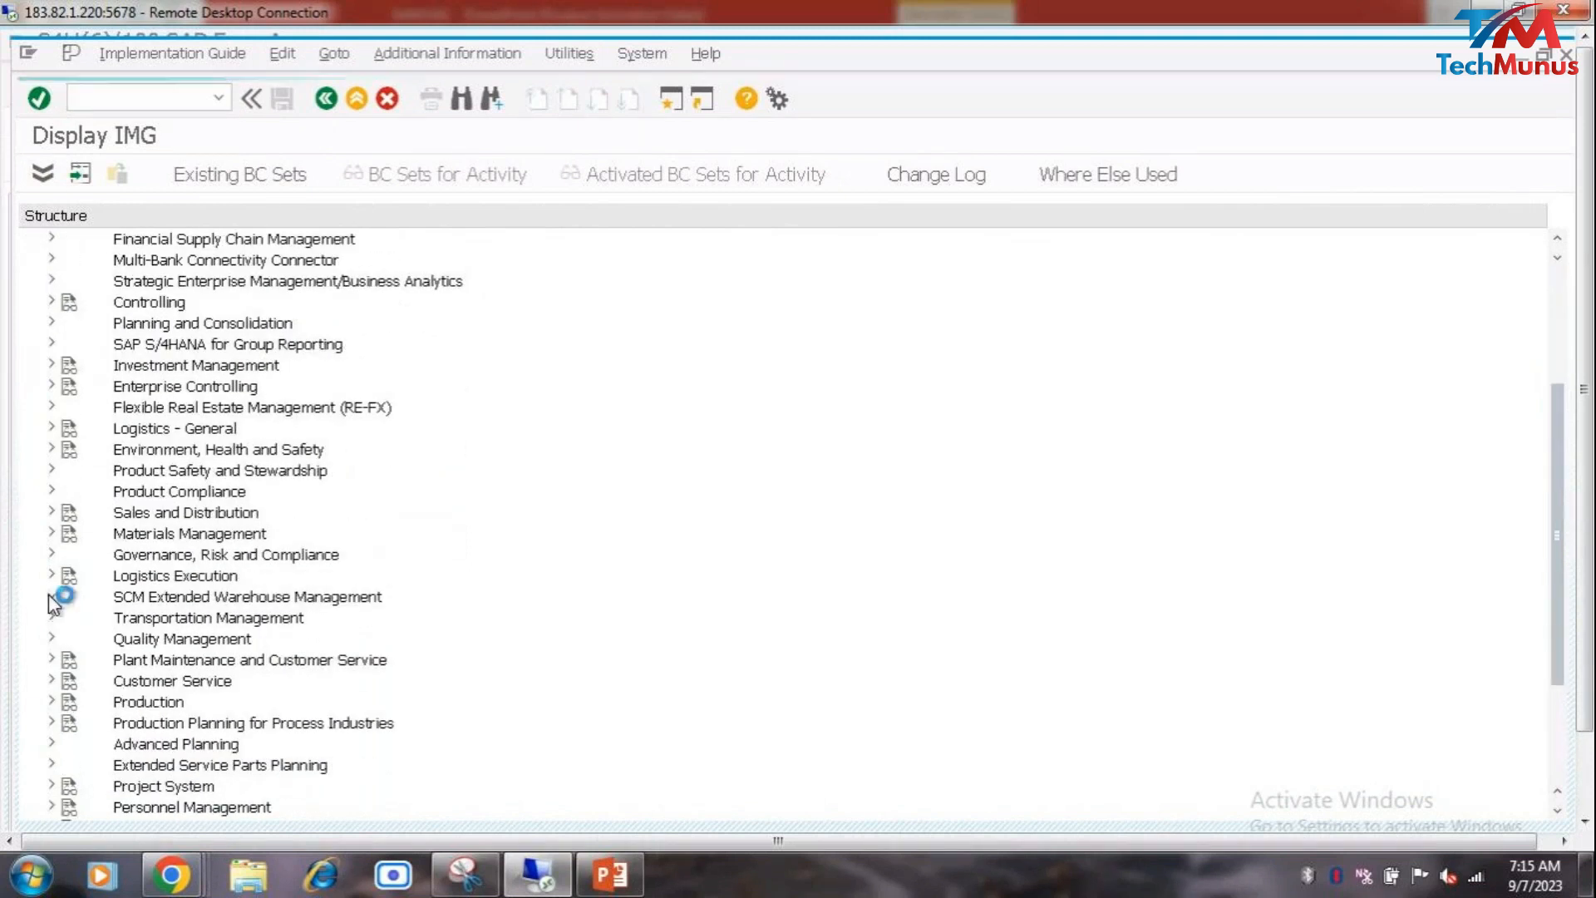
{"action": "left_click", "coordinate": [50, 595]}
{"action": "left_click", "coordinate": [72, 617]}
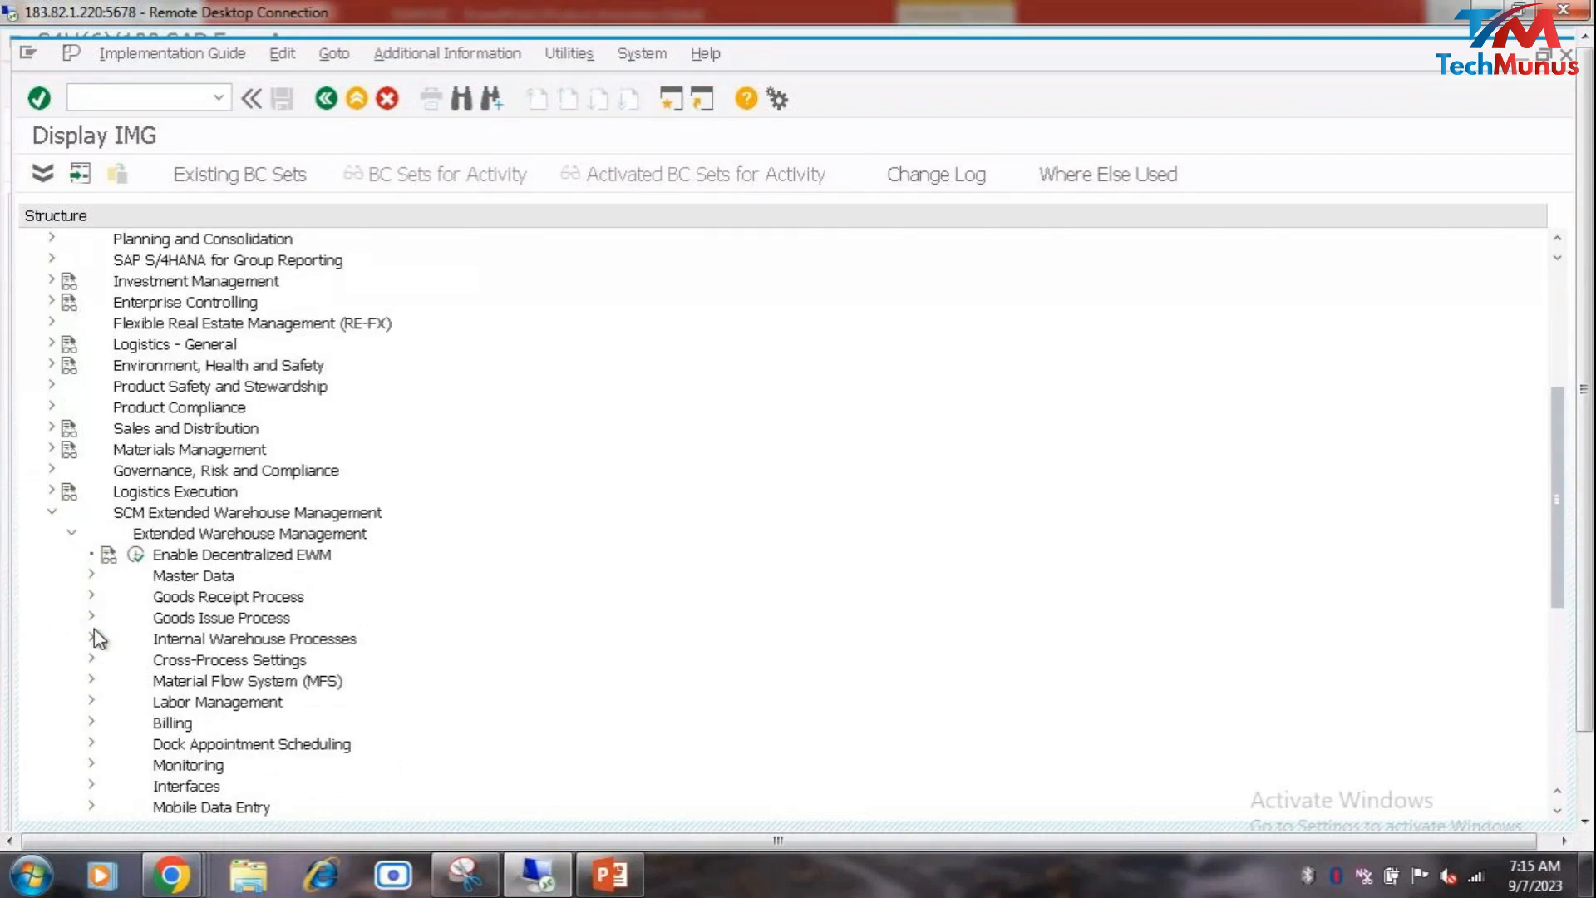
Step: Switch to the GoTo meeting in Chrome, mute the participant who is speaking, and return to the SAP remote session
{"action": "mouse_move", "coordinate": [181, 883]}
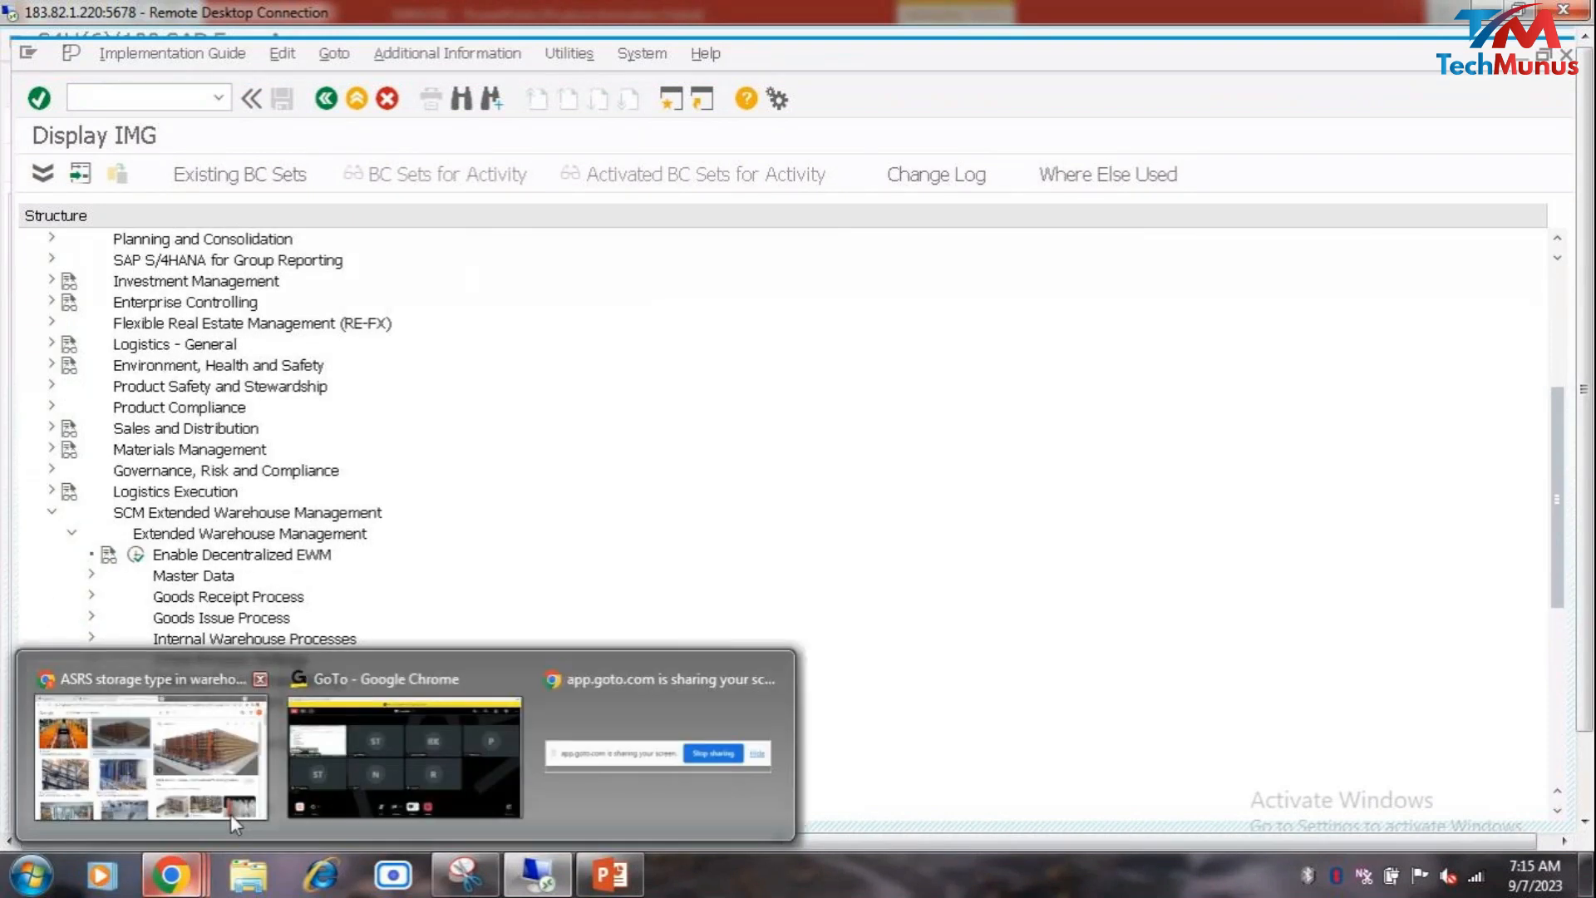
{"action": "left_click", "coordinate": [378, 743]}
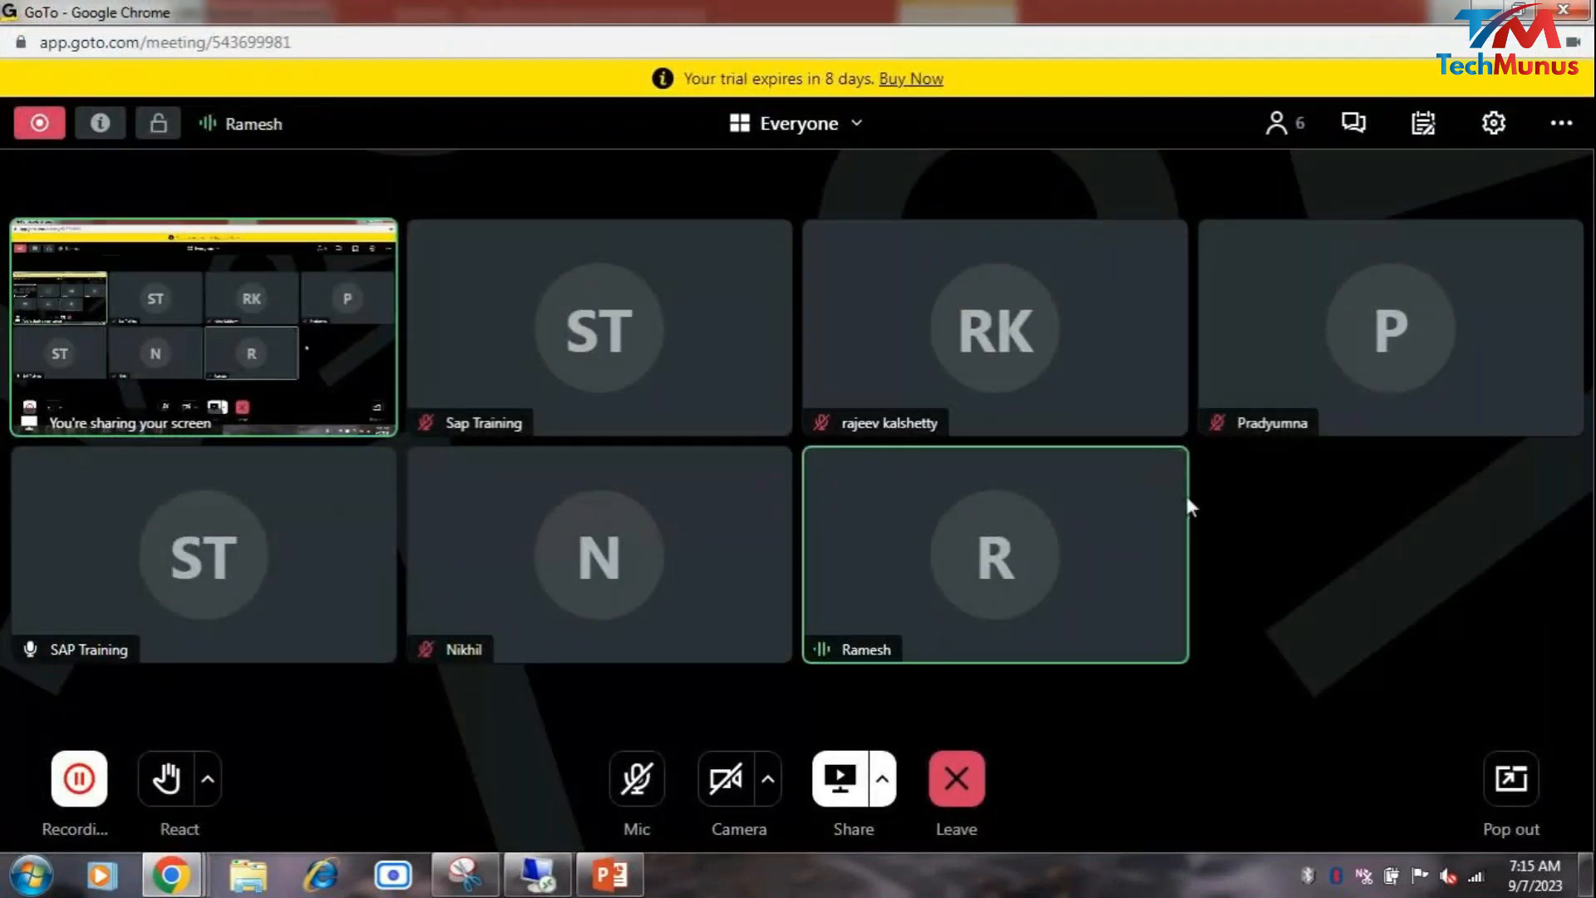
{"action": "left_click", "coordinate": [1164, 474]}
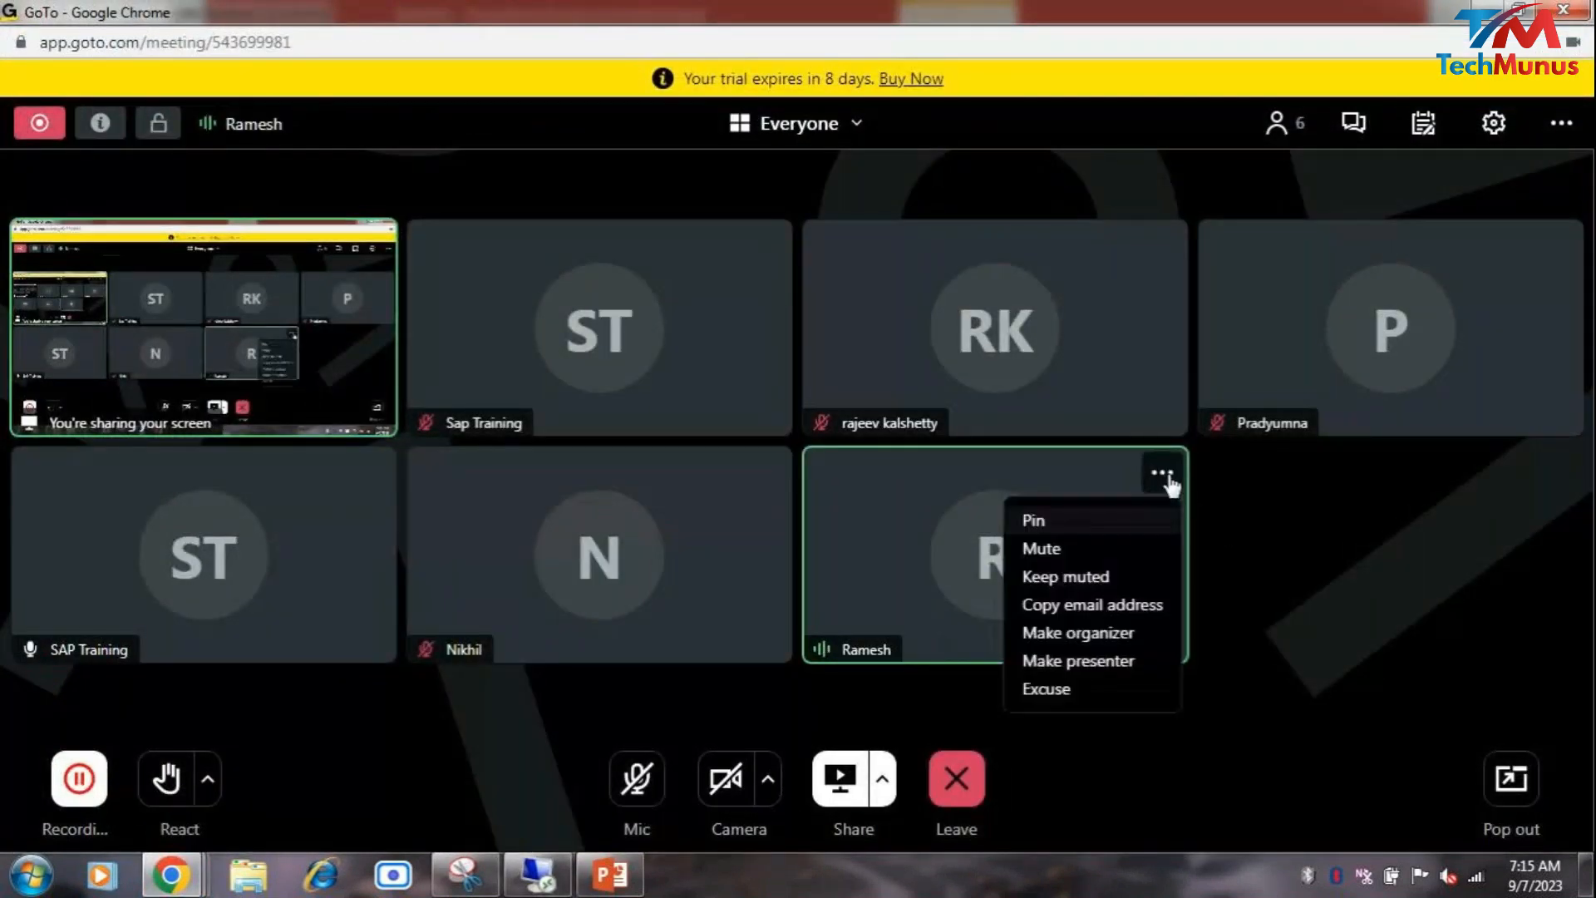
{"action": "left_click", "coordinate": [1341, 519]}
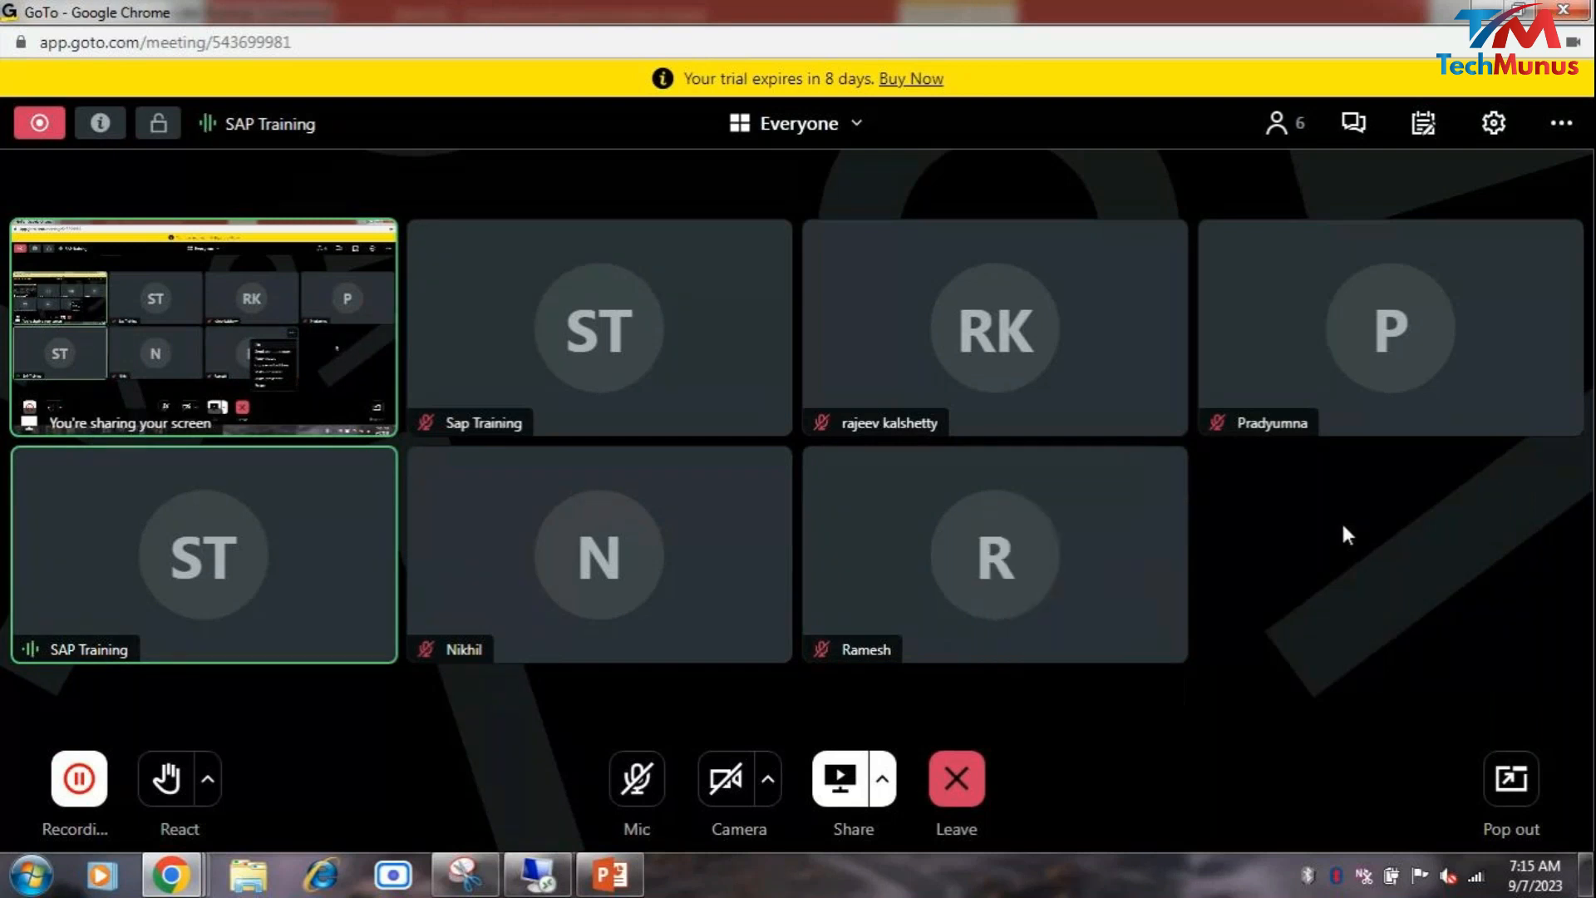
{"action": "key", "text": "alt+Tab"}
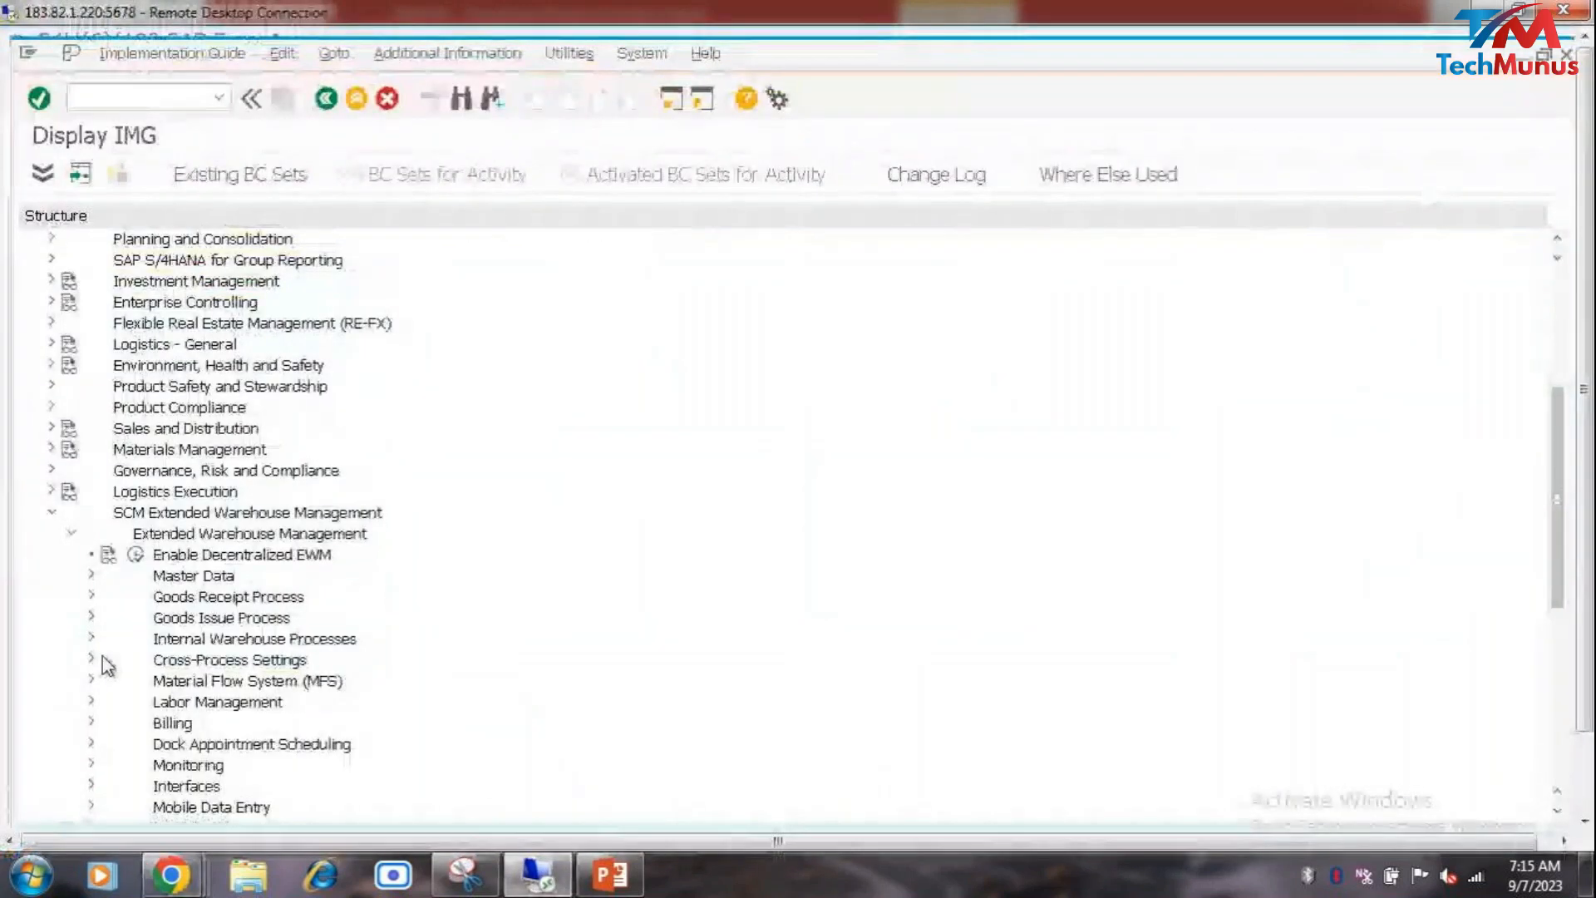
Step: Expand Master Data under Extended Warehouse Management and open the Define Storage Type activity
{"action": "scroll", "coordinate": [135, 577], "scroll_direction": "down", "scroll_amount": 1}
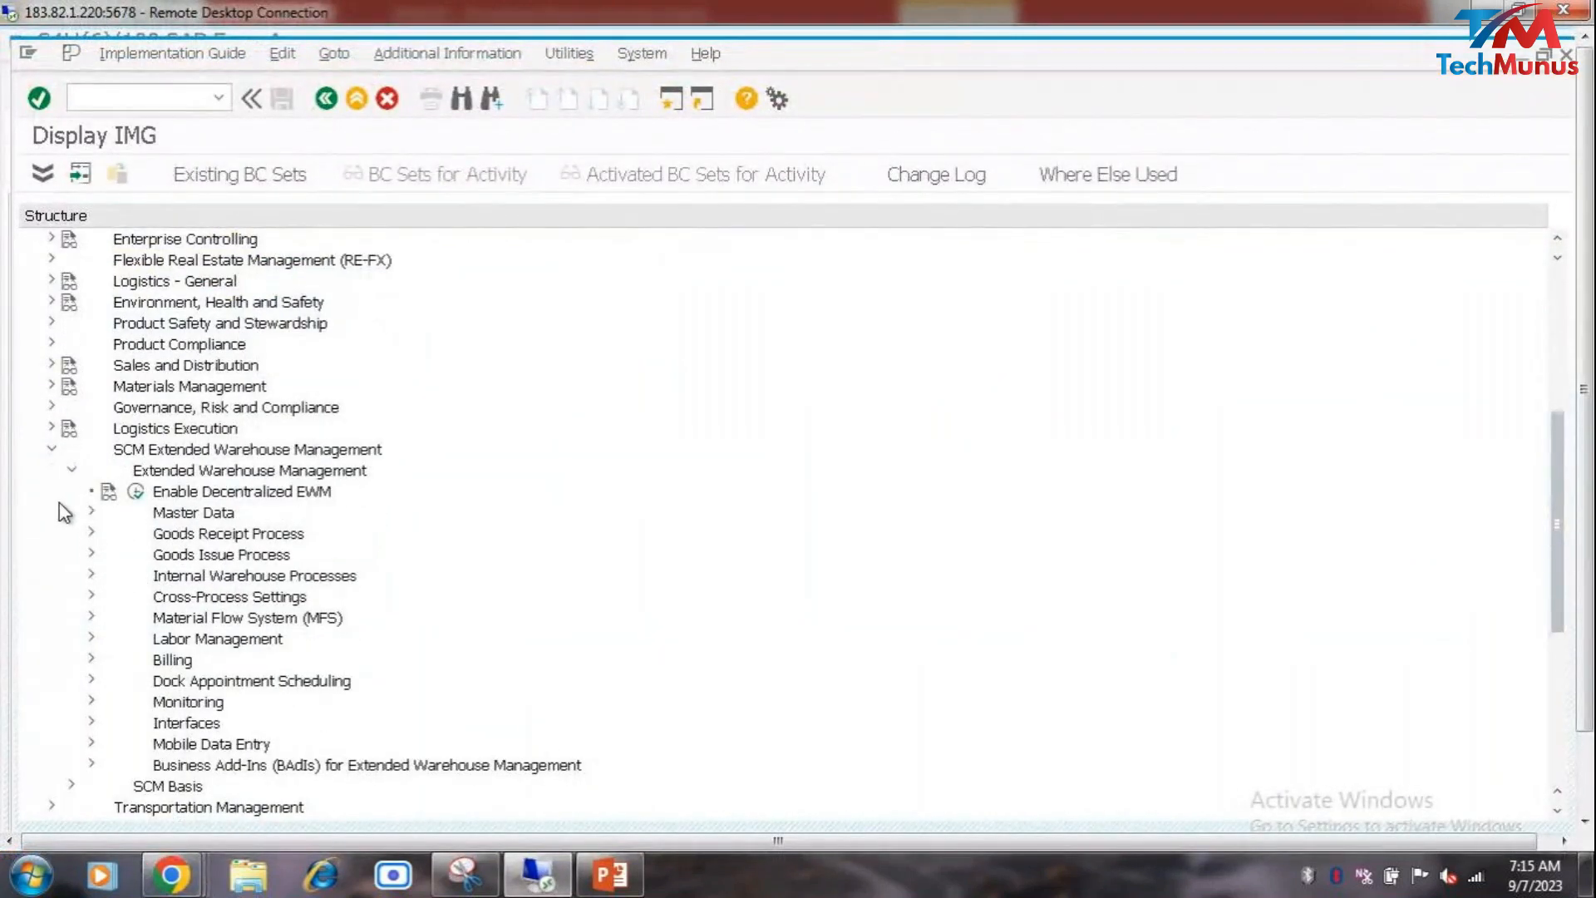
{"action": "left_click", "coordinate": [91, 511]}
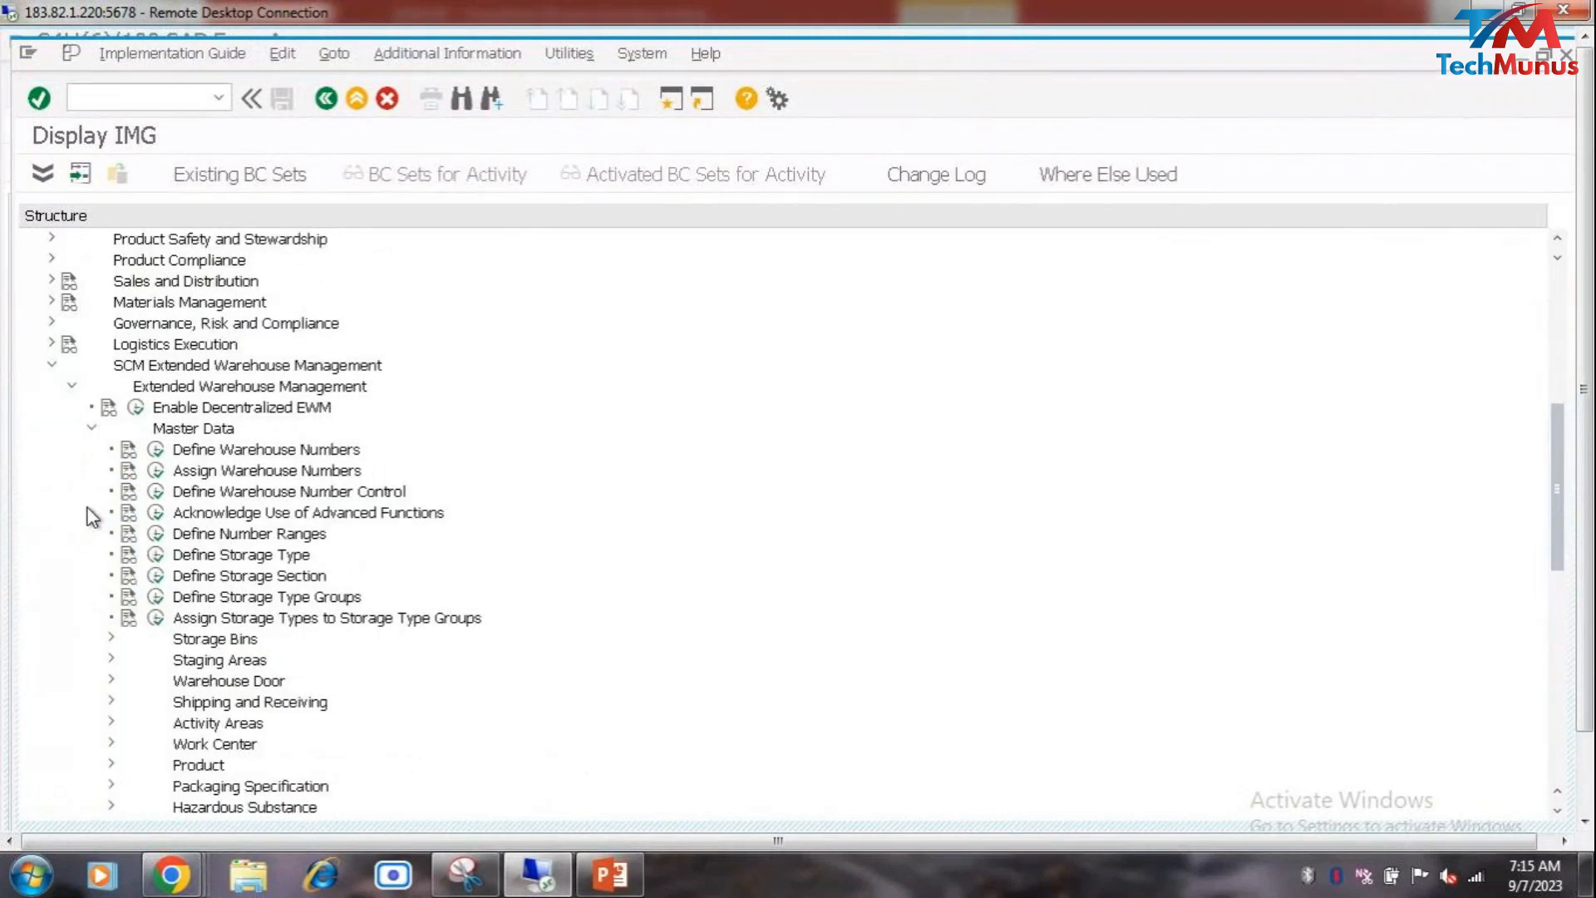
{"action": "left_click", "coordinate": [155, 557]}
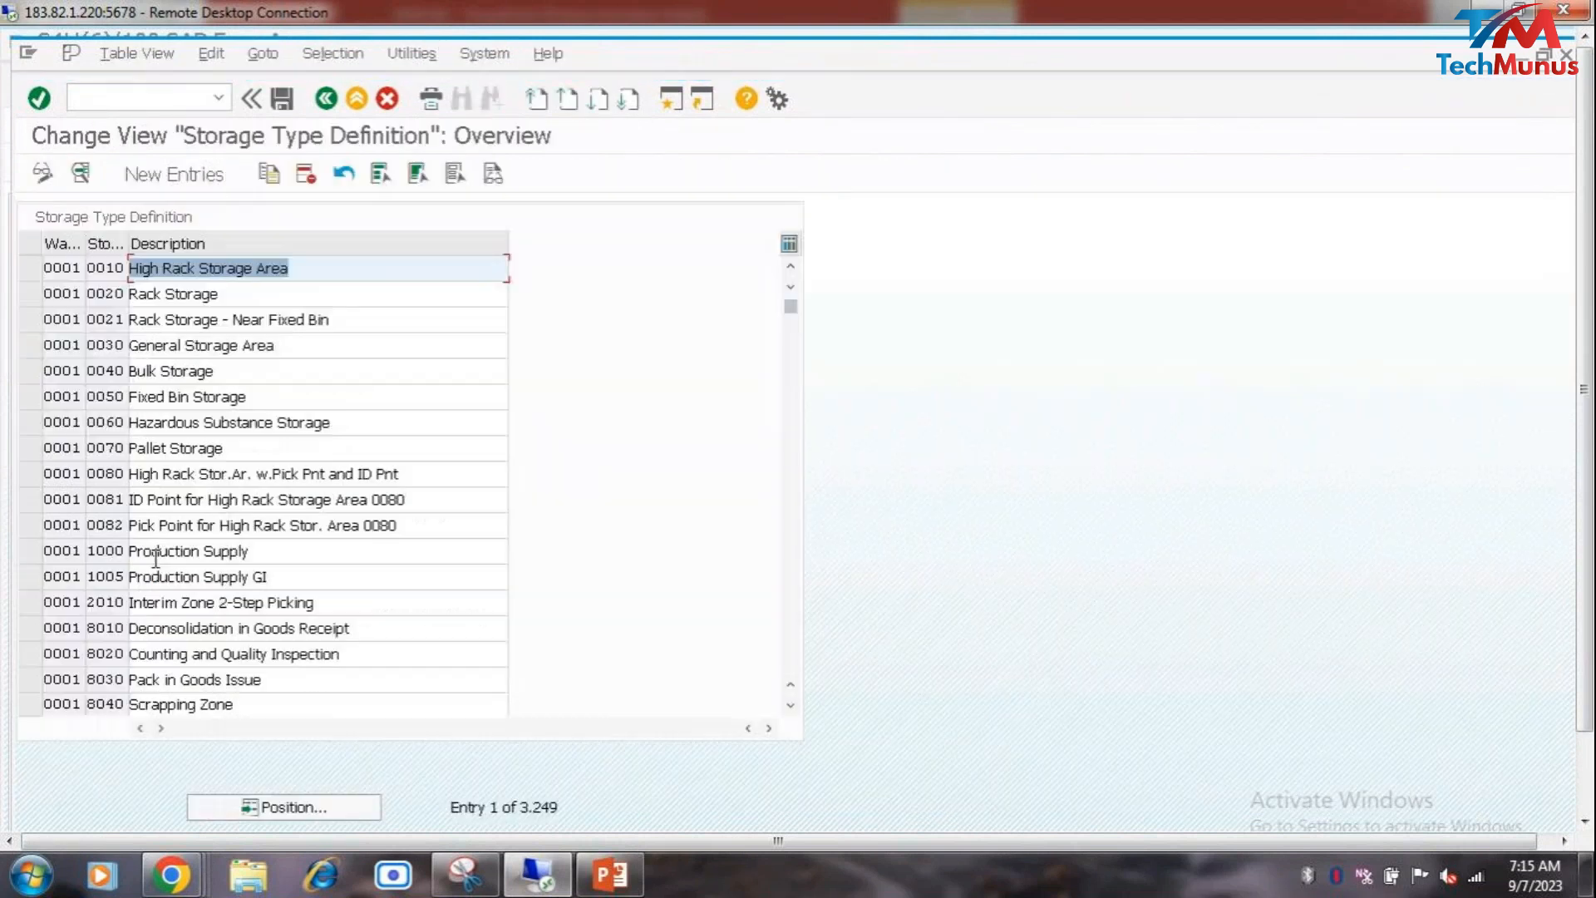
Step: Restrict the storage type overview by contents to entries whose Warehouse Number equals SEWH
{"action": "left_click", "coordinate": [333, 53]}
{"action": "left_click", "coordinate": [355, 83]}
{"action": "scroll", "coordinate": [203, 479], "scroll_direction": "down", "scroll_amount": 10}
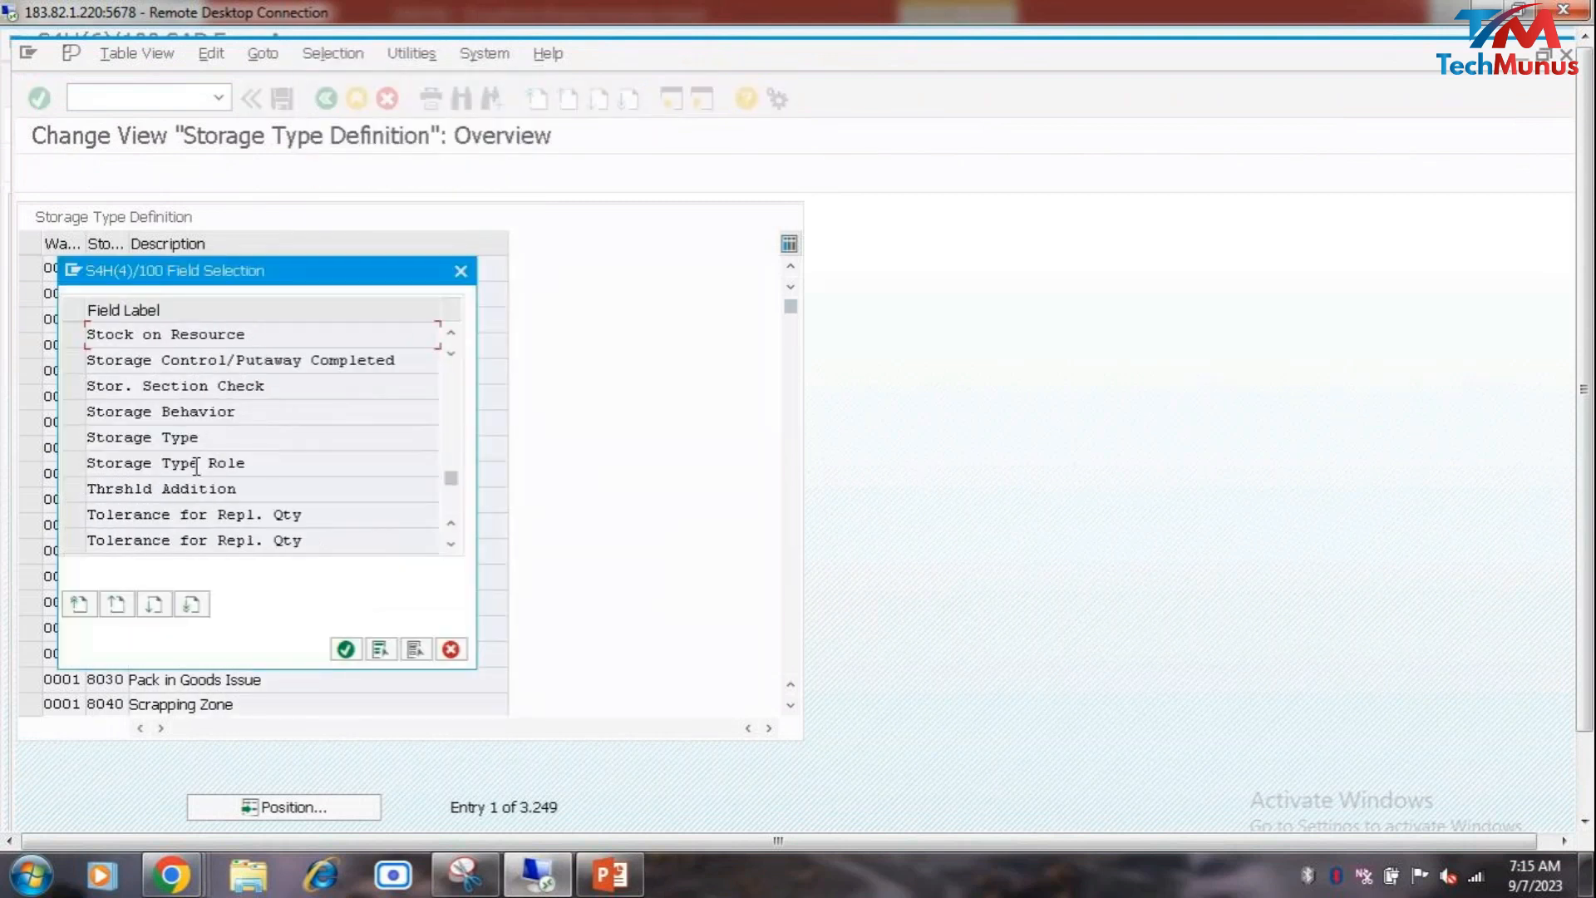
{"action": "left_click", "coordinate": [76, 438]}
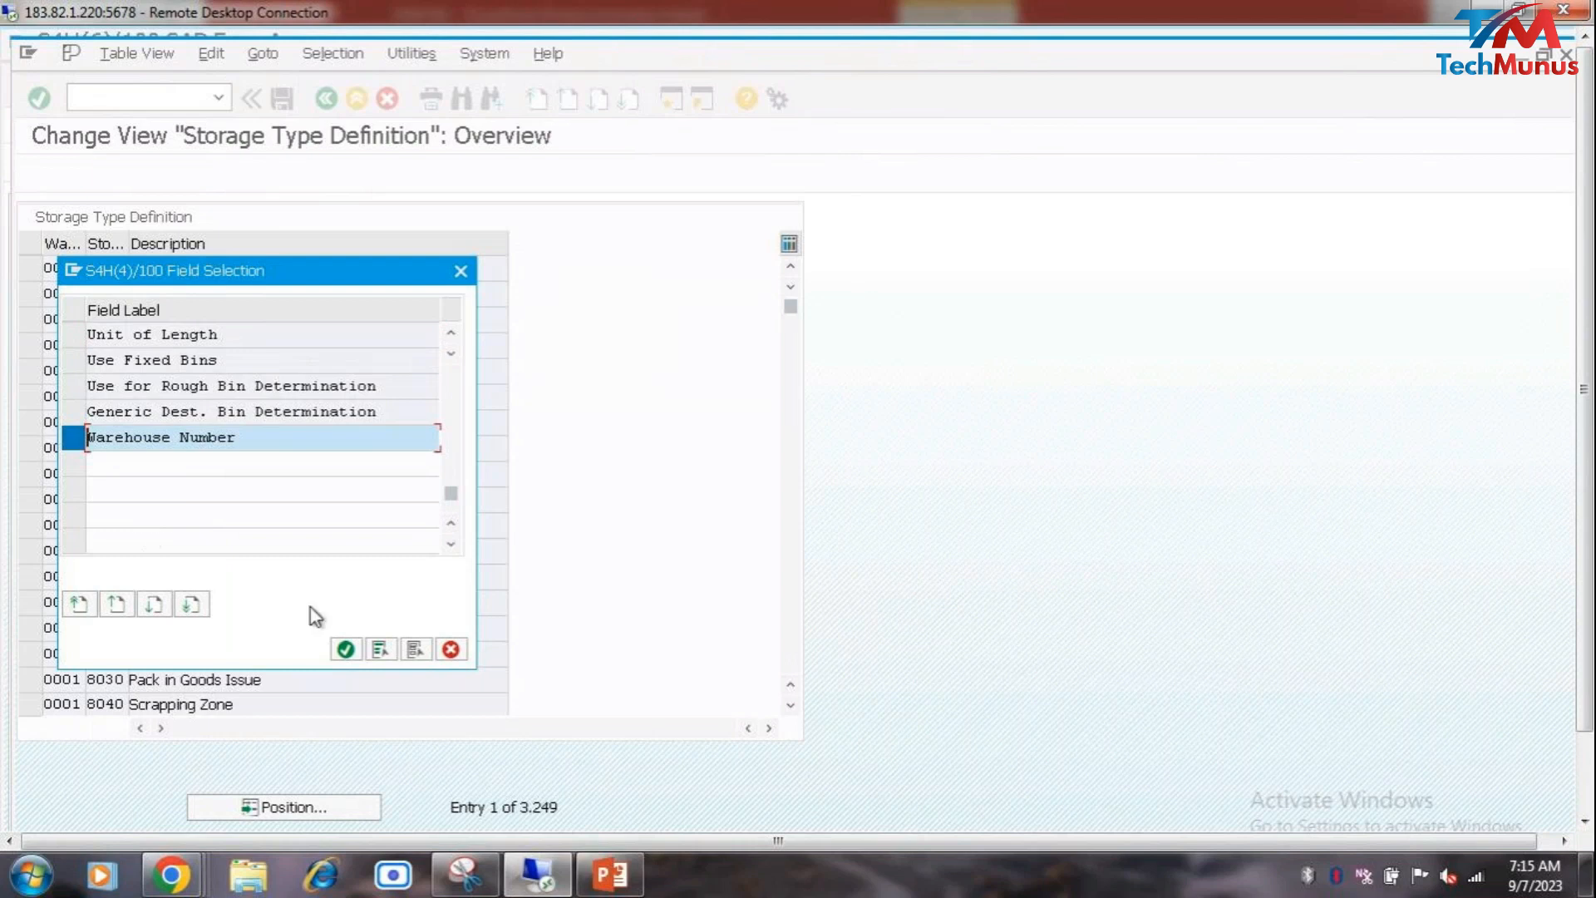
{"action": "left_click", "coordinate": [345, 649]}
{"action": "left_click", "coordinate": [420, 334]}
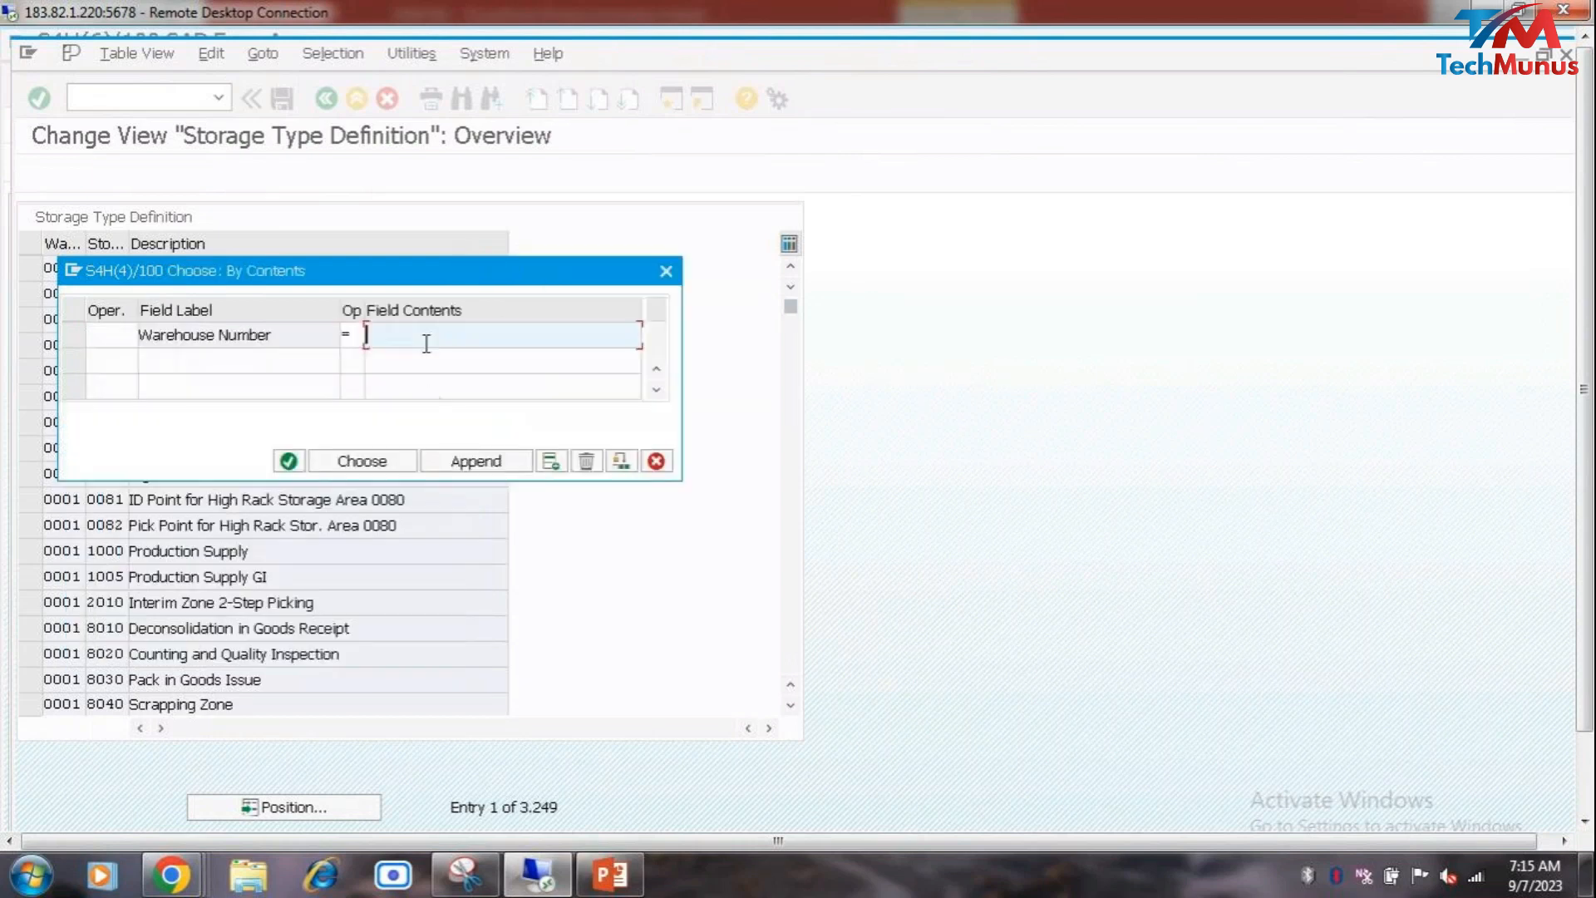
{"action": "left_click", "coordinate": [420, 359]}
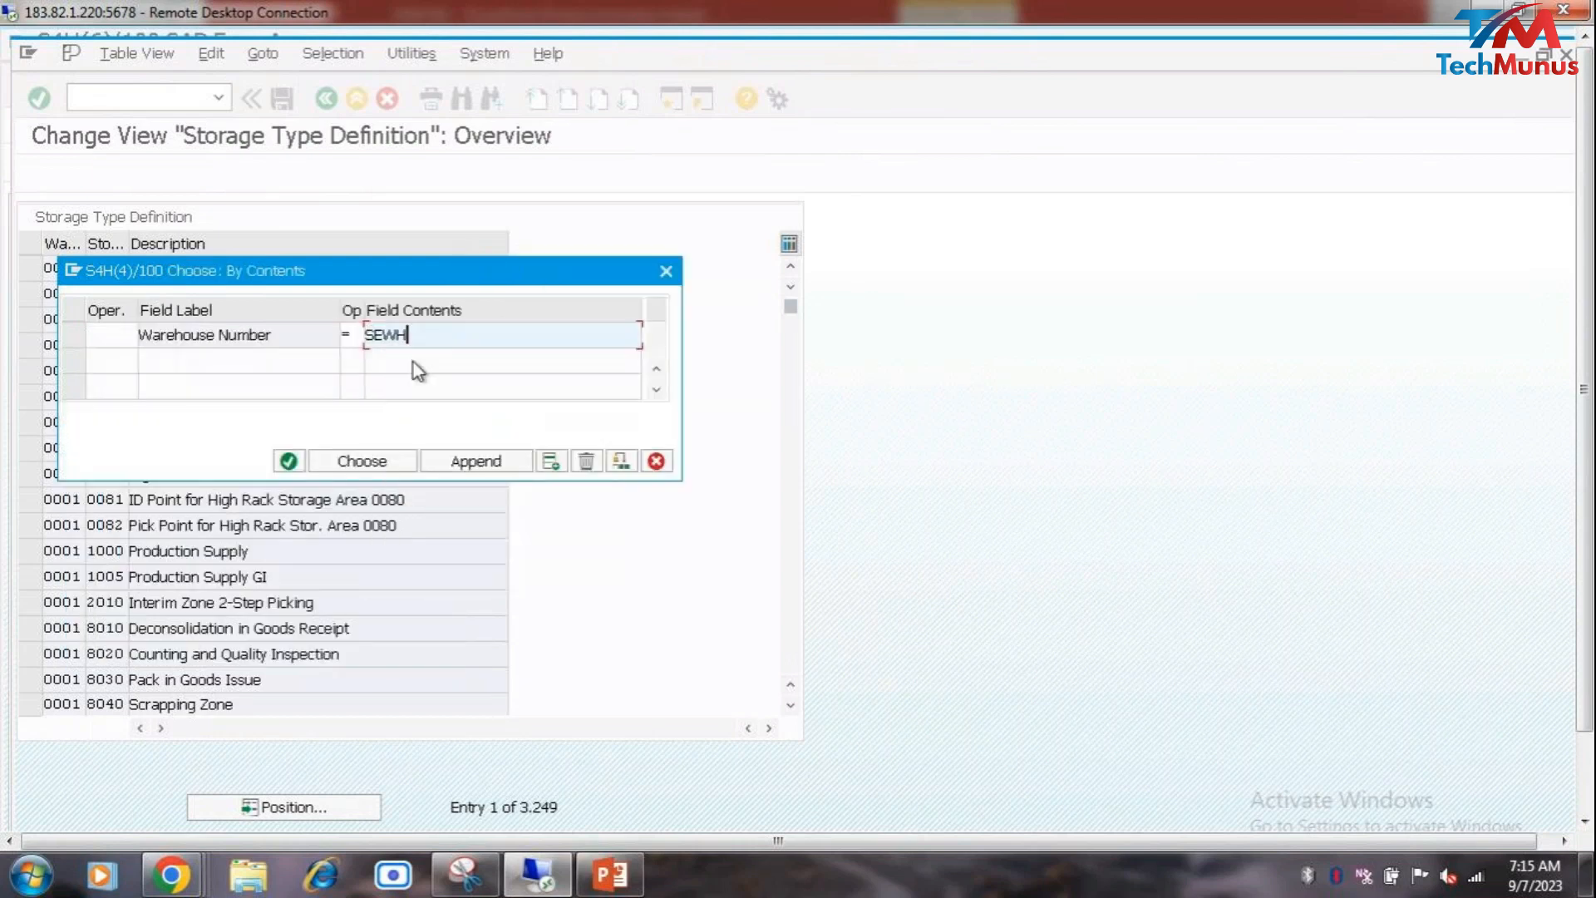
{"action": "left_click", "coordinate": [363, 467]}
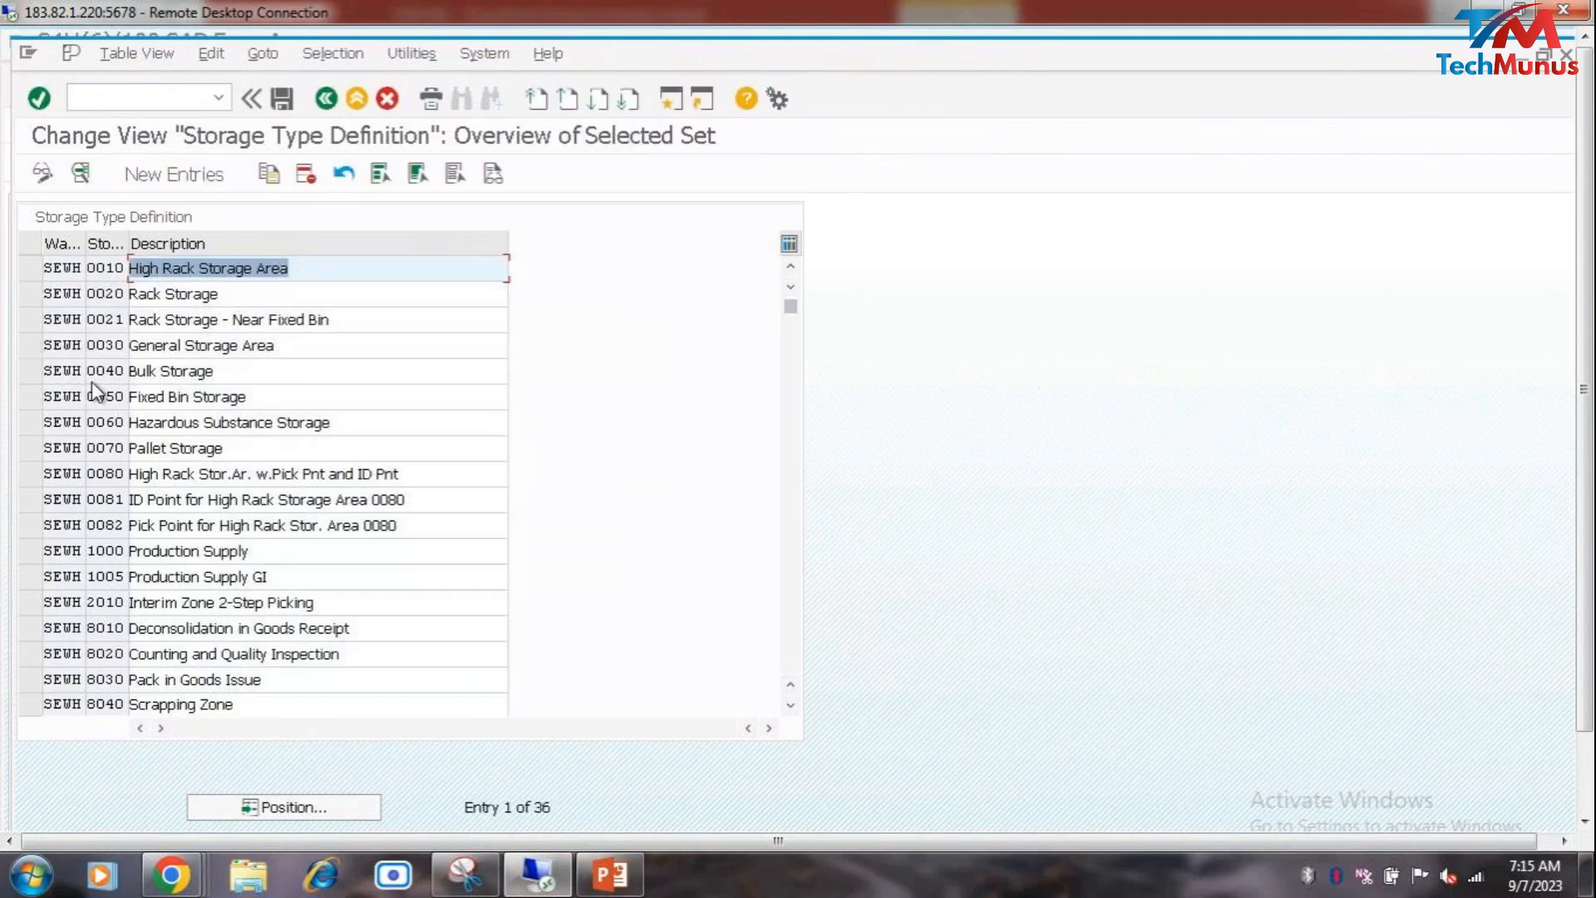
Step: Look through the SEWH storage types and open the details of 0010 High Rack Storage Area
{"action": "scroll", "coordinate": [98, 587], "scroll_direction": "down", "scroll_amount": 8}
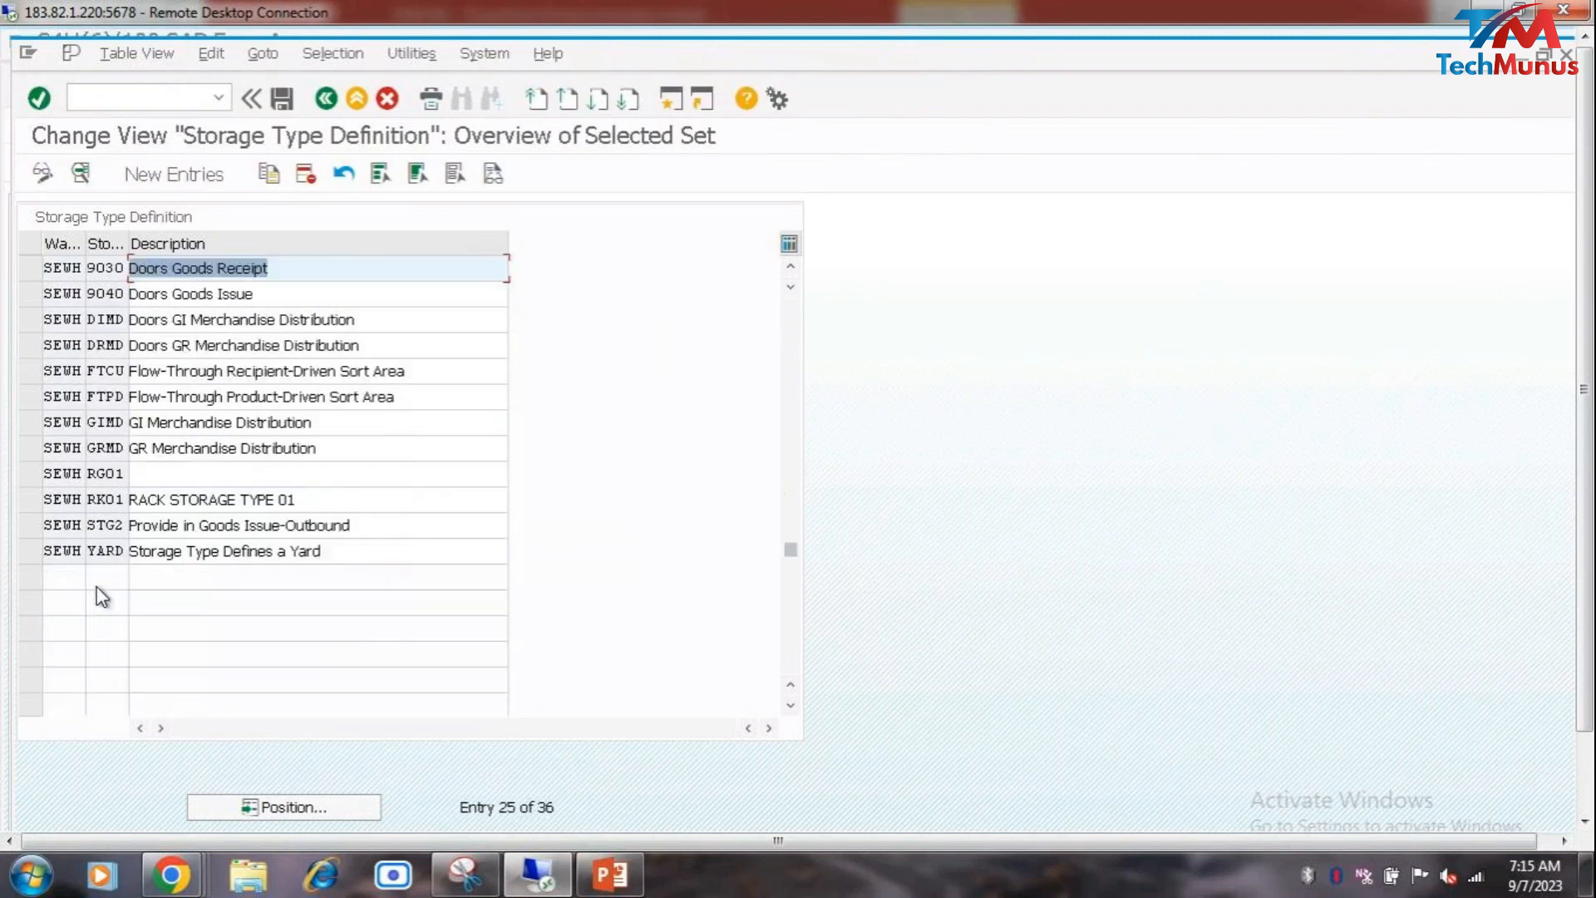
{"action": "scroll", "coordinate": [102, 597], "scroll_direction": "up", "scroll_amount": 8}
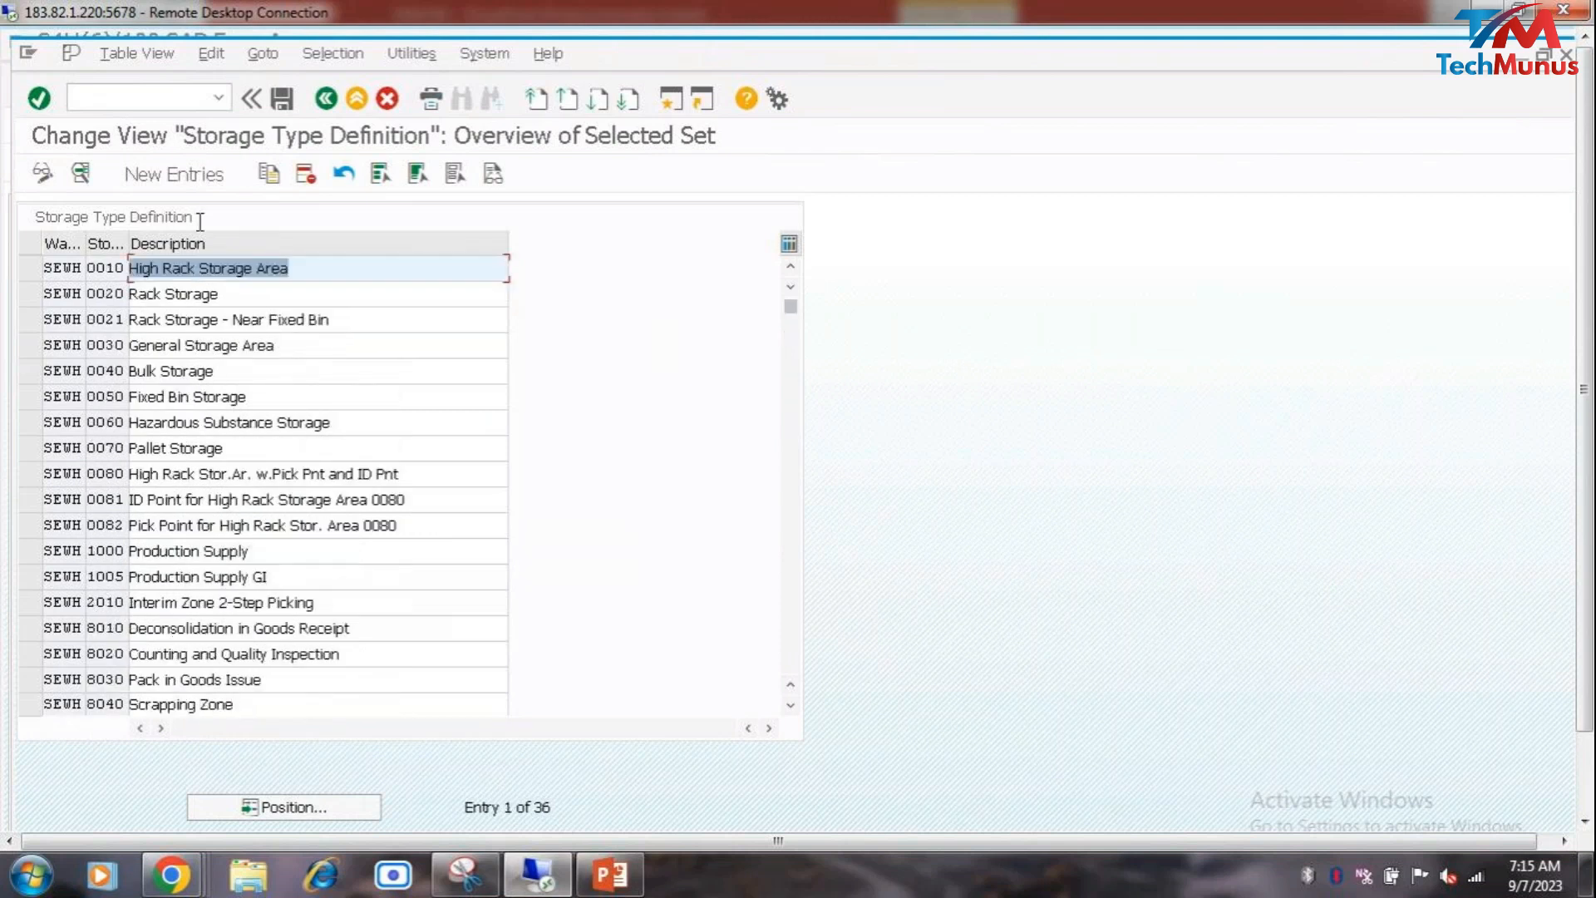
{"action": "left_click", "coordinate": [25, 270]}
{"action": "left_click", "coordinate": [81, 172]}
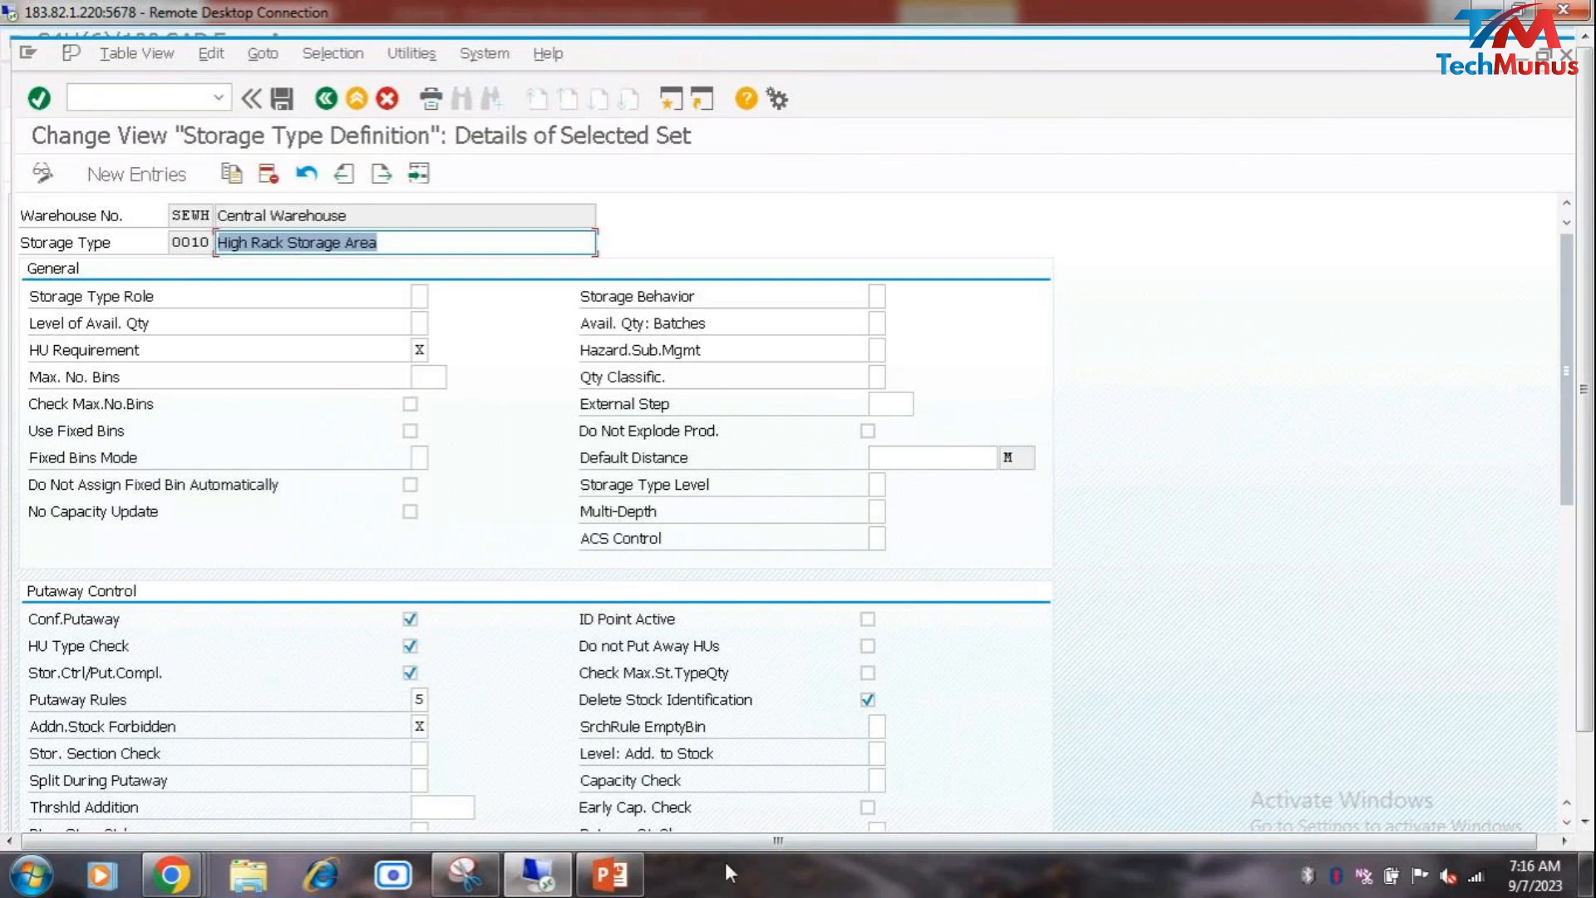
Step: Switch to the PowerPoint slide and add "Divided into 5 Control Area" and a "1:" item below the Storage Type heading, checking the SAP details view
{"action": "left_click", "coordinate": [611, 875]}
{"action": "key", "text": "Return"}
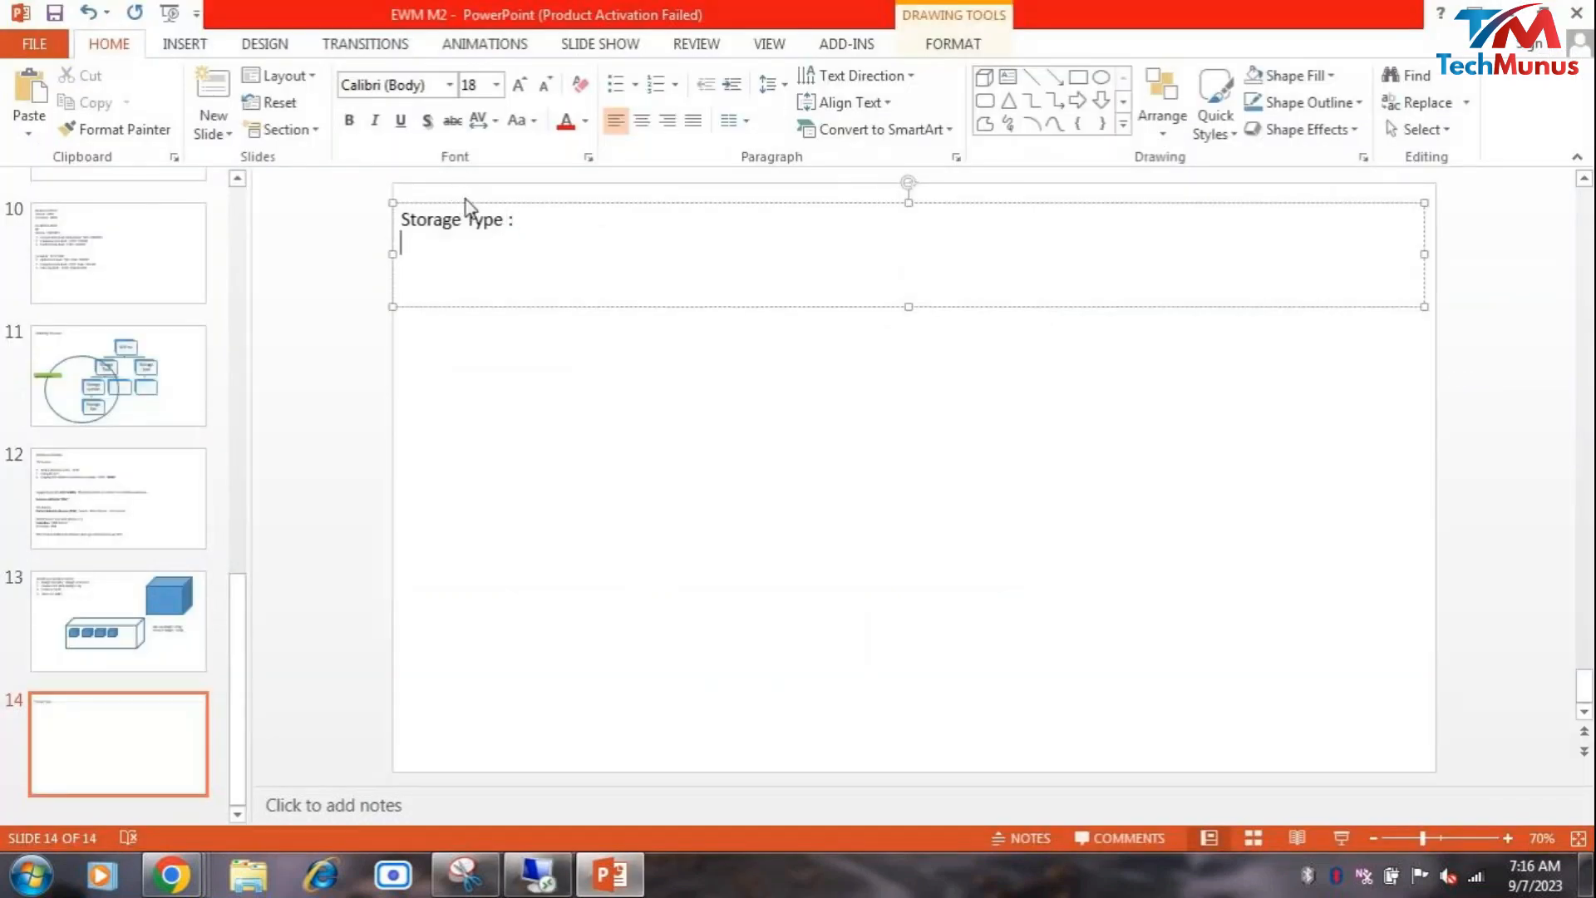
{"action": "key", "text": "Return"}
{"action": "type", "text": "D"}
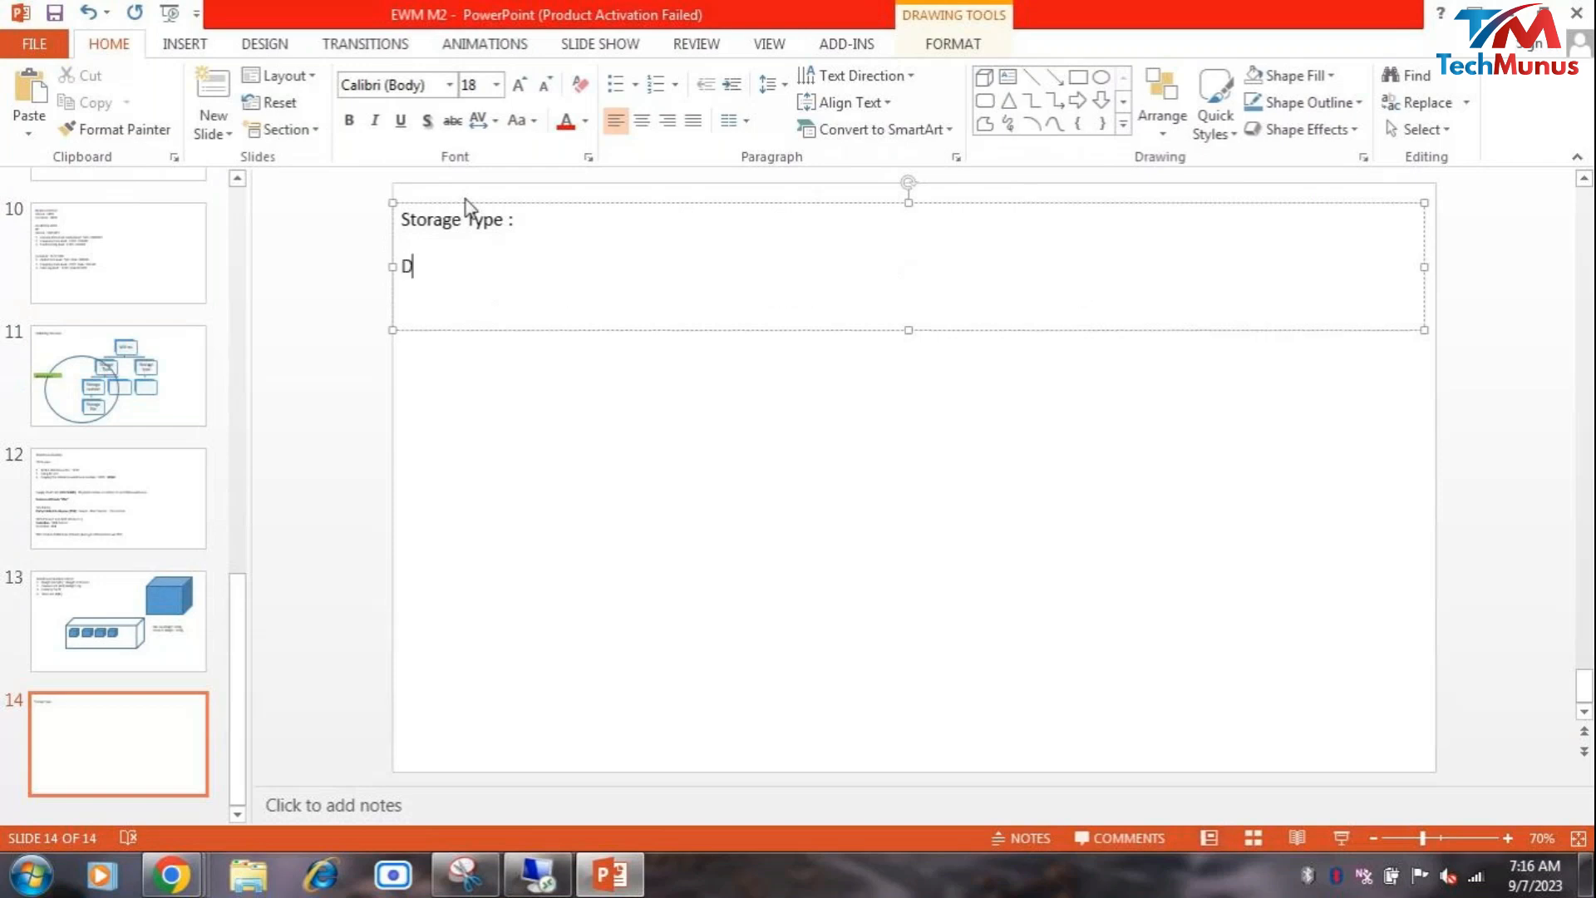
{"action": "type", "text": "ivided into 5 Control"}
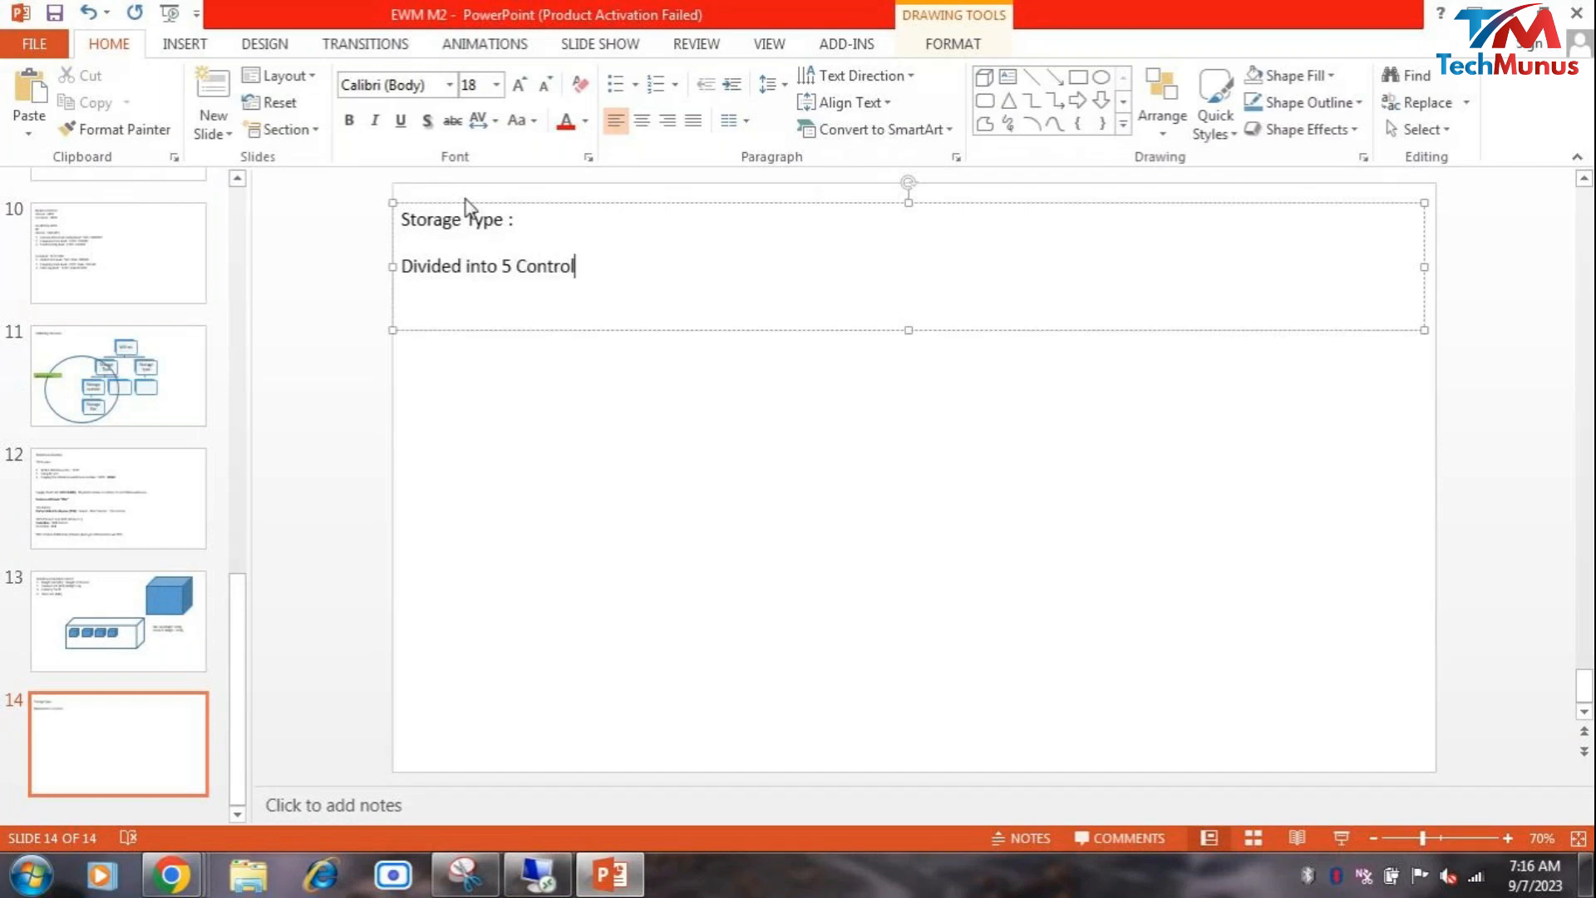
{"action": "type", "text": " Area"}
{"action": "key", "text": "Return"}
{"action": "key", "text": "Return"}
{"action": "type", "text": "1:"}
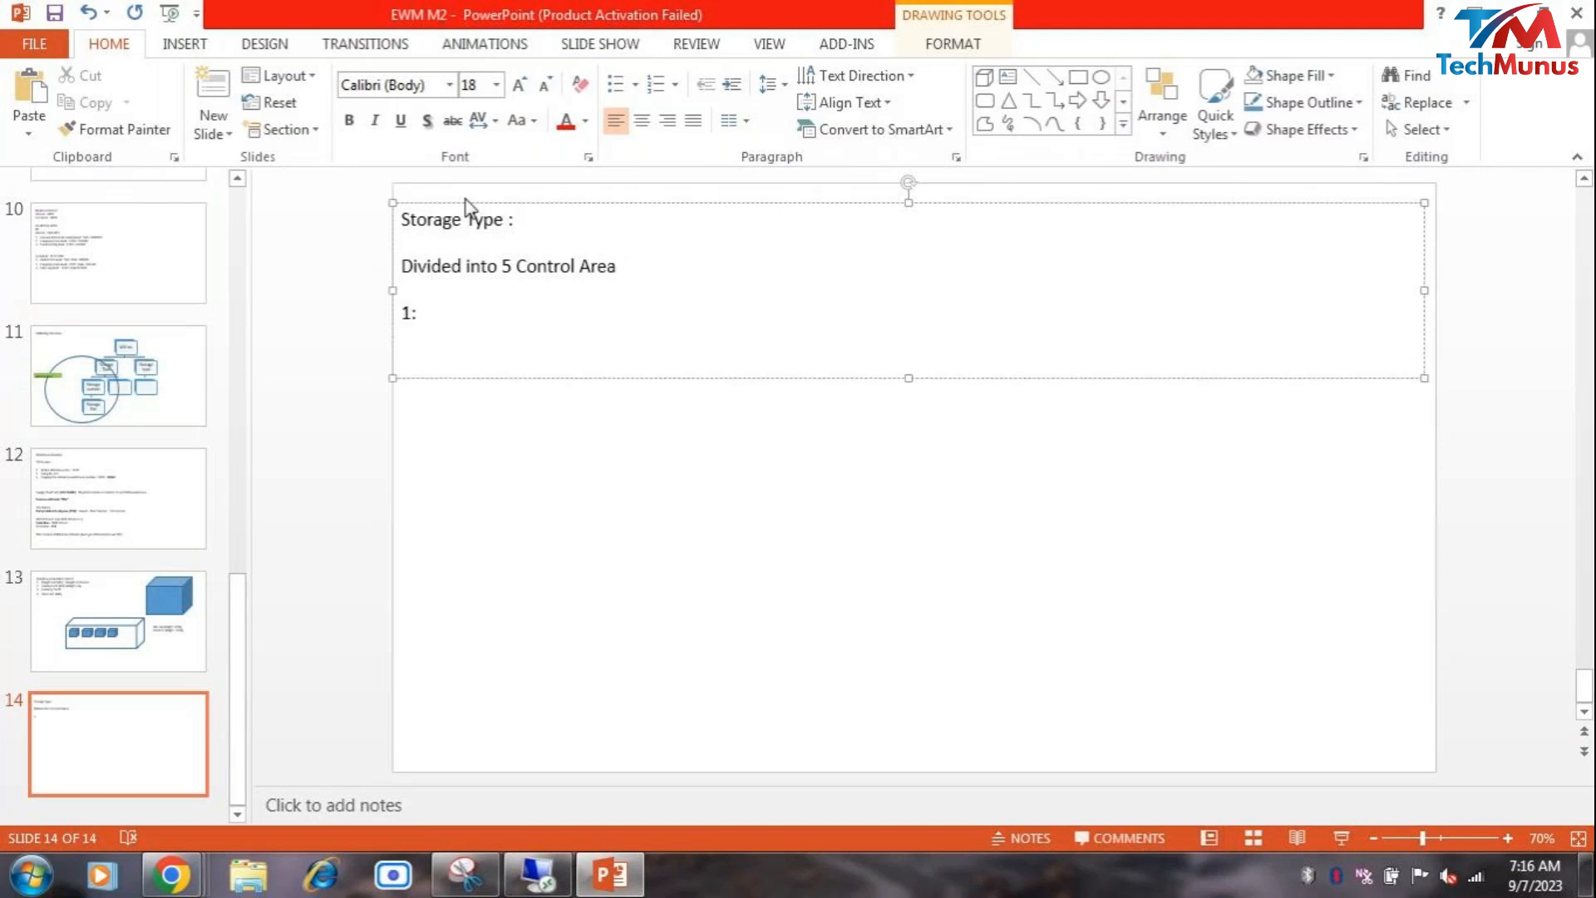
{"action": "key", "text": "alt+Tab"}
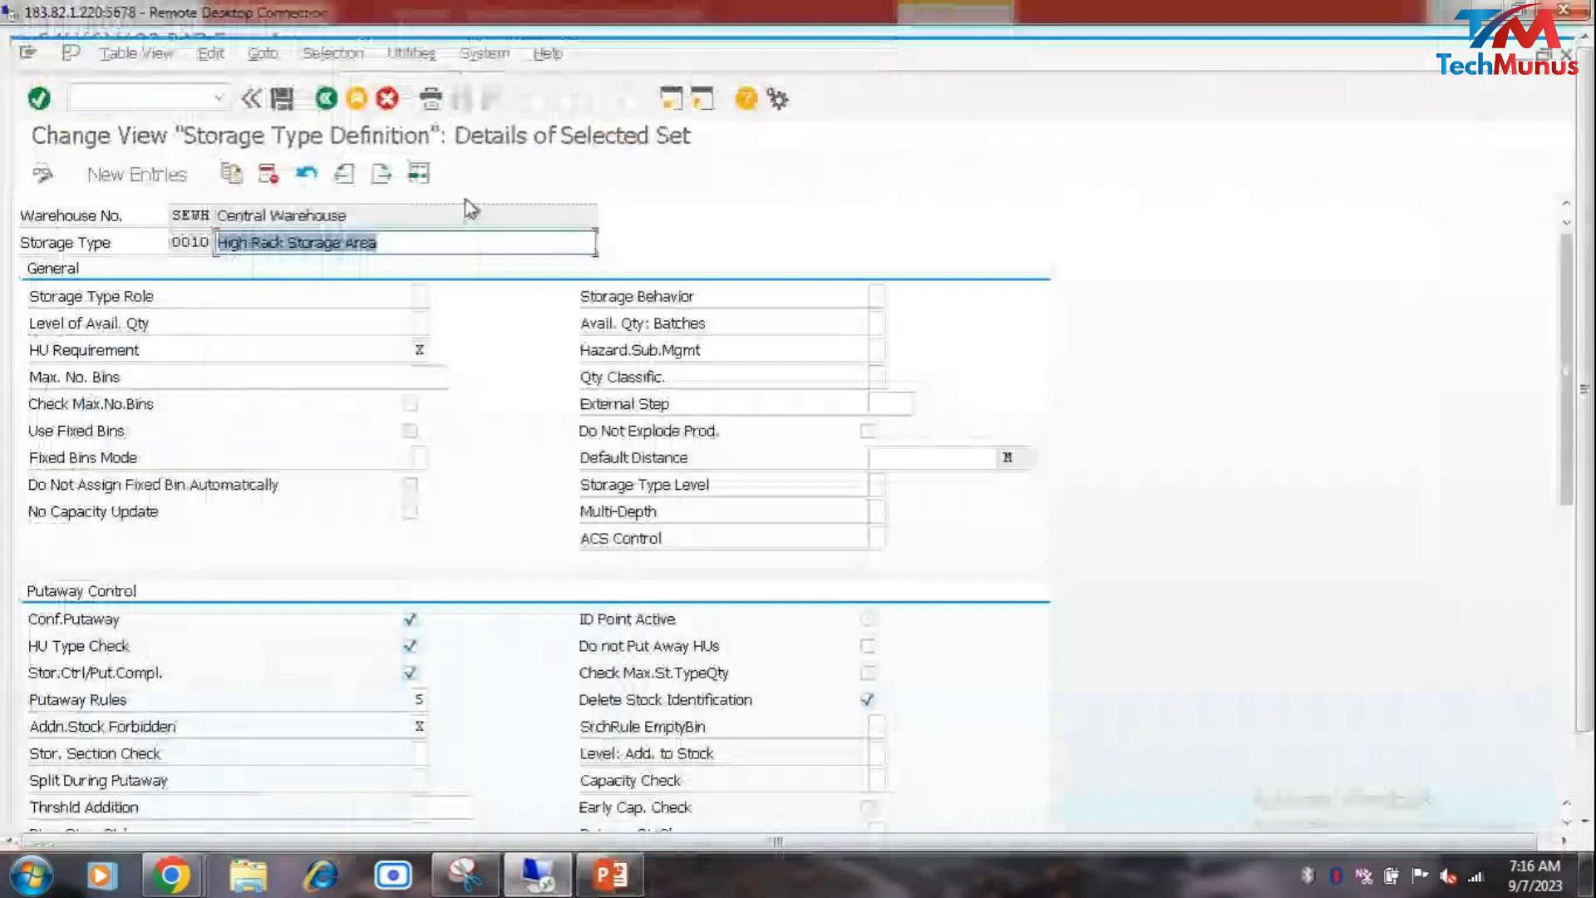
{"action": "key", "text": "alt+Tab"}
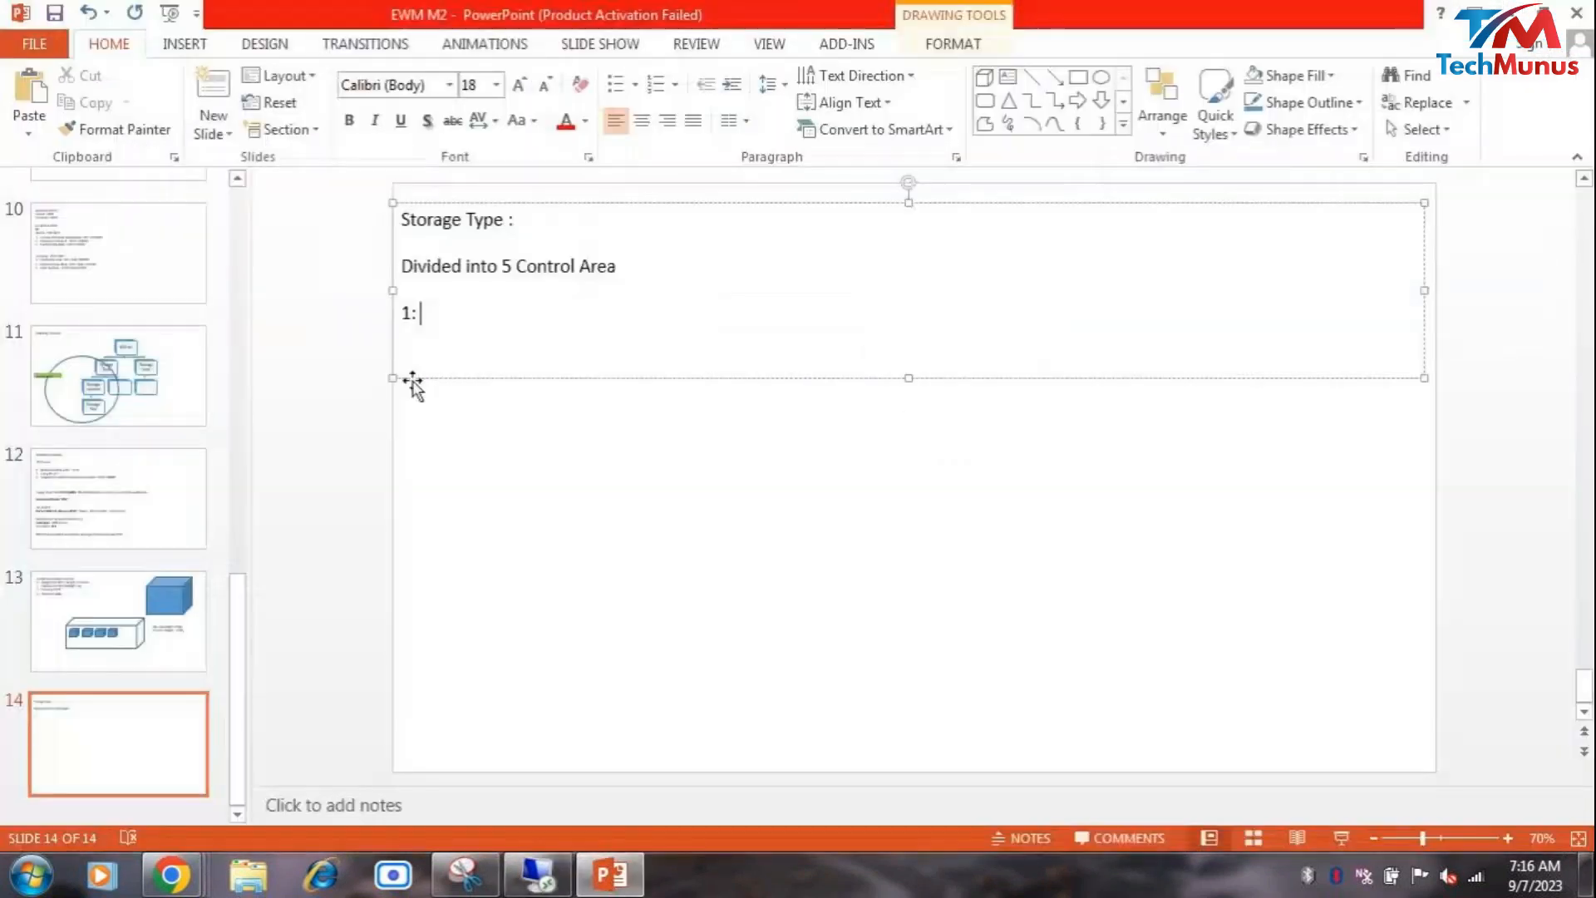
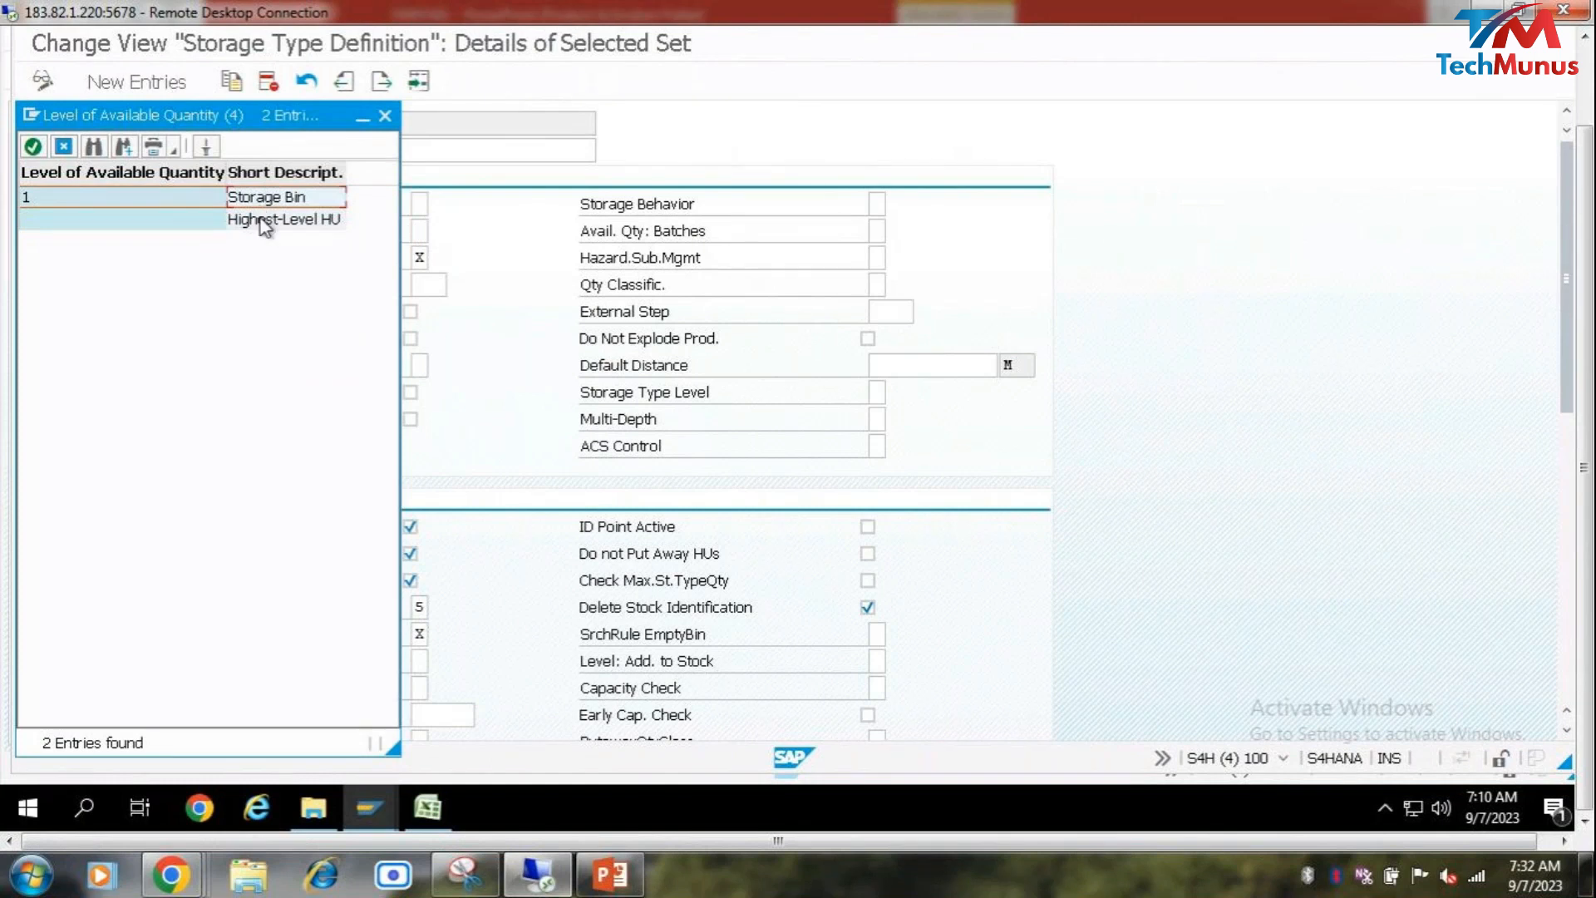
Step: Close the Level of Available Quantity value list and look over the General and Putaway Control fields of storage type 0010
{"action": "left_click", "coordinate": [387, 117]}
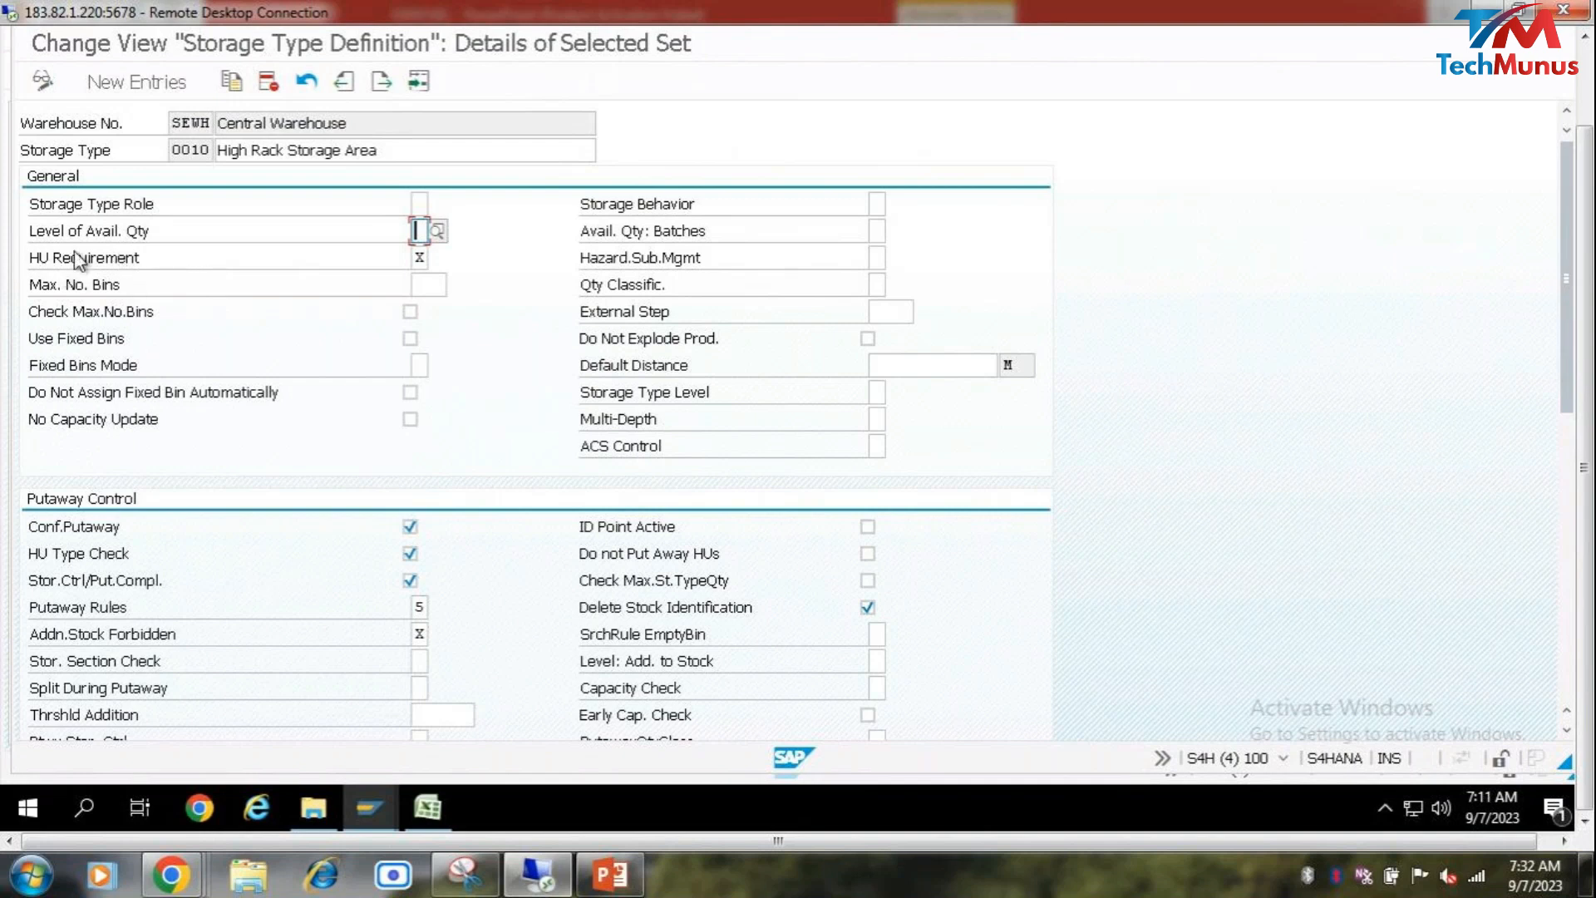
{"action": "left_click", "coordinate": [134, 284]}
{"action": "scroll", "coordinate": [373, 392], "scroll_direction": "down", "scroll_amount": 3}
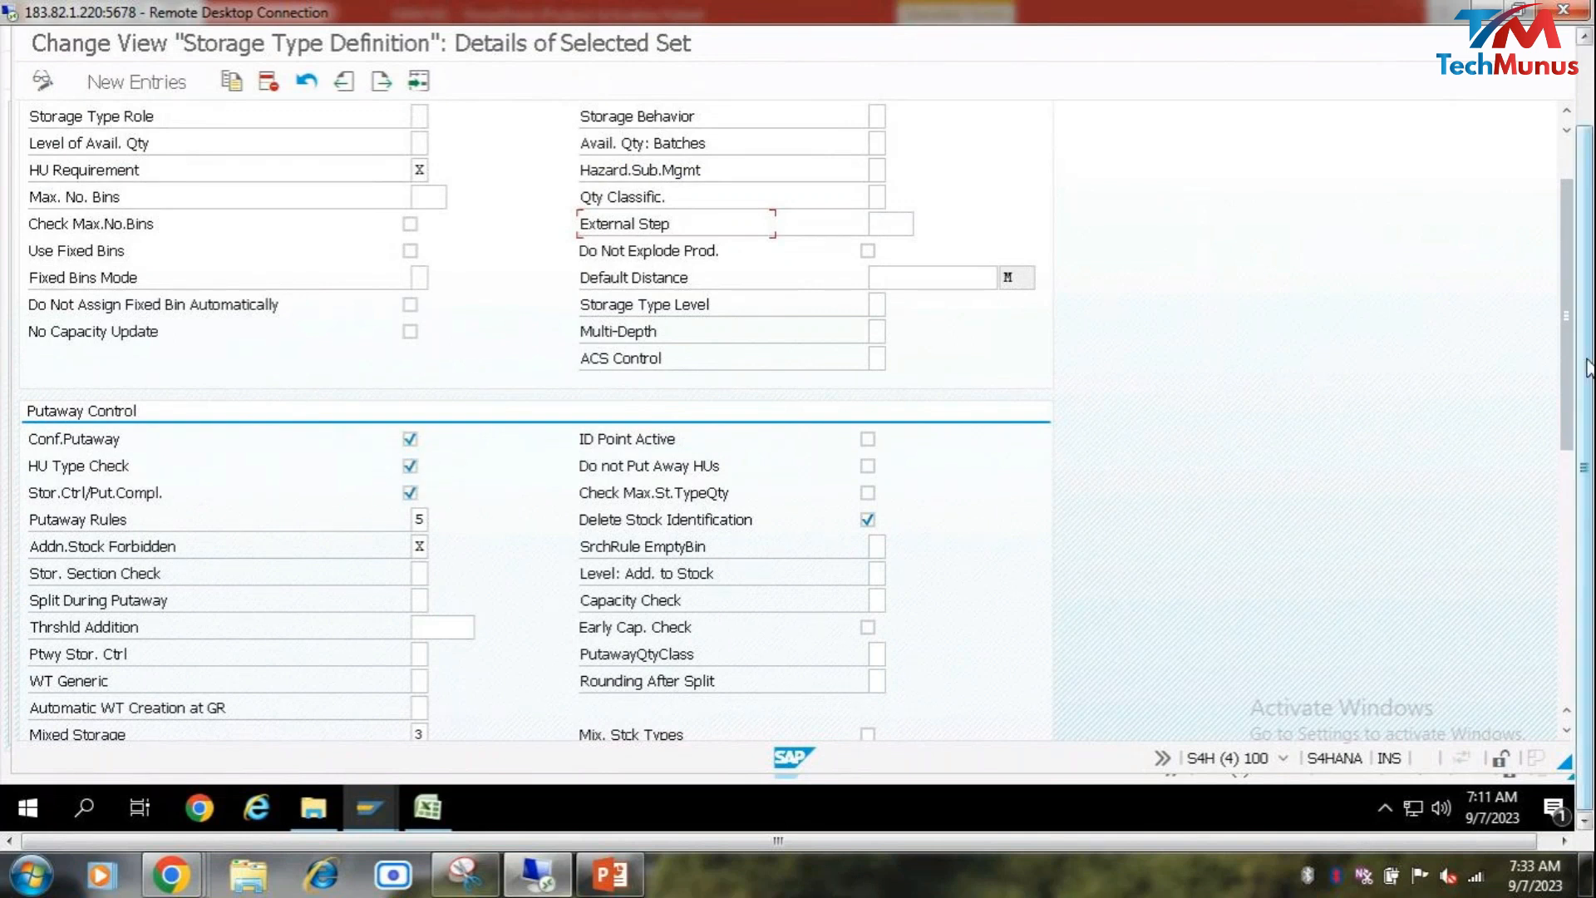
{"action": "scroll", "coordinate": [1584, 450], "scroll_direction": "up", "scroll_amount": 3}
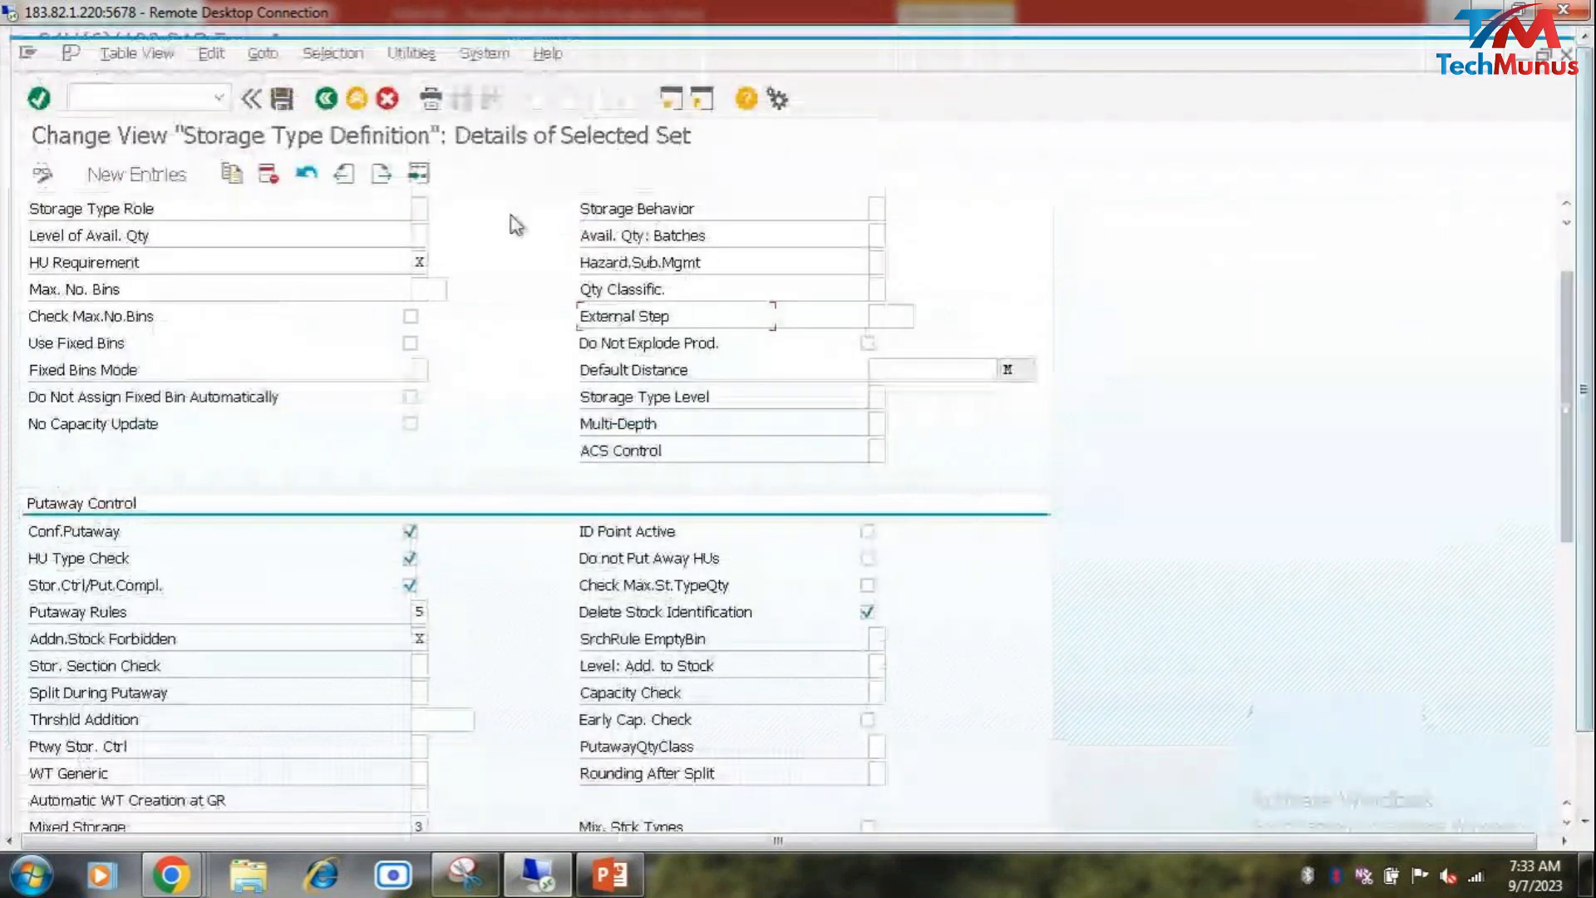
Step: Start a new storage type entry for warehouse SEWH with storage type SE01, consulting the warehouse layout slide in PowerPoint
{"action": "left_click", "coordinate": [125, 171]}
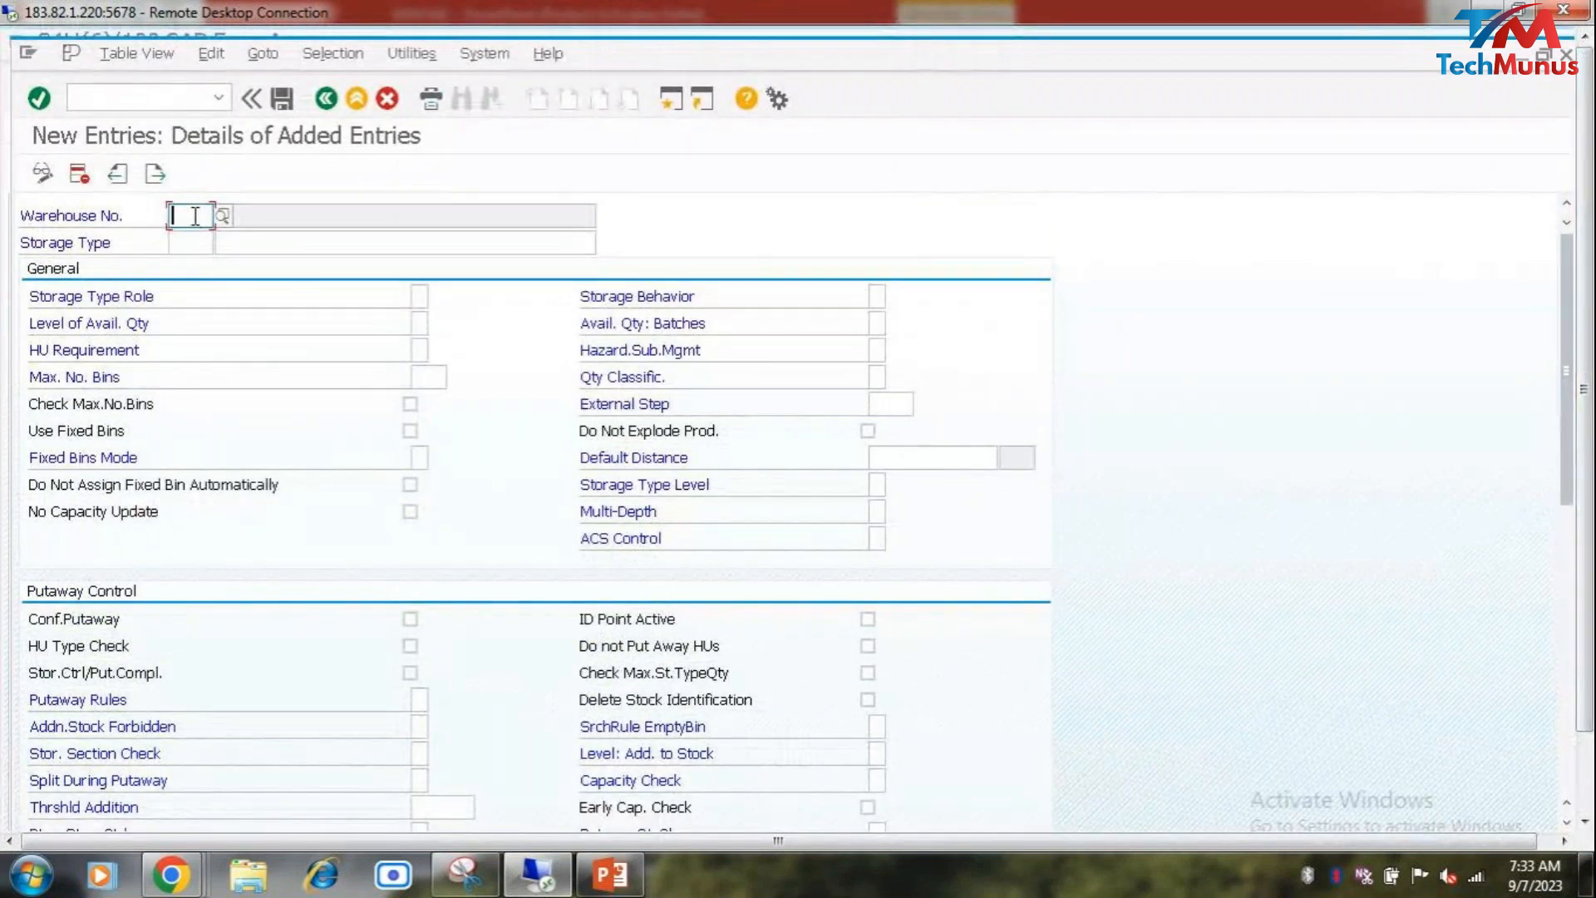
{"action": "type", "text": "SEWH"}
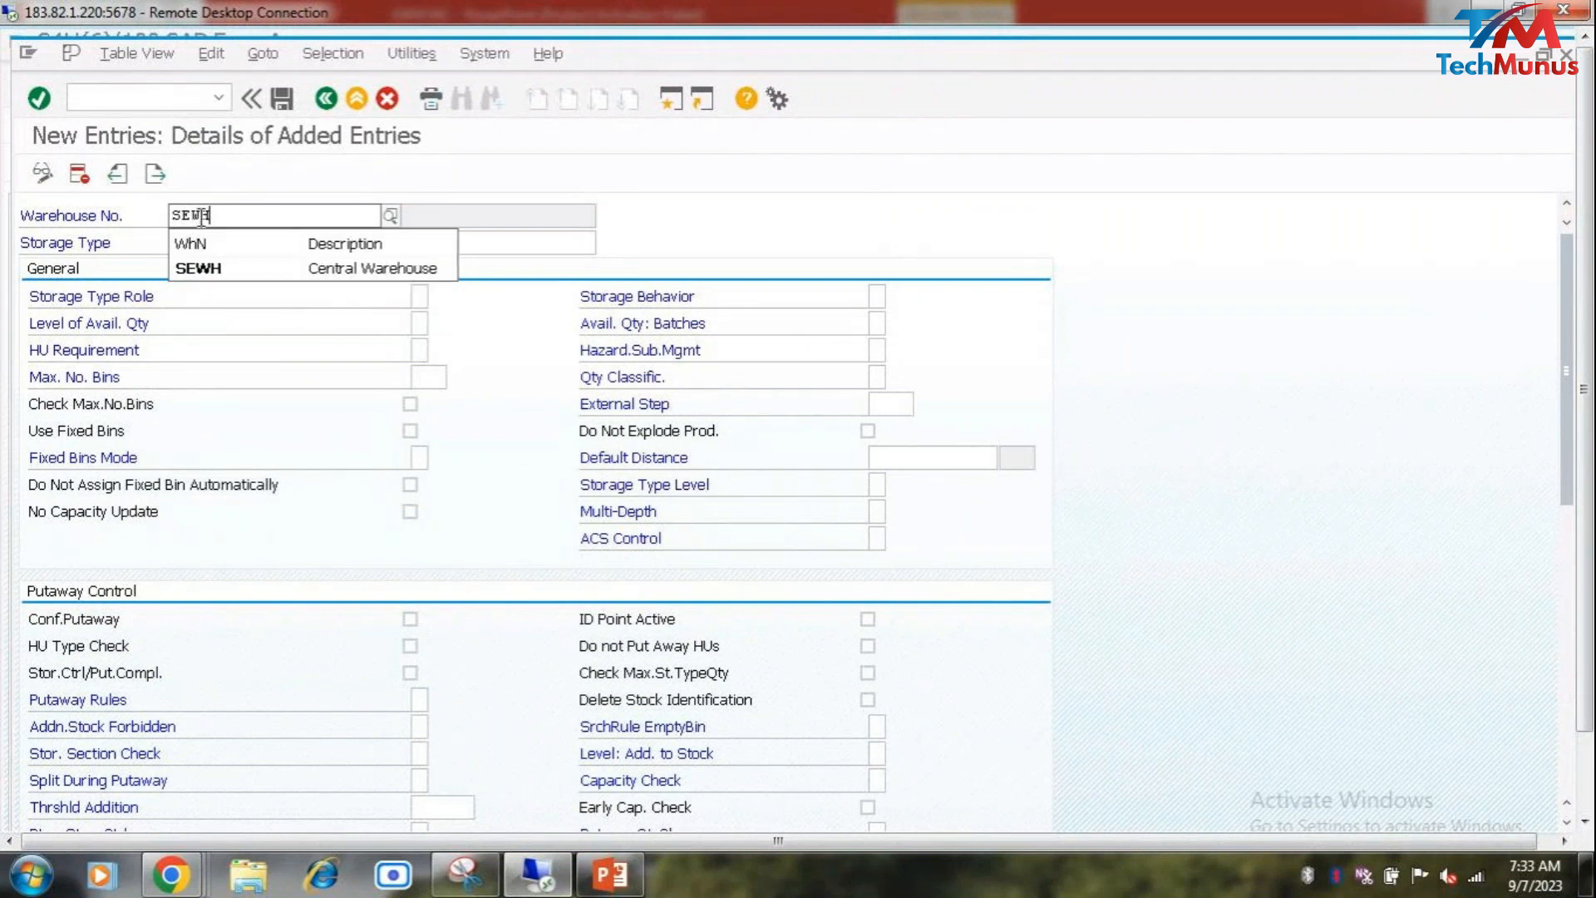
{"action": "left_click", "coordinate": [206, 278]}
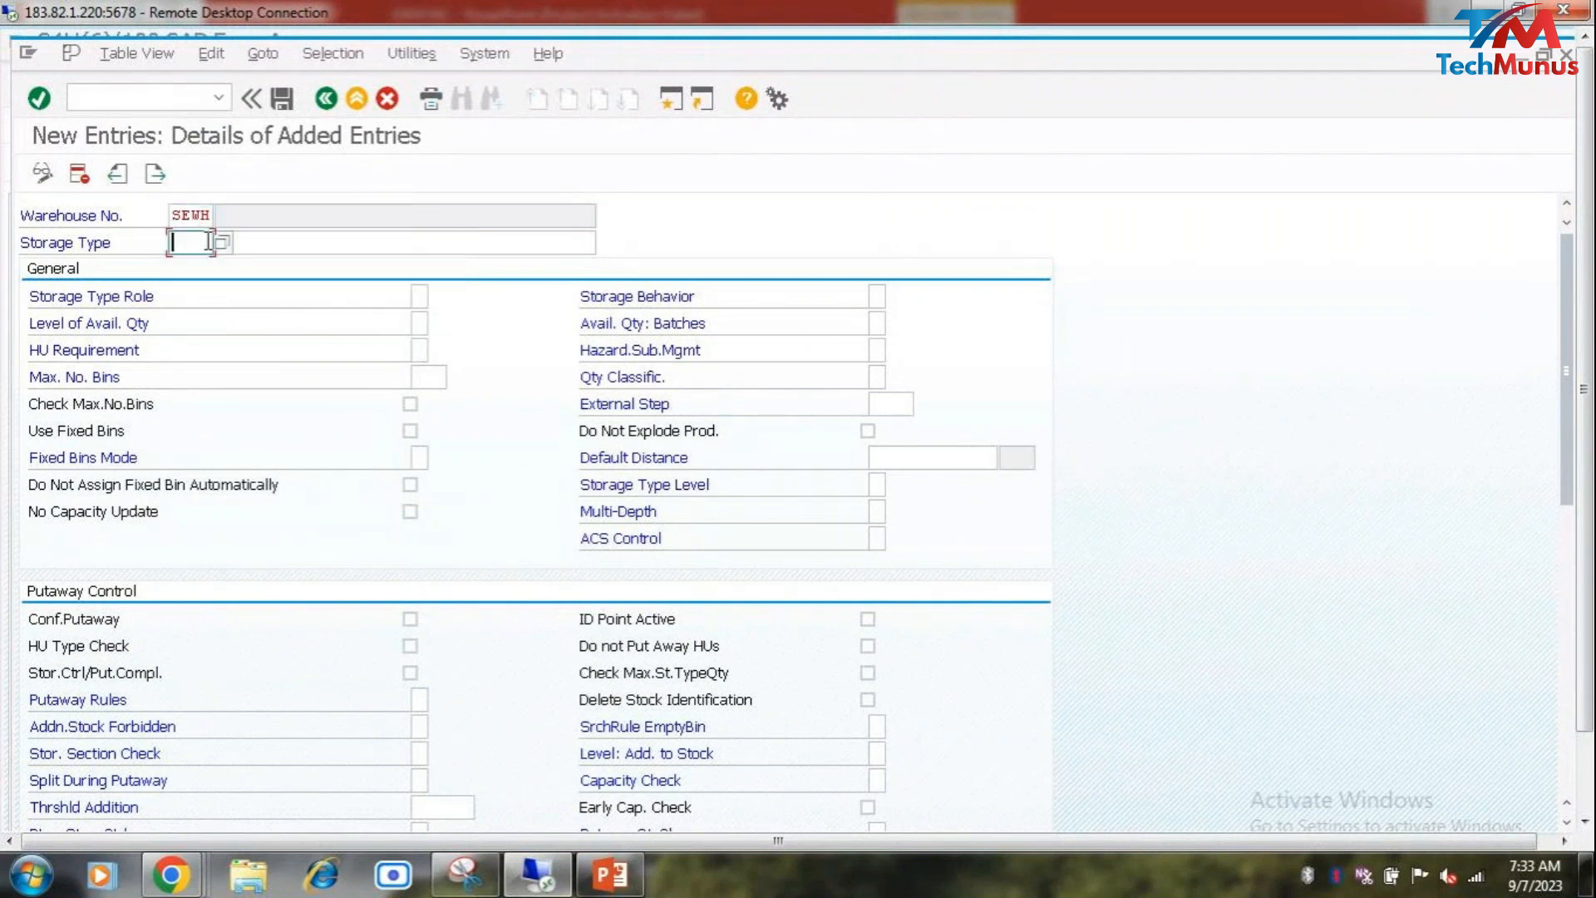
{"action": "left_click", "coordinate": [610, 875]}
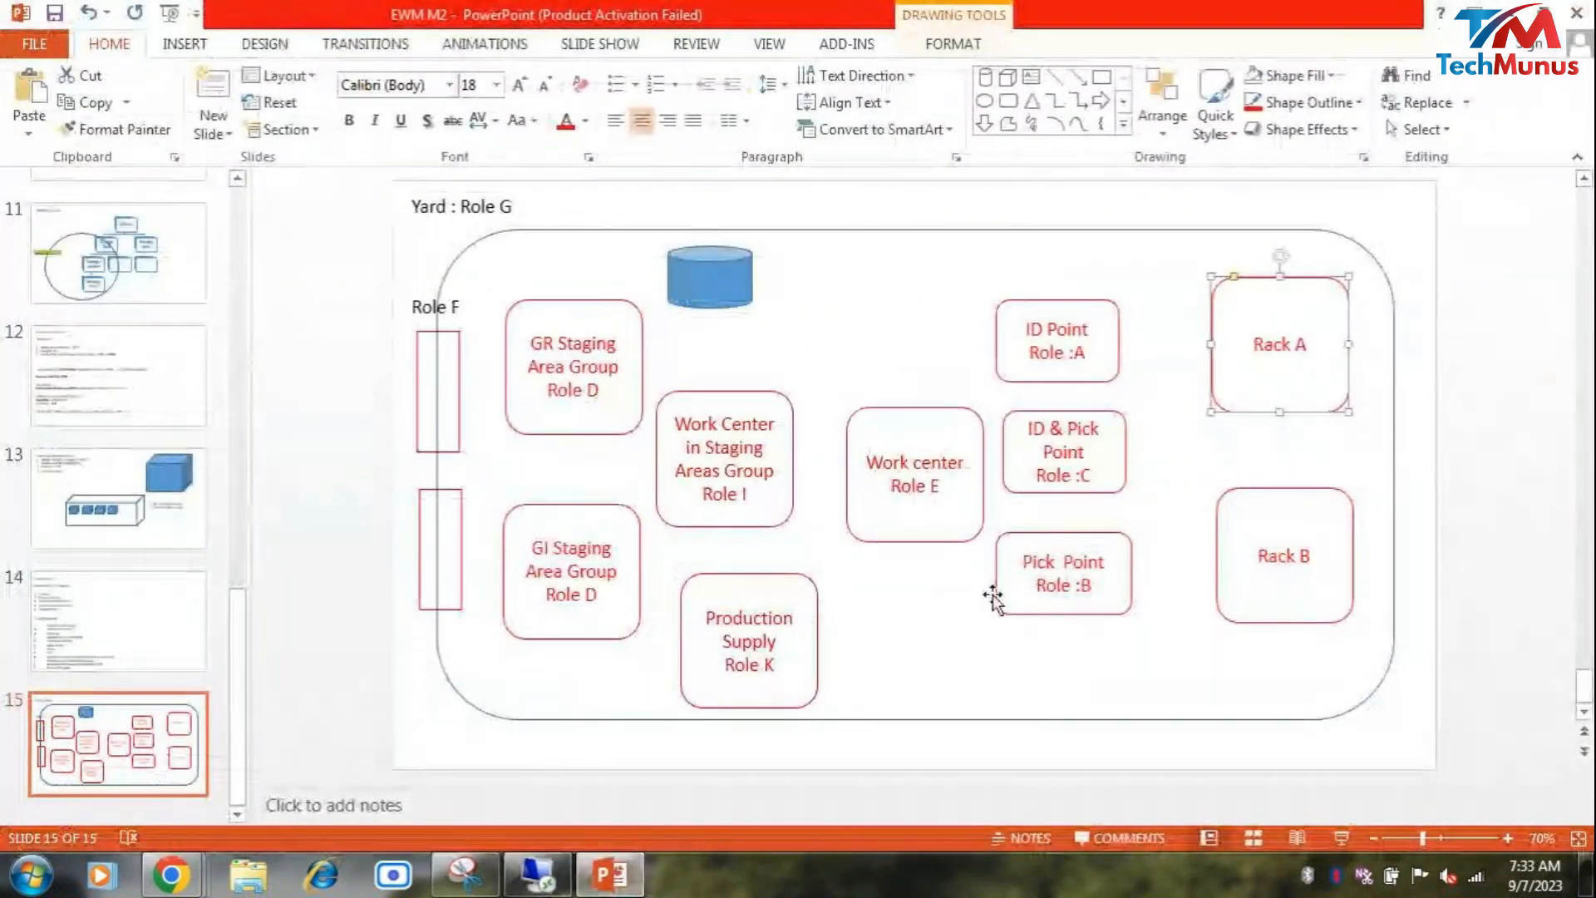
{"action": "key", "text": "alt+Tab"}
{"action": "type", "text": "SE01"}
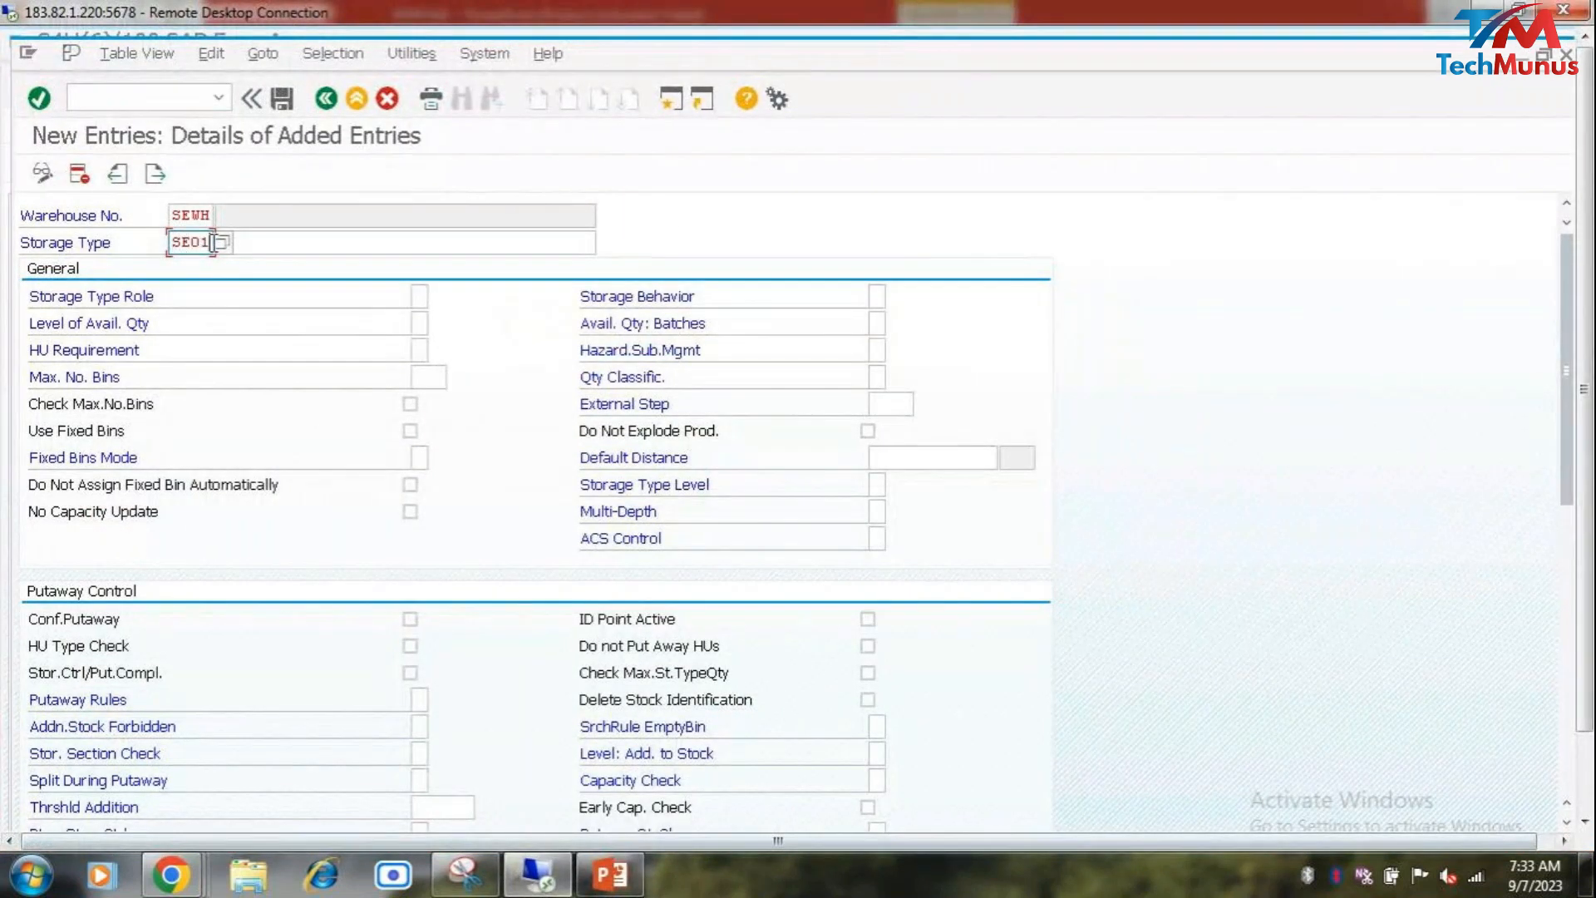
Step: Describe storage type SE01 as "Rack Storage Type for SEWH", adapting the suggested AUWH description
{"action": "left_click", "coordinate": [277, 247]}
{"action": "type", "text": "Rac"}
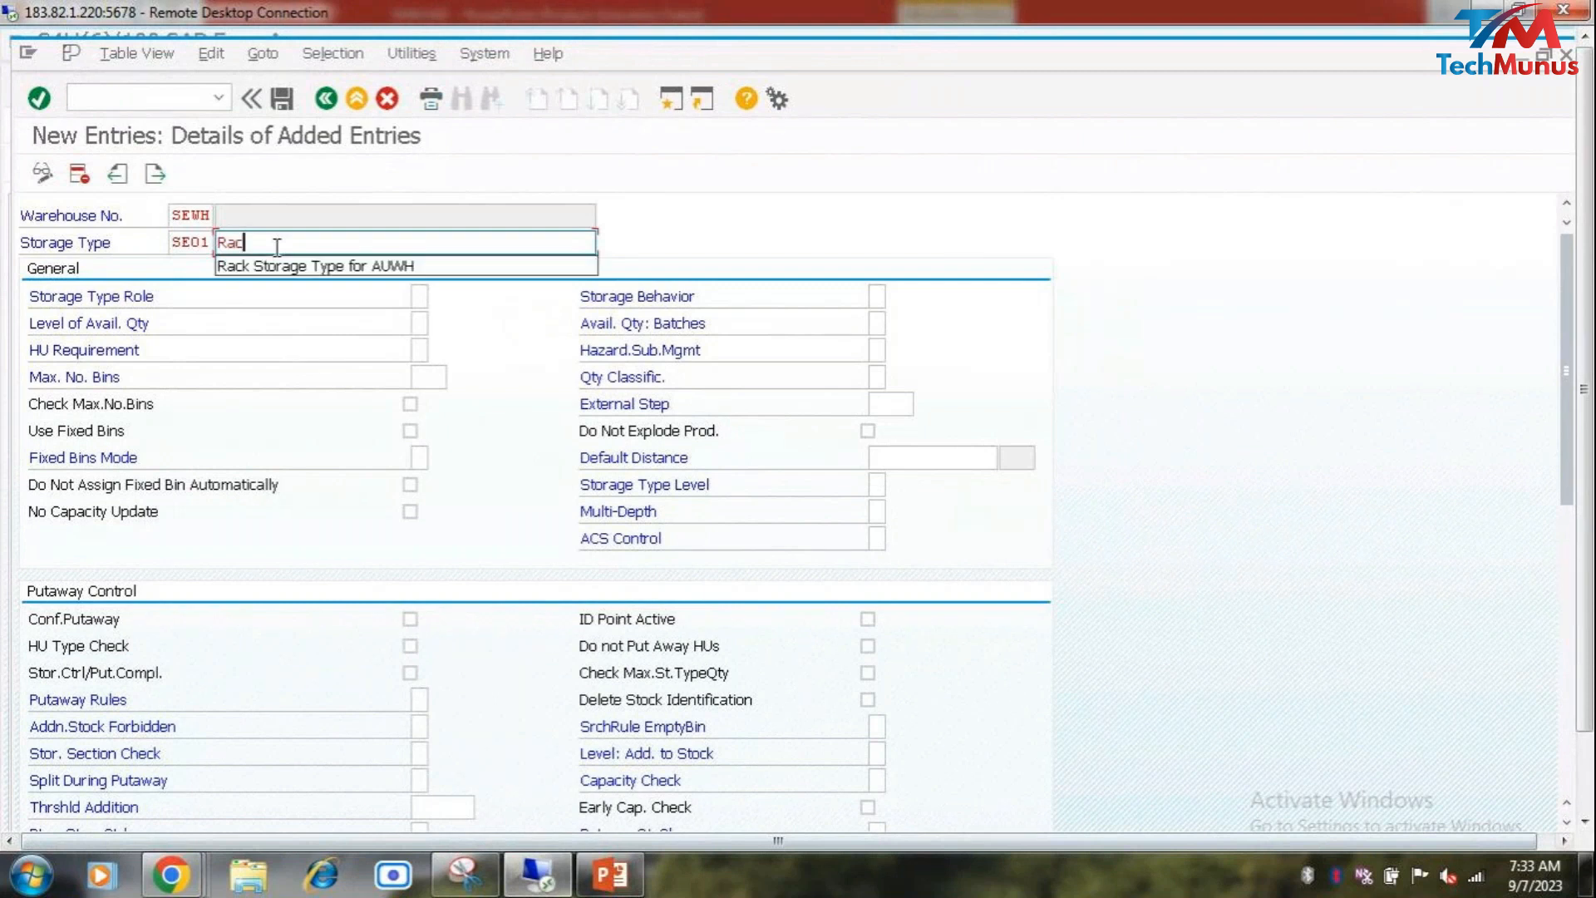
{"action": "key", "text": "Down"}
{"action": "key", "text": "Return"}
{"action": "key", "text": "BackSpace"}
{"action": "key", "text": "BackSpace"}
{"action": "key", "text": "BackSpace"}
{"action": "key", "text": "BackSpace"}
{"action": "type", "text": "SEWH"}
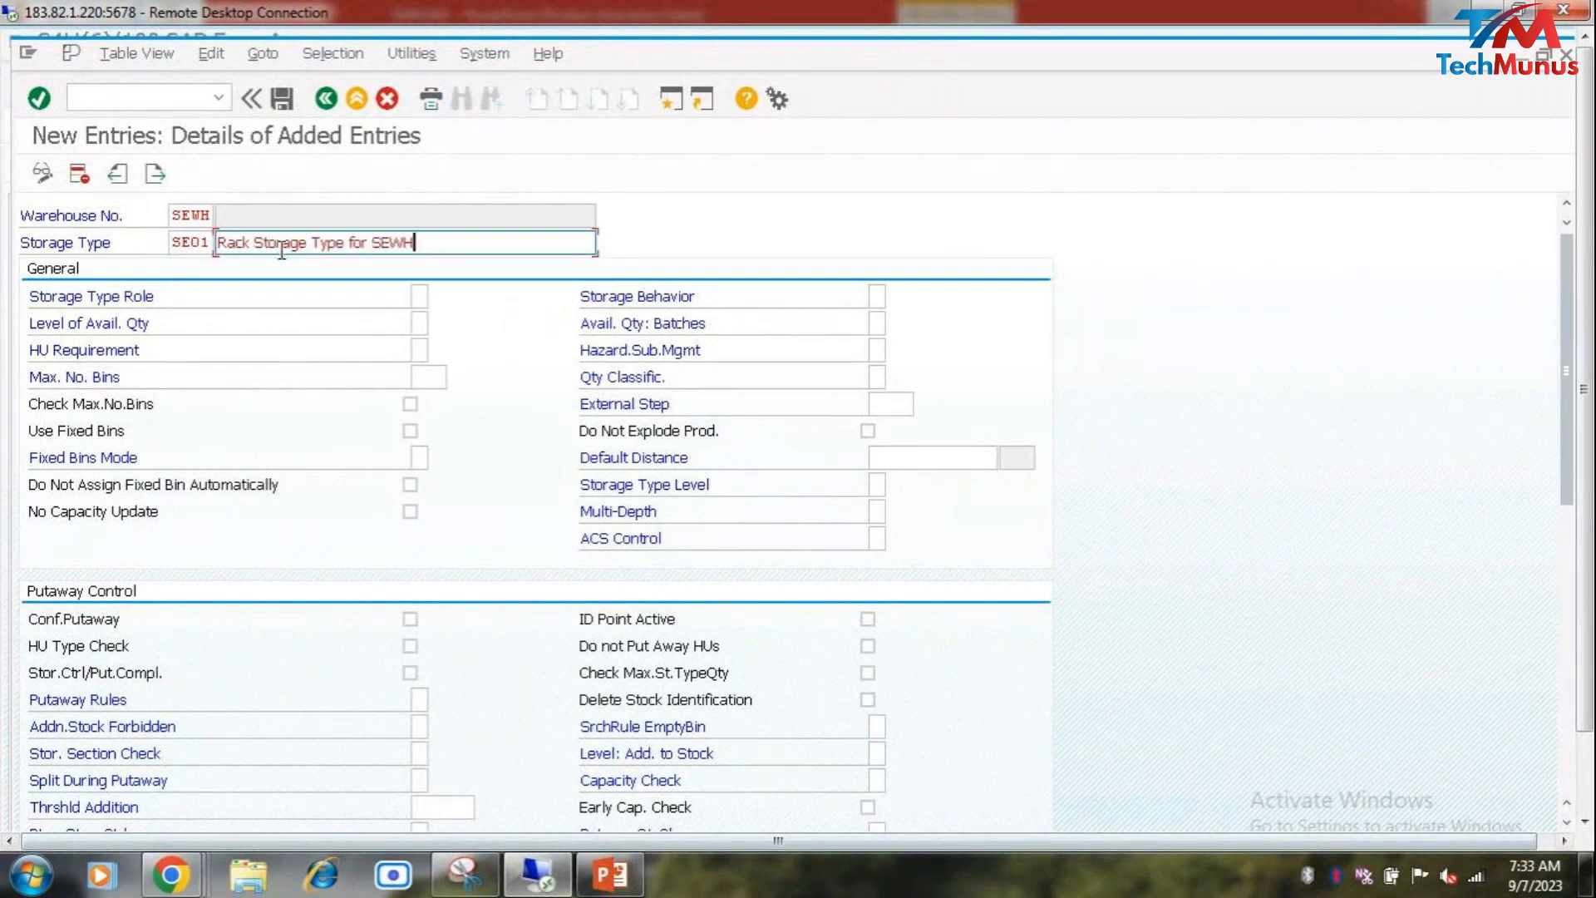
Step: Check the storage type role options, keep the blank Standard Storage Type role, and enable Conf.Putaway for storage type SE01
{"action": "left_click", "coordinate": [416, 305]}
{"action": "left_click", "coordinate": [442, 303]}
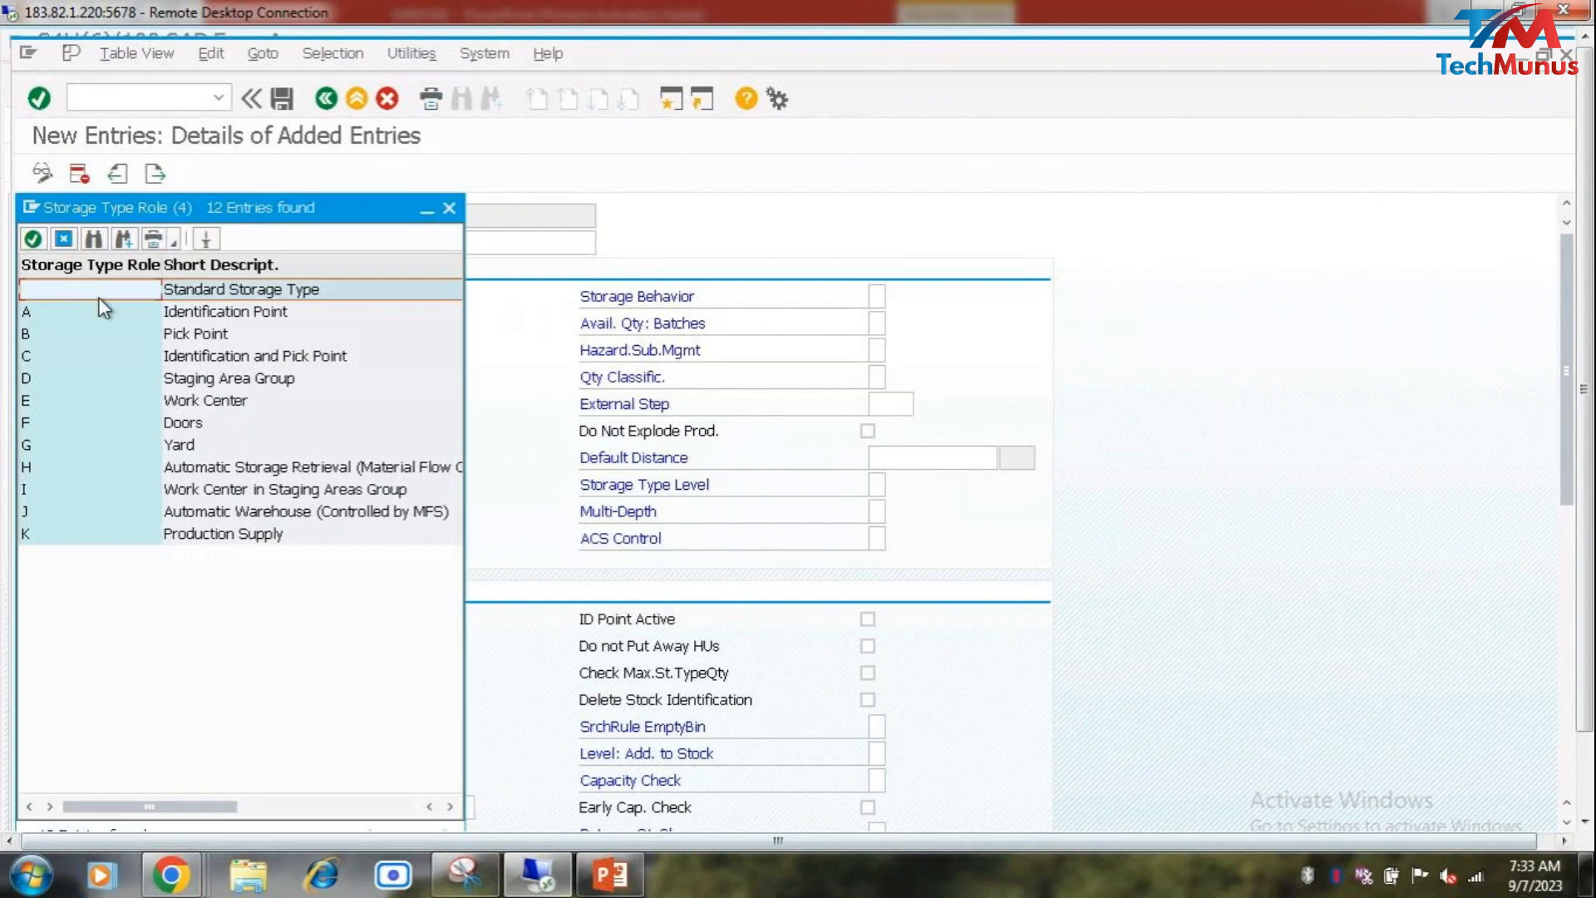
{"action": "left_click", "coordinate": [448, 209]}
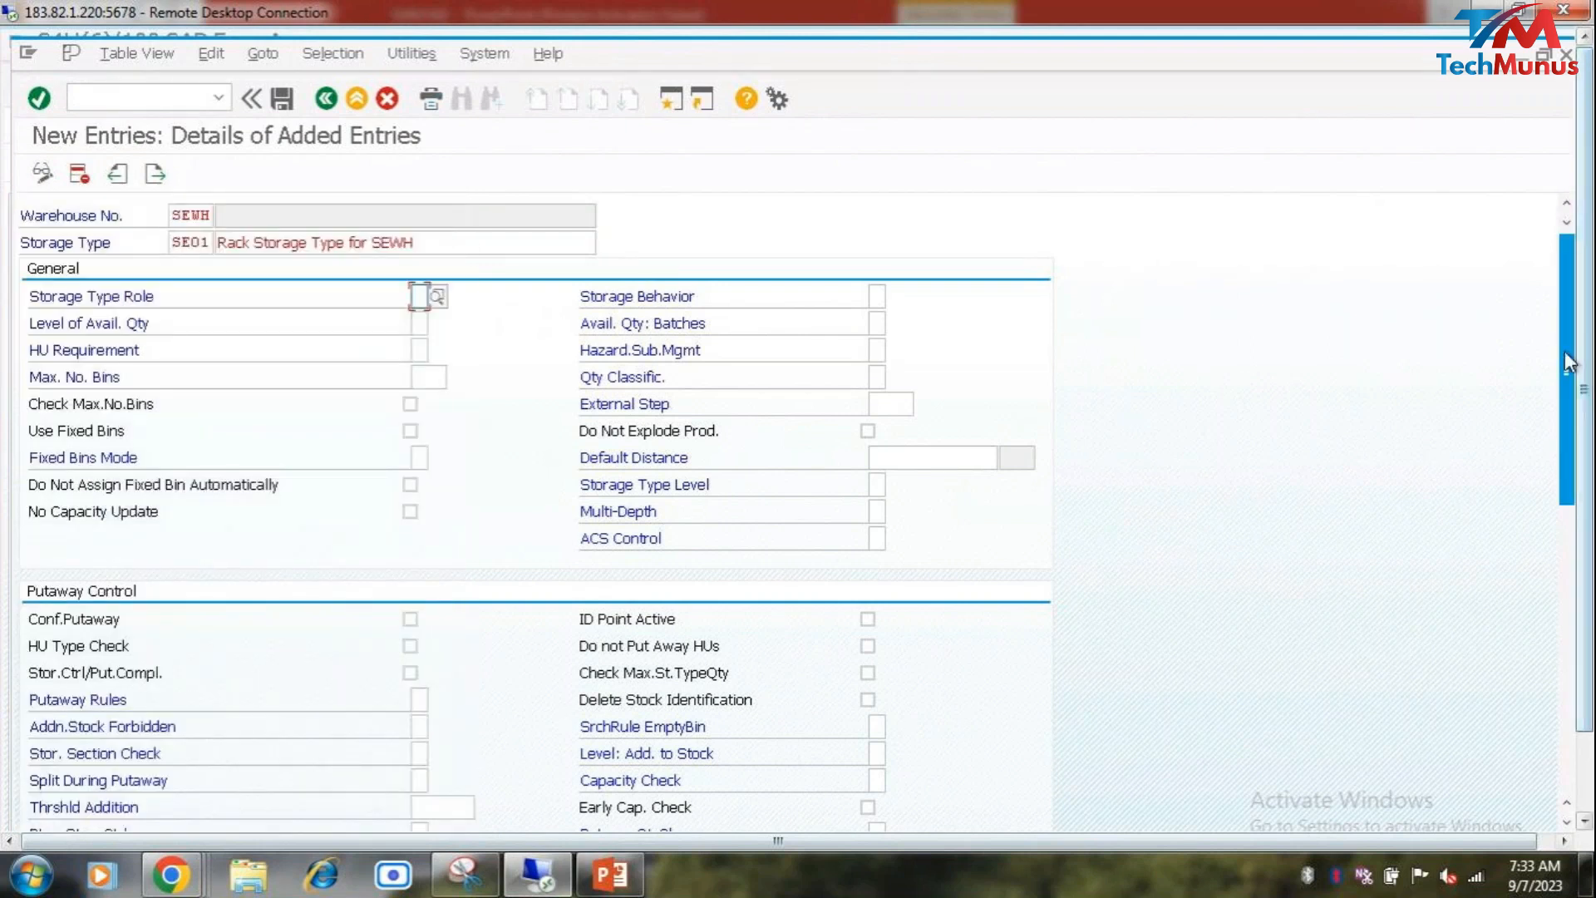
{"action": "scroll", "coordinate": [1566, 370], "scroll_direction": "down", "scroll_amount": 5}
{"action": "left_click", "coordinate": [410, 342]}
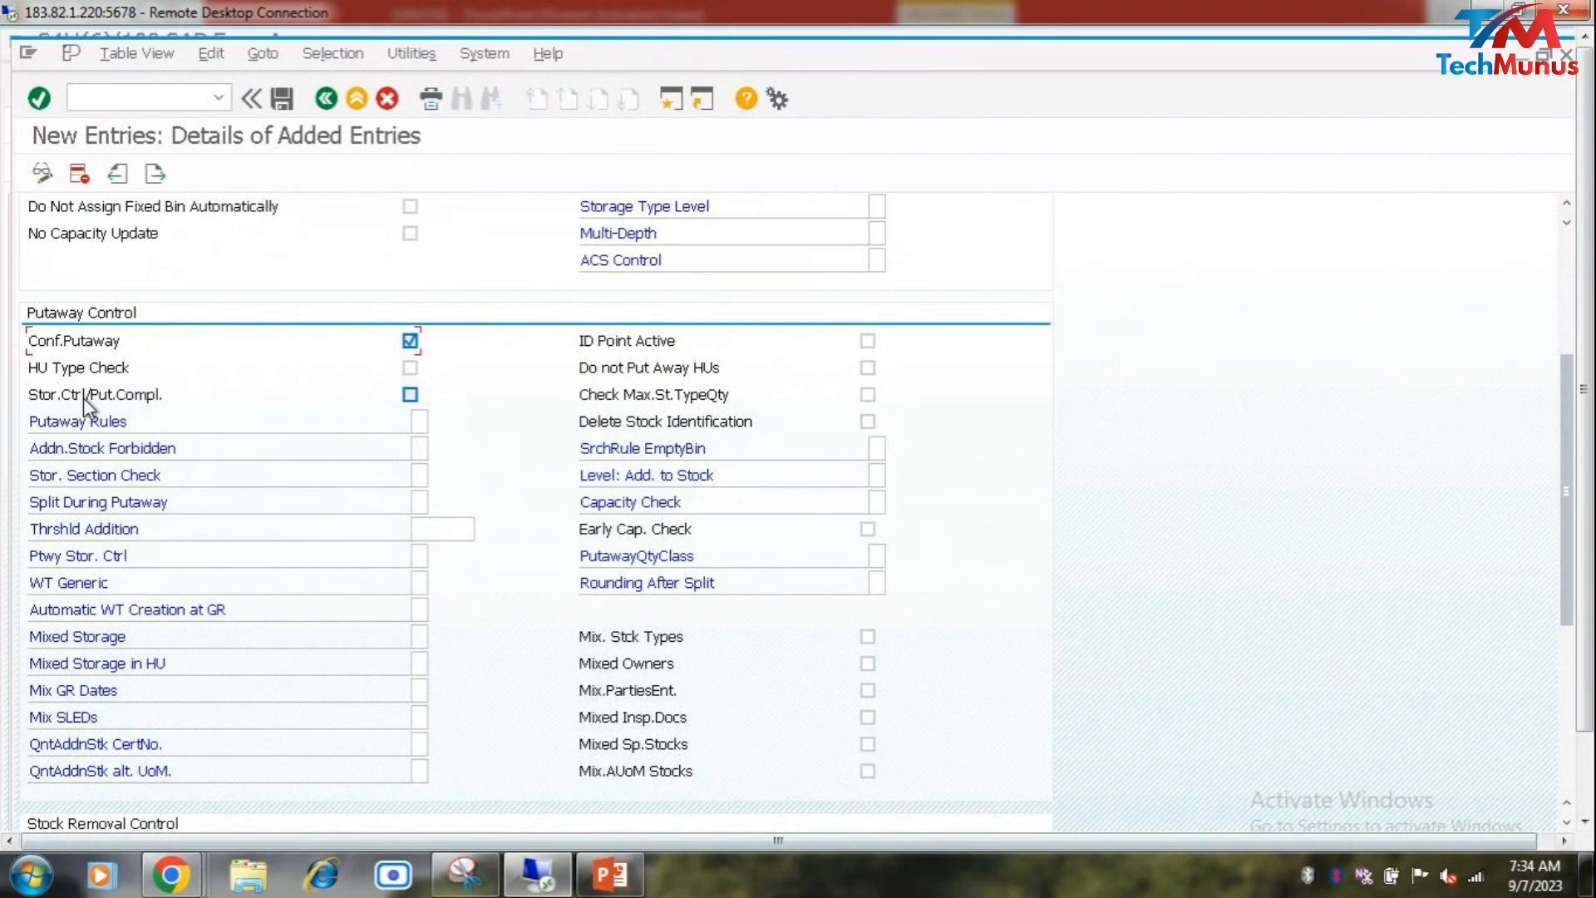
Step: Open the field help for Stor.Ctrl/Put.Compl., and move the blue cylinder onto Rack A on the PowerPoint layout slide
{"action": "left_click", "coordinate": [410, 395]}
{"action": "left_click", "coordinate": [126, 396]}
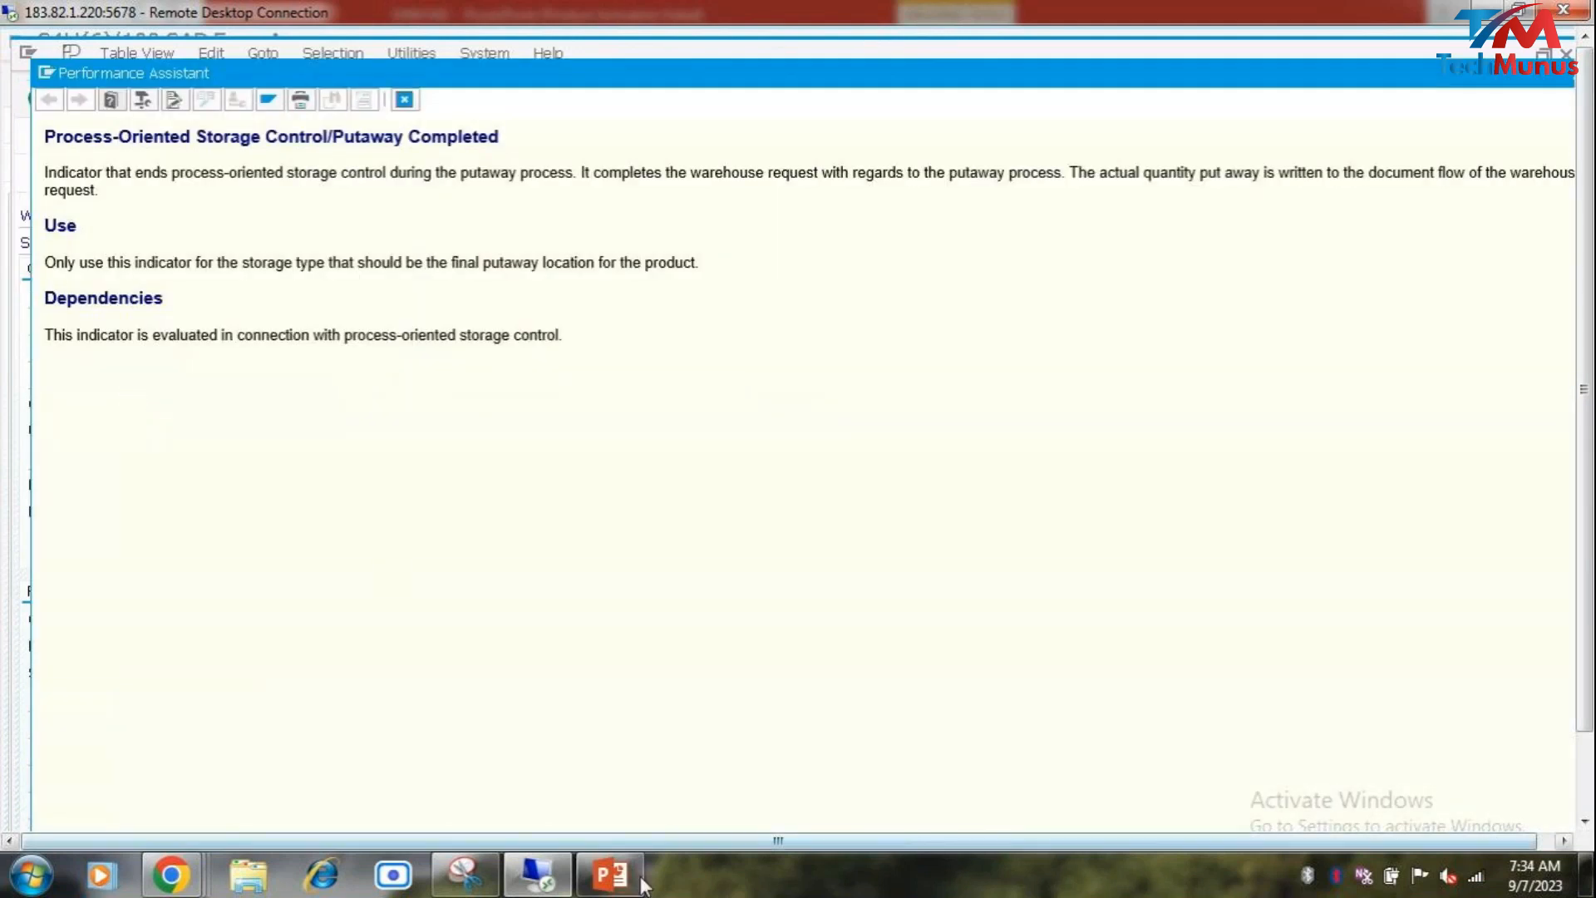
{"action": "mouse_move", "coordinate": [632, 883]}
{"action": "left_click", "coordinate": [611, 748]}
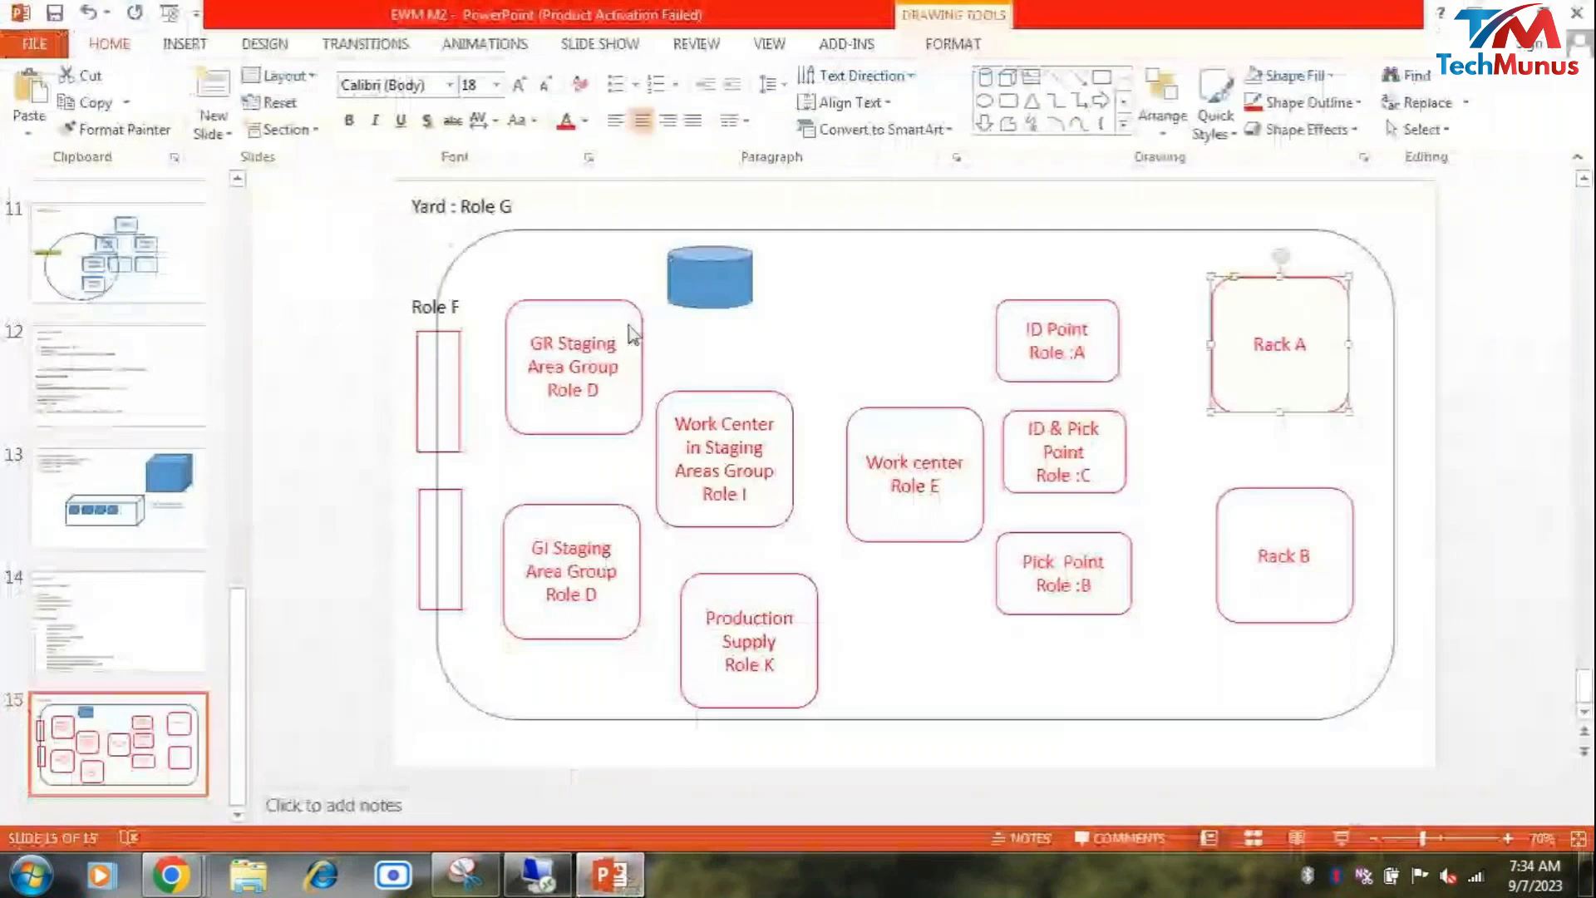
{"action": "left_click_drag", "start_coordinate": [691, 293], "coordinate": [1279, 316]}
Step: Return to SAP, read the Stor.Ctrl/Put.Compl. help on its meaning and use, close it and enable that indicator
{"action": "key", "text": "alt+Tab"}
{"action": "left_click_drag", "start_coordinate": [98, 138], "coordinate": [266, 156]}
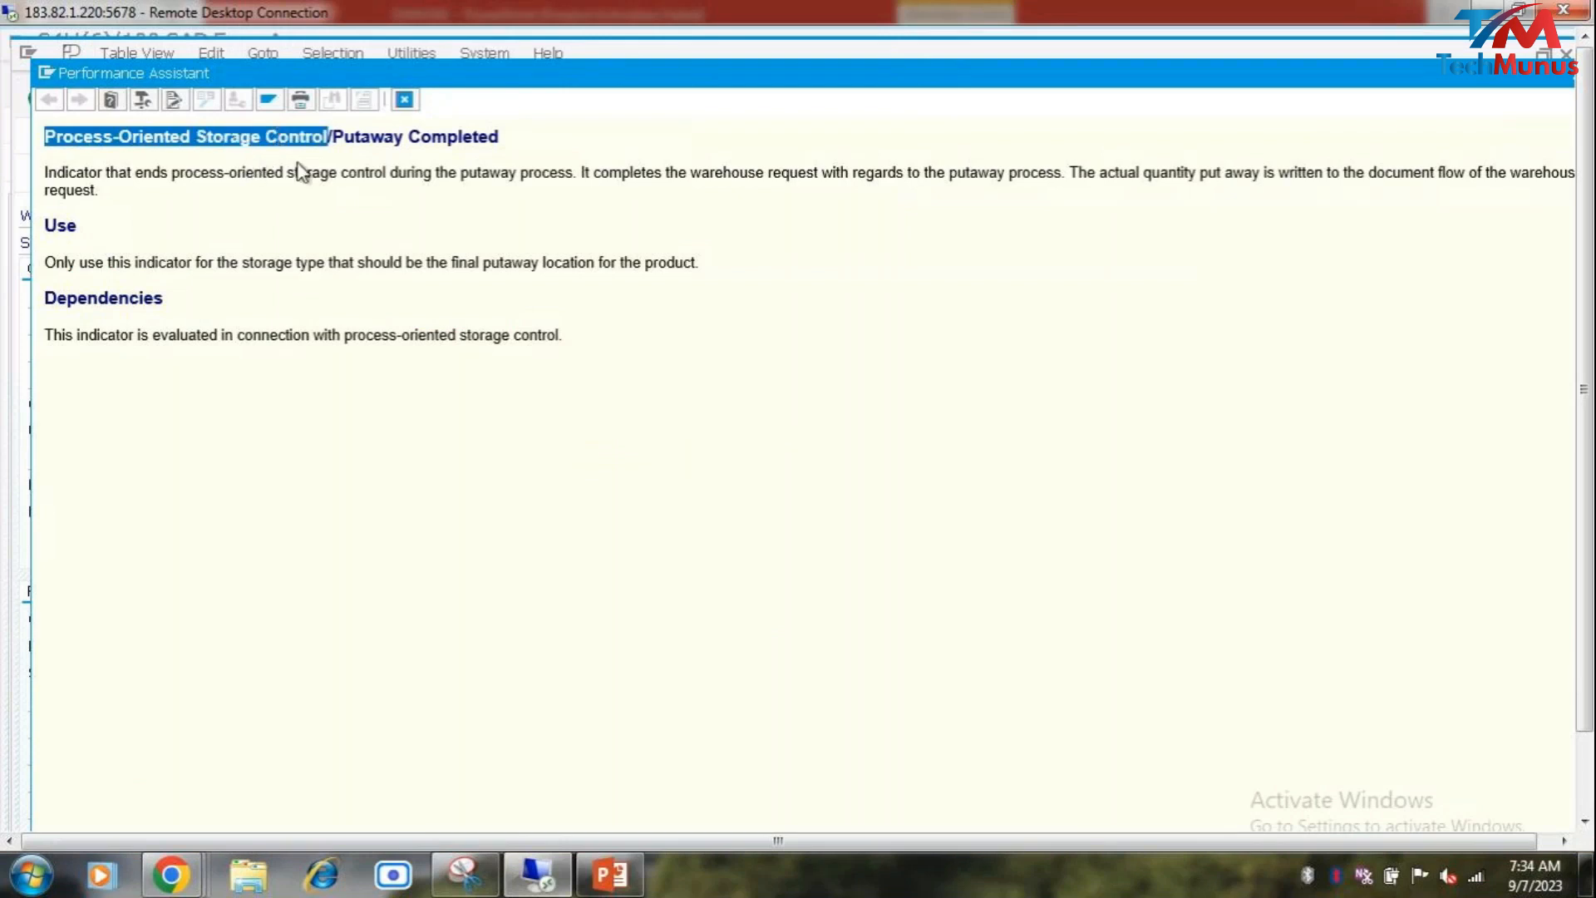
{"action": "left_click", "coordinate": [342, 174]}
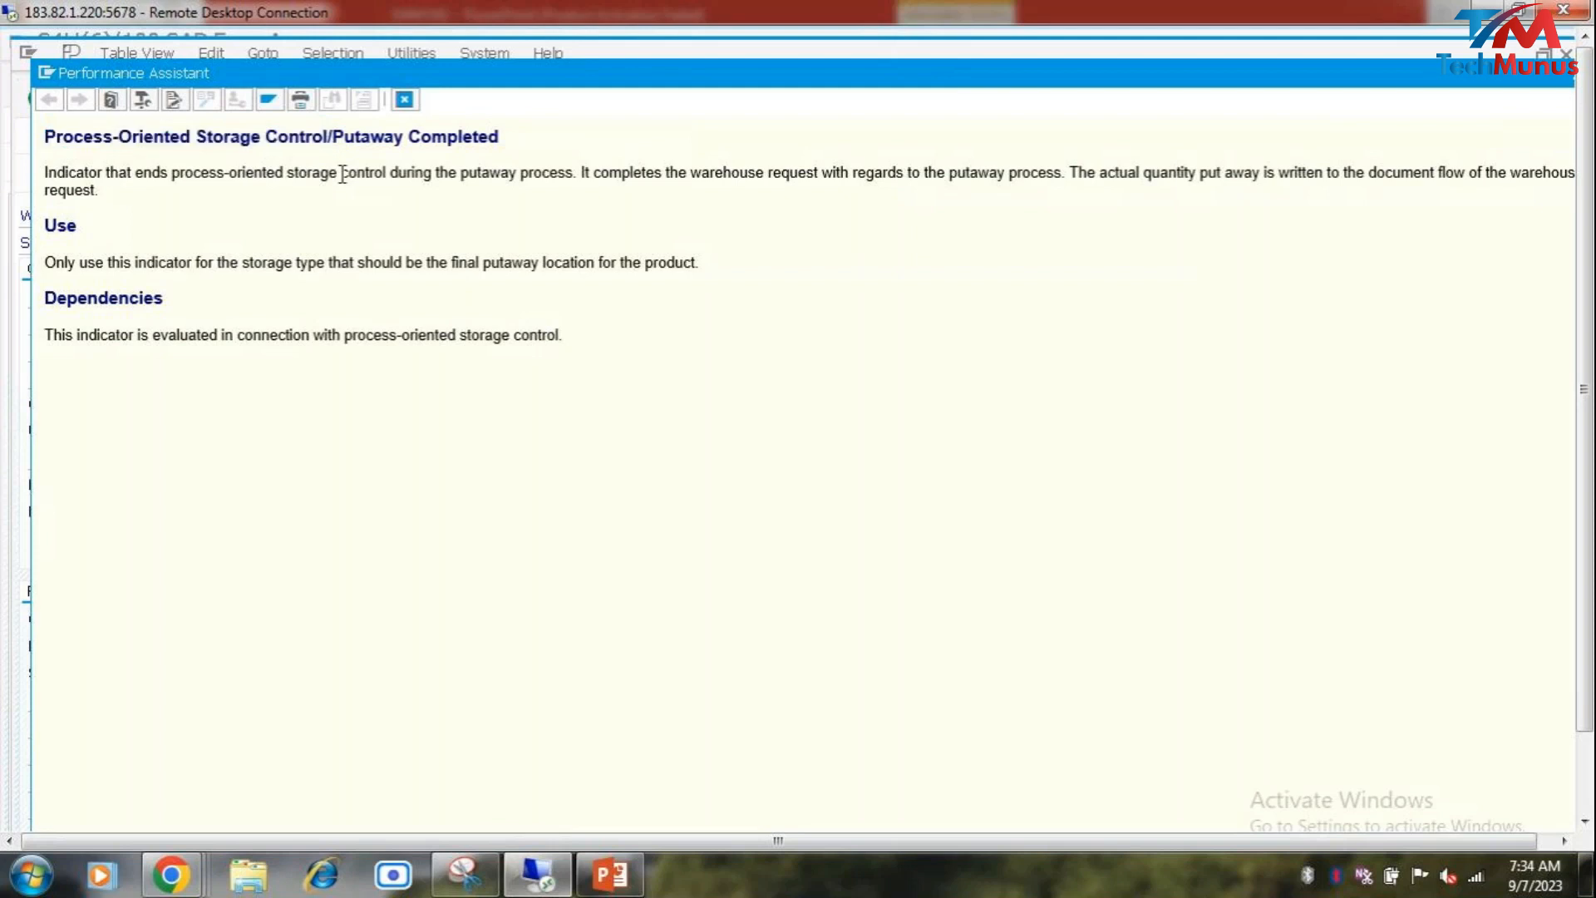
{"action": "left_click_drag", "start_coordinate": [73, 173], "coordinate": [242, 177]}
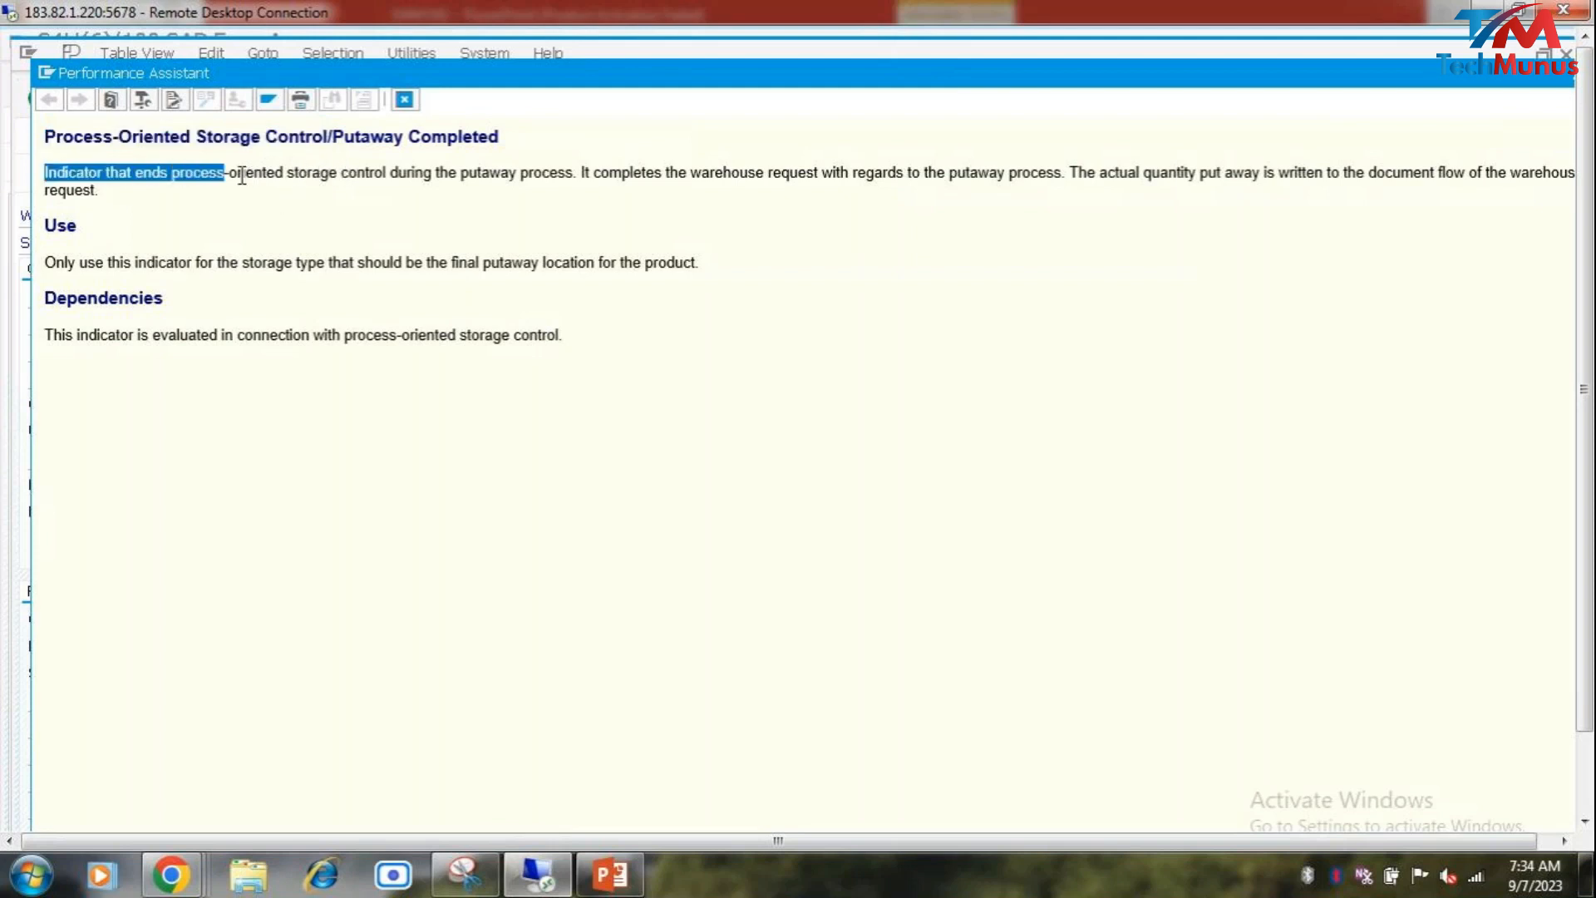
{"action": "left_click", "coordinate": [462, 174]}
{"action": "left_click_drag", "start_coordinate": [462, 175], "coordinate": [1562, 184]}
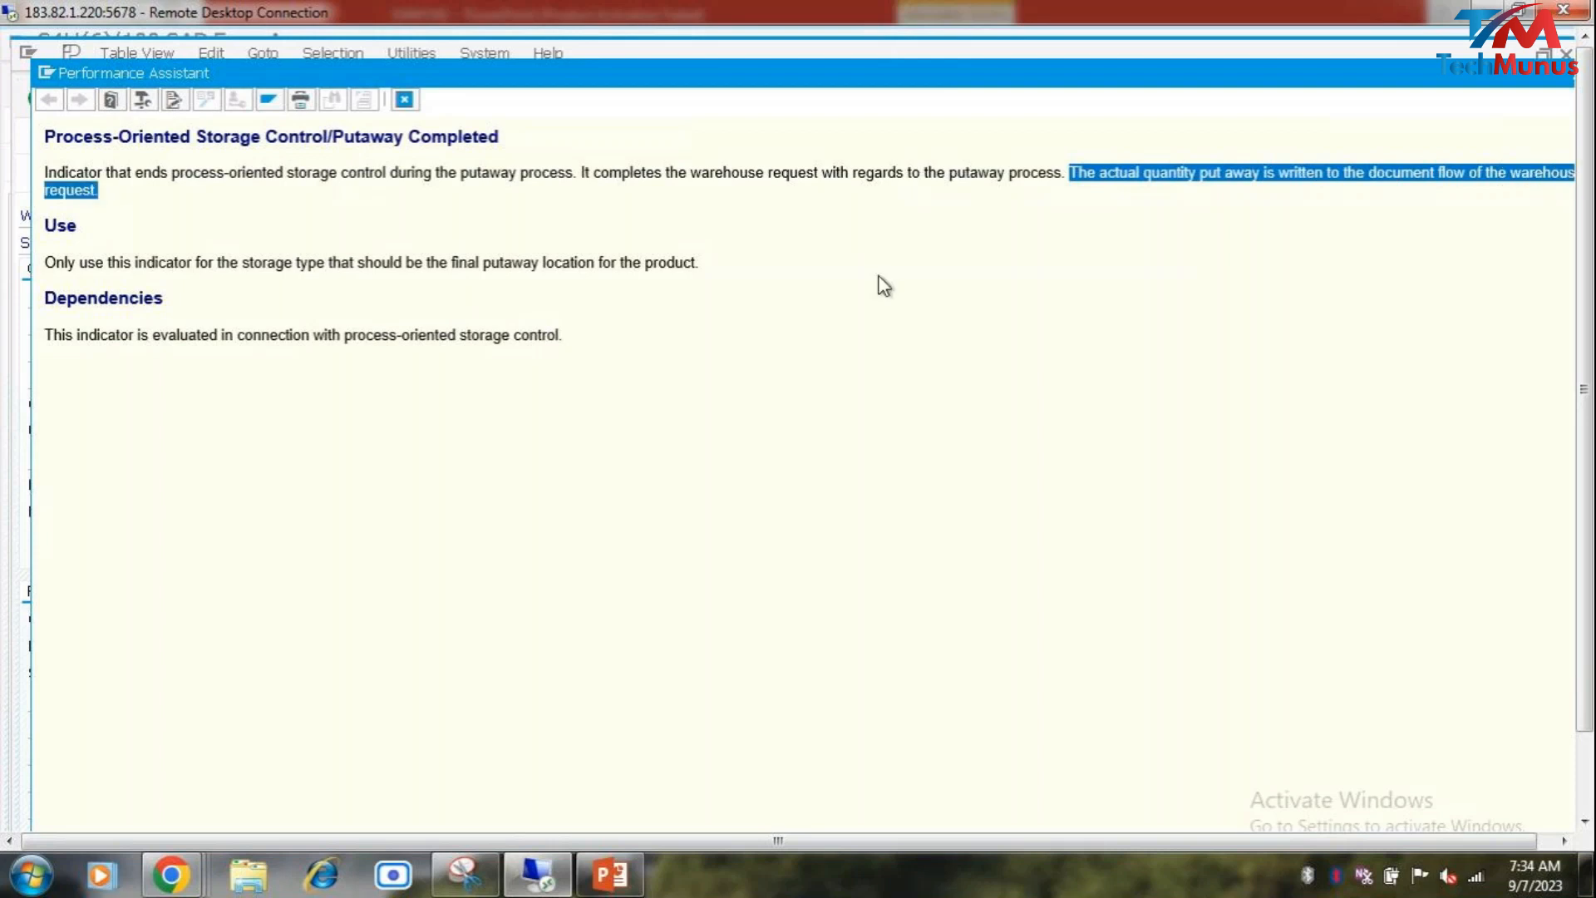
{"action": "left_click", "coordinate": [192, 273]}
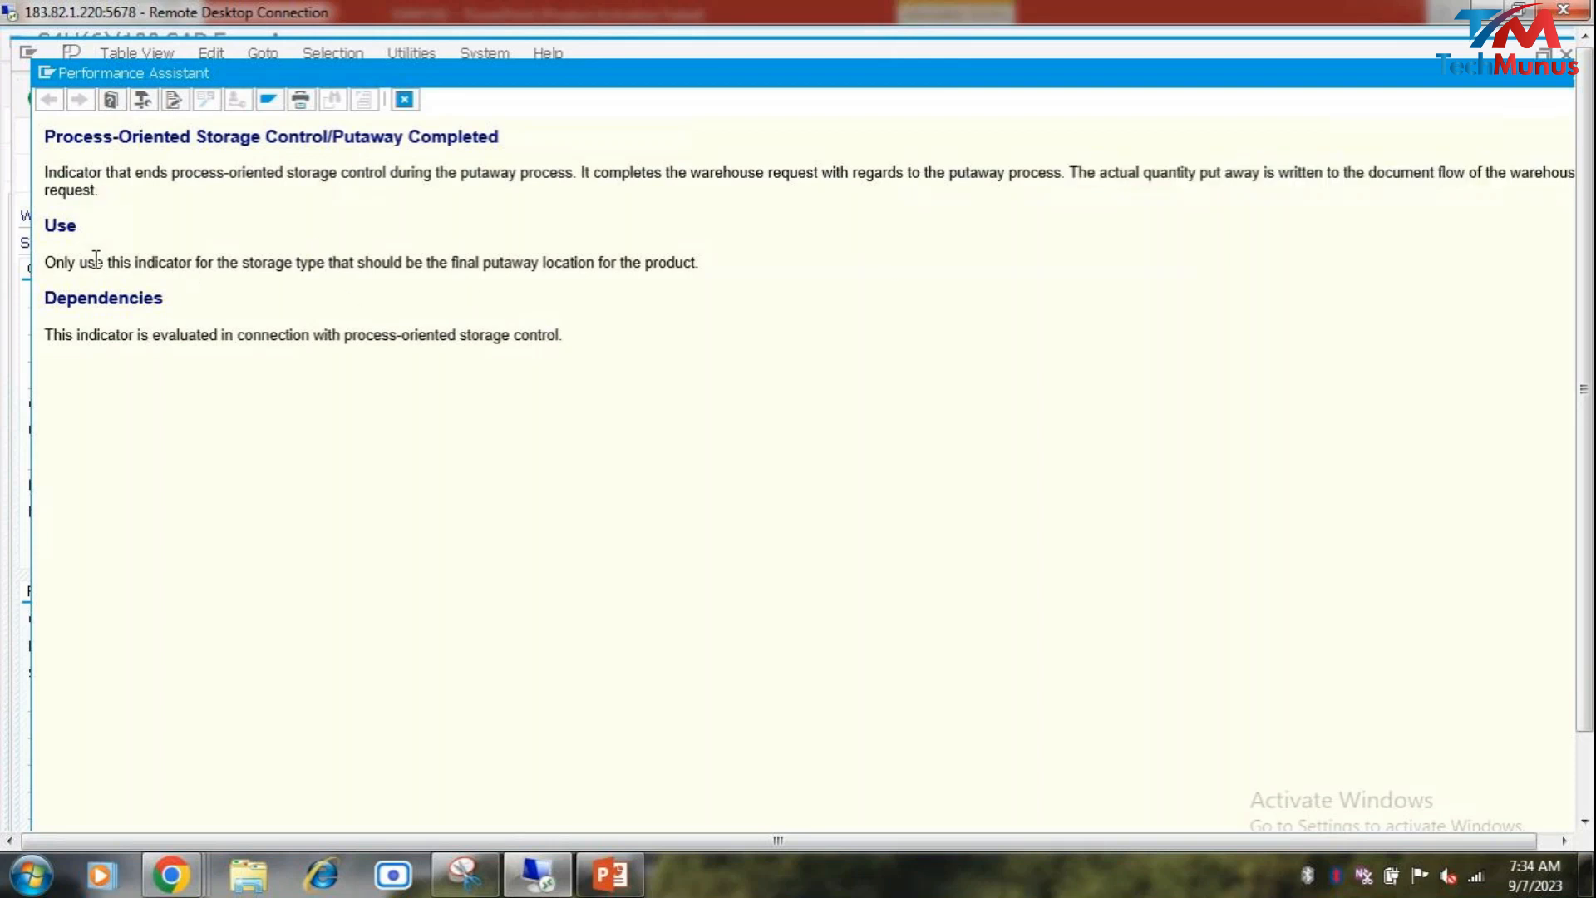
{"action": "left_click_drag", "start_coordinate": [331, 63], "coordinate": [804, 53]}
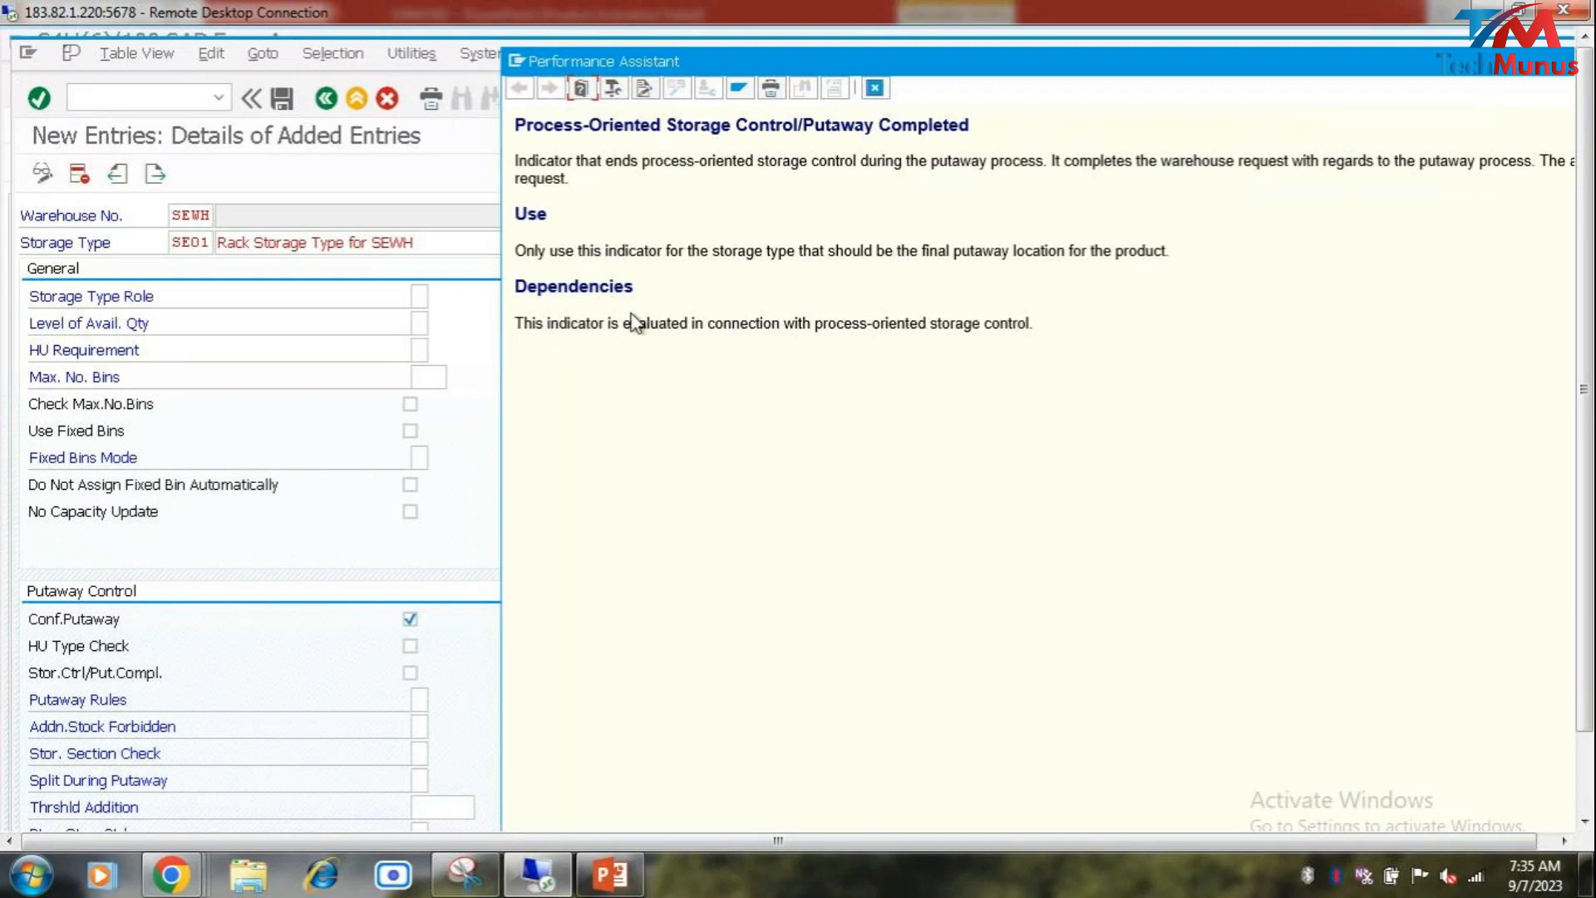
{"action": "left_click_drag", "start_coordinate": [516, 250], "coordinate": [605, 250]}
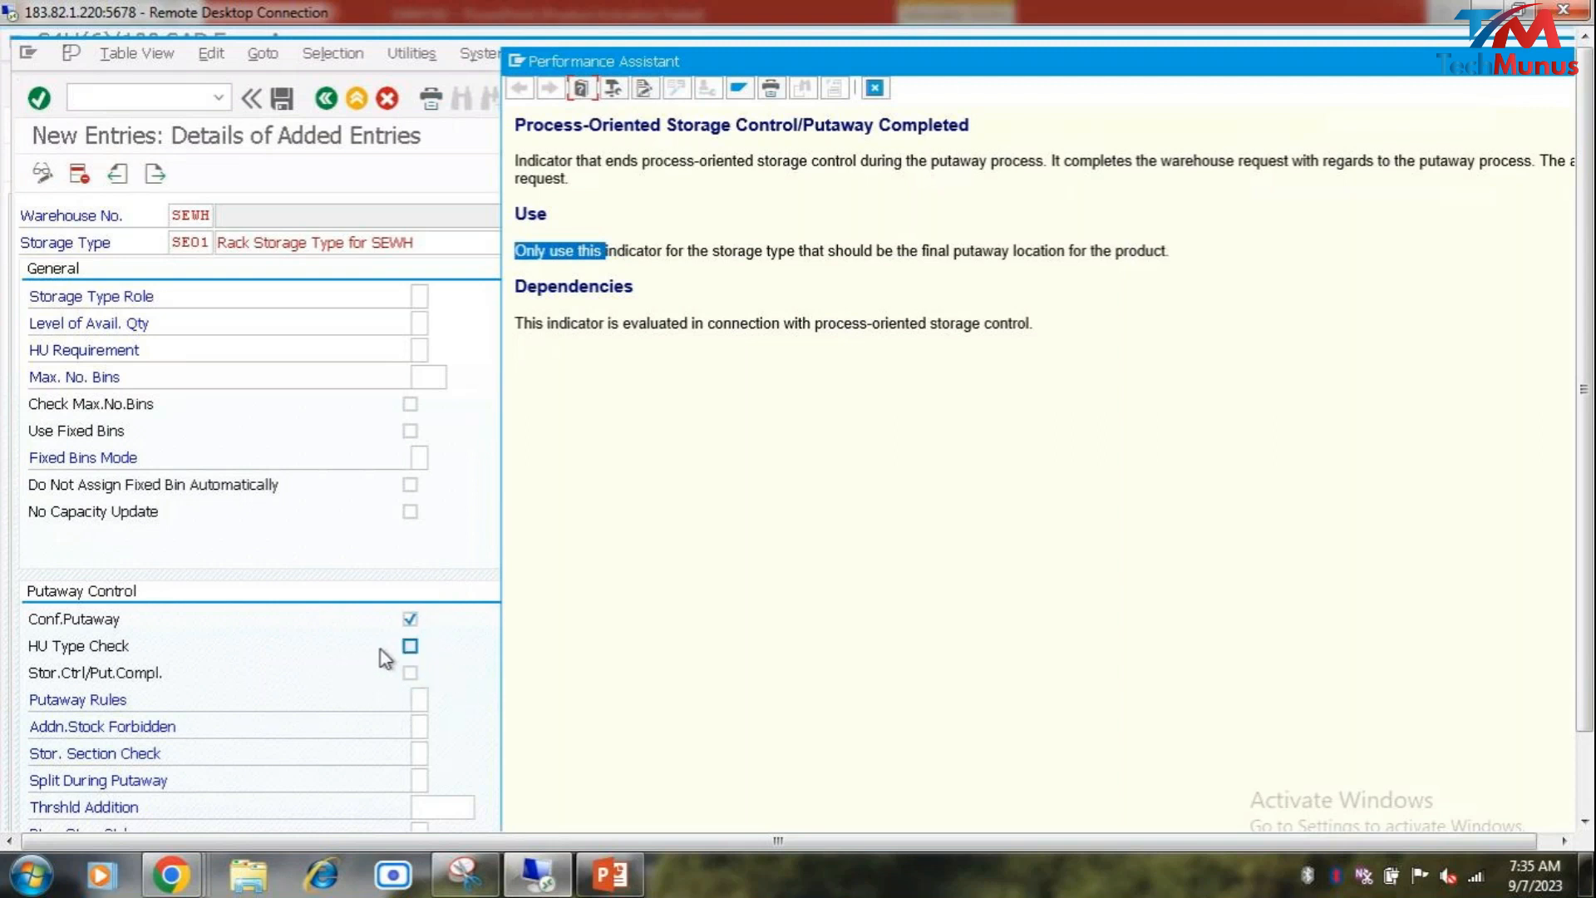
{"action": "left_click", "coordinate": [879, 87]}
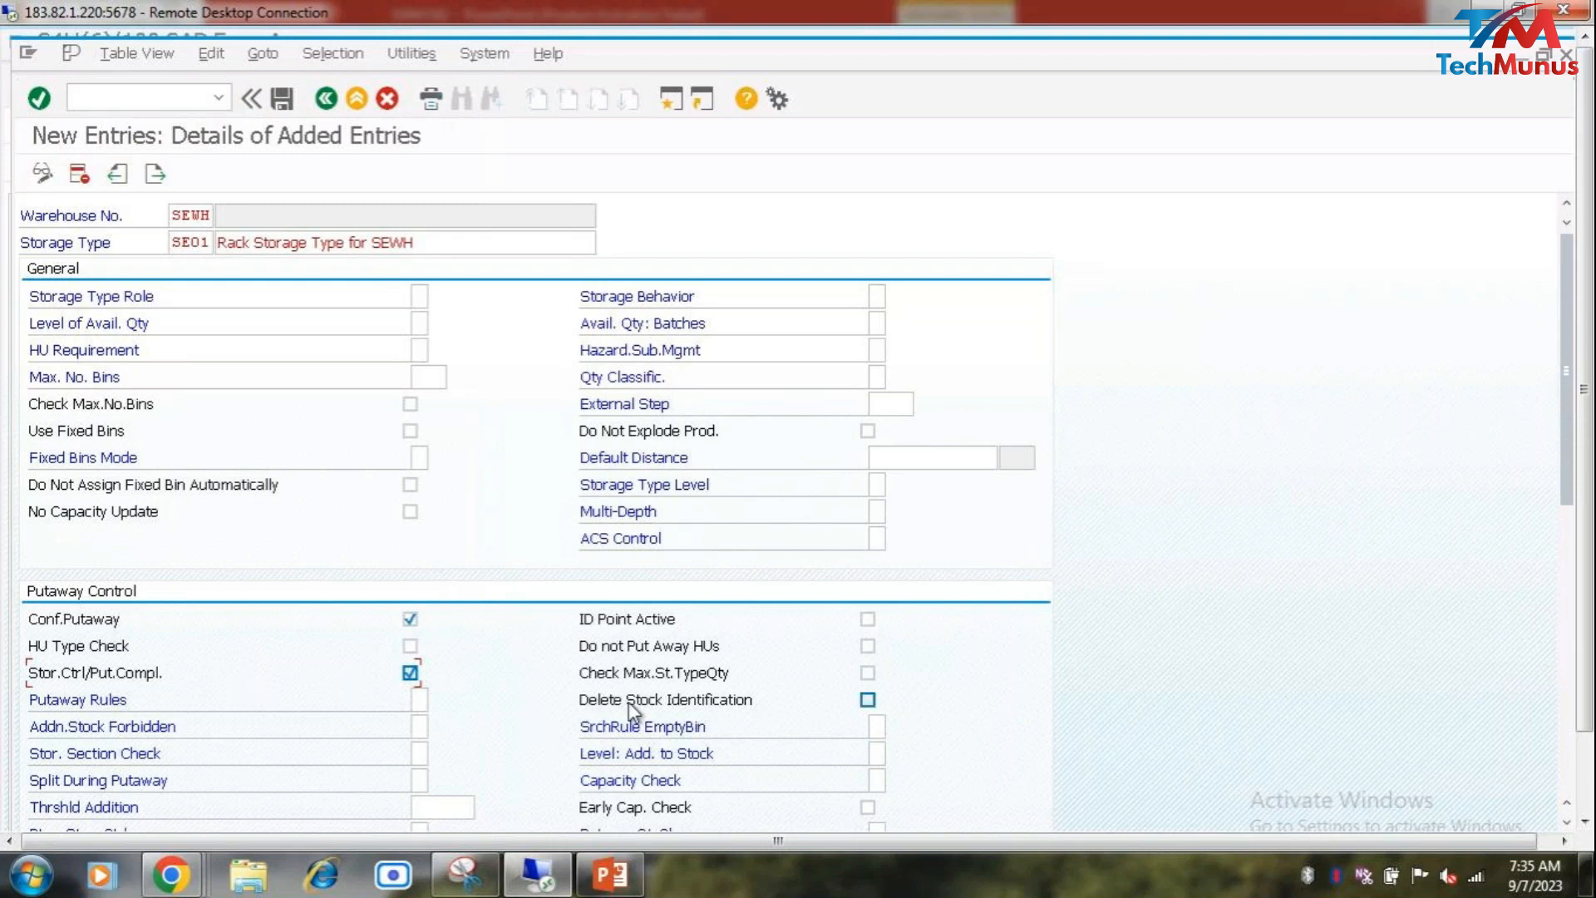
Step: Open the field help for Delete Stock Identification and read how the indicator applies to final and other storage types
{"action": "left_click", "coordinate": [673, 701]}
{"action": "key", "text": "F1"}
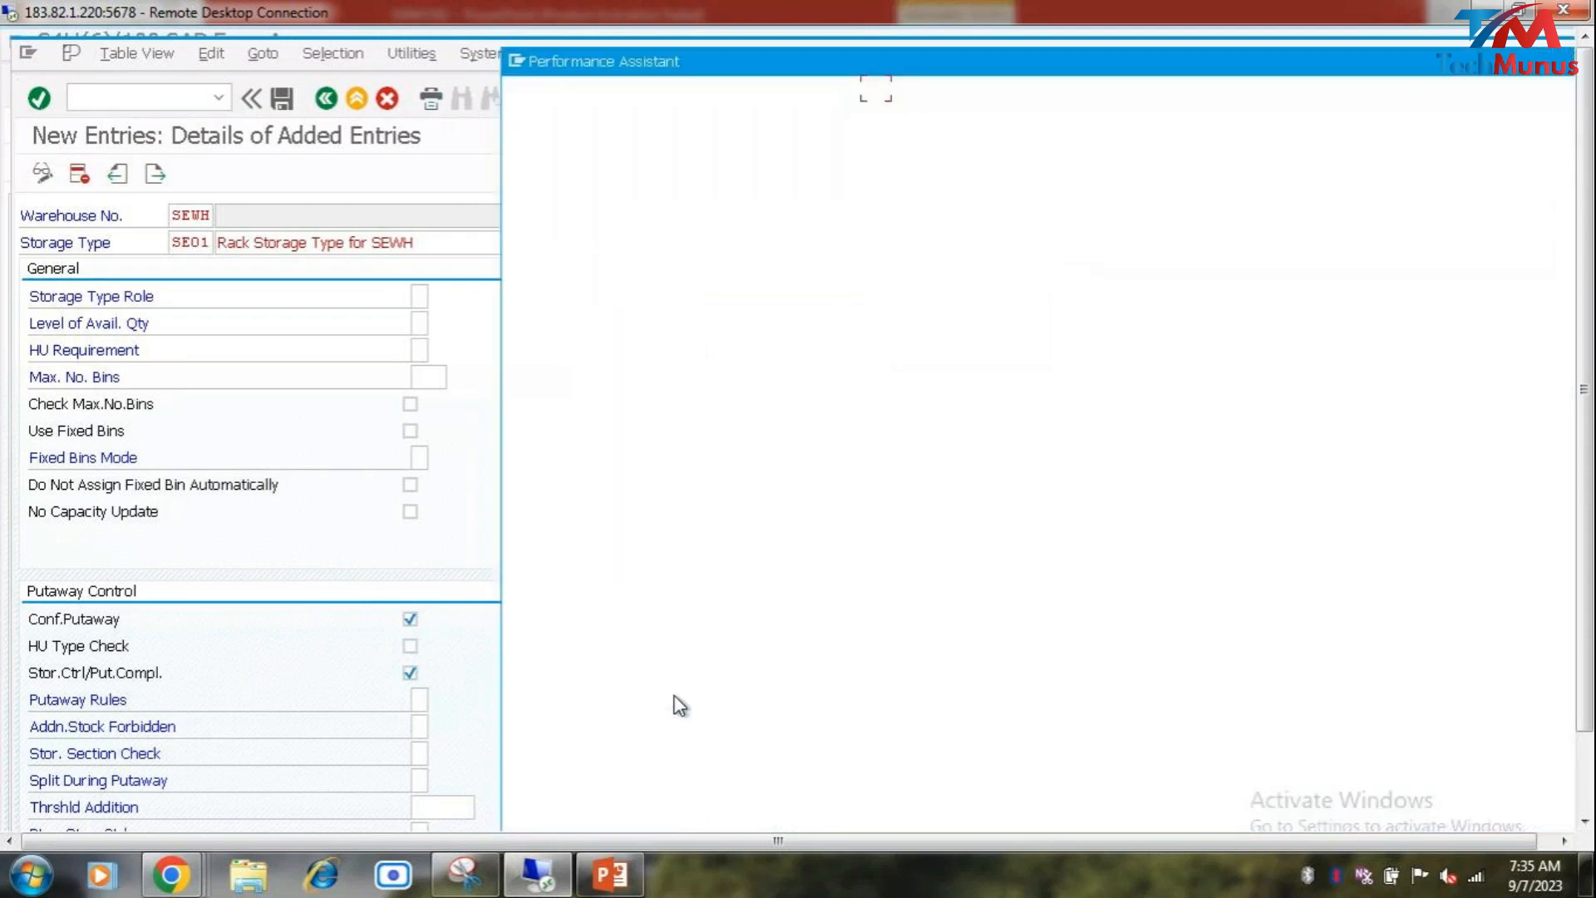
{"action": "left_click_drag", "start_coordinate": [502, 274], "coordinate": [274, 276]}
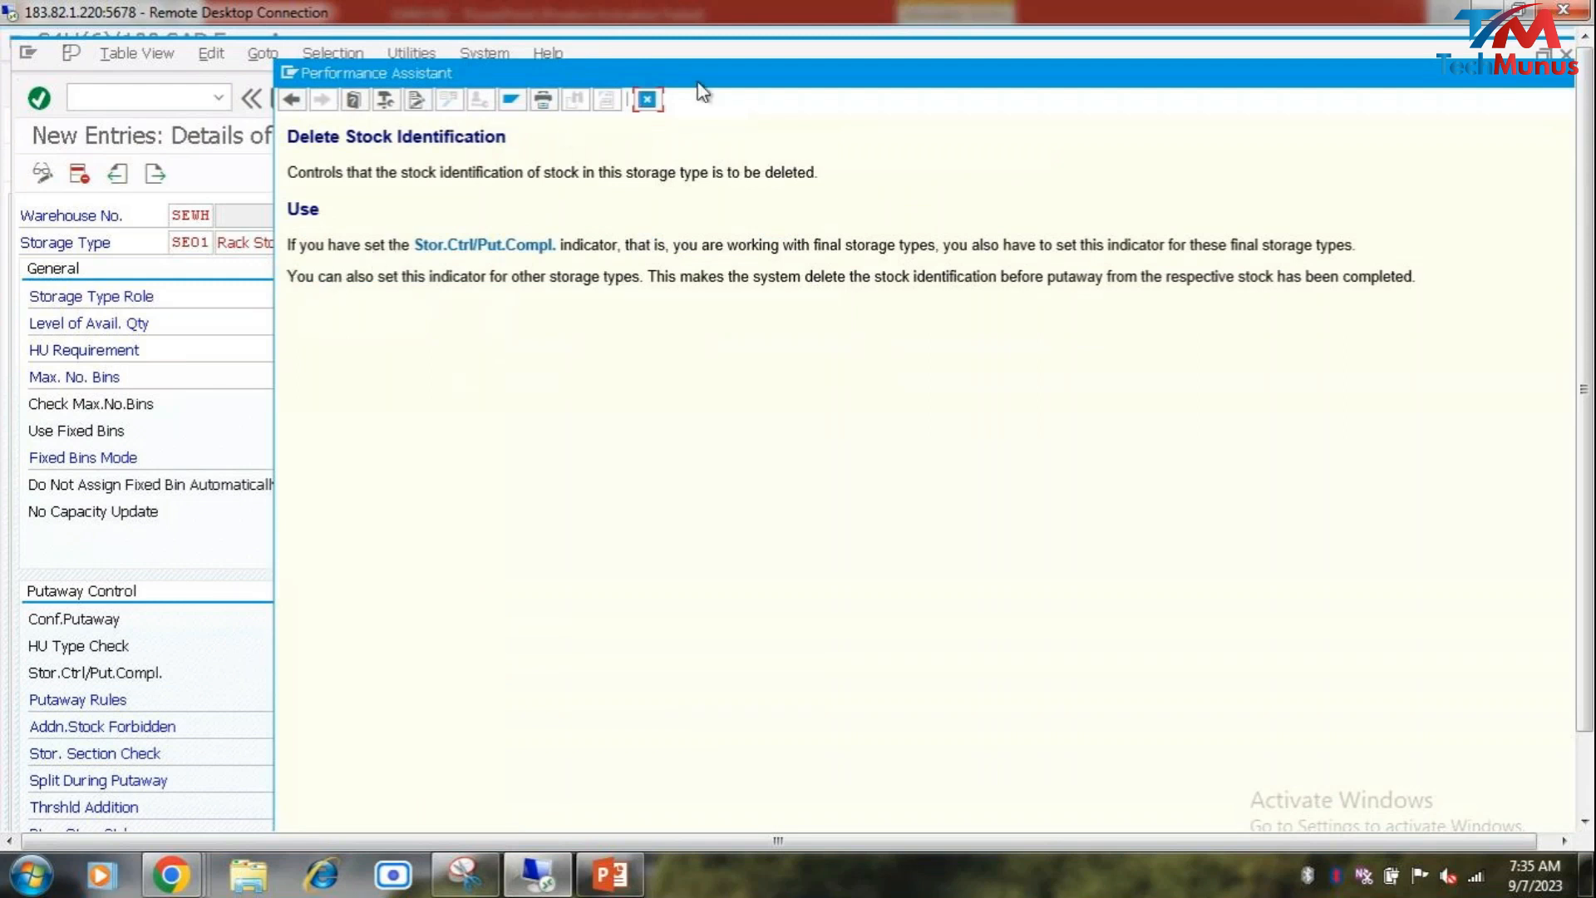
{"action": "left_click_drag", "start_coordinate": [705, 63], "coordinate": [945, 58]}
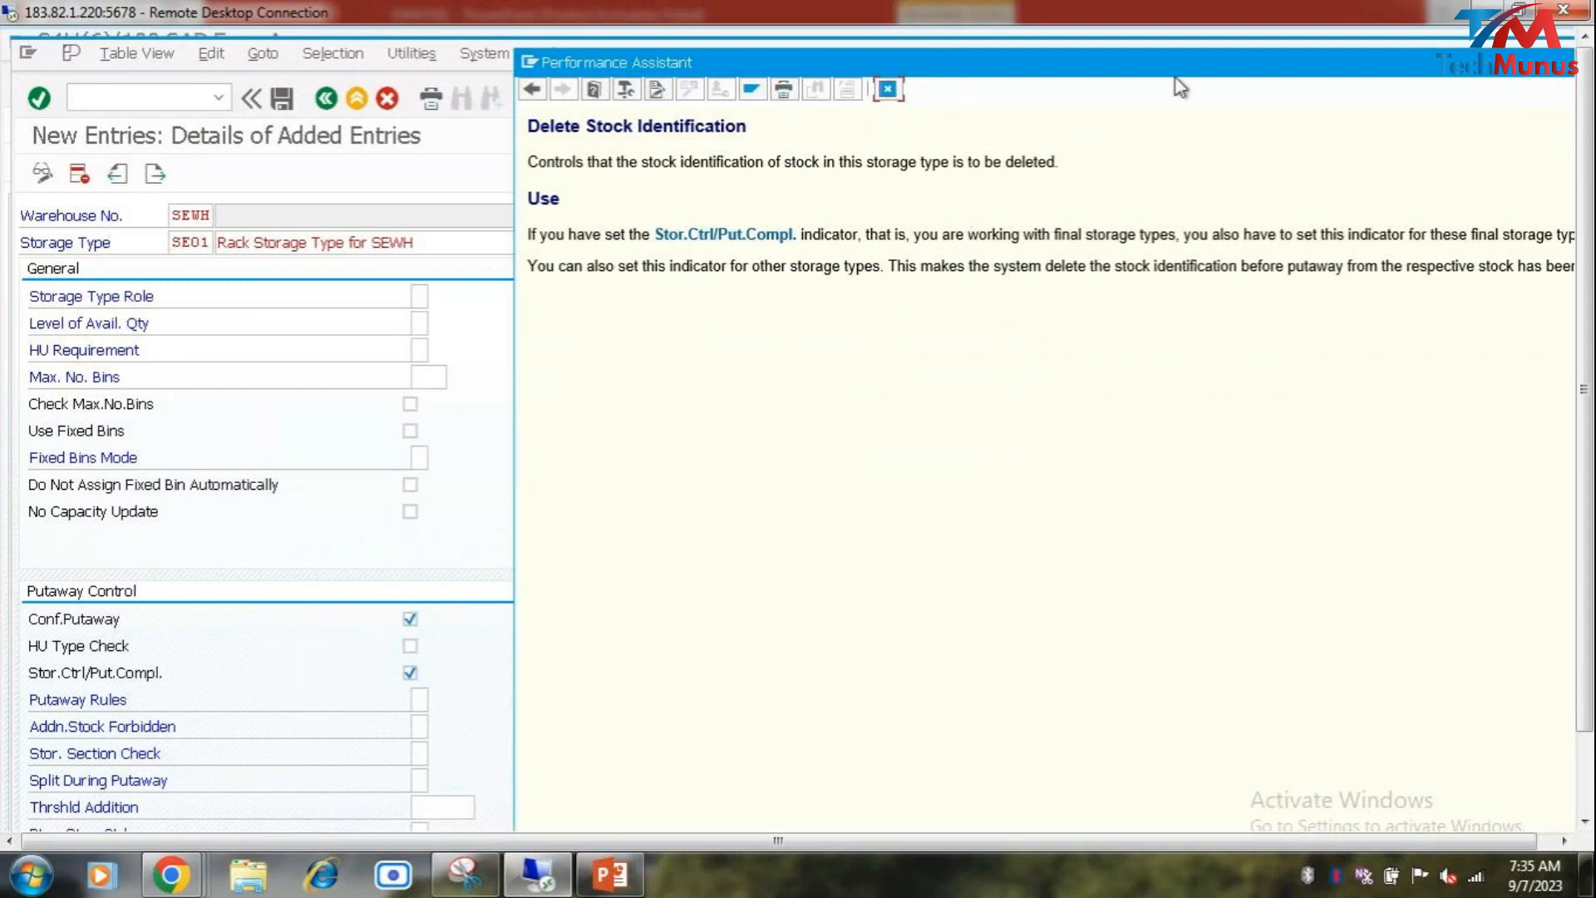
{"action": "left_click_drag", "start_coordinate": [1158, 68], "coordinate": [1002, 67]}
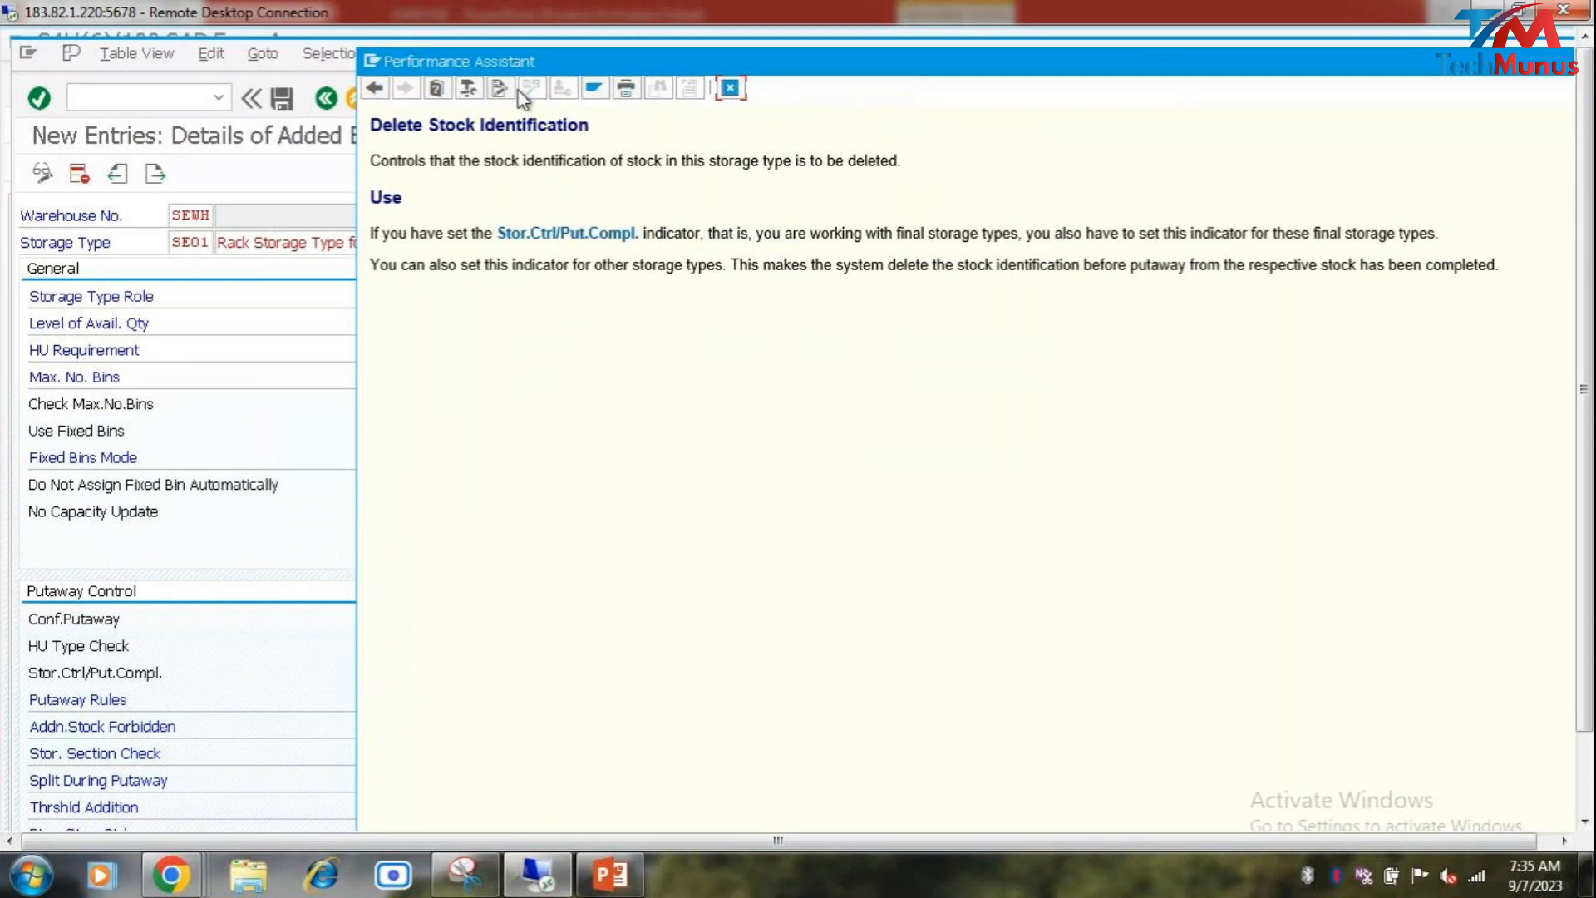
{"action": "left_click_drag", "start_coordinate": [405, 264], "coordinate": [909, 266]}
{"action": "left_click", "coordinate": [783, 264]}
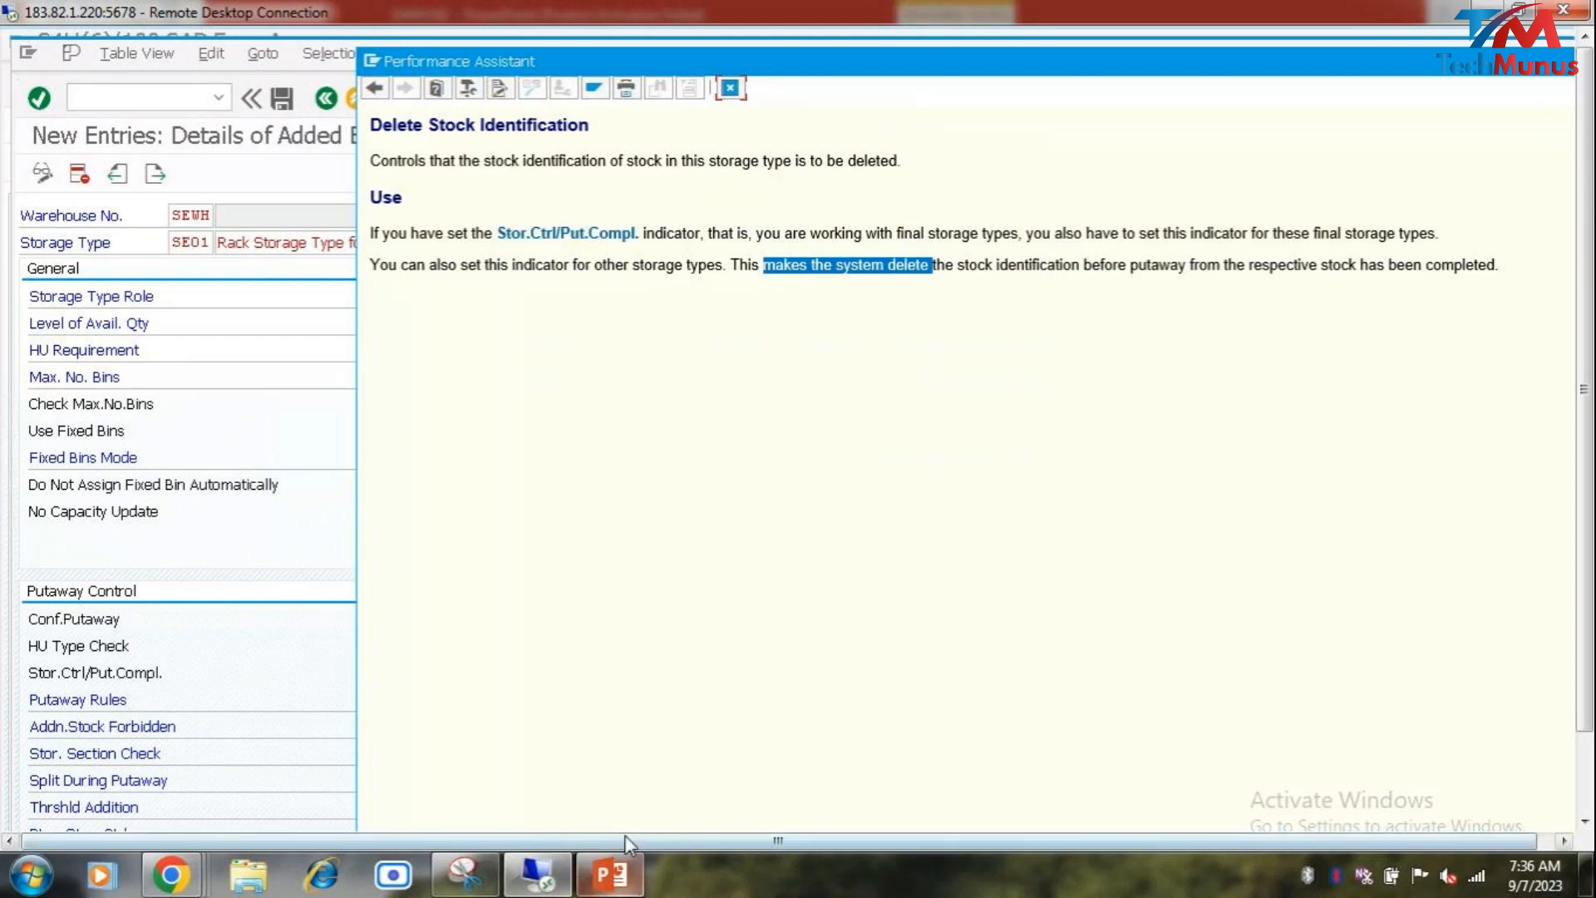
Step: Switch to the PowerPoint layout slide and move the blue cylinder from Rack A to just above GR Staging Area Group
{"action": "left_click", "coordinate": [596, 885]}
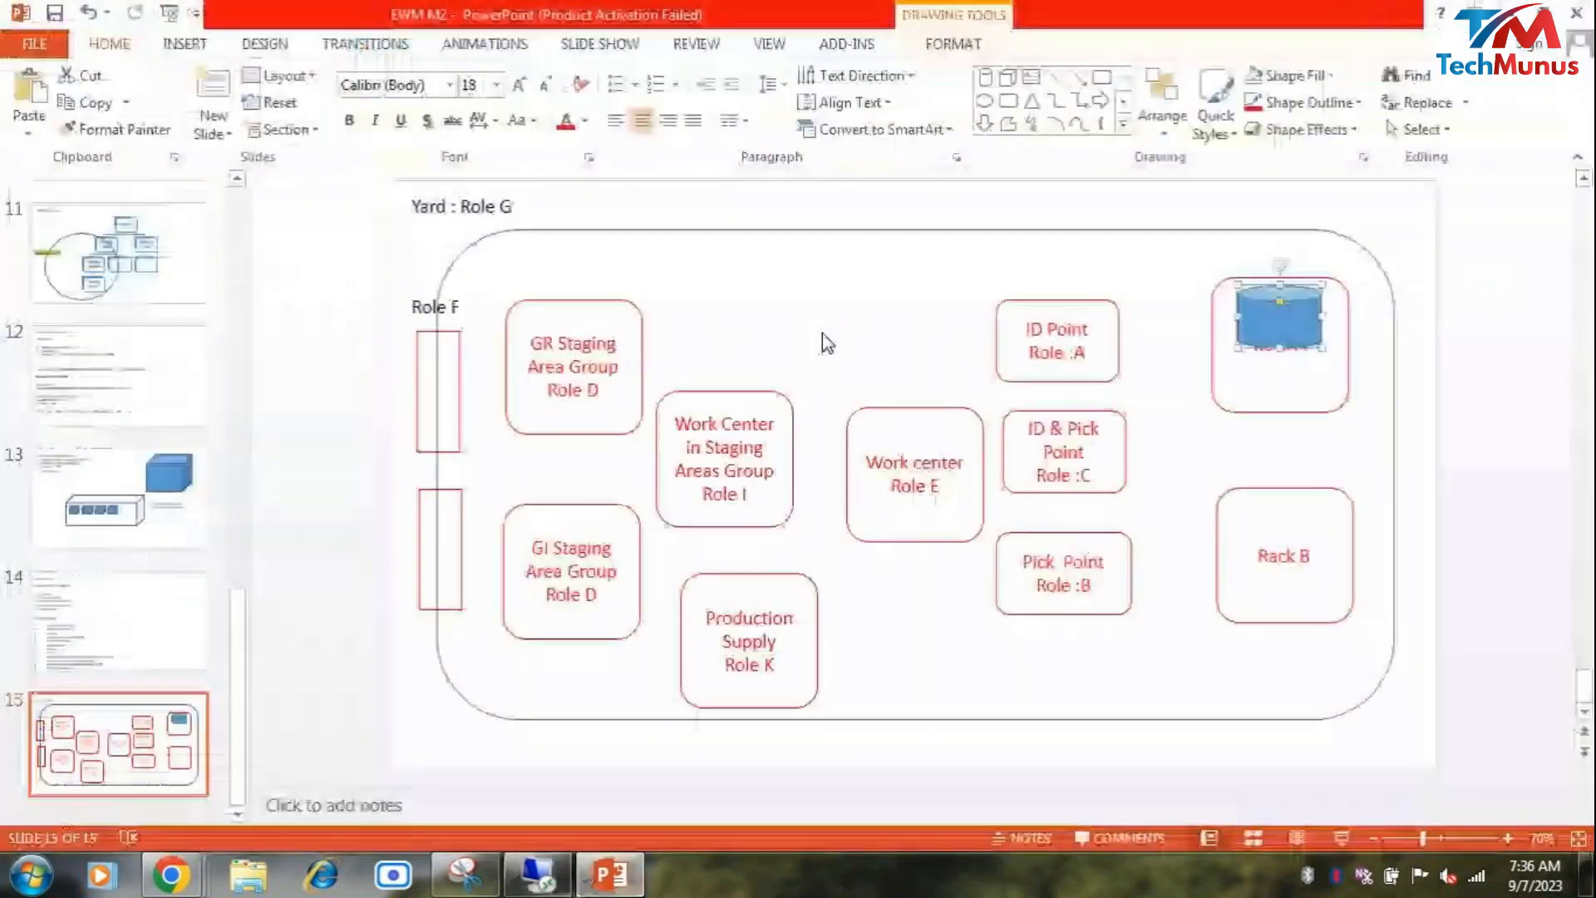
{"action": "left_click_drag", "start_coordinate": [1305, 320], "coordinate": [602, 281]}
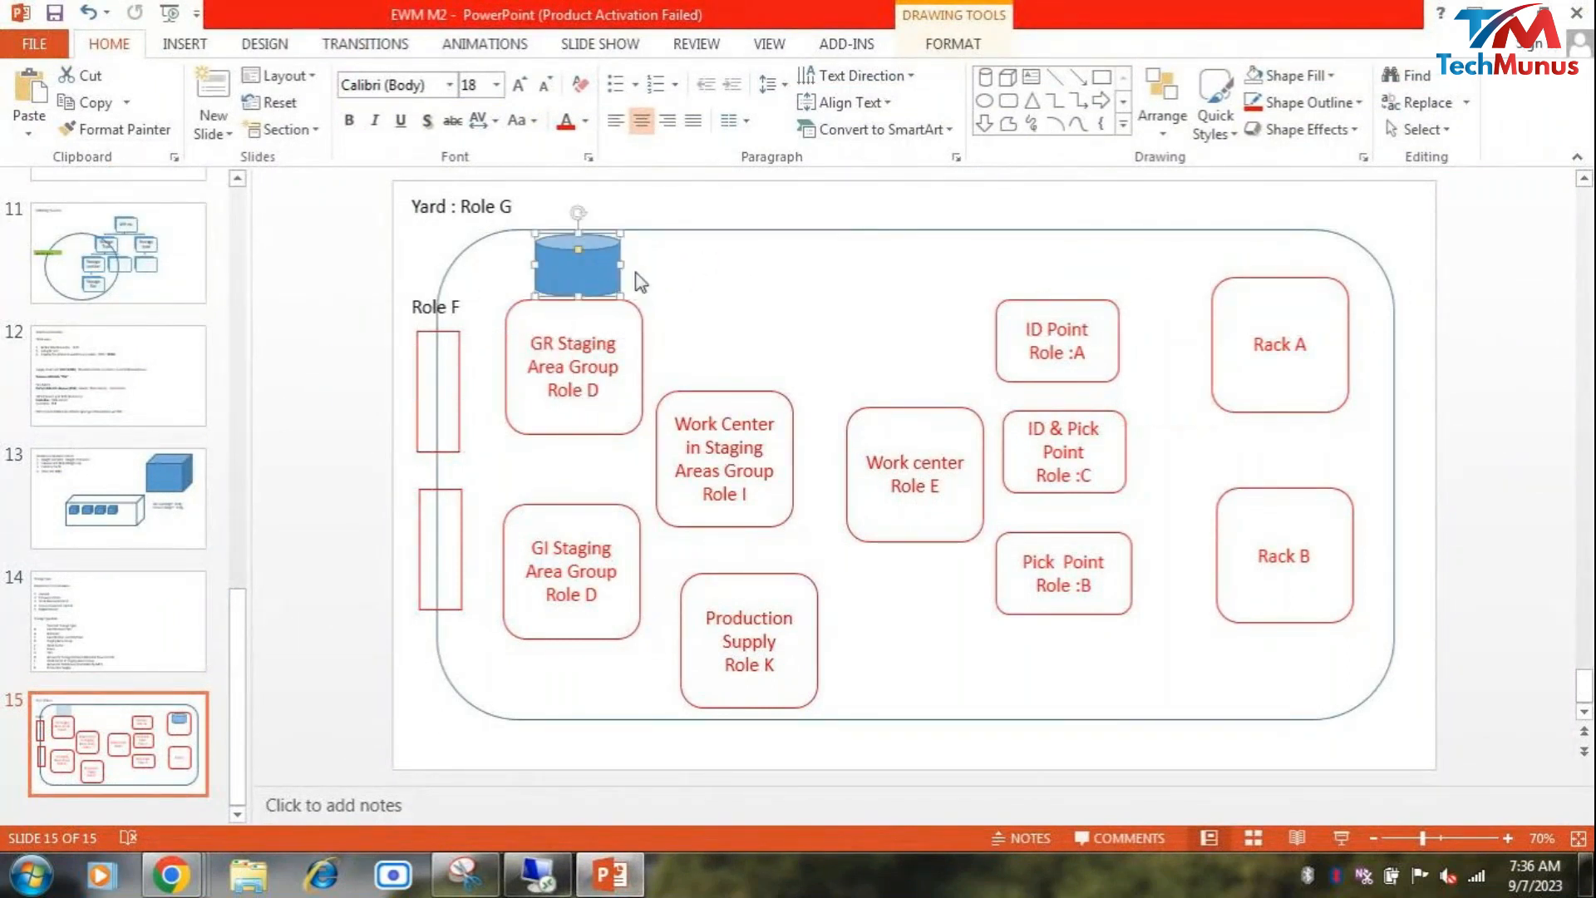
{"action": "left_click", "coordinate": [678, 283]}
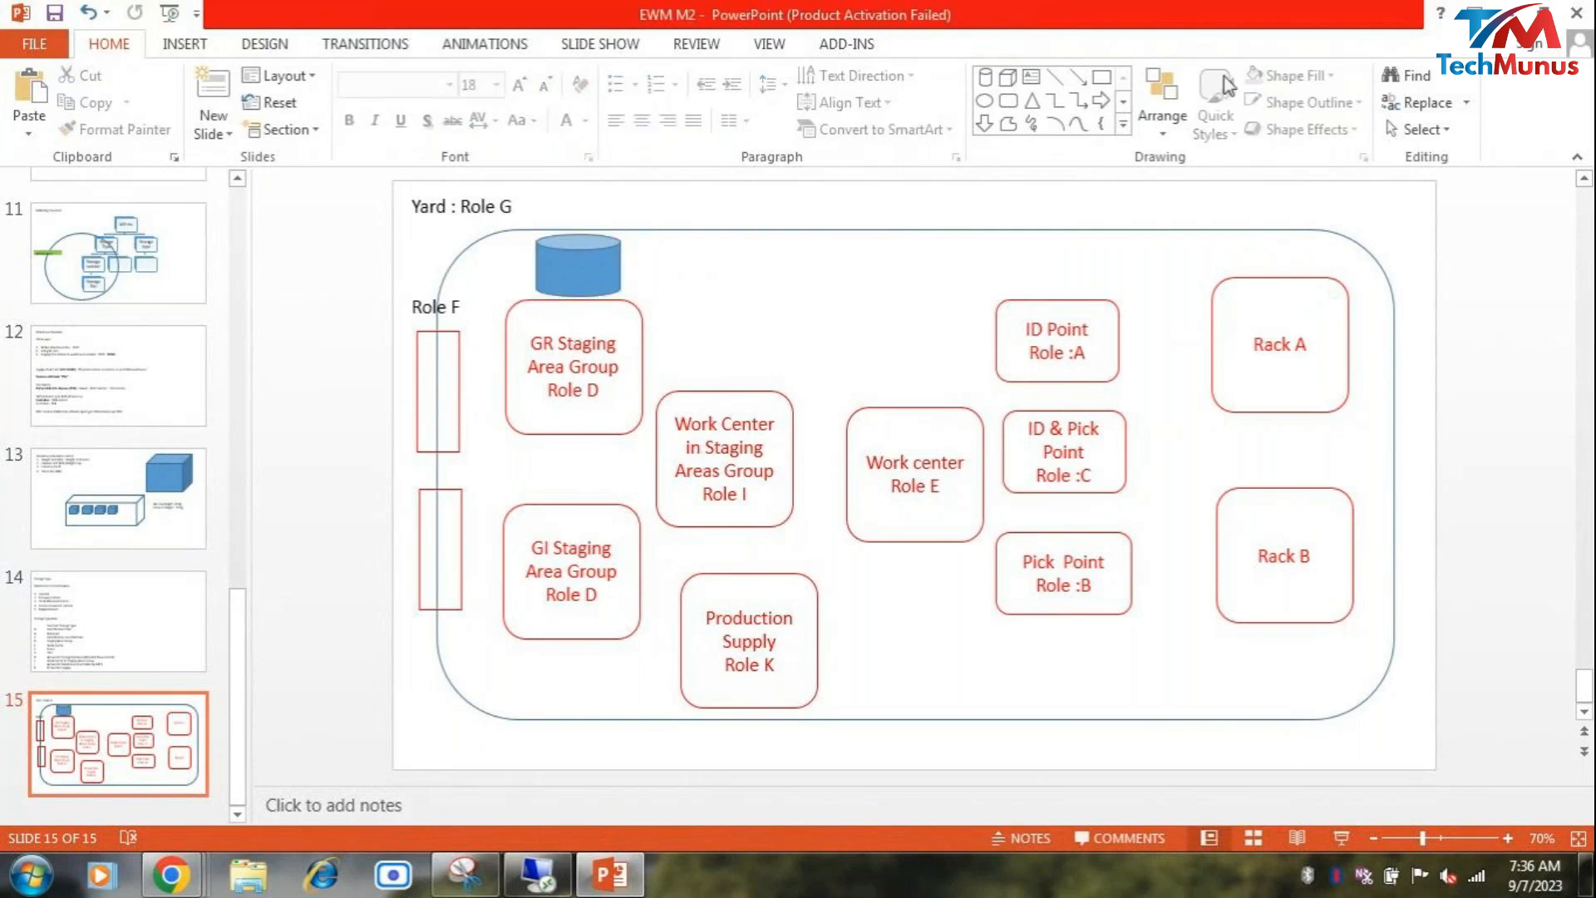
Step: Add a text box reading "Stock Type F1" beside the blue cylinder, and move the cylinder onto Rack A
{"action": "left_click", "coordinate": [1043, 81]}
{"action": "left_click_drag", "start_coordinate": [641, 250], "coordinate": [759, 291]}
{"action": "type", "text": "SToc"}
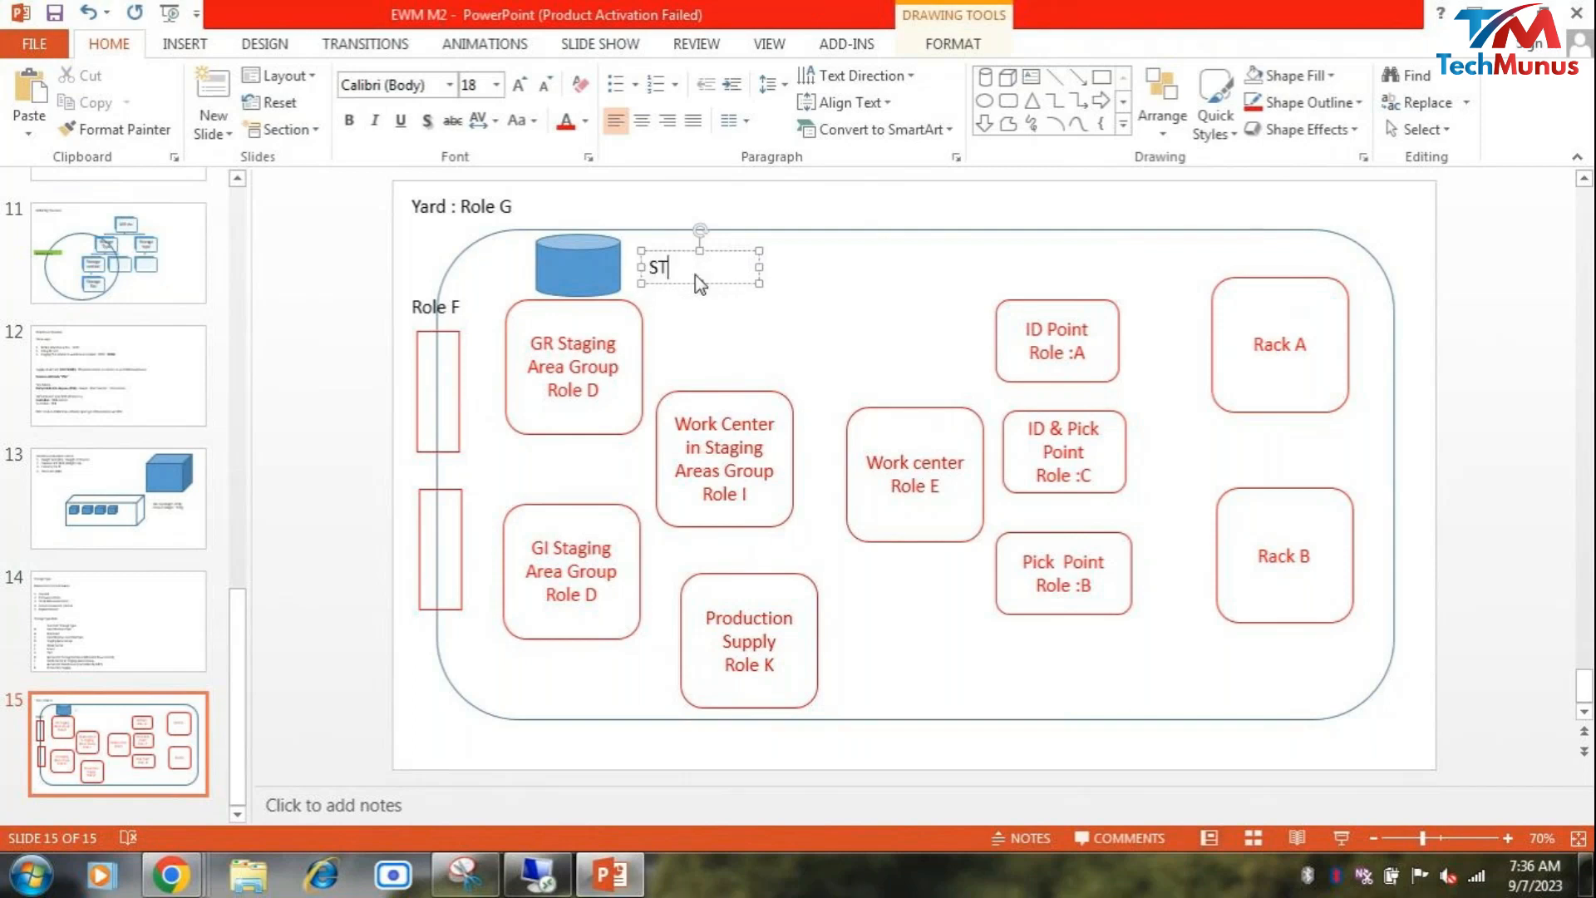
{"action": "key", "text": "BackSpace"}
{"action": "key", "text": "BackSpace"}
{"action": "key", "text": "BackSpace"}
{"action": "type", "text": "tock Type F1"}
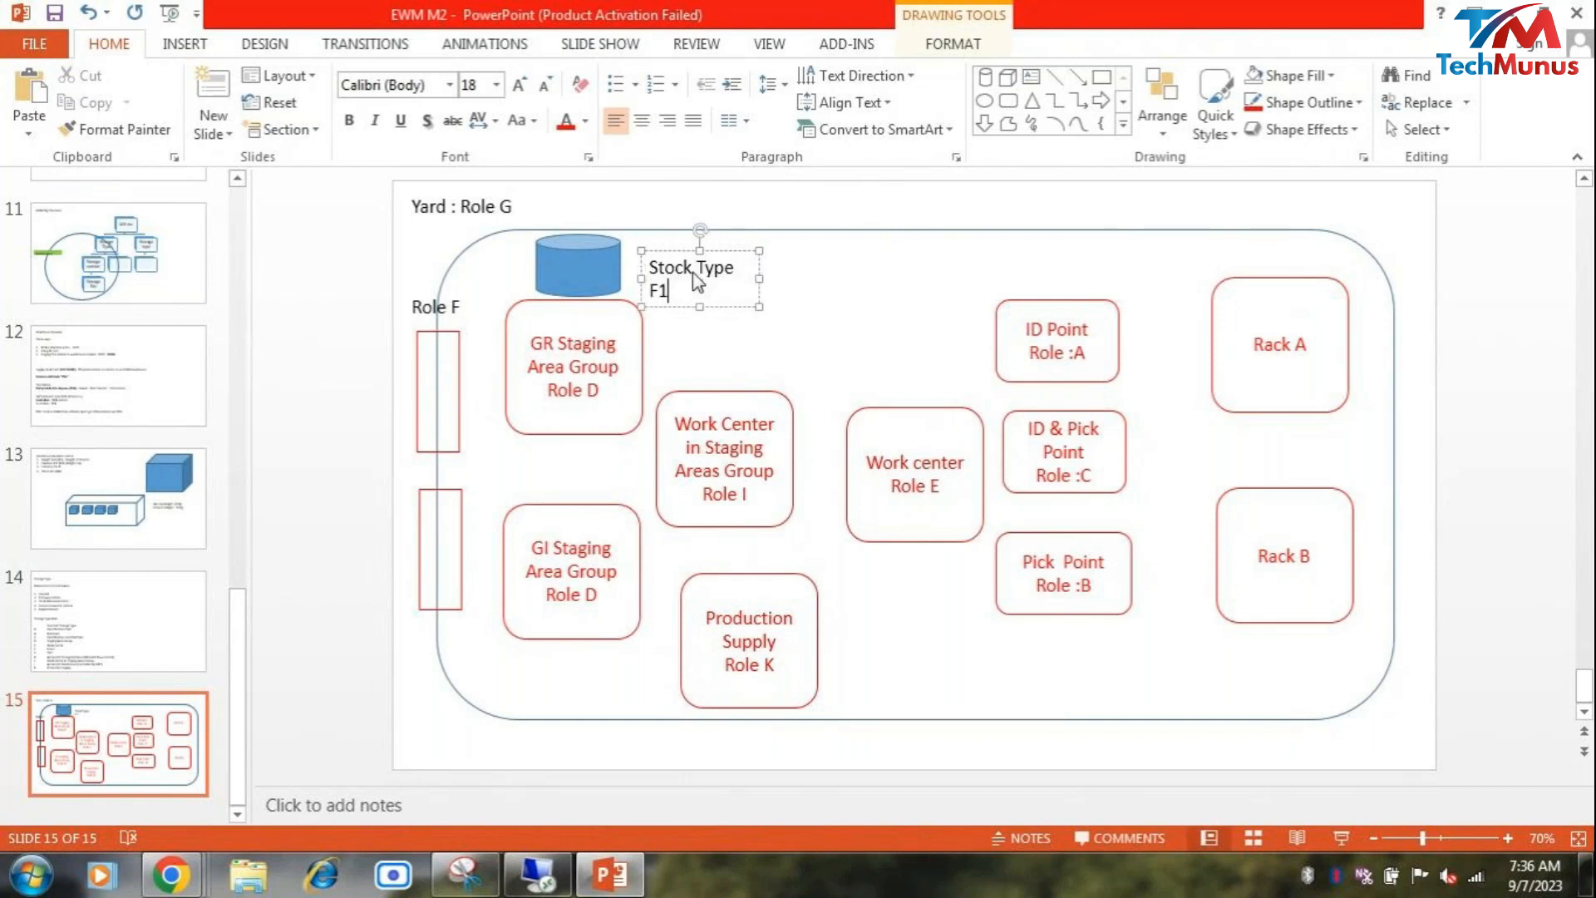
{"action": "left_click", "coordinate": [765, 271]}
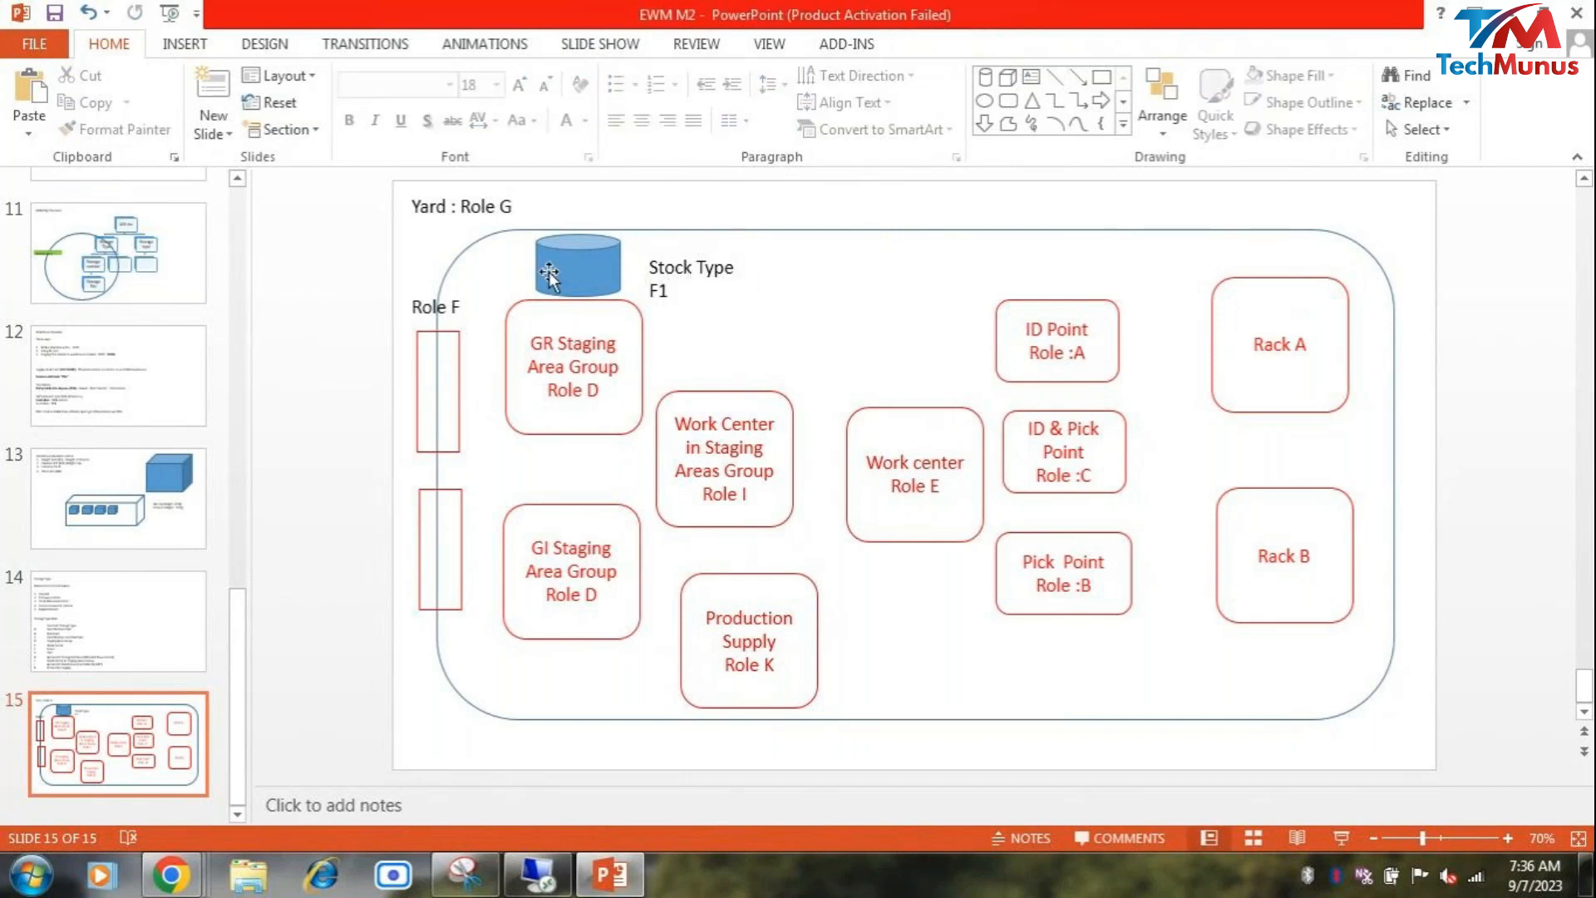
{"action": "mouse_move", "coordinate": [549, 275]}
{"action": "left_mouse_down"}
{"action": "mouse_move", "coordinate": [1230, 284]}
{"action": "mouse_move", "coordinate": [1235, 226]}
{"action": "mouse_move", "coordinate": [1255, 316]}
{"action": "left_mouse_up"}
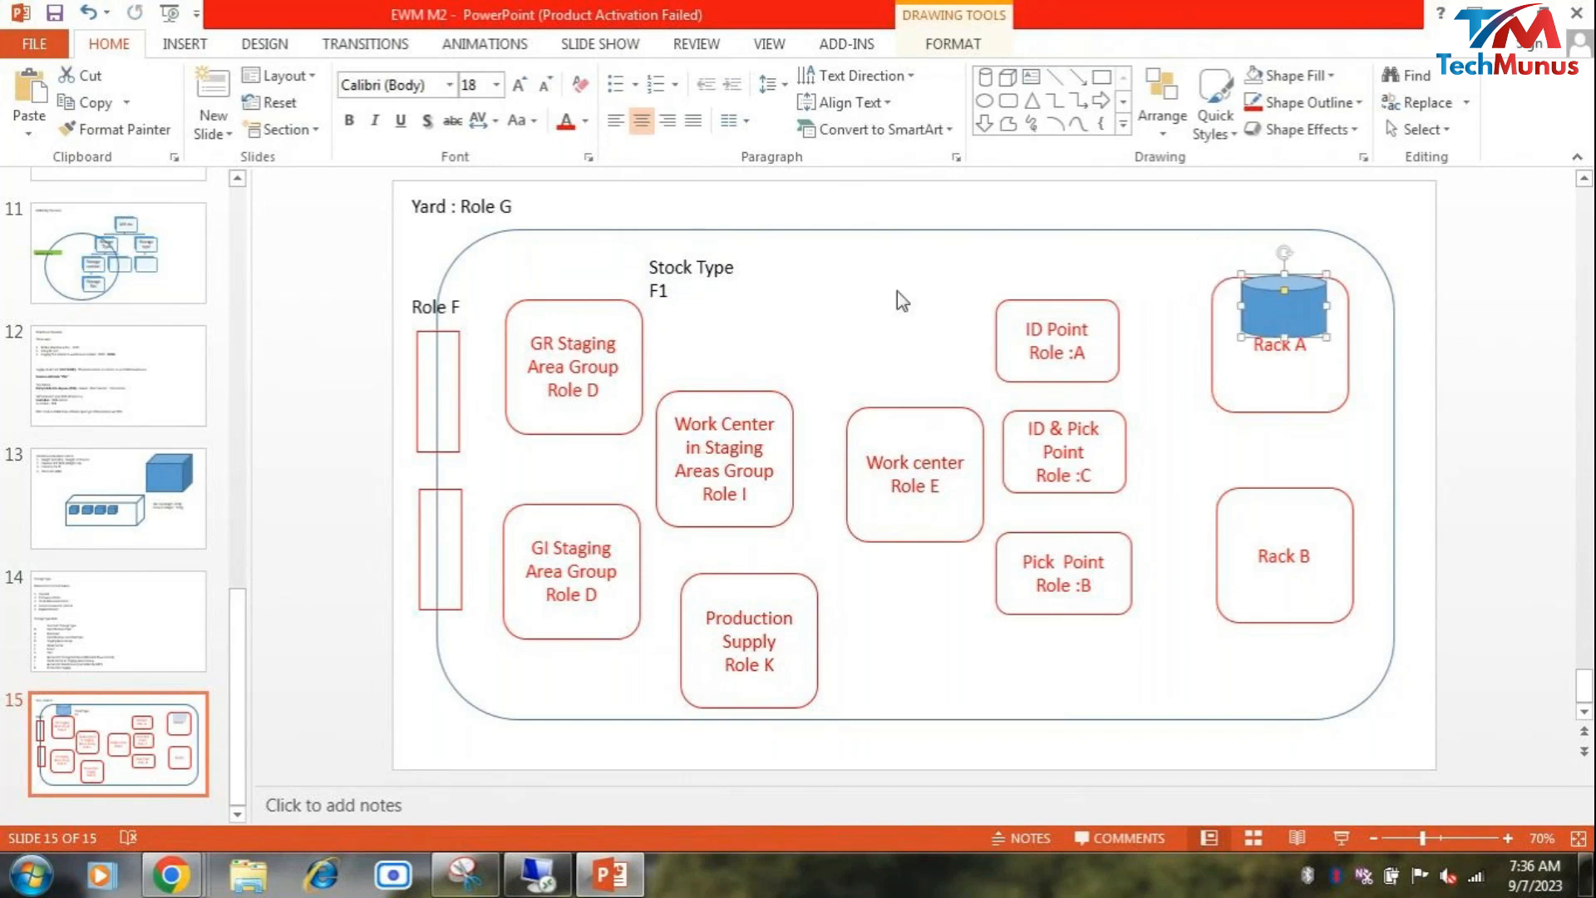
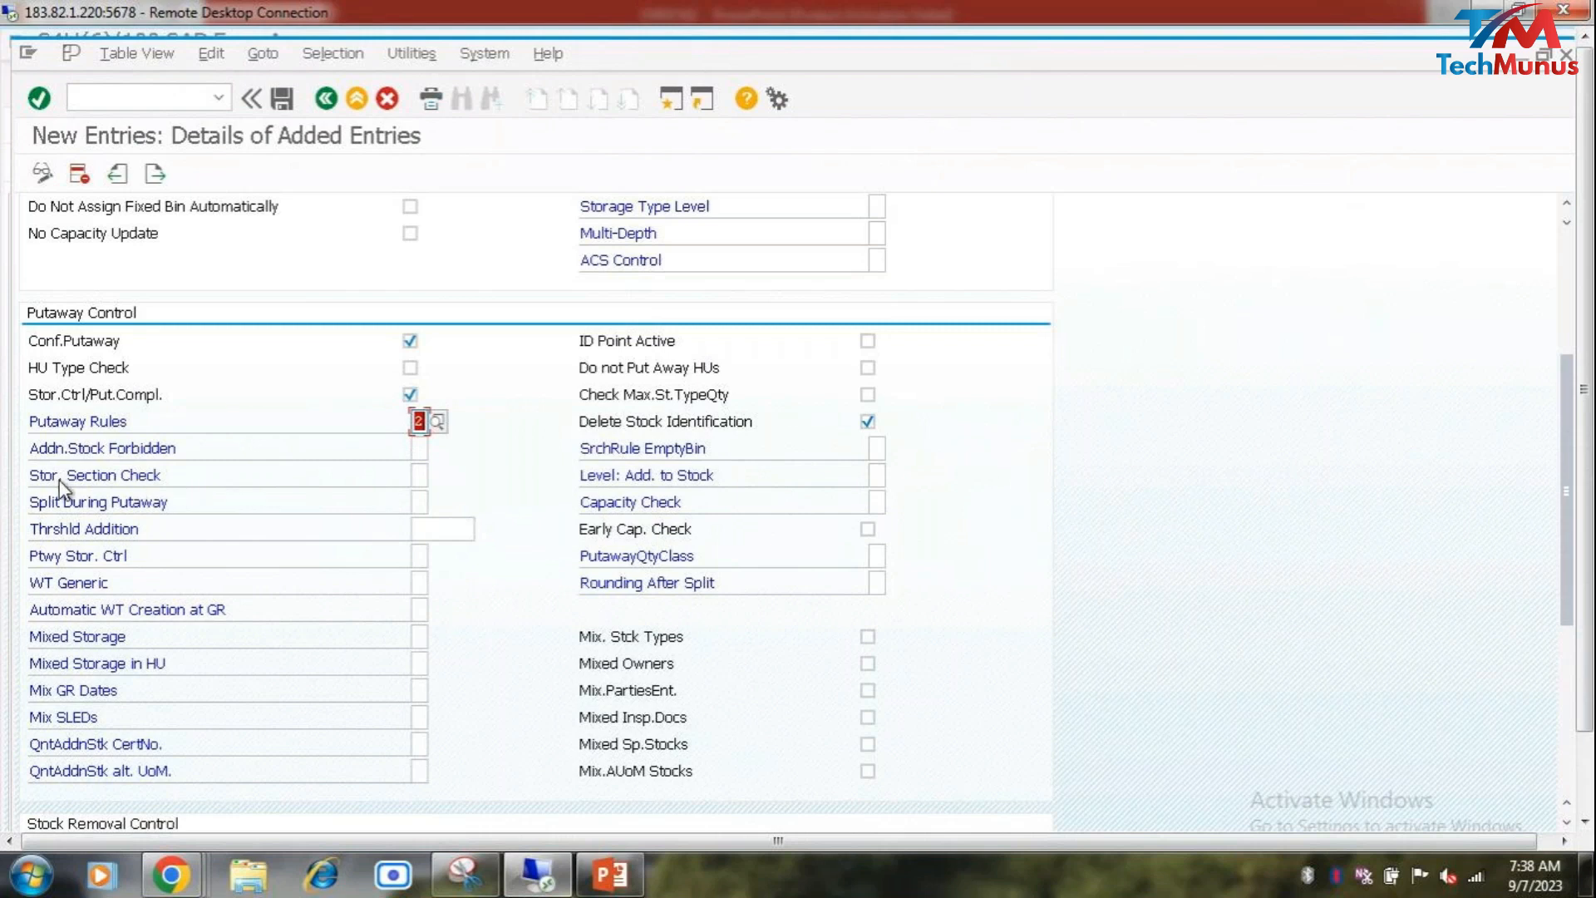
Step: Enable Confirm Removal in the stock removal control of storage type SE01, and switch to the PowerPoint layout slide
{"action": "left_click", "coordinate": [874, 504]}
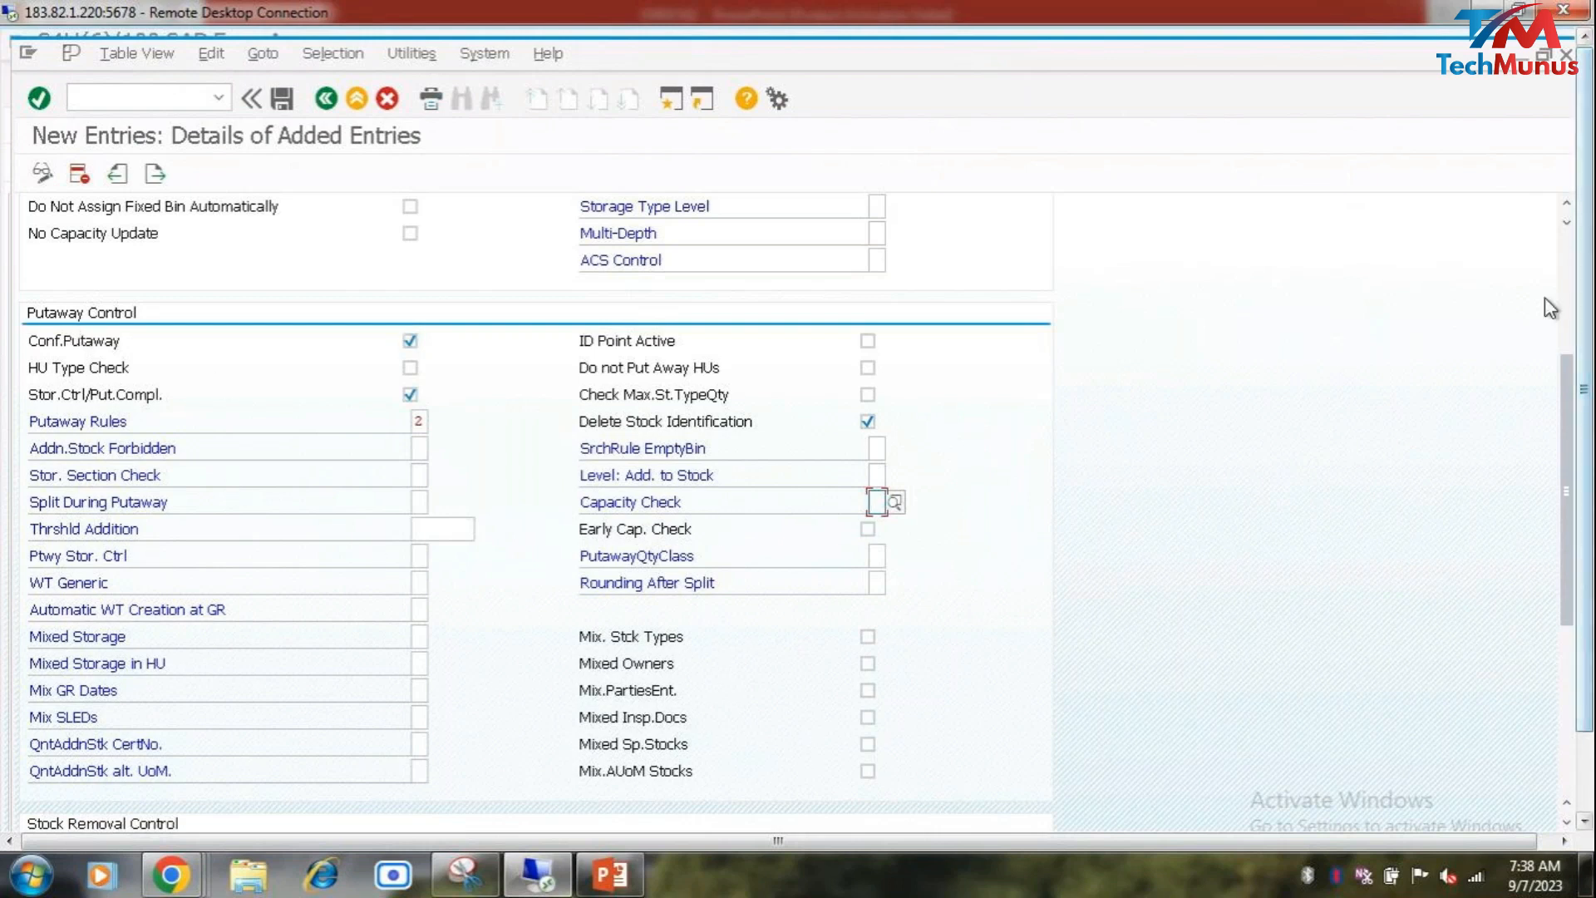
{"action": "left_click_drag", "start_coordinate": [1568, 420], "coordinate": [1571, 599]}
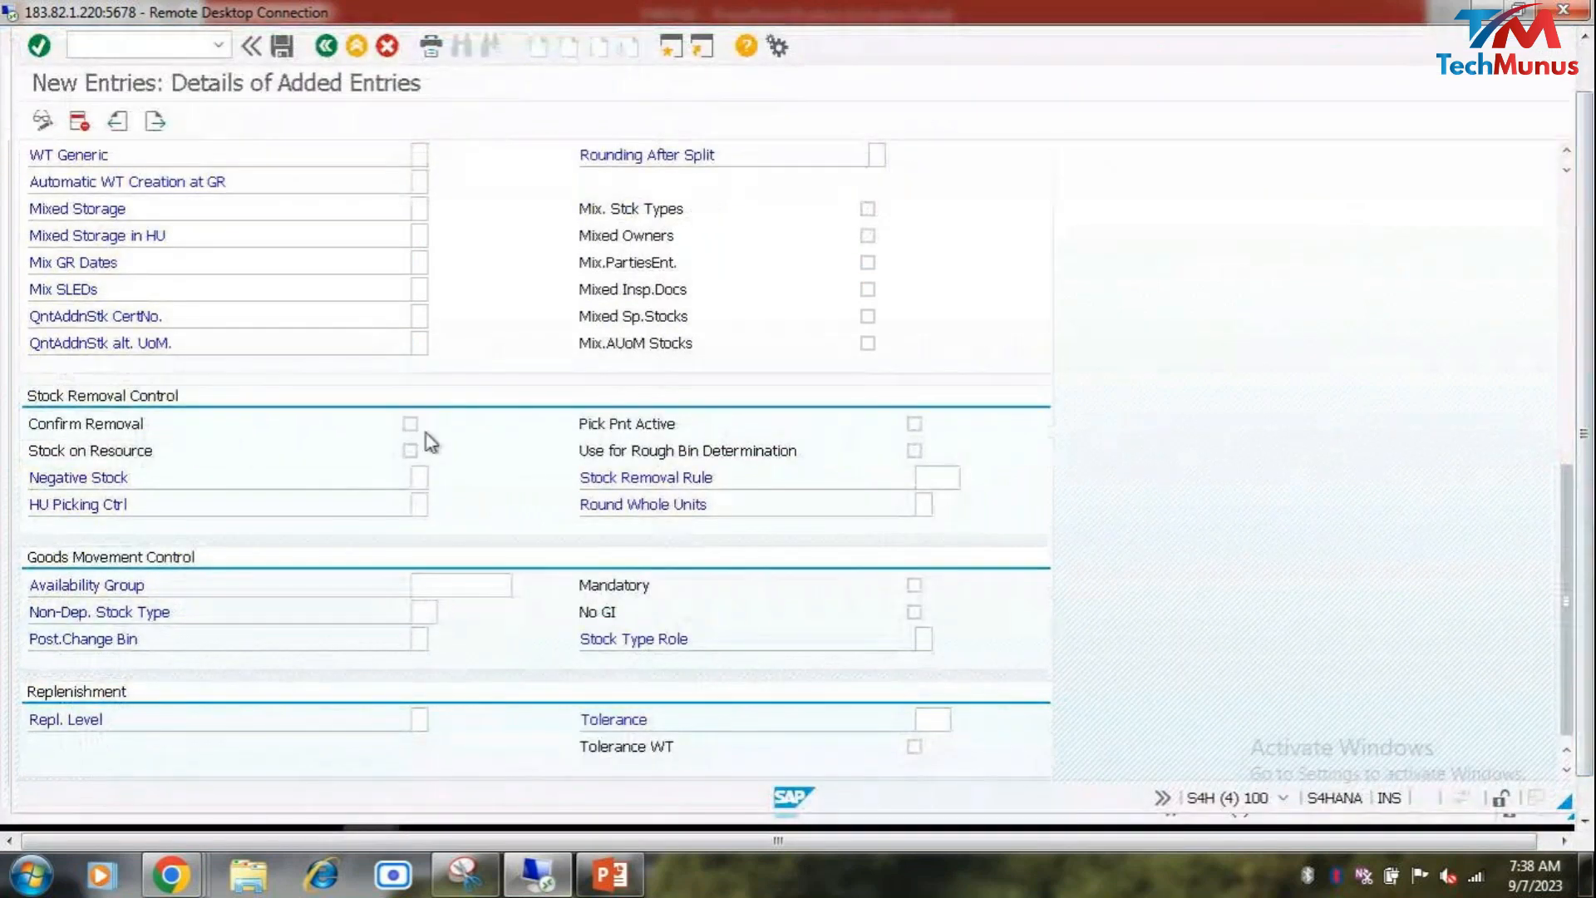
{"action": "left_click", "coordinate": [407, 426]}
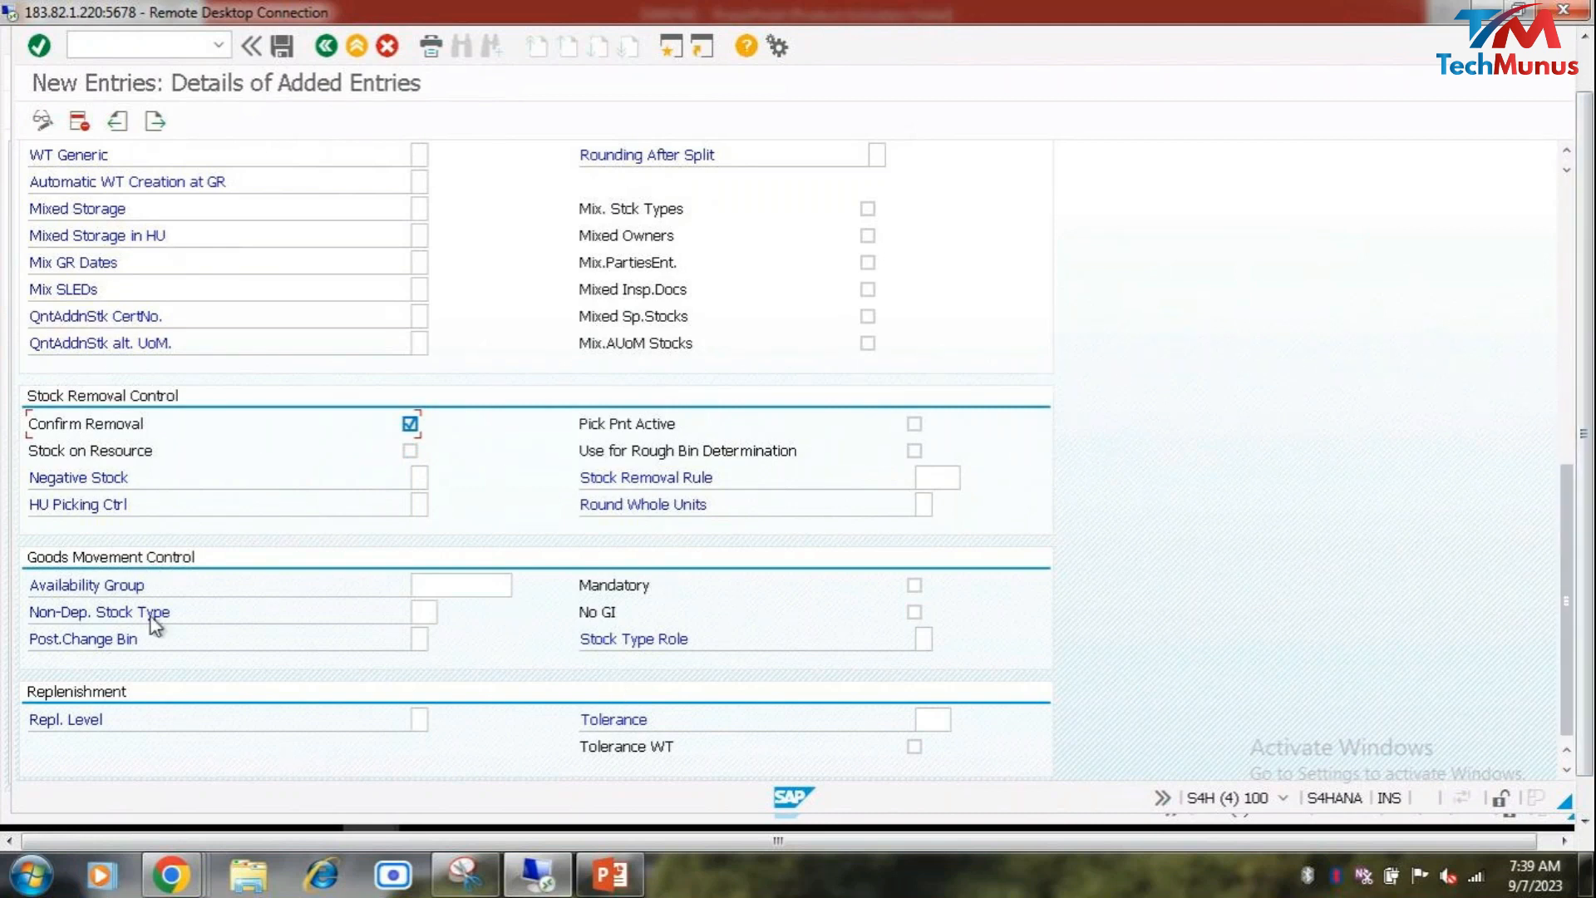
{"action": "left_click", "coordinate": [634, 885]}
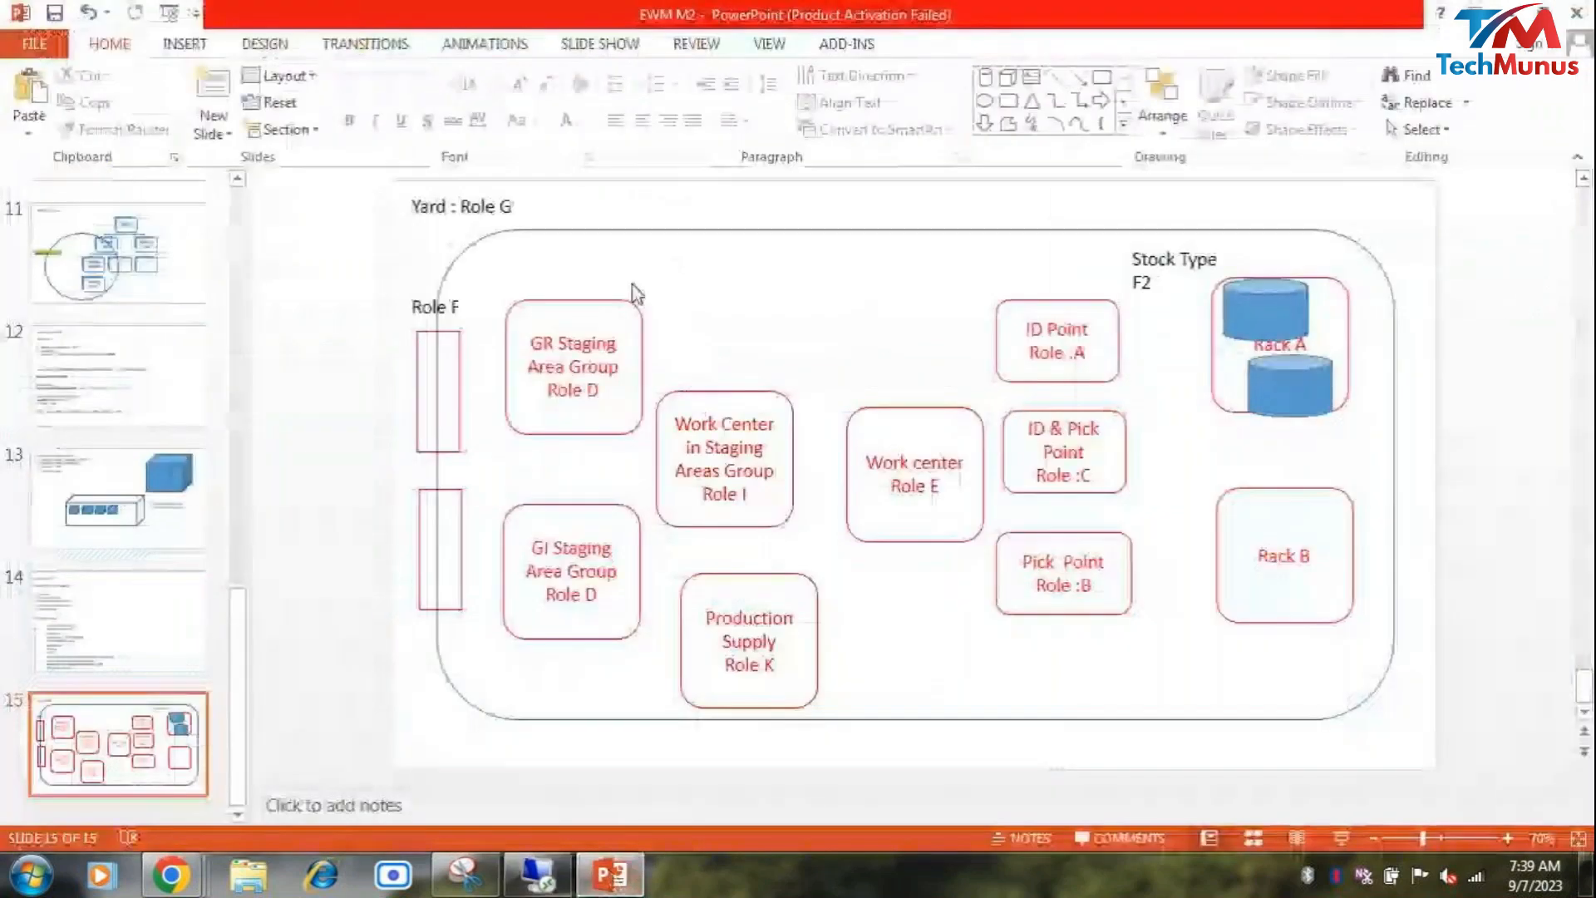
{"action": "left_click", "coordinate": [1164, 282]}
{"action": "left_click", "coordinate": [1220, 232]}
{"action": "key", "text": "ctrl+c"}
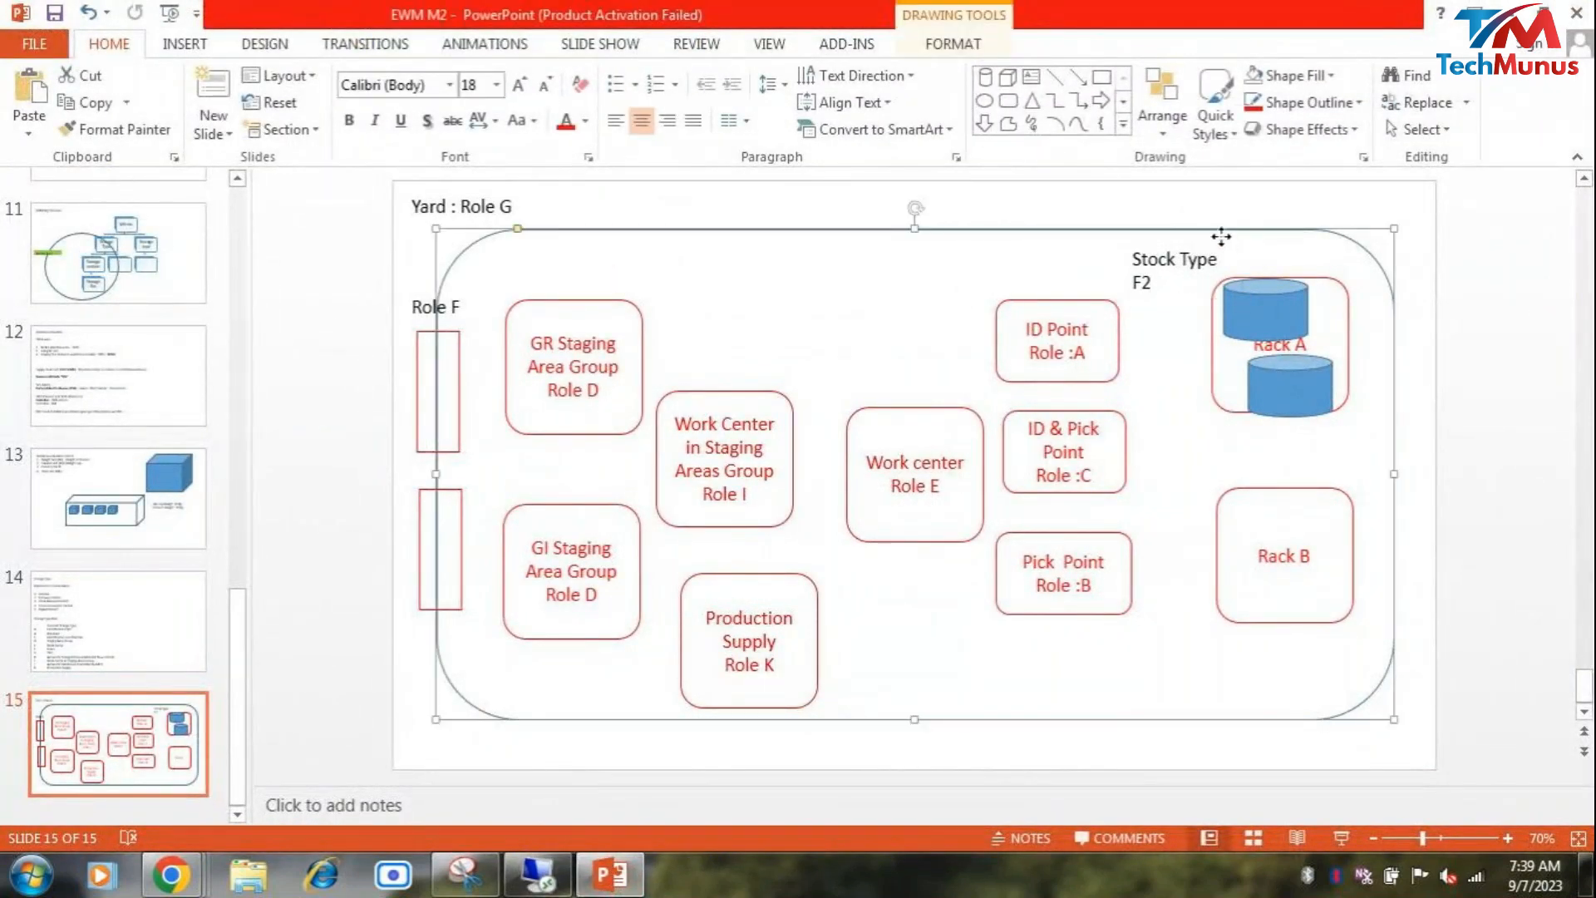
{"action": "key", "text": "ctrl+v"}
{"action": "key", "text": "ctrl+z"}
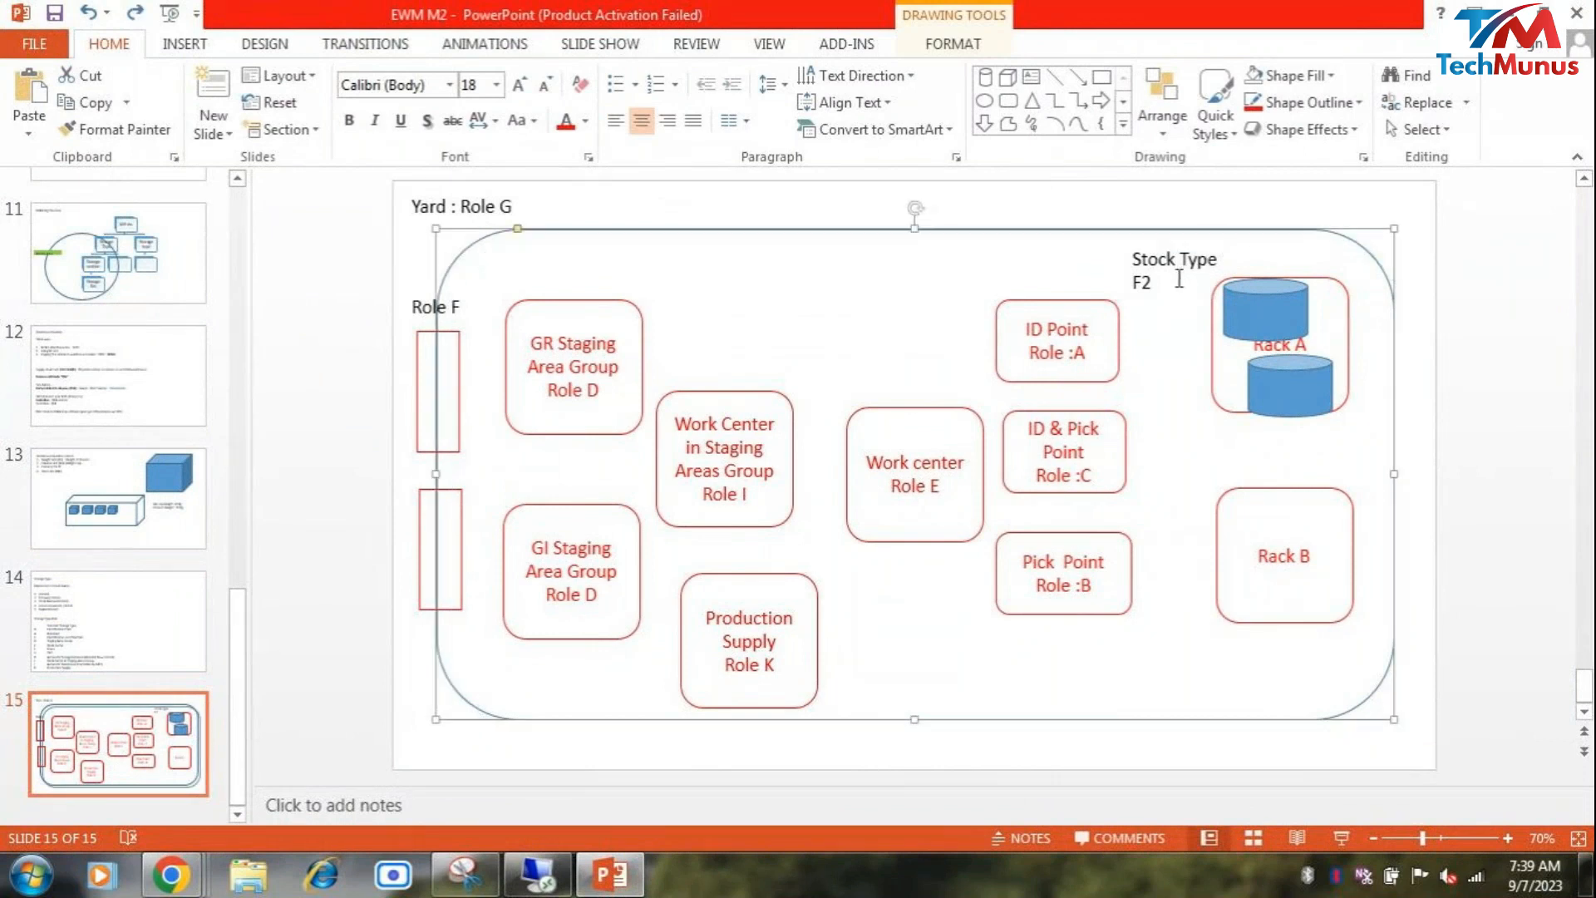
Step: Duplicate the "Stock Type F2" label, place the copy above GR Staging Area Group and change its text to "Stock Type F1"
{"action": "left_click", "coordinate": [1179, 281]}
{"action": "left_click", "coordinate": [1208, 241]}
{"action": "key", "text": "ctrl+c"}
{"action": "key", "text": "ctrl+v"}
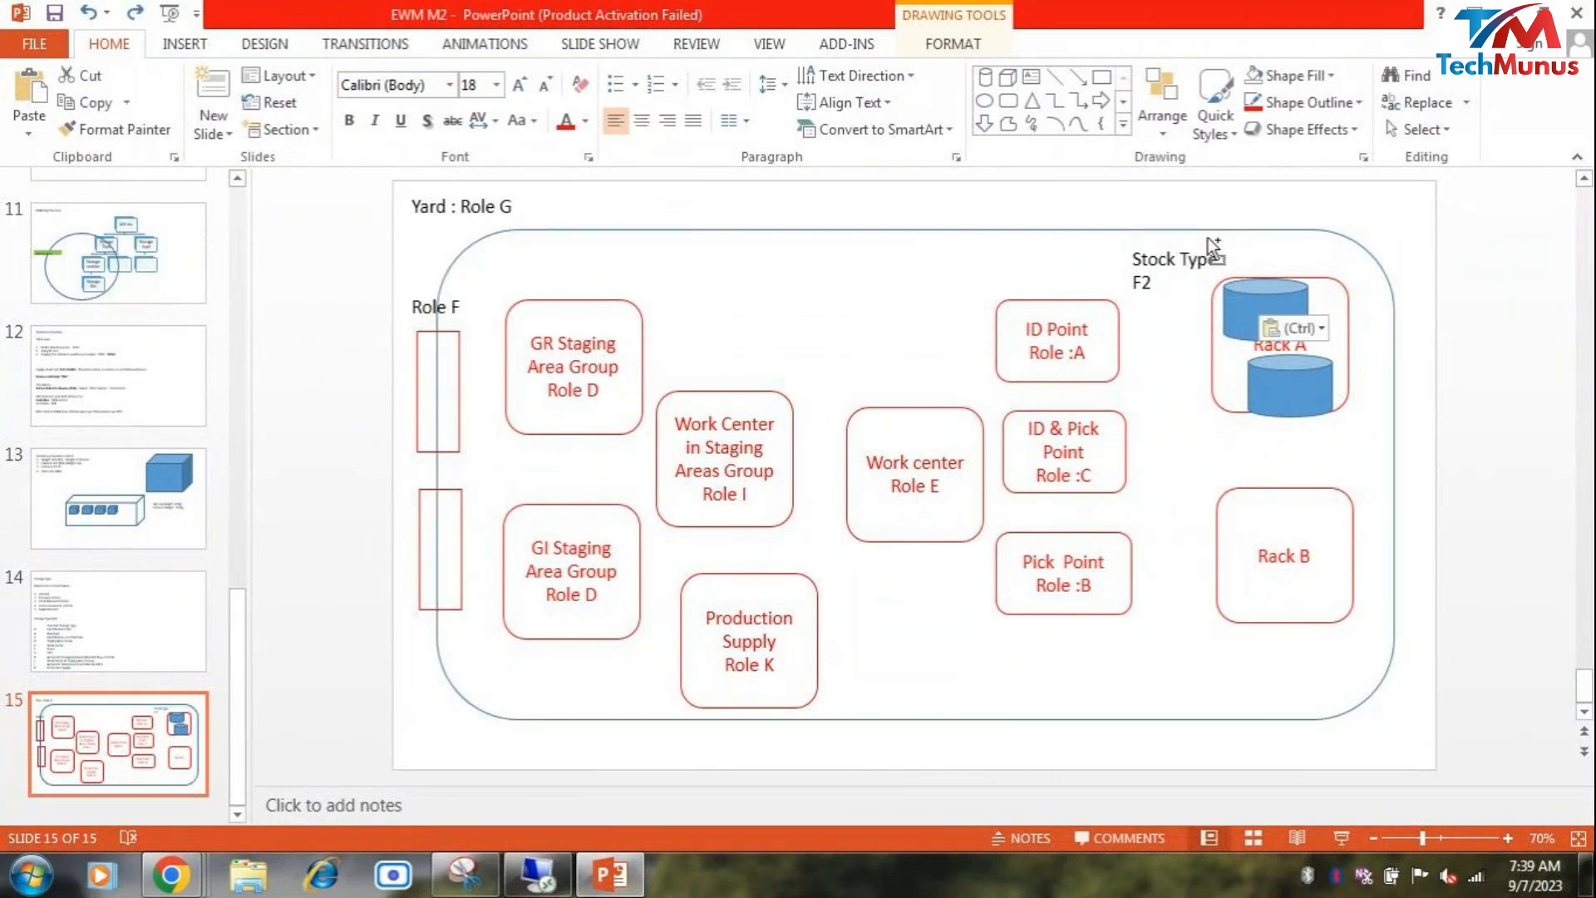
{"action": "left_click_drag", "start_coordinate": [1227, 256], "coordinate": [649, 242]}
{"action": "left_click", "coordinate": [580, 285]}
{"action": "type", "text": "1"}
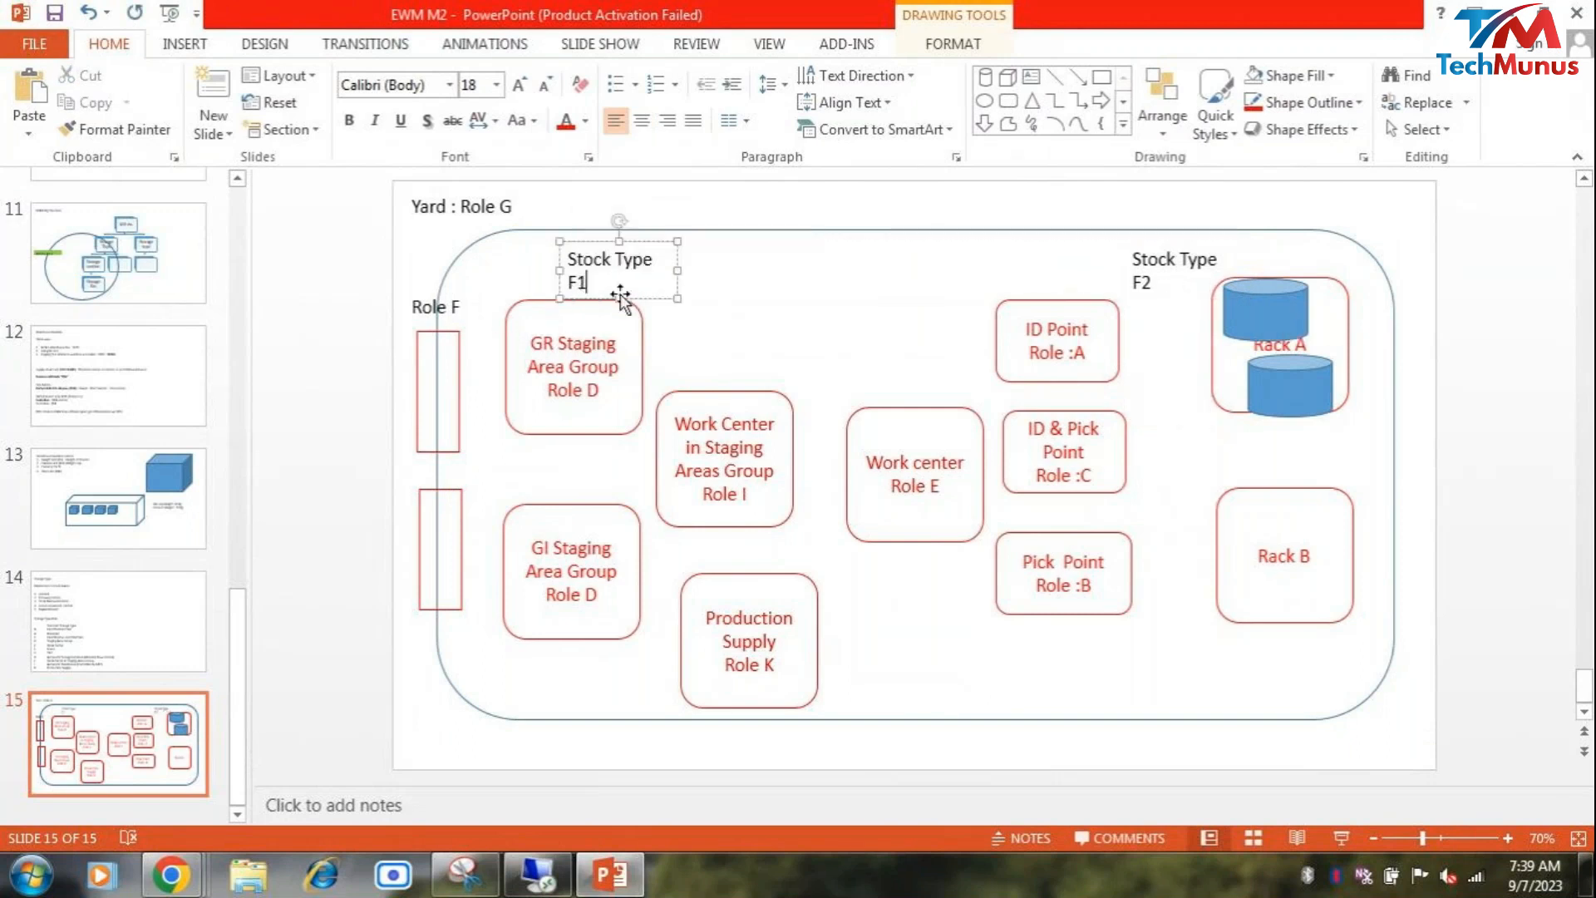
{"action": "left_click", "coordinate": [856, 303]}
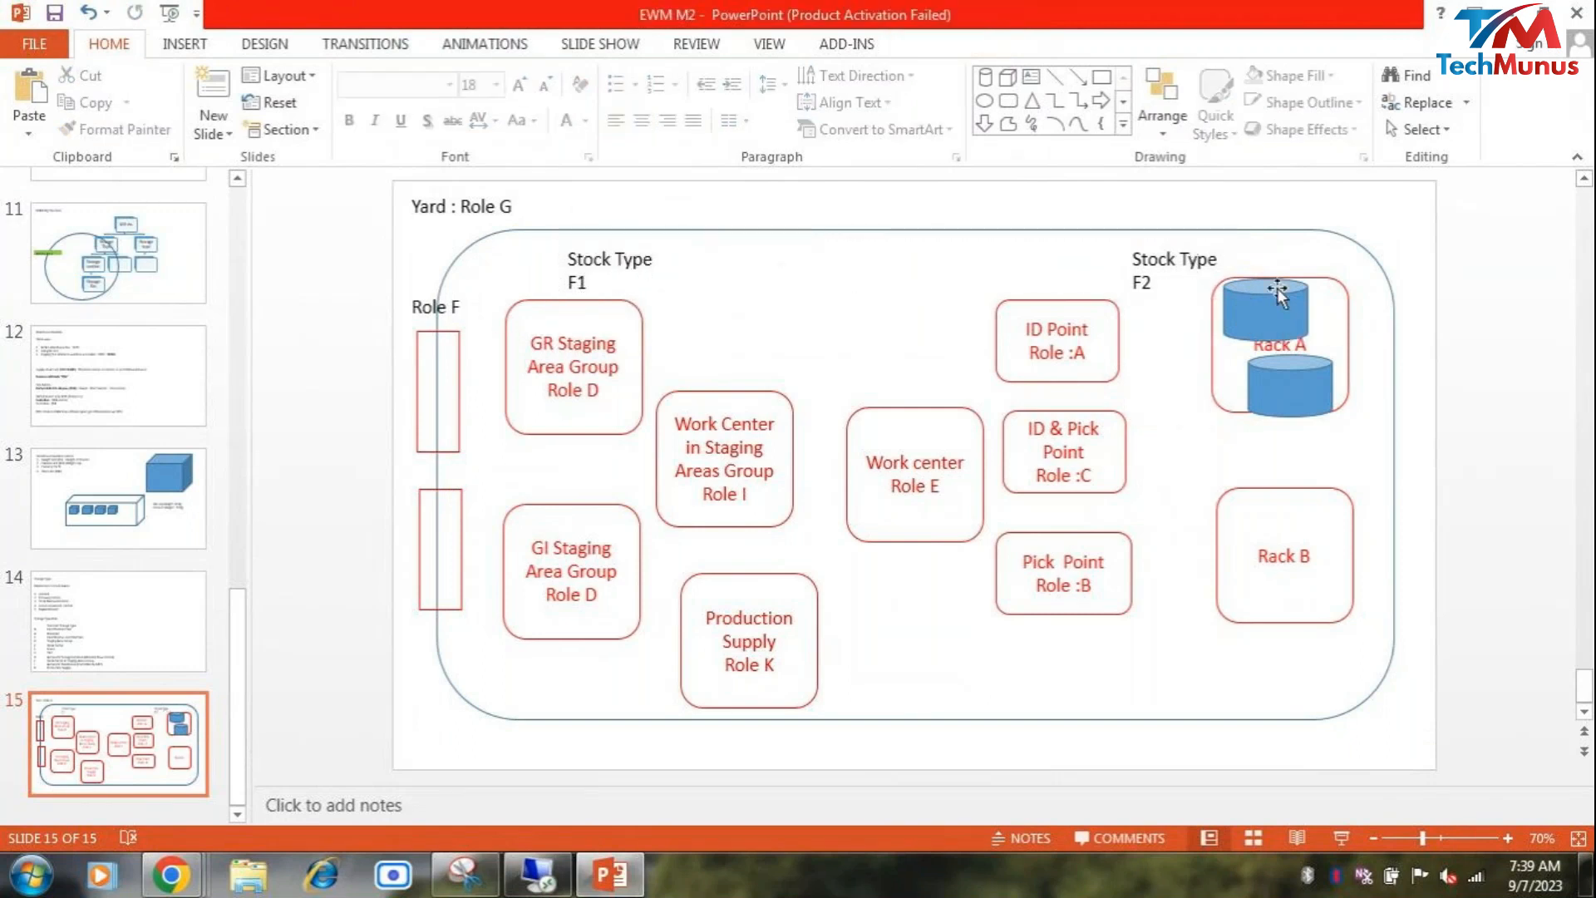
Step: Switch to the SAP remote session, set storage type SE01's Availability Group to 002 and make it Mandatory
{"action": "key", "text": "alt+Tab"}
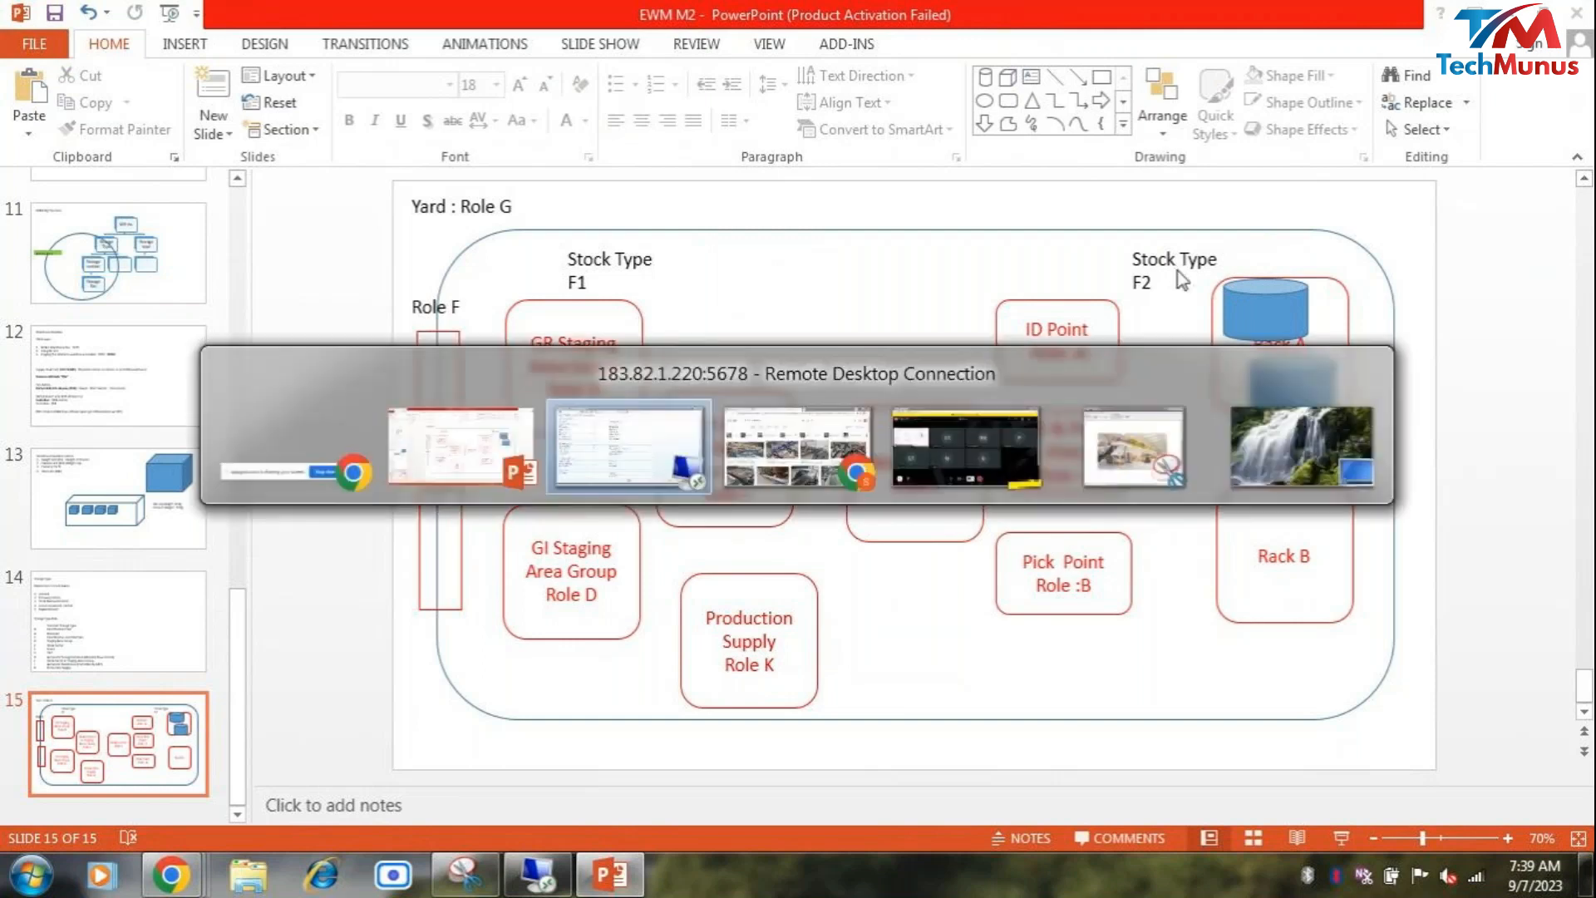
{"action": "left_click", "coordinate": [485, 585]}
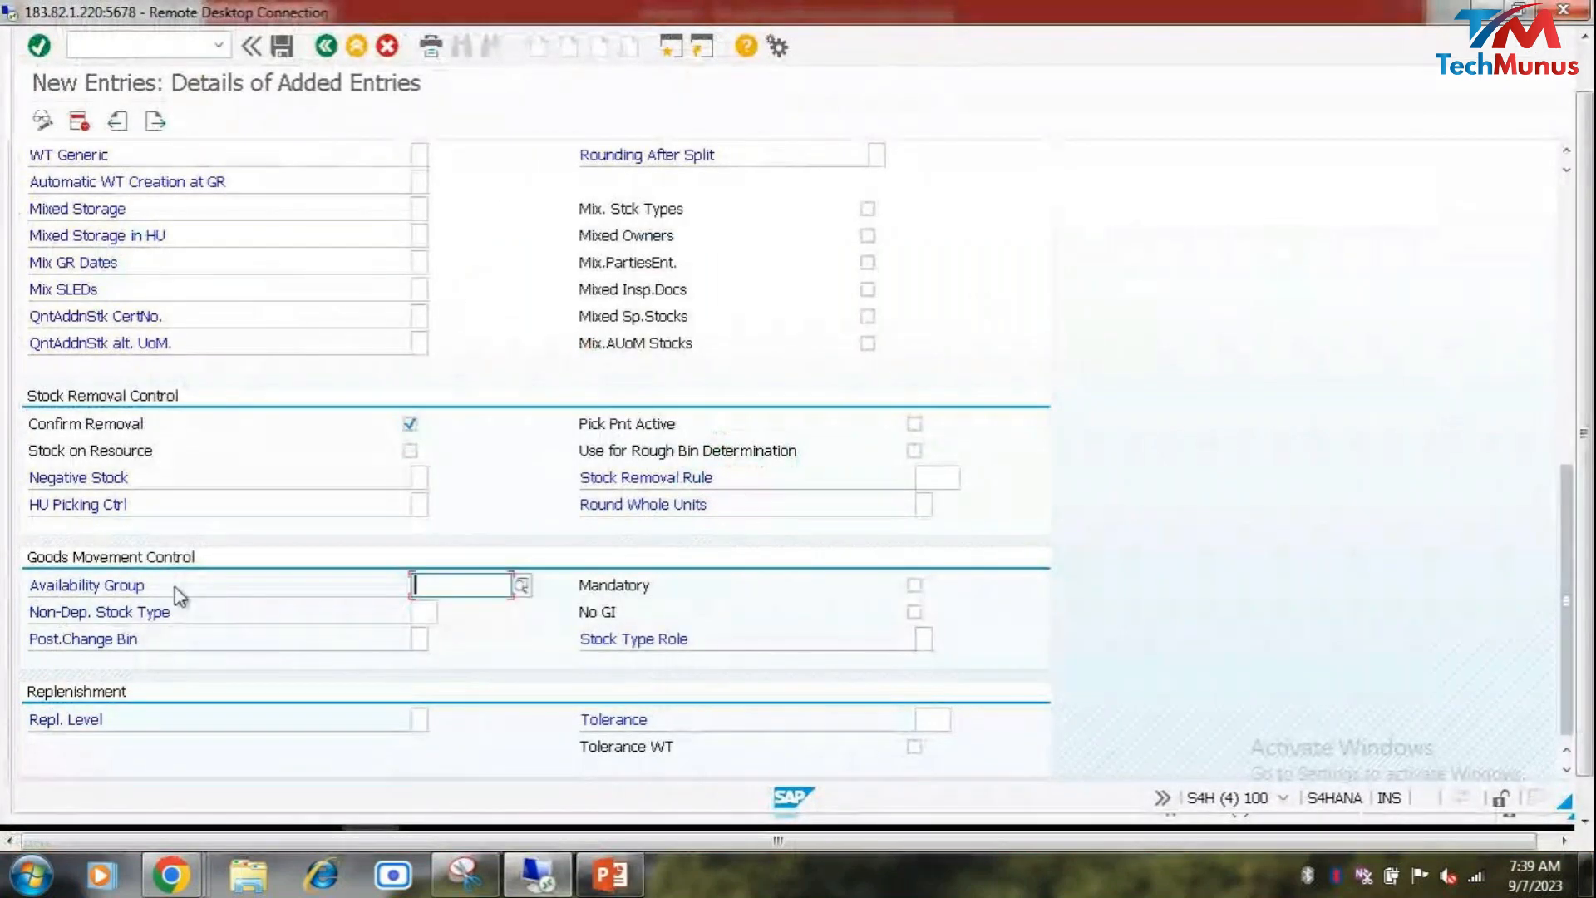
{"action": "left_click", "coordinate": [521, 586]}
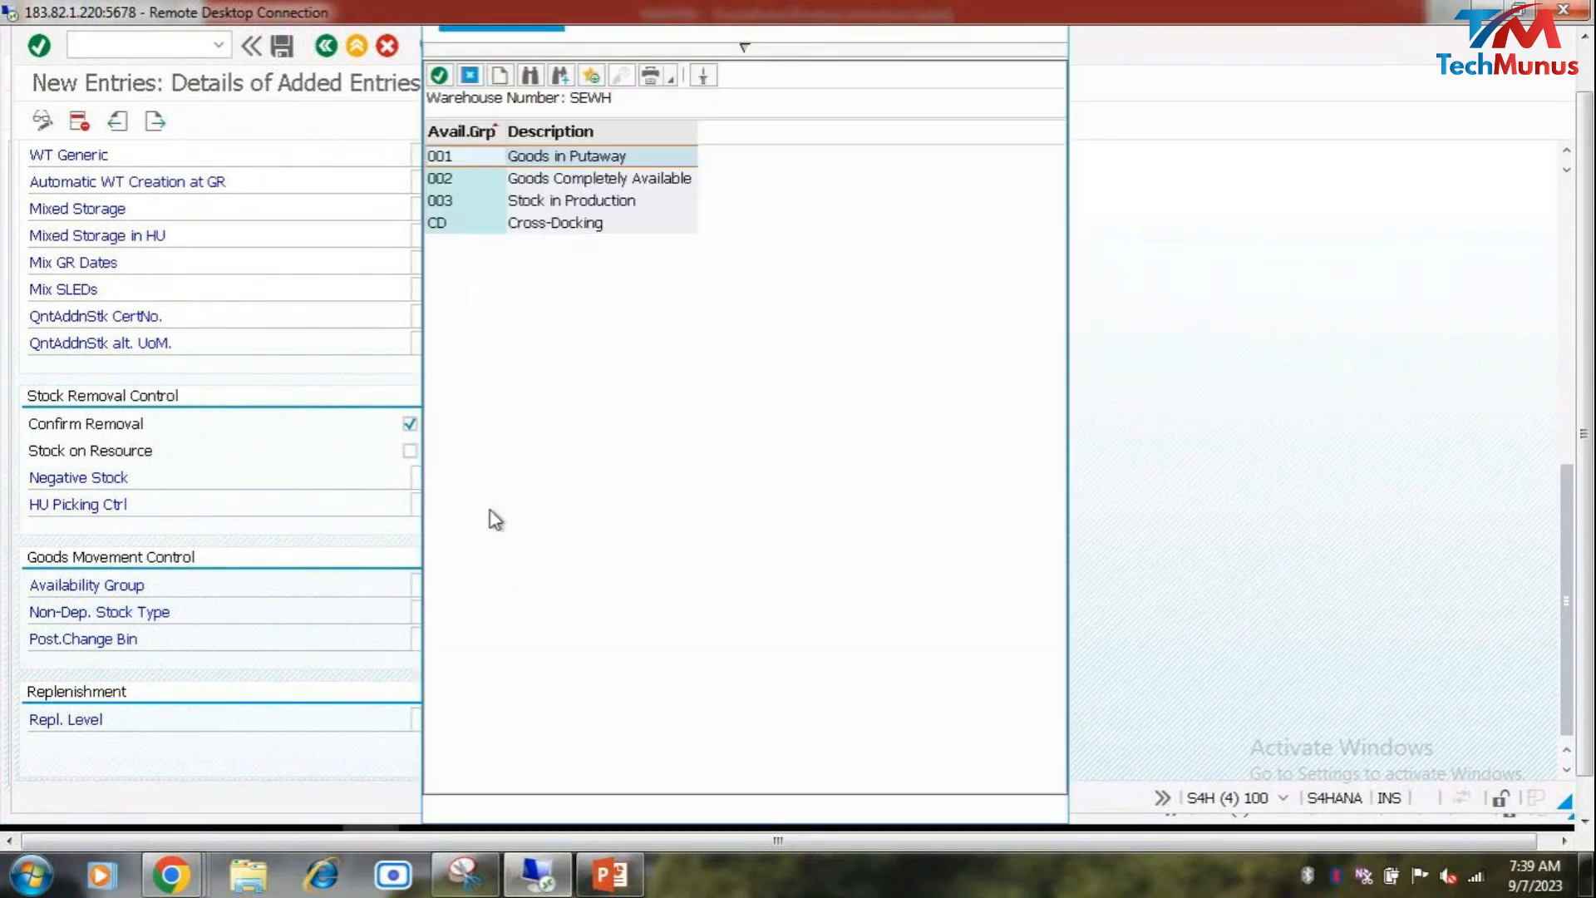
{"action": "double_click", "coordinate": [465, 180]}
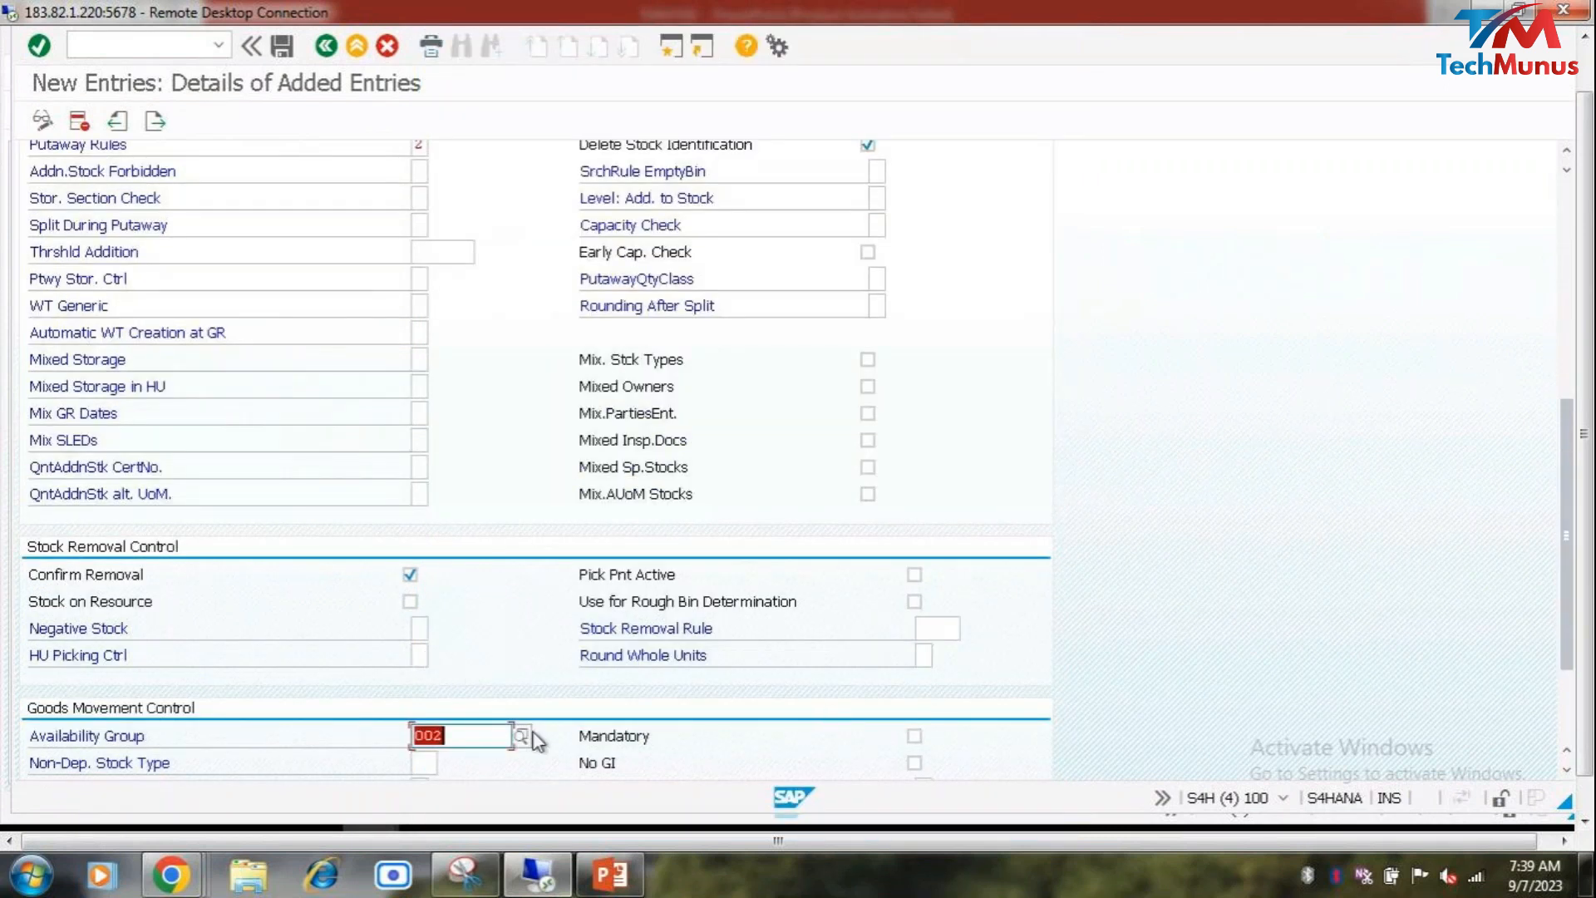
{"action": "left_click", "coordinate": [915, 737]}
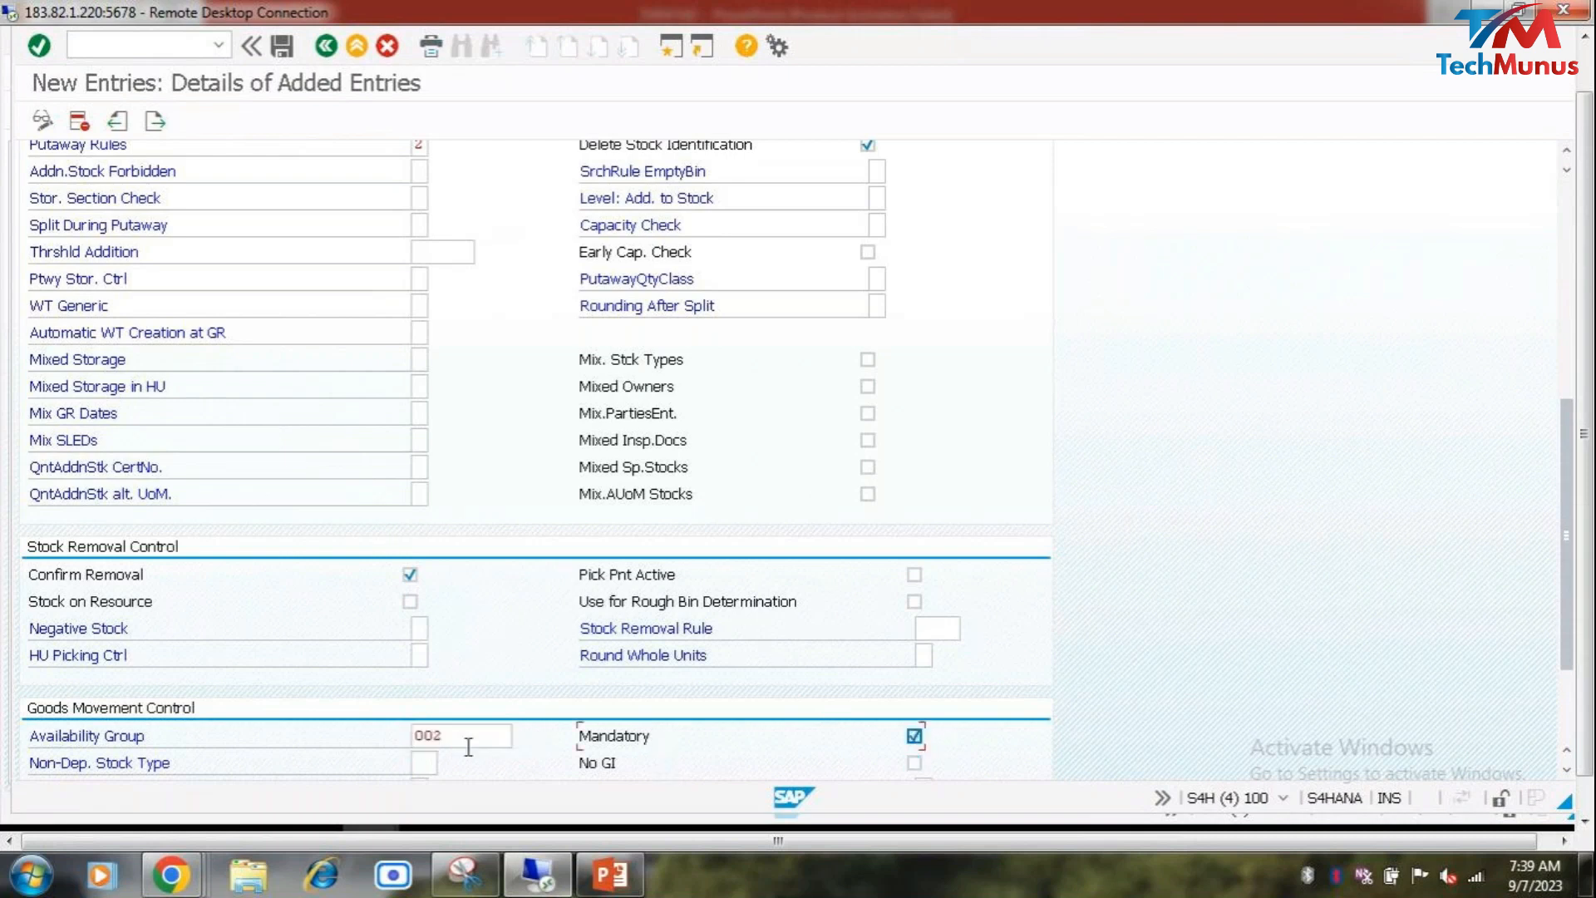
Step: Examine the possible entries for Non-Dep. Stock Type and Repl. Level without choosing any
{"action": "left_click", "coordinate": [419, 763]}
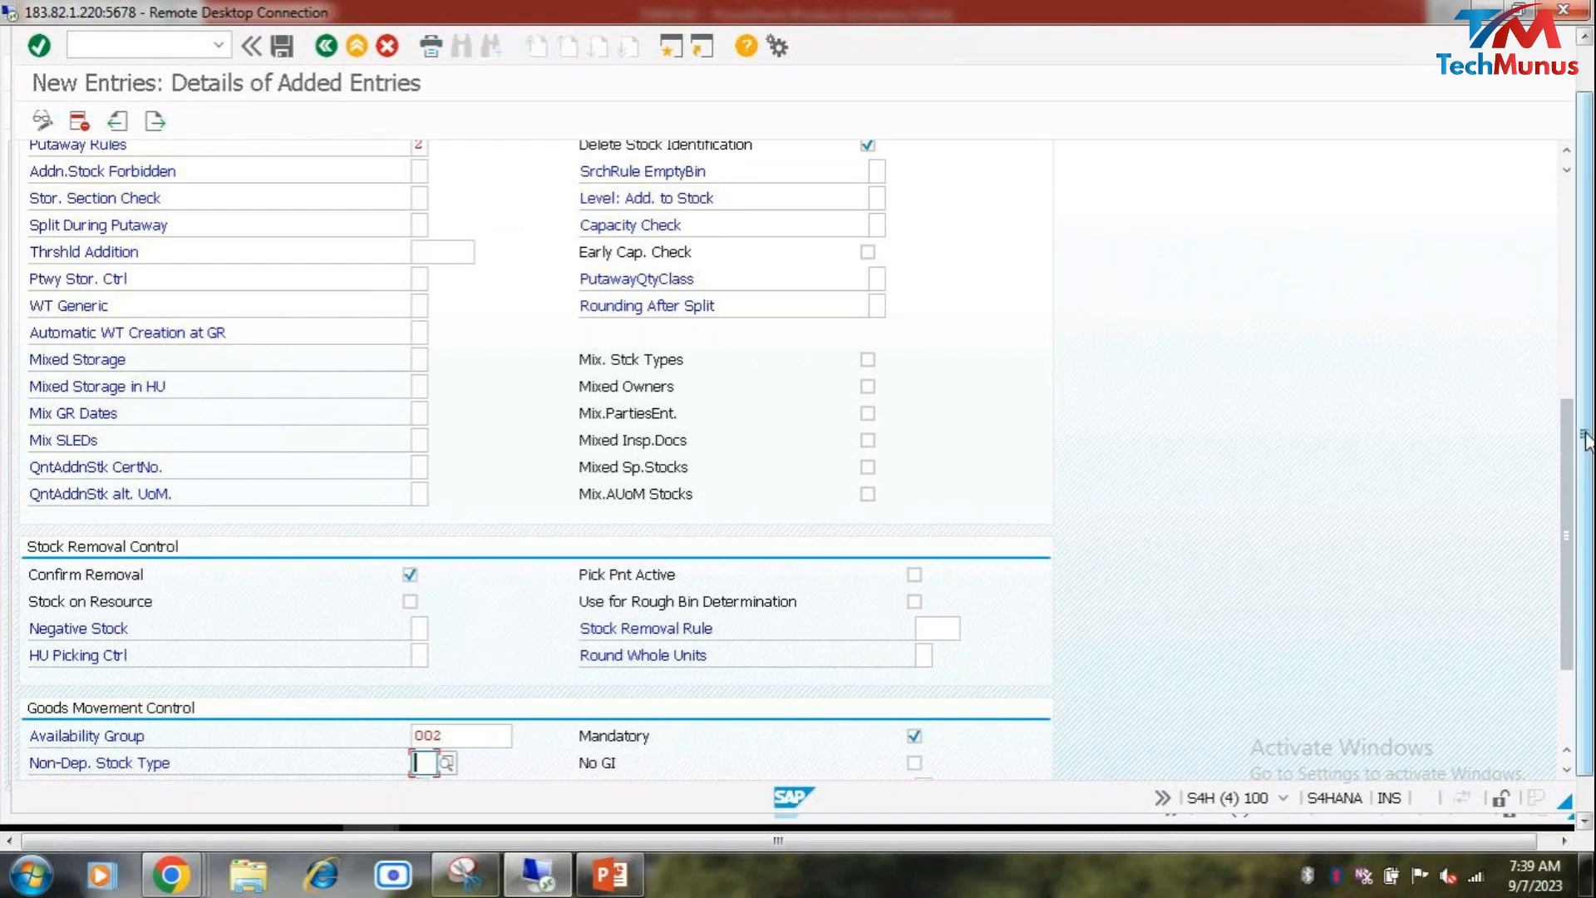
{"action": "left_click_drag", "start_coordinate": [1584, 449], "coordinate": [1579, 549]}
{"action": "scroll", "coordinate": [346, 488], "scroll_direction": "down", "scroll_amount": 2}
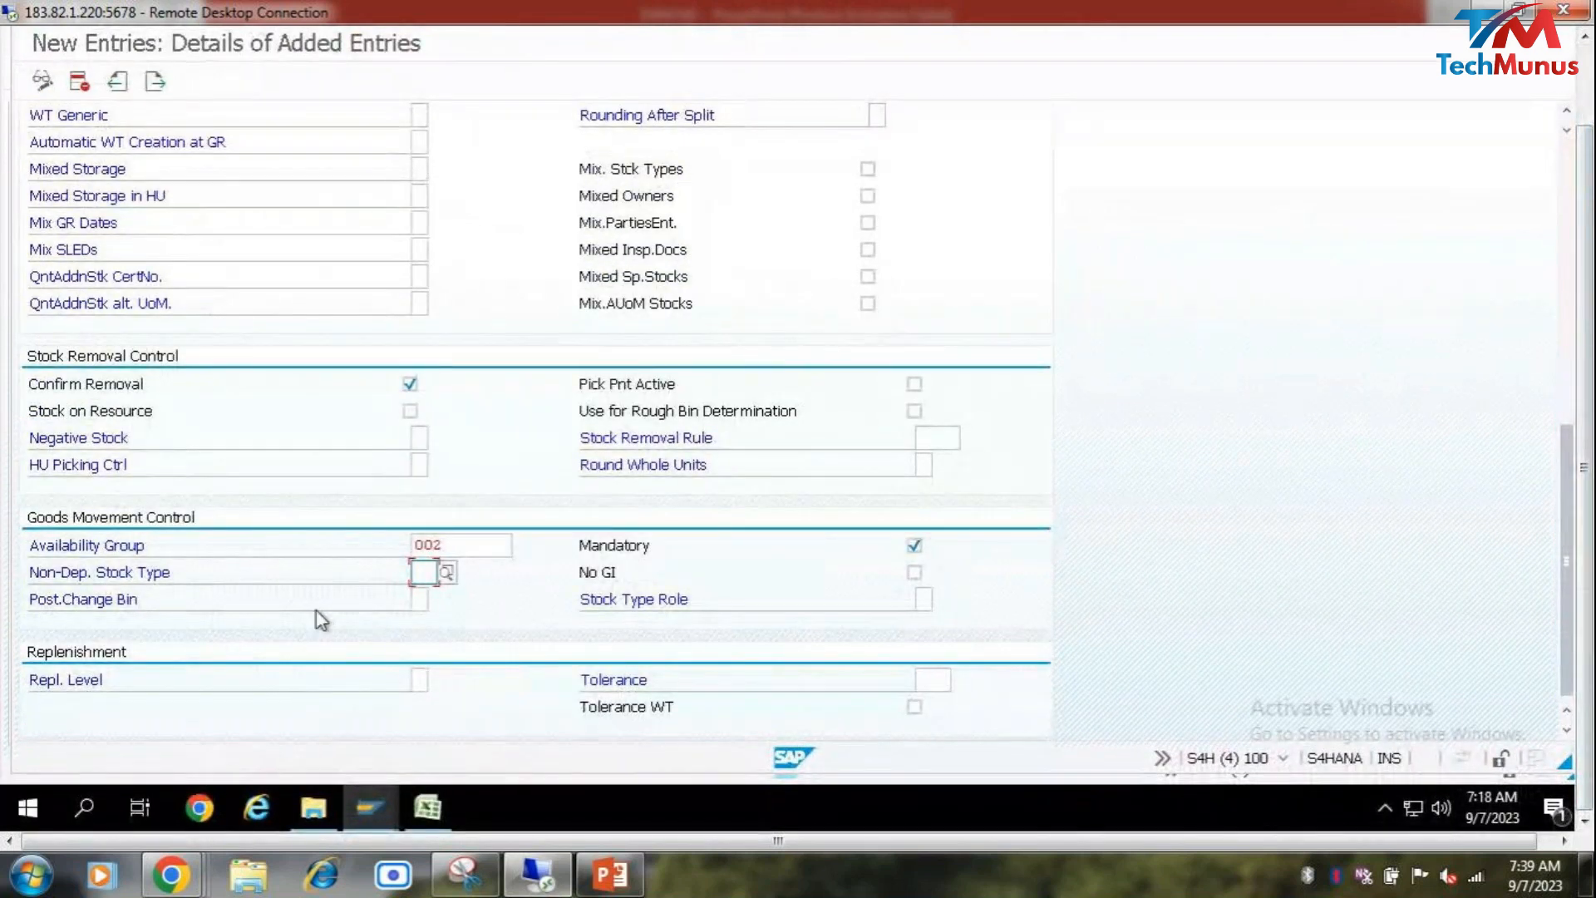
{"action": "left_click", "coordinate": [447, 572]}
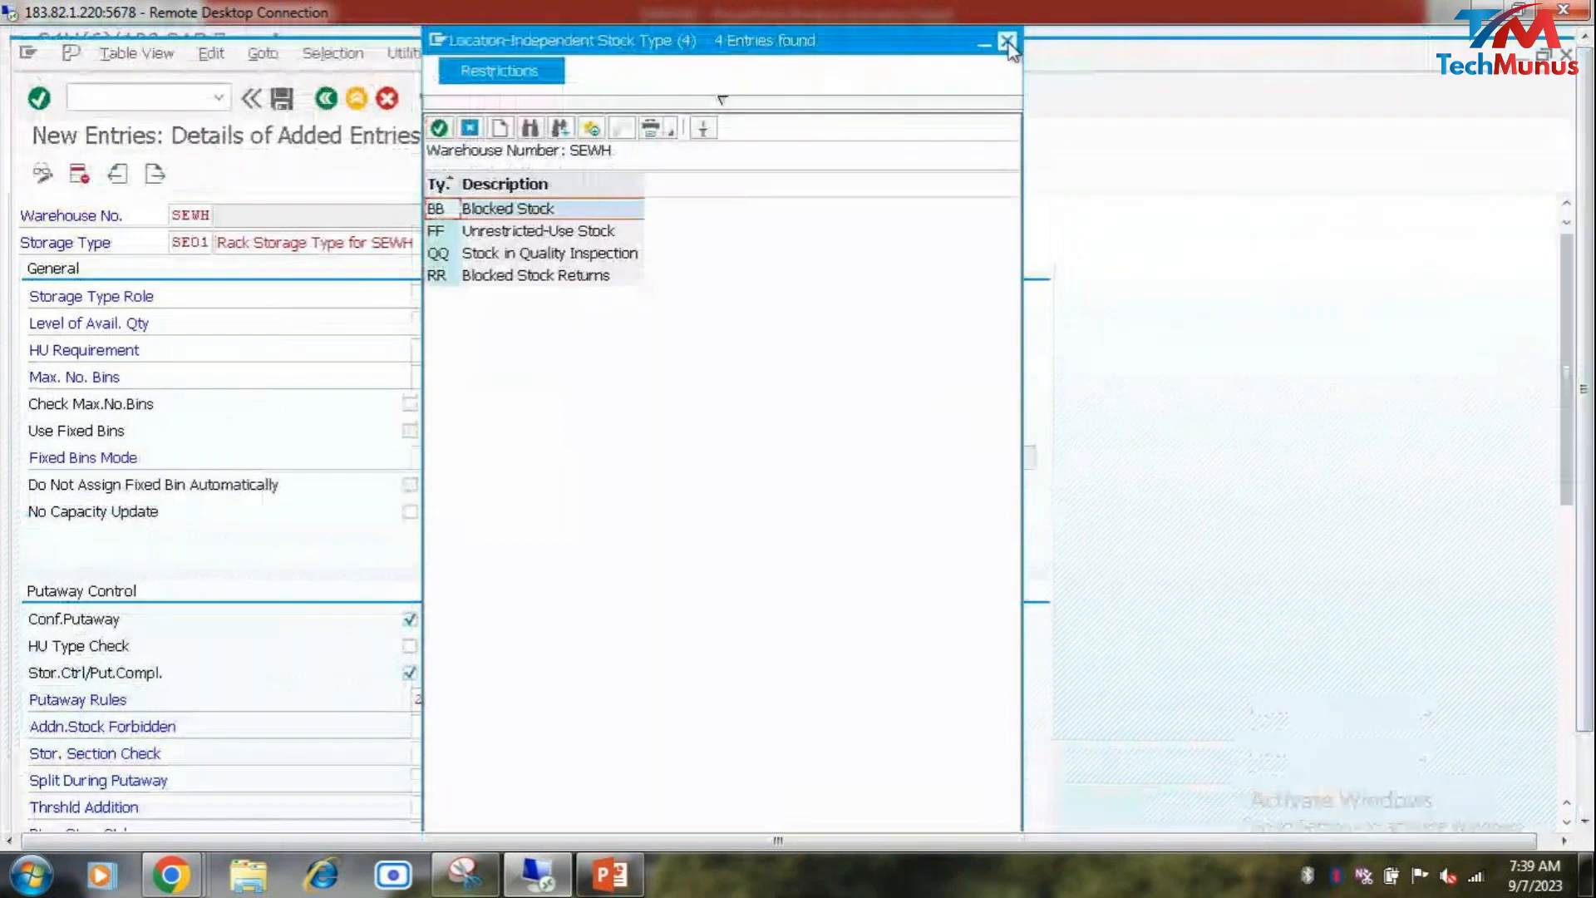
{"action": "left_click", "coordinate": [1007, 43]}
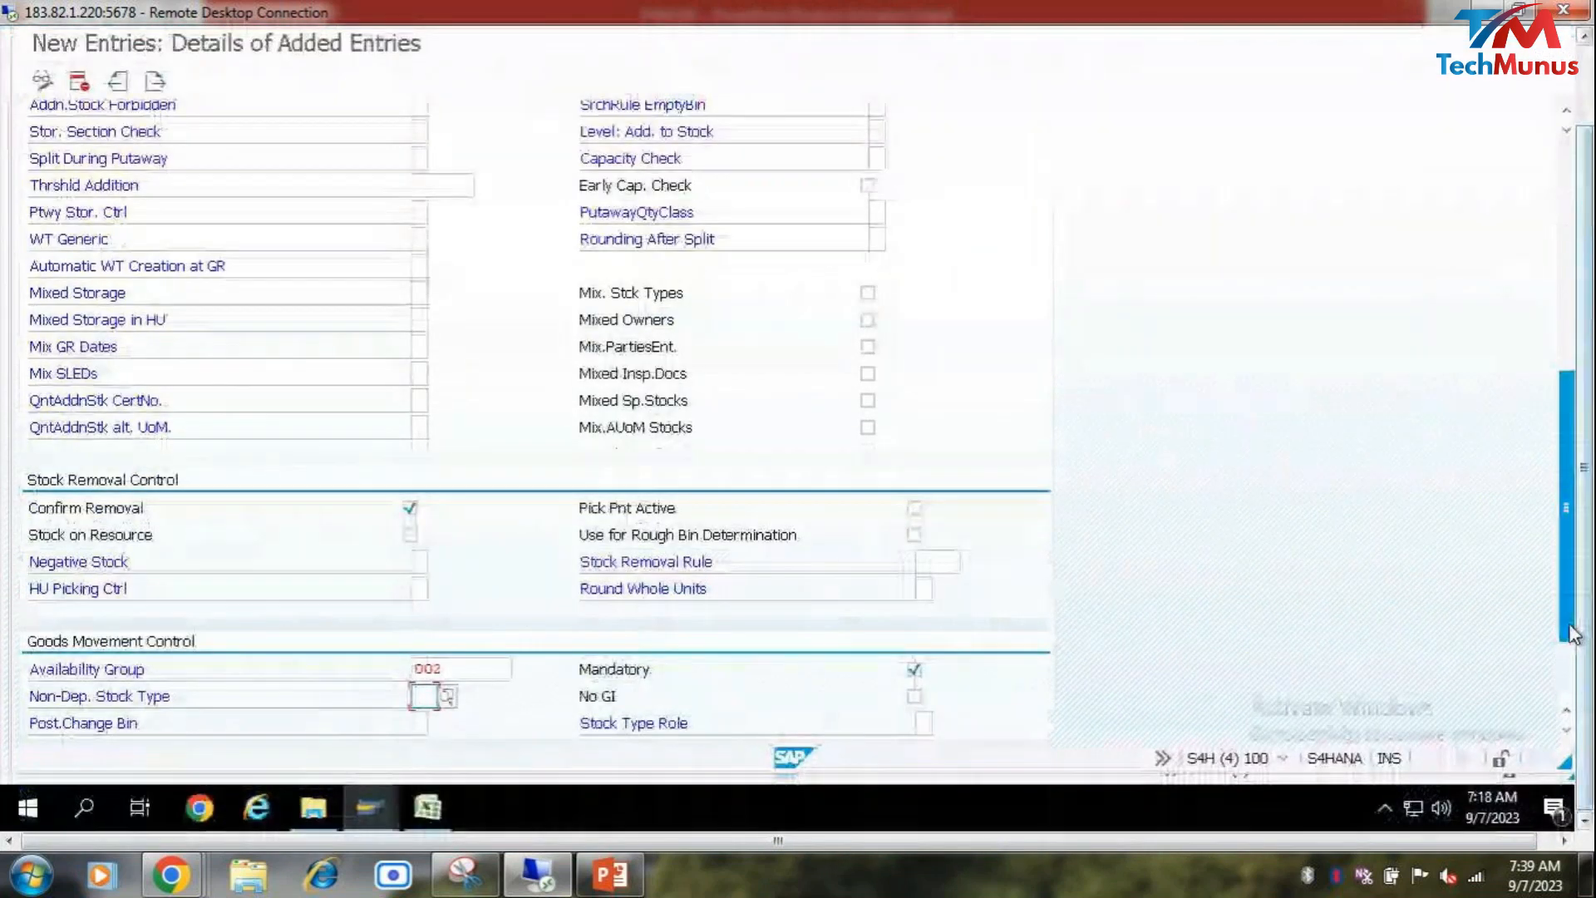
{"action": "scroll", "coordinate": [1574, 635], "scroll_direction": "down", "scroll_amount": 3}
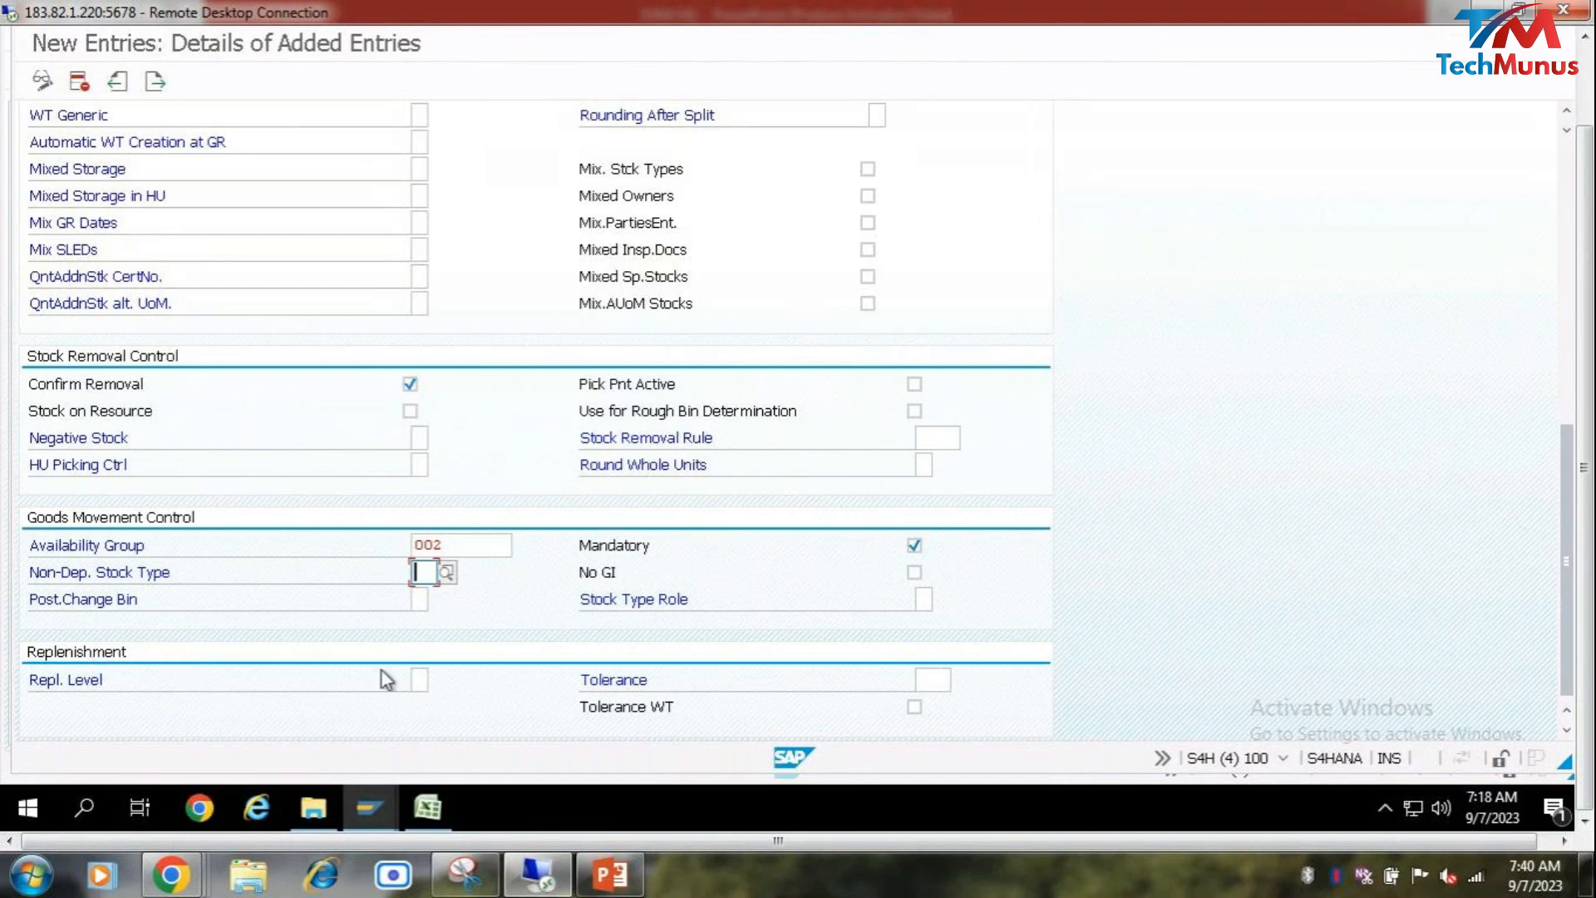
{"action": "left_click", "coordinate": [420, 679]}
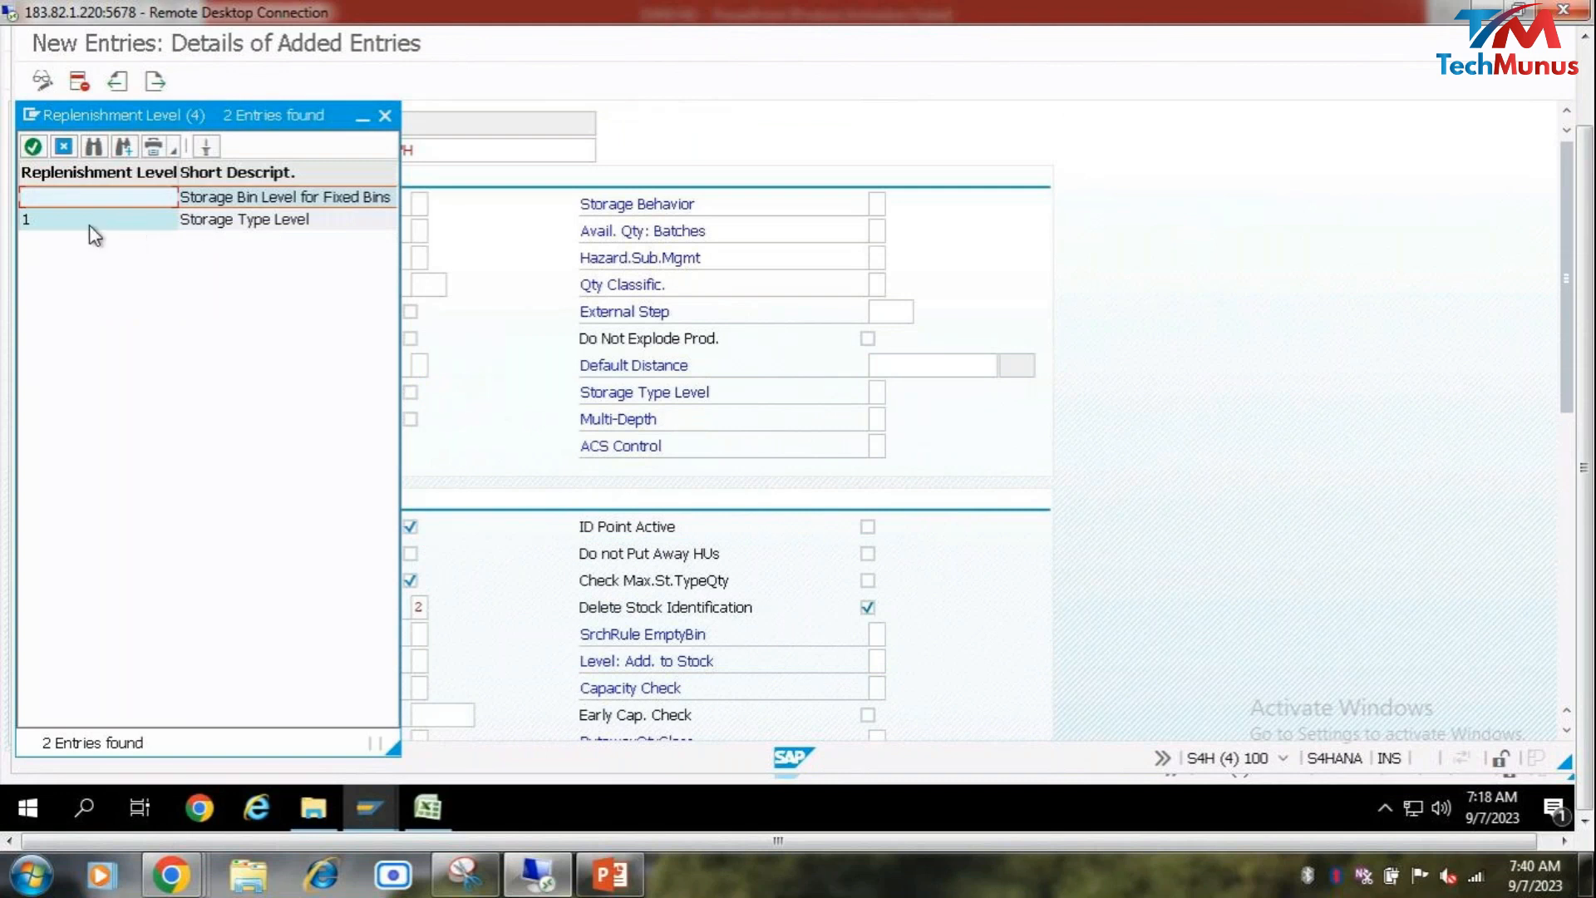
{"action": "left_click", "coordinate": [385, 115]}
{"action": "scroll", "coordinate": [1354, 392], "scroll_direction": "down", "scroll_amount": 8}
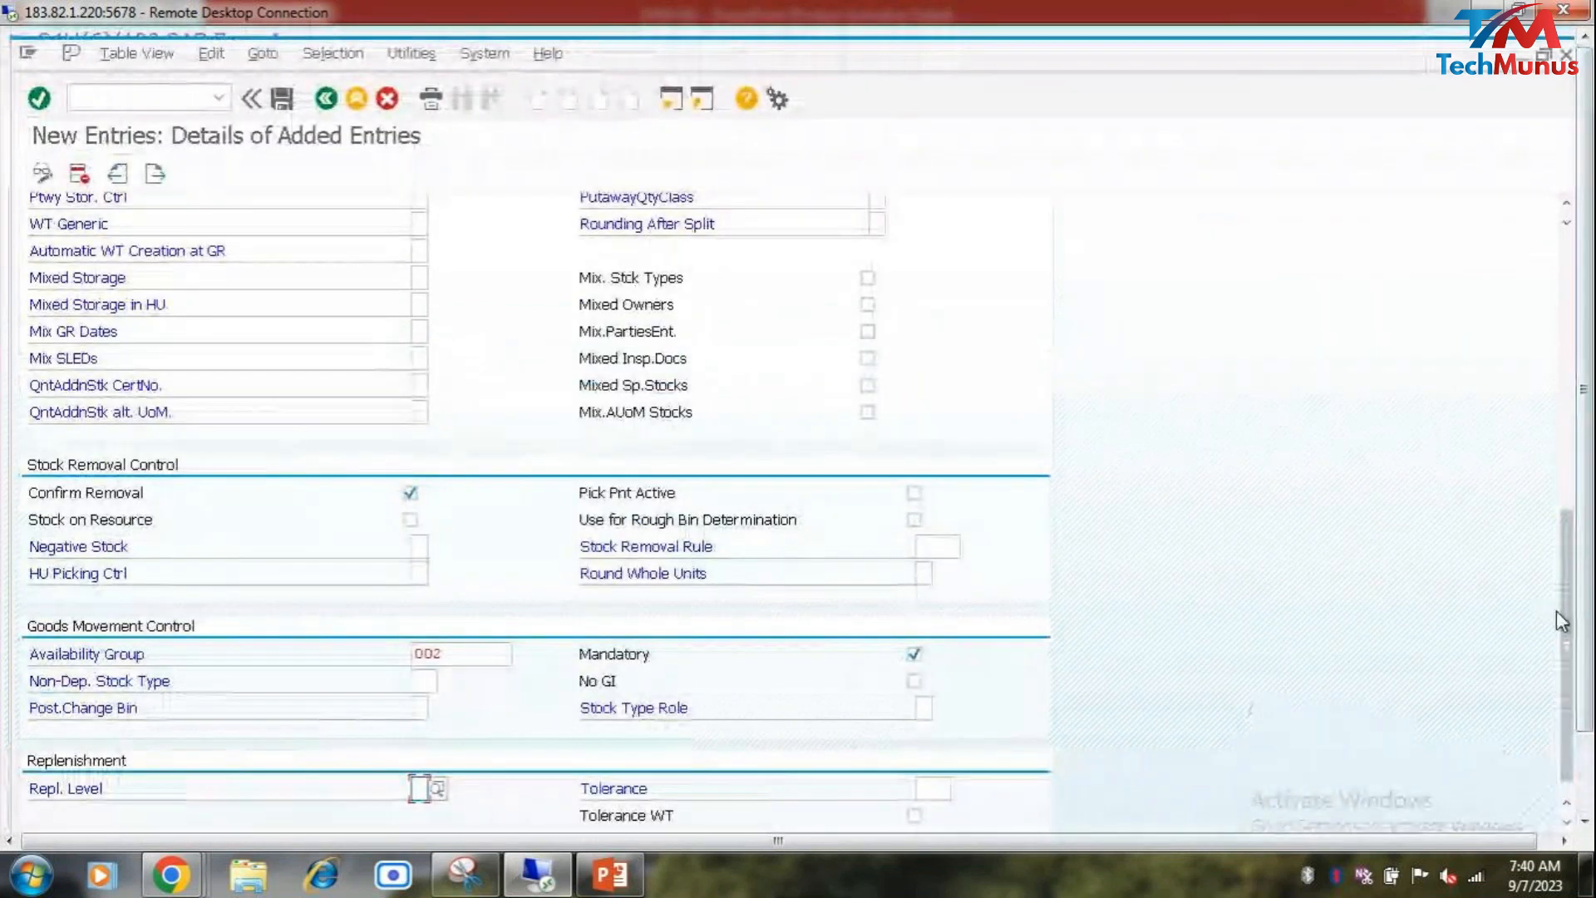
{"action": "scroll", "coordinate": [1563, 619], "scroll_direction": "up", "scroll_amount": 8}
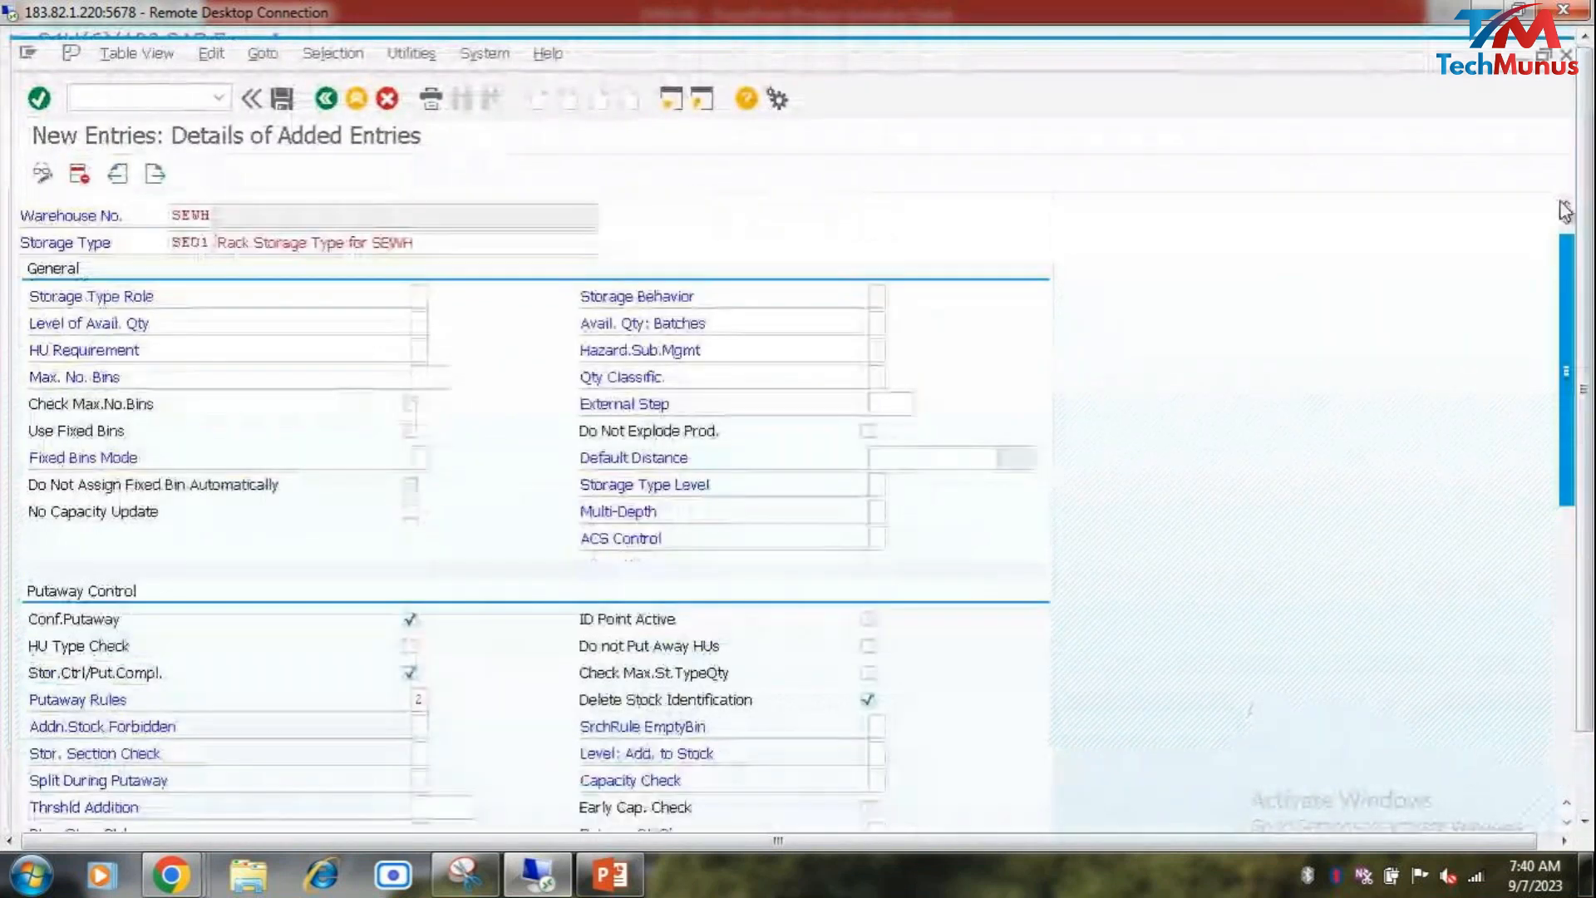
Step: Save storage type SE01 under the proposed customizing request and return to the storage type overview
{"action": "left_click", "coordinate": [281, 99]}
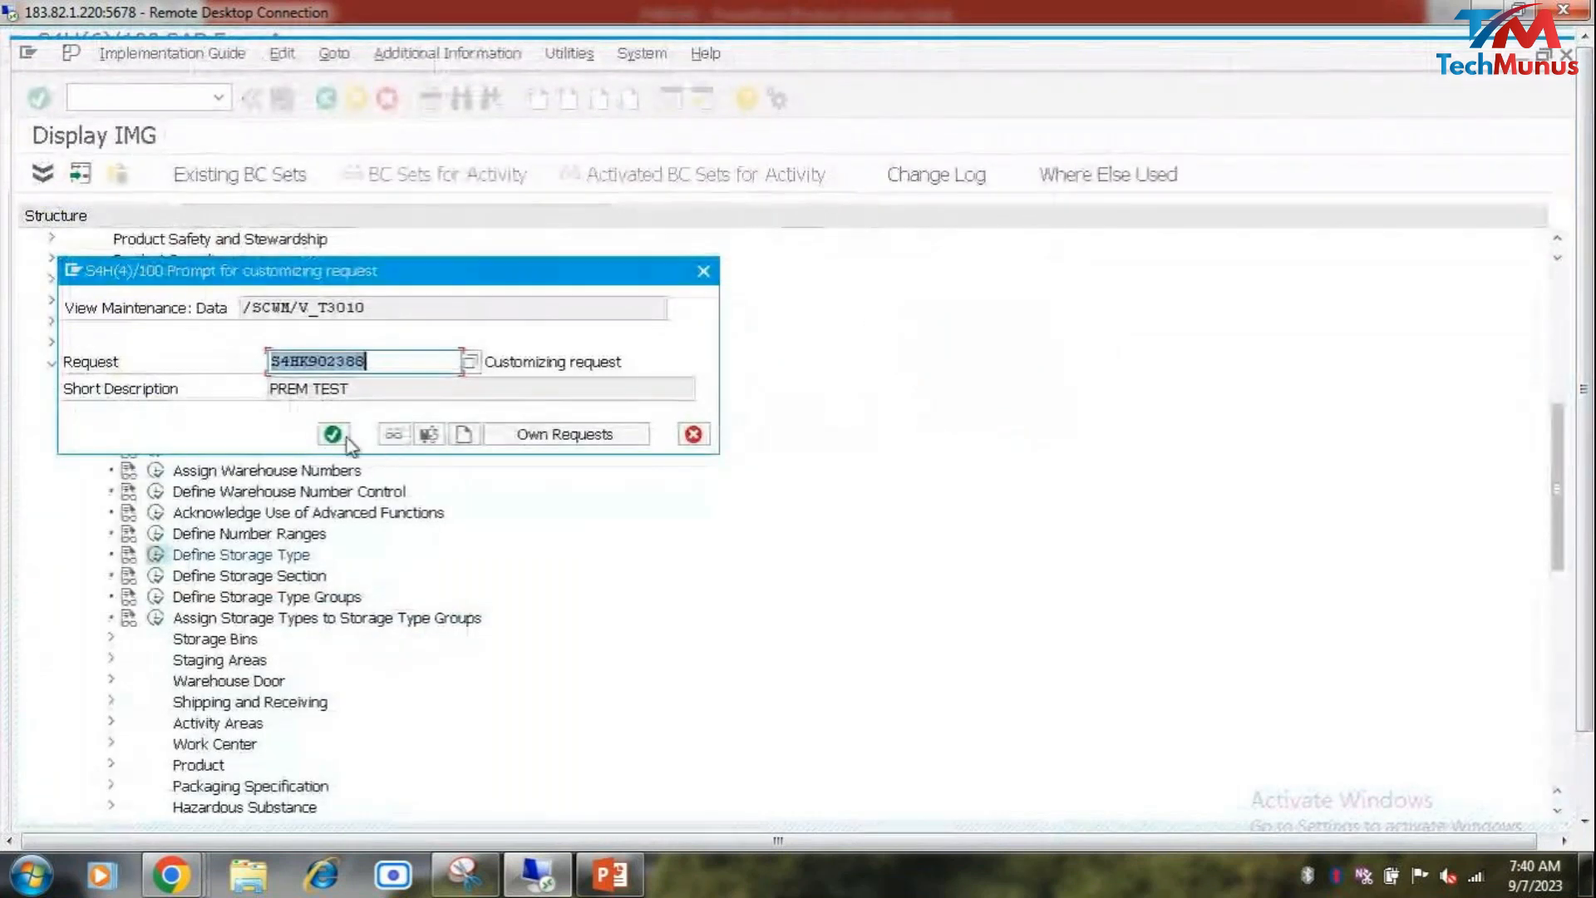
{"action": "left_click", "coordinate": [334, 434]}
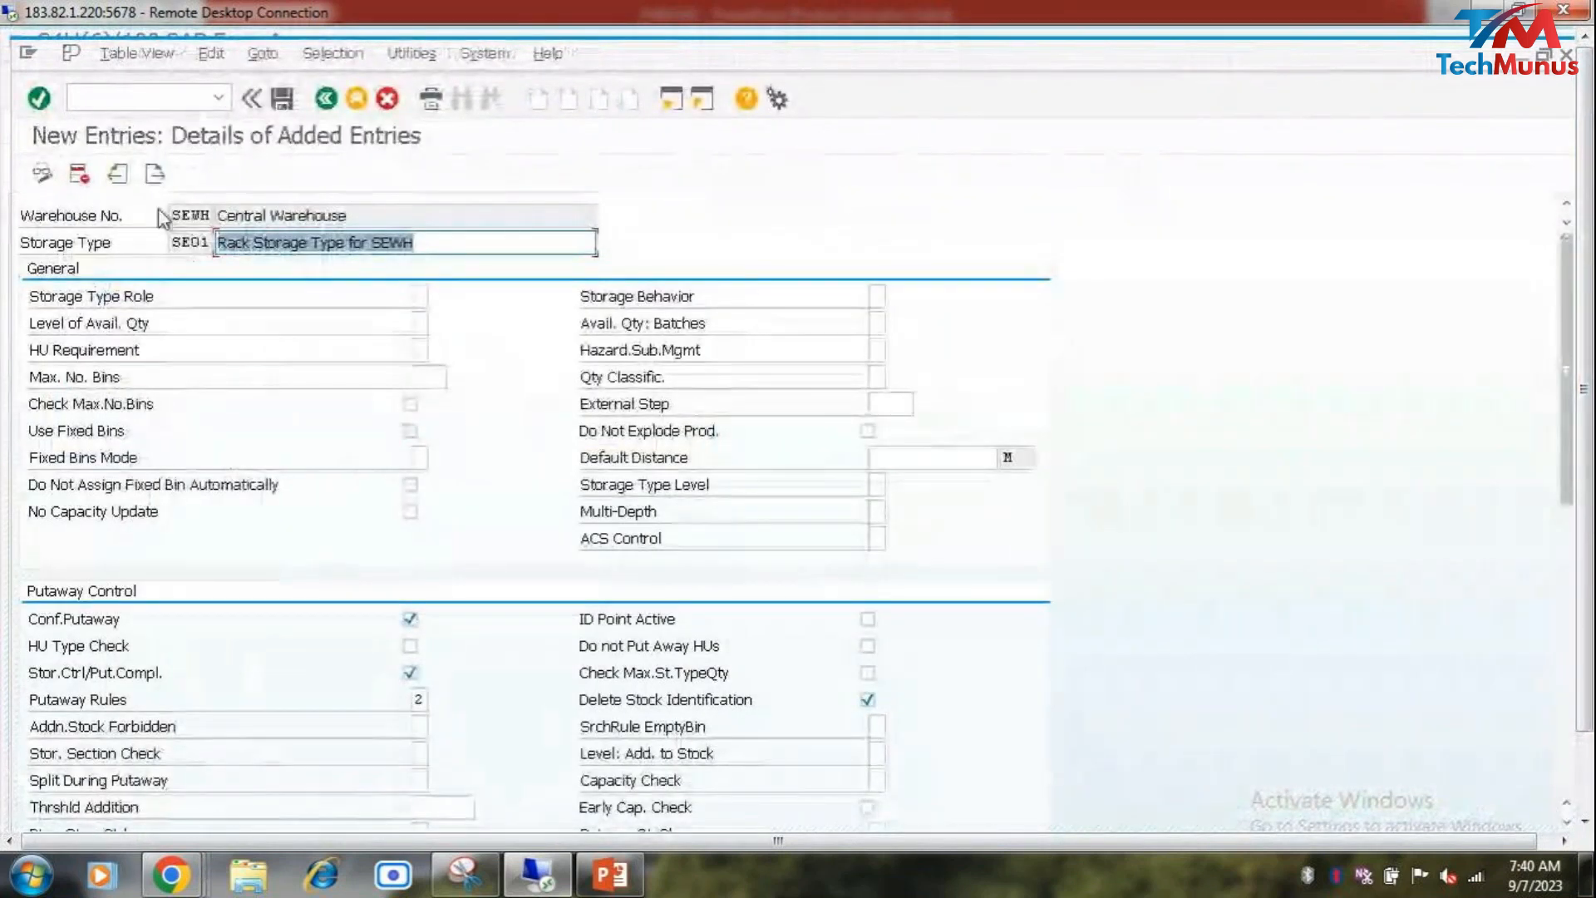
{"action": "left_click", "coordinate": [326, 101]}
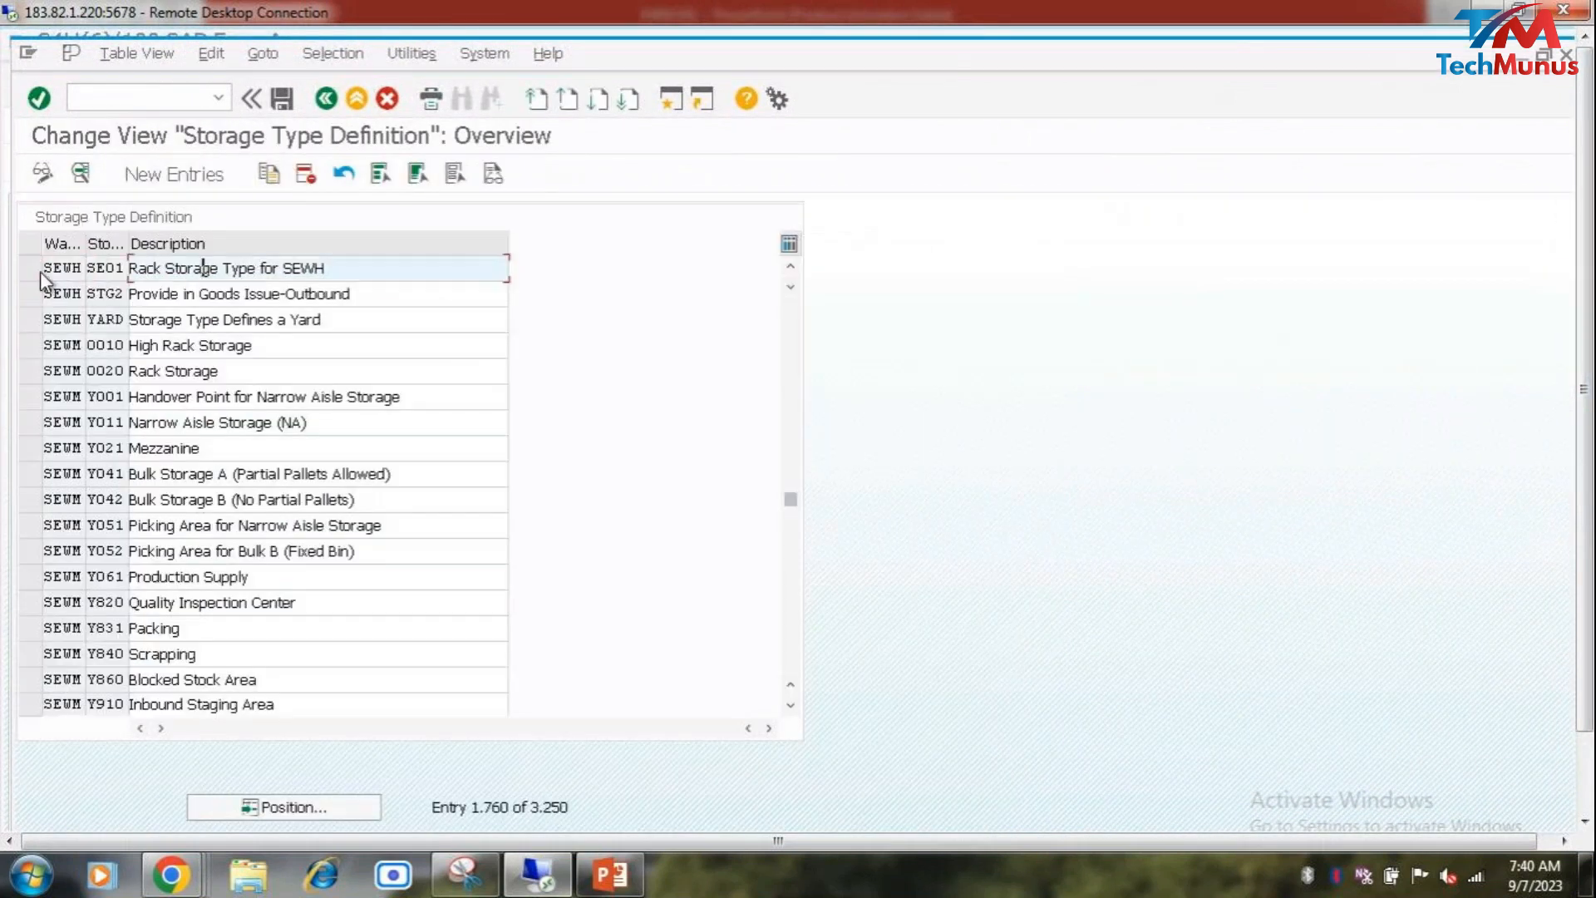
{"action": "left_click", "coordinate": [38, 268]}
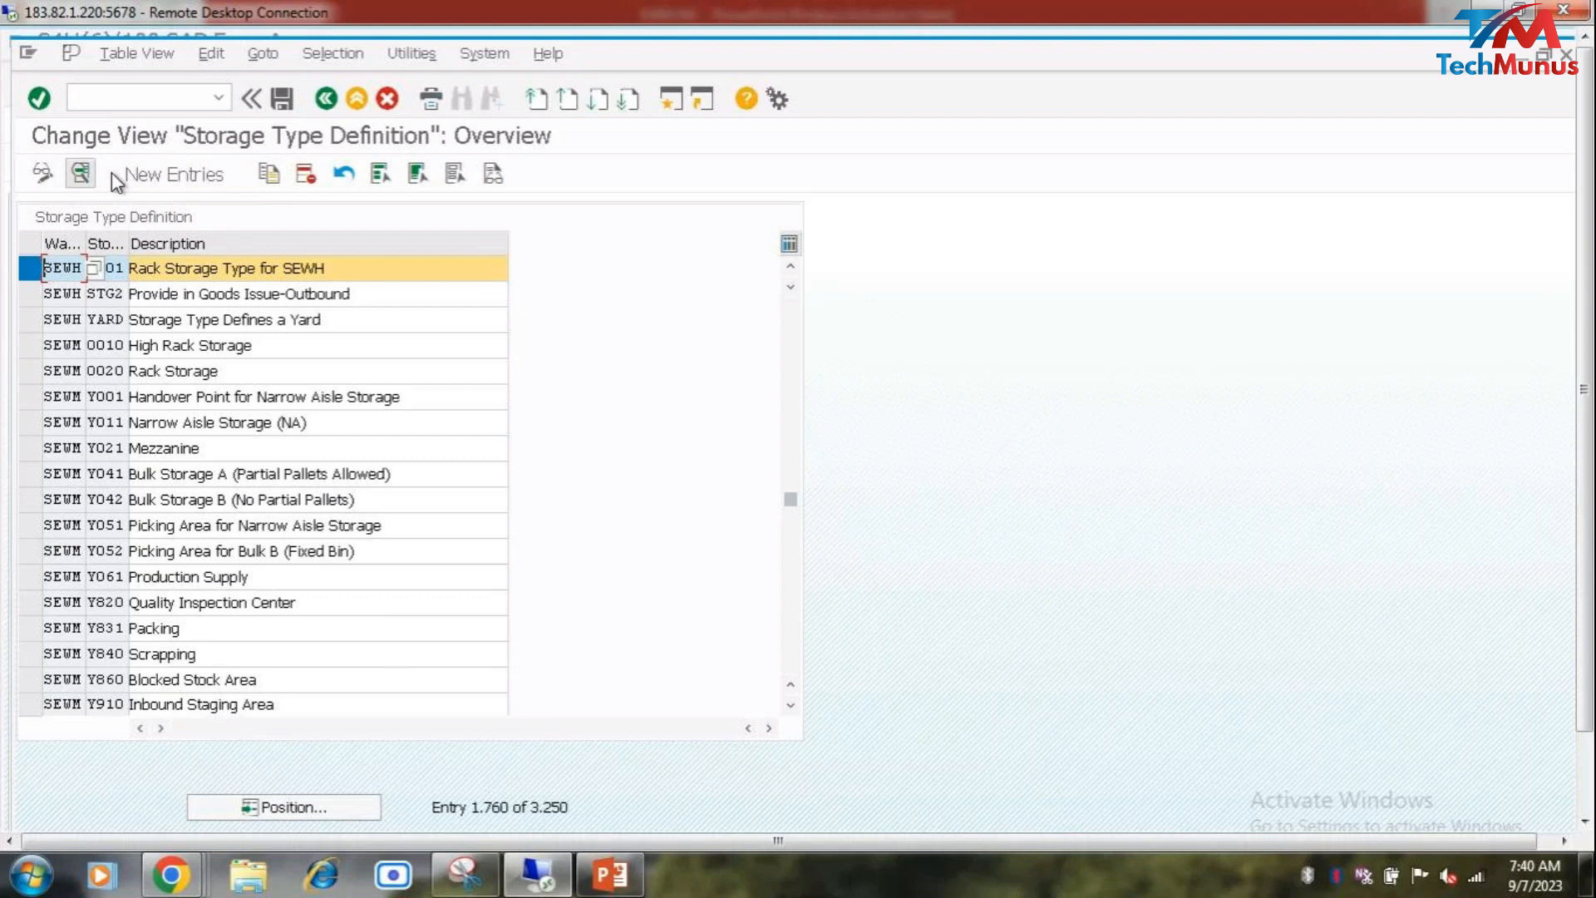
{"action": "left_click", "coordinate": [268, 174]}
{"action": "left_click", "coordinate": [387, 99]}
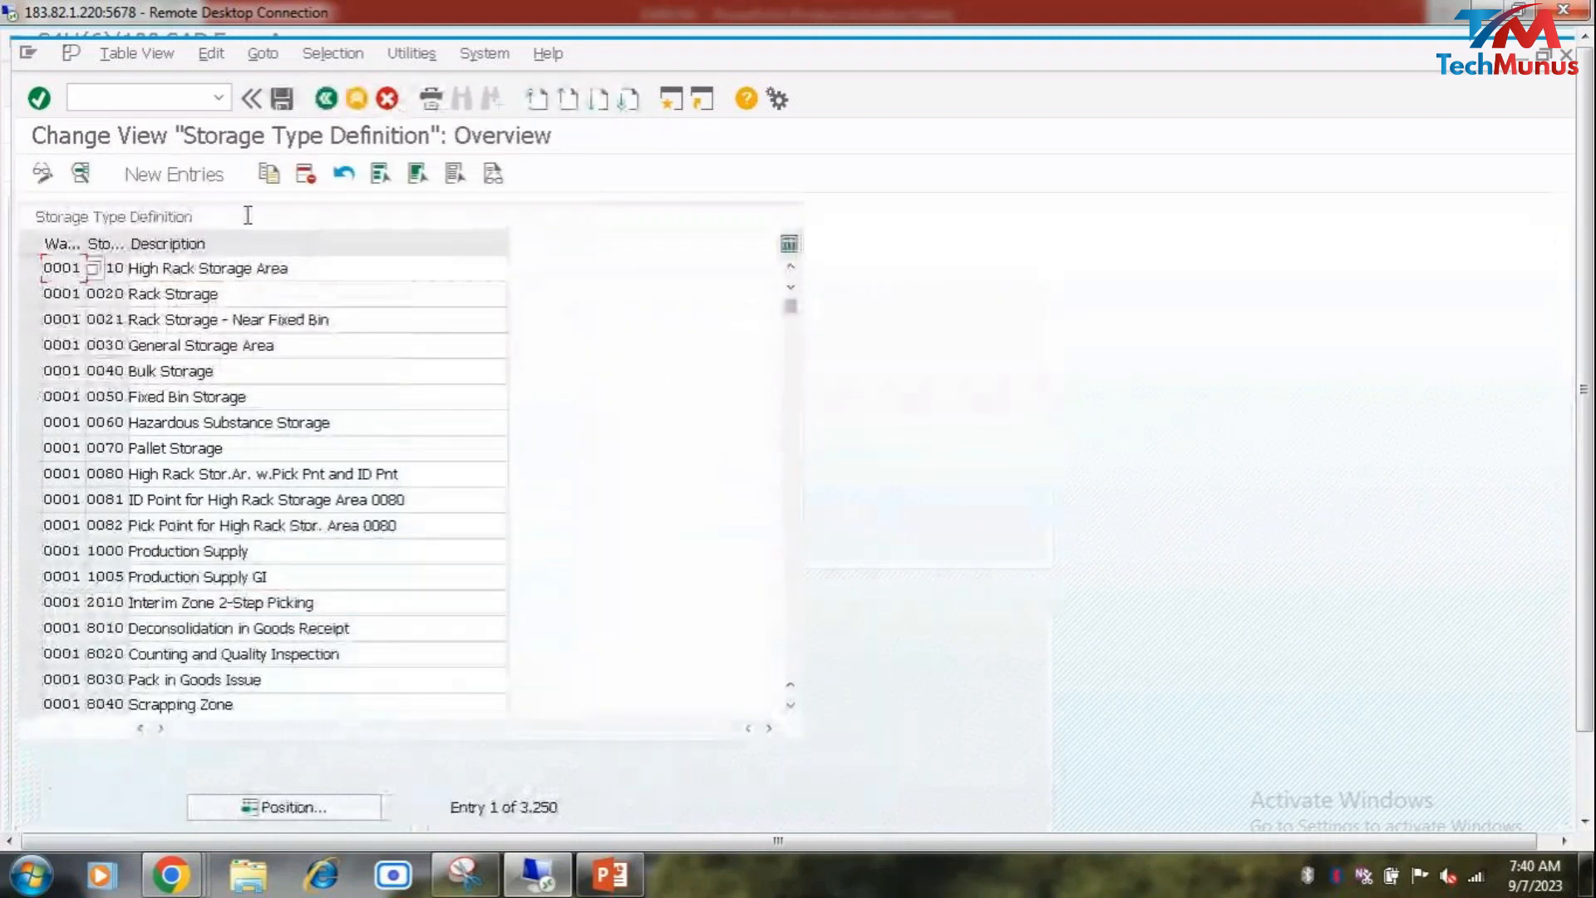
{"action": "left_click", "coordinate": [326, 99]}
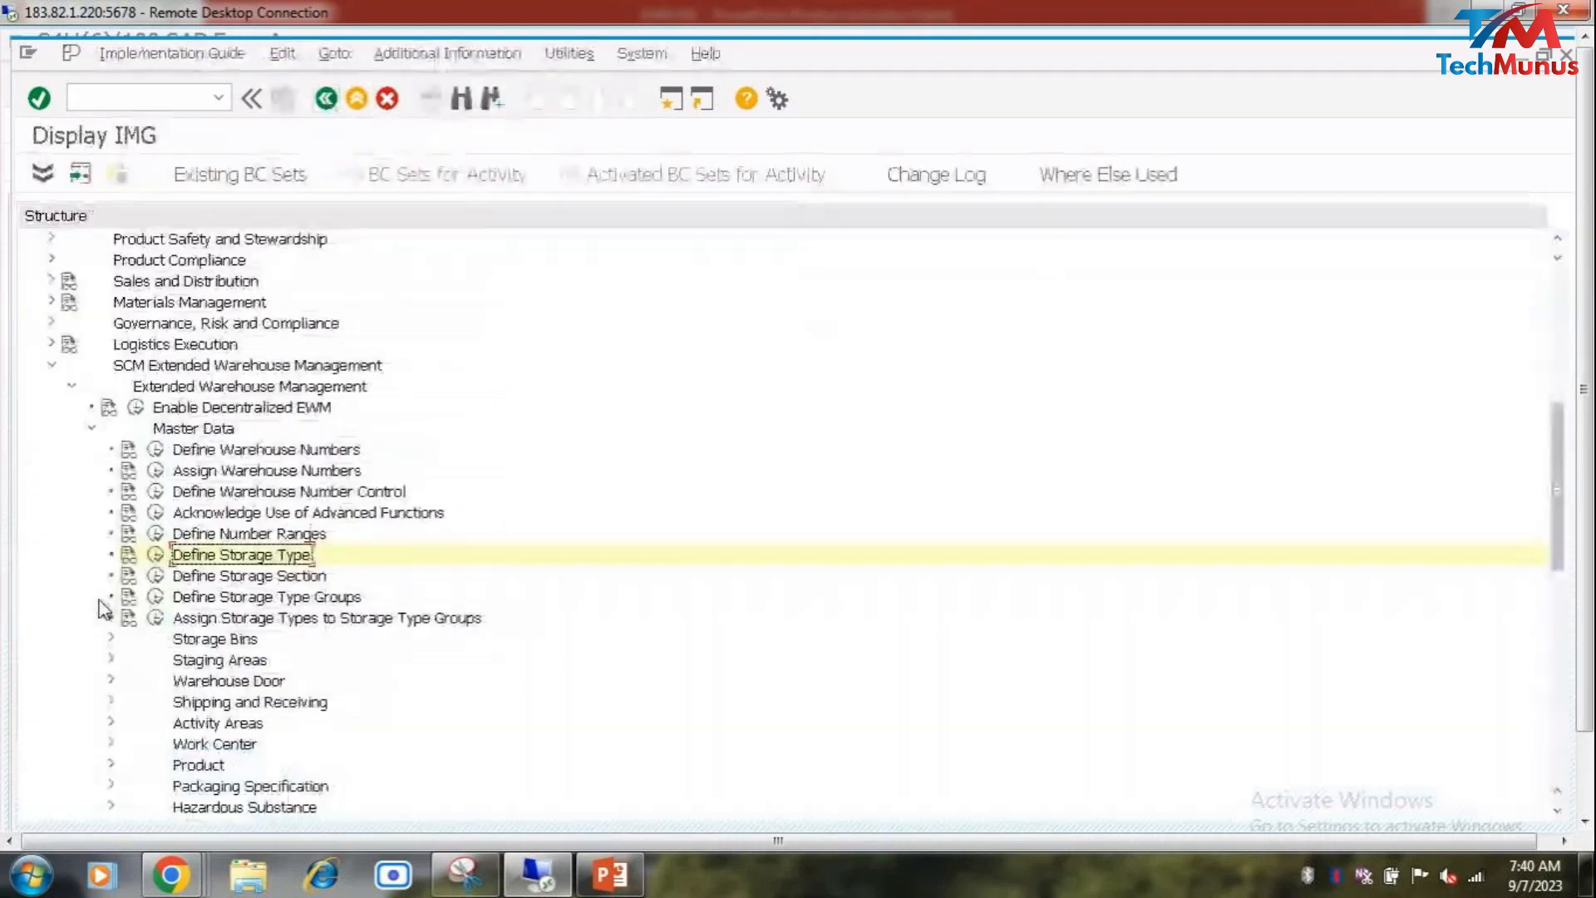
{"action": "left_click", "coordinate": [169, 533]}
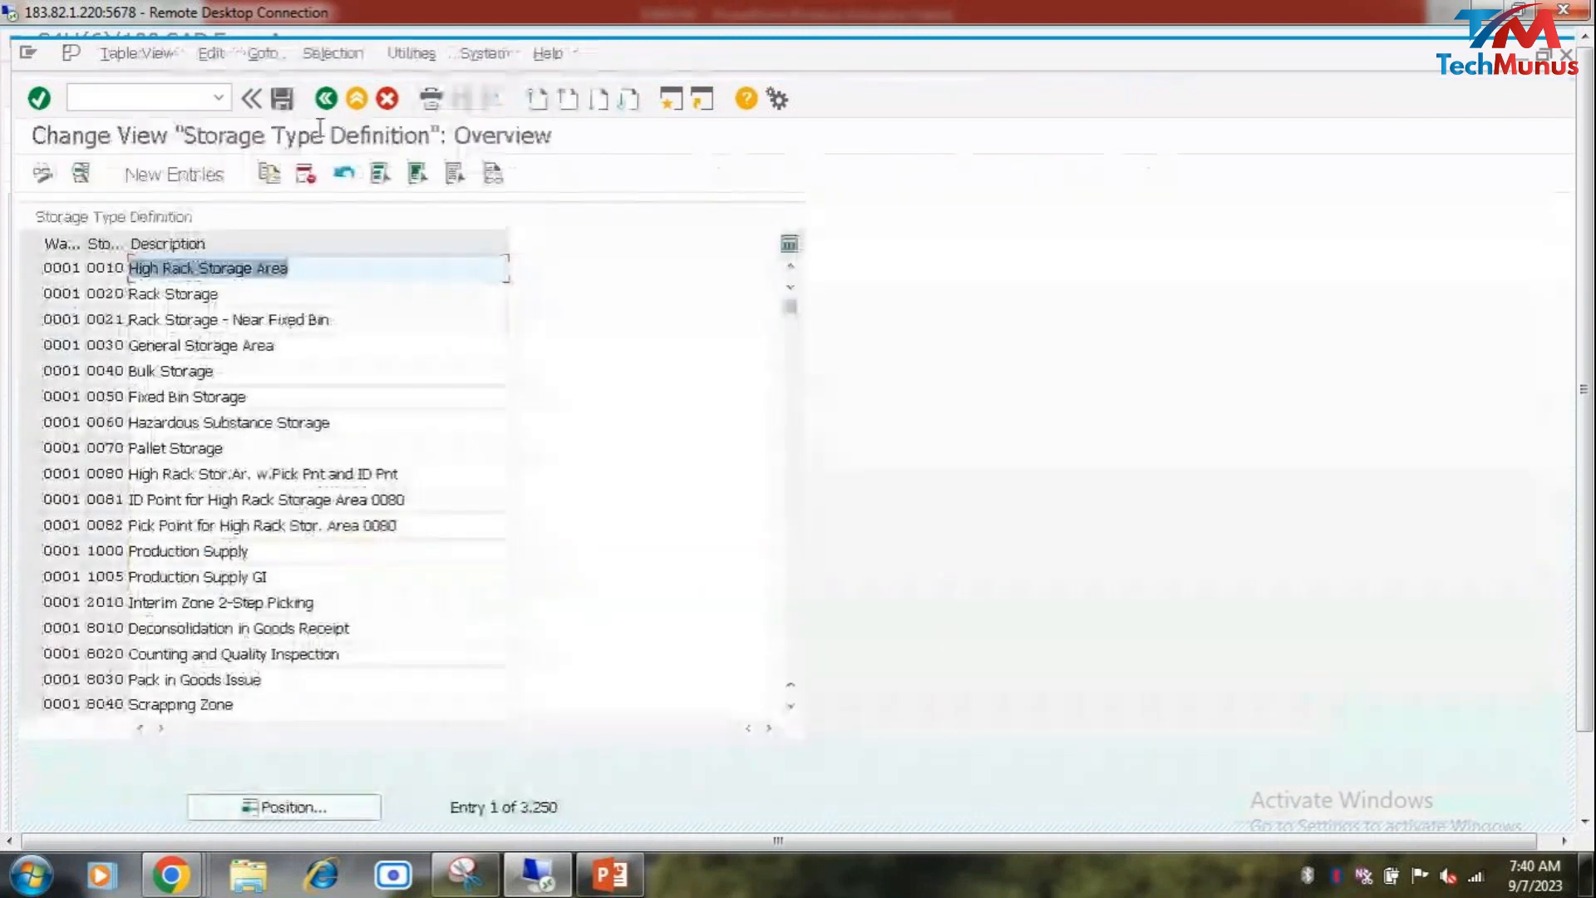
Step: Restrict the storage type overview by contents to warehouse number SEWH and locate storage type SE01
{"action": "left_click", "coordinate": [332, 53]}
{"action": "left_click", "coordinate": [366, 171]}
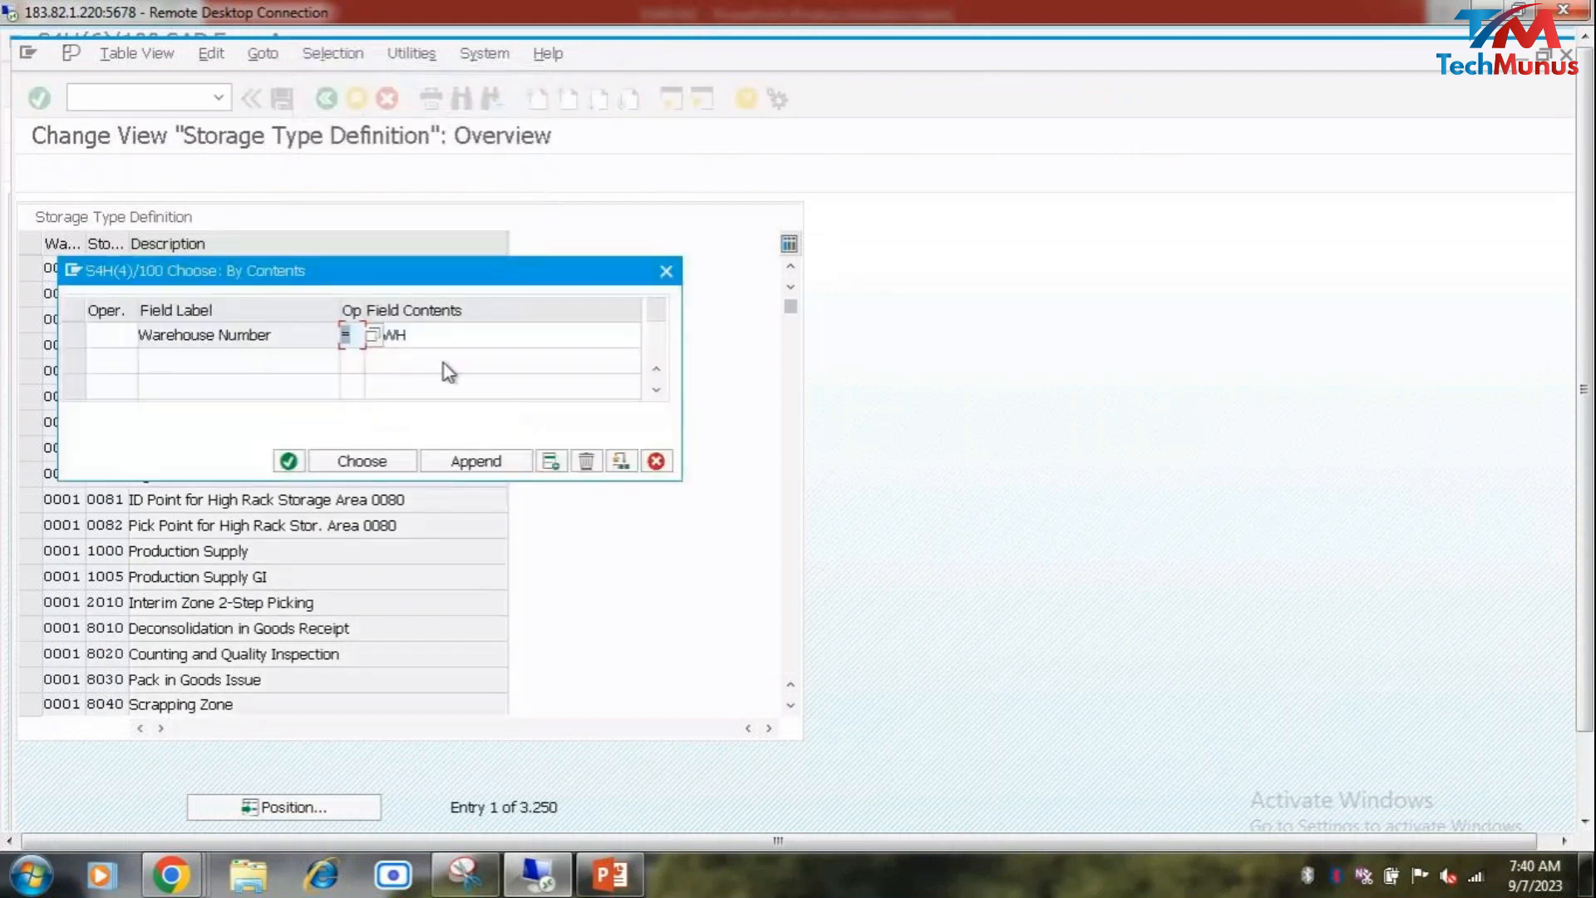
{"action": "type", "text": "SE"}
{"action": "left_click", "coordinate": [366, 462]}
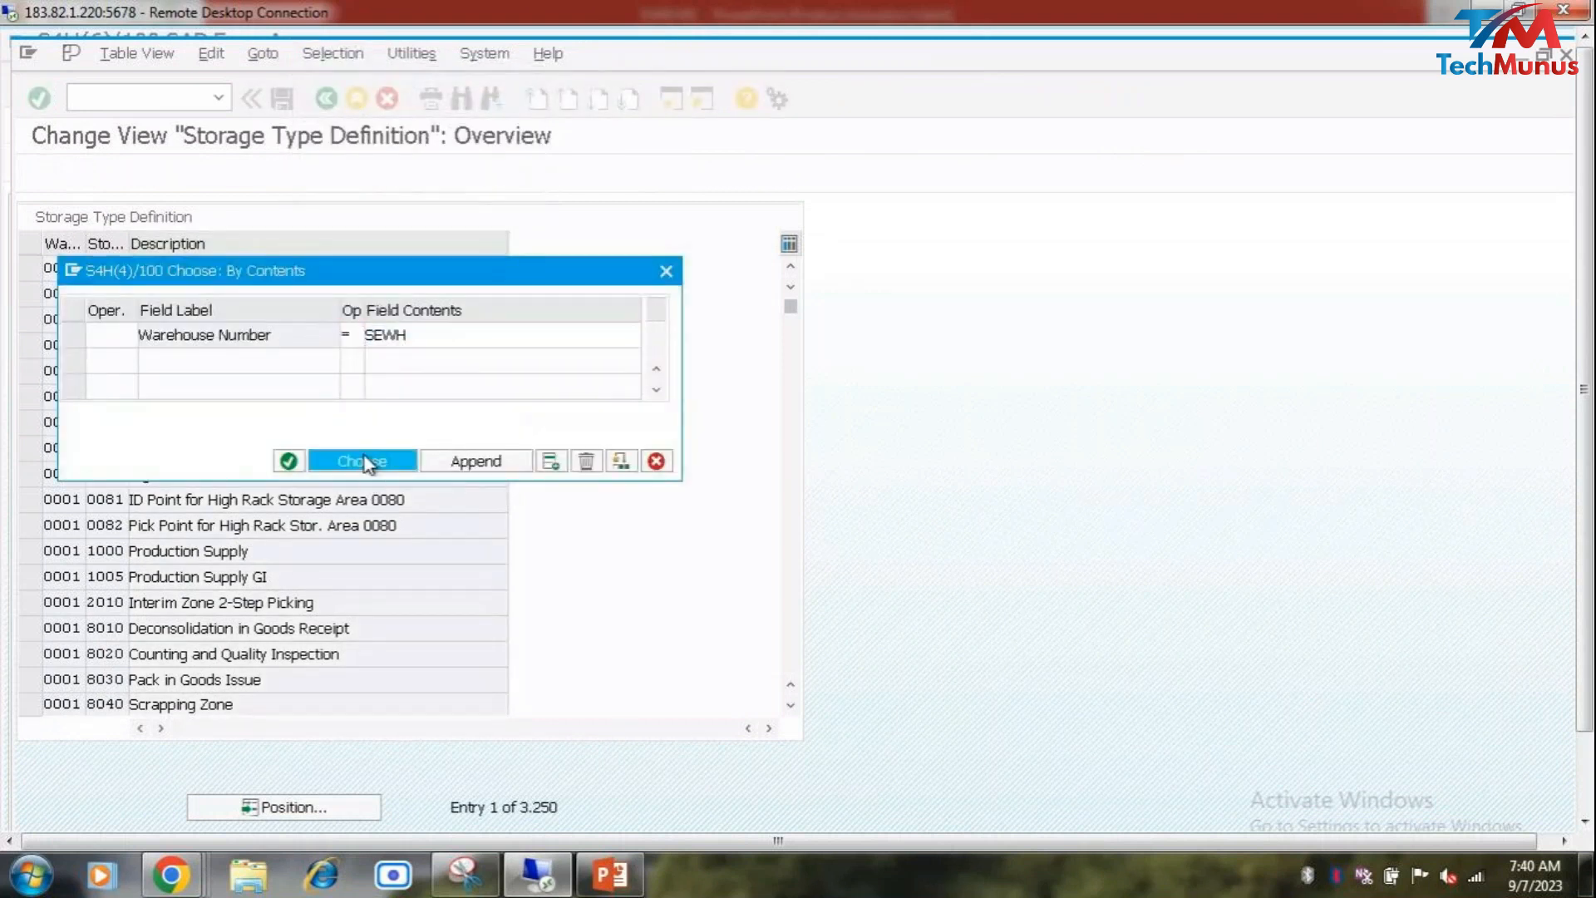
{"action": "scroll", "coordinate": [102, 599], "scroll_direction": "down", "scroll_amount": 9}
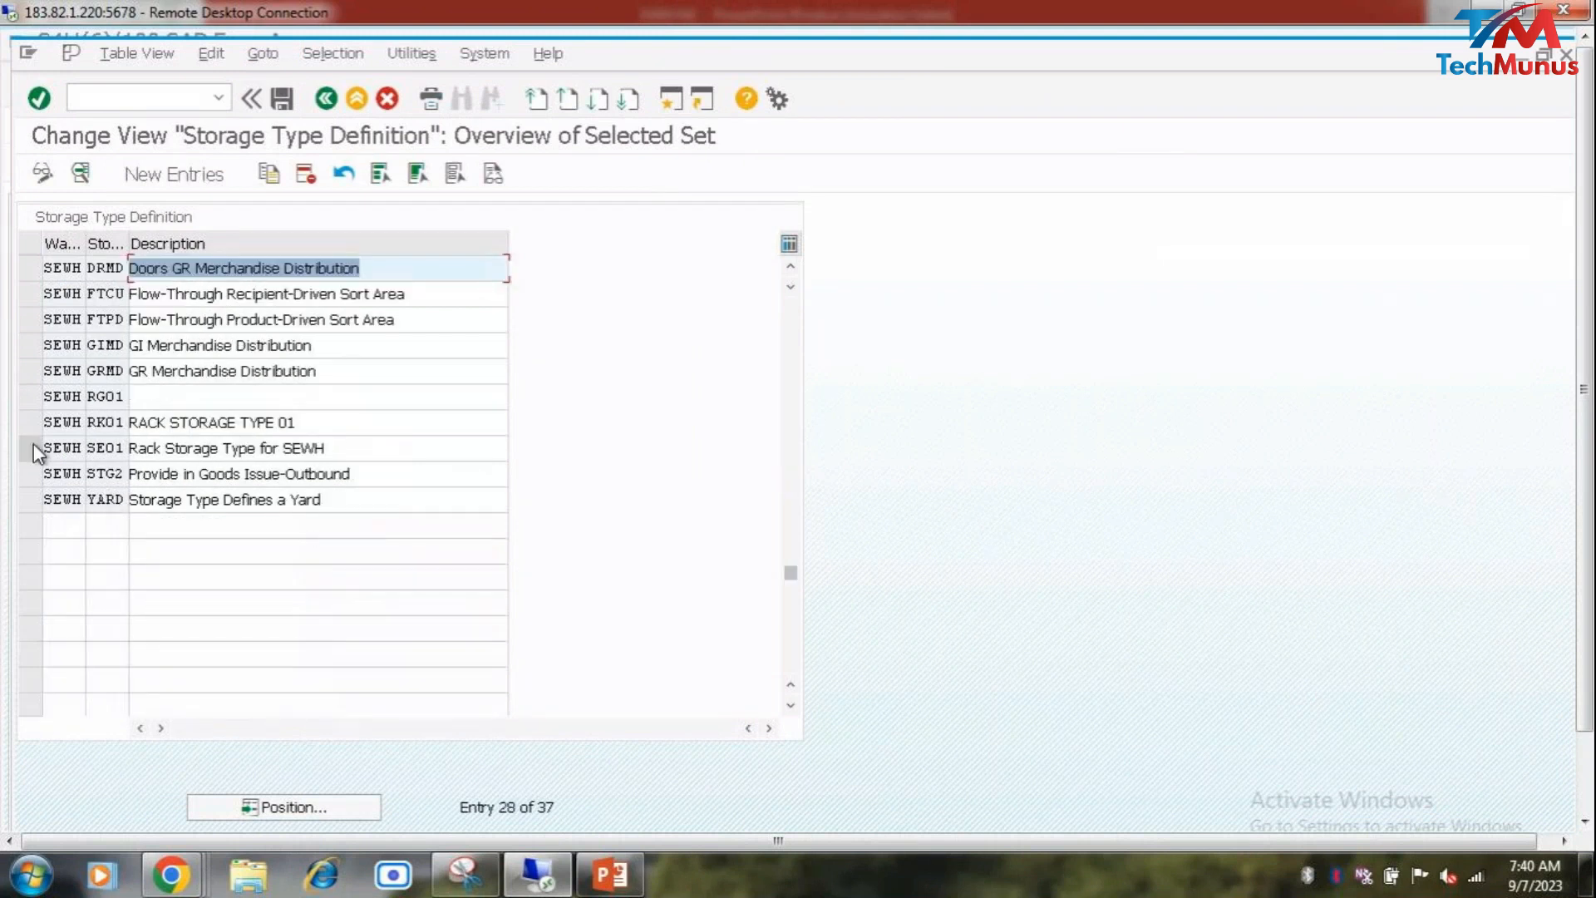
Step: Copy storage type SE01 as SE02 with the same description and save it under the proposed customizing request
{"action": "left_click", "coordinate": [32, 448]}
{"action": "left_click", "coordinate": [270, 175]}
{"action": "key", "text": "BackSpace"}
{"action": "type", "text": "2"}
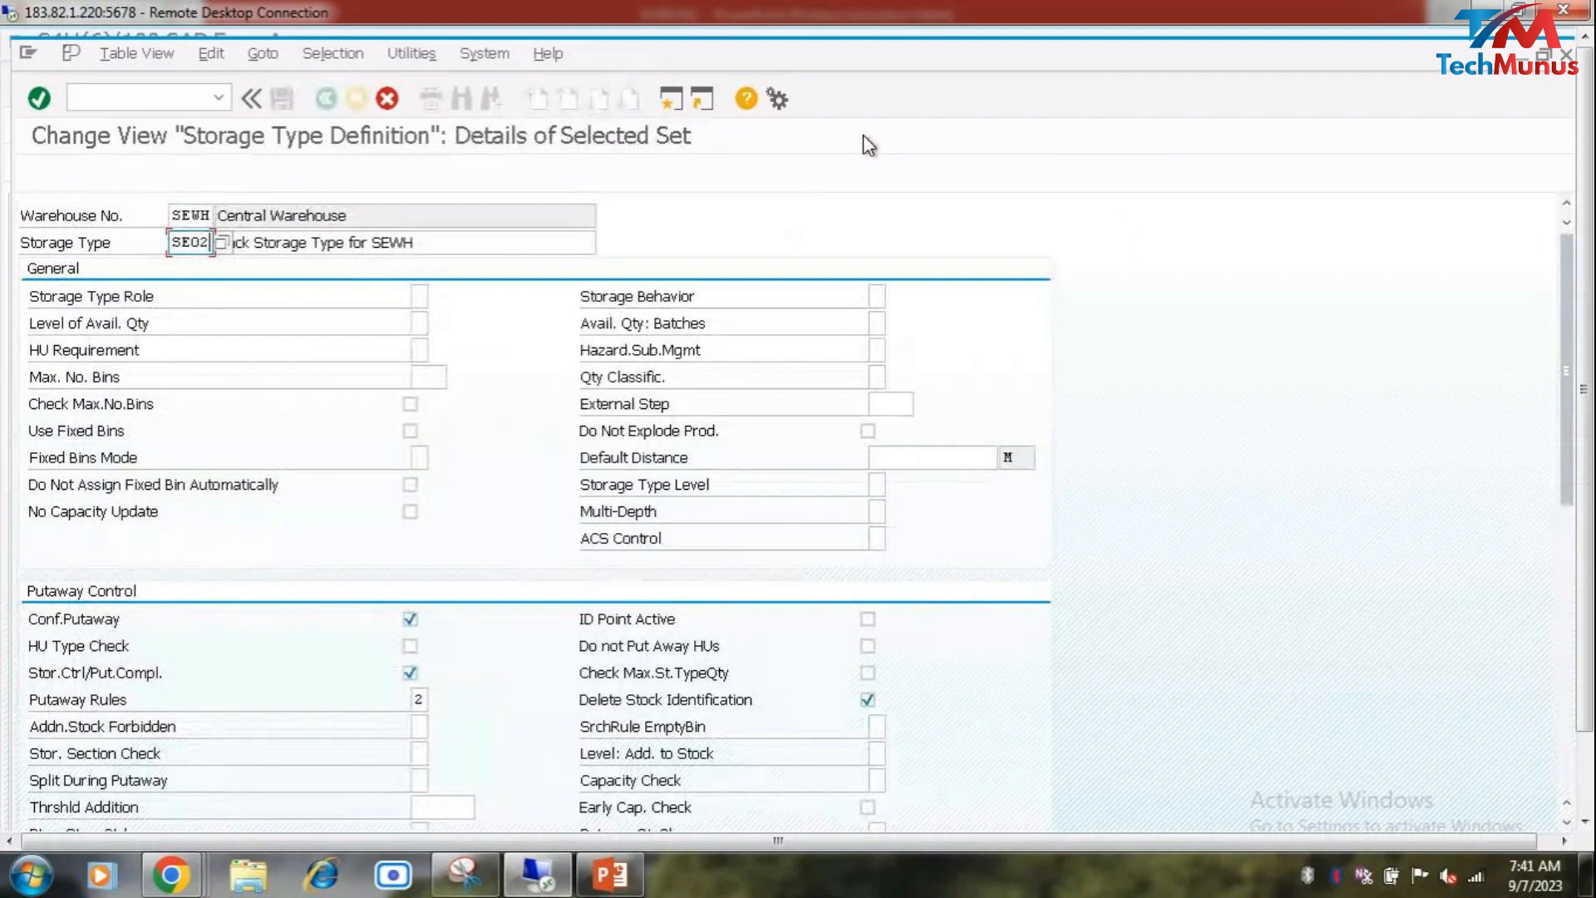
{"action": "key", "text": "Tab"}
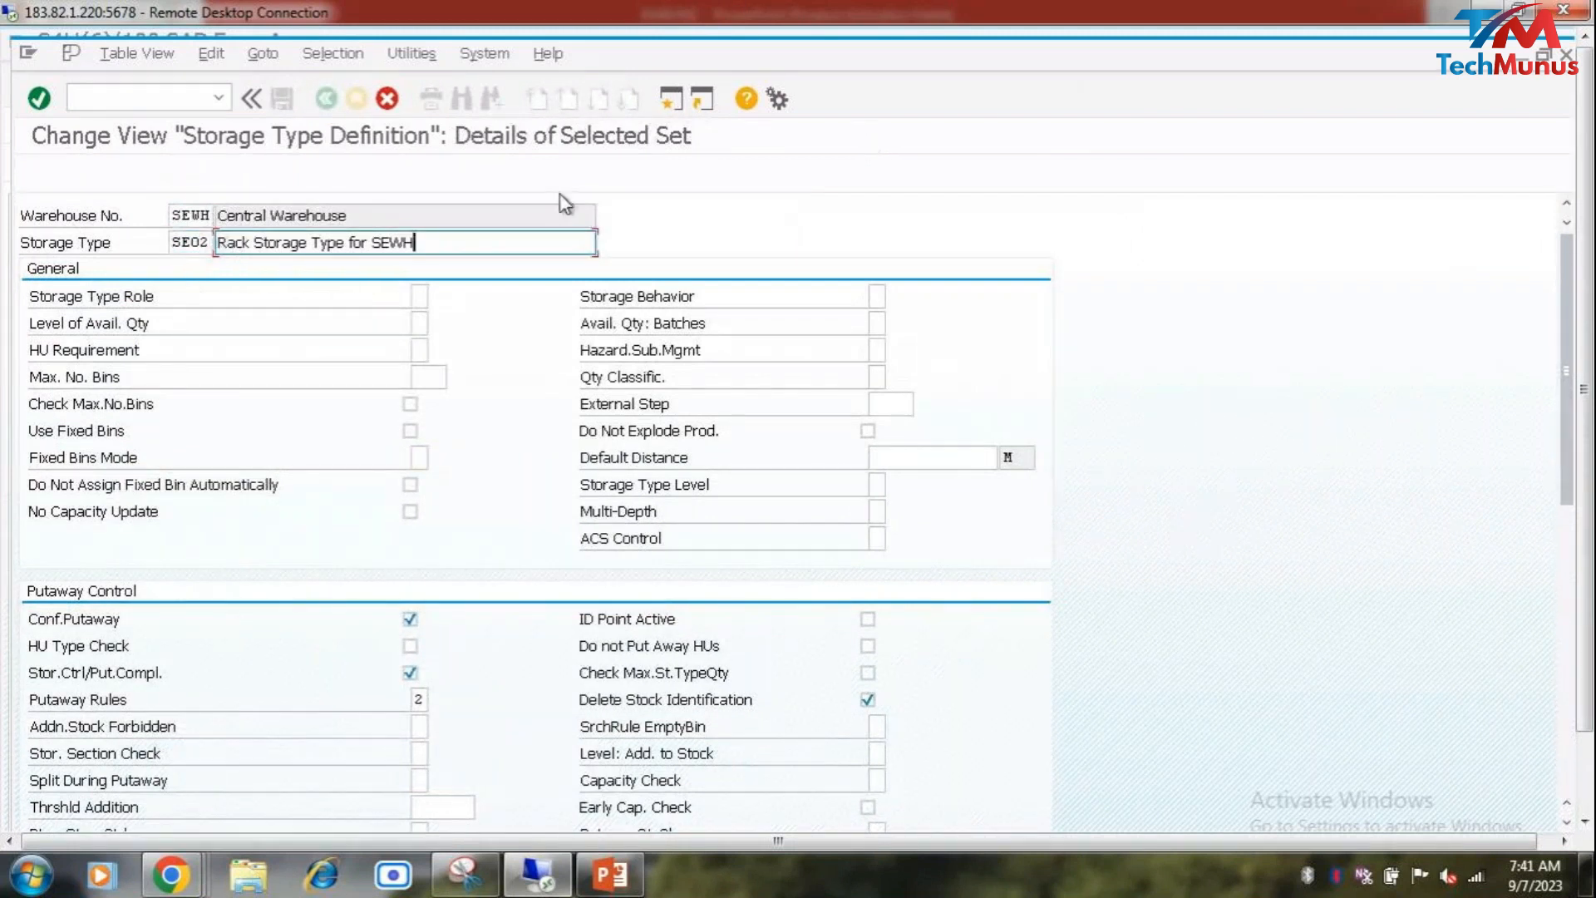
{"action": "key", "text": "Return"}
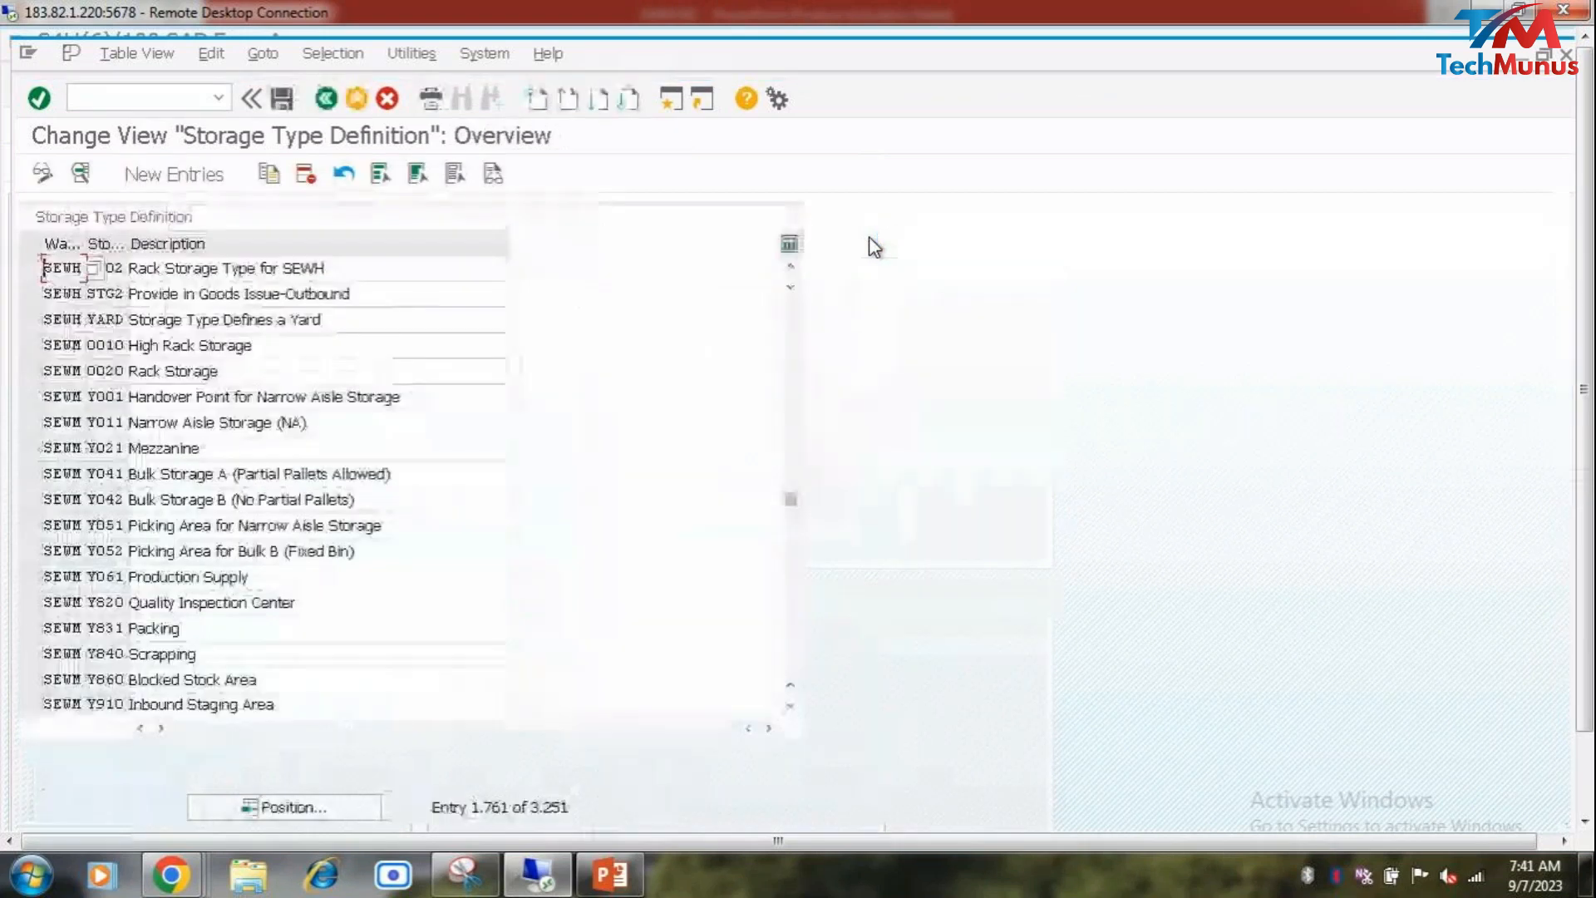
{"action": "key", "text": "ctrl+s"}
{"action": "left_click", "coordinate": [332, 433]}
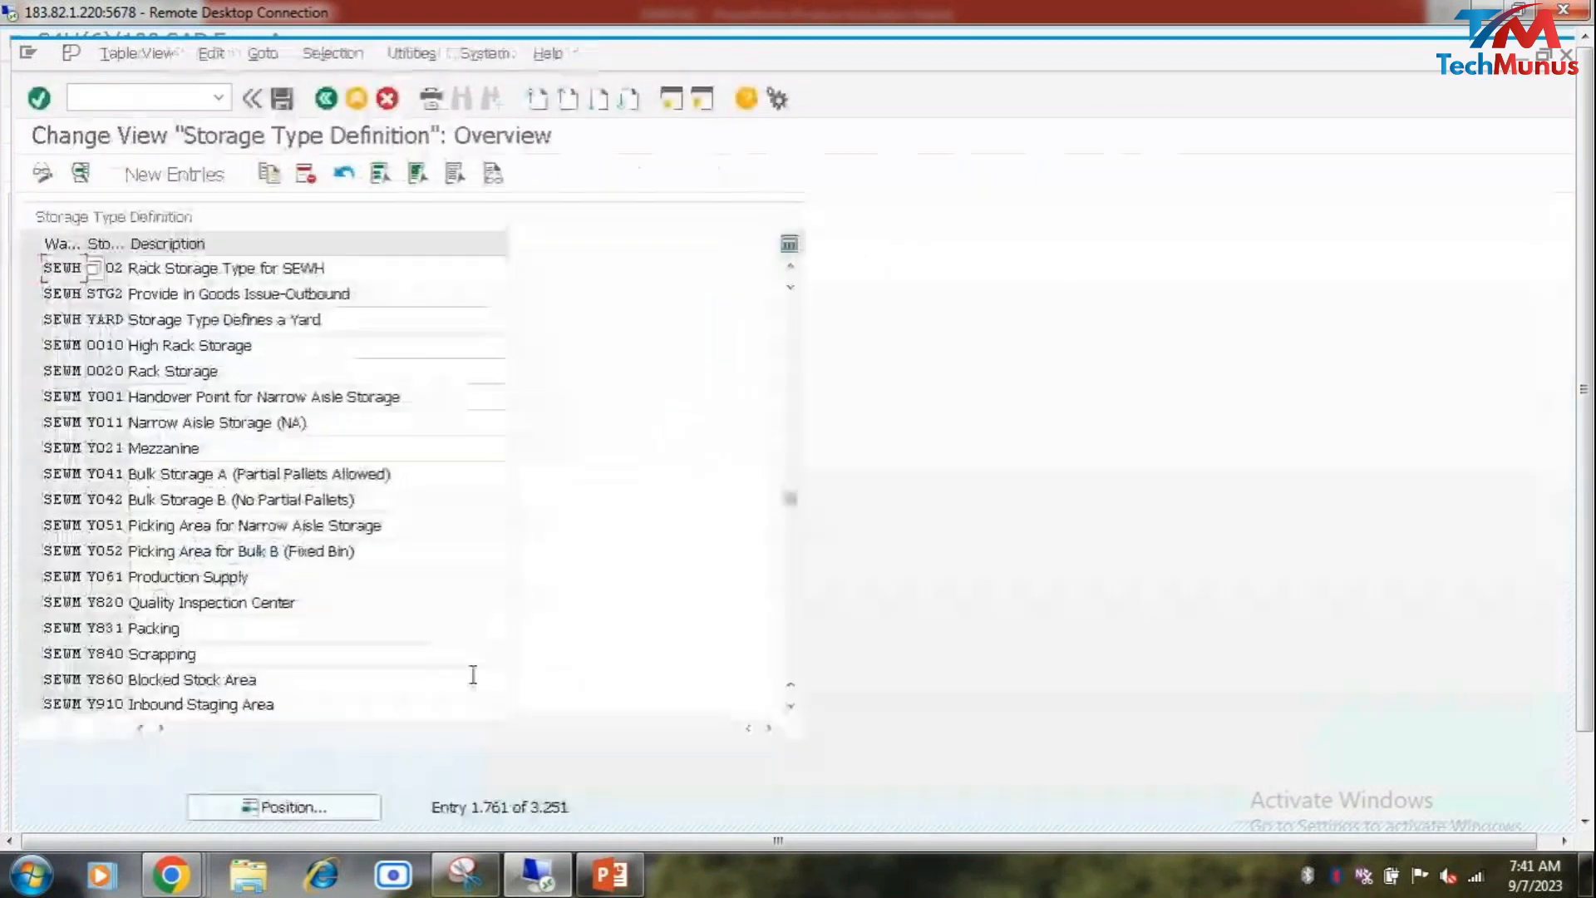
Step: Switch to the PowerPoint layout slide and move one cylinder above Work center Role E and the other onto Rack A's upper edge
{"action": "left_click", "coordinate": [611, 874]}
{"action": "left_click_drag", "start_coordinate": [1270, 374], "coordinate": [922, 246]}
{"action": "left_click_drag", "start_coordinate": [1314, 337], "coordinate": [1322, 280]}
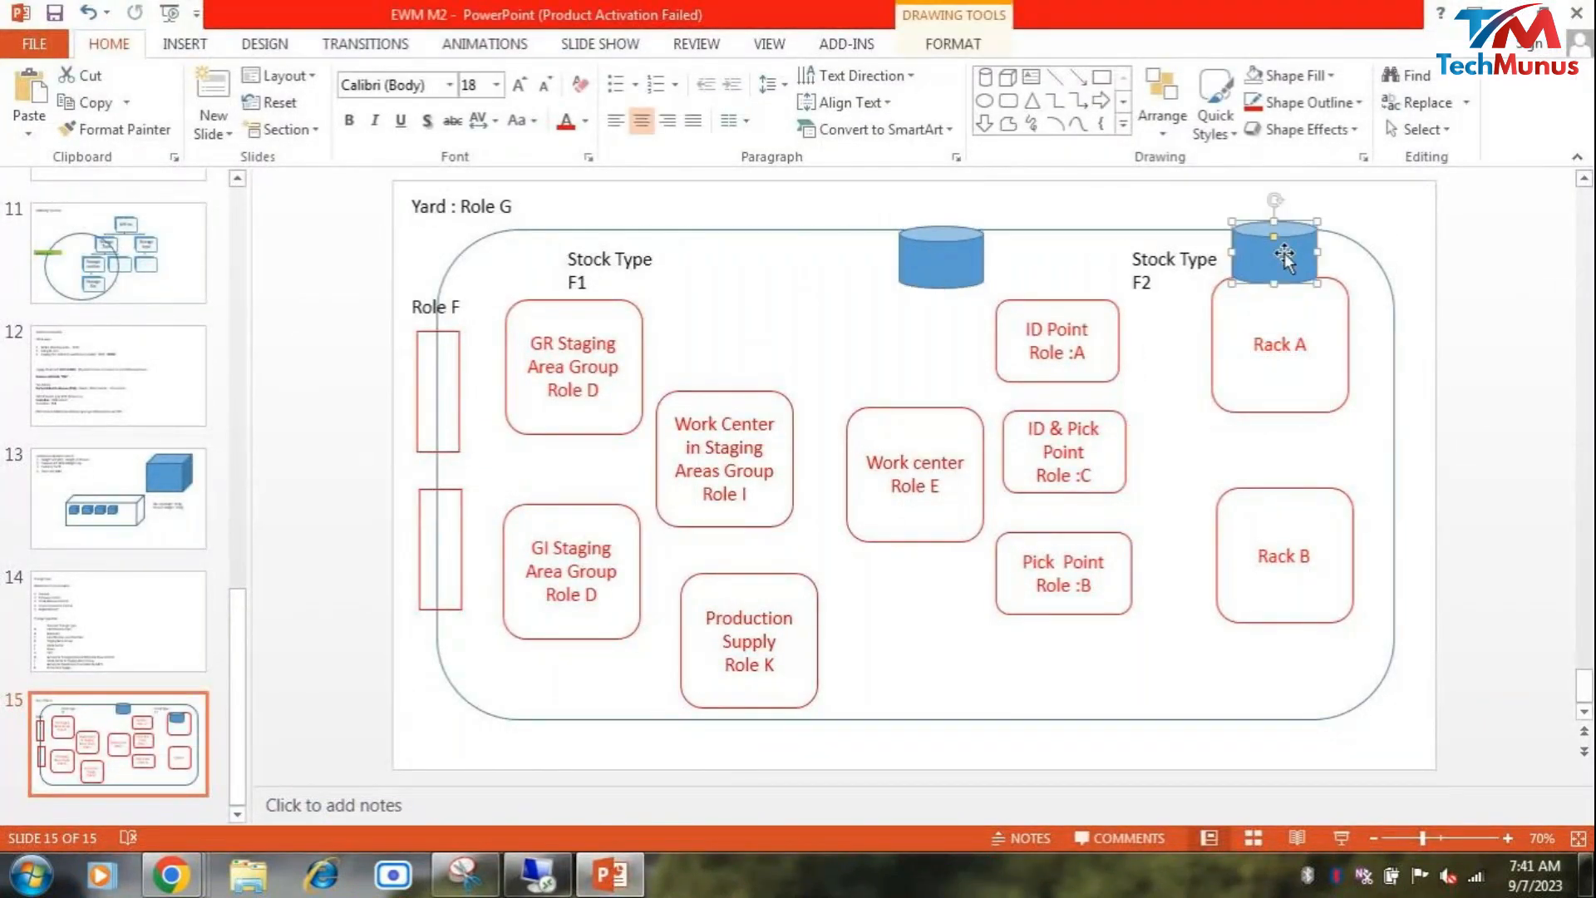
Step: Add the line "SE01" under the Rack A label and "SE02" under the Rack B label
{"action": "left_click", "coordinate": [1319, 356]}
{"action": "key", "text": "Return"}
{"action": "type", "text": "SE01"}
{"action": "left_click", "coordinate": [1295, 556]}
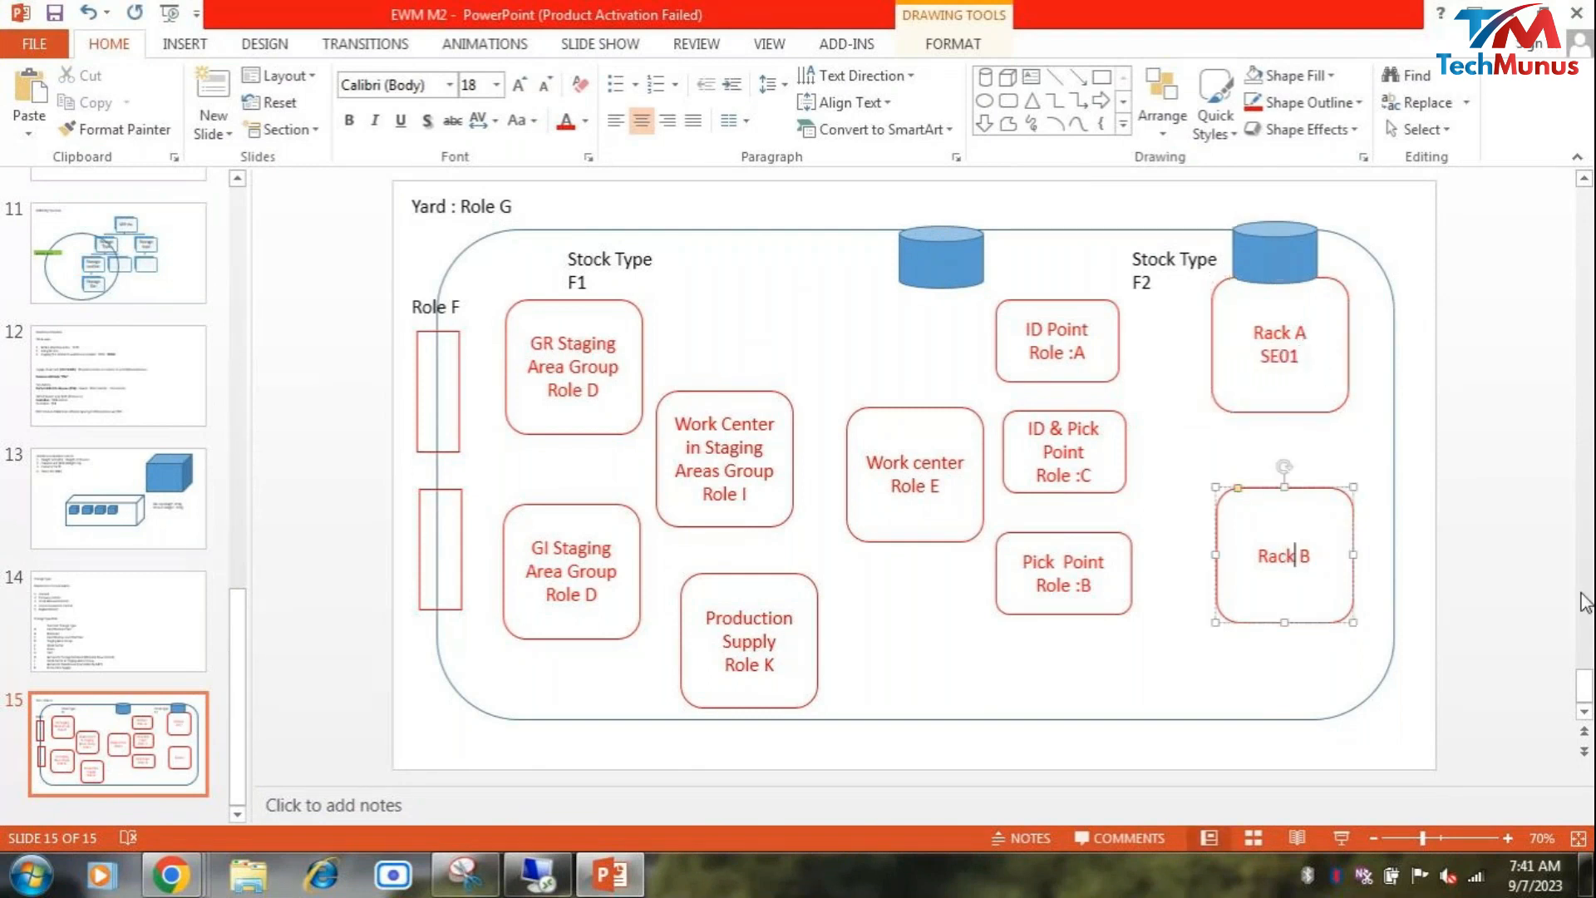
{"action": "key", "text": "End"}
{"action": "key", "text": "Return"}
{"action": "type", "text": "SE02"}
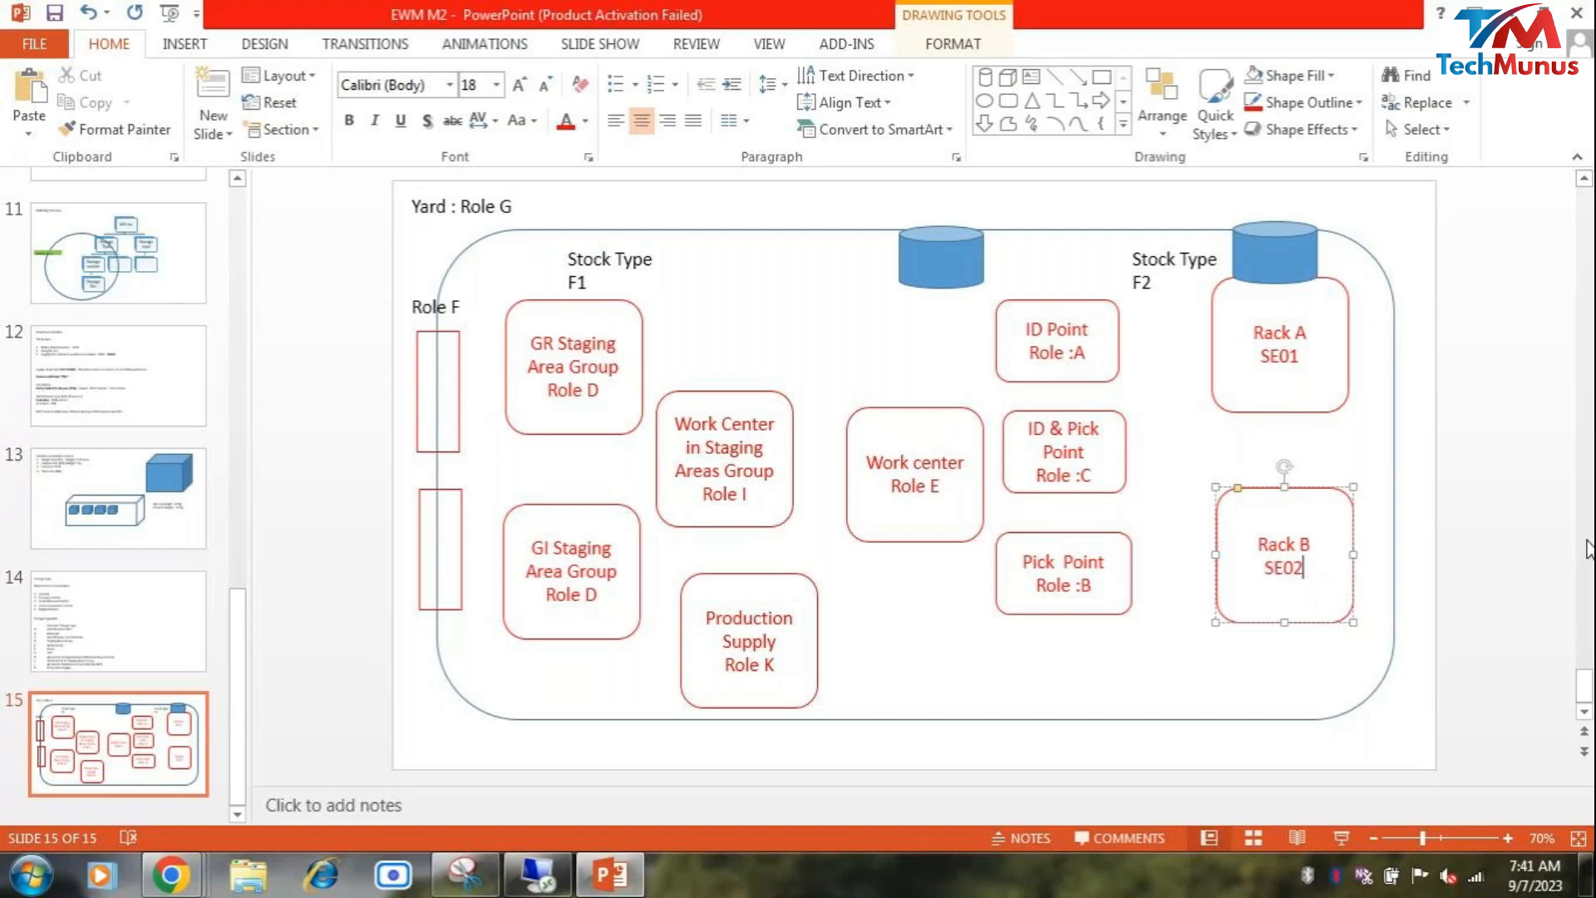
{"action": "left_click", "coordinate": [1217, 402]}
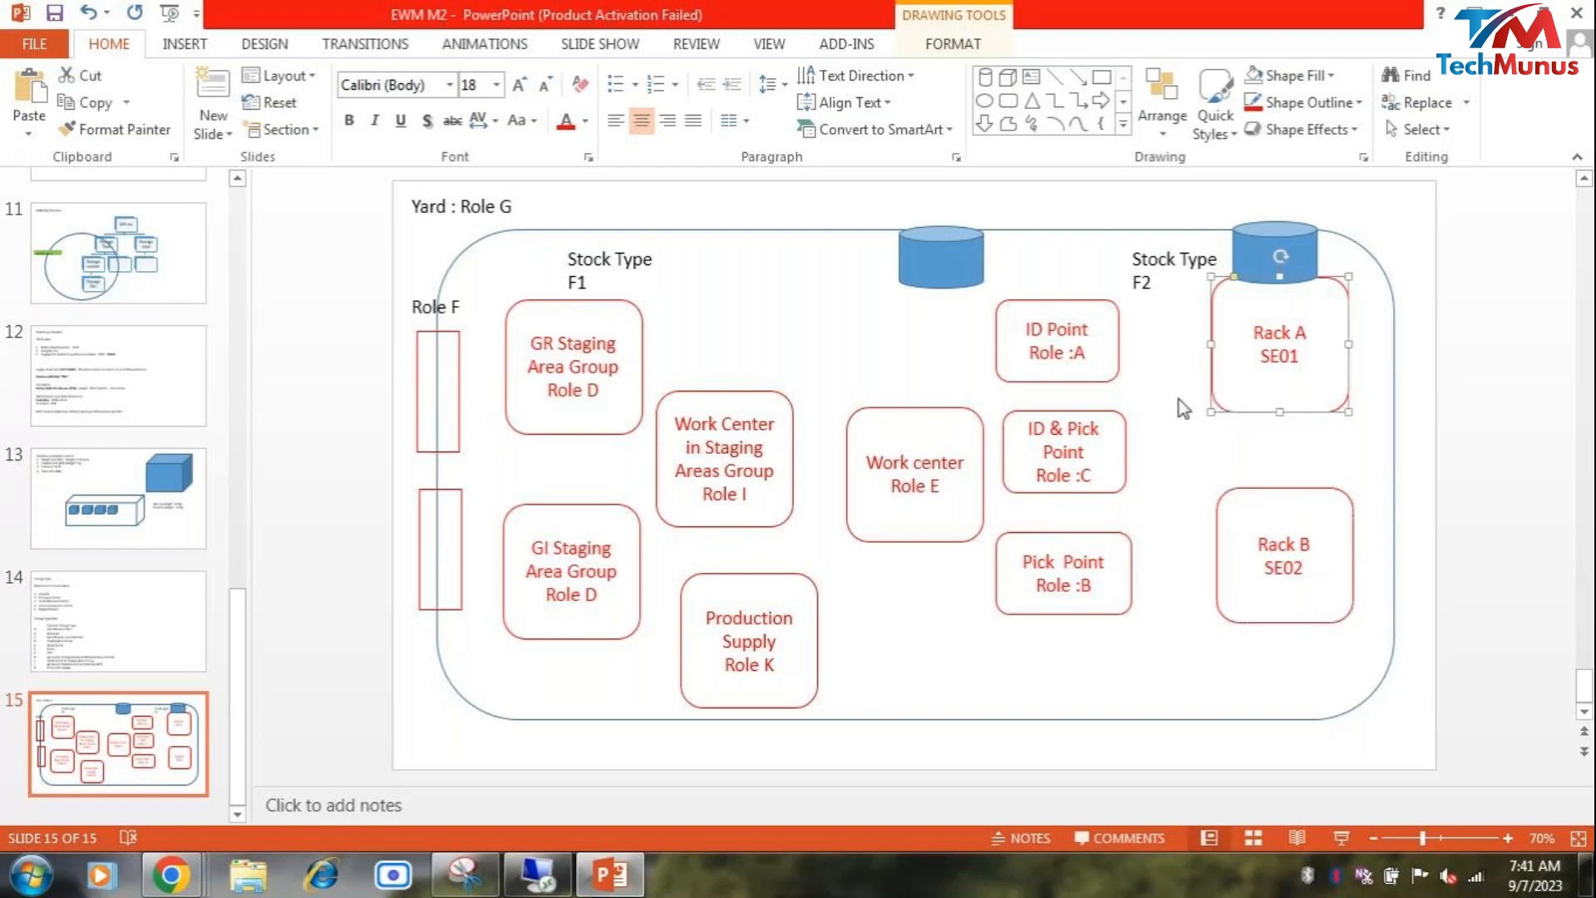
{"action": "left_click", "coordinate": [613, 442]}
{"action": "left_click", "coordinate": [585, 503]}
{"action": "left_click", "coordinate": [592, 440]}
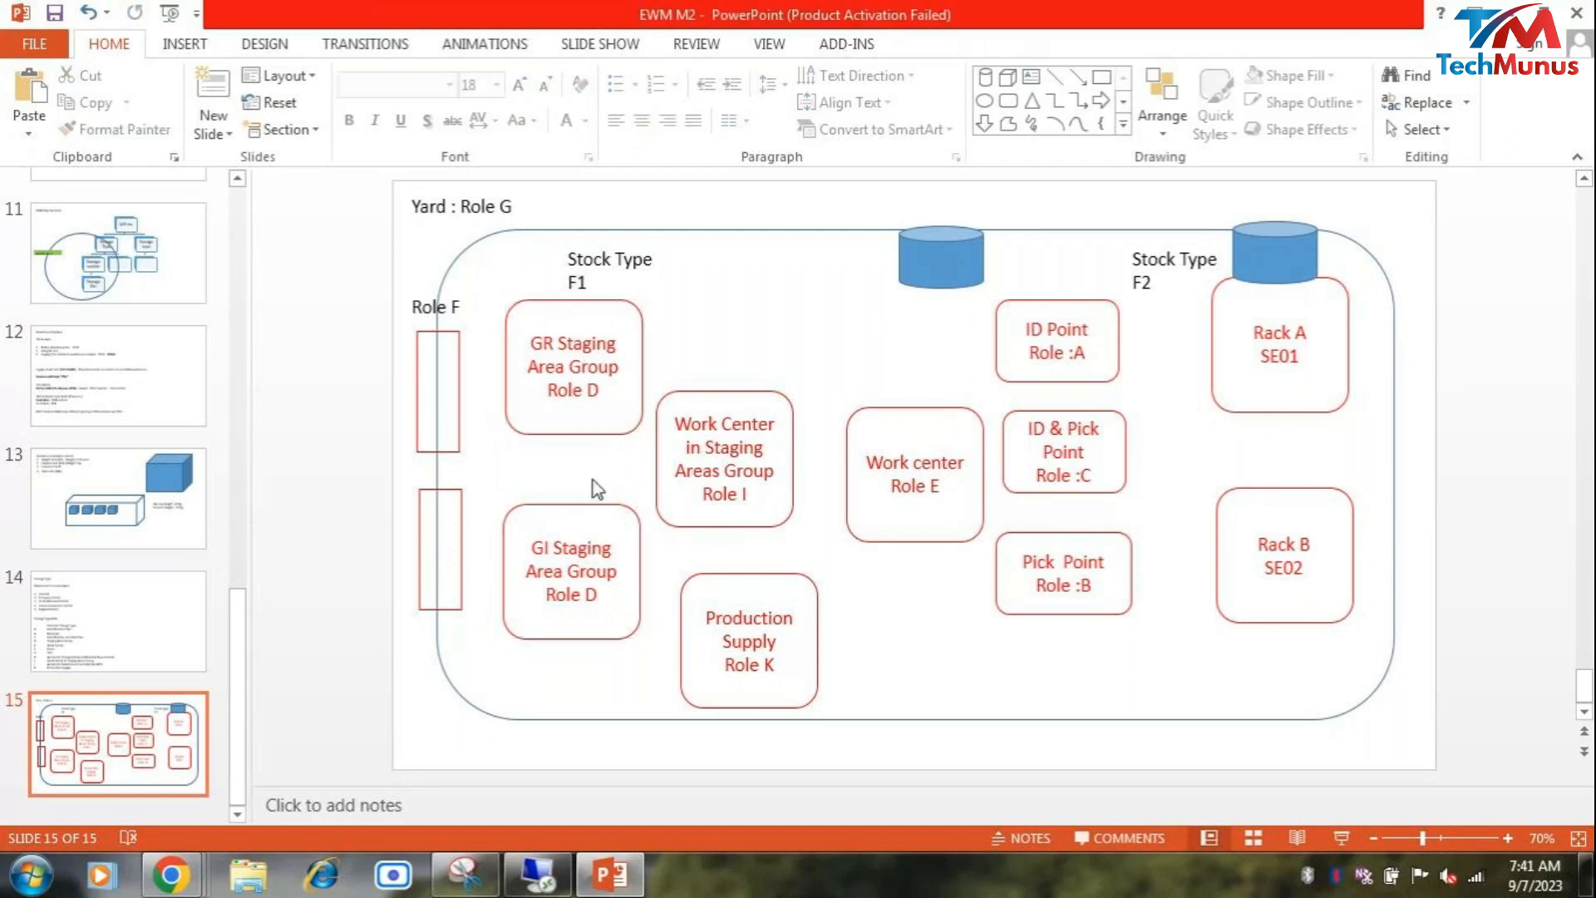
Step: Switch to the SAP storage type overview and start a new entry for warehouse number SEWH
{"action": "key", "text": "alt+Tab"}
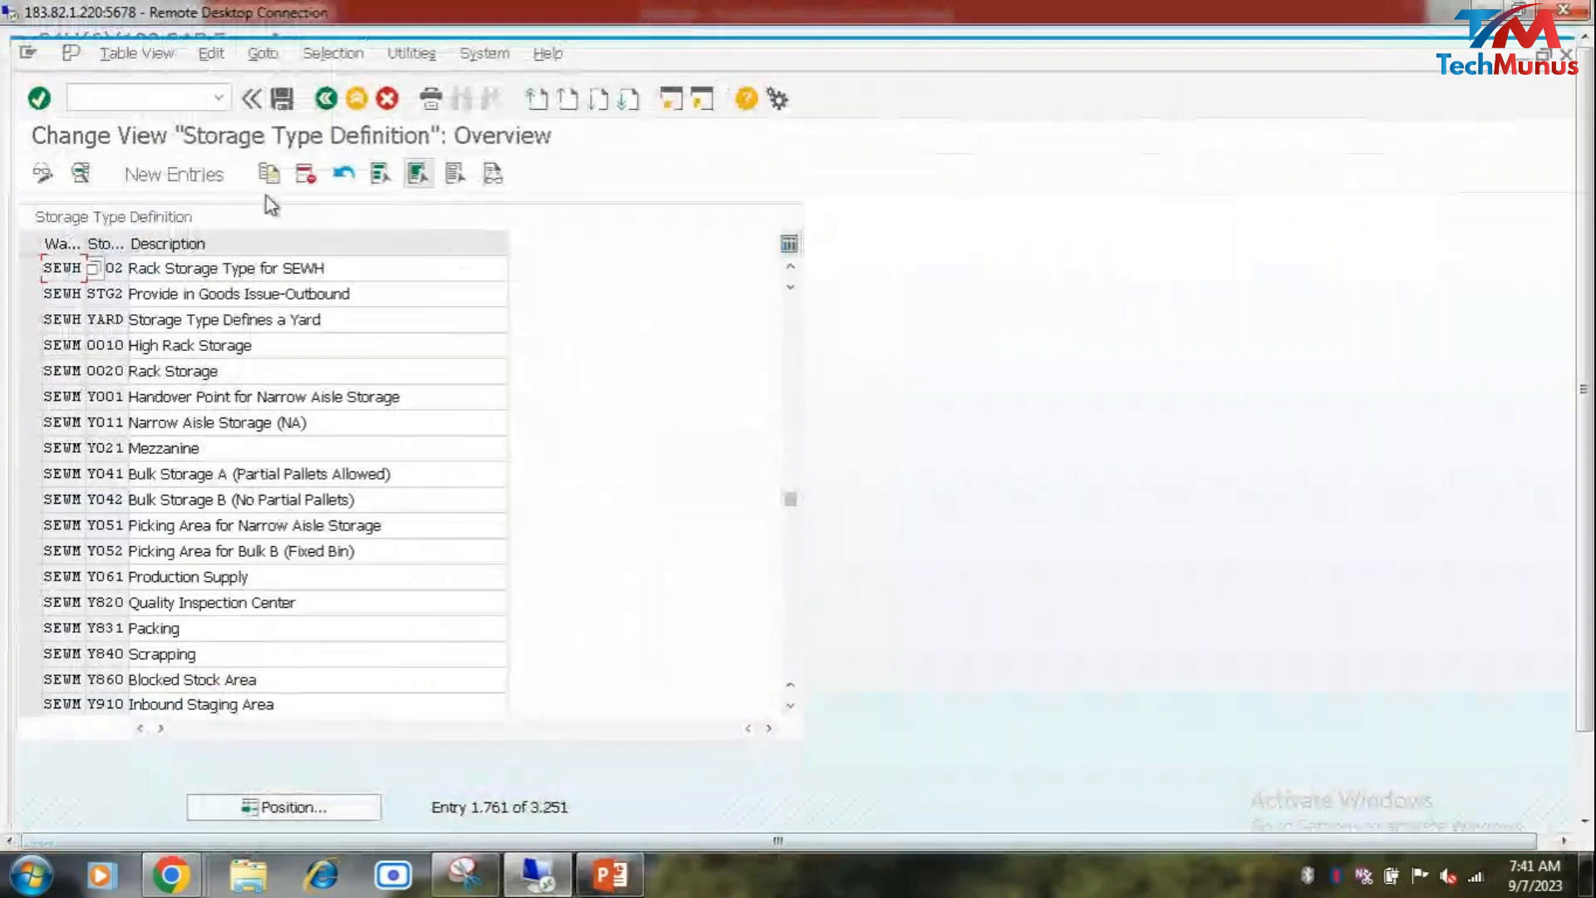
{"action": "left_click", "coordinate": [201, 173]}
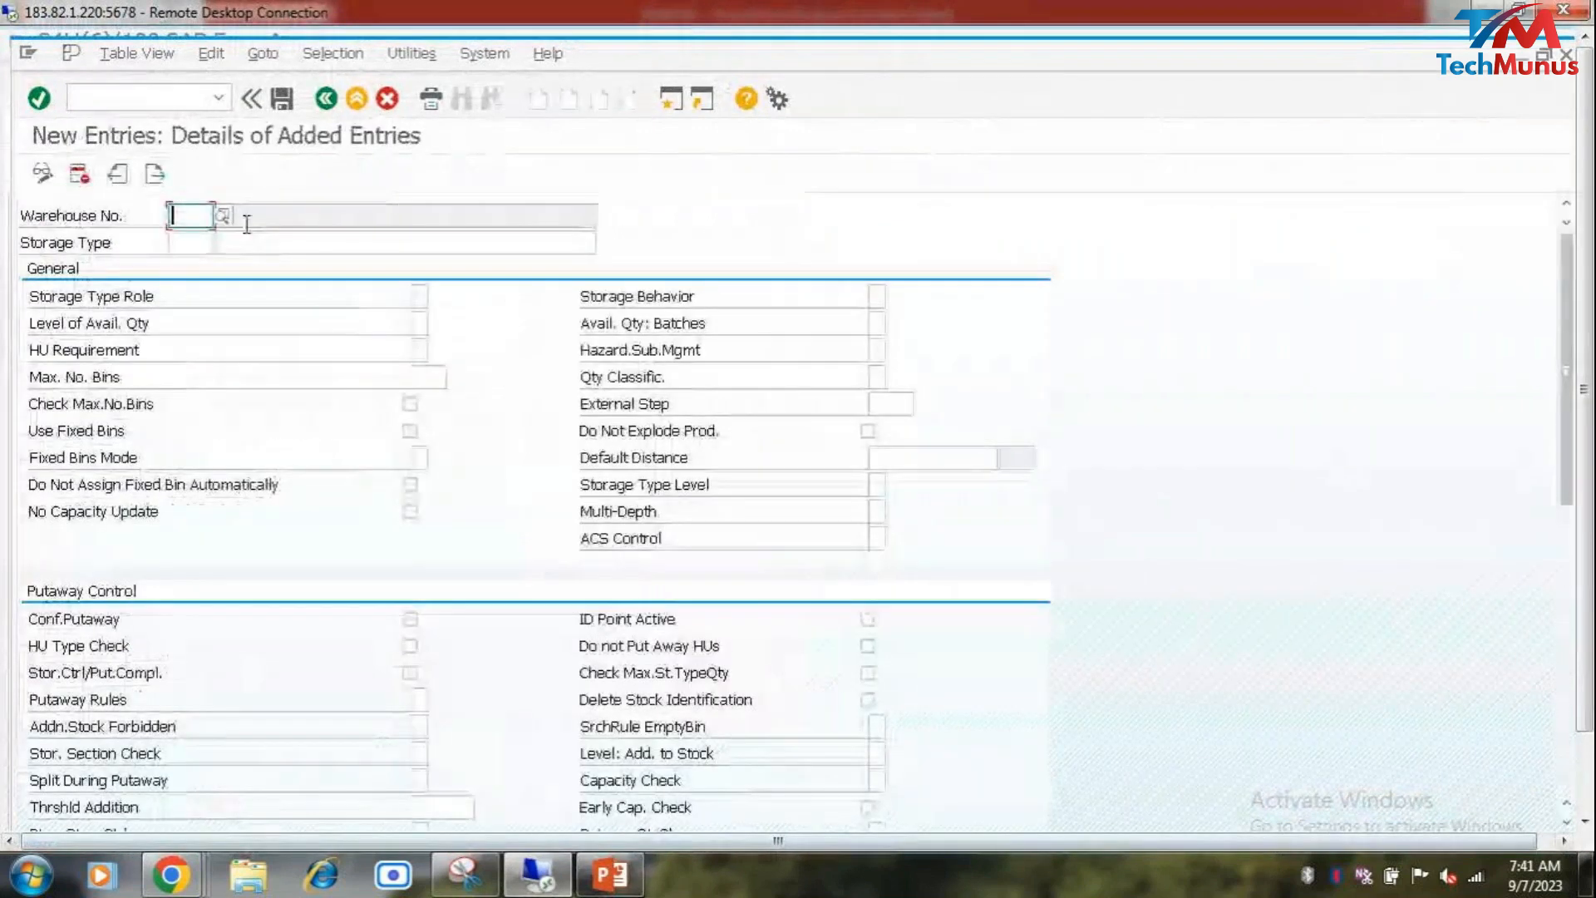
{"action": "type", "text": "SEWH"}
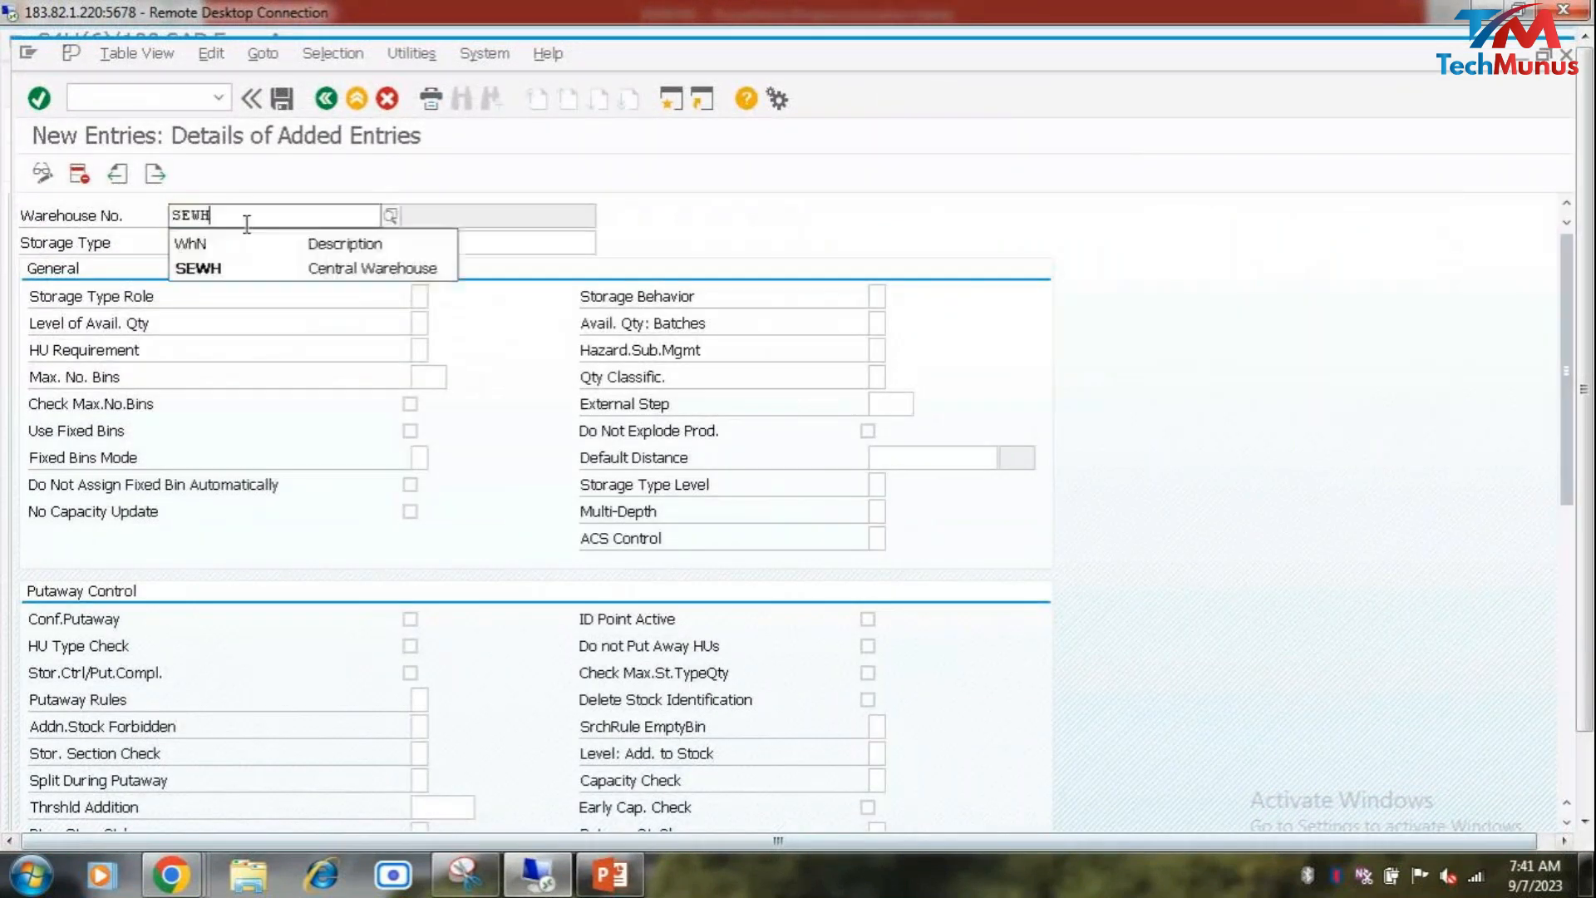
{"action": "key", "text": "Return"}
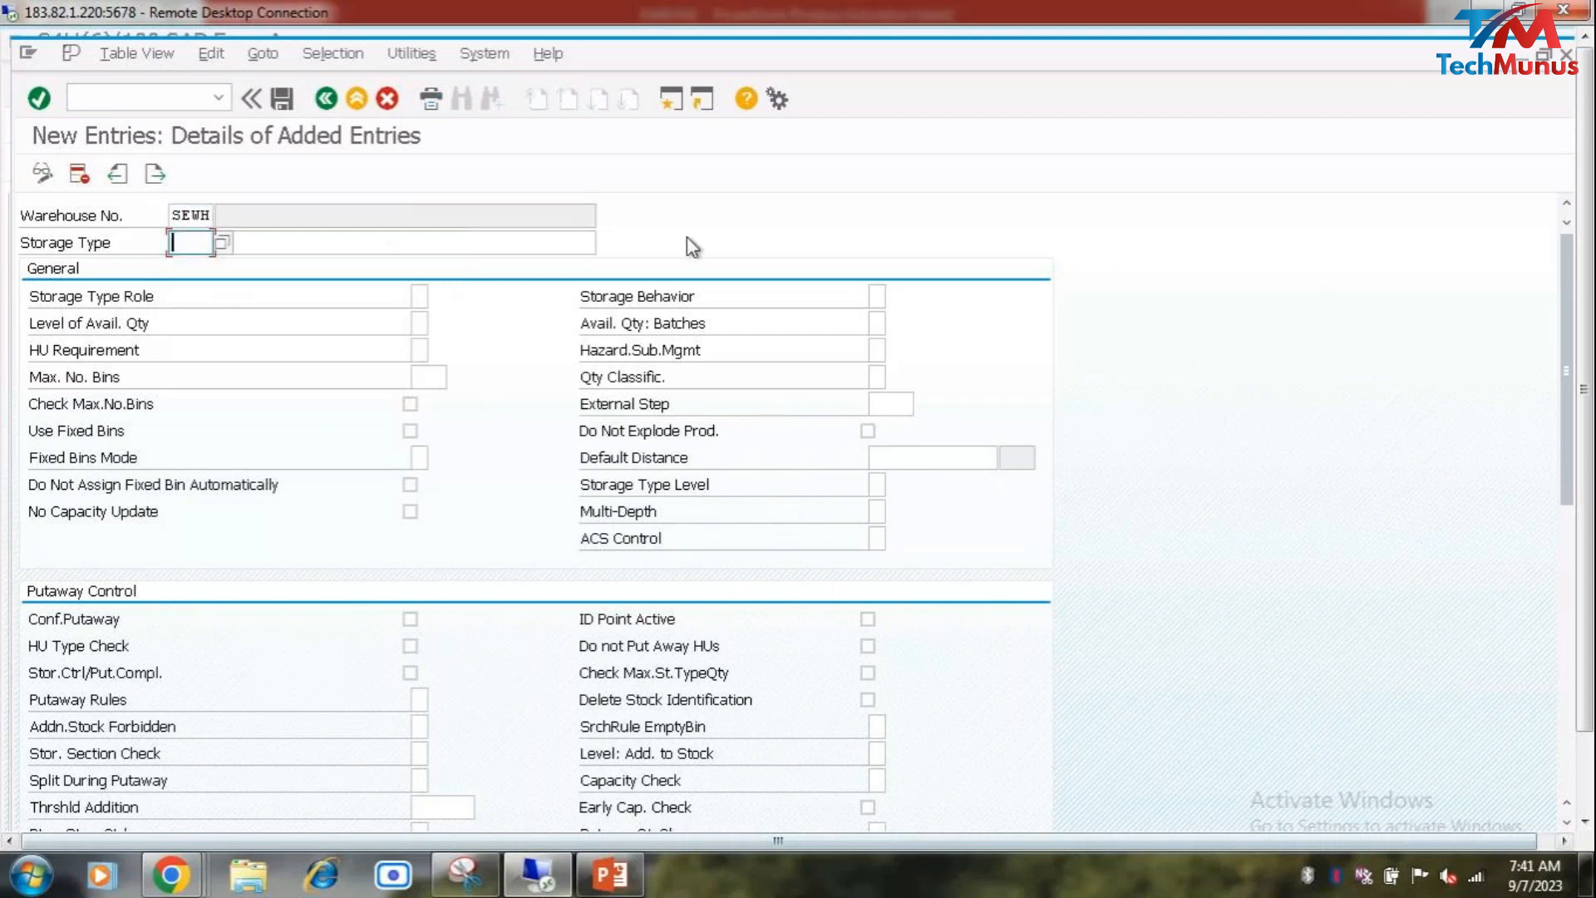
Step: Enter storage type SEGR with the description "Goods Receipt in Staging area Group"
{"action": "type", "text": "SEGR"}
{"action": "left_click", "coordinate": [379, 247]}
{"action": "type", "text": "g"}
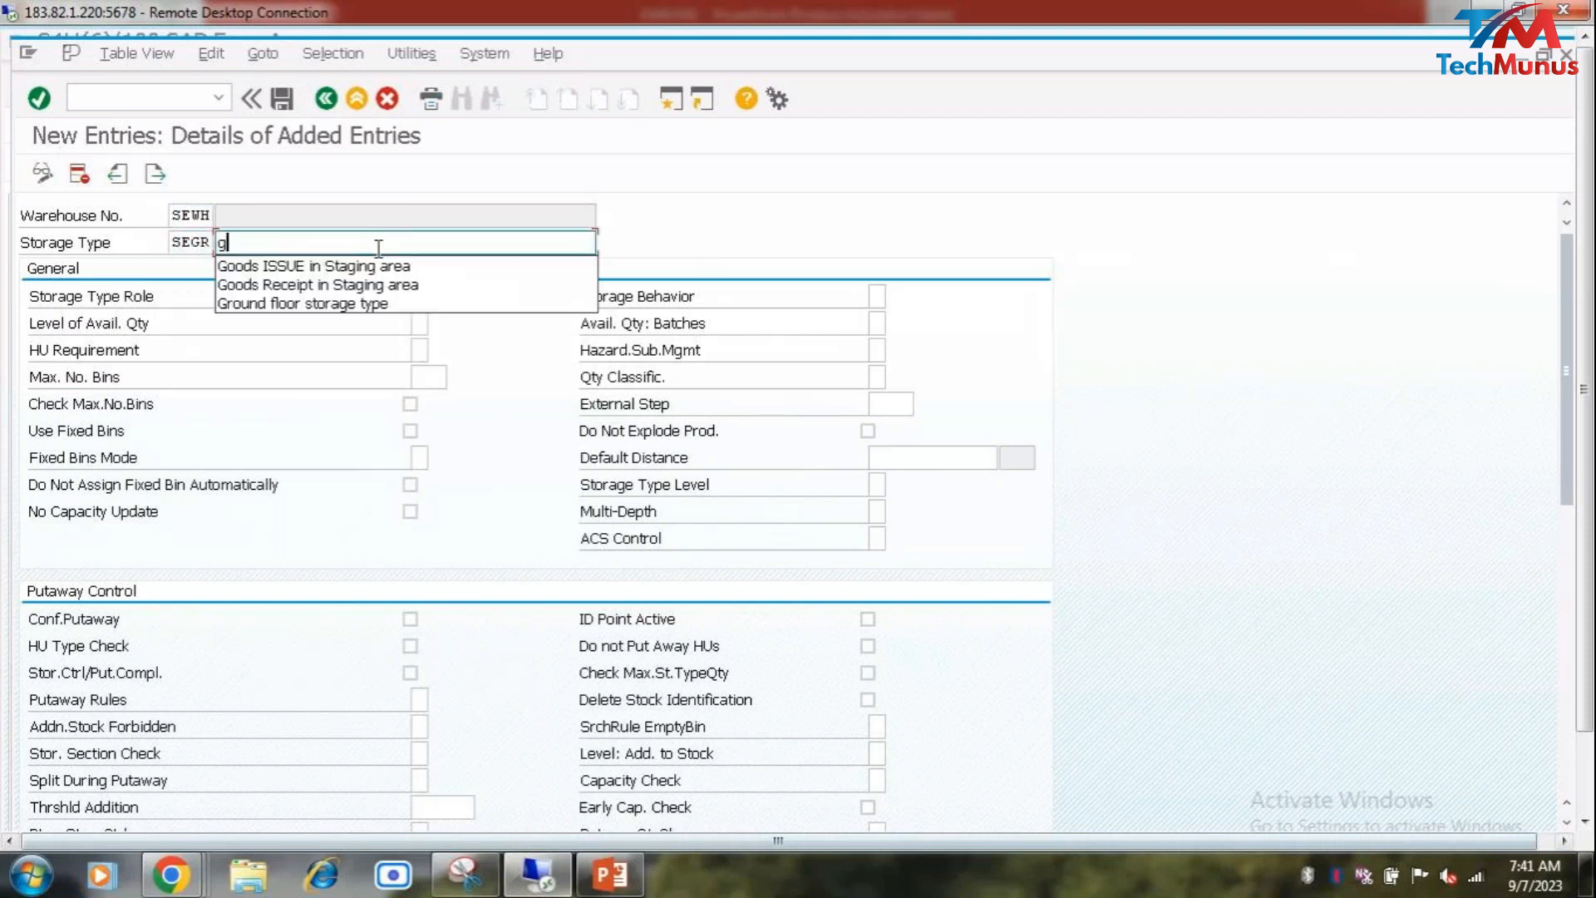
{"action": "type", "text": "r"}
{"action": "key", "text": "BackSpace"}
{"action": "key", "text": "Down"}
{"action": "key", "text": "Down"}
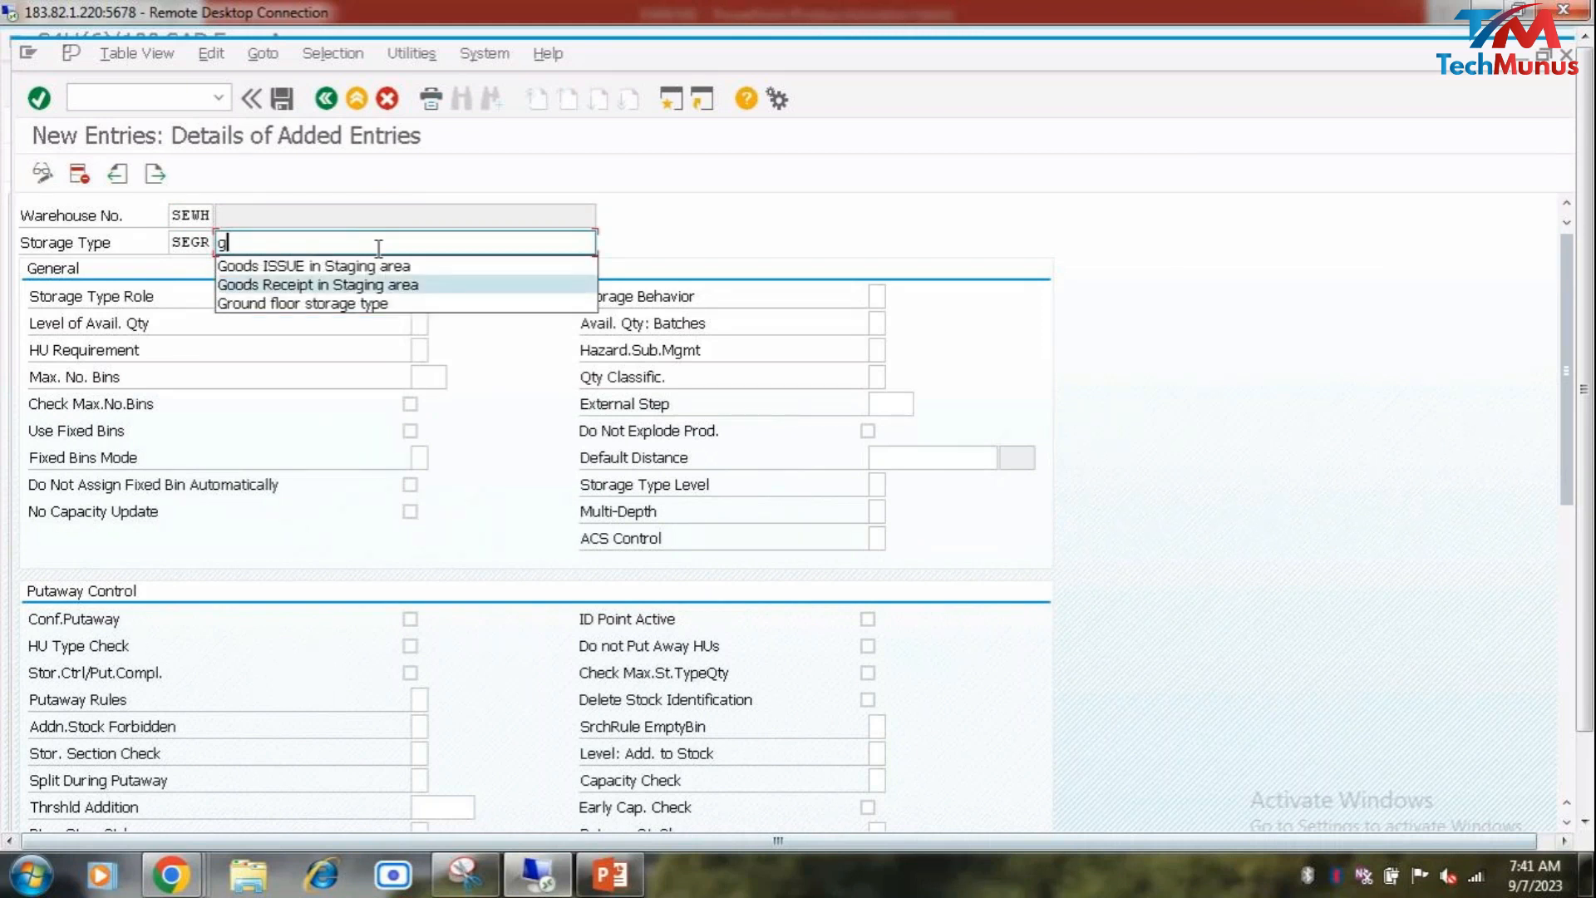
{"action": "key", "text": "Return"}
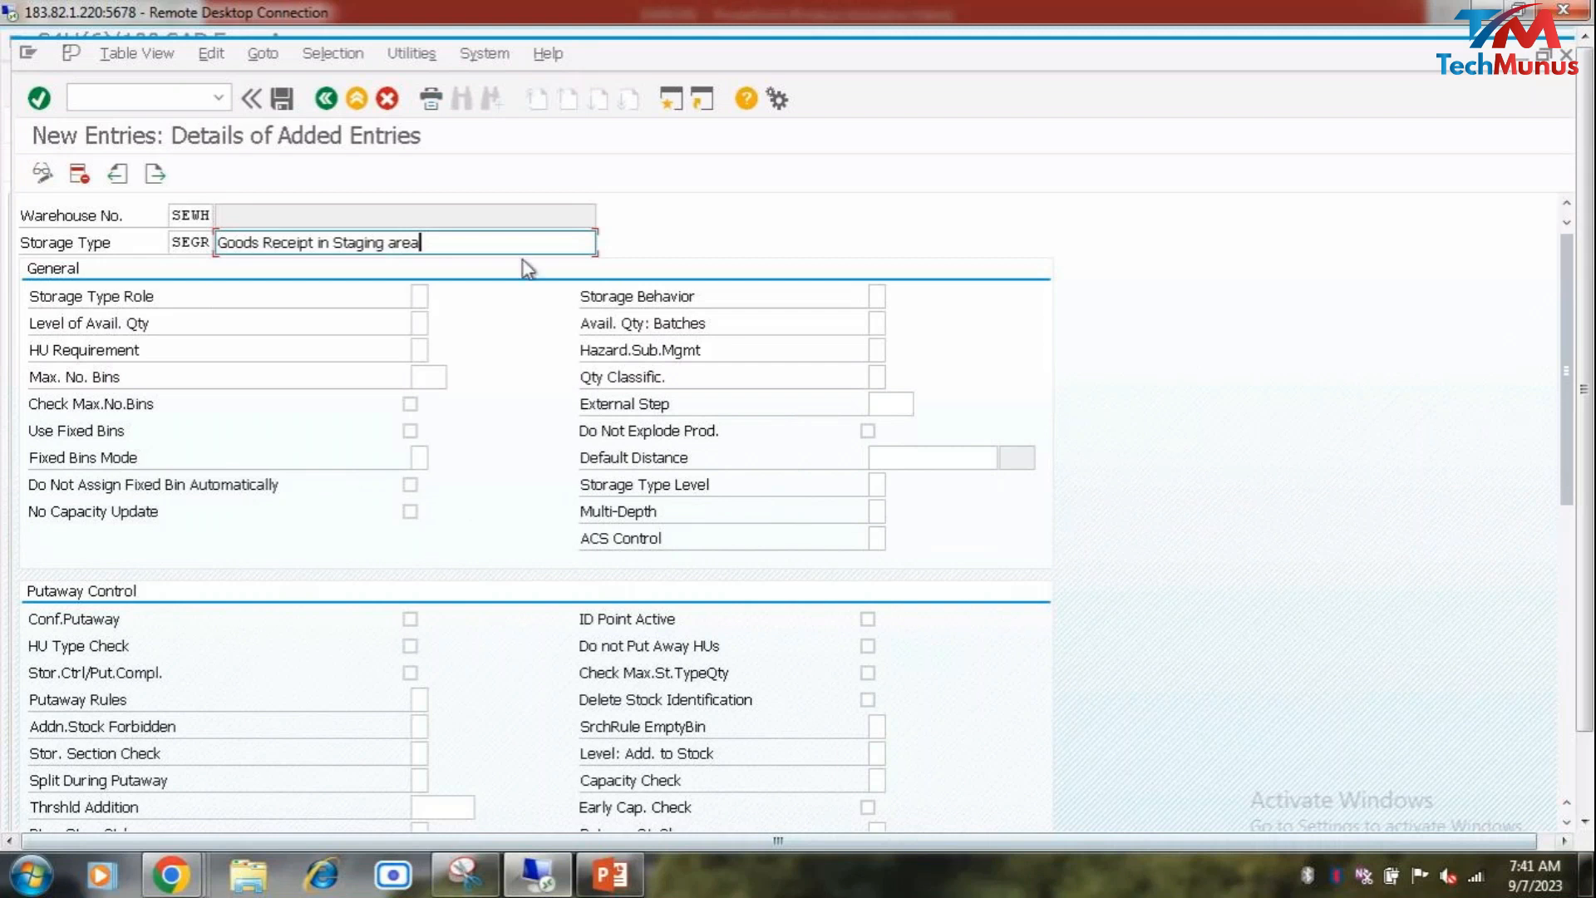
{"action": "type", "text": "Group"}
Step: Check the GR staging area's role on the PowerPoint slide and set the SAP storage type role to D
{"action": "left_click", "coordinate": [419, 297]}
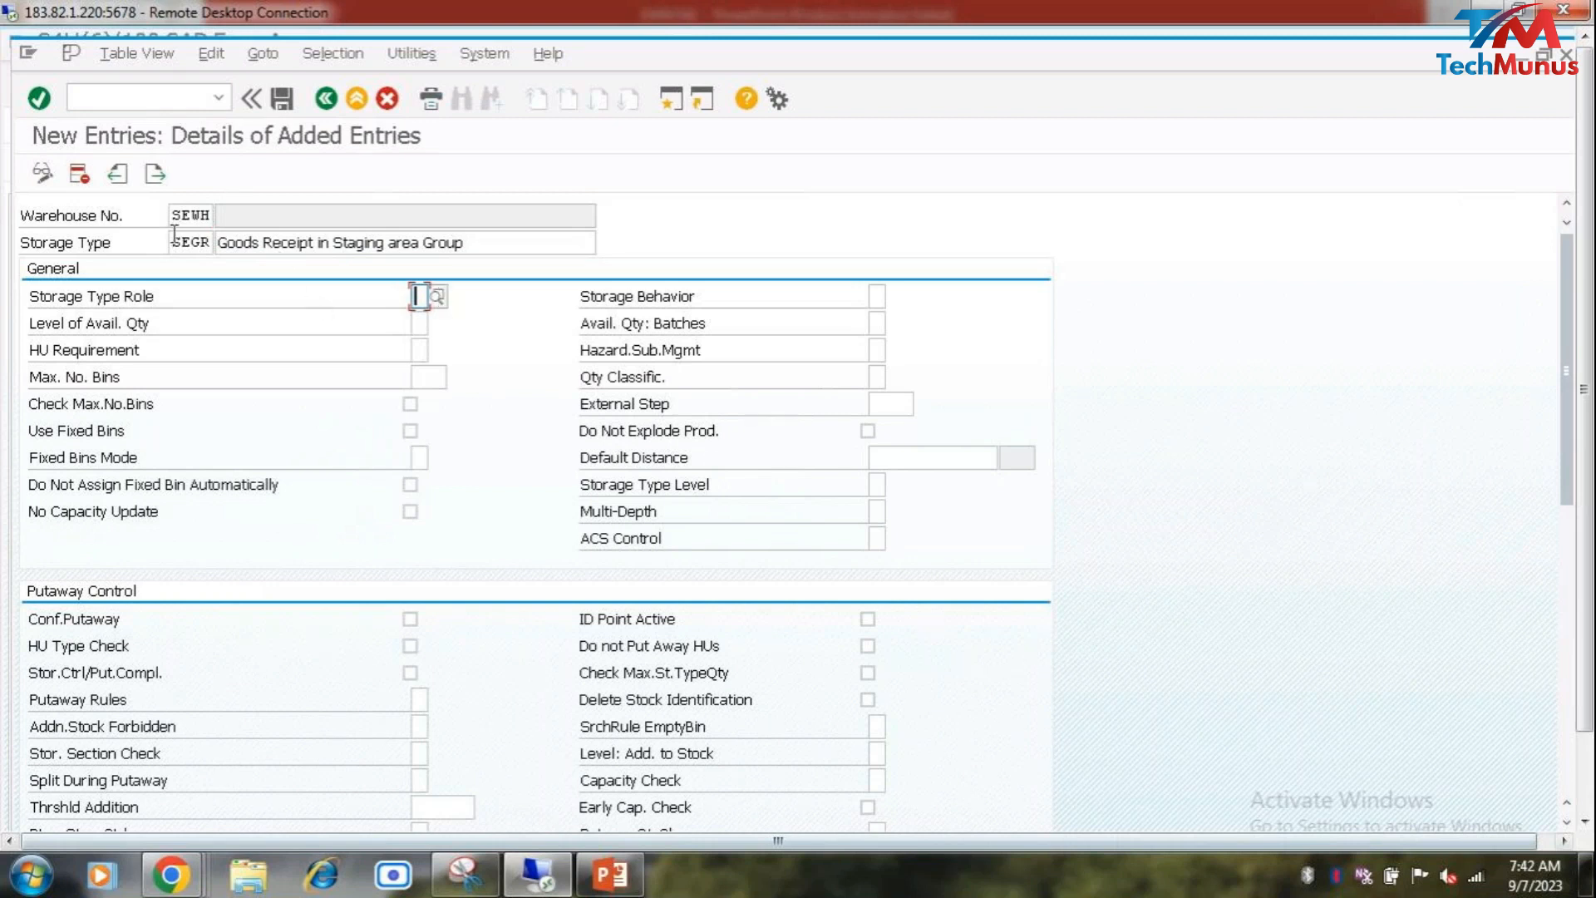
{"action": "left_click", "coordinate": [611, 875]}
{"action": "left_click", "coordinate": [572, 391]}
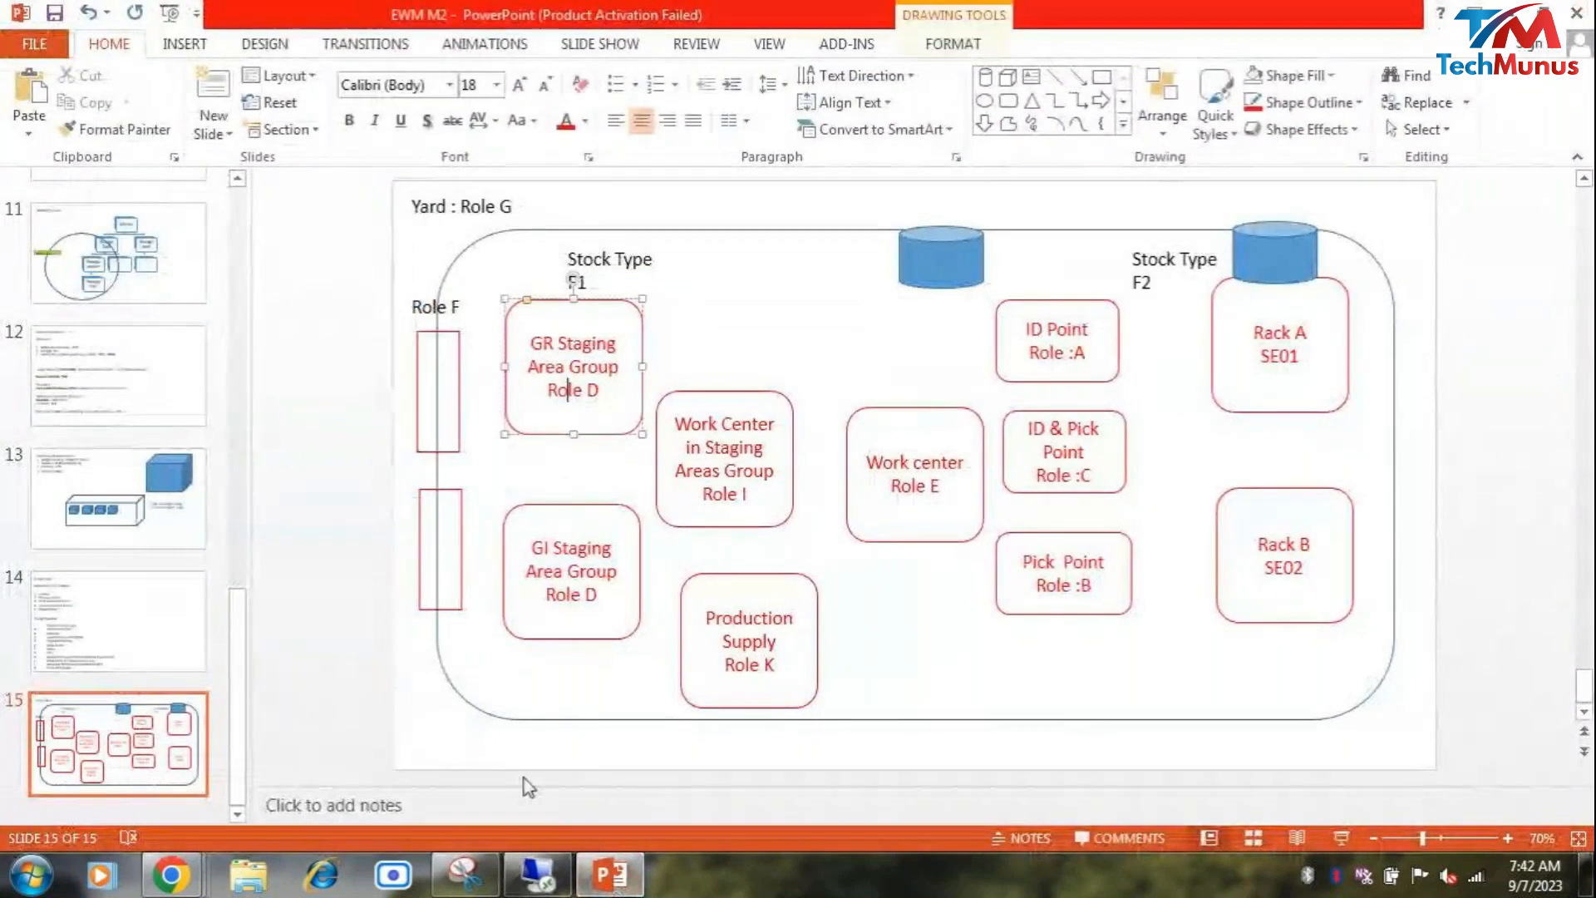
{"action": "left_click", "coordinate": [538, 875]}
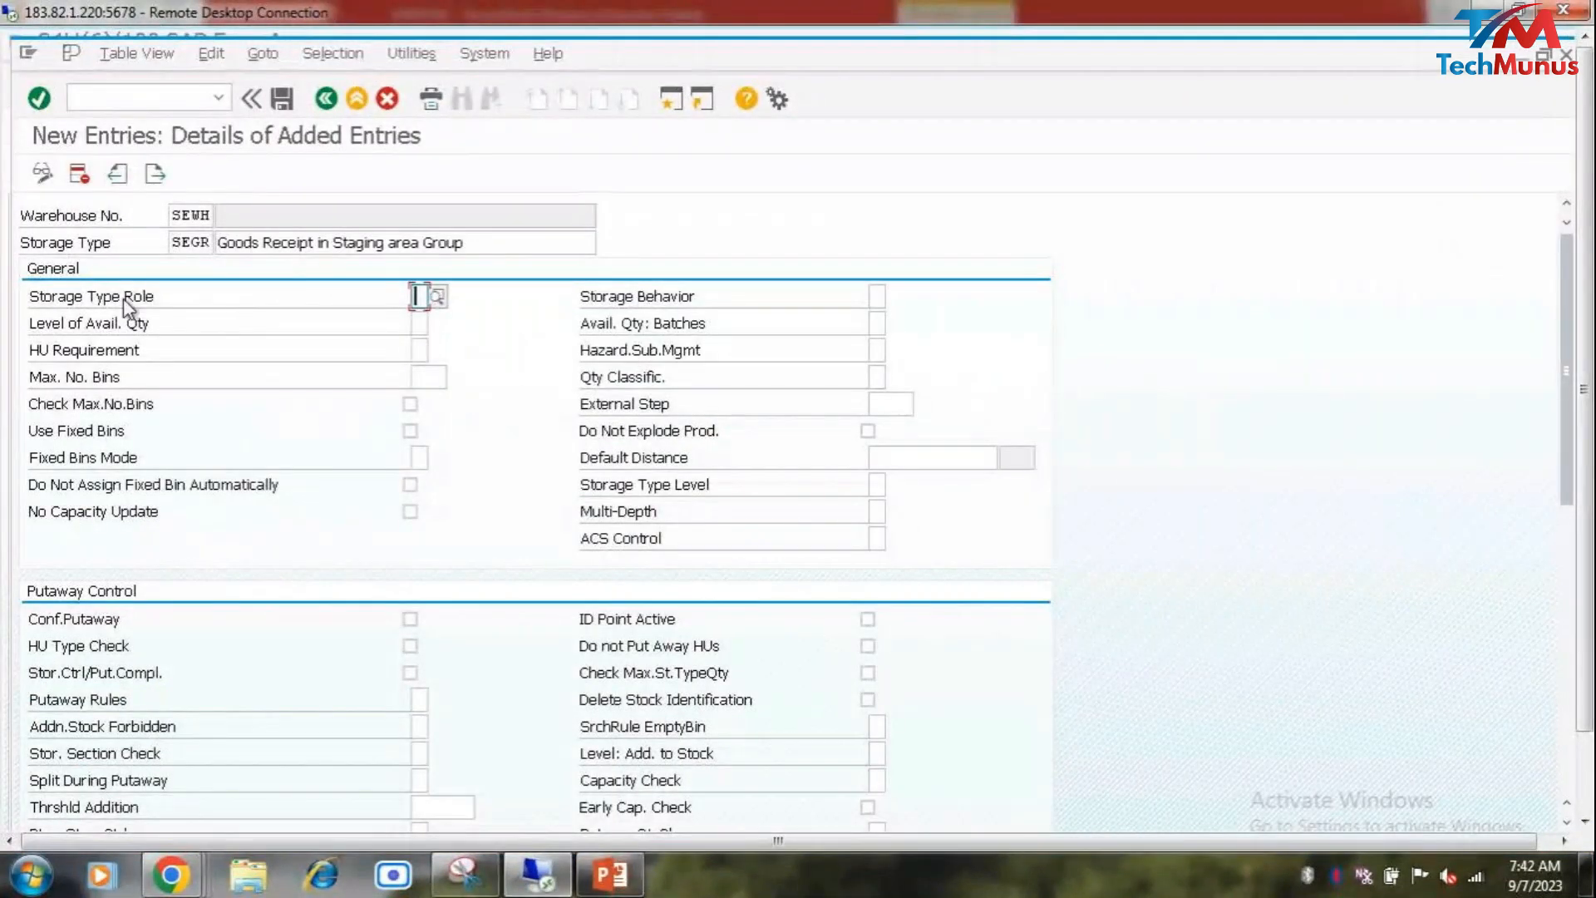
{"action": "left_click", "coordinate": [434, 298]}
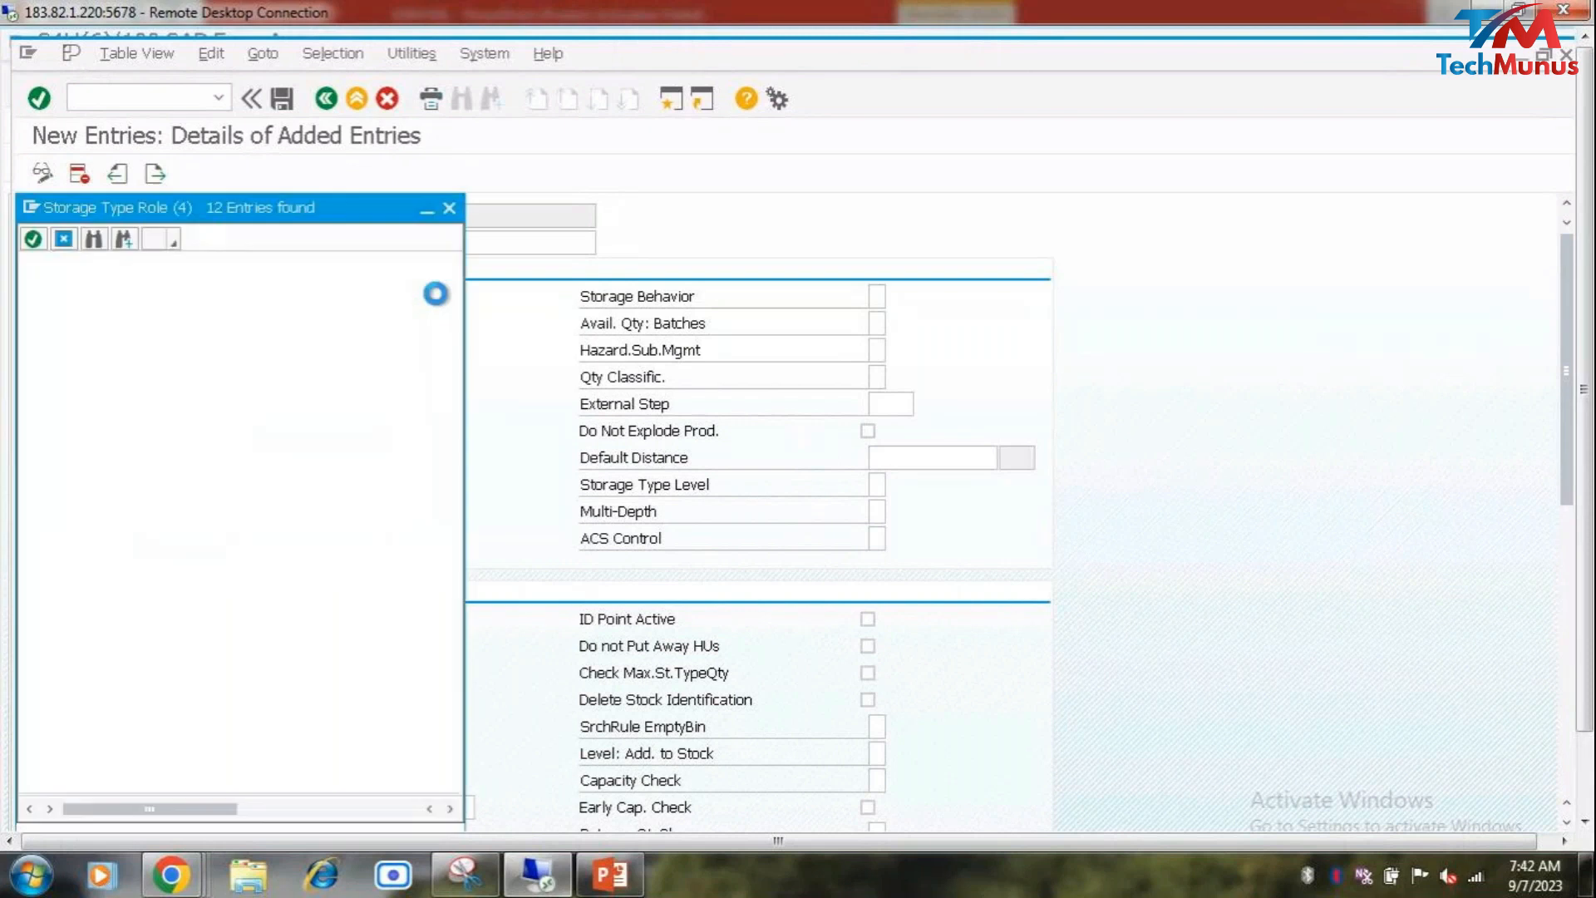
{"action": "double_click", "coordinate": [229, 379]}
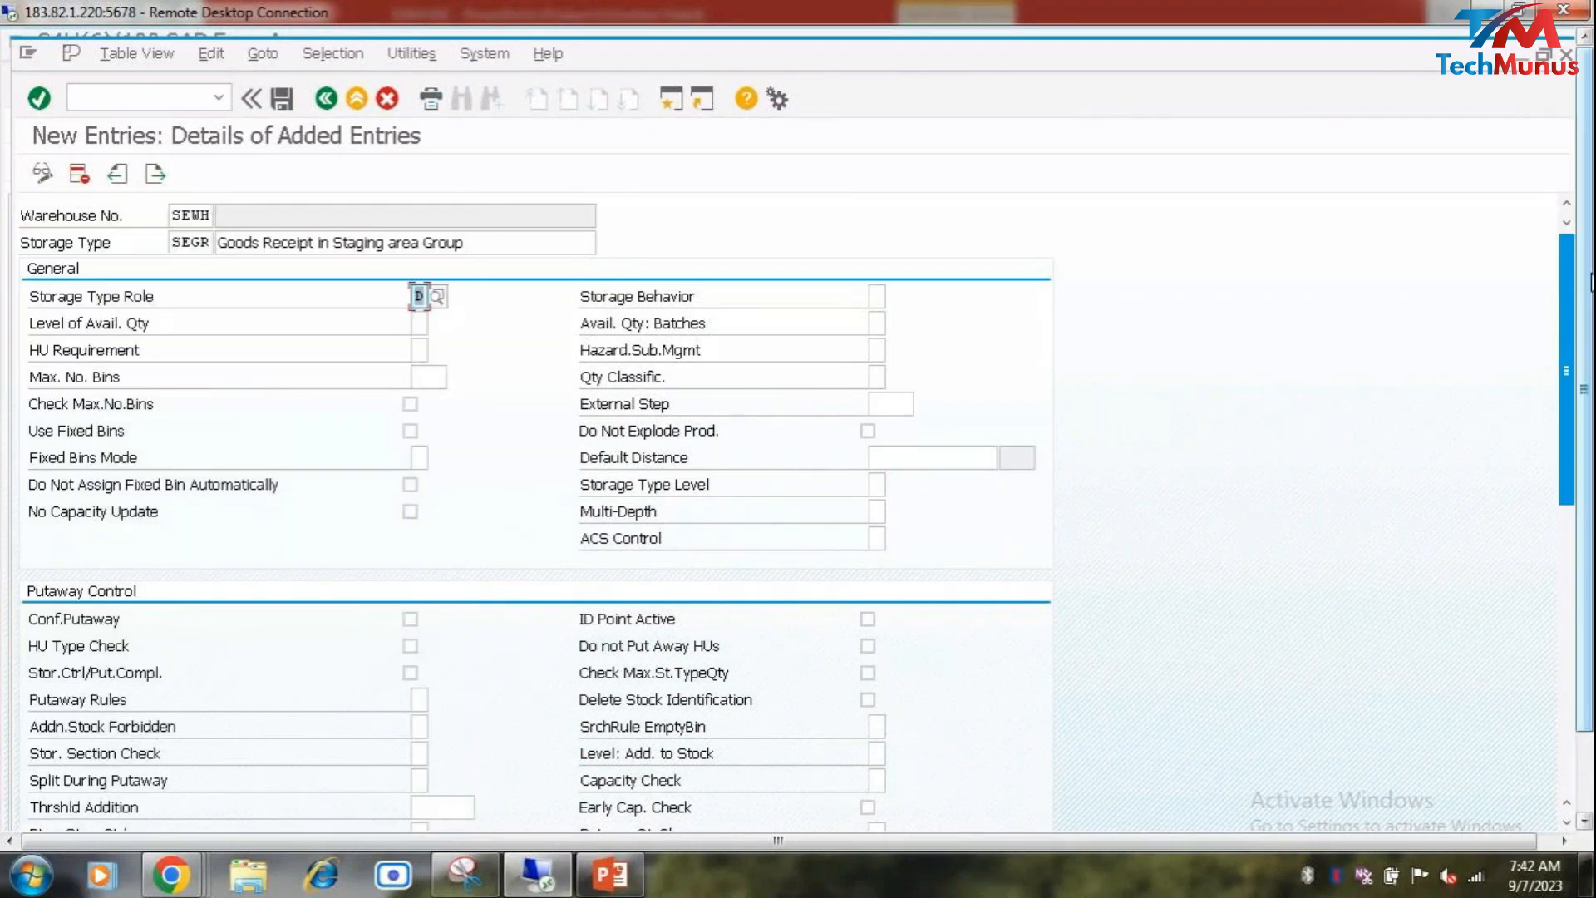
Step: Activate putaway confirmation in the putaway control of storage type SEGR
{"action": "left_click_drag", "start_coordinate": [1568, 331], "coordinate": [1575, 462]}
{"action": "scroll", "coordinate": [636, 364], "scroll_direction": "down", "scroll_amount": 1}
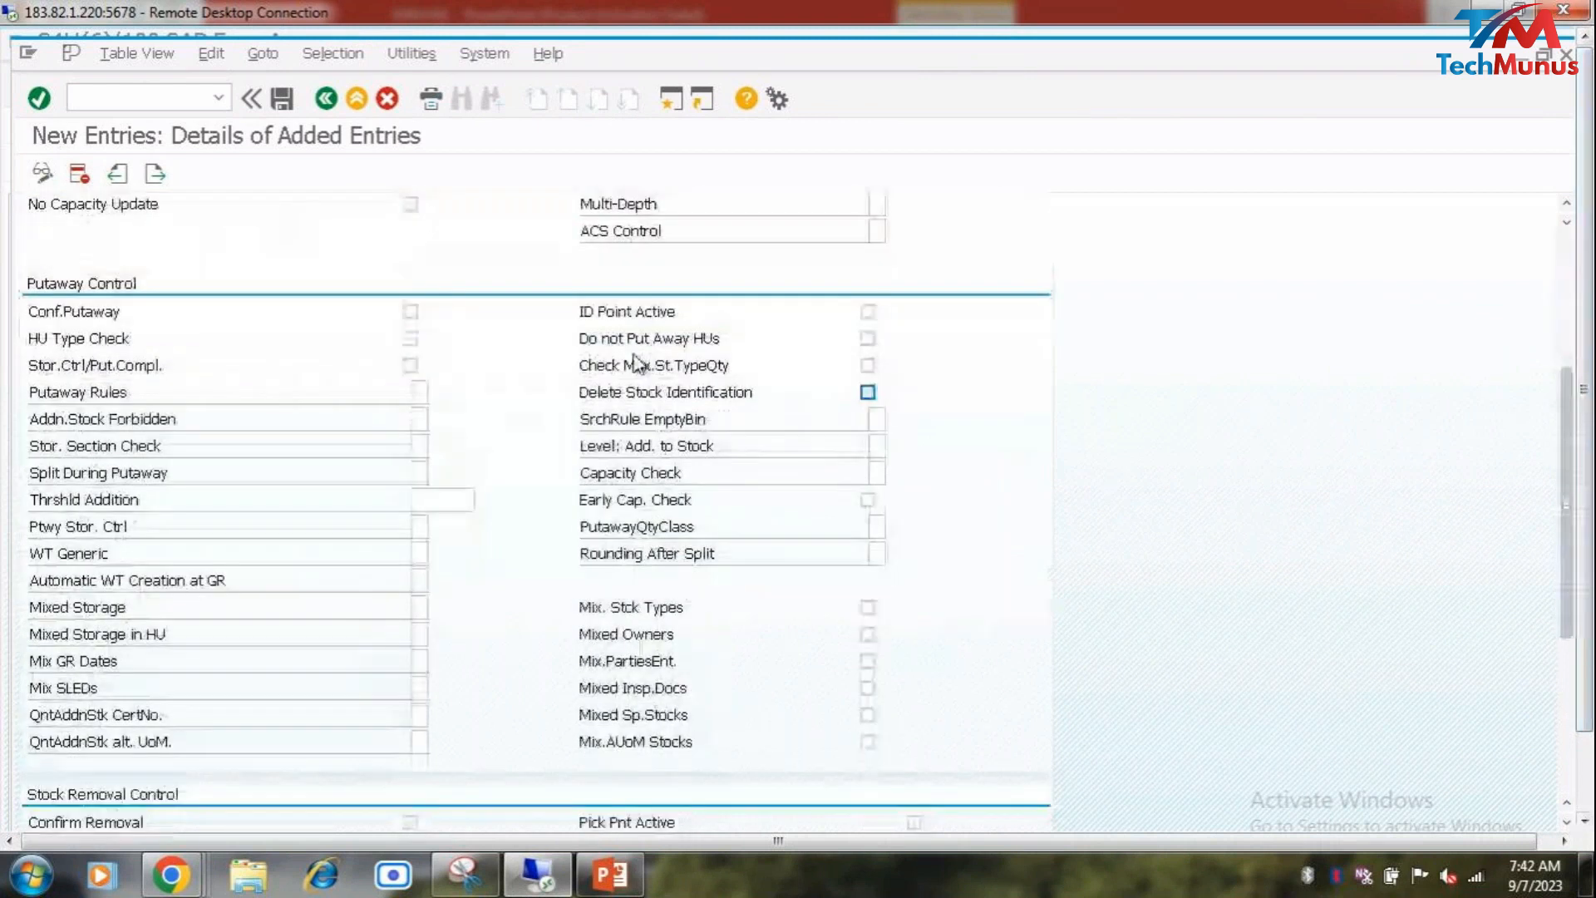
{"action": "left_click", "coordinate": [407, 318]}
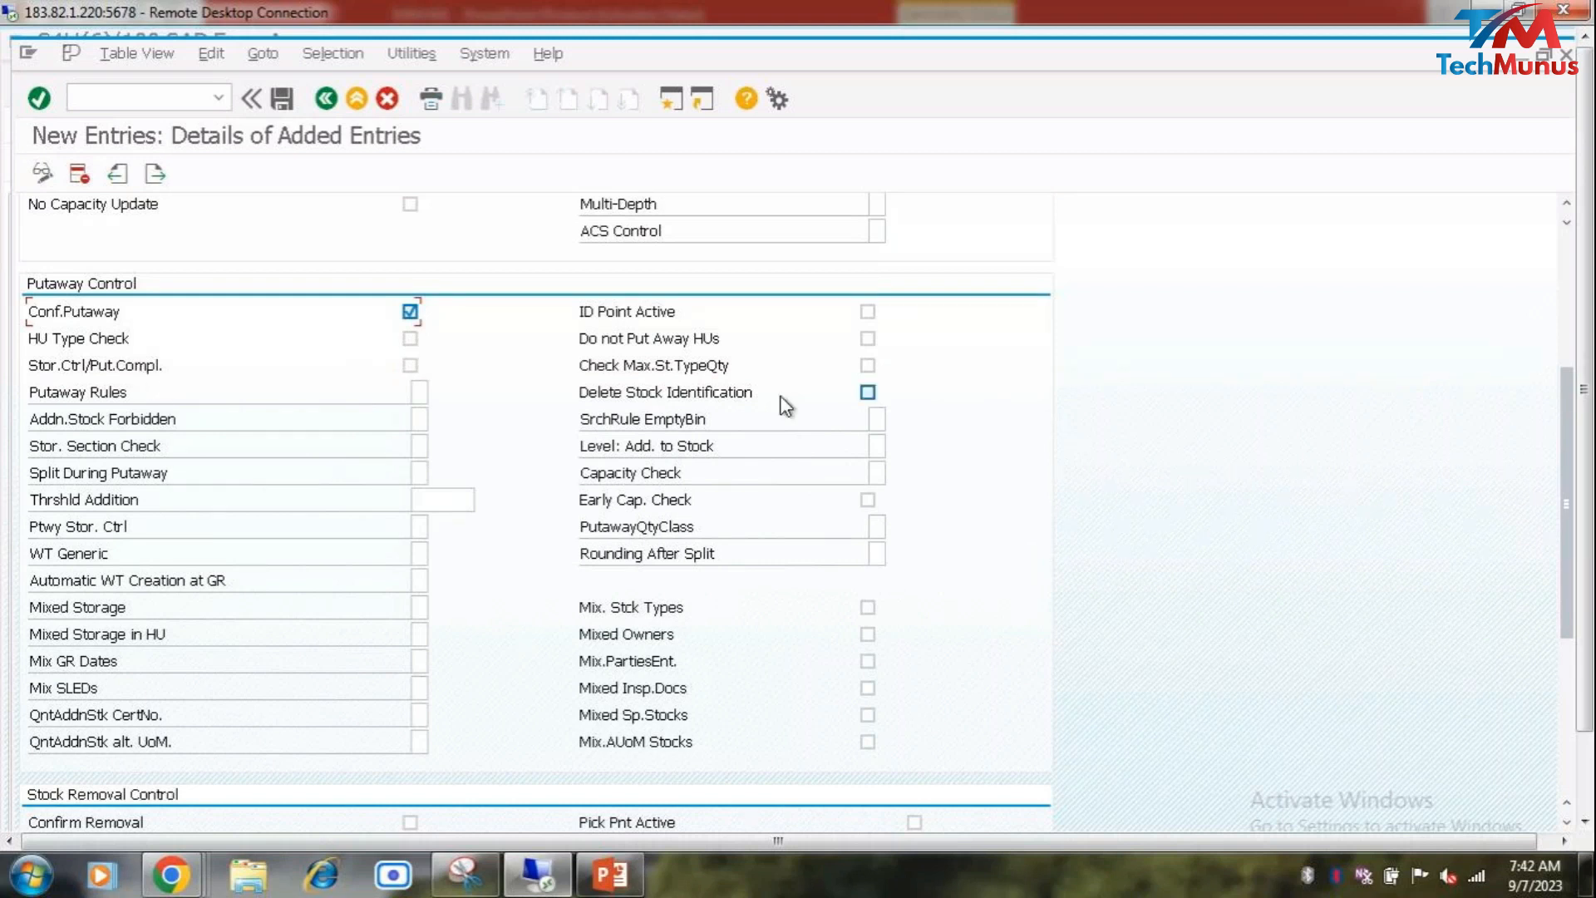
Step: Move the cylinder above Work center Role E onto the GR Staging Area Group box on the PowerPoint slide and return to SAP
{"action": "left_click", "coordinate": [611, 875]}
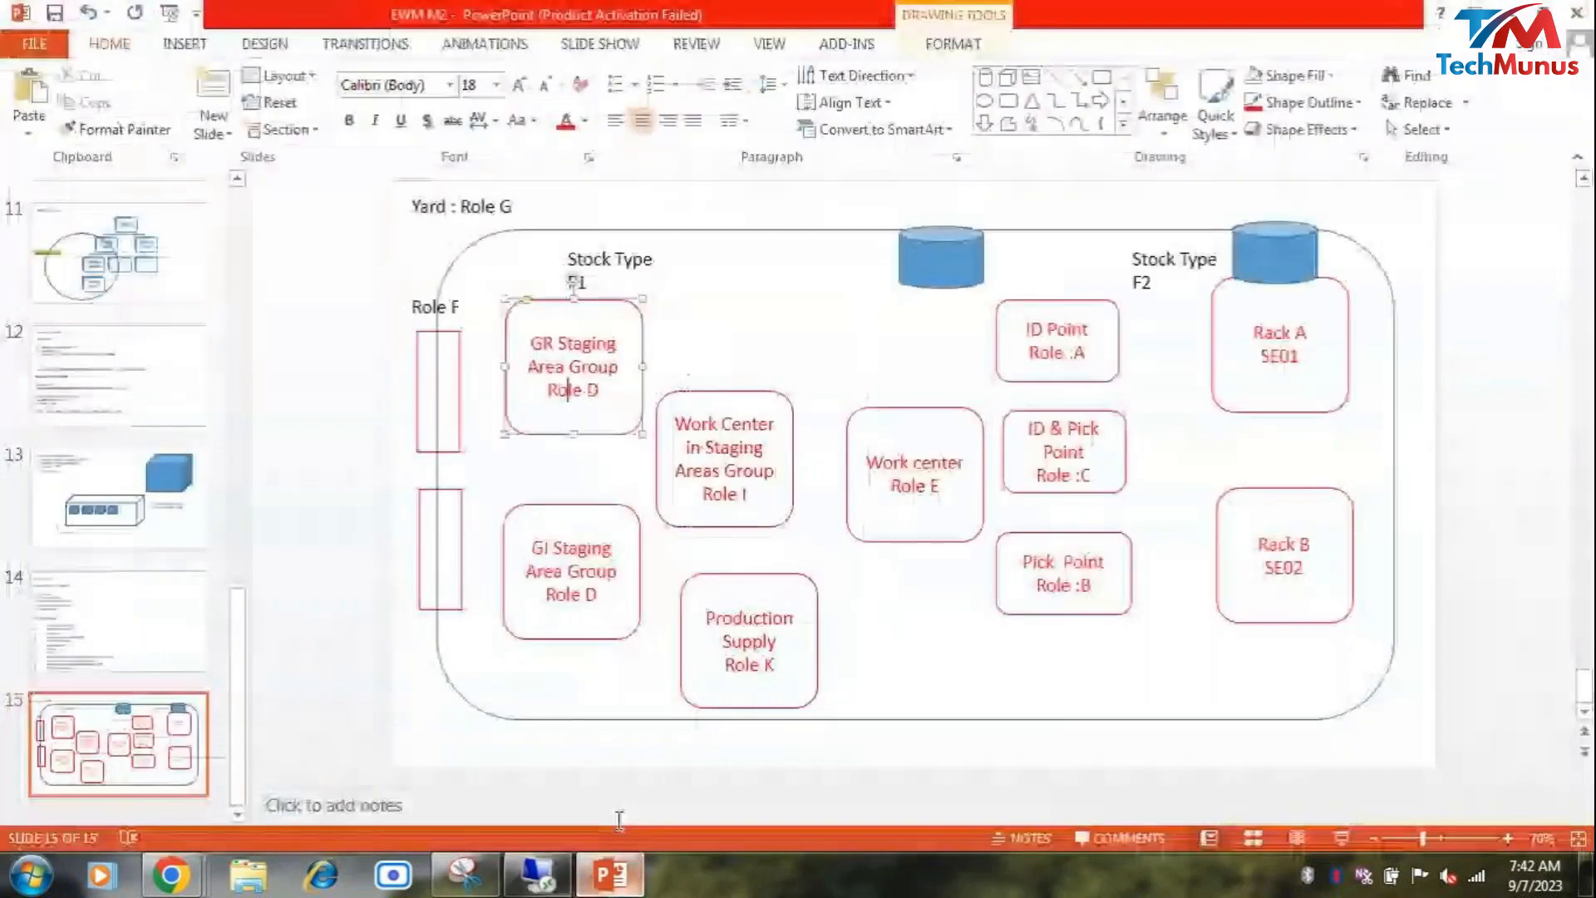
{"action": "left_click_drag", "start_coordinate": [909, 243], "coordinate": [556, 294]}
{"action": "left_click", "coordinate": [537, 874]}
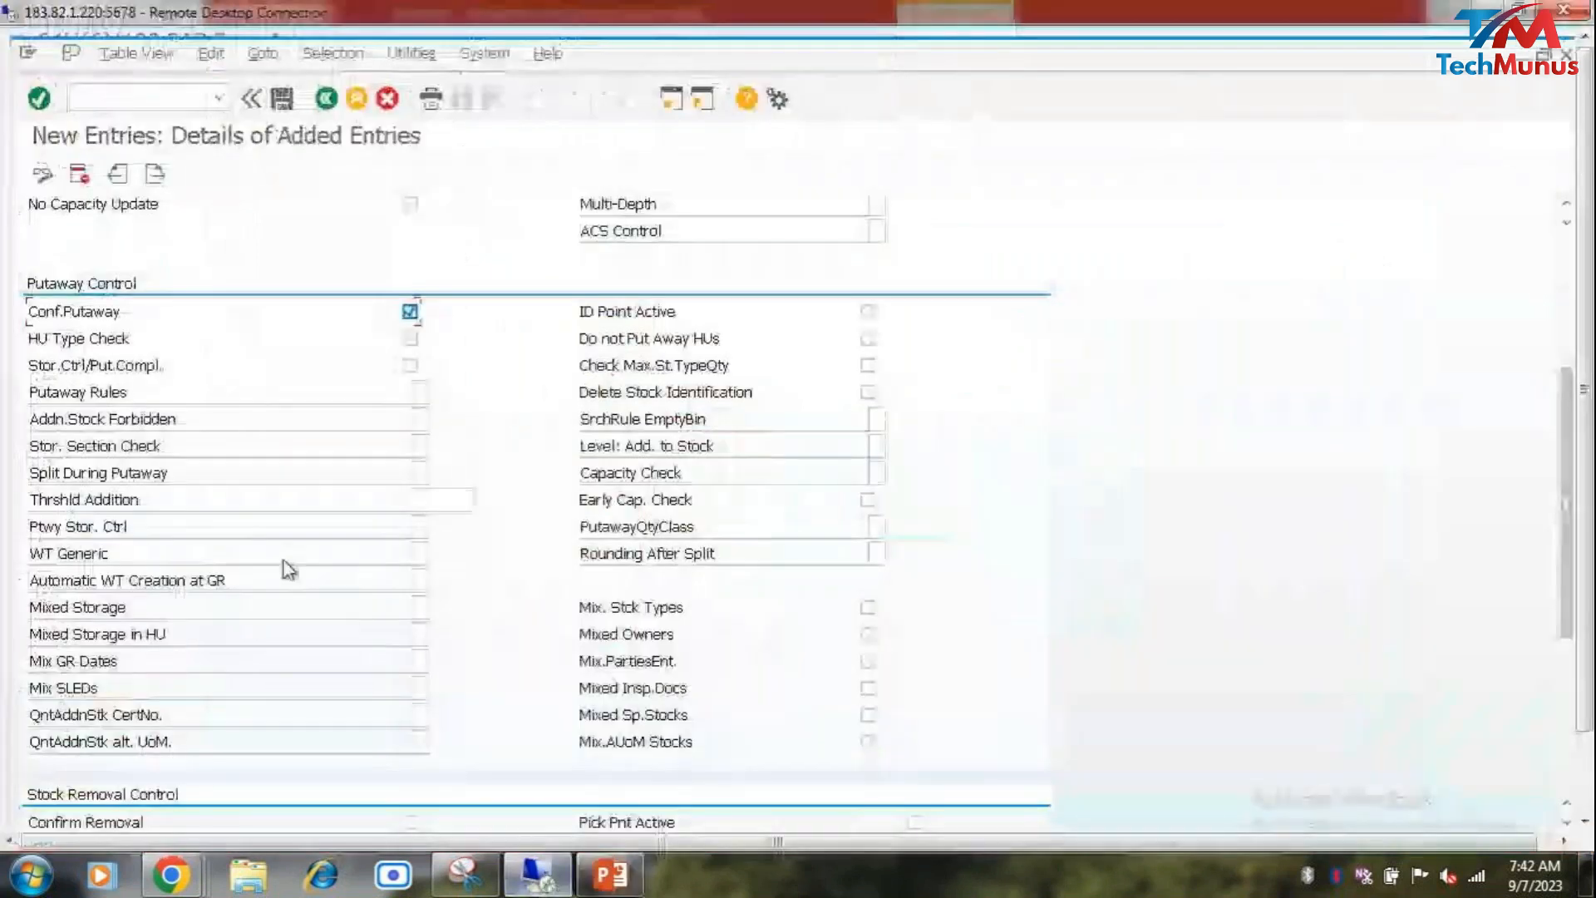
Step: Set the putaway rule of storage type SEGR to 4 and check the layout slide in PowerPoint
{"action": "left_click", "coordinate": [418, 391]}
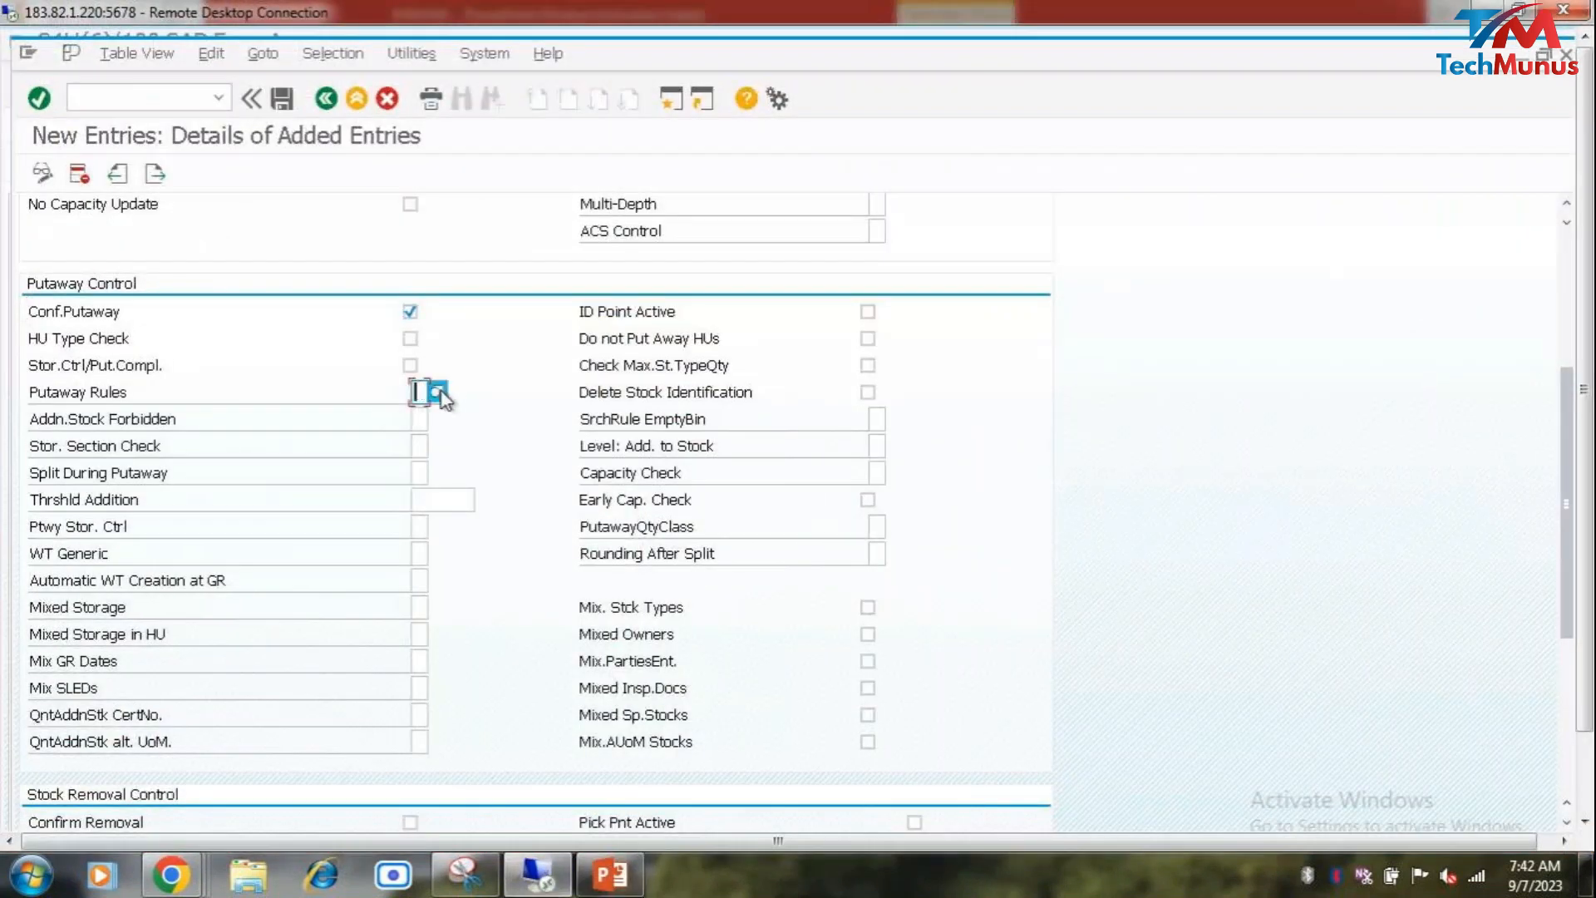
{"action": "left_click", "coordinate": [442, 391]}
{"action": "left_click", "coordinate": [222, 343]}
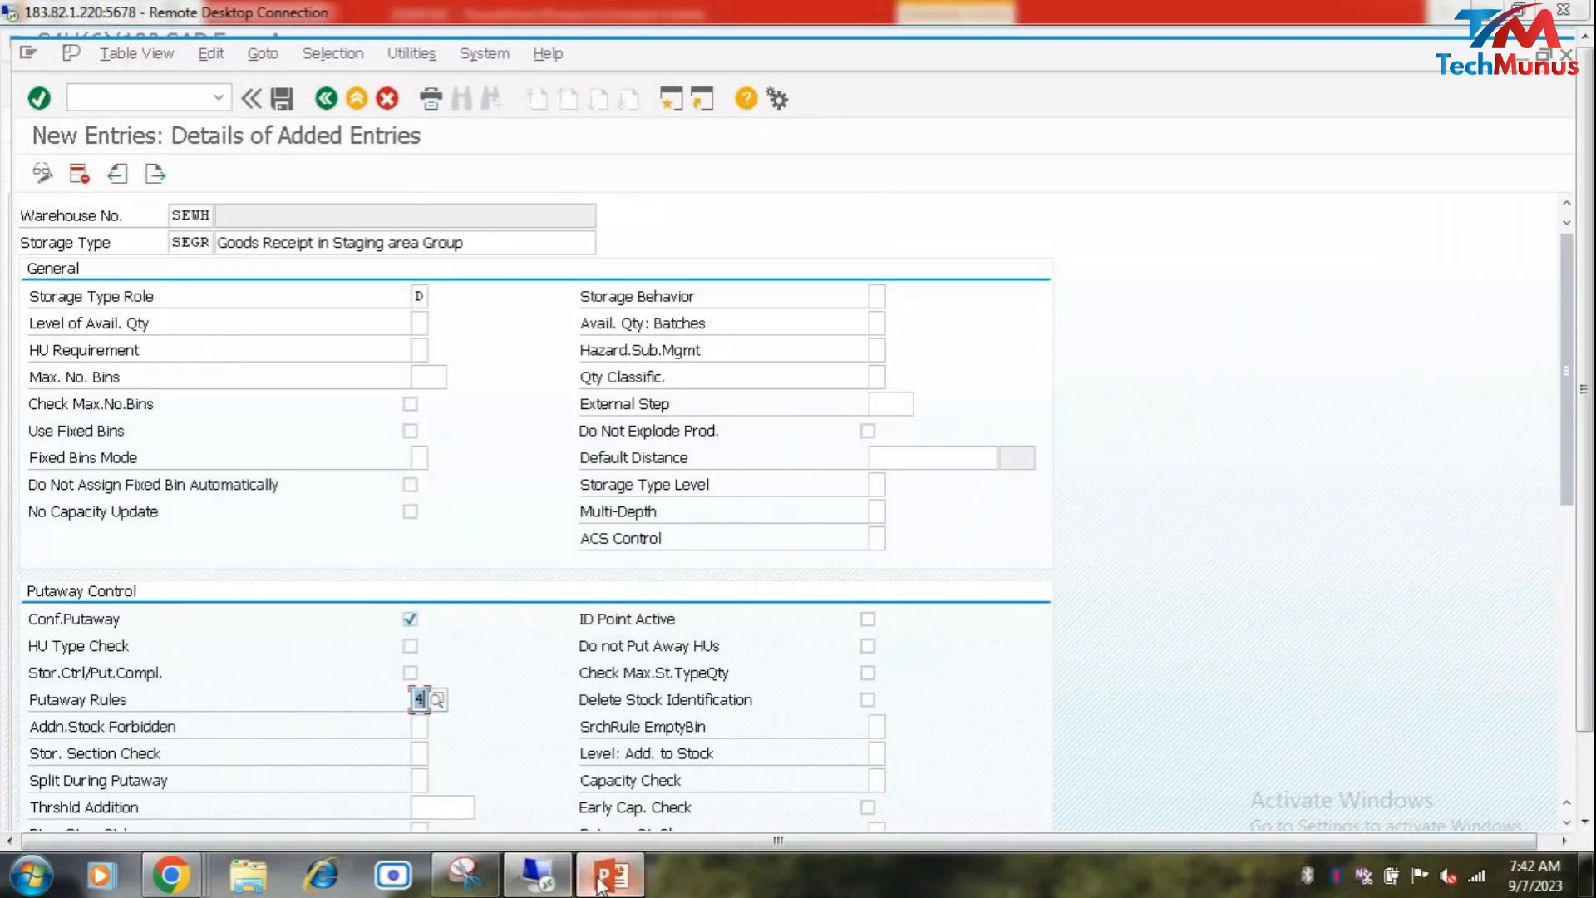
{"action": "key", "text": "alt+Tab"}
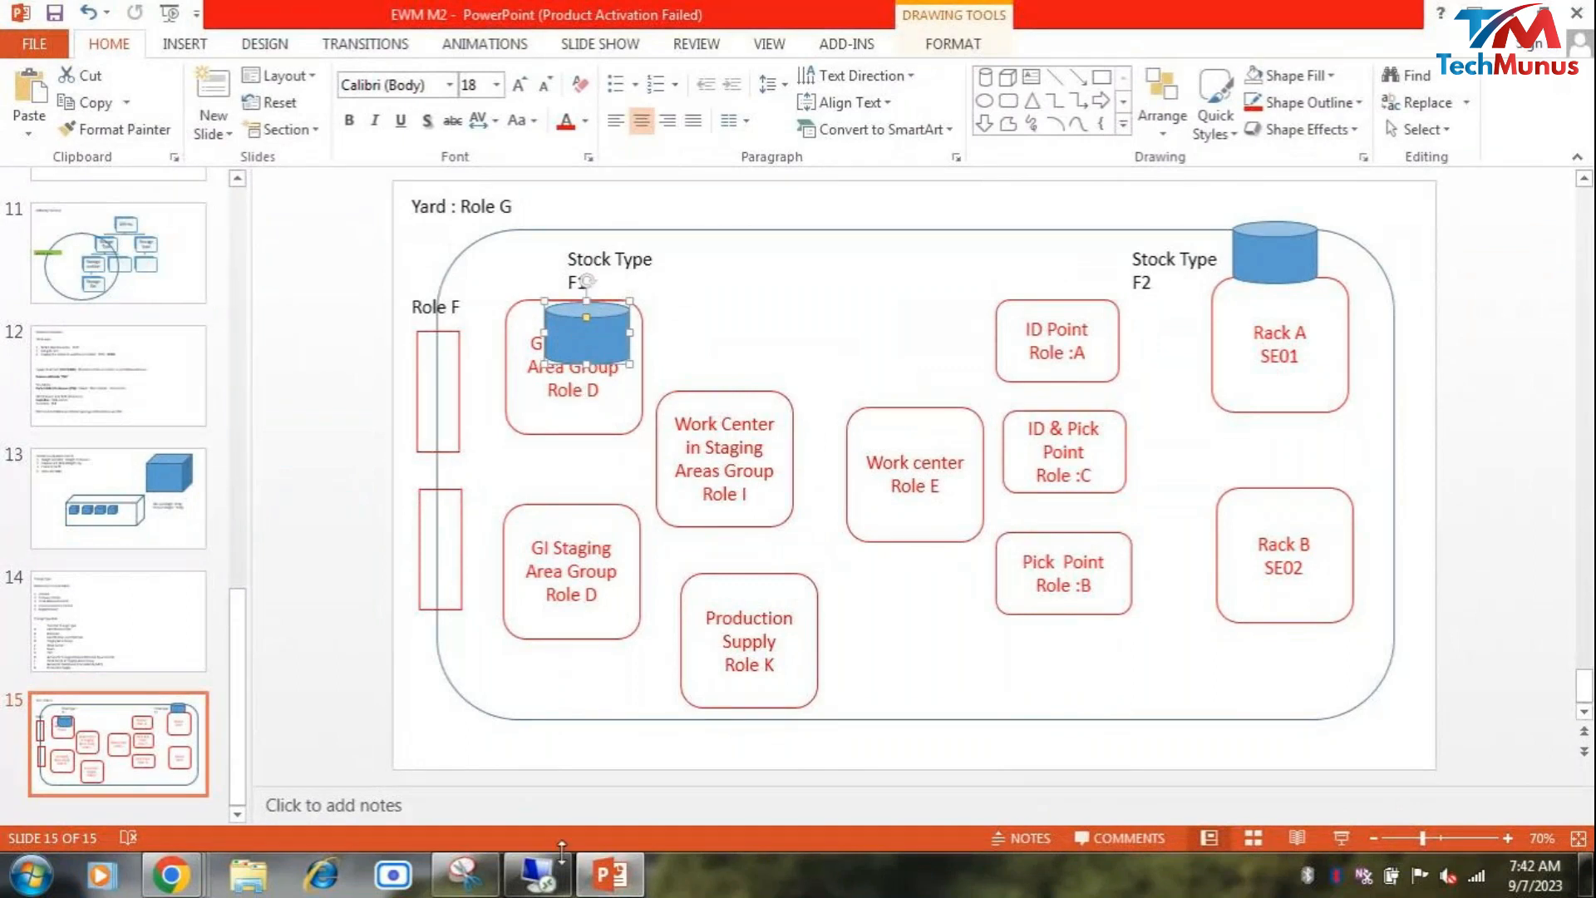
{"action": "left_click", "coordinate": [544, 883]}
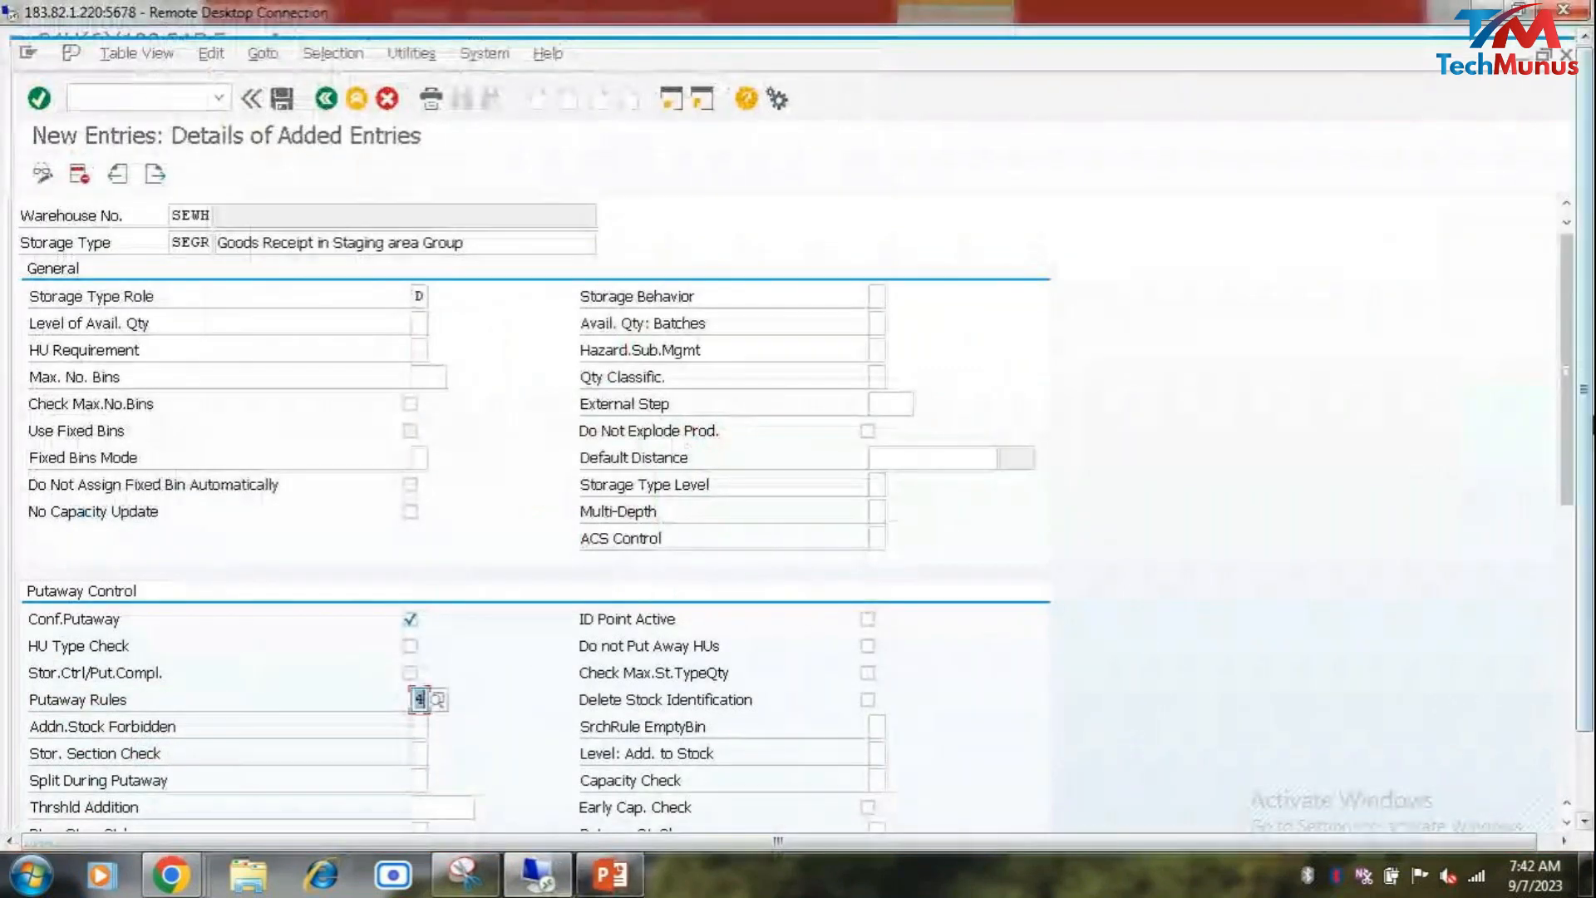
Step: Activate removal confirmation in the stock removal control of SEGR, save the storage type and leave its details
{"action": "left_click_drag", "start_coordinate": [1583, 453], "coordinate": [1587, 748]}
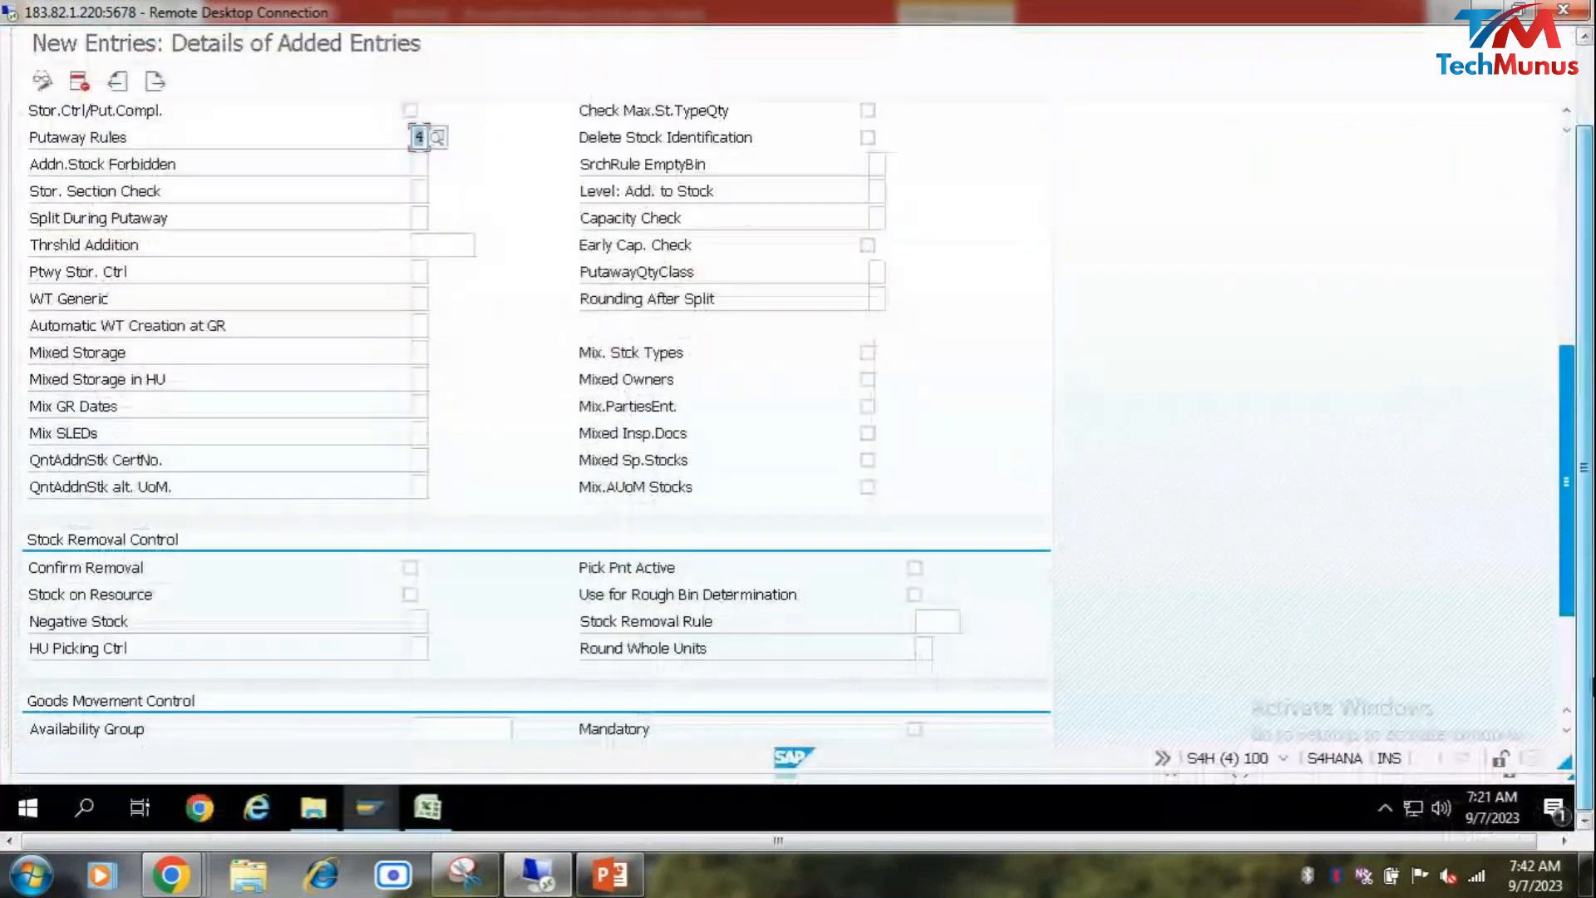
{"action": "left_click", "coordinate": [409, 570]}
{"action": "left_click_drag", "start_coordinate": [1567, 567], "coordinate": [1594, 476]}
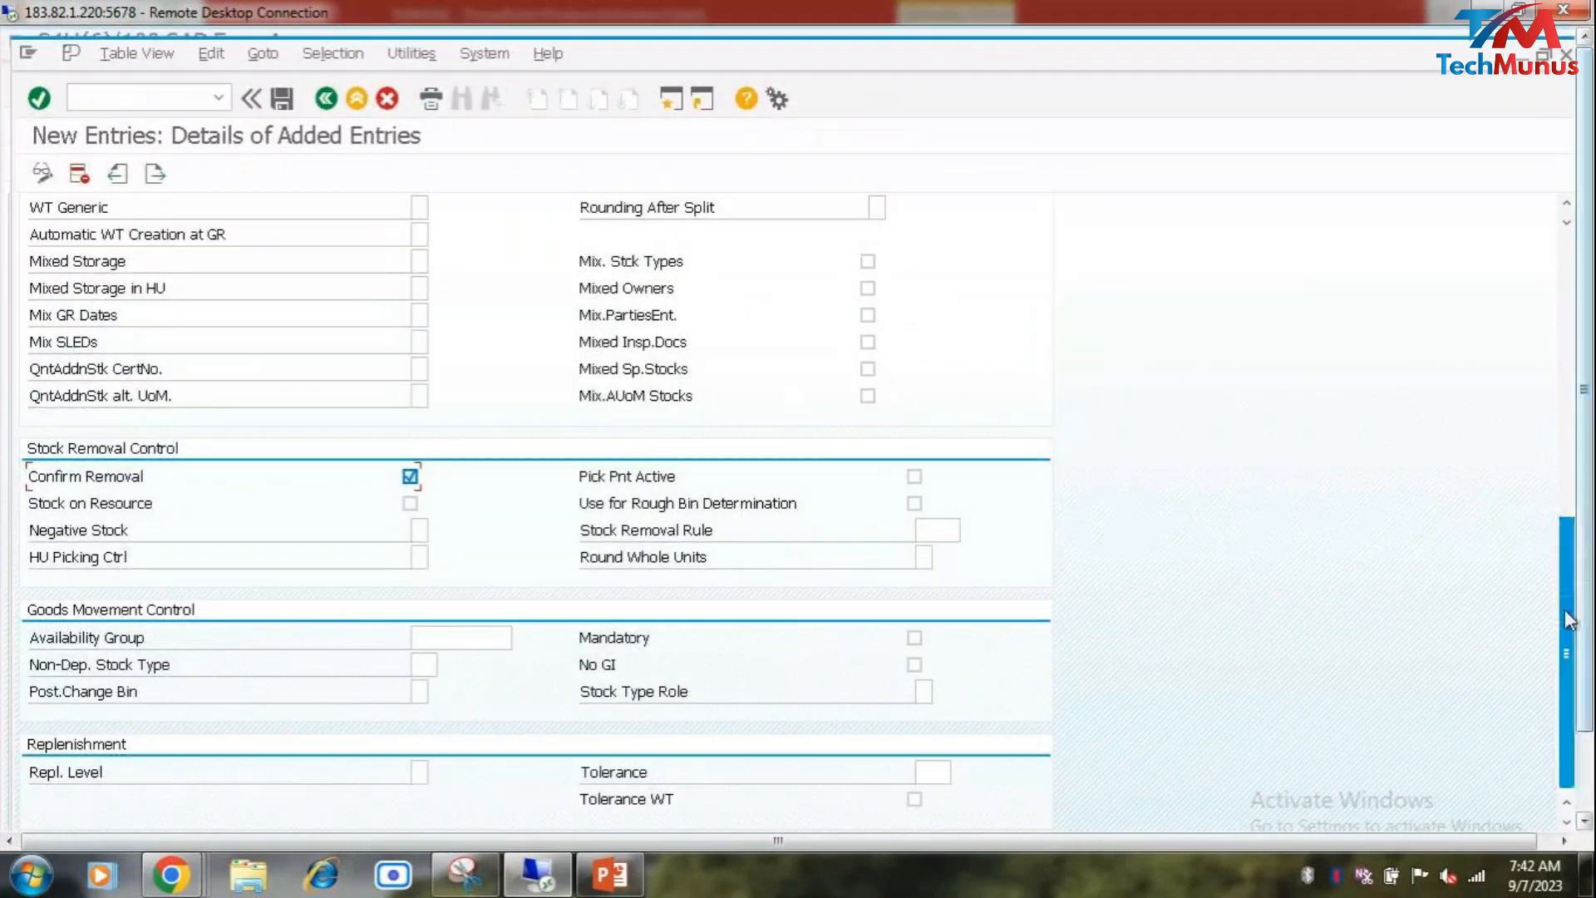
{"action": "left_click_drag", "start_coordinate": [1568, 620], "coordinate": [1566, 333]}
{"action": "left_click", "coordinate": [280, 97]}
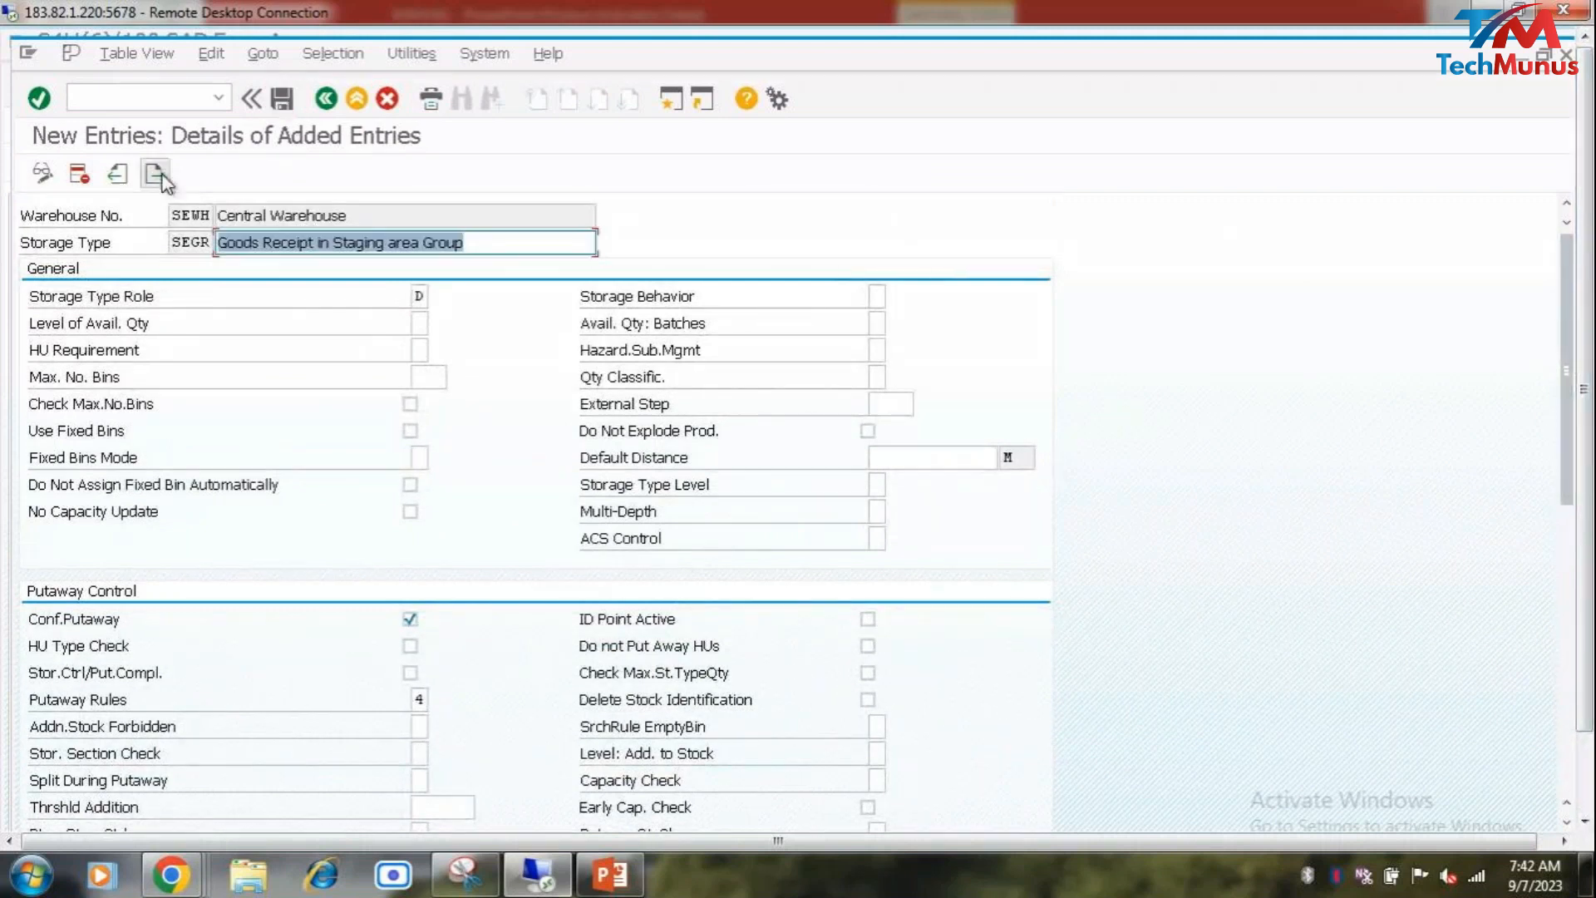
{"action": "left_click", "coordinate": [327, 101]}
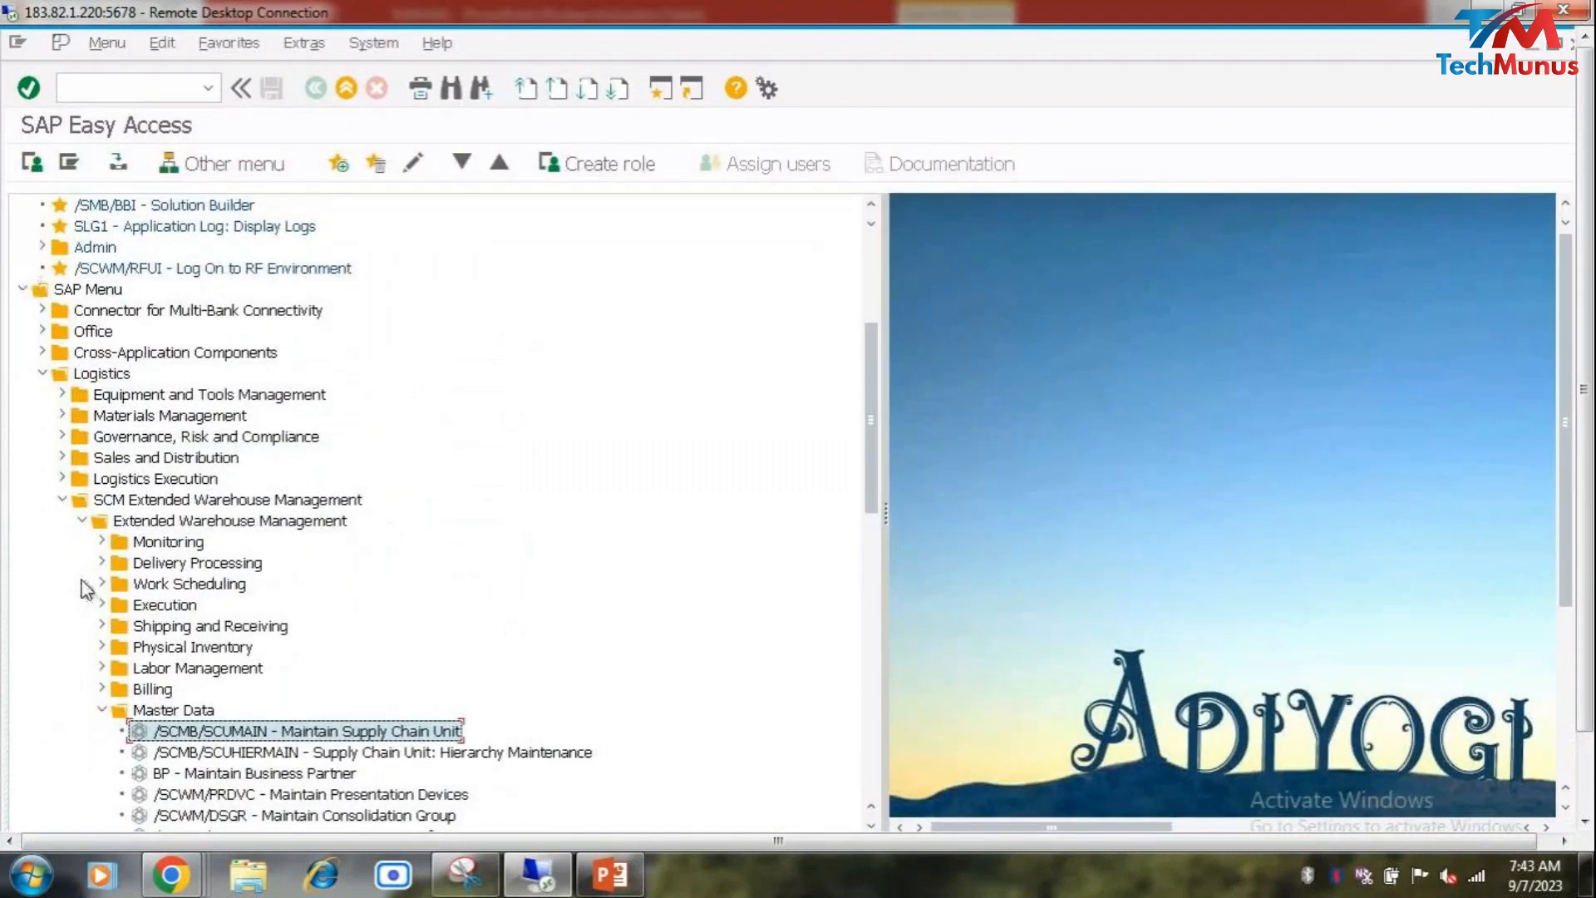
Step: Switch to the SAP session with the storage type overview, copy SEGR as storage type SEGI with the same description, and save it
{"action": "left_click_drag", "start_coordinate": [1584, 565], "coordinate": [1584, 653]}
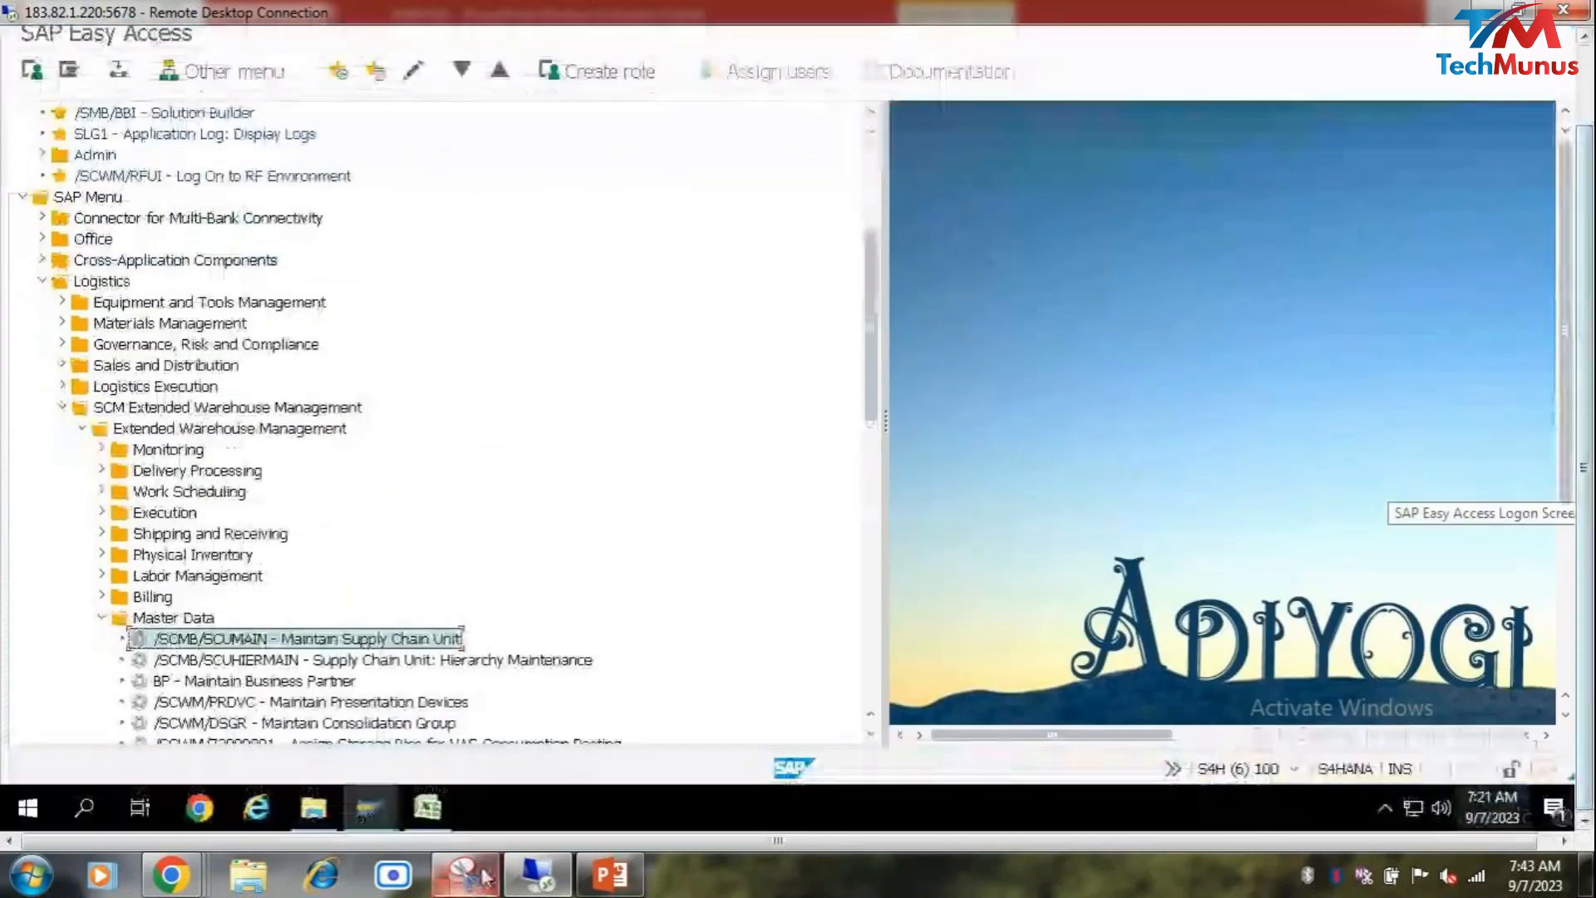
{"action": "mouse_move", "coordinate": [369, 808]}
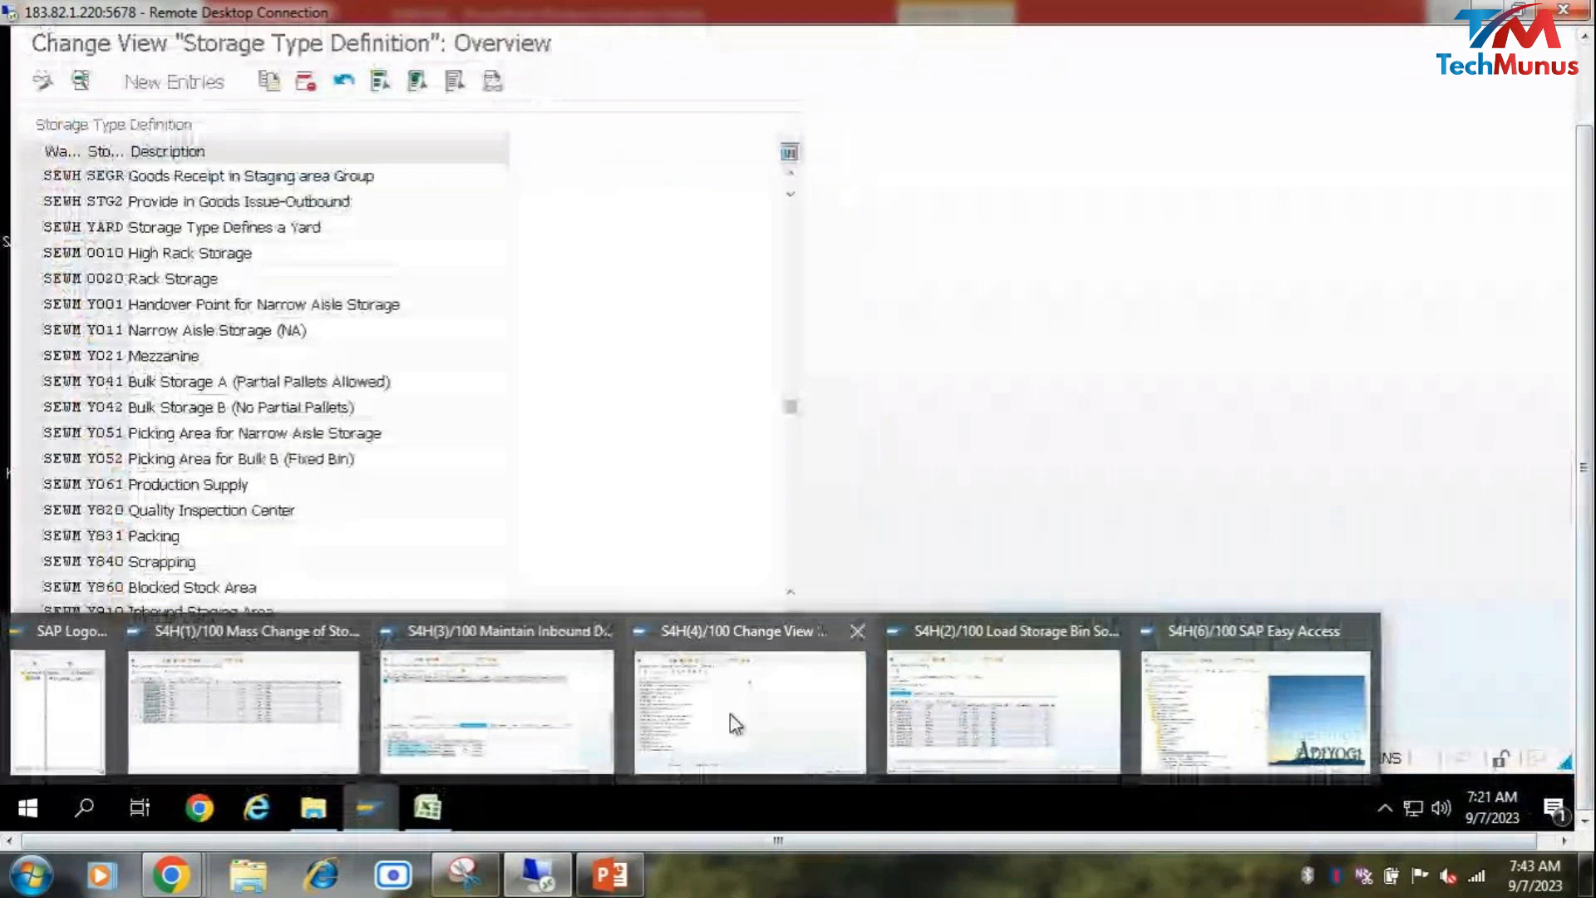
{"action": "left_click", "coordinate": [734, 716]}
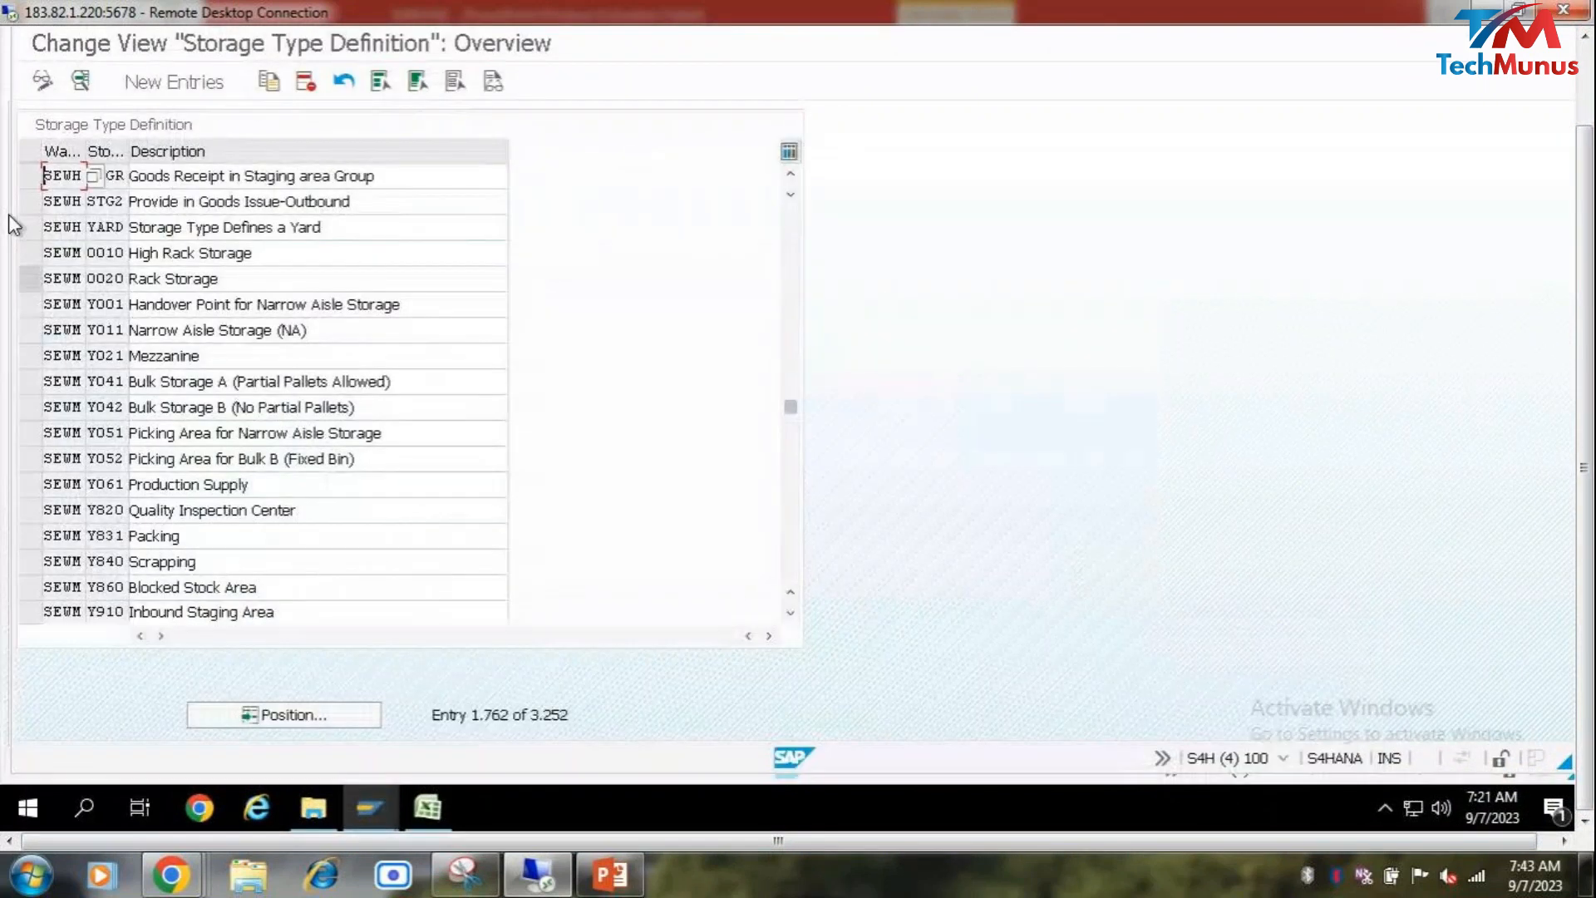
{"action": "left_click", "coordinate": [30, 176]}
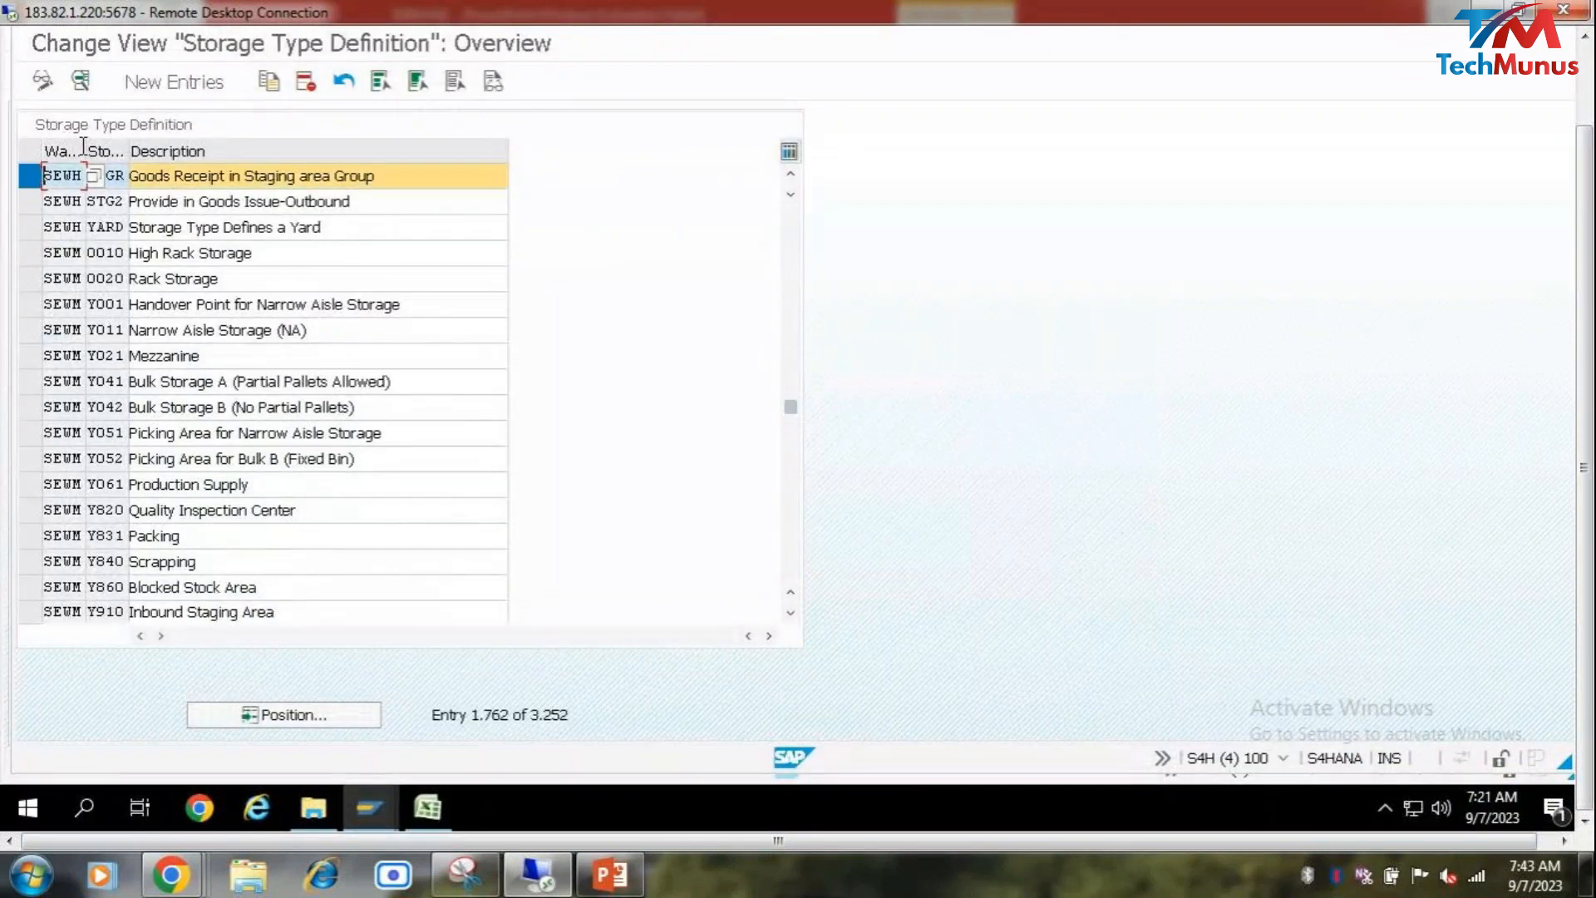
{"action": "left_click", "coordinate": [267, 82]}
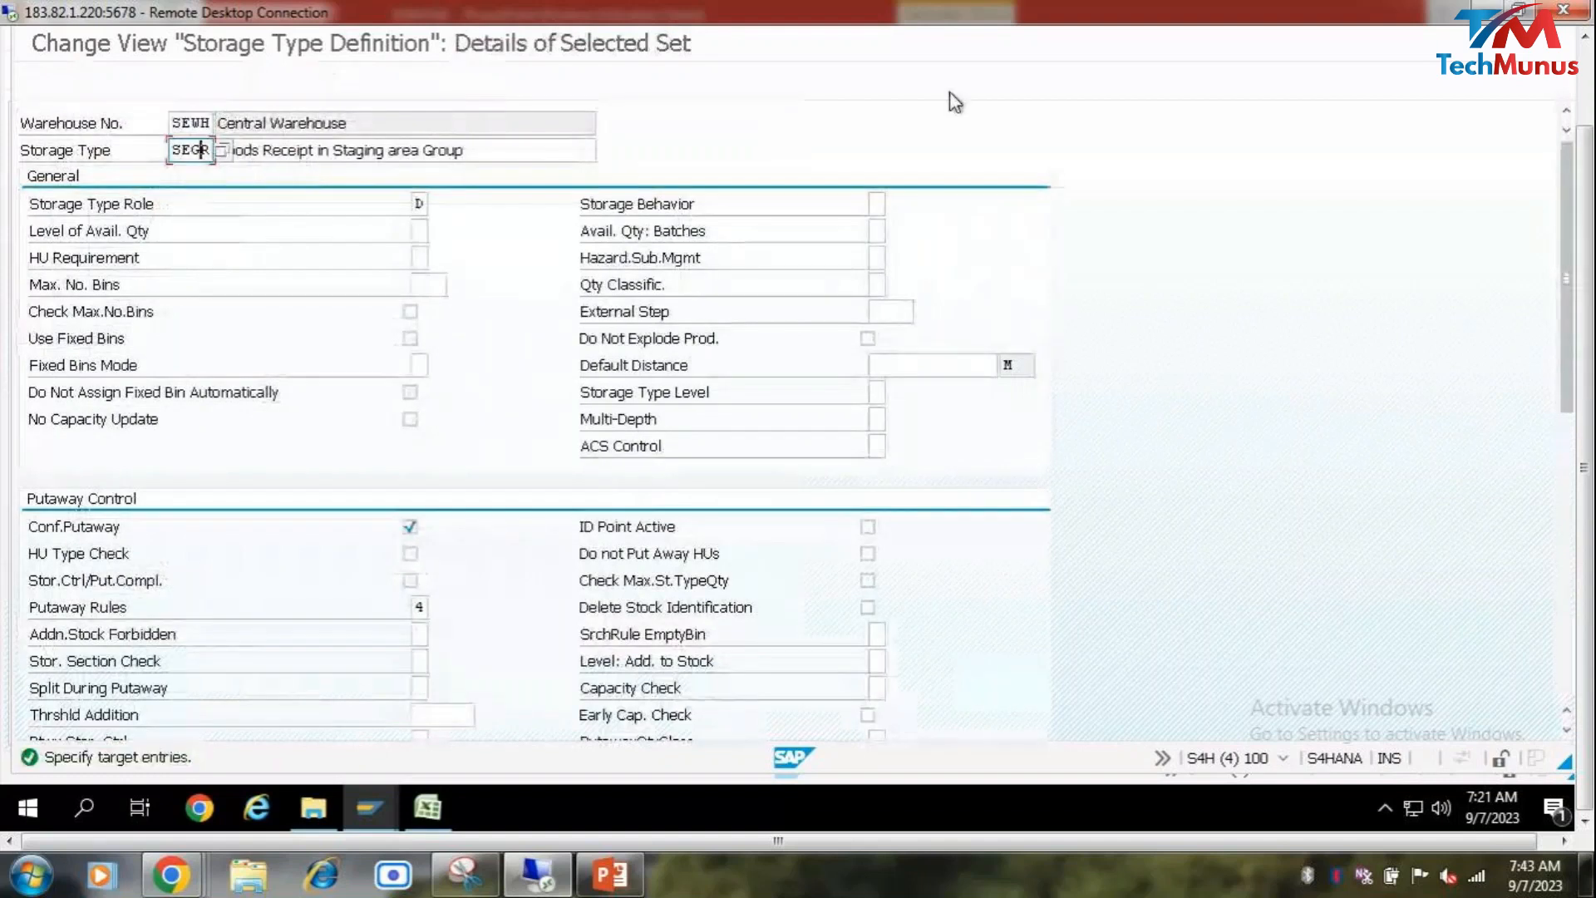
{"action": "key", "text": "Delete"}
{"action": "type", "text": "I"}
{"action": "key", "text": "Return"}
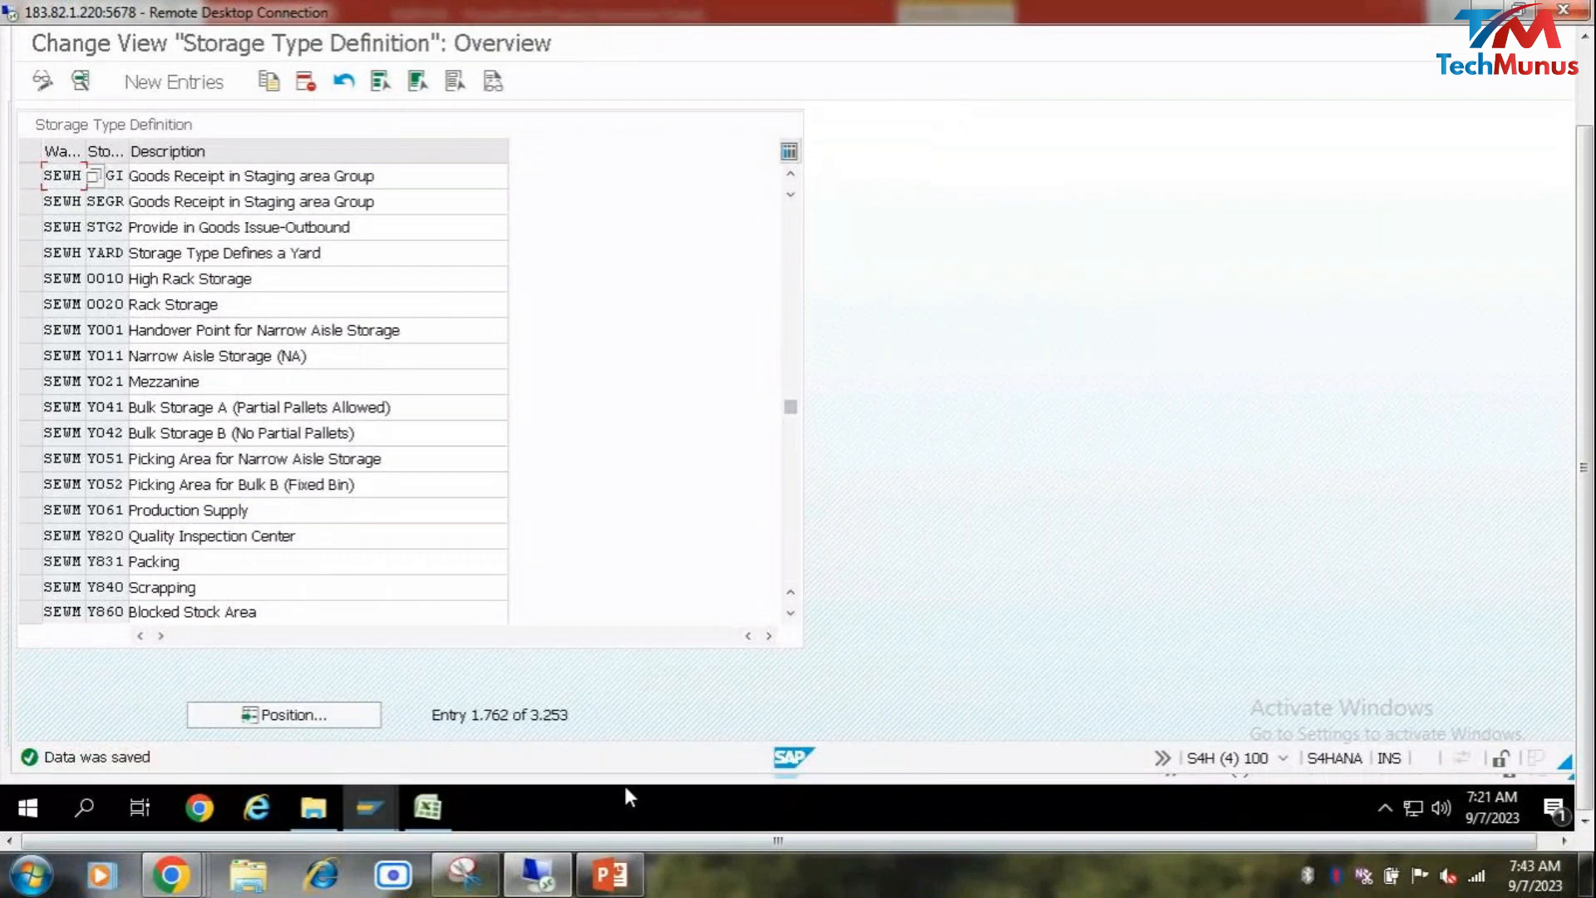
Step: On the PowerPoint slide, add the line "SEGR" to the GR Staging Area Group box and move its cylinder above the Work Center in Staging Areas Group
{"action": "left_click", "coordinate": [611, 875]}
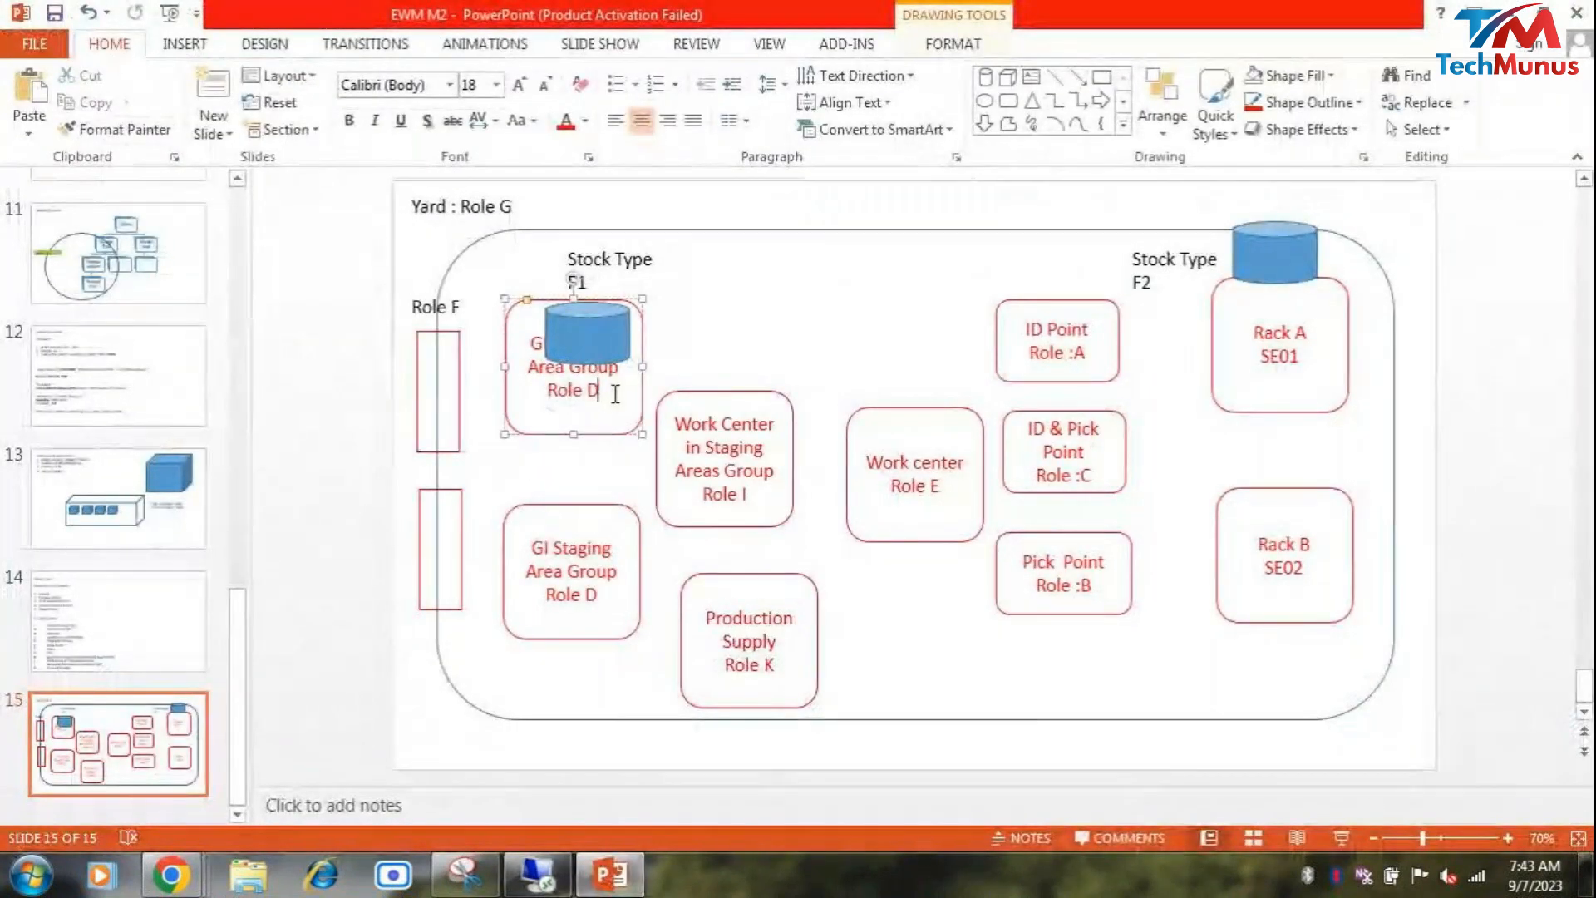
{"action": "key", "text": "Return"}
{"action": "type", "text": "SEGR"}
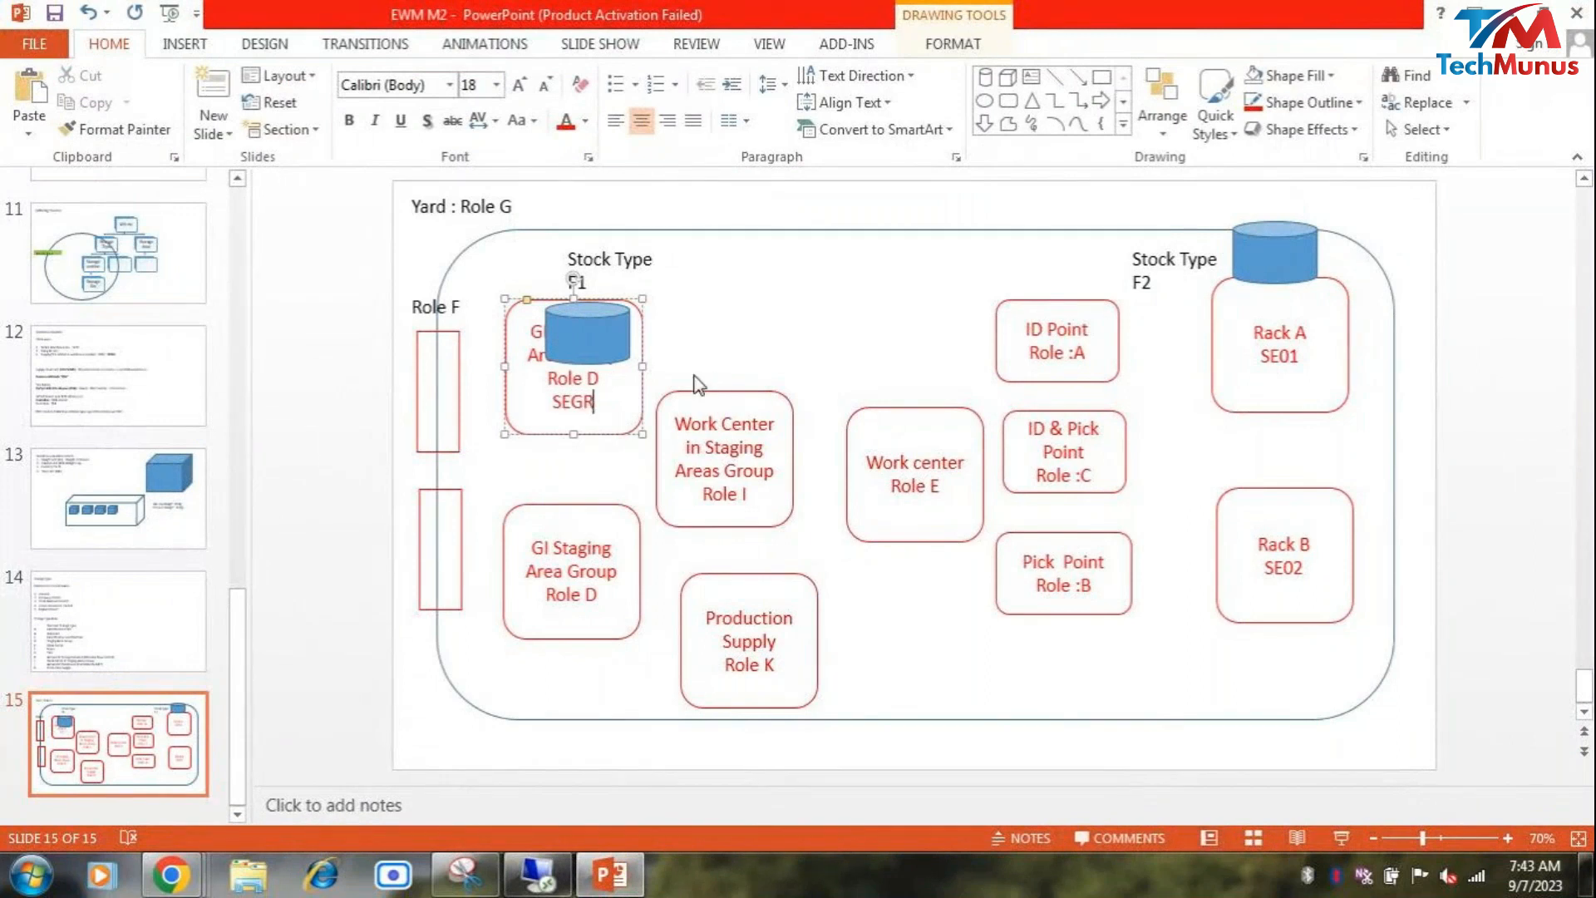
{"action": "left_click_drag", "start_coordinate": [588, 333], "coordinate": [765, 277]}
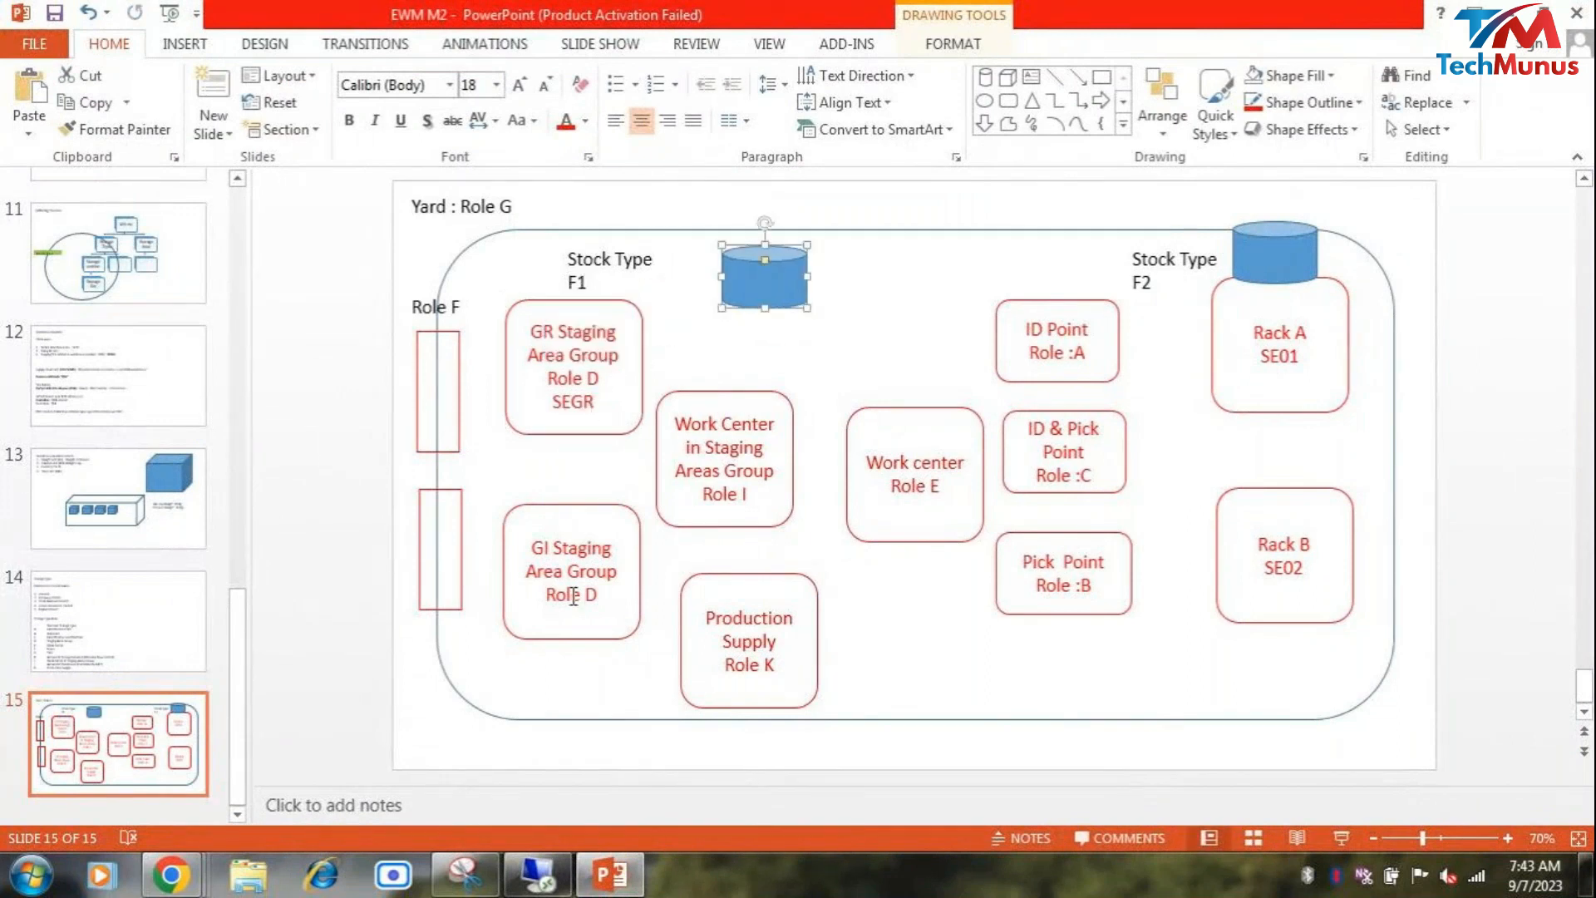
Step: Add the line "SEGI" under Role D in the GI Staging Area Group box
{"action": "left_click", "coordinate": [596, 596]}
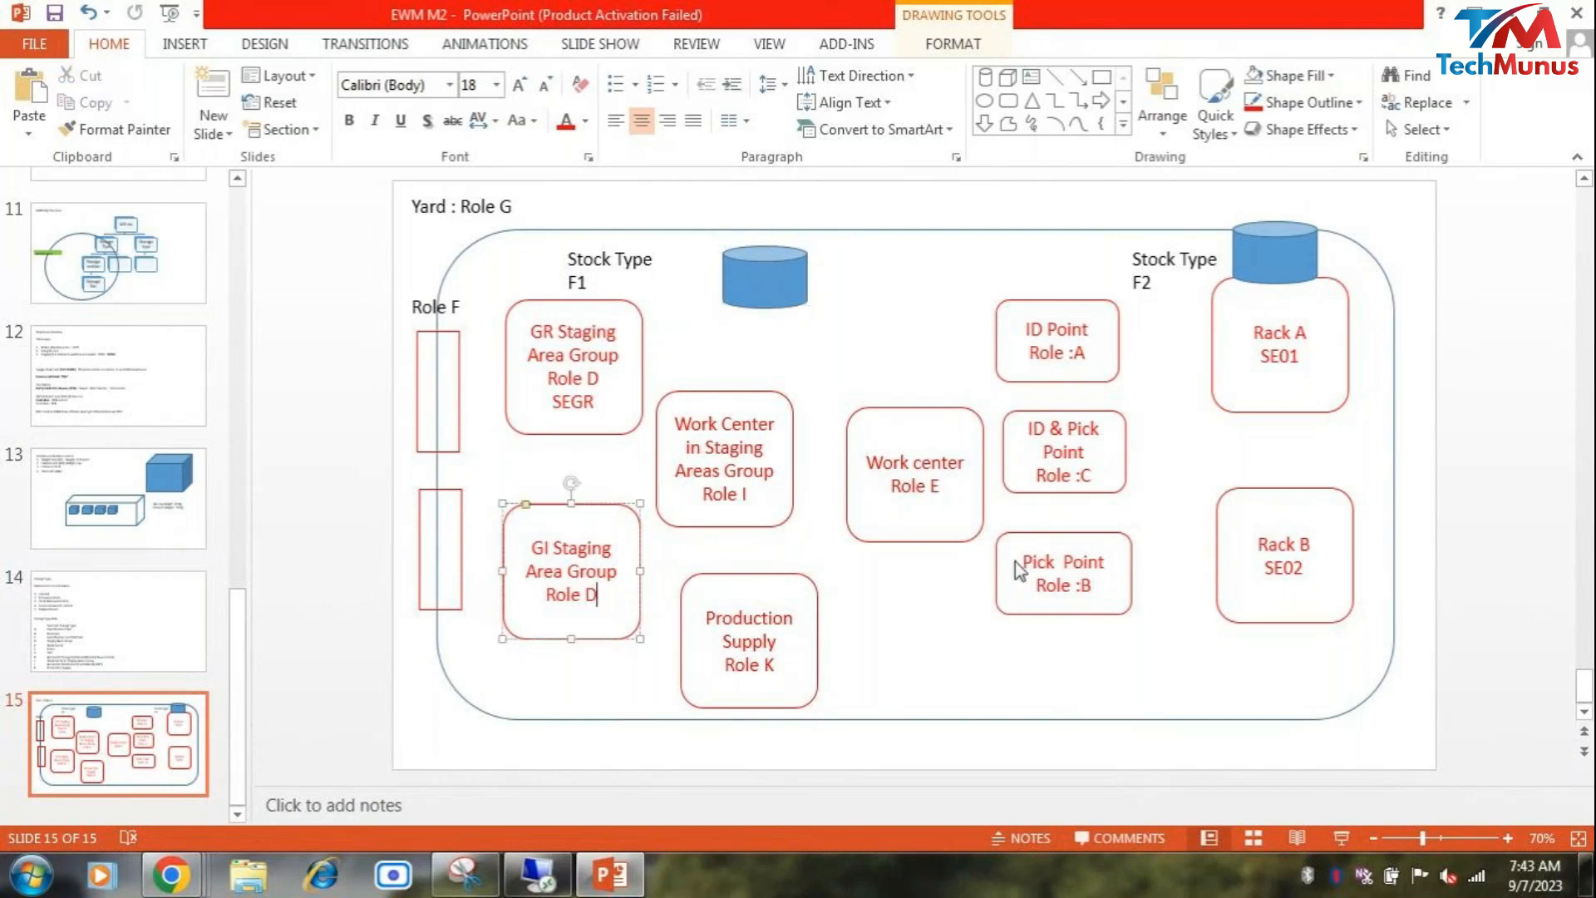
{"action": "key", "text": "Return"}
{"action": "type", "text": "SEGI"}
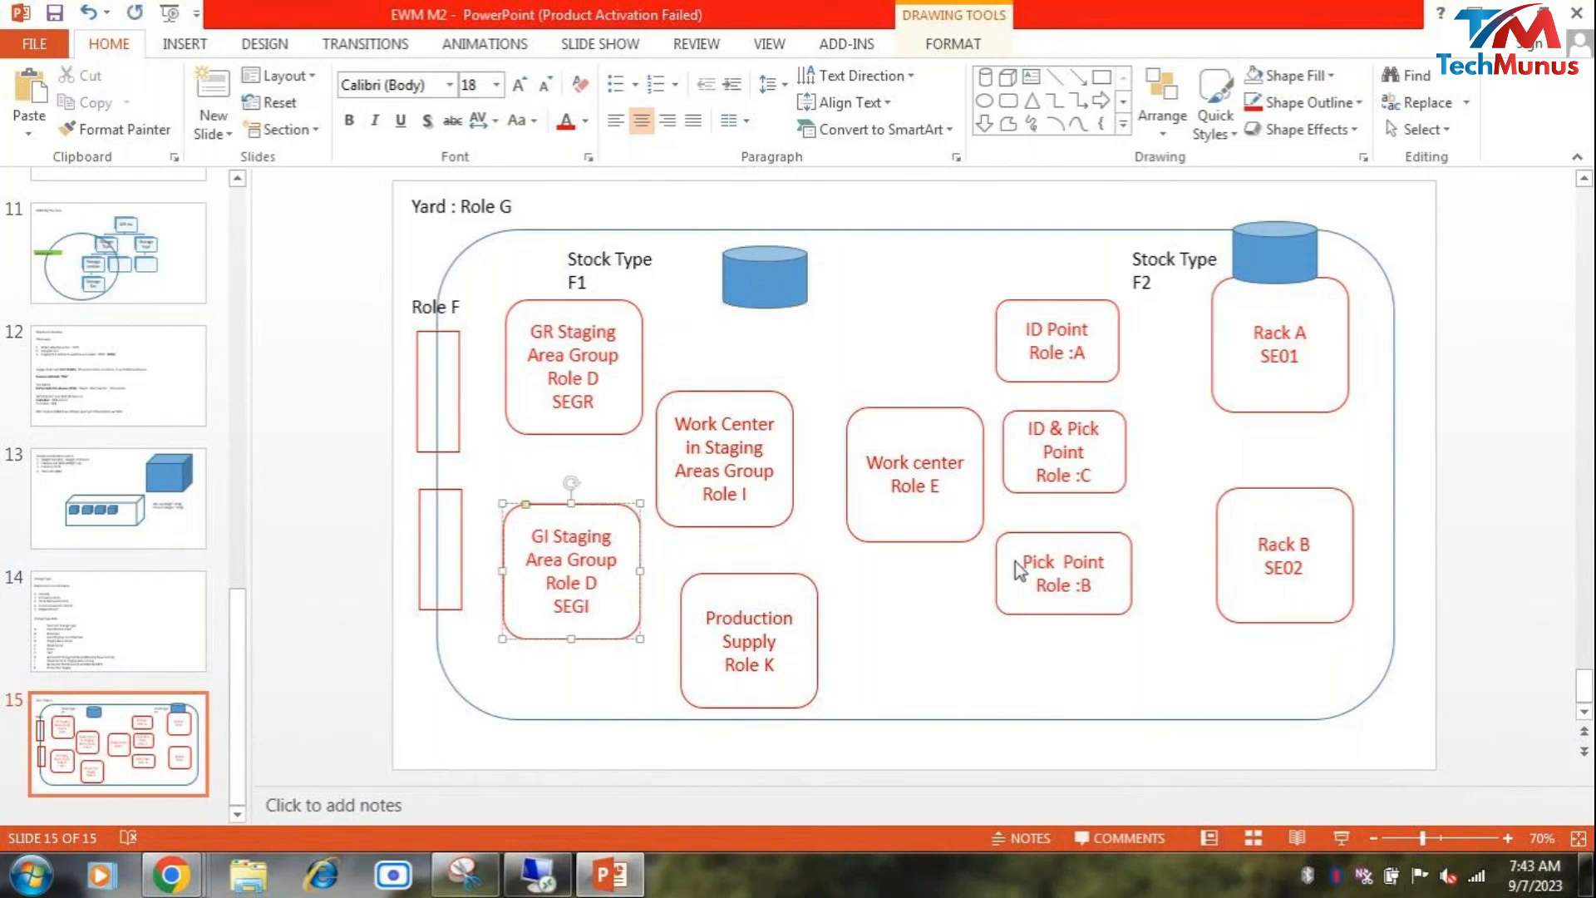
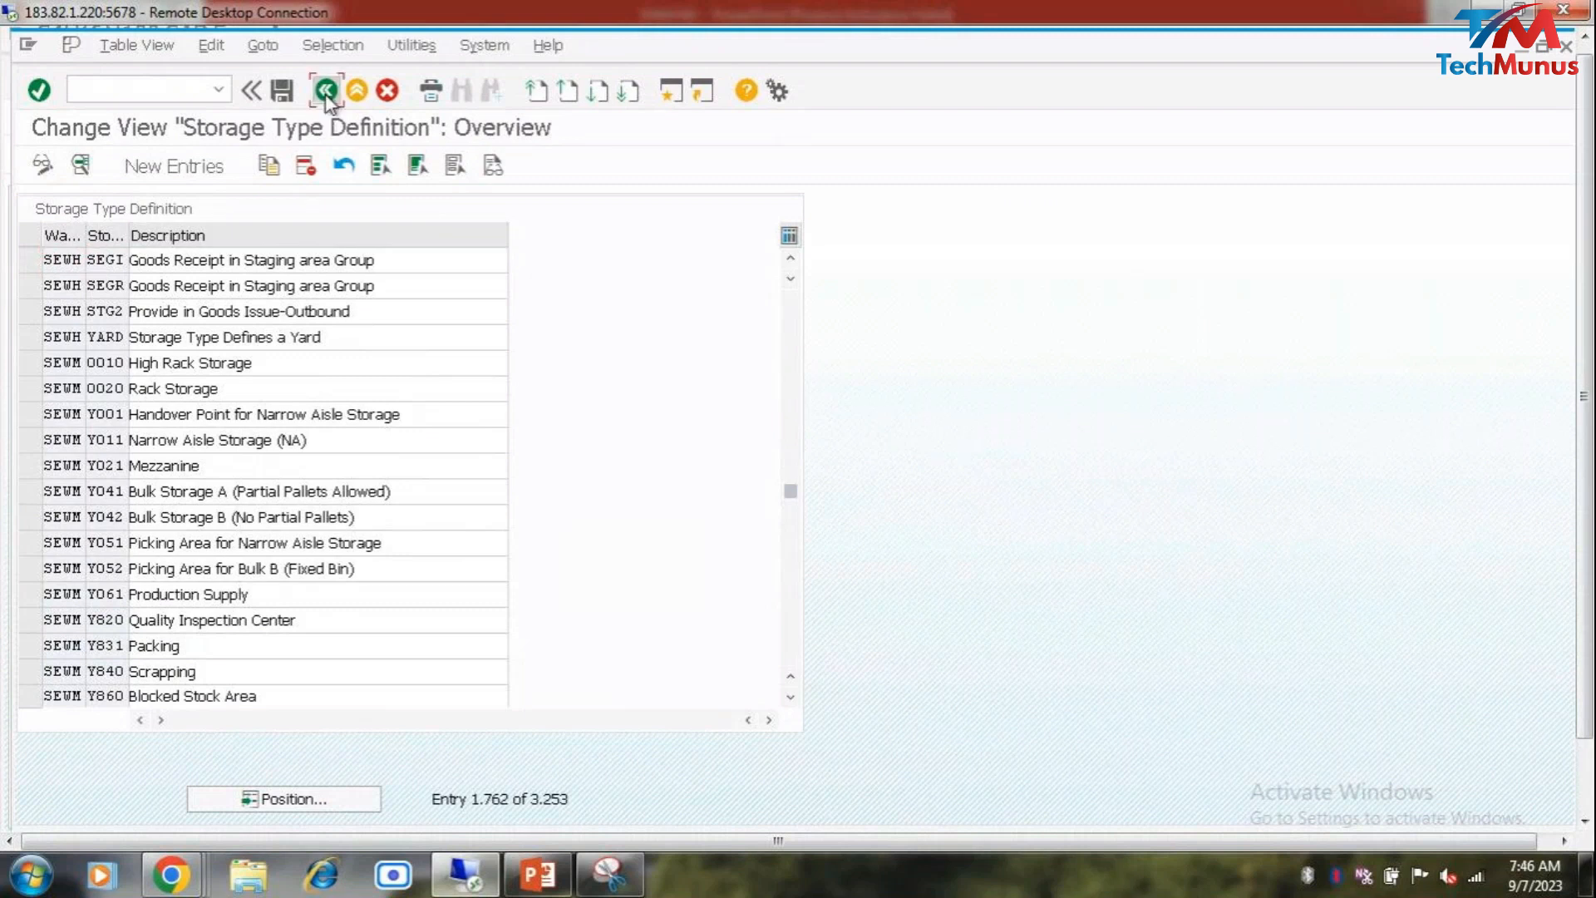
Step: Switch to PowerPoint, look at the warehouse layout on slide 15, and return to the remote SAP session
{"action": "left_click", "coordinate": [535, 885]}
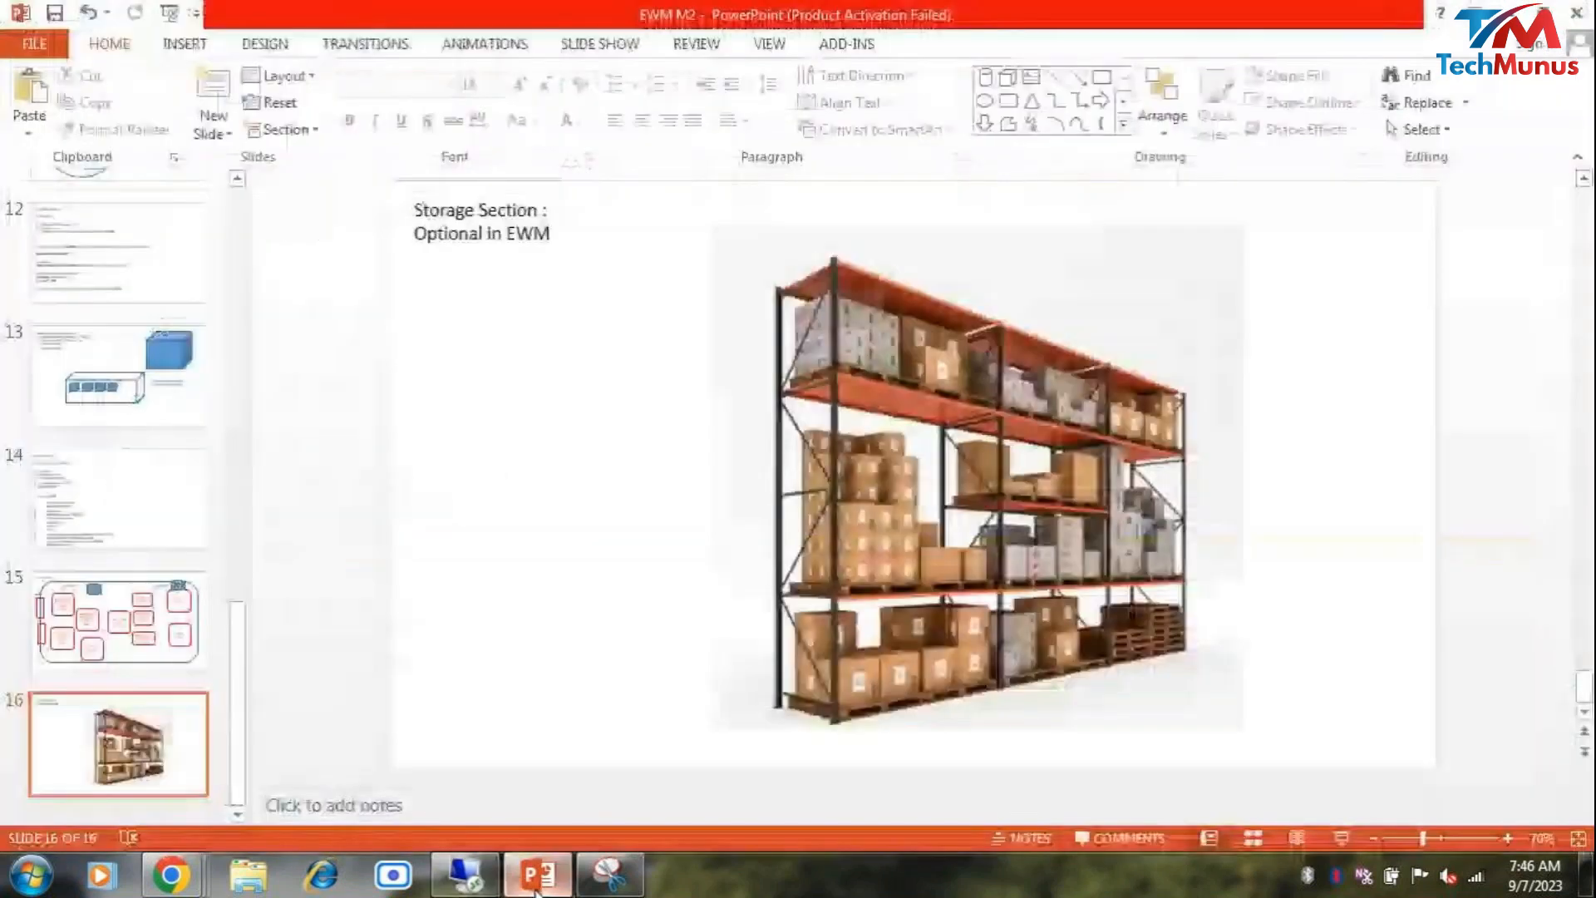
{"action": "left_click", "coordinate": [58, 653]}
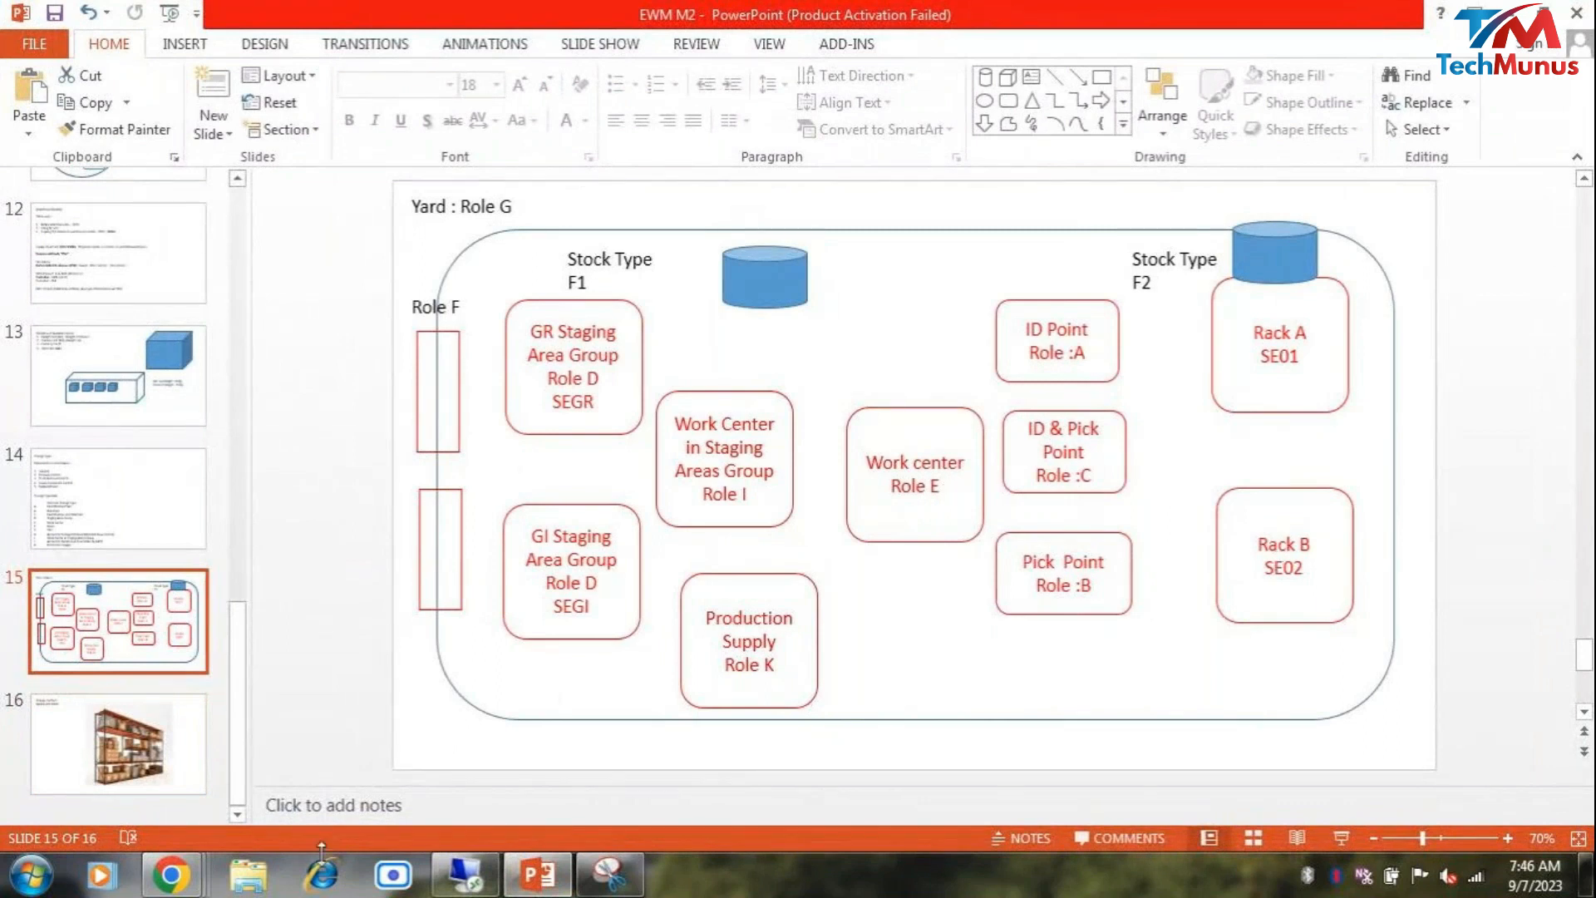
{"action": "mouse_move", "coordinate": [479, 873]}
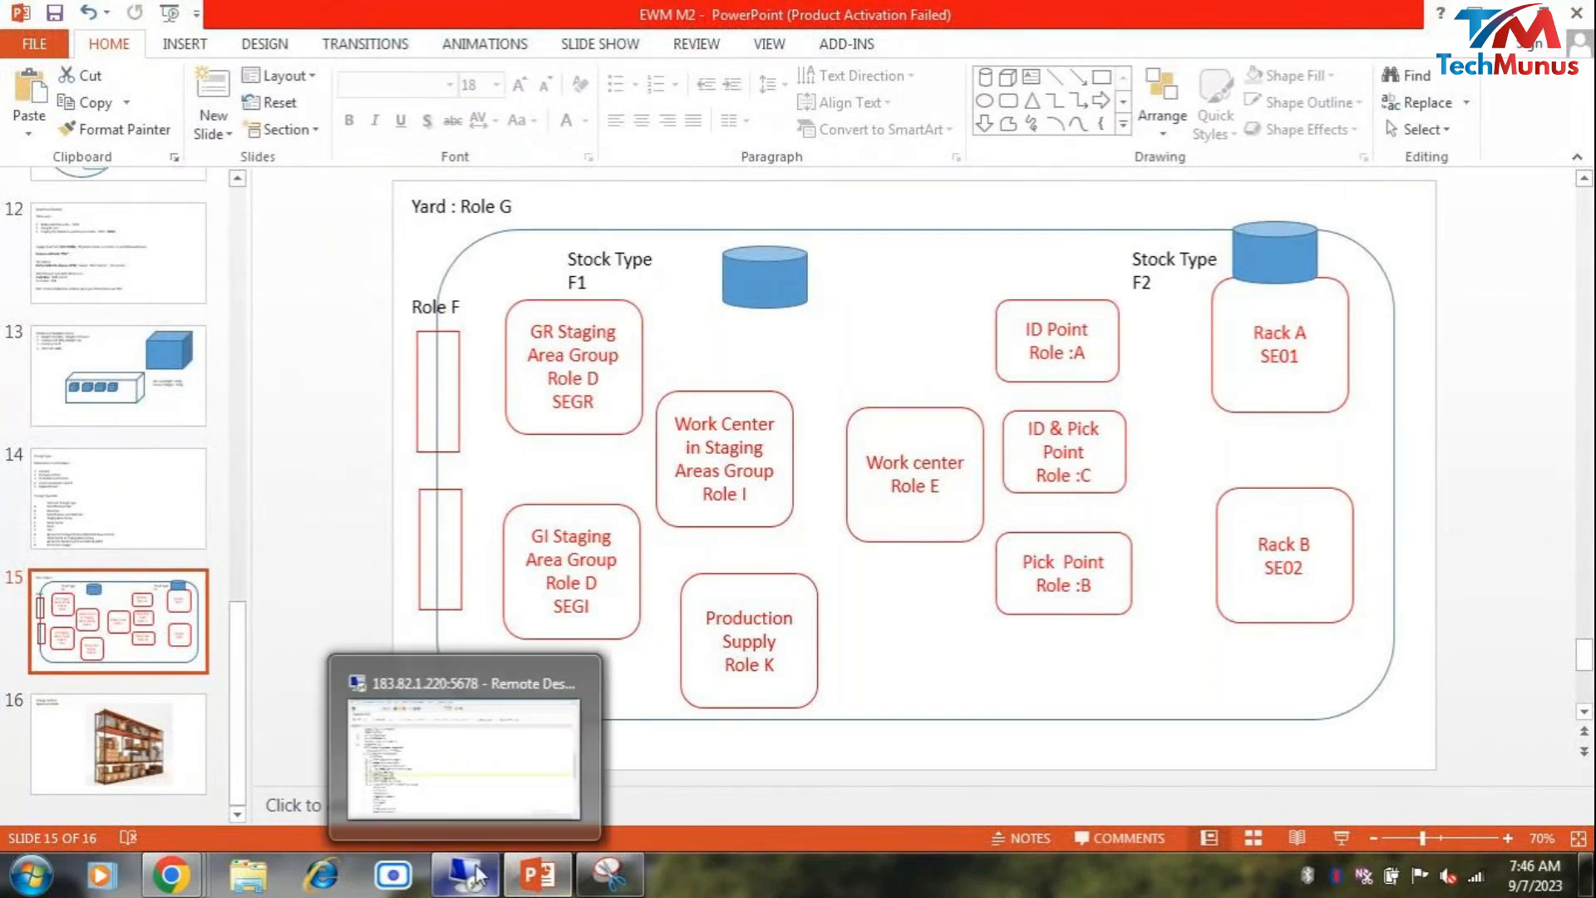
{"action": "left_click", "coordinate": [481, 707]}
Step: Leave the IMG structure and reopen the SAP Reference IMG through transaction spro
{"action": "left_click", "coordinate": [155, 568]}
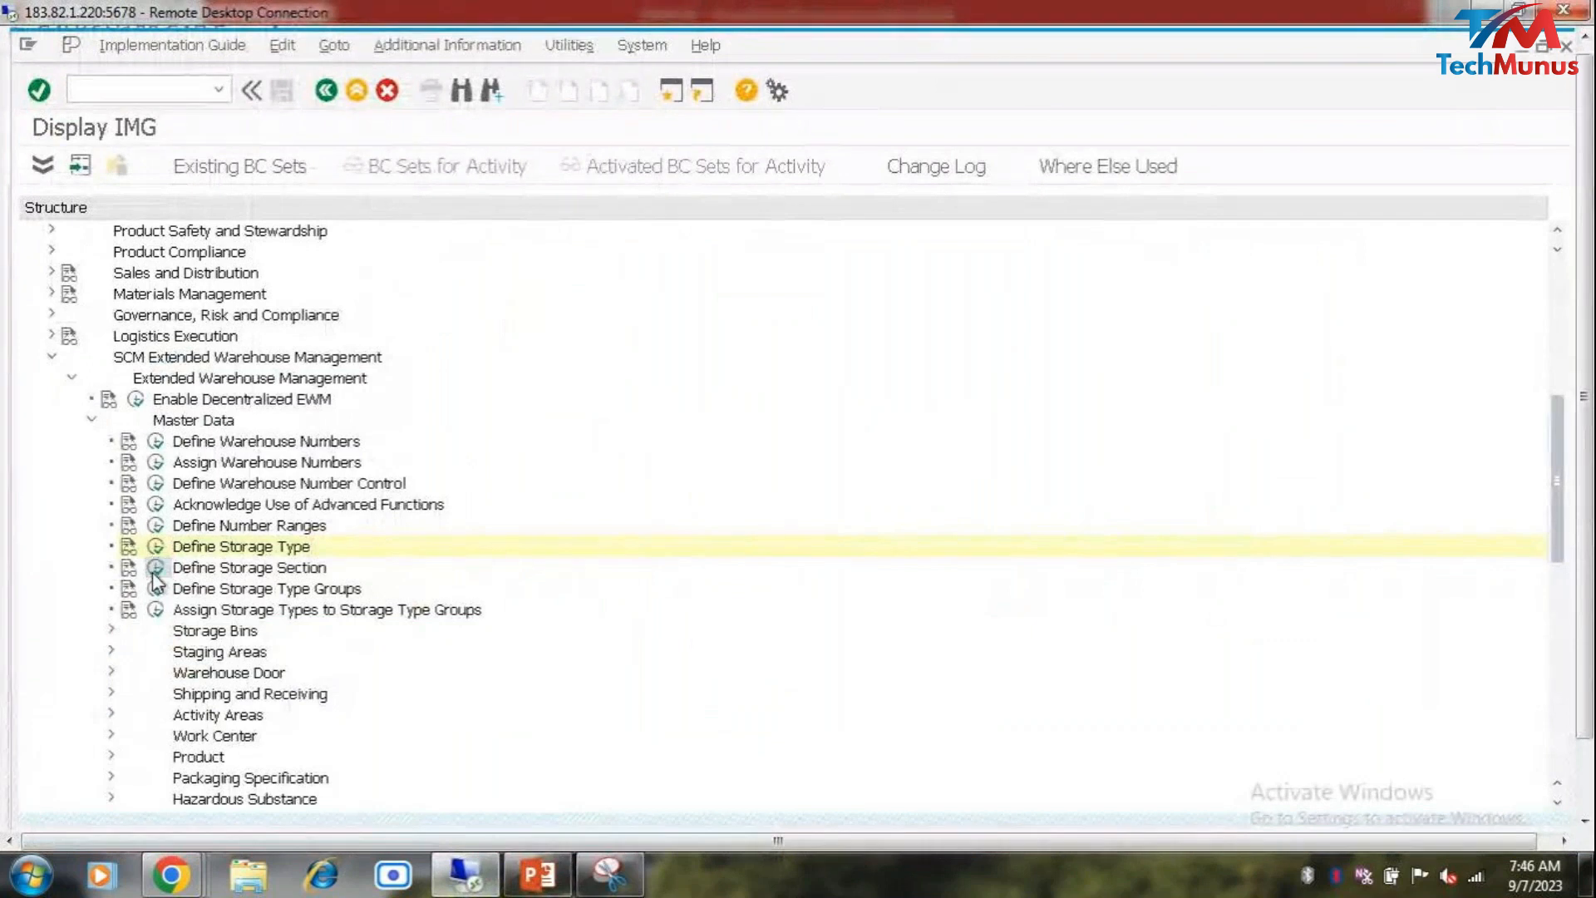
{"action": "left_click", "coordinate": [356, 91]}
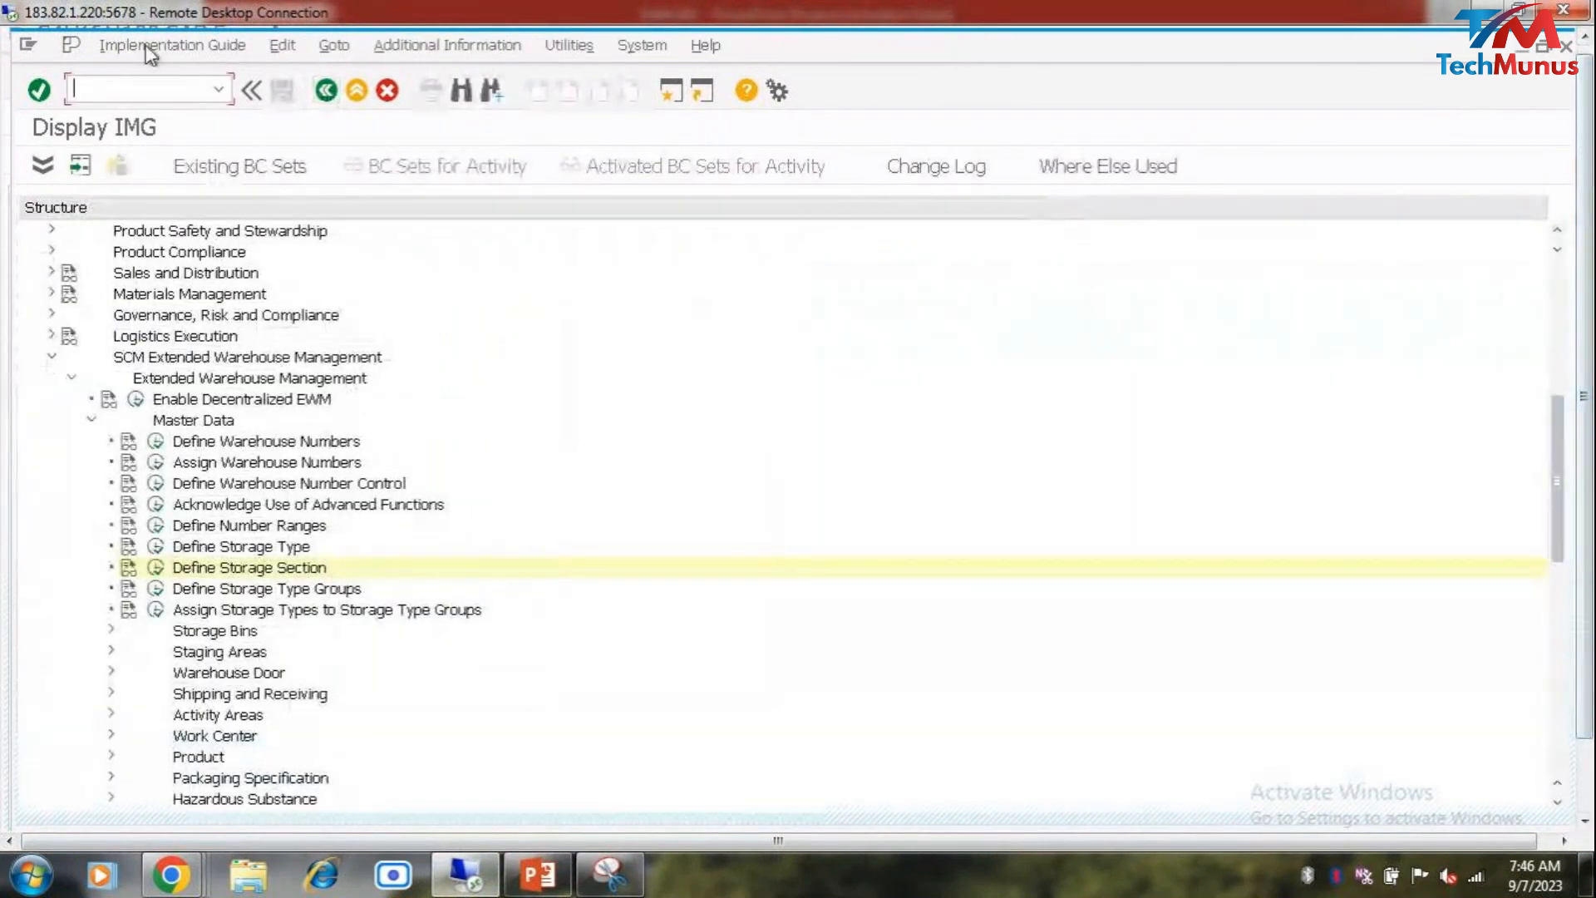
{"action": "left_click", "coordinate": [333, 96]}
{"action": "left_click", "coordinate": [332, 97]}
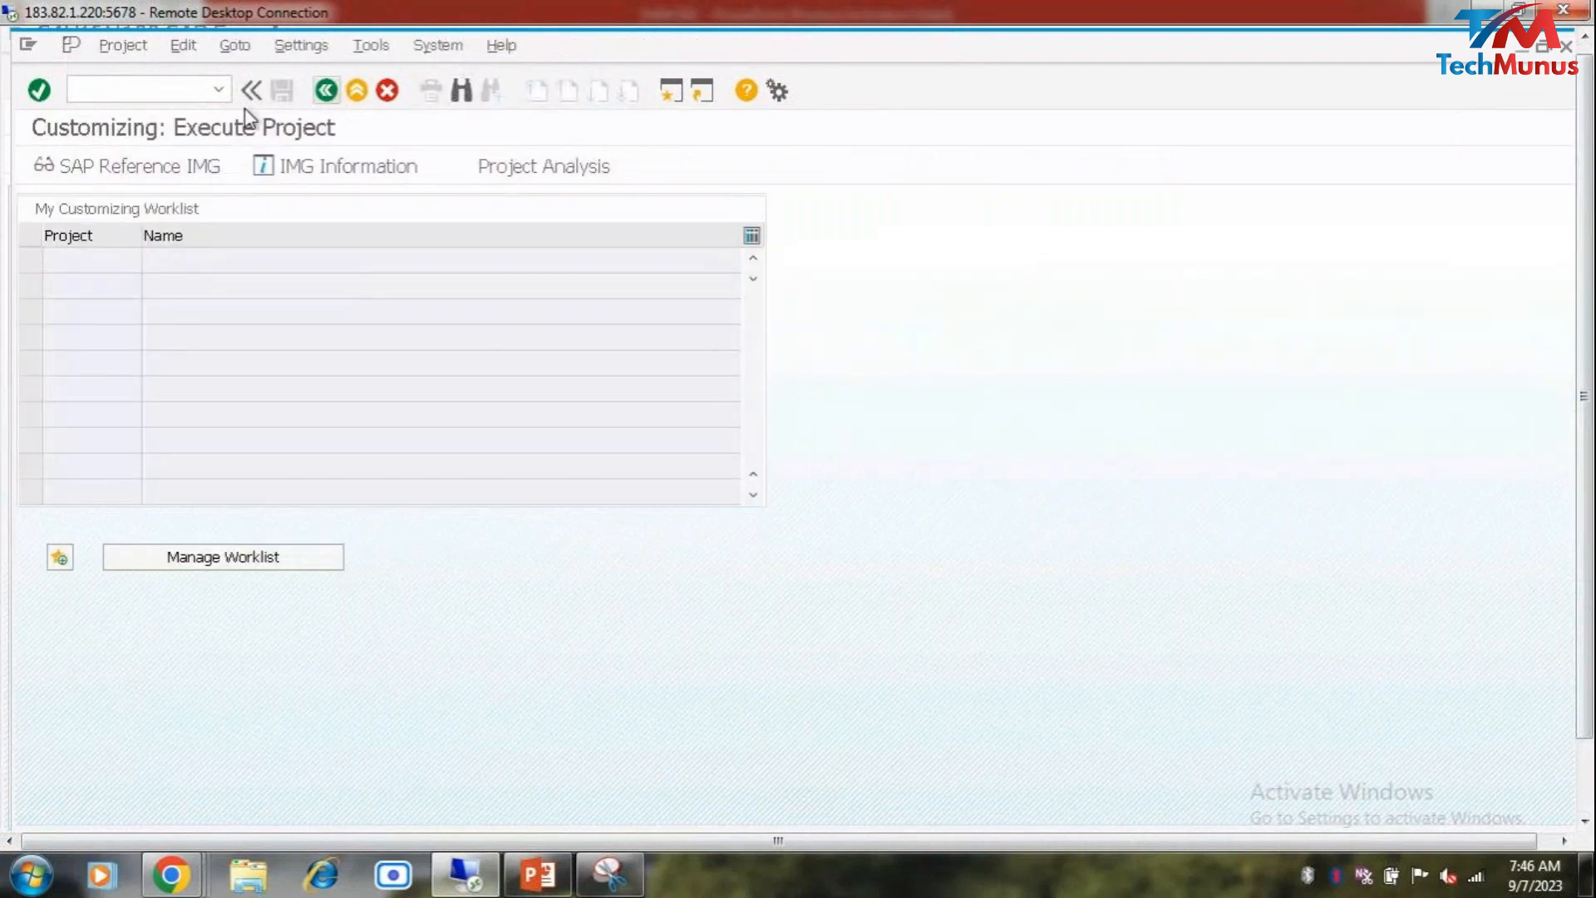
{"action": "type", "text": "spro"}
{"action": "key", "text": "Return"}
{"action": "left_click", "coordinate": [163, 178]}
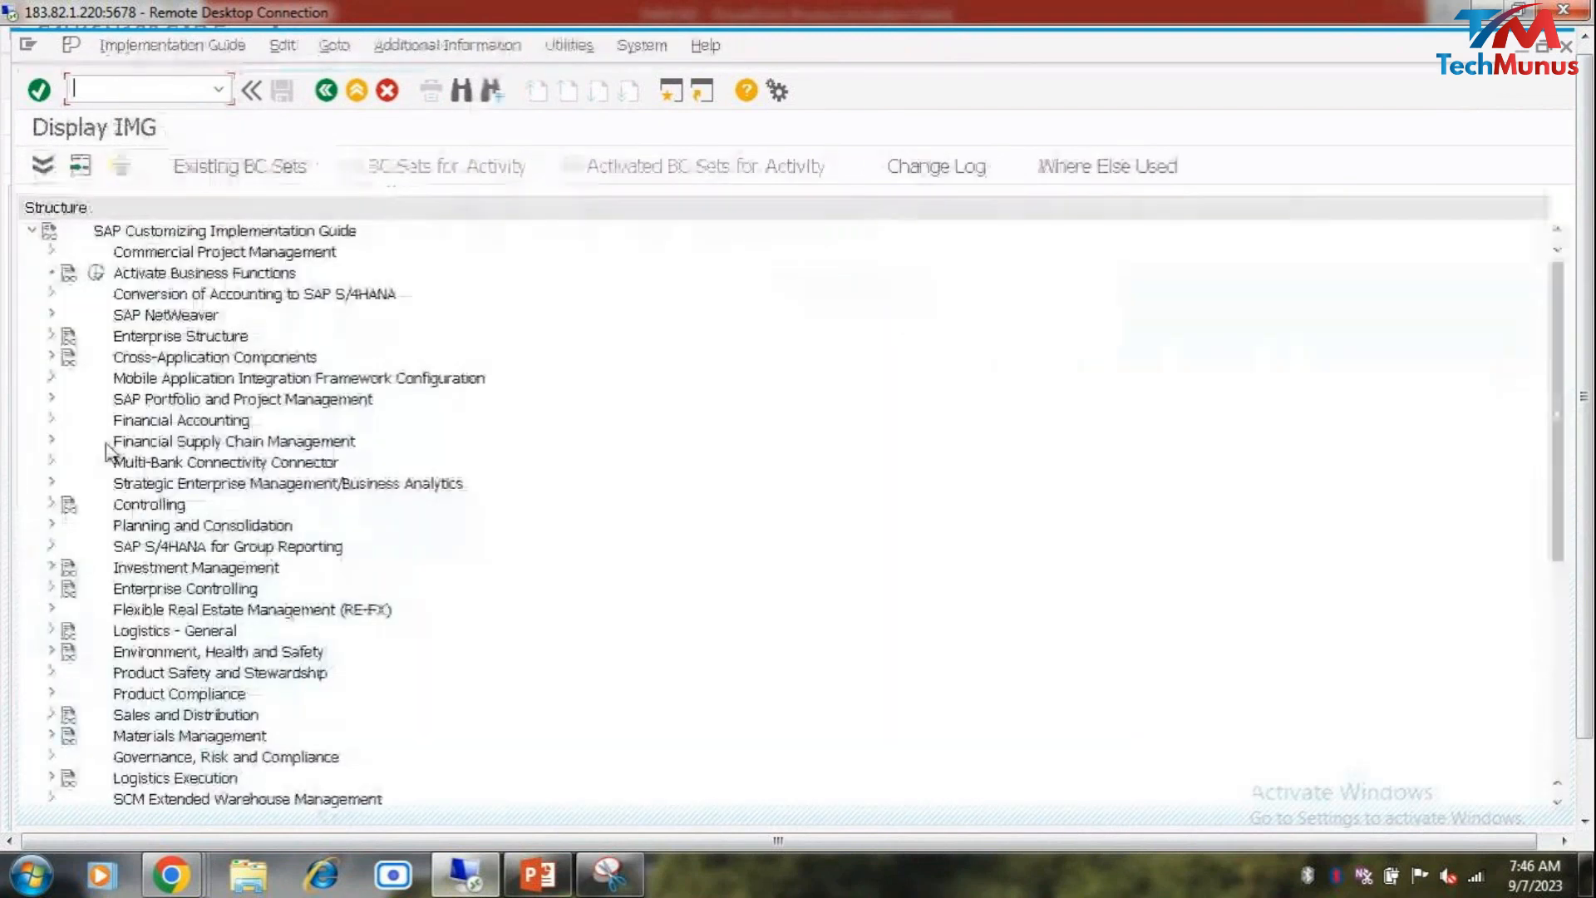
Step: Expand SCM Extended Warehouse Management, Extended Warehouse Management and Master Data in the IMG structure
{"action": "scroll", "coordinate": [46, 657], "scroll_direction": "down", "scroll_amount": 3}
{"action": "left_click", "coordinate": [52, 630]}
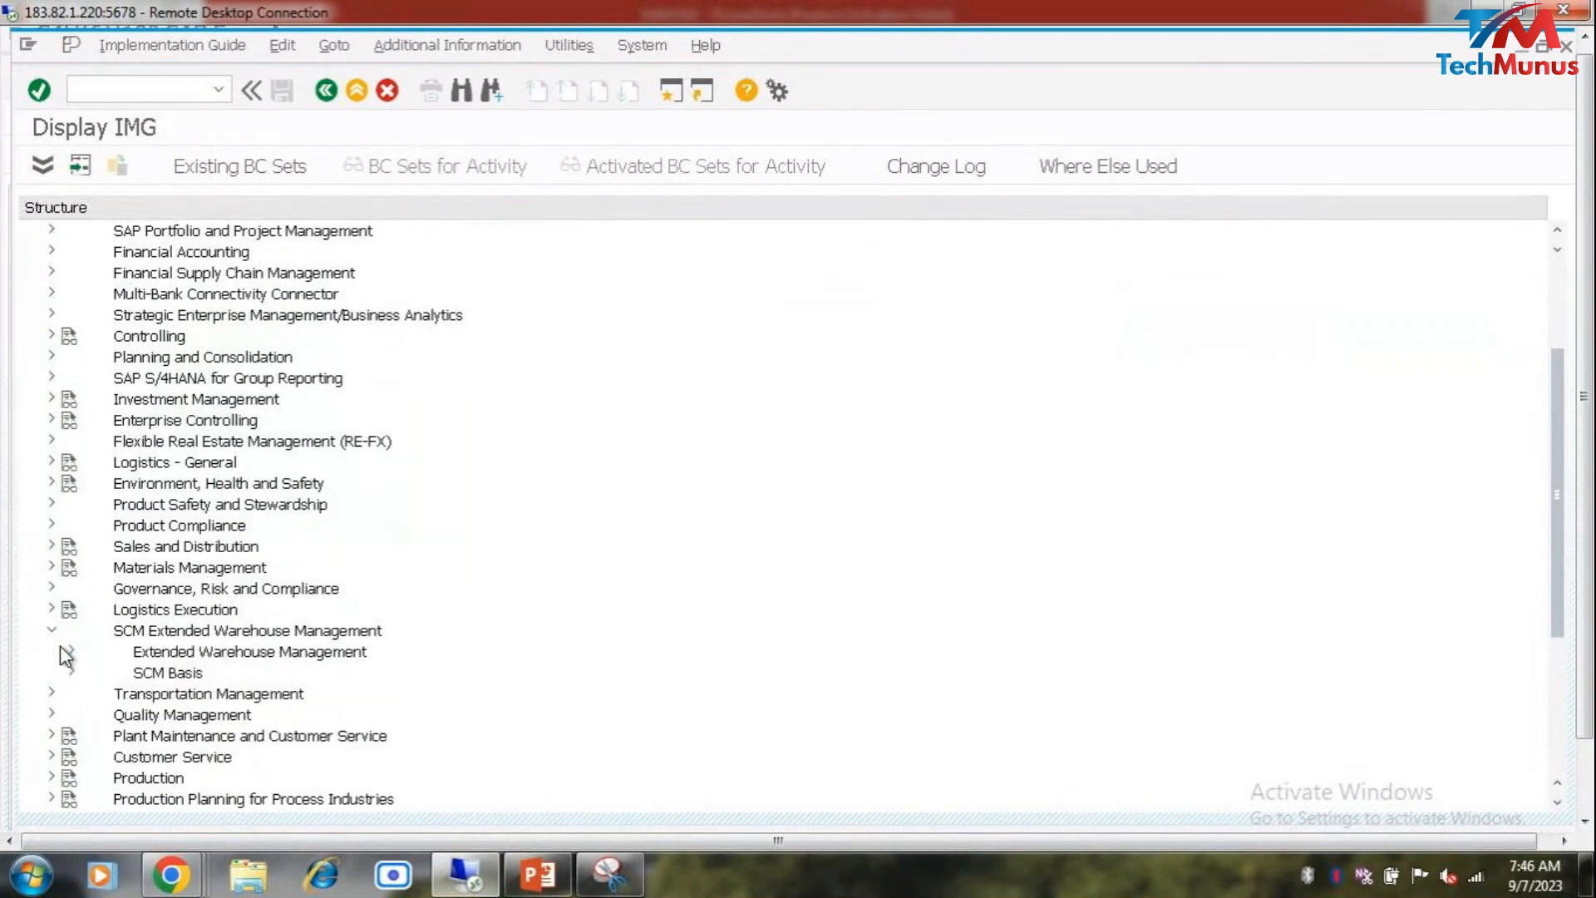
{"action": "left_click", "coordinate": [65, 650]}
{"action": "scroll", "coordinate": [116, 491], "scroll_direction": "down", "scroll_amount": 2}
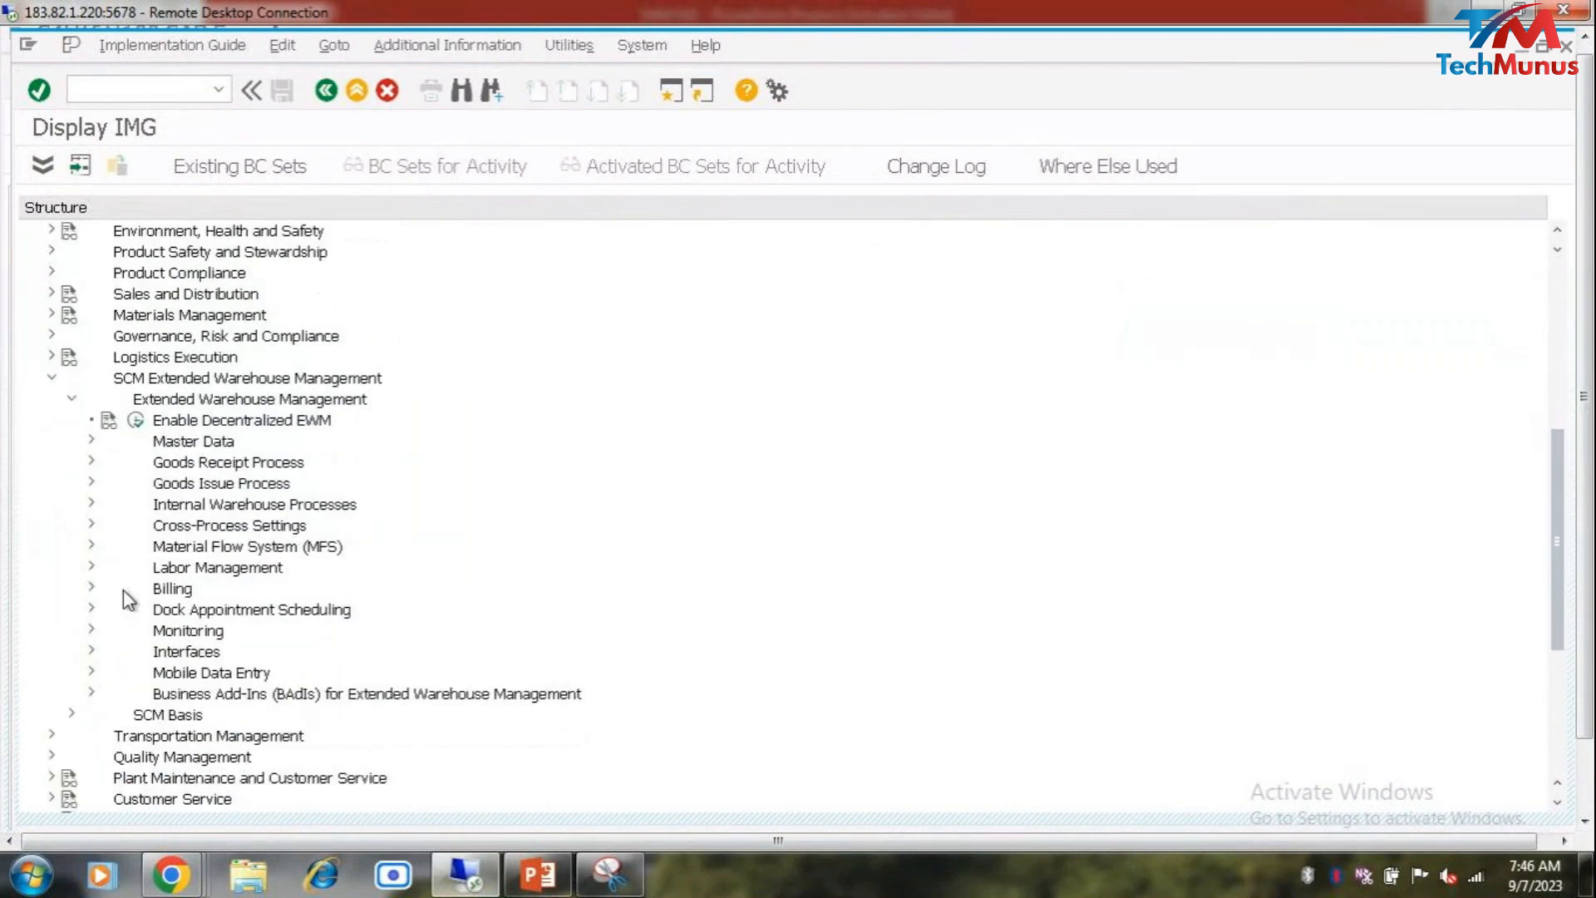
{"action": "left_click", "coordinate": [92, 439]}
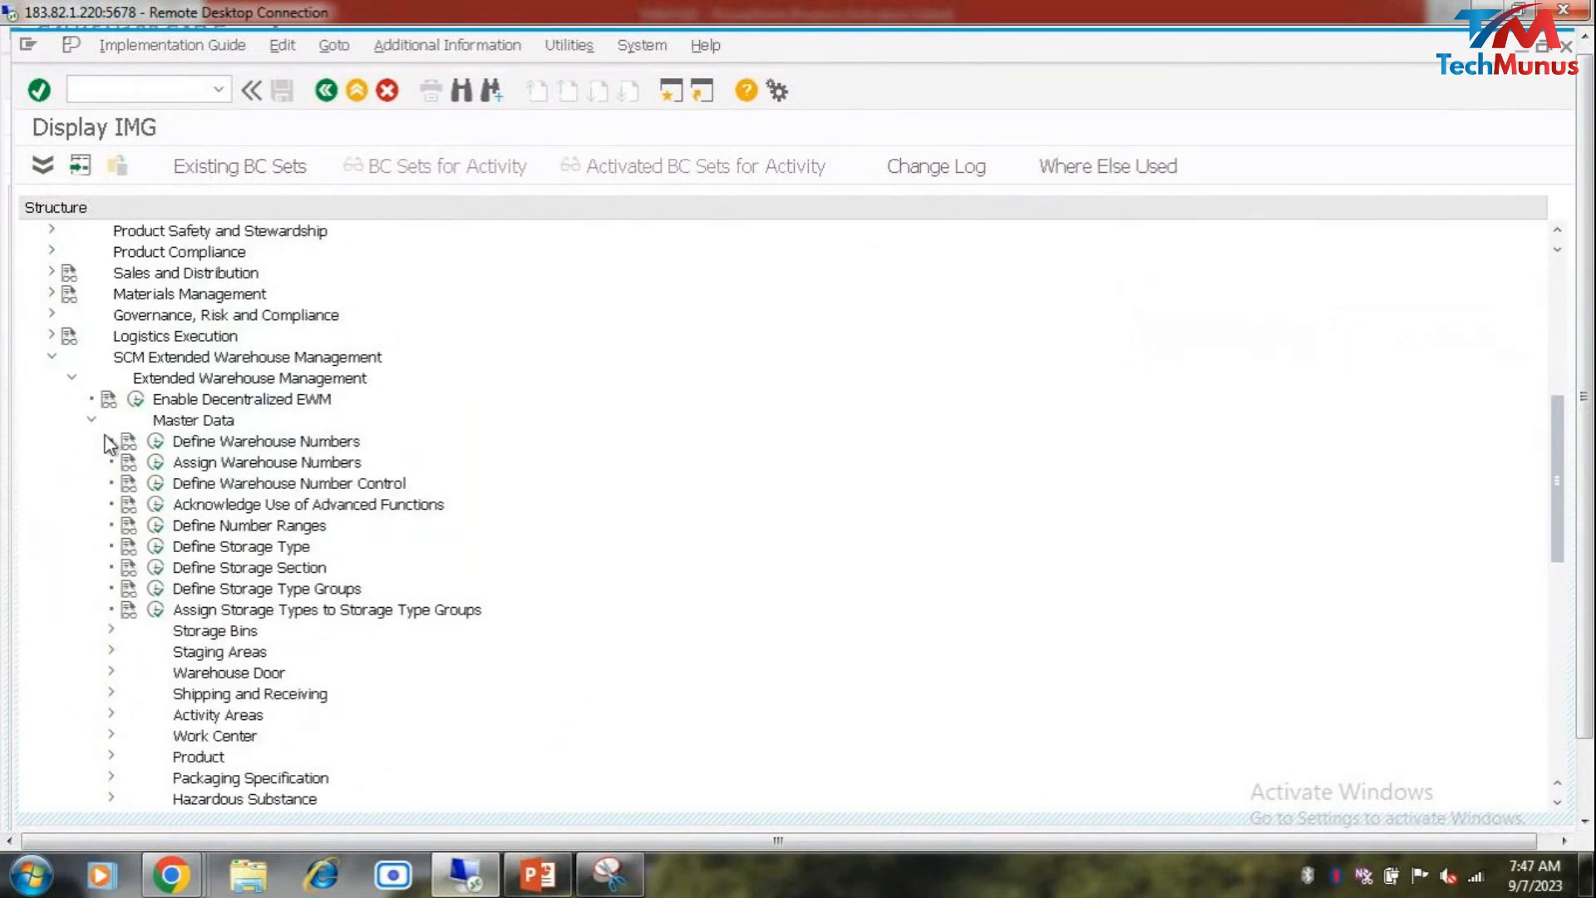
Step: View the Define Storage Type overview and its blank new-entry form, and return to the IMG structure
{"action": "left_click", "coordinate": [156, 547]}
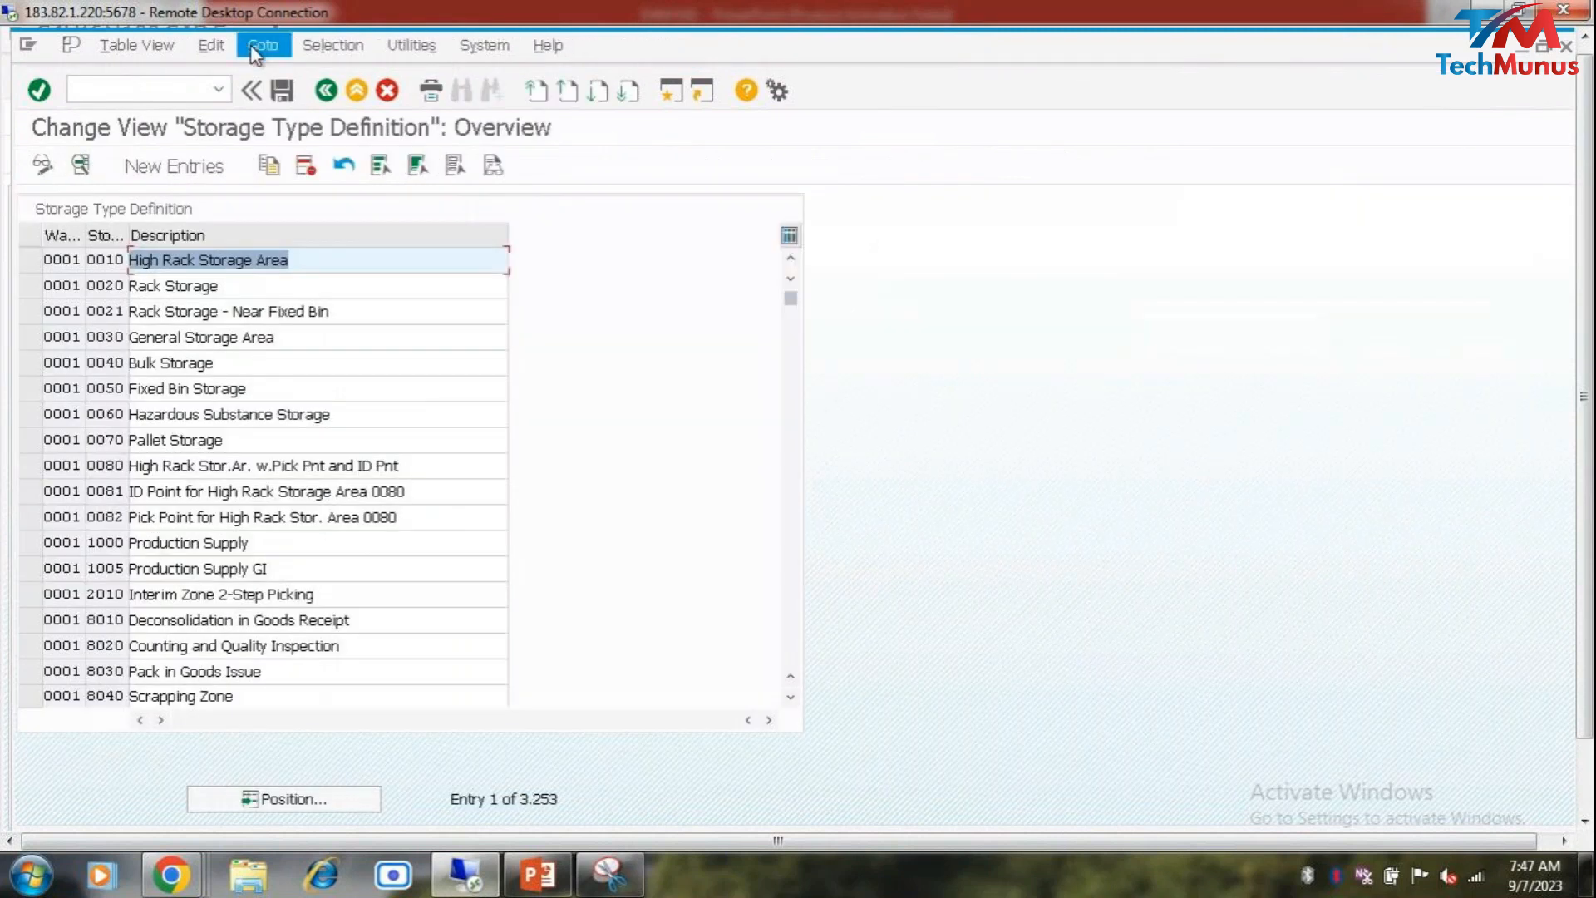
{"action": "left_click", "coordinate": [153, 169]}
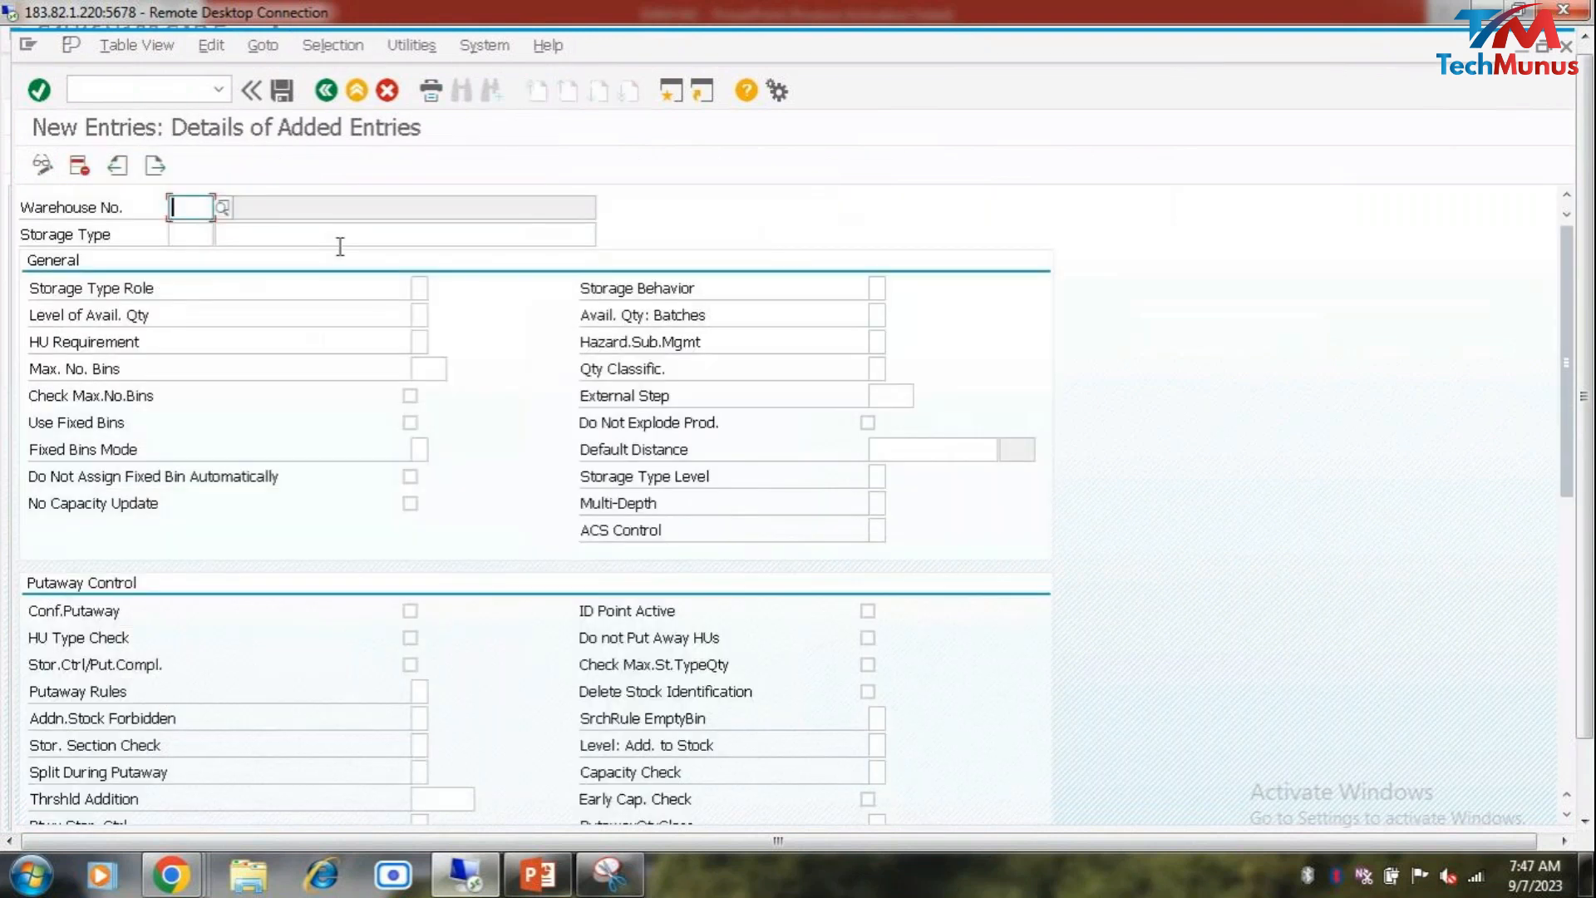
{"action": "left_click", "coordinate": [327, 90]}
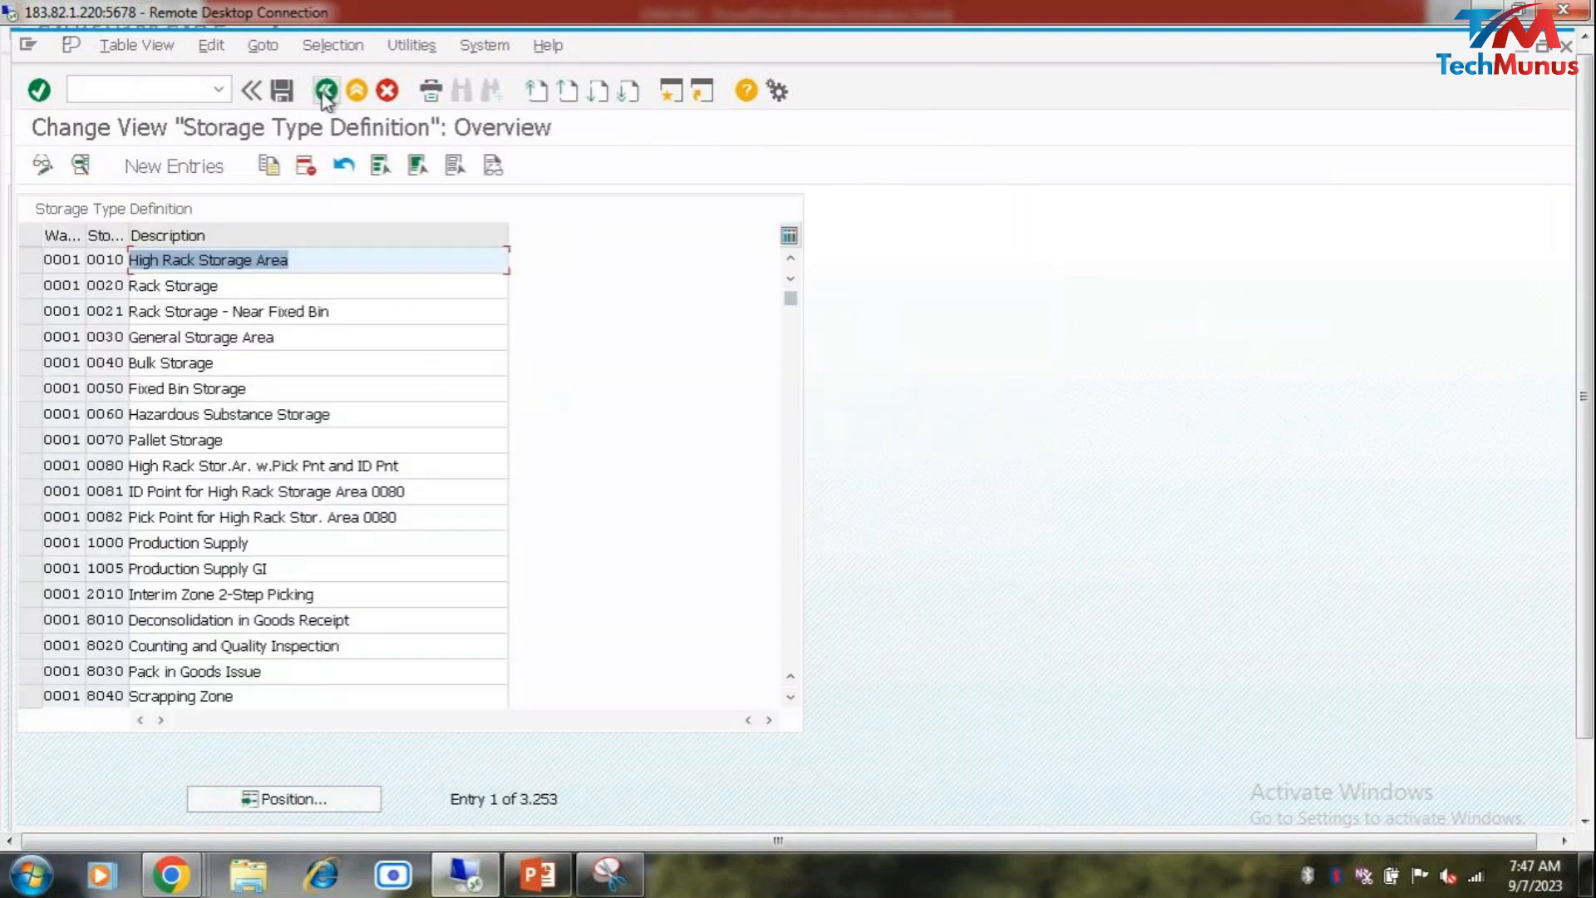
{"action": "left_click", "coordinate": [319, 93]}
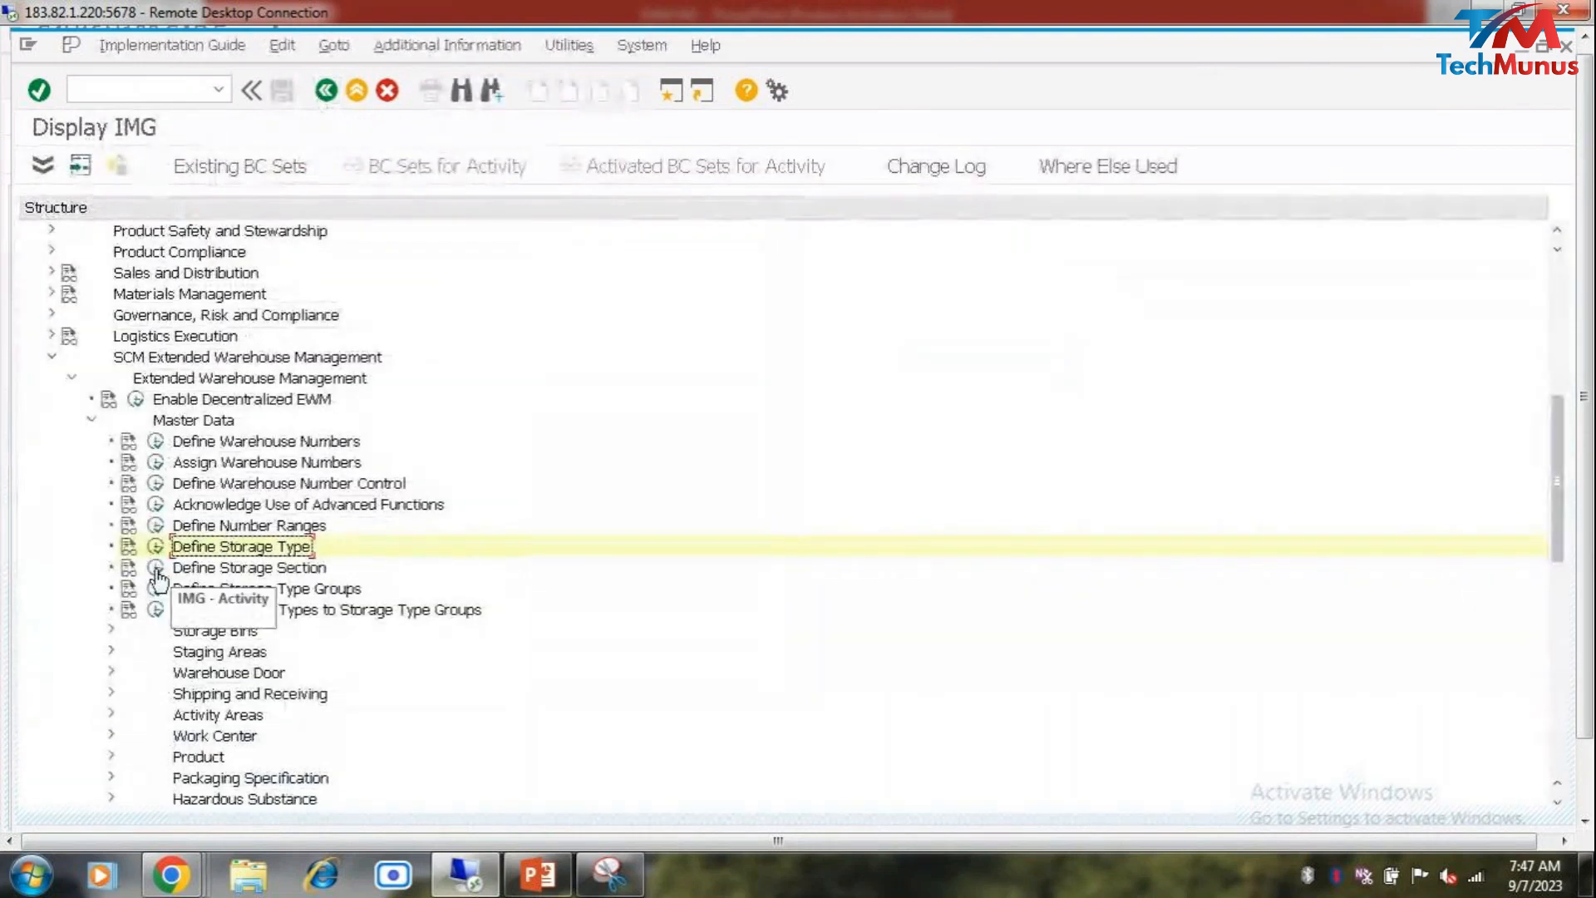
Step: Open the Define Storage Section activity and begin a new entry for warehouse SEWH
{"action": "left_click", "coordinate": [156, 568]}
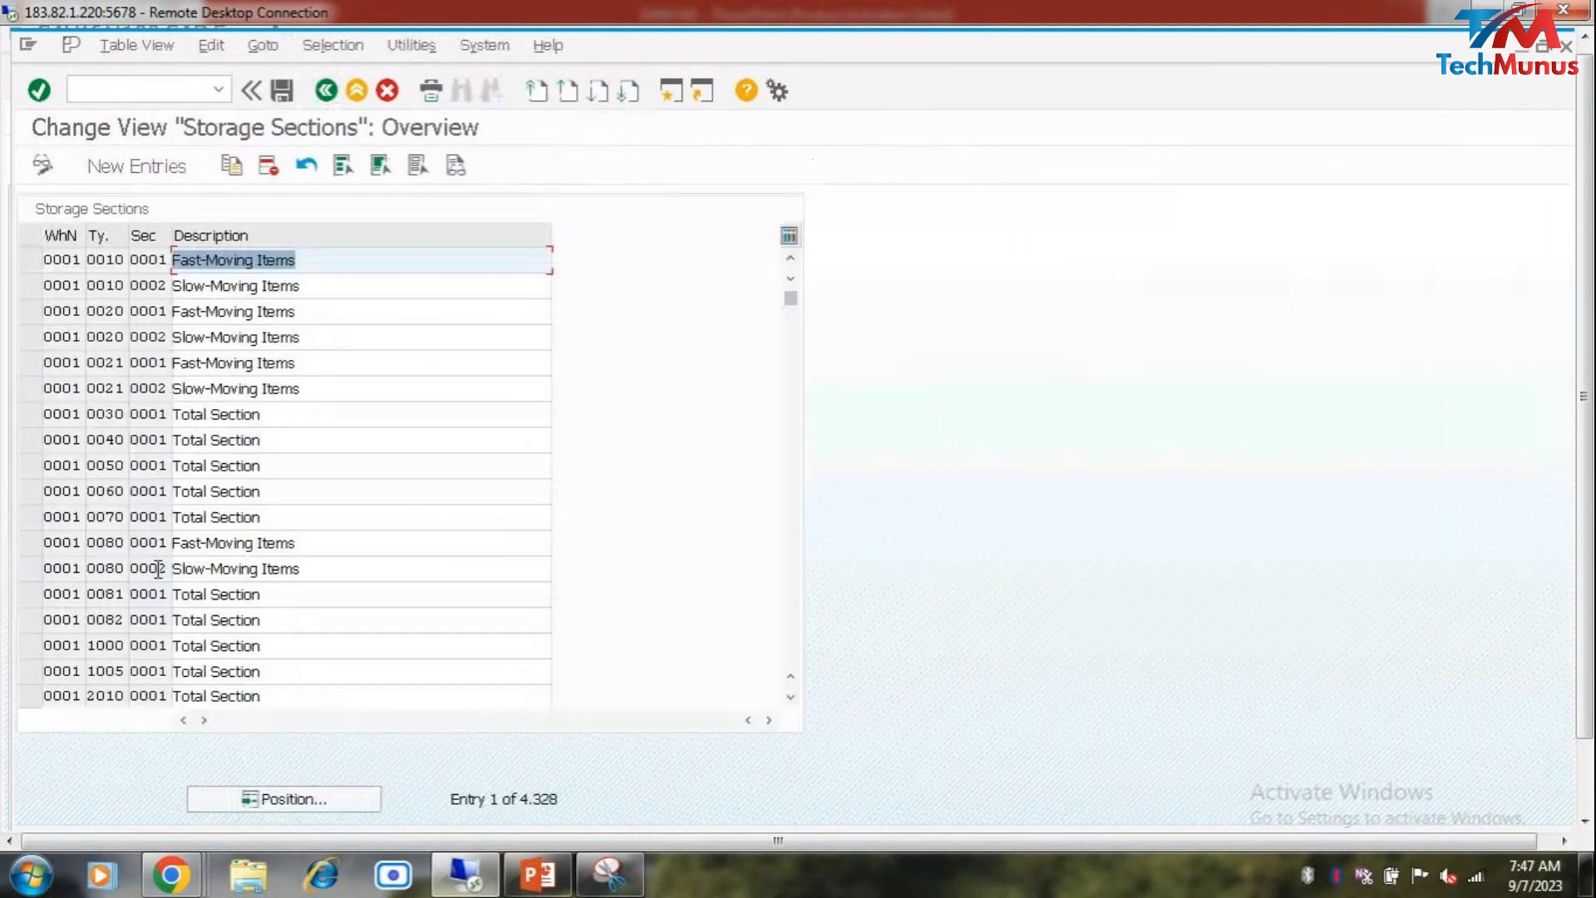
{"action": "left_click", "coordinate": [130, 172]}
{"action": "type", "text": "SEWH"}
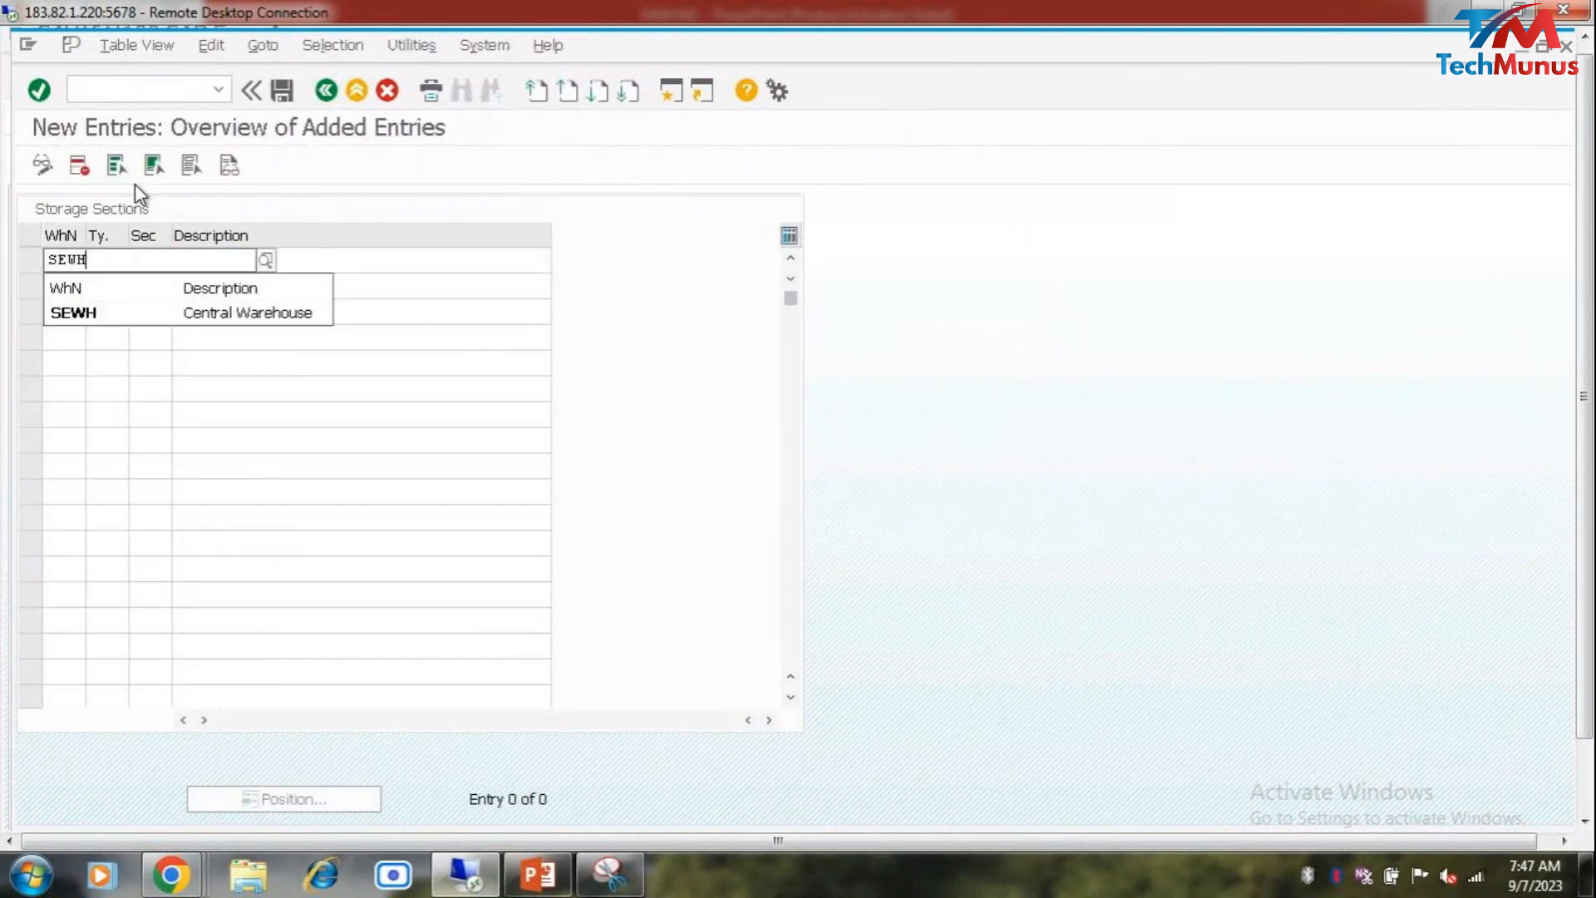
{"action": "left_click", "coordinate": [93, 316]}
Step: Complete the first storage section entry with storage type SE01, section Sec1 and description "Section 1"
{"action": "left_click_drag", "start_coordinate": [129, 235], "coordinate": [214, 236]}
{"action": "left_click", "coordinate": [147, 247]}
{"action": "type", "text": "SE01"}
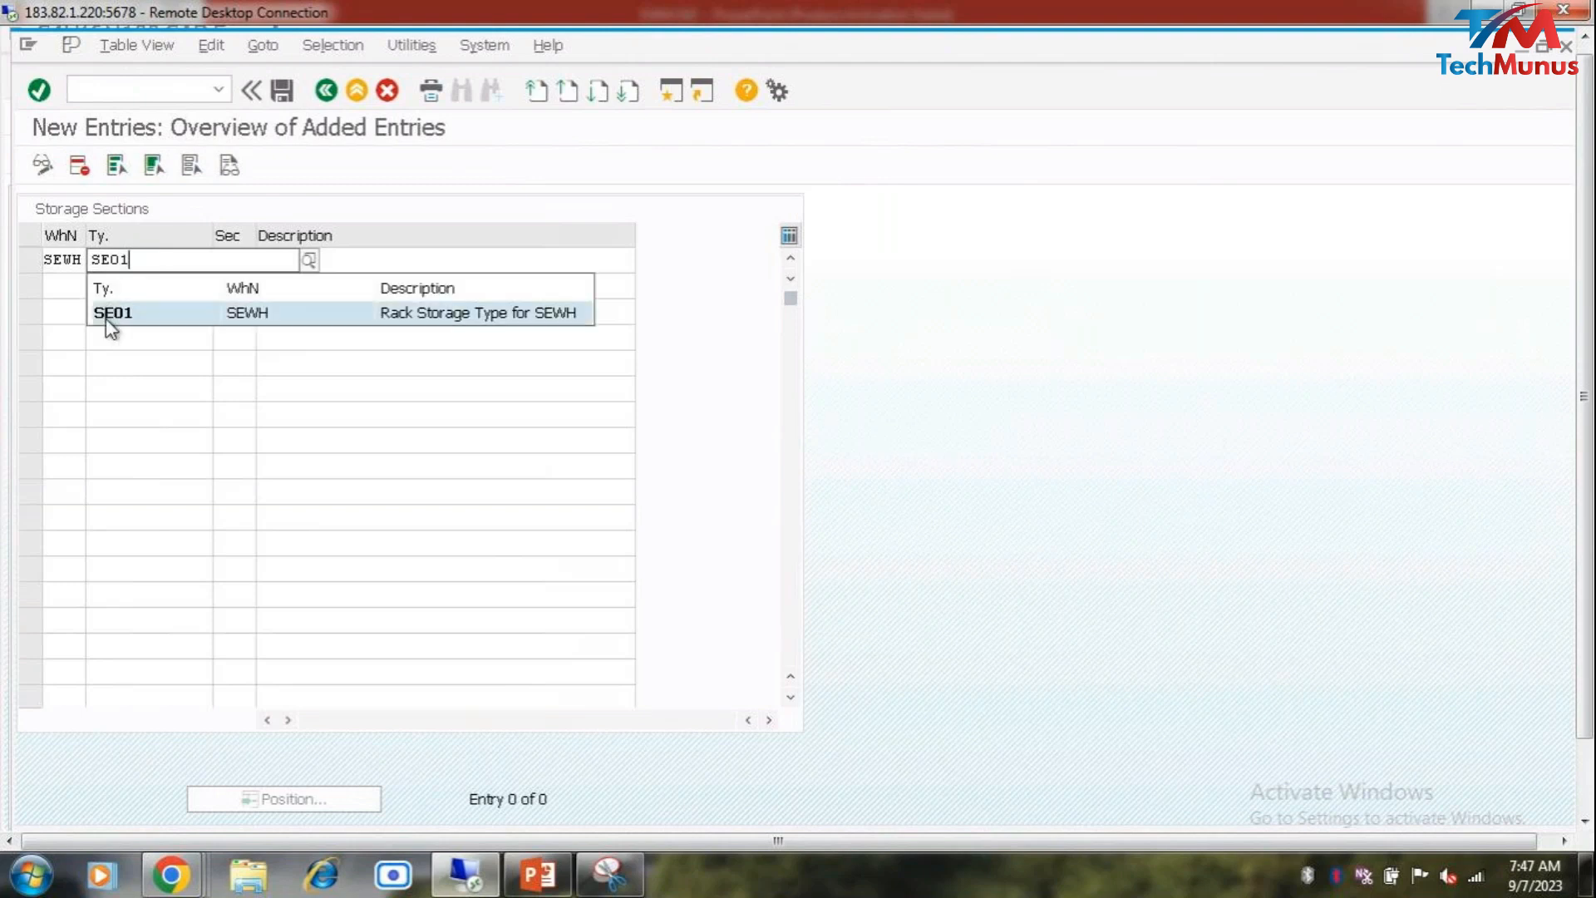
{"action": "left_click", "coordinate": [108, 321]}
{"action": "left_click", "coordinate": [252, 261]}
{"action": "left_click_drag", "start_coordinate": [256, 235], "coordinate": [339, 235]}
{"action": "type", "text": "Sec1"}
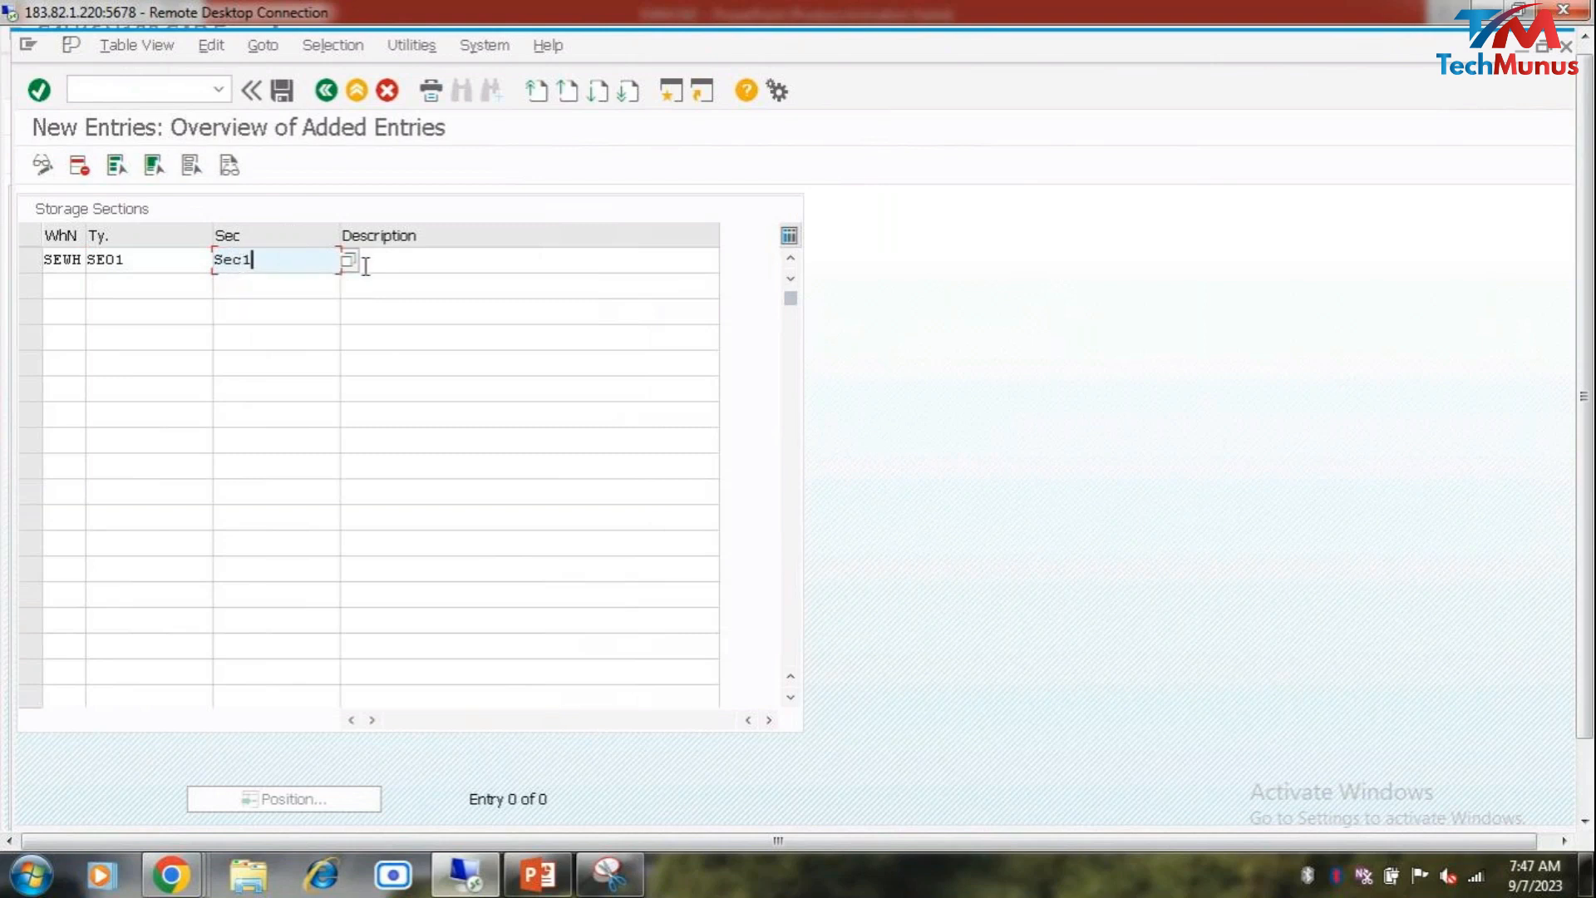
{"action": "left_click", "coordinate": [410, 264]}
{"action": "type", "text": "Section 1"}
Step: Begin a second storage section row with warehouse SEWH and storage type SE01
{"action": "left_click", "coordinate": [291, 289]}
{"action": "left_click", "coordinate": [64, 281]}
{"action": "type", "text": "SEWH"}
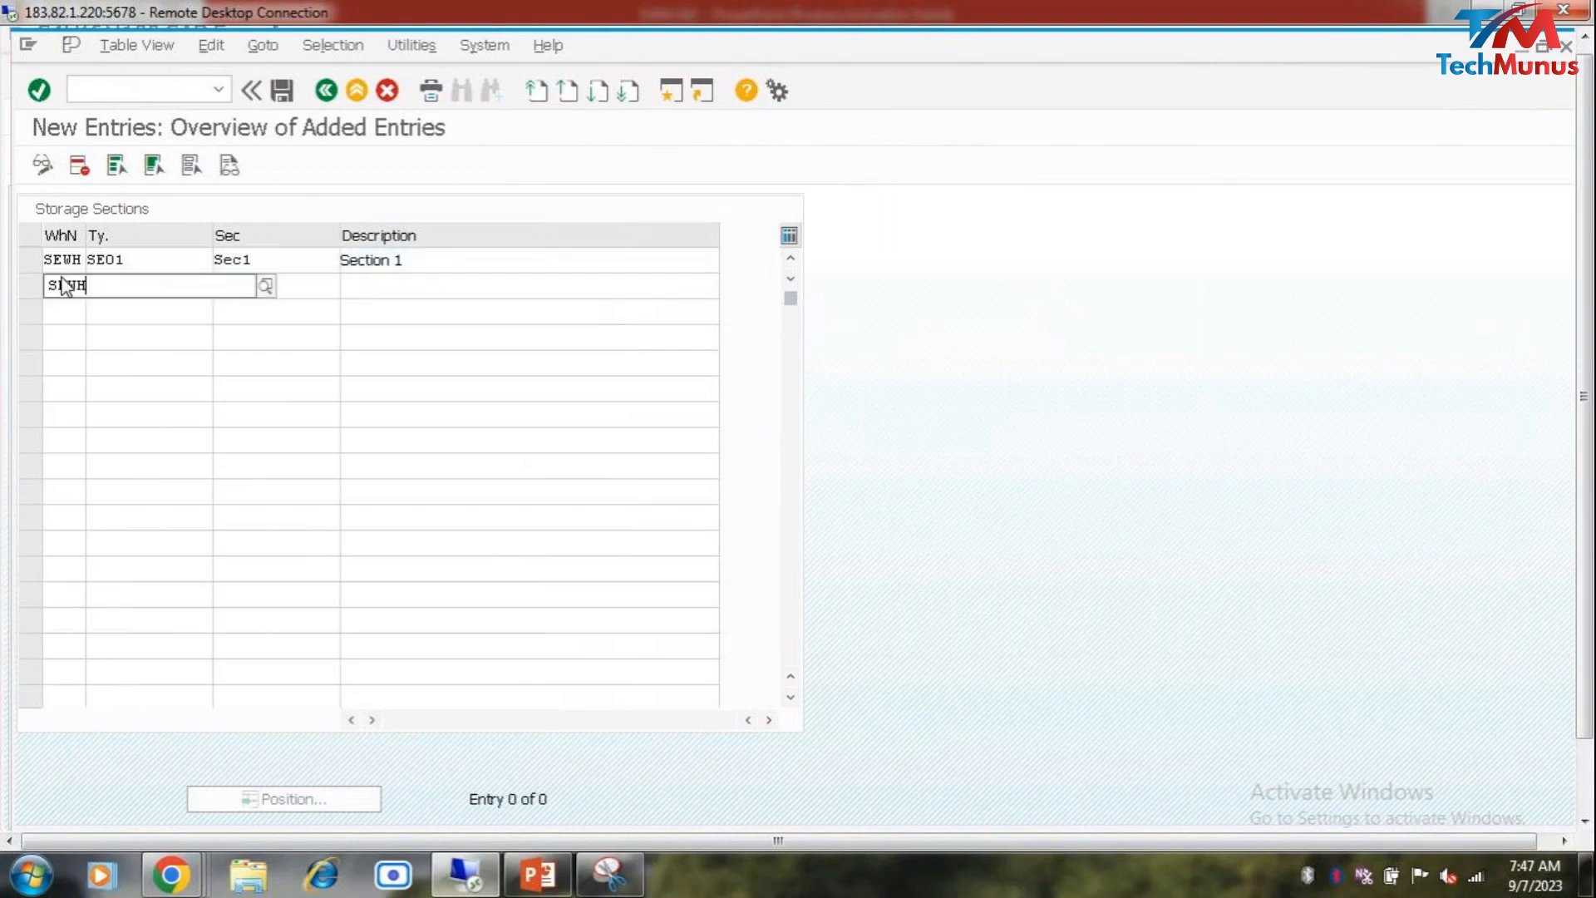
{"action": "left_click", "coordinate": [100, 336]}
{"action": "left_click", "coordinate": [131, 283]}
{"action": "type", "text": "SE01"}
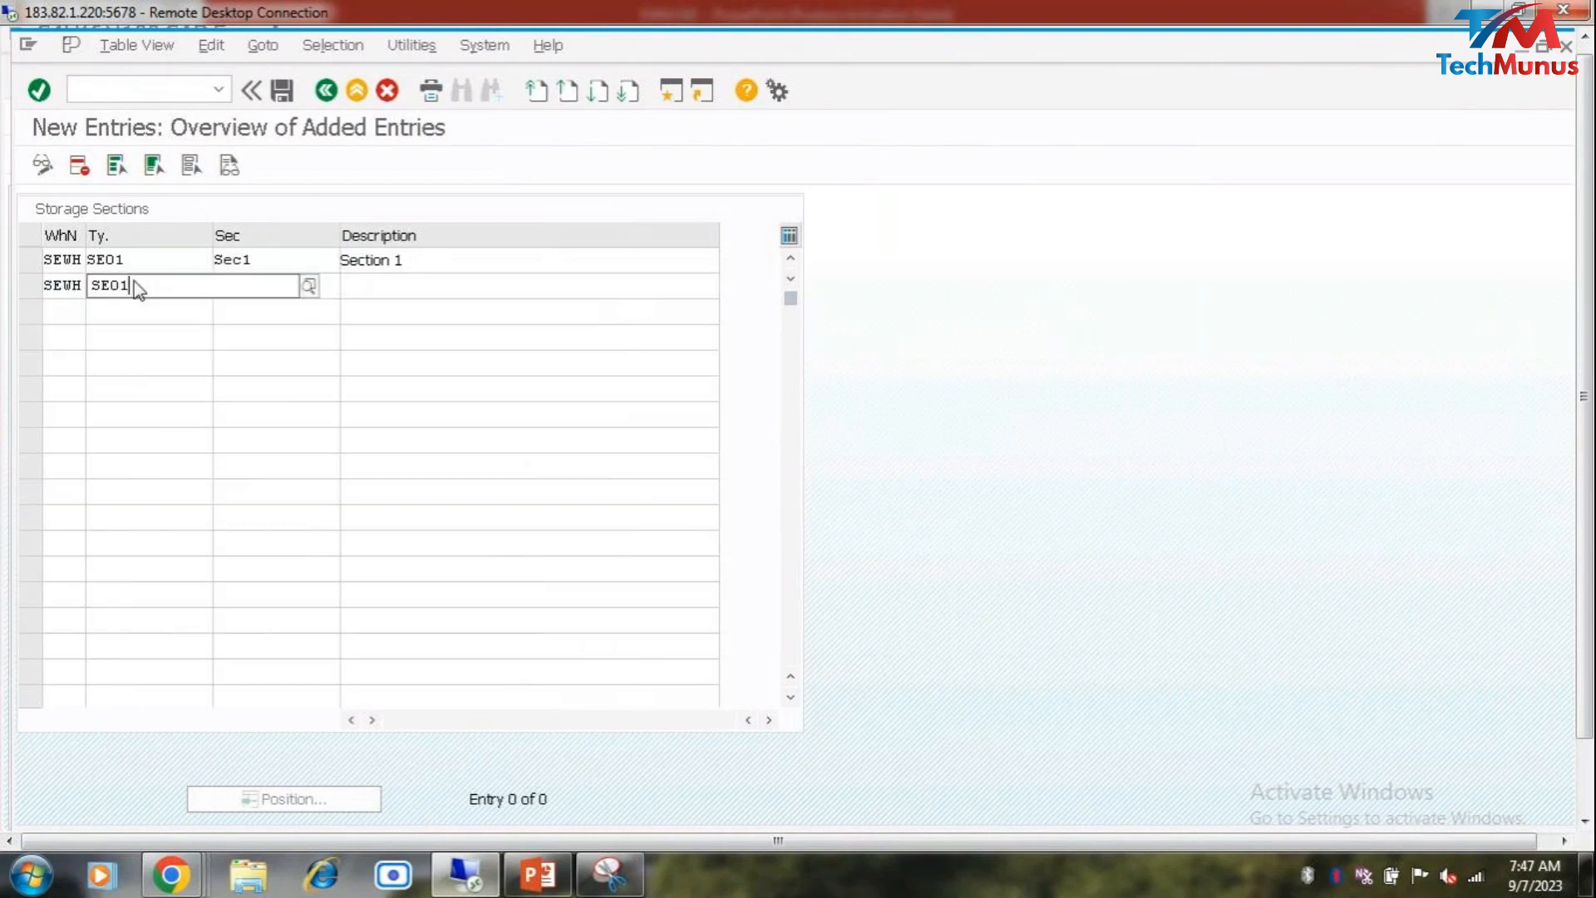
{"action": "left_click", "coordinate": [133, 340]}
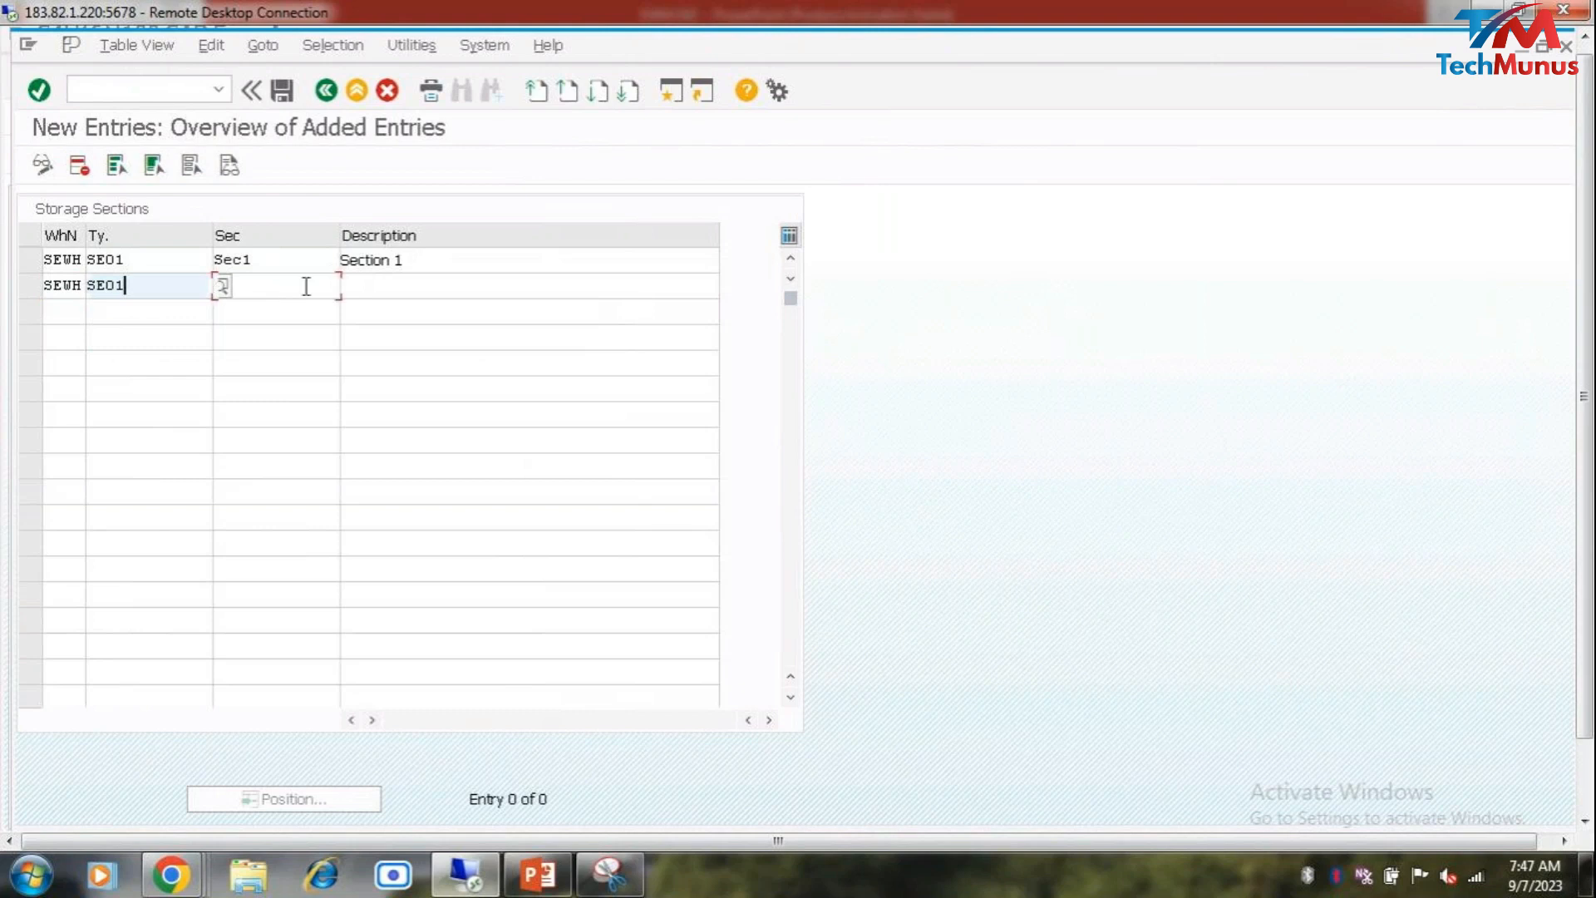
Step: Fill the second row with section Sec2 and description "Section 2"
{"action": "left_click", "coordinate": [305, 284]}
{"action": "type", "text": "Se"}
{"action": "key", "text": "Down"}
{"action": "key", "text": "Down"}
{"action": "key", "text": "Return"}
{"action": "left_click", "coordinate": [413, 258]}
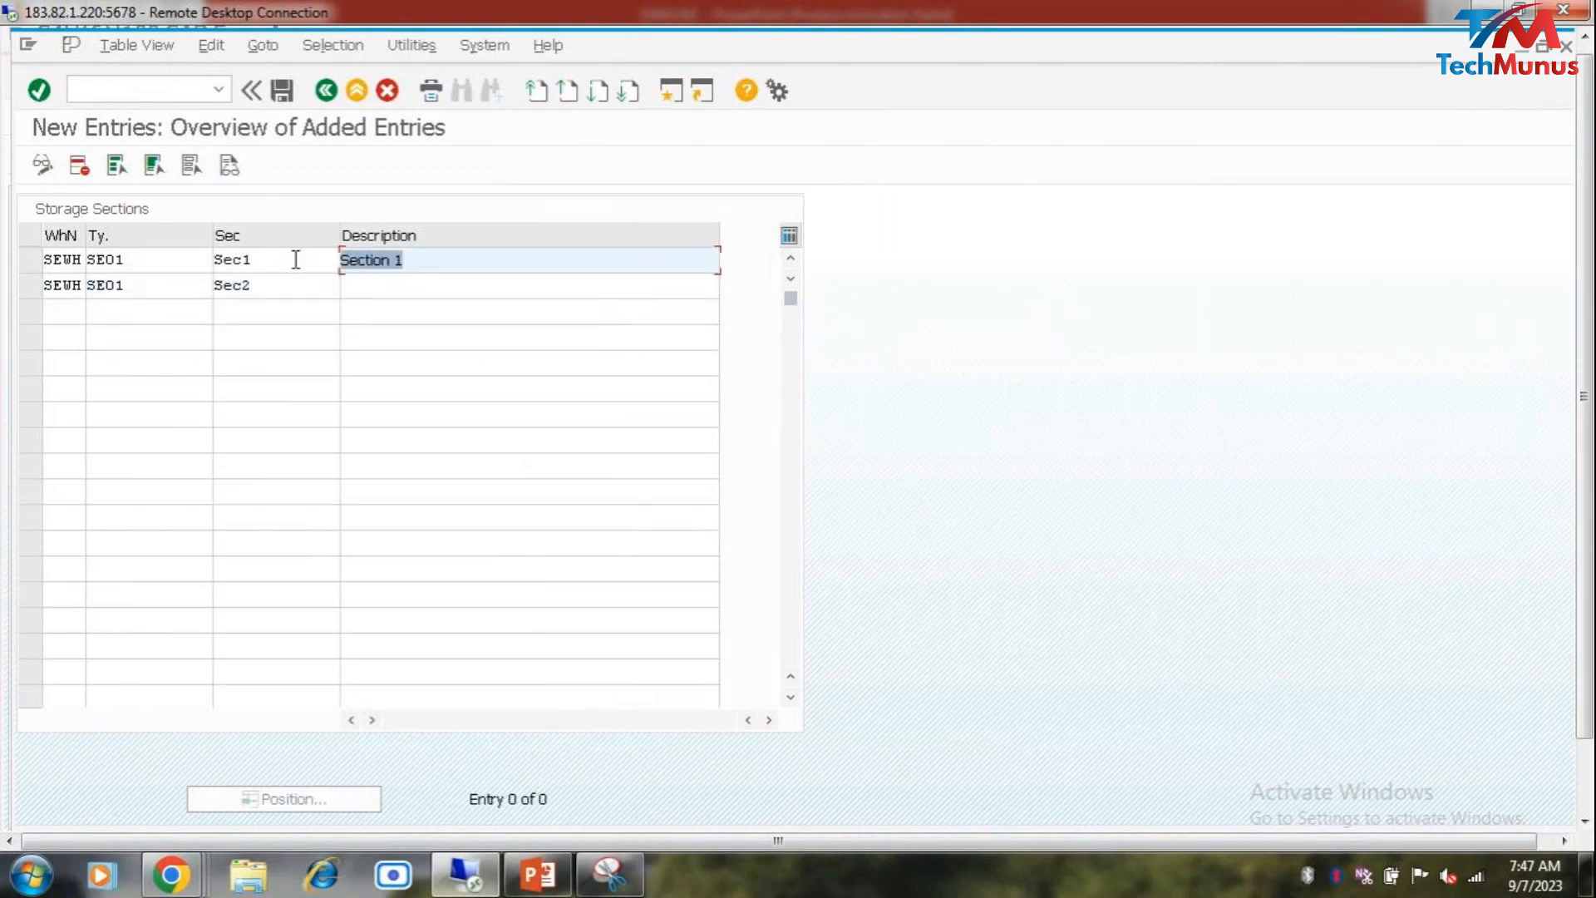
{"action": "left_click", "coordinate": [359, 289]}
{"action": "type", "text": "Section 2"}
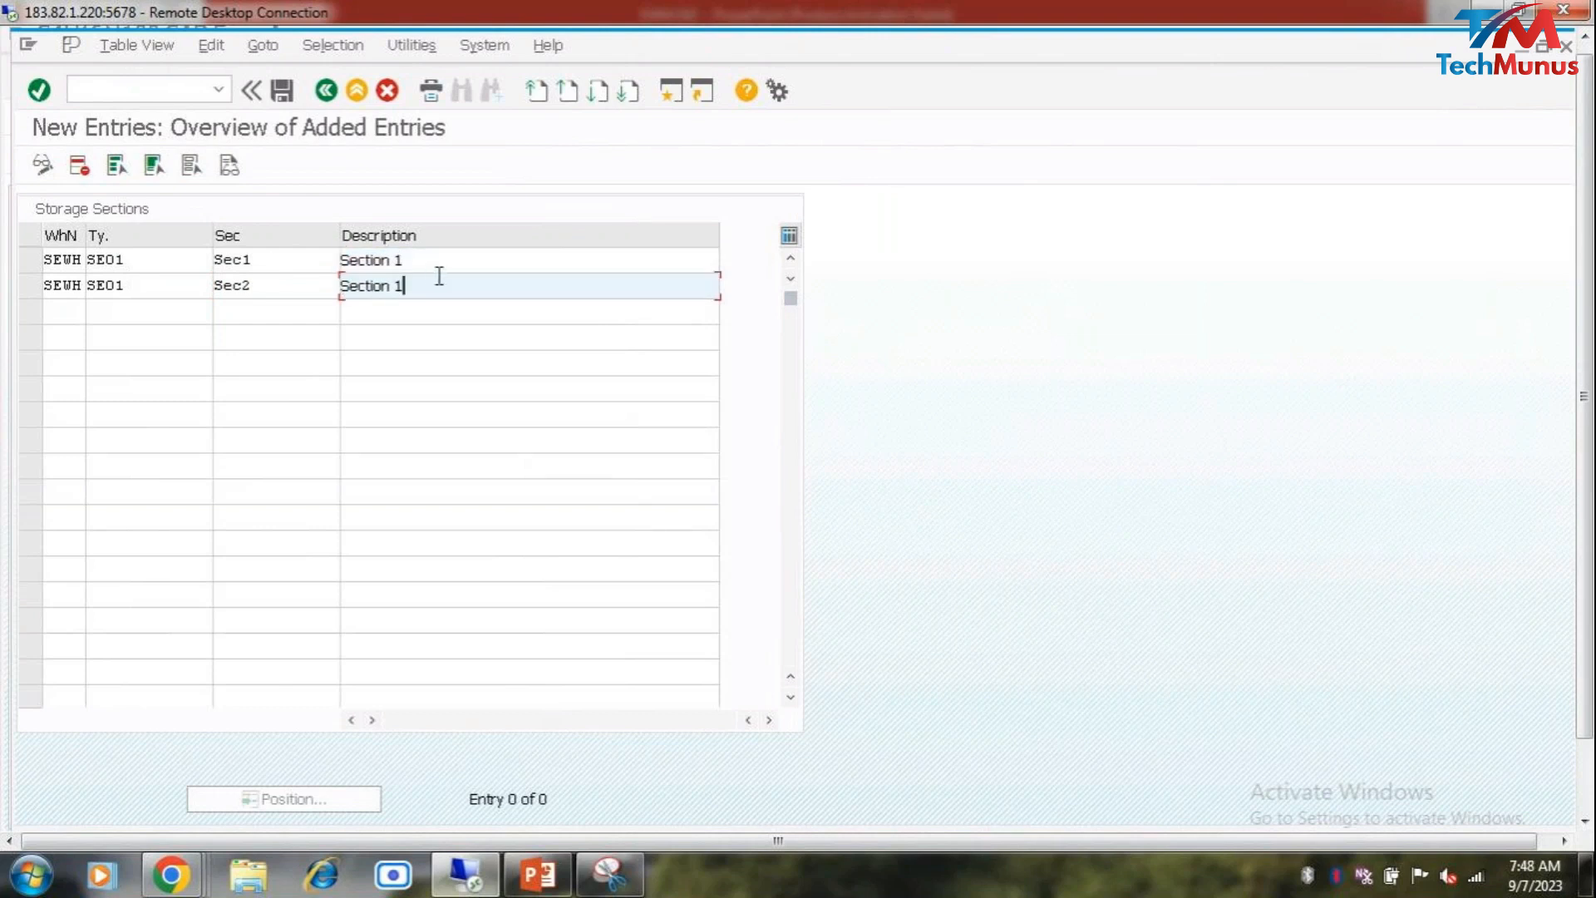
Step: Add a third row for warehouse SEWH, storage type SE02, with section Sec1 and description "Section 1"
{"action": "left_click", "coordinate": [66, 315]}
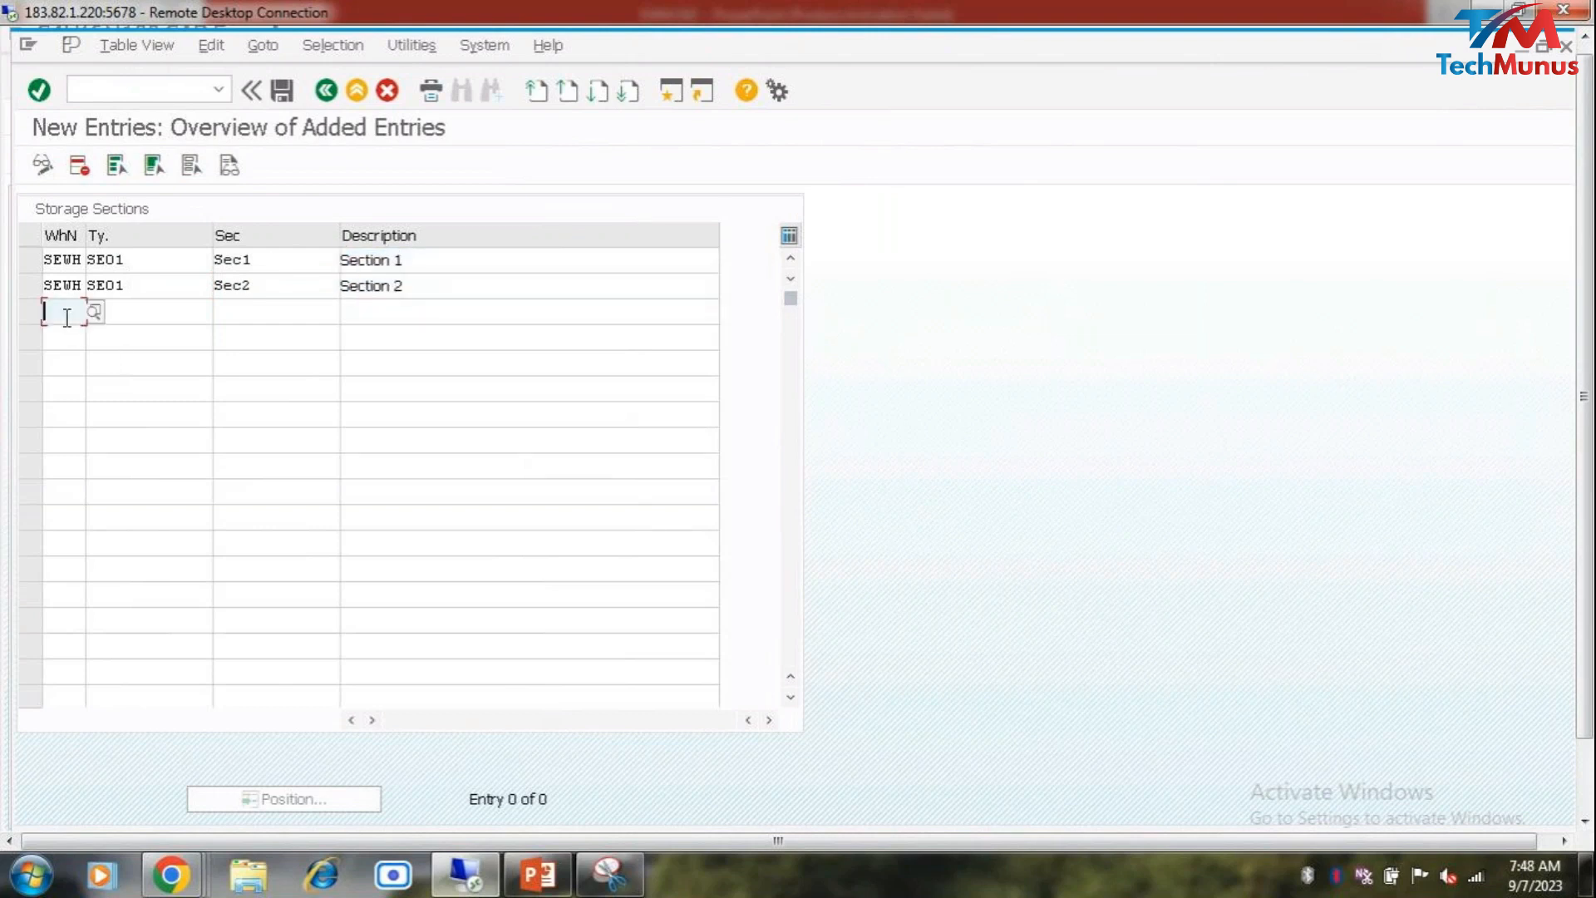
{"action": "type", "text": "Sewh"}
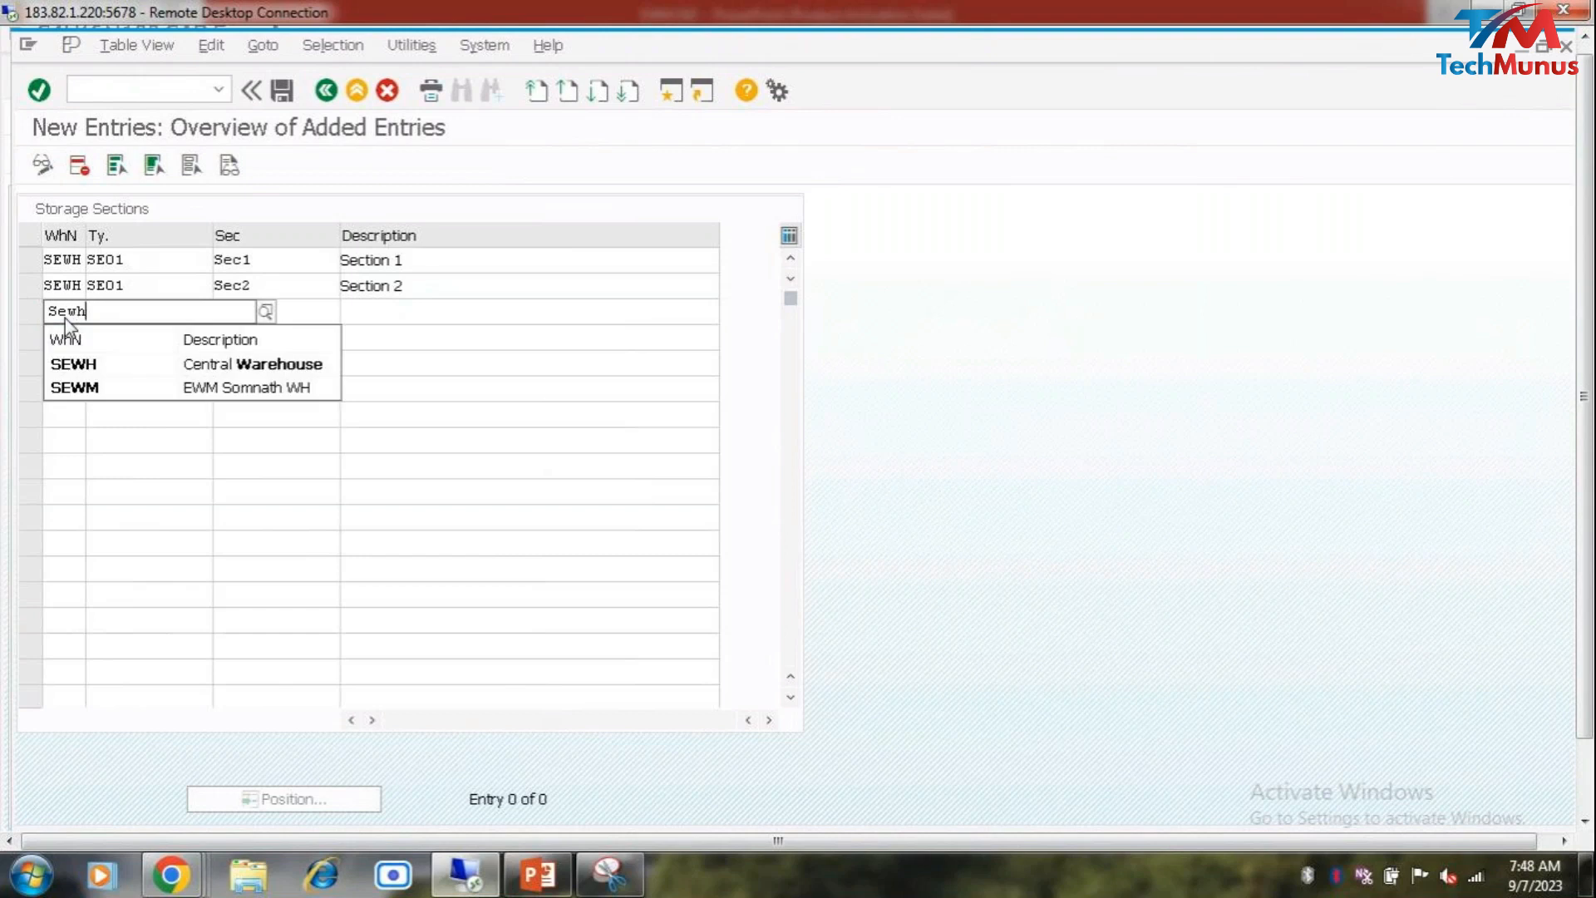
{"action": "left_click", "coordinate": [76, 366]}
{"action": "left_click", "coordinate": [143, 303]}
{"action": "type", "text": "SE02"}
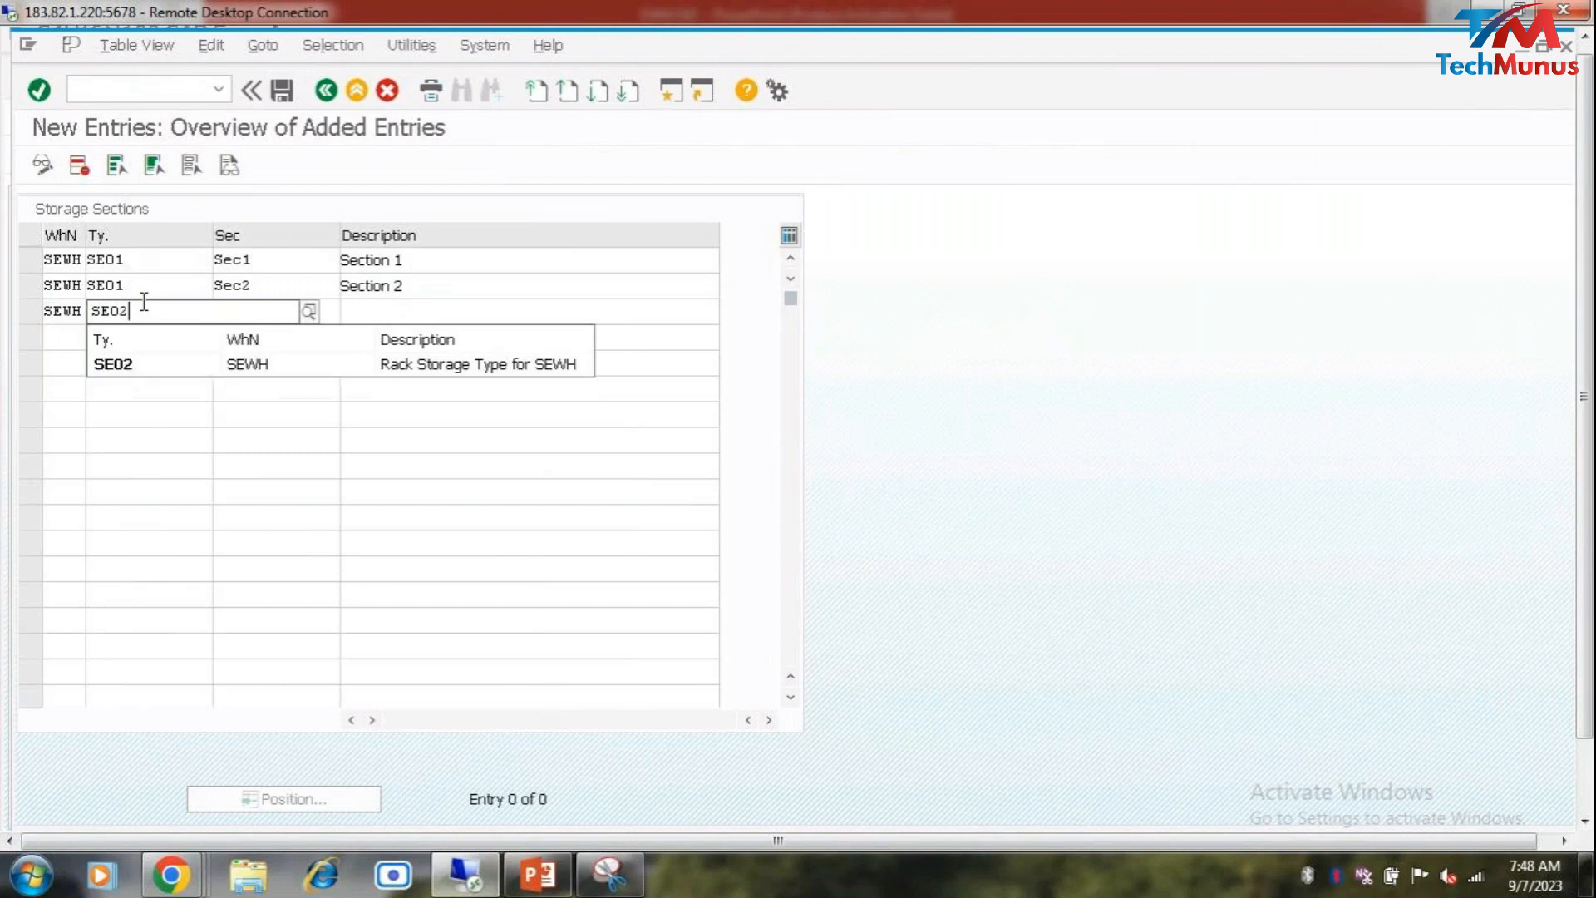
{"action": "left_click", "coordinate": [182, 366]}
{"action": "left_click", "coordinate": [290, 313]}
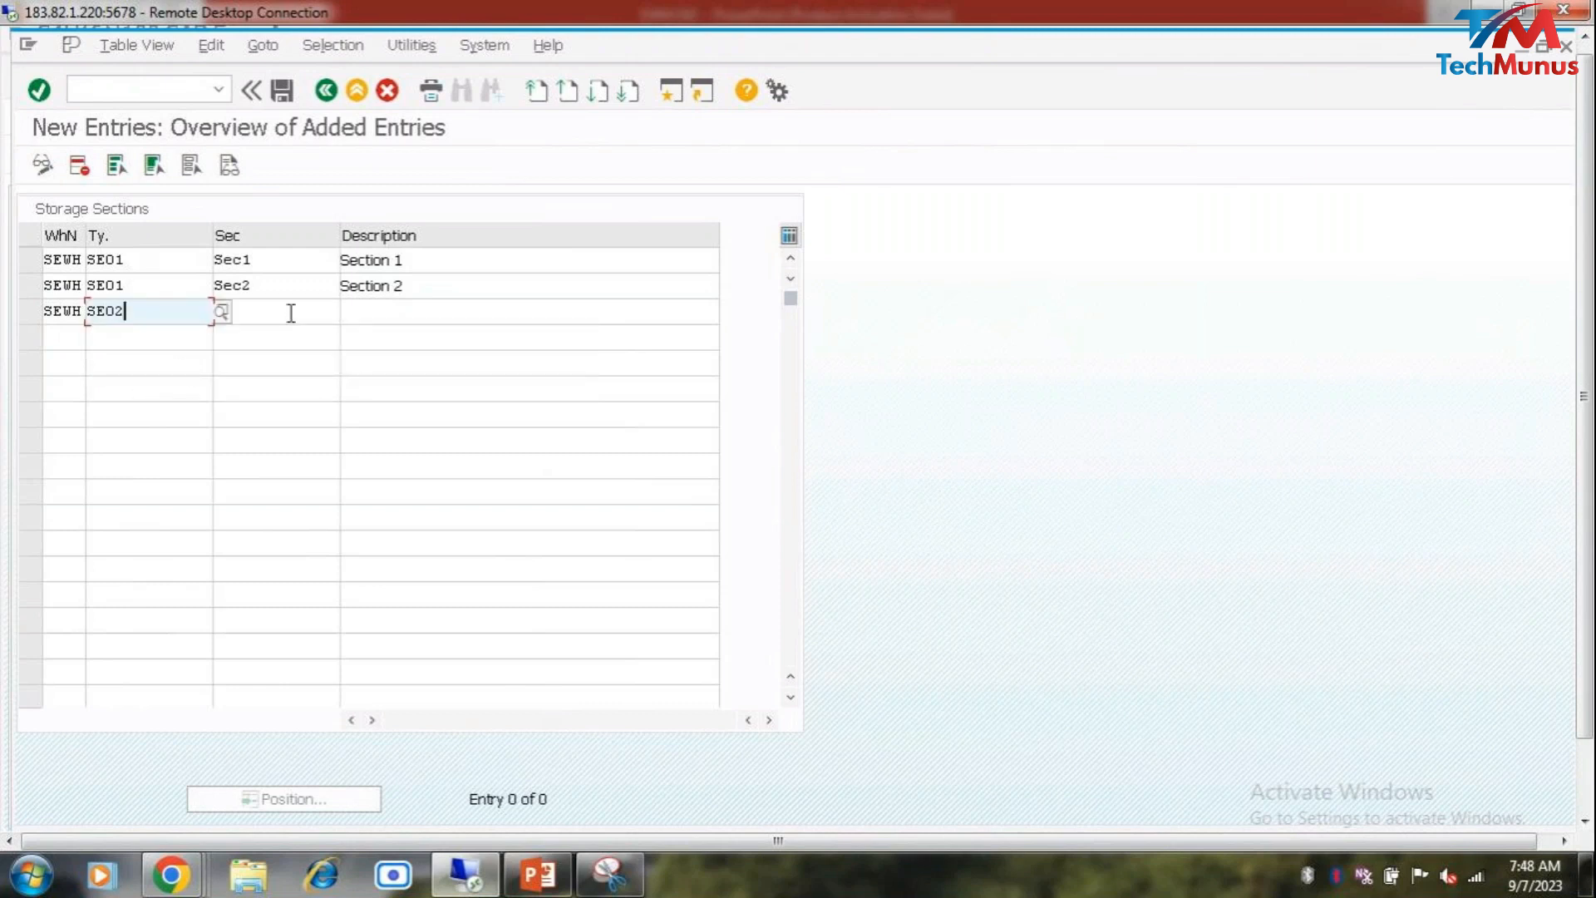
{"action": "type", "text": "Se"}
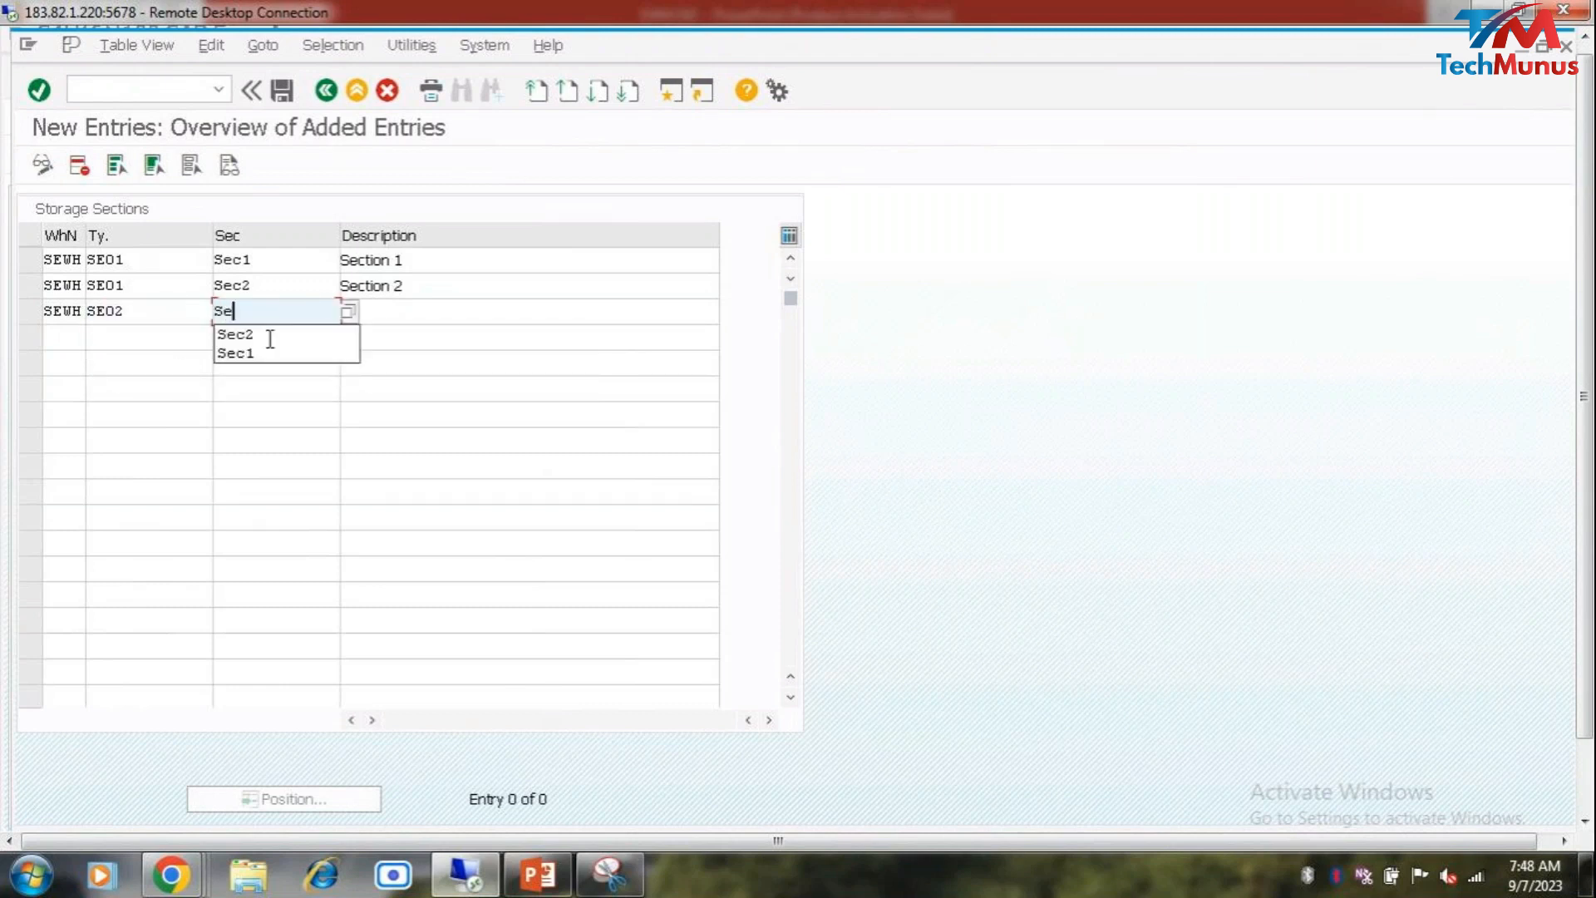
{"action": "left_click", "coordinate": [257, 353]}
{"action": "left_click", "coordinate": [388, 314]}
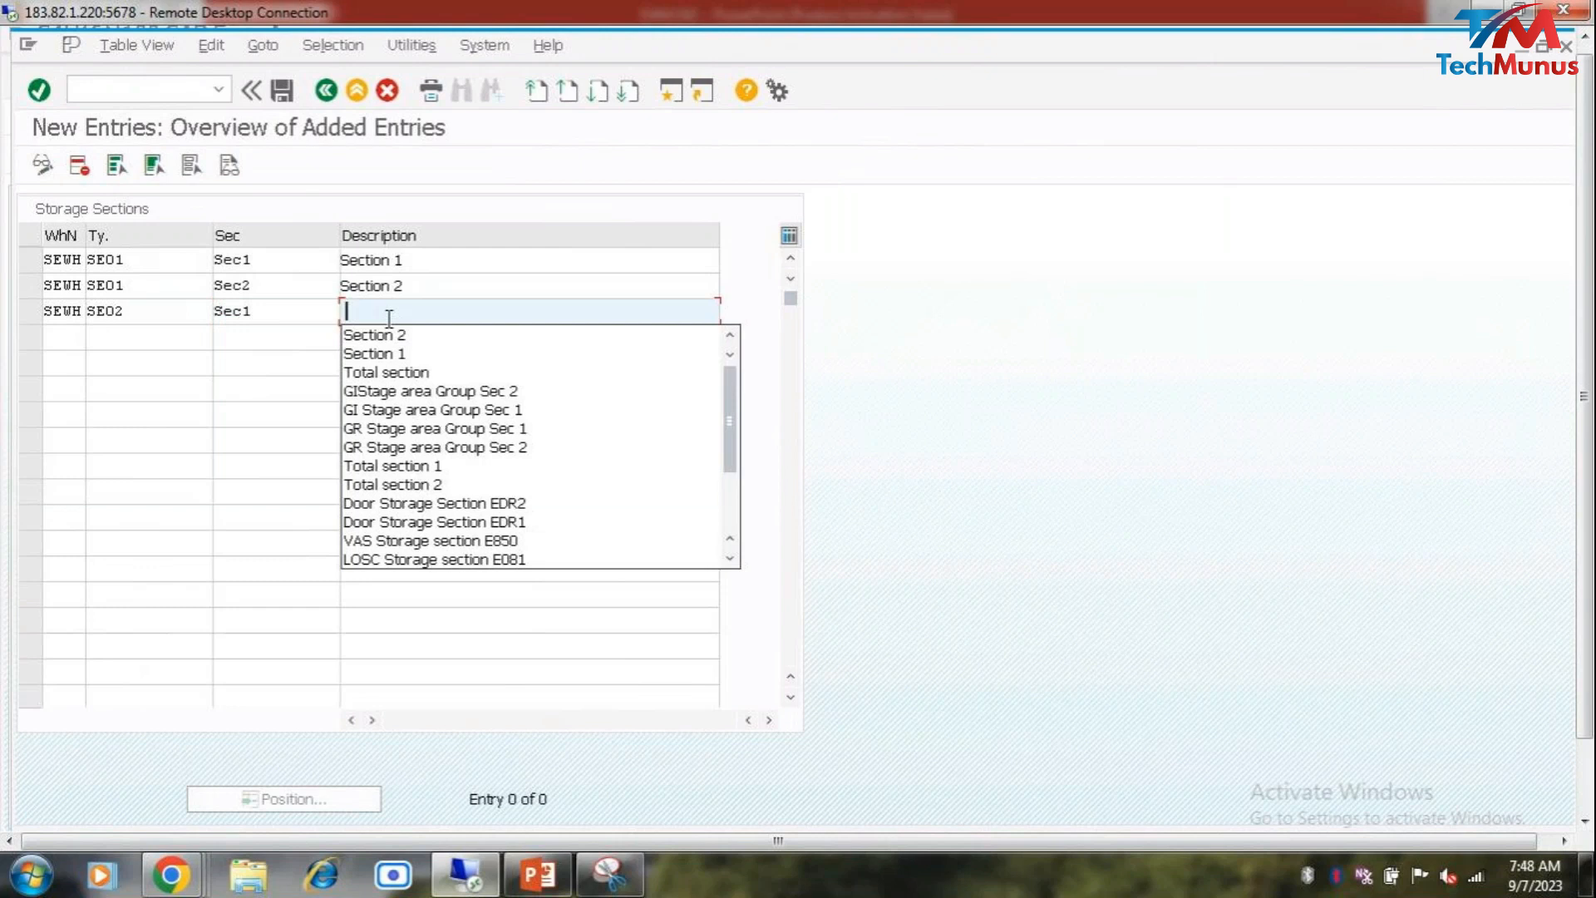
{"action": "left_click", "coordinate": [404, 356]}
Step: Add a fourth row for warehouse SEWH, storage type SE02, with section Sec2 and description "Section 2"
{"action": "left_click", "coordinate": [66, 336]}
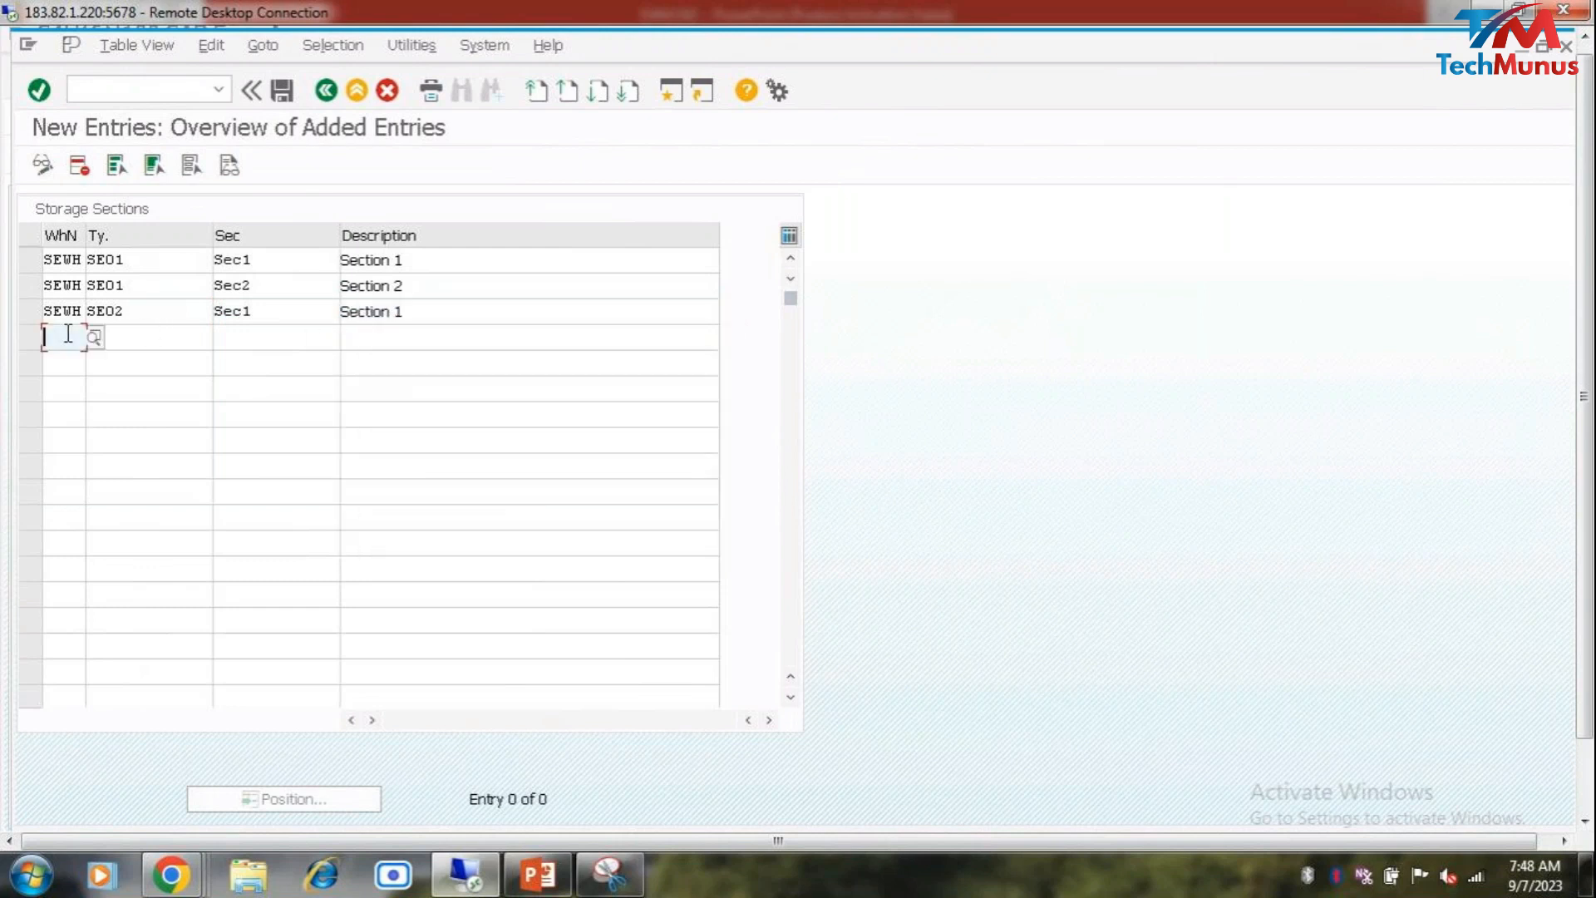
{"action": "left_click", "coordinate": [72, 356]}
{"action": "left_click", "coordinate": [136, 342]}
{"action": "left_click", "coordinate": [143, 362]}
{"action": "key", "text": "BackSpace"}
{"action": "type", "text": "2"}
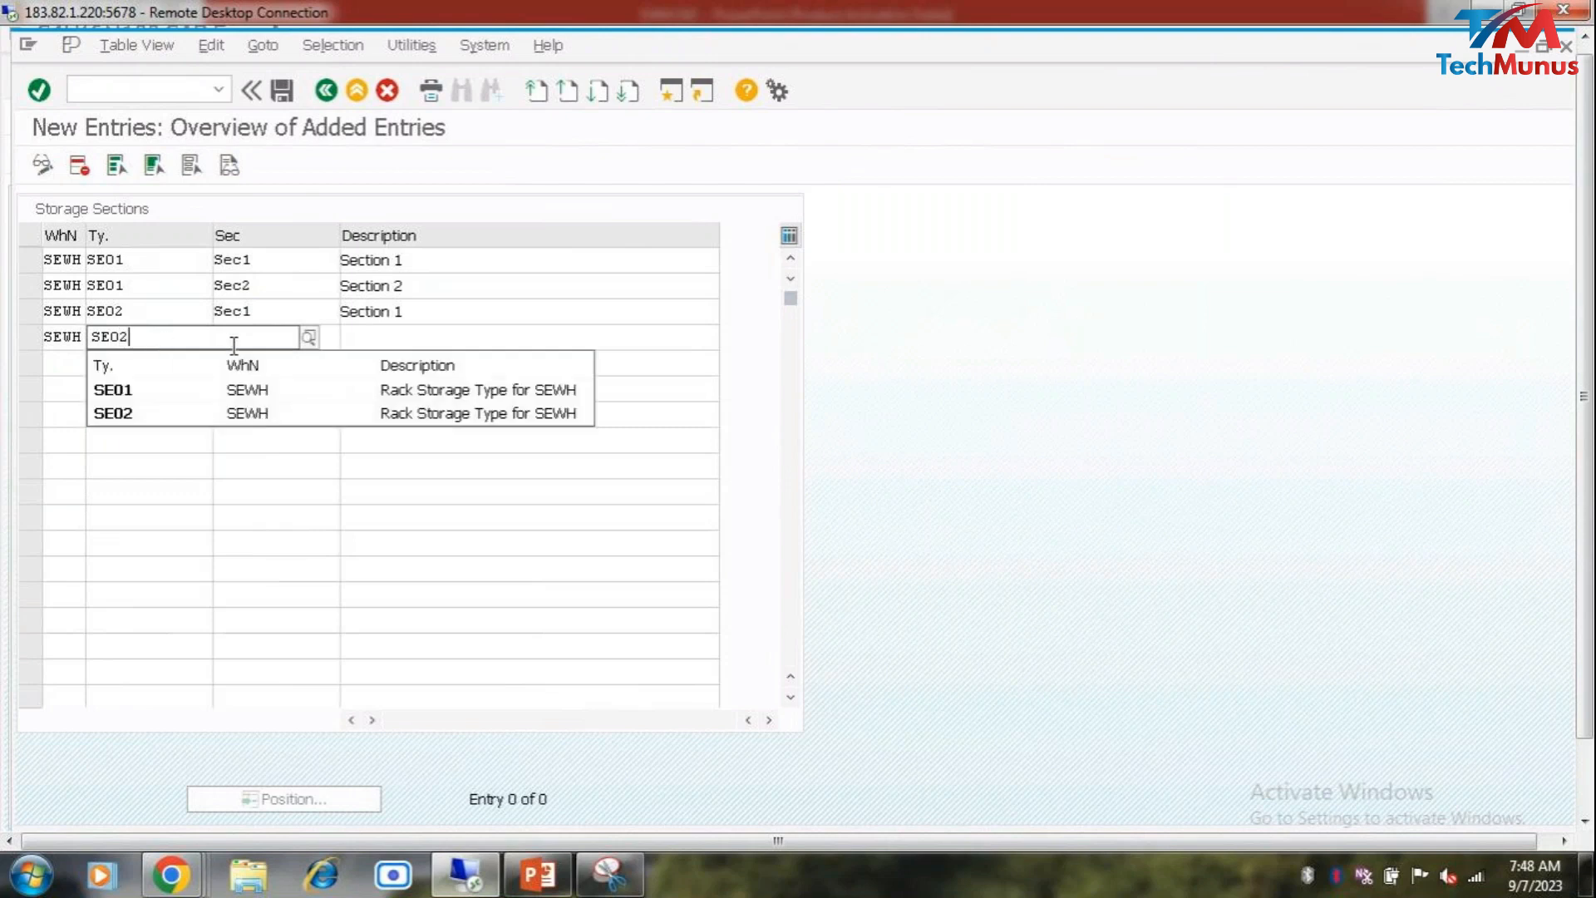
{"action": "left_click", "coordinate": [326, 333]}
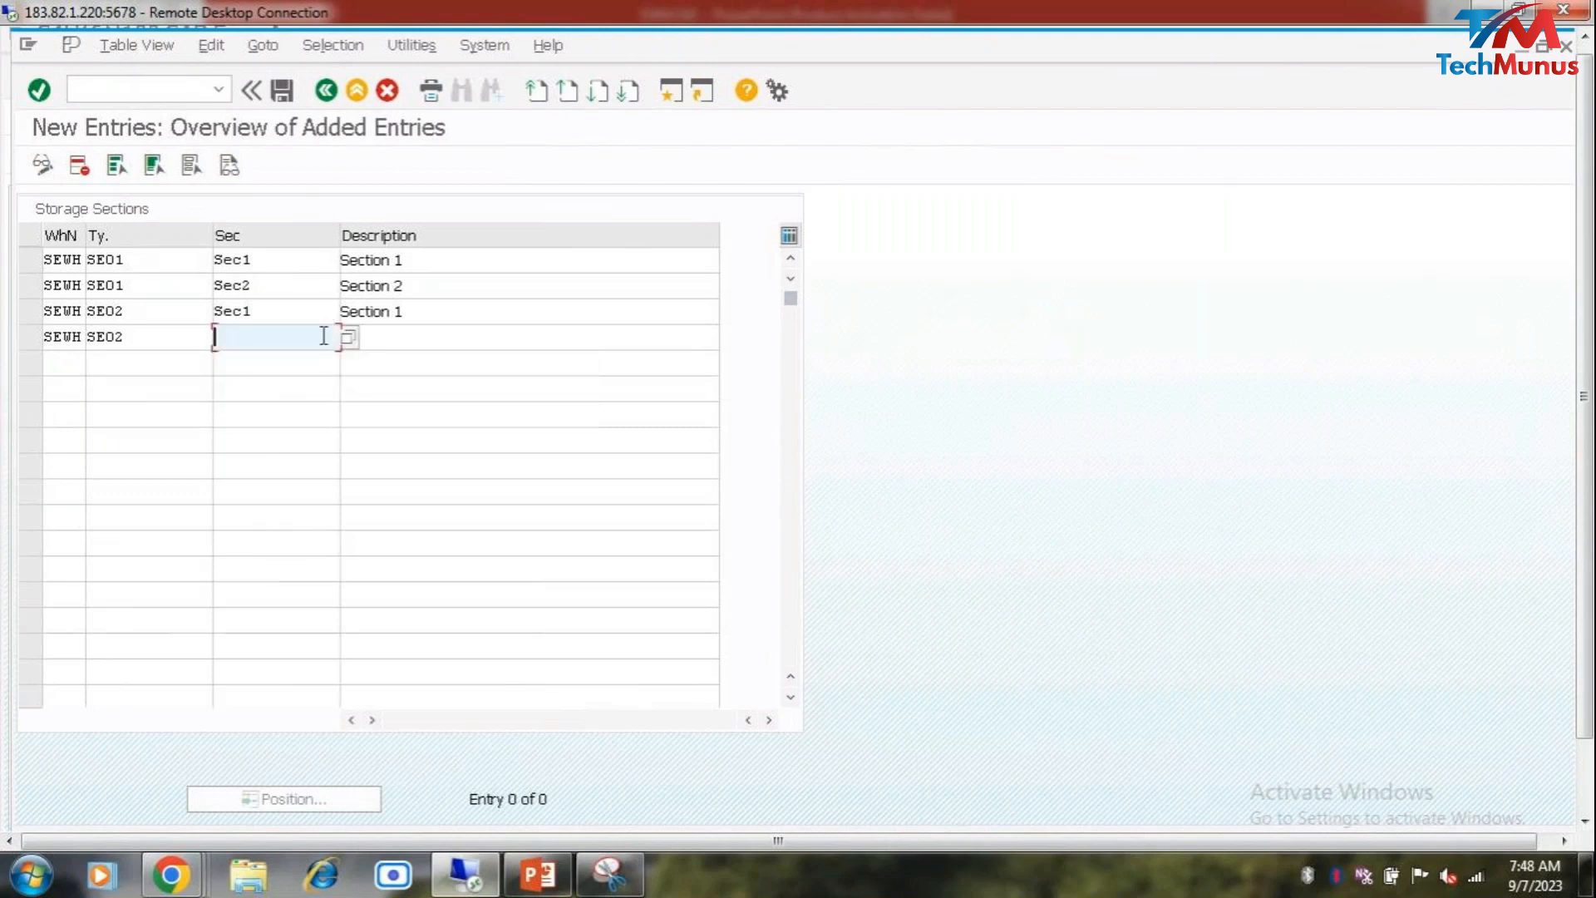
{"action": "left_click", "coordinate": [267, 378]}
{"action": "left_click", "coordinate": [403, 332]}
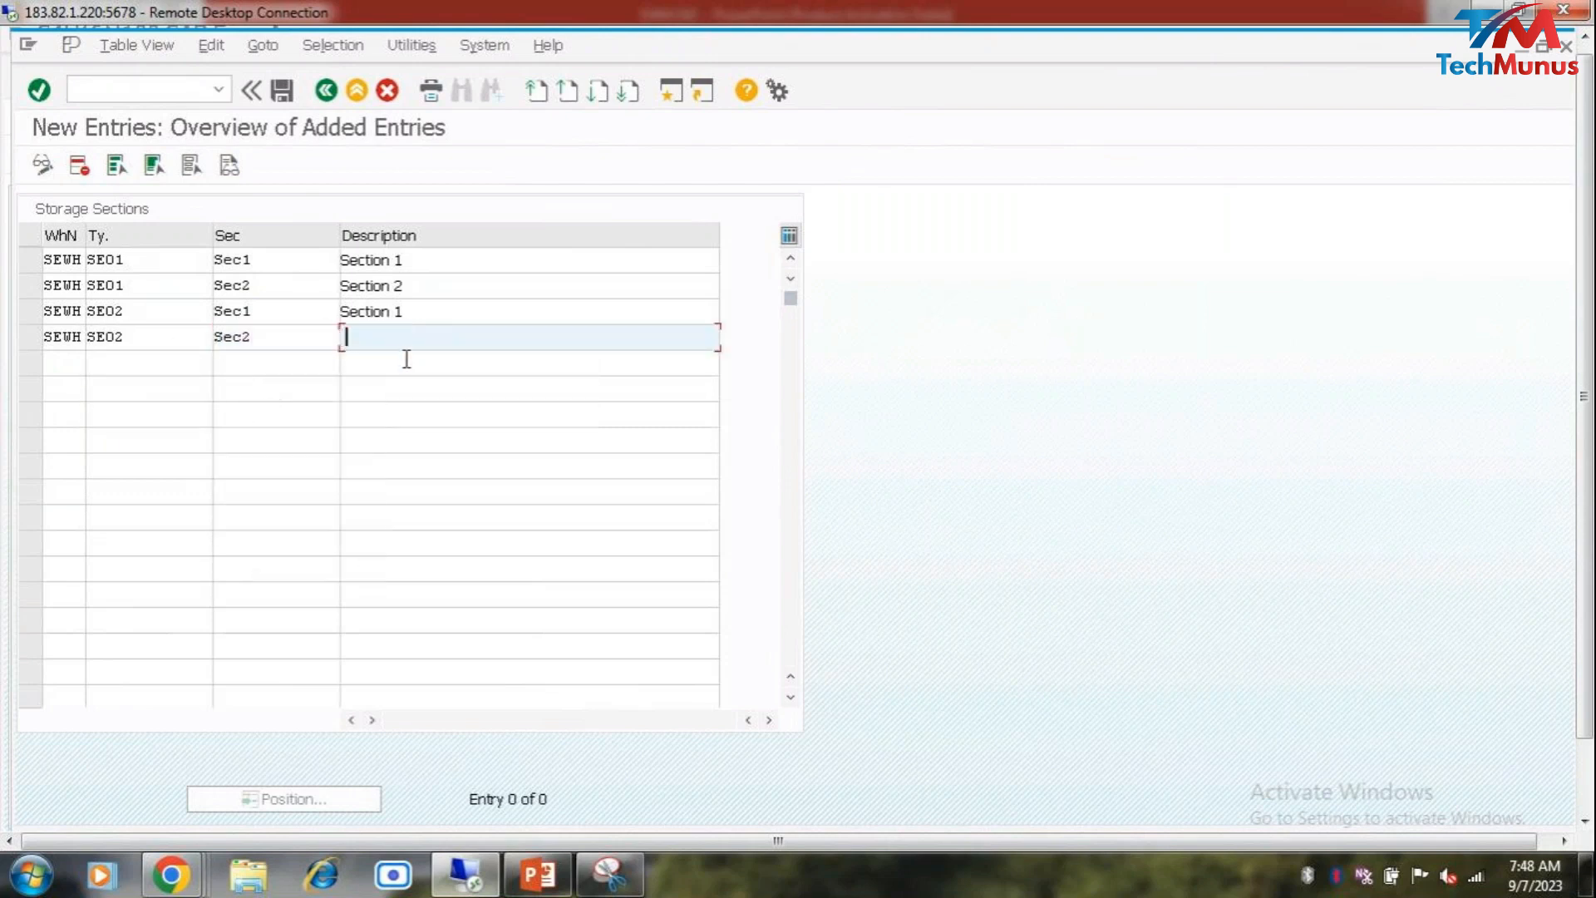
{"action": "left_click", "coordinate": [405, 380]}
{"action": "left_click", "coordinate": [67, 361]}
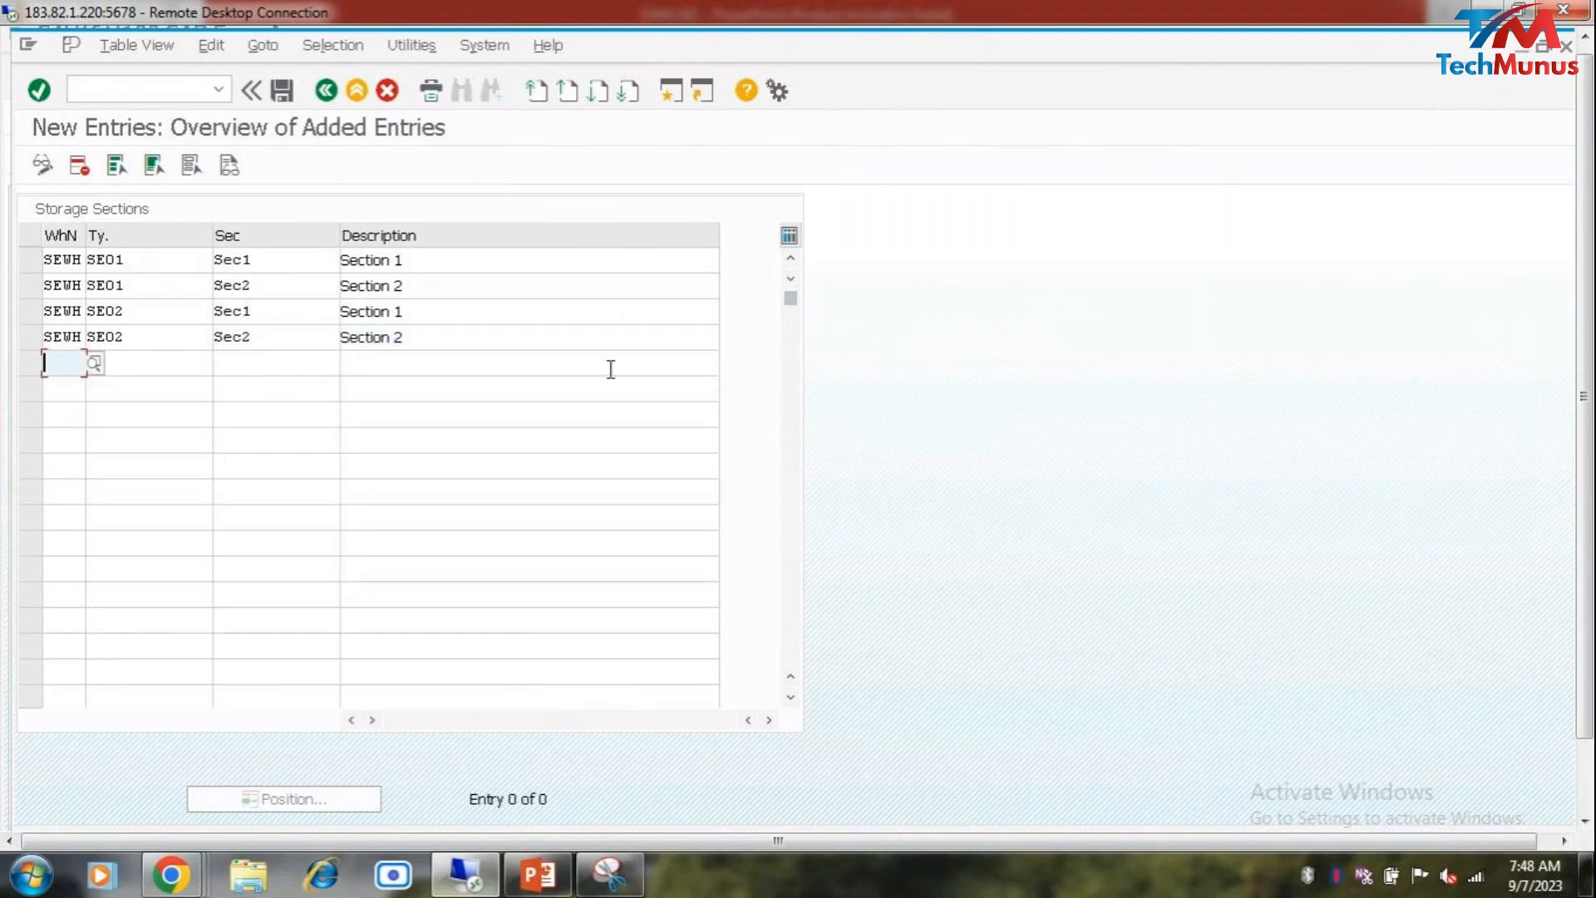
Step: Add a fifth storage section row for warehouse SEWH, storage type SEGR, with section GRS1
{"action": "type", "text": "SE"}
{"action": "key", "text": "Down"}
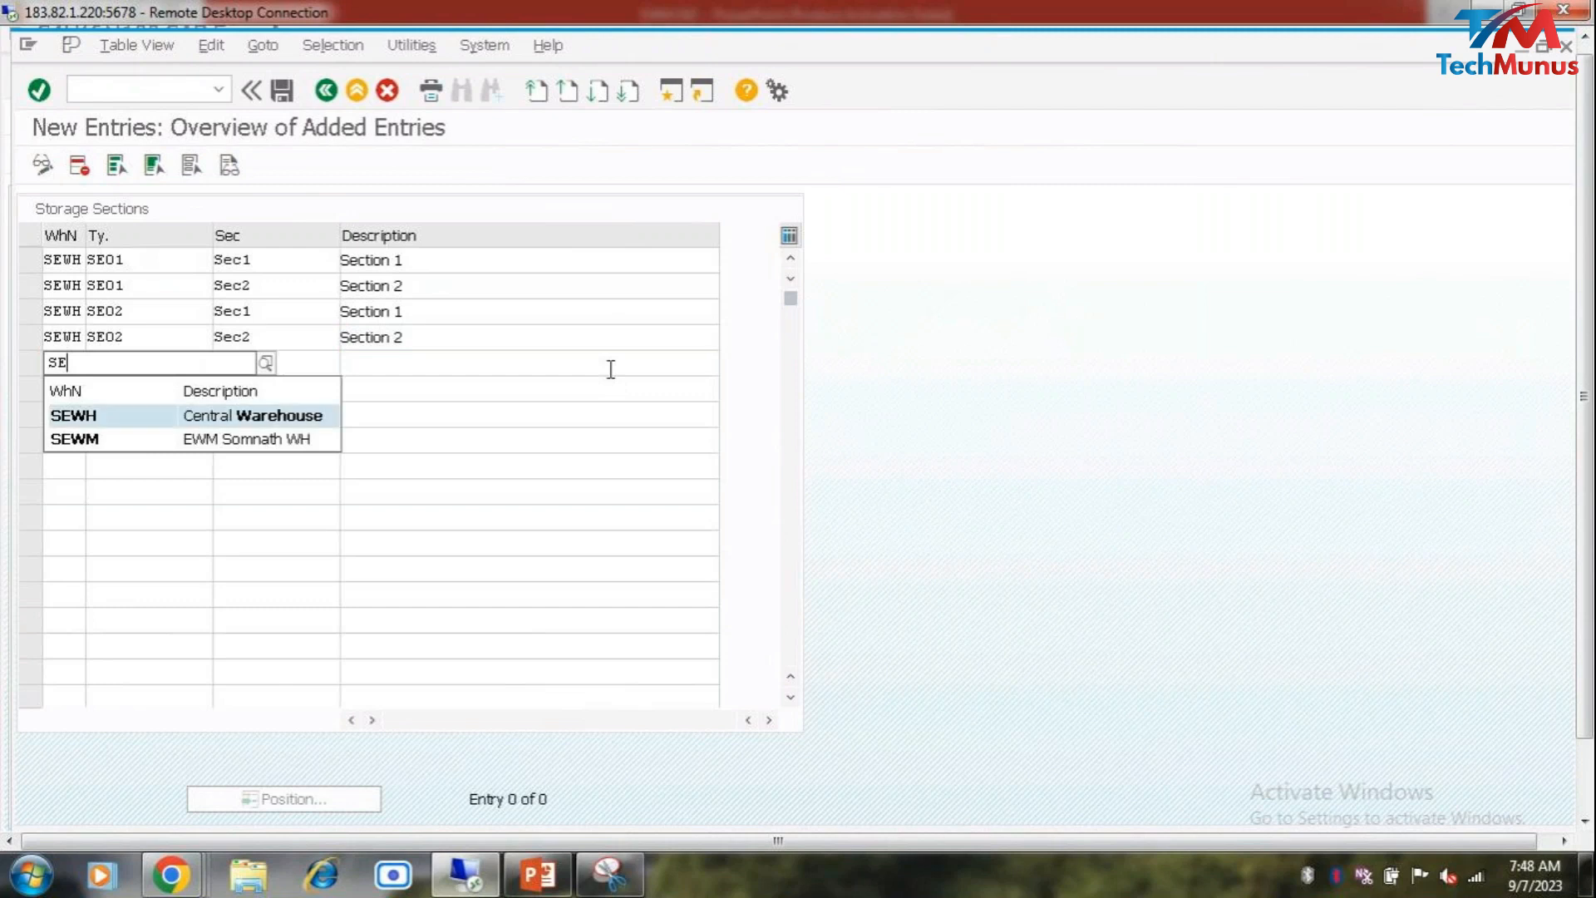
{"action": "key", "text": "Return"}
{"action": "key", "text": "Tab"}
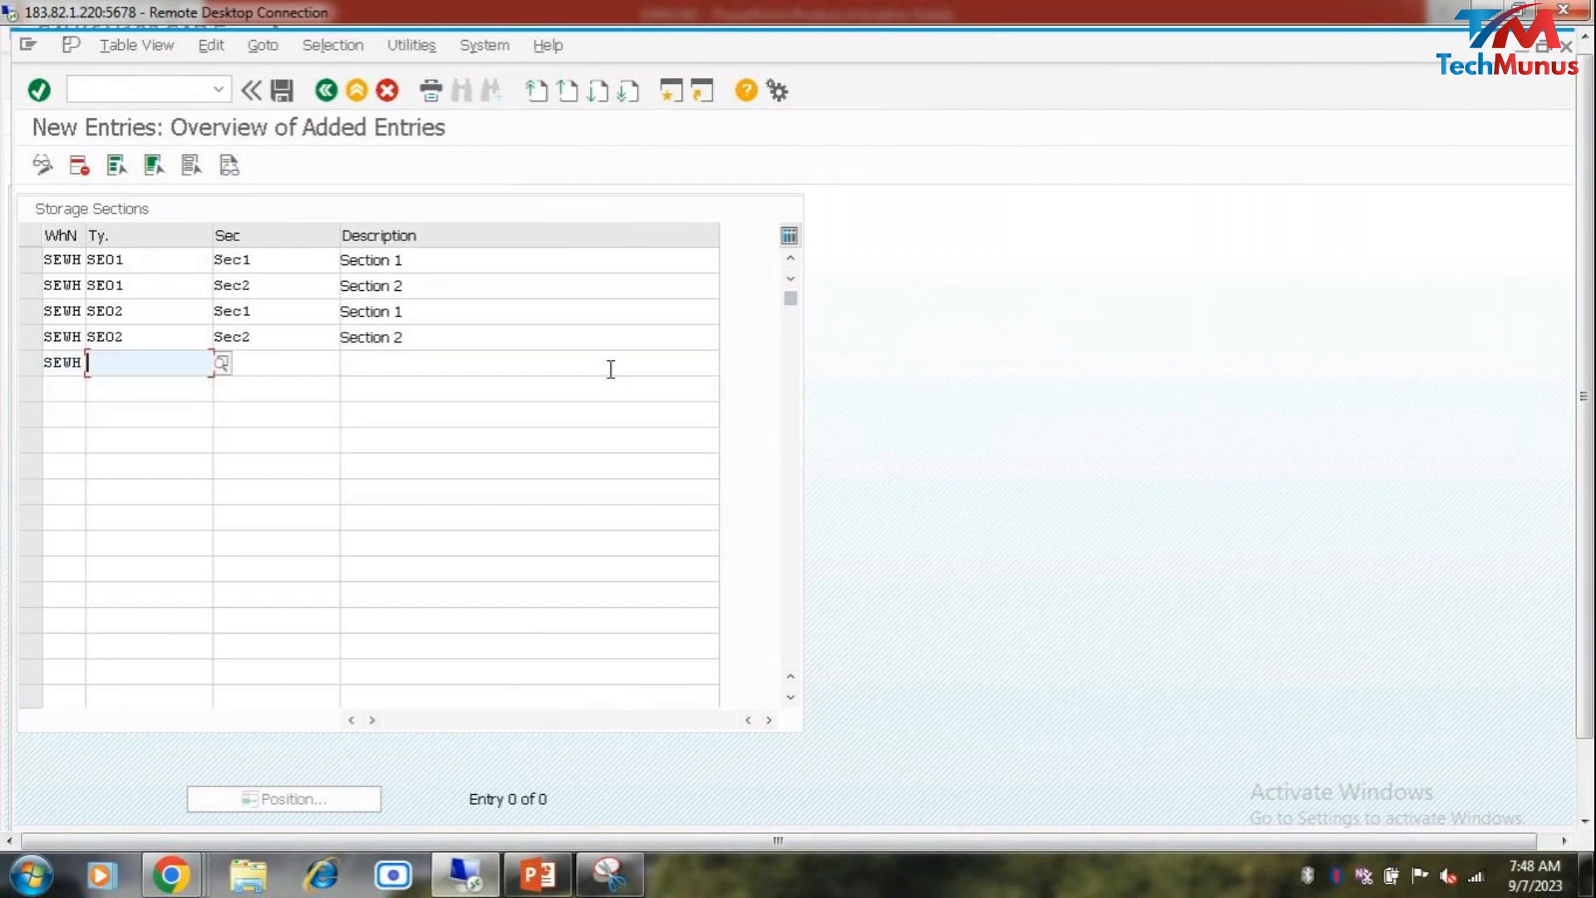
{"action": "type", "text": "SEGR"}
{"action": "key", "text": "Tab"}
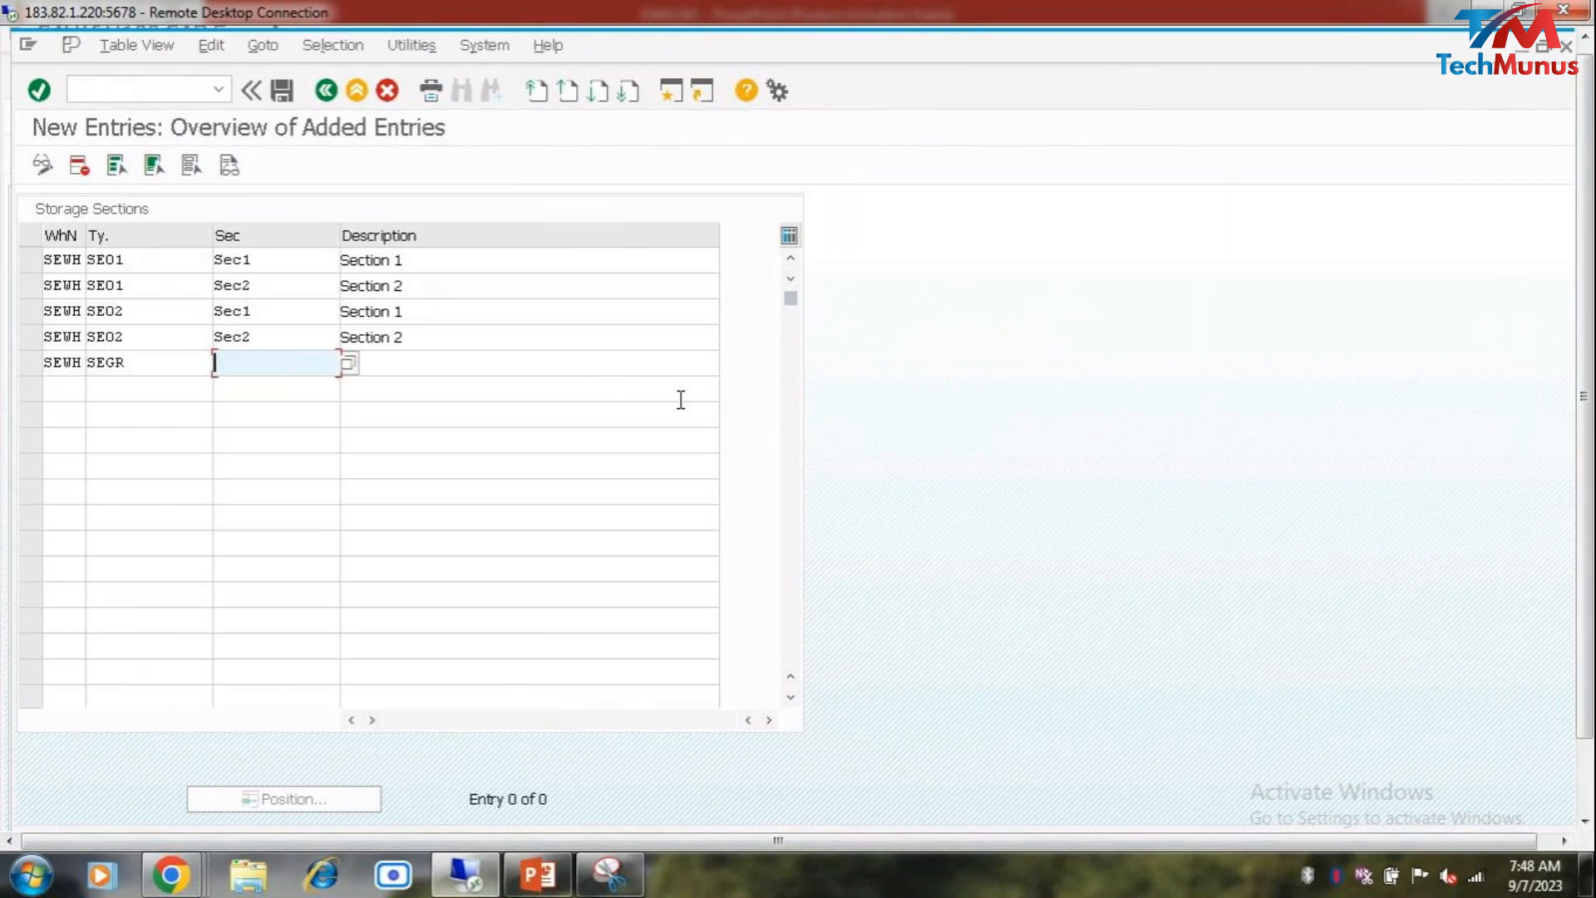
{"action": "type", "text": "G"}
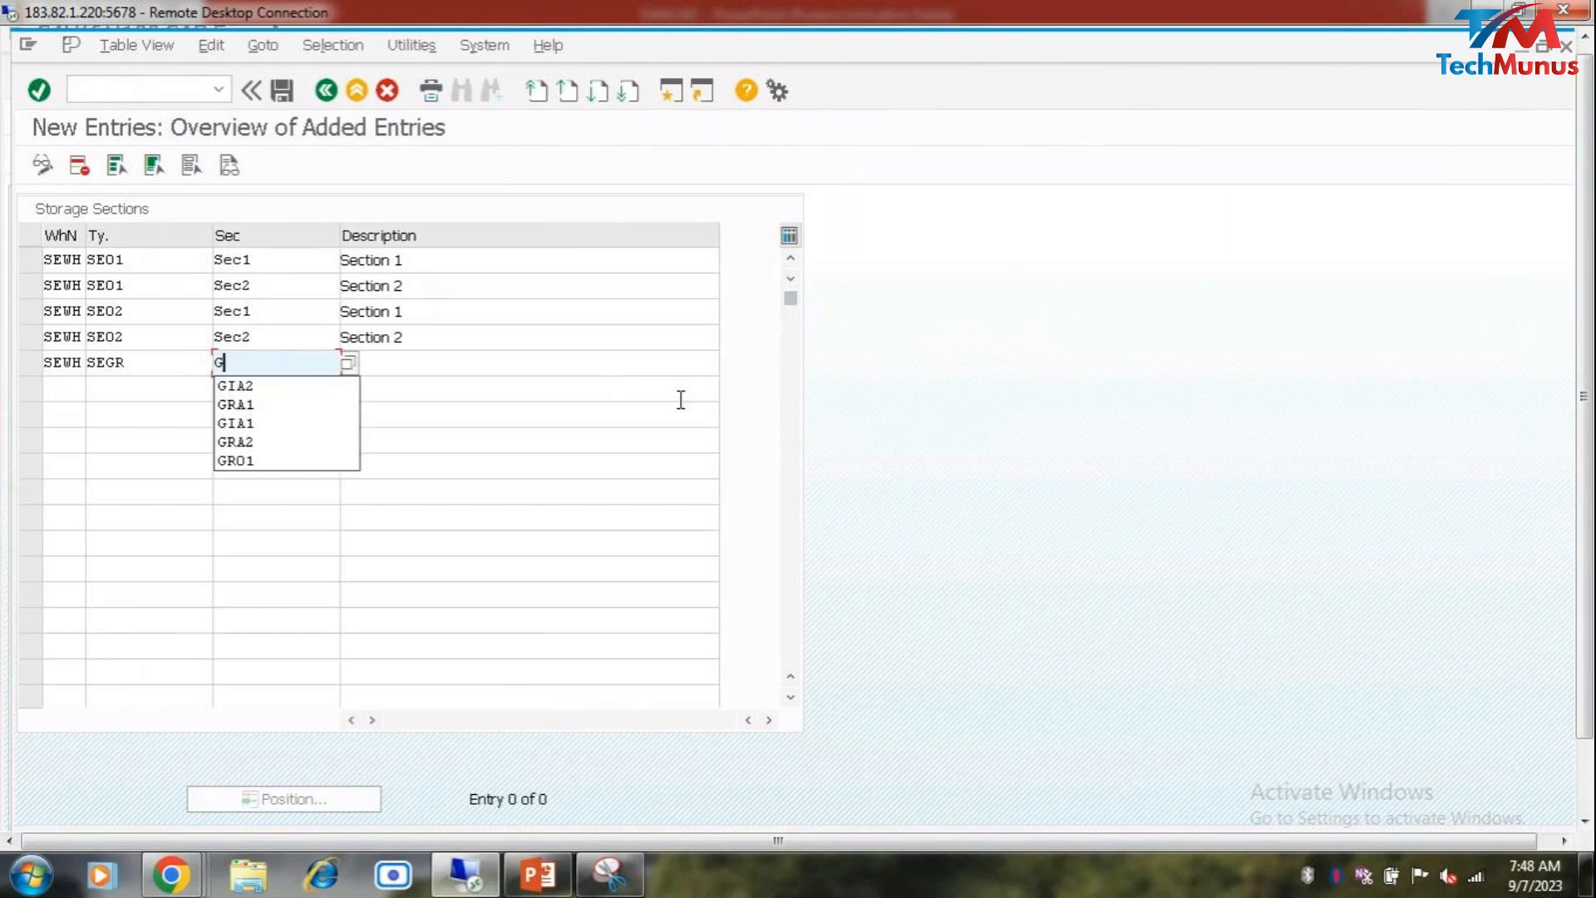
{"action": "type", "text": "RS"}
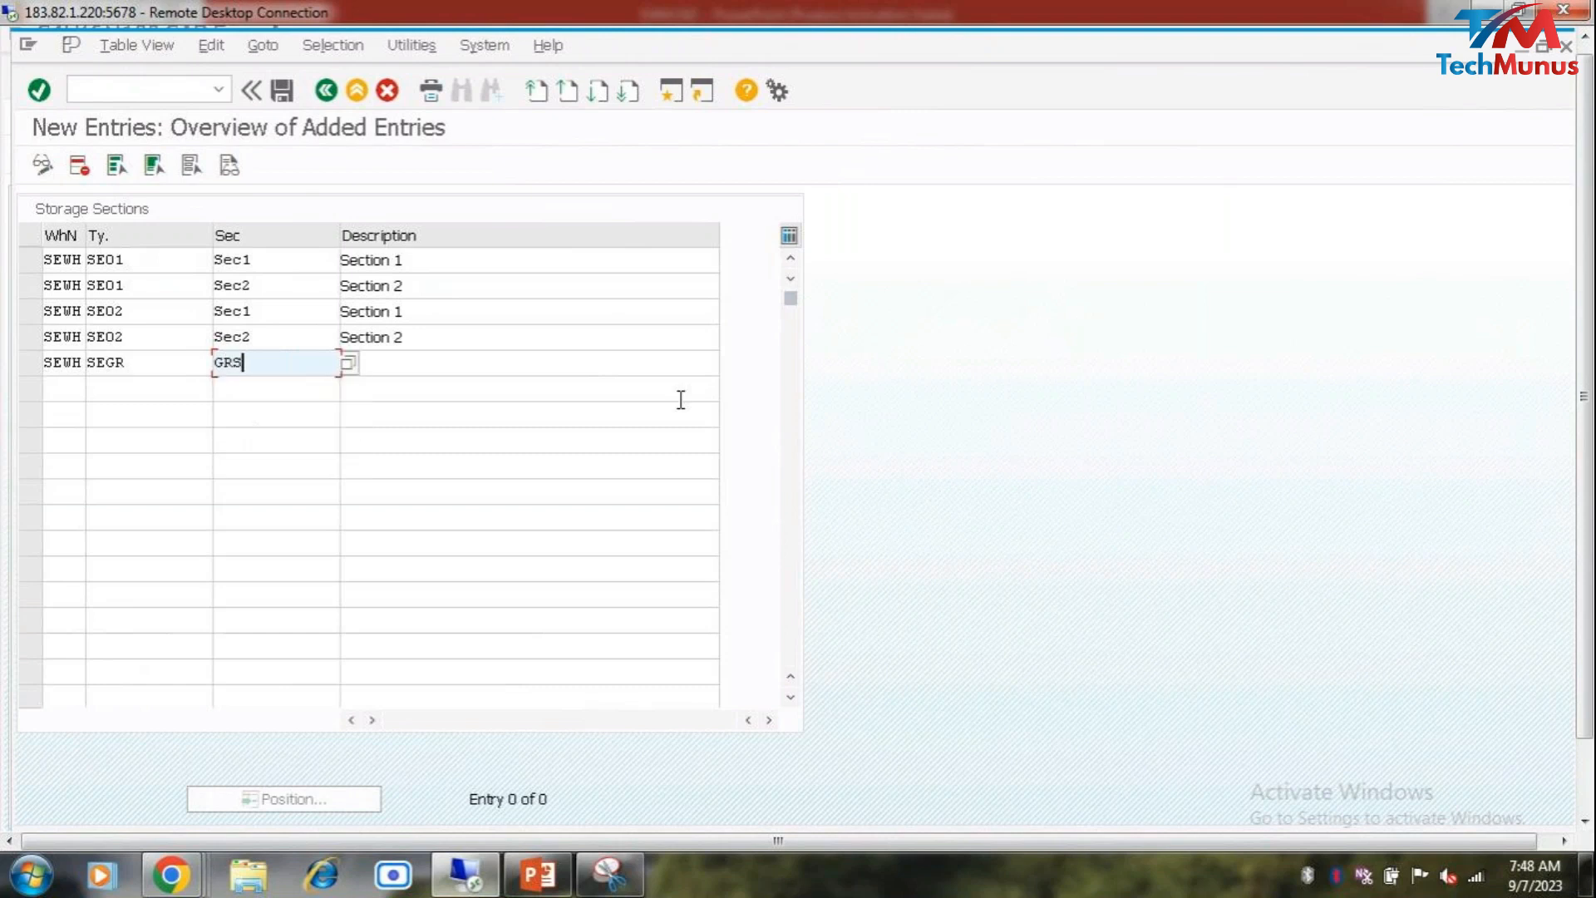
{"action": "type", "text": "1"}
Step: Describe section GRS1 as "GR Stage area Group Sec 1"
{"action": "left_click", "coordinate": [486, 369]}
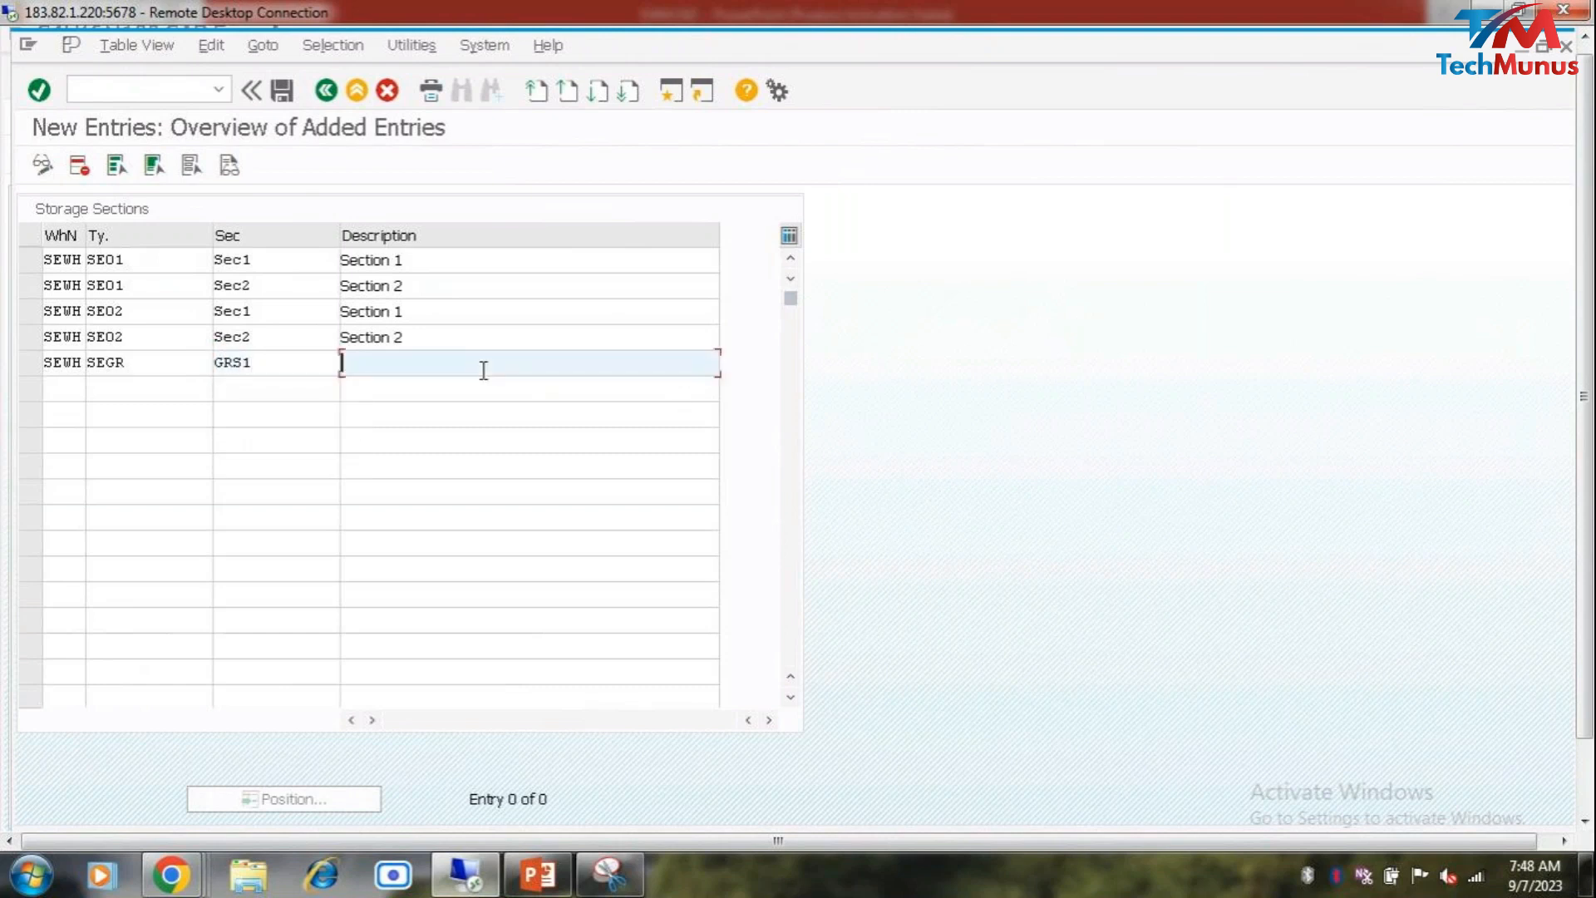
{"action": "type", "text": "g"}
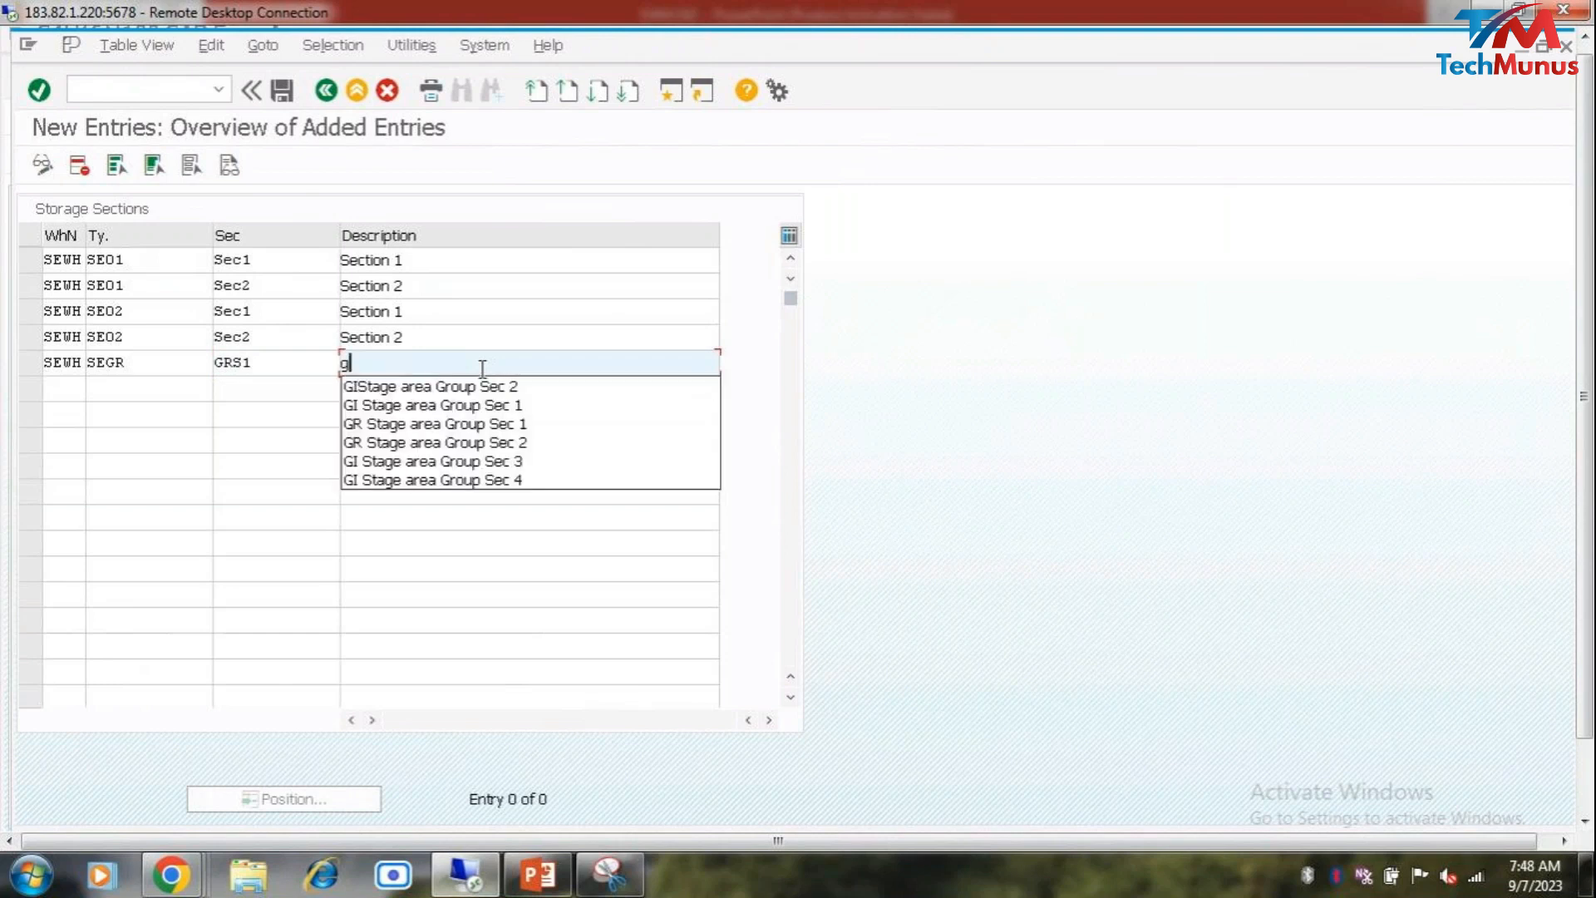
{"action": "key", "text": "Down"}
{"action": "key", "text": "Down"}
{"action": "key", "text": "Down"}
{"action": "key", "text": "Down"}
{"action": "key", "text": "Down"}
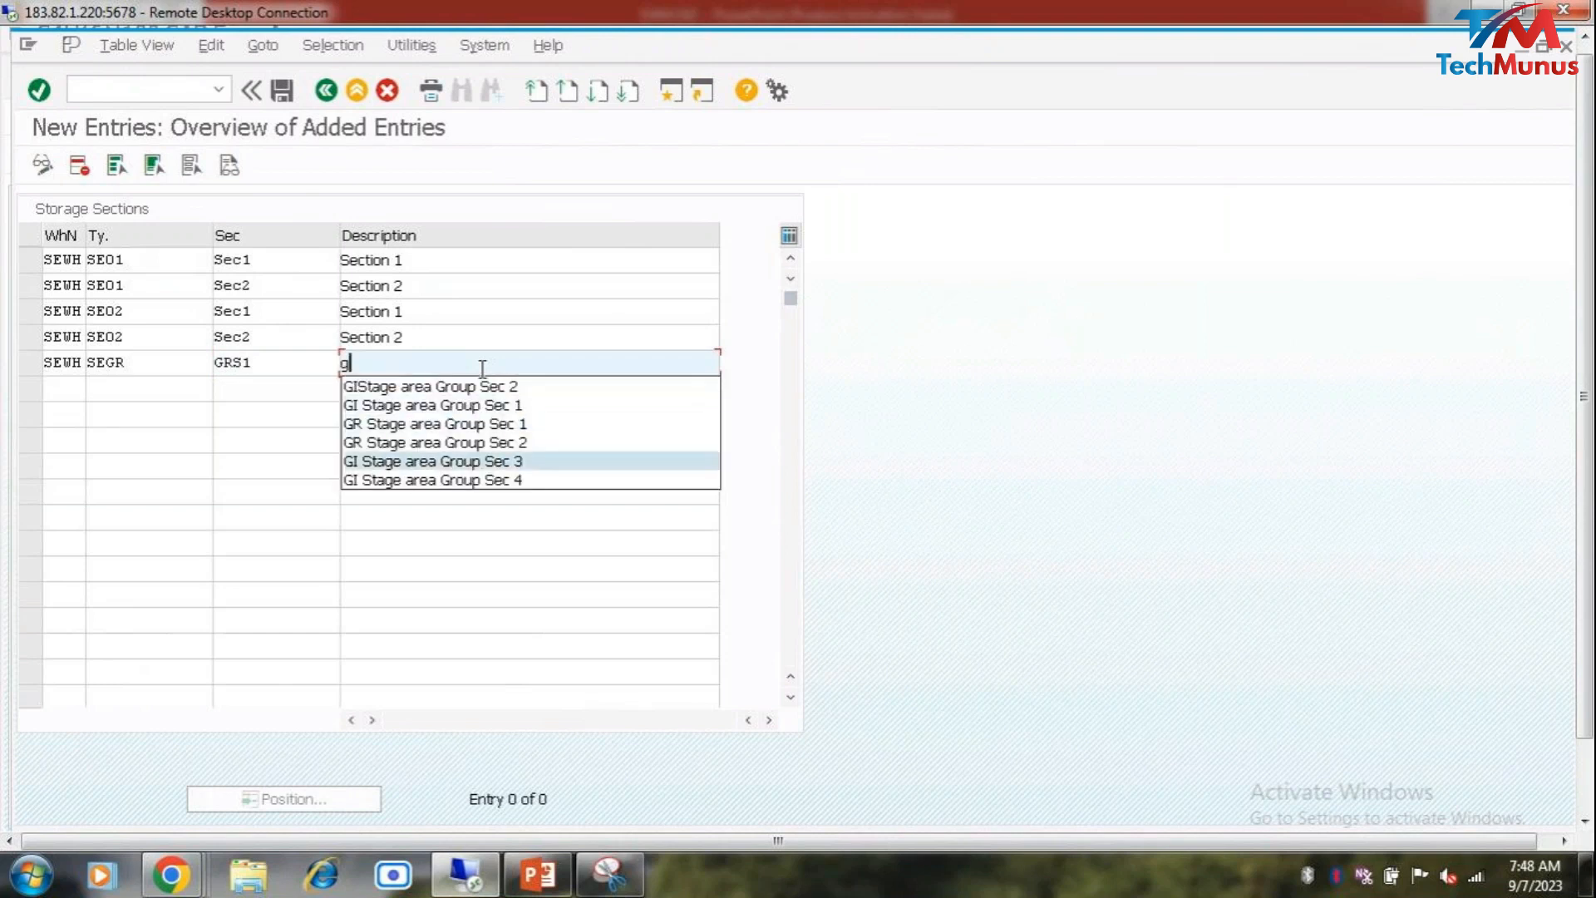
{"action": "key", "text": "Up"}
{"action": "key", "text": "Return"}
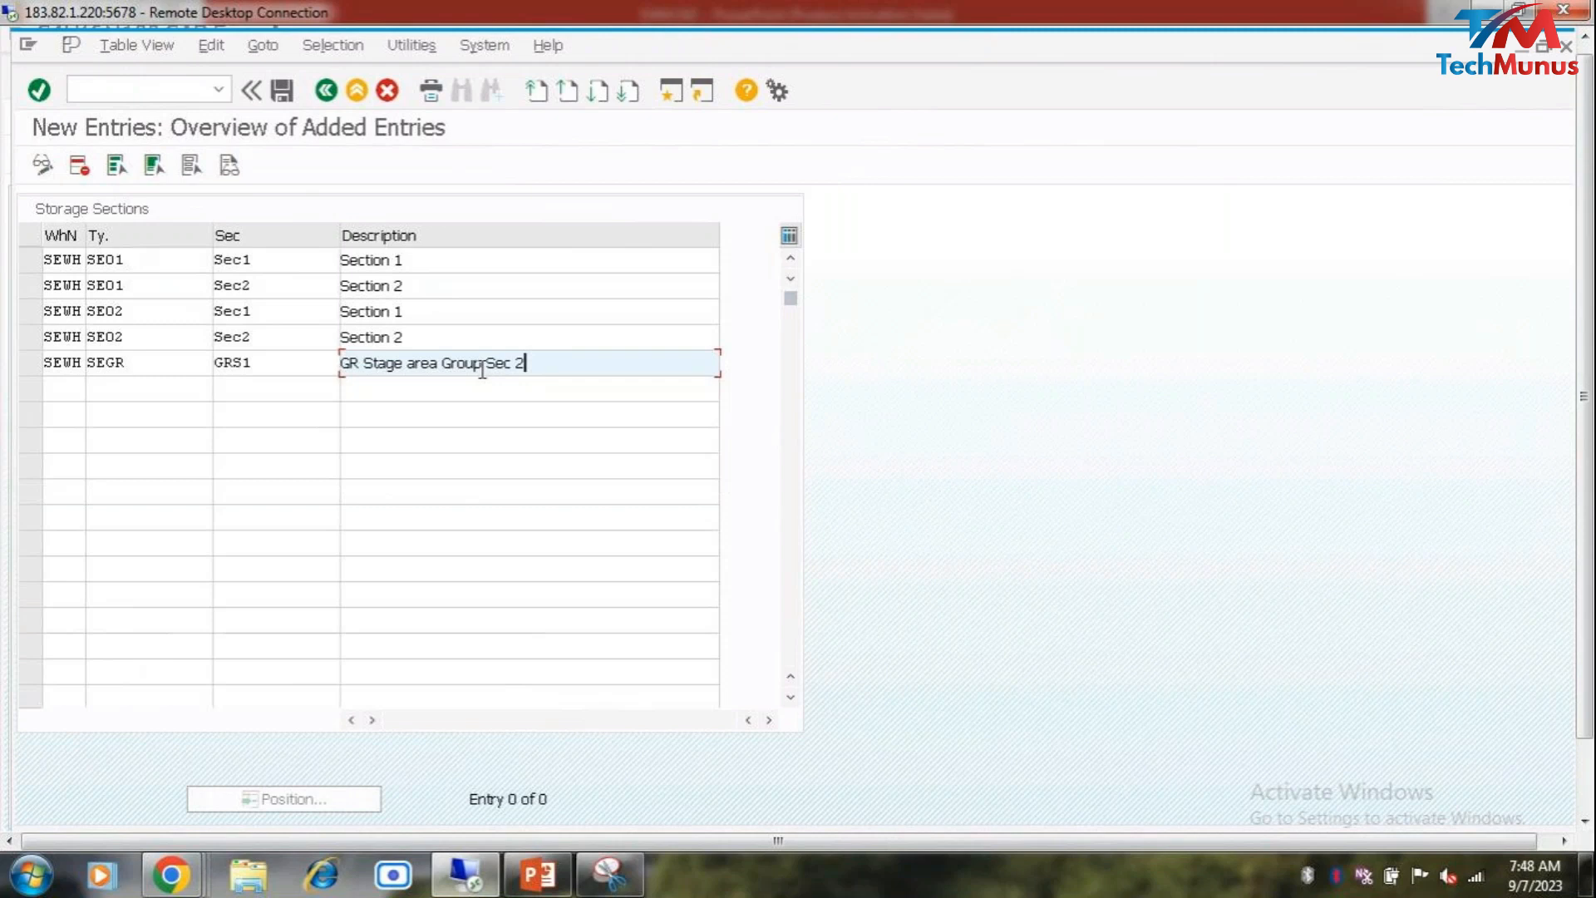
{"action": "key", "text": "BackSpace"}
{"action": "key", "text": "Down"}
{"action": "key", "text": "Return"}
Step: Add a sixth row for warehouse SEWH, storage type SEGR, with section GRS2
{"action": "left_click", "coordinate": [73, 391]}
{"action": "type", "text": "SEWH"}
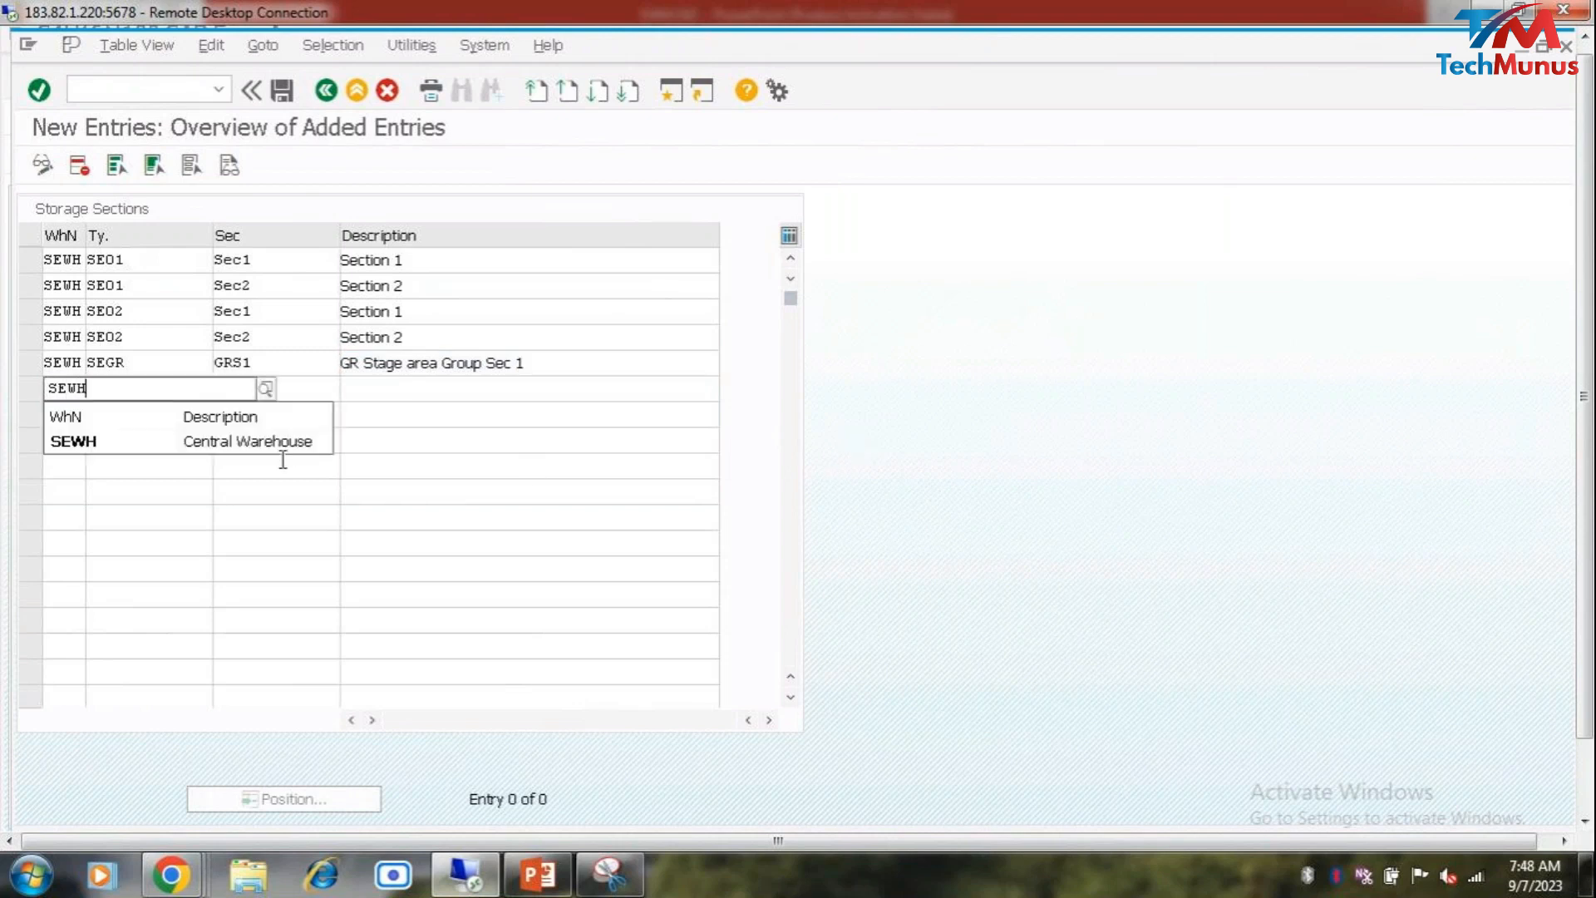
{"action": "left_click", "coordinate": [260, 442]}
{"action": "left_click", "coordinate": [196, 387]}
{"action": "type", "text": "SEGR"}
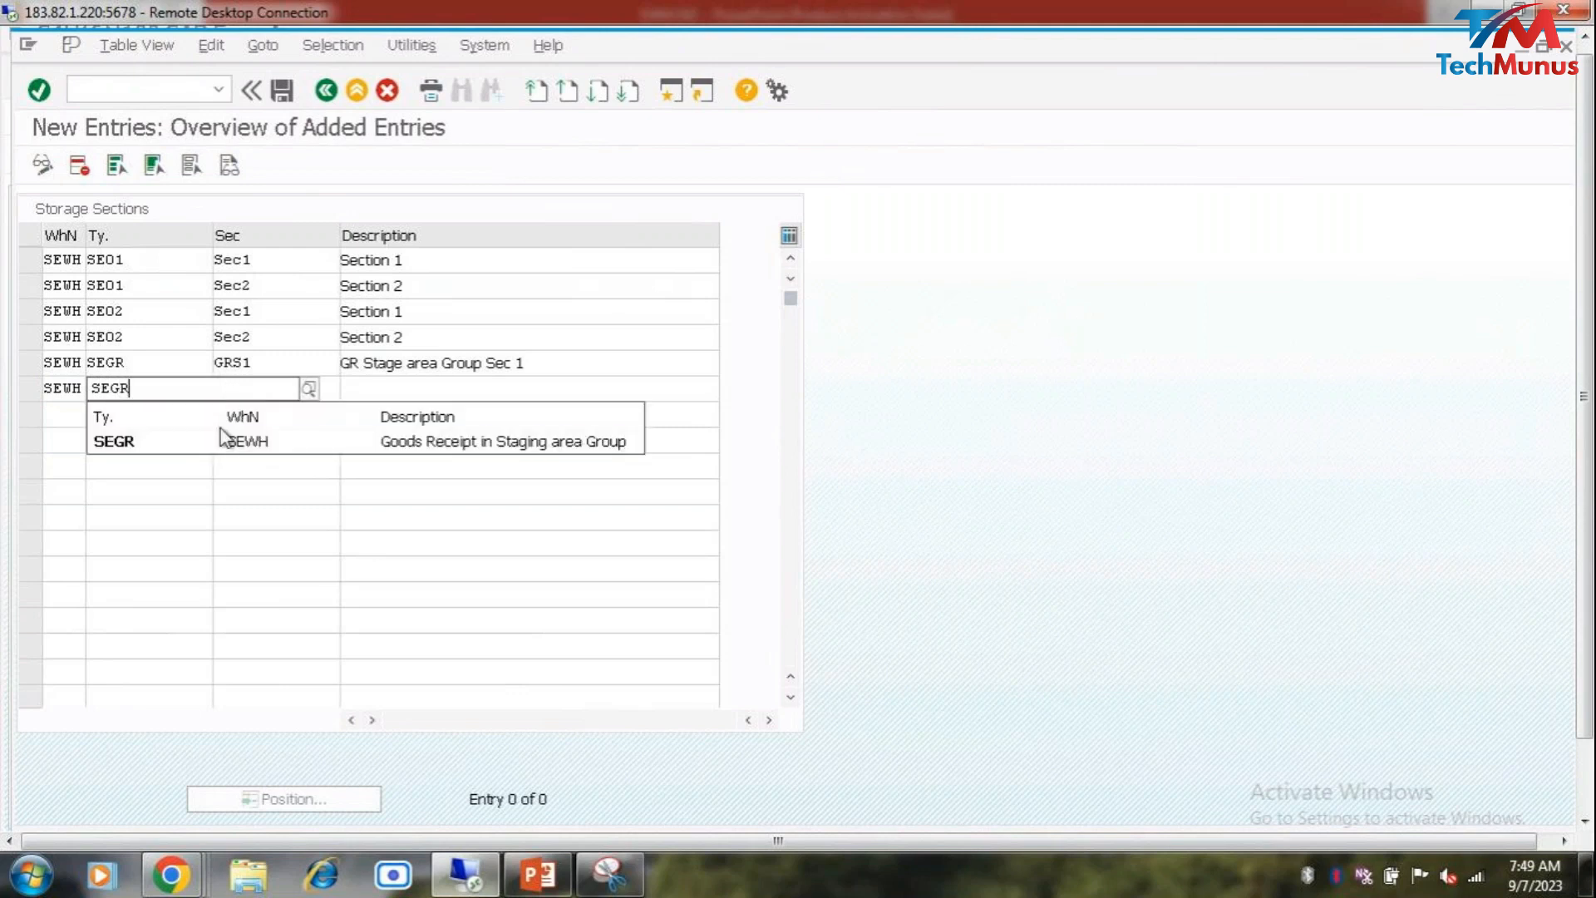
{"action": "left_click", "coordinate": [223, 441]}
{"action": "left_click", "coordinate": [267, 390]}
{"action": "left_click", "coordinate": [267, 367]}
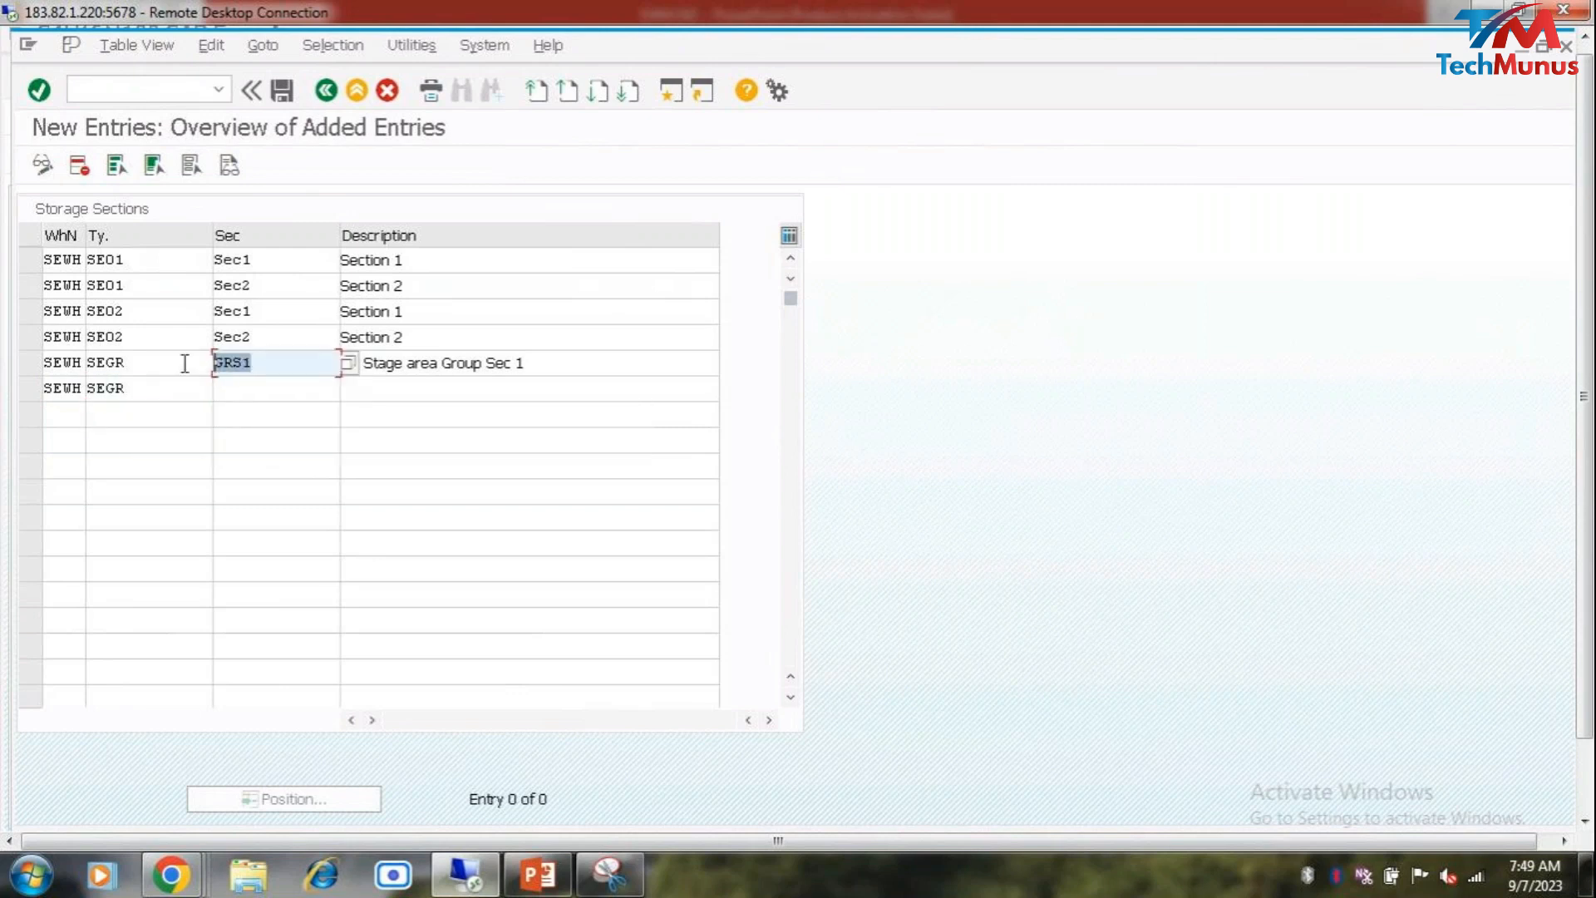
{"action": "left_click", "coordinate": [269, 390]}
{"action": "type", "text": "GRS2"}
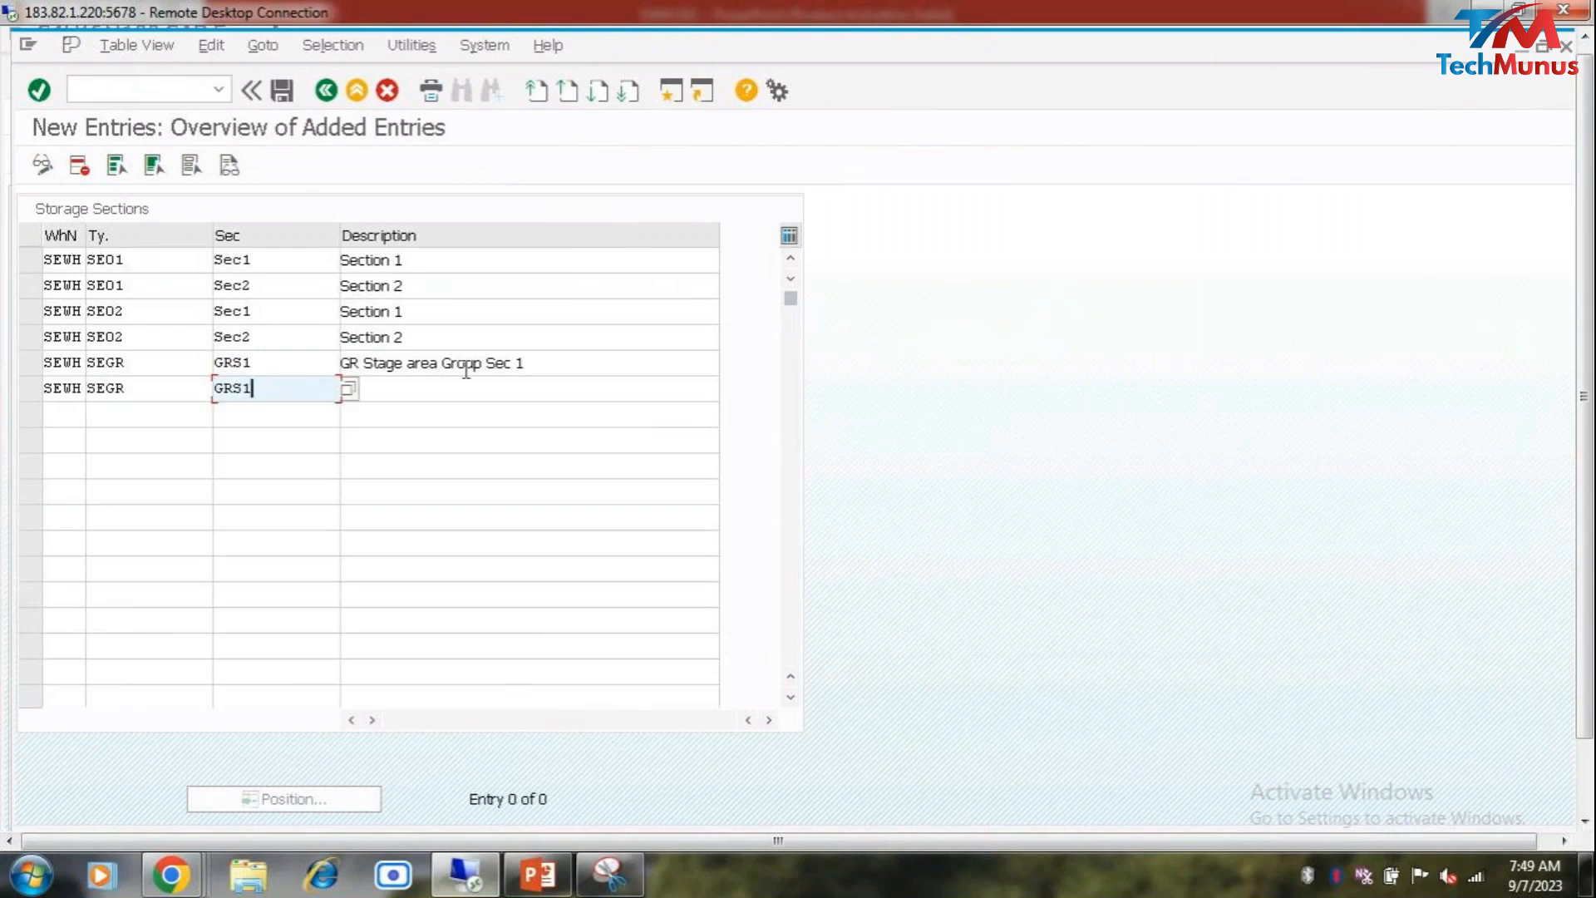
Step: Copy the GRS1 description to the GRS2 row and change it to "GR Stage area Group Sec 2"
{"action": "left_click", "coordinate": [572, 362]}
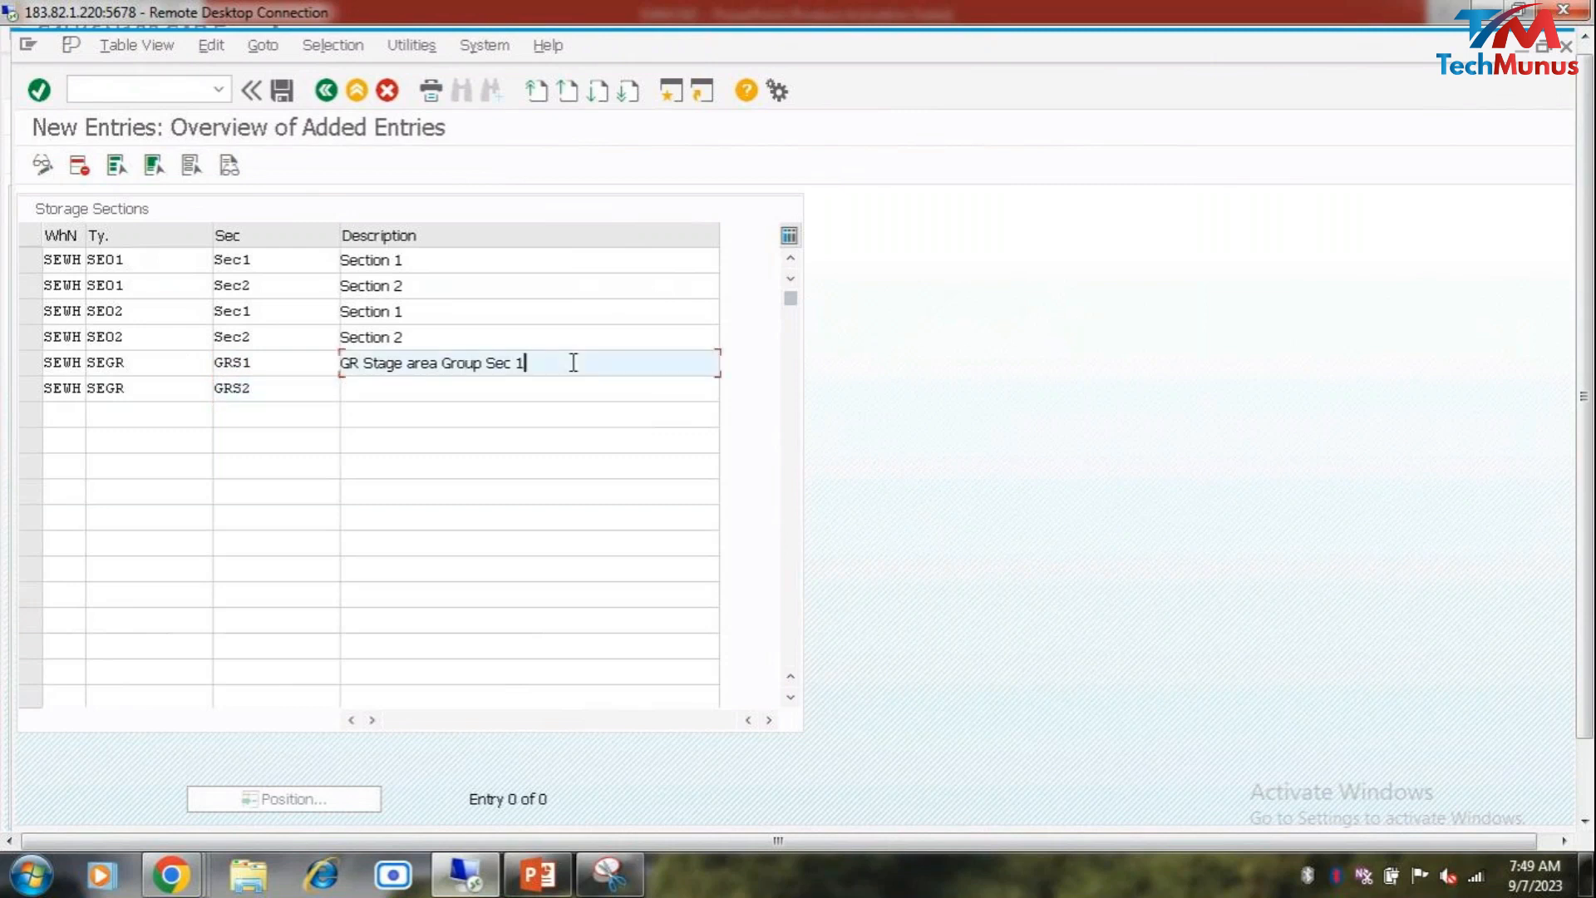
{"action": "left_click_drag", "start_coordinate": [574, 362], "coordinate": [314, 357]}
{"action": "key", "text": "ctrl+c"}
{"action": "left_click", "coordinate": [448, 395]}
{"action": "key", "text": "ctrl+v"}
{"action": "key", "text": "BackSpace"}
{"action": "type", "text": "2"}
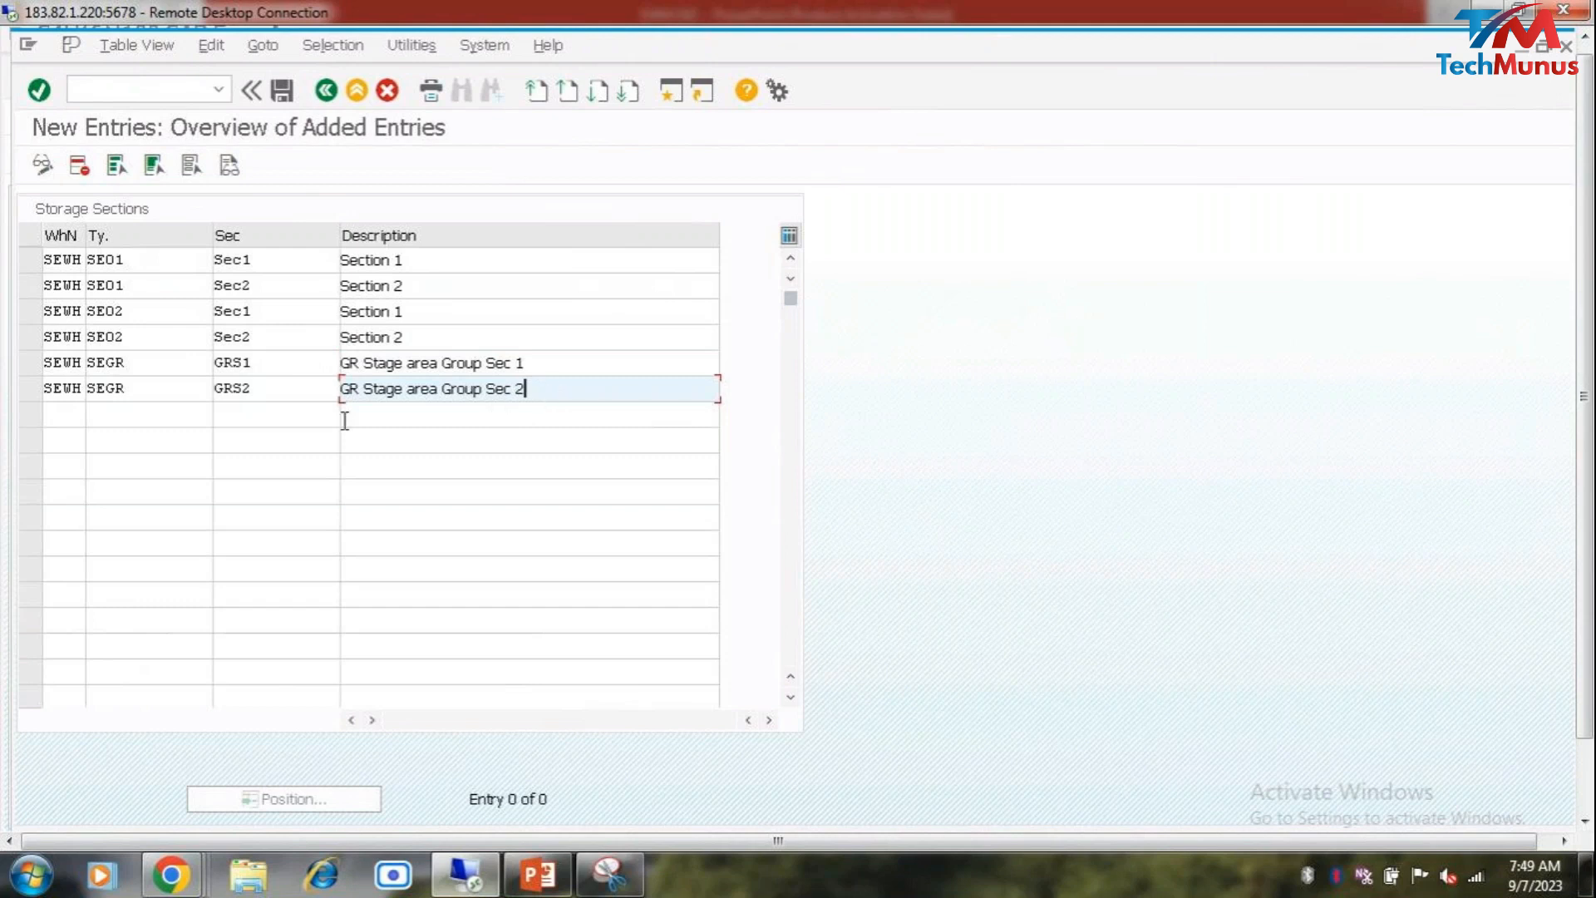
{"action": "left_click", "coordinate": [274, 393]}
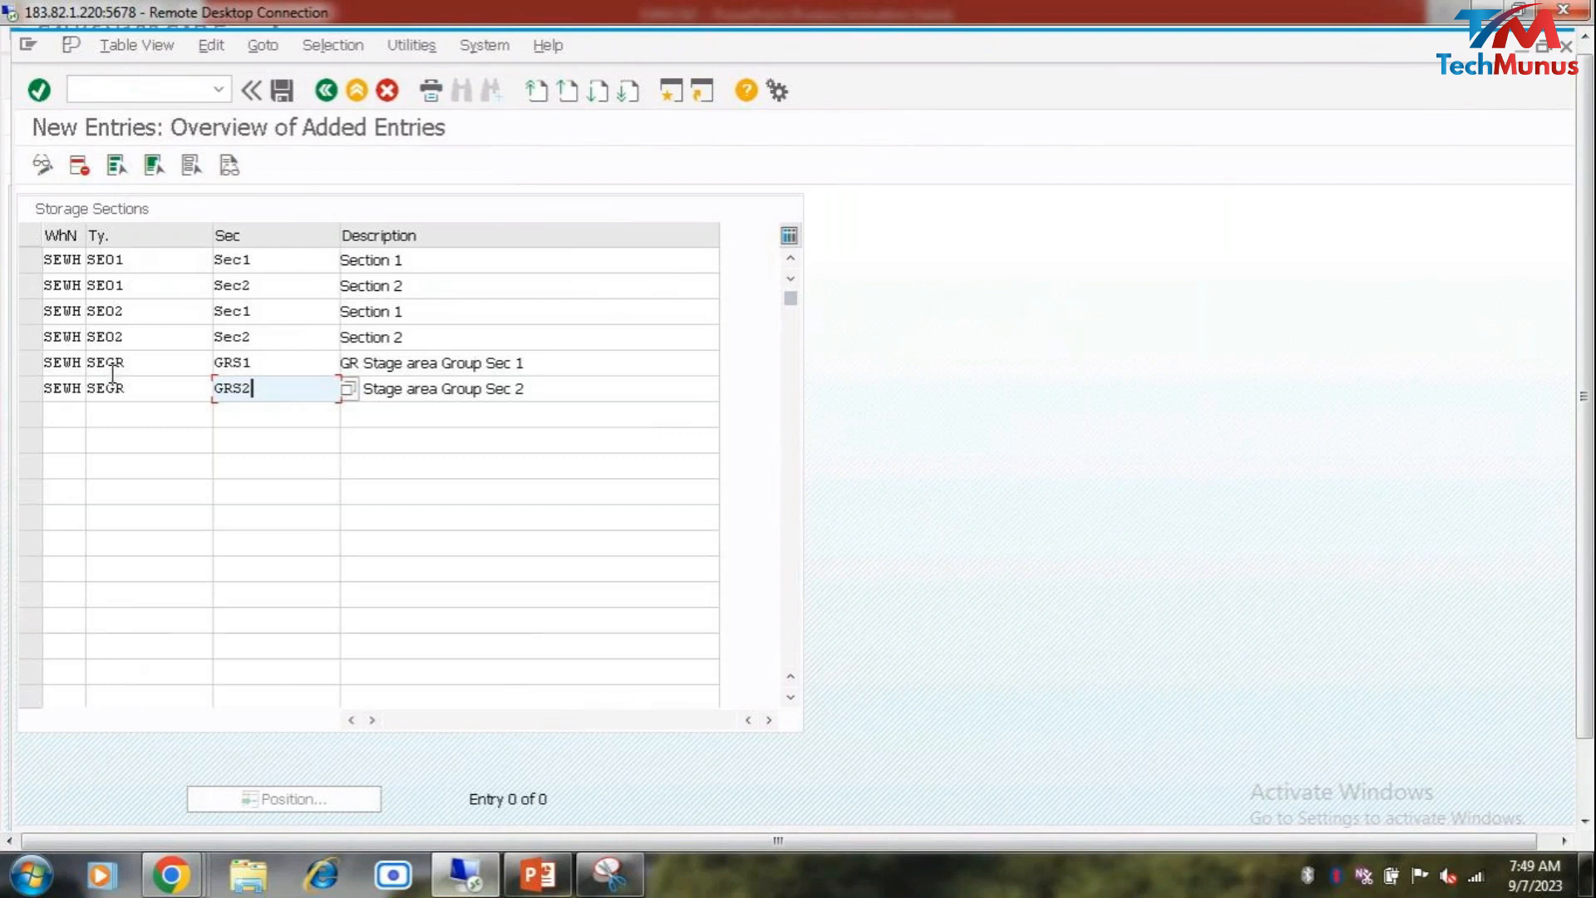
{"action": "left_click", "coordinate": [292, 260]}
{"action": "left_click", "coordinate": [283, 292]}
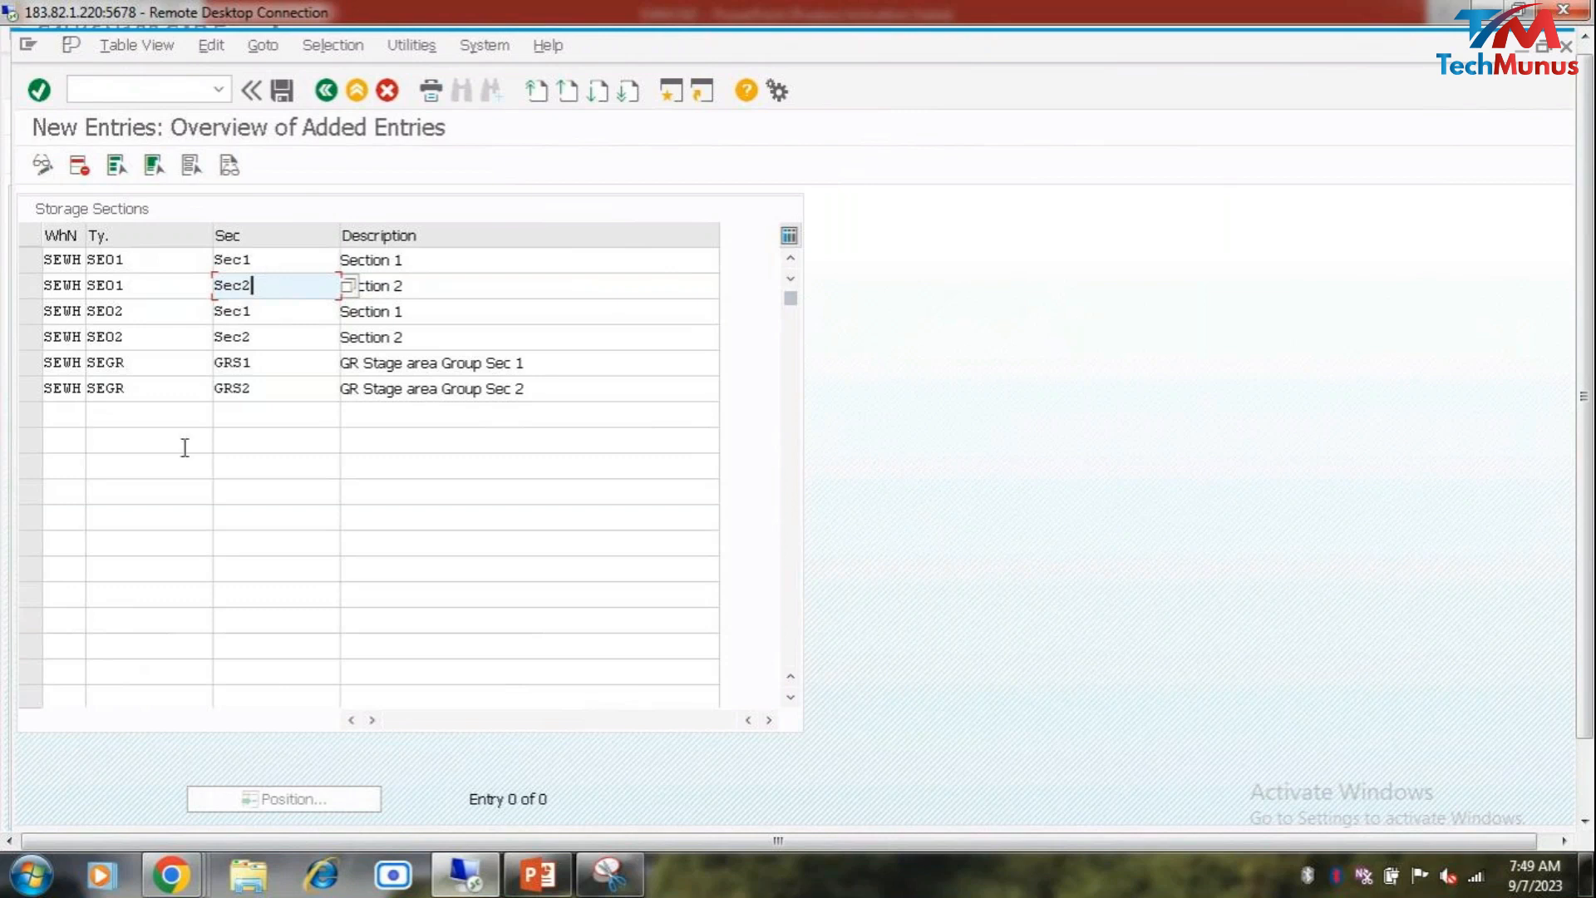
Step: Add a seventh row for warehouse SEWH, storage type SEGI, with section GIS1 and description "GI Stage area Group Sec 1"
{"action": "left_click", "coordinate": [52, 415]}
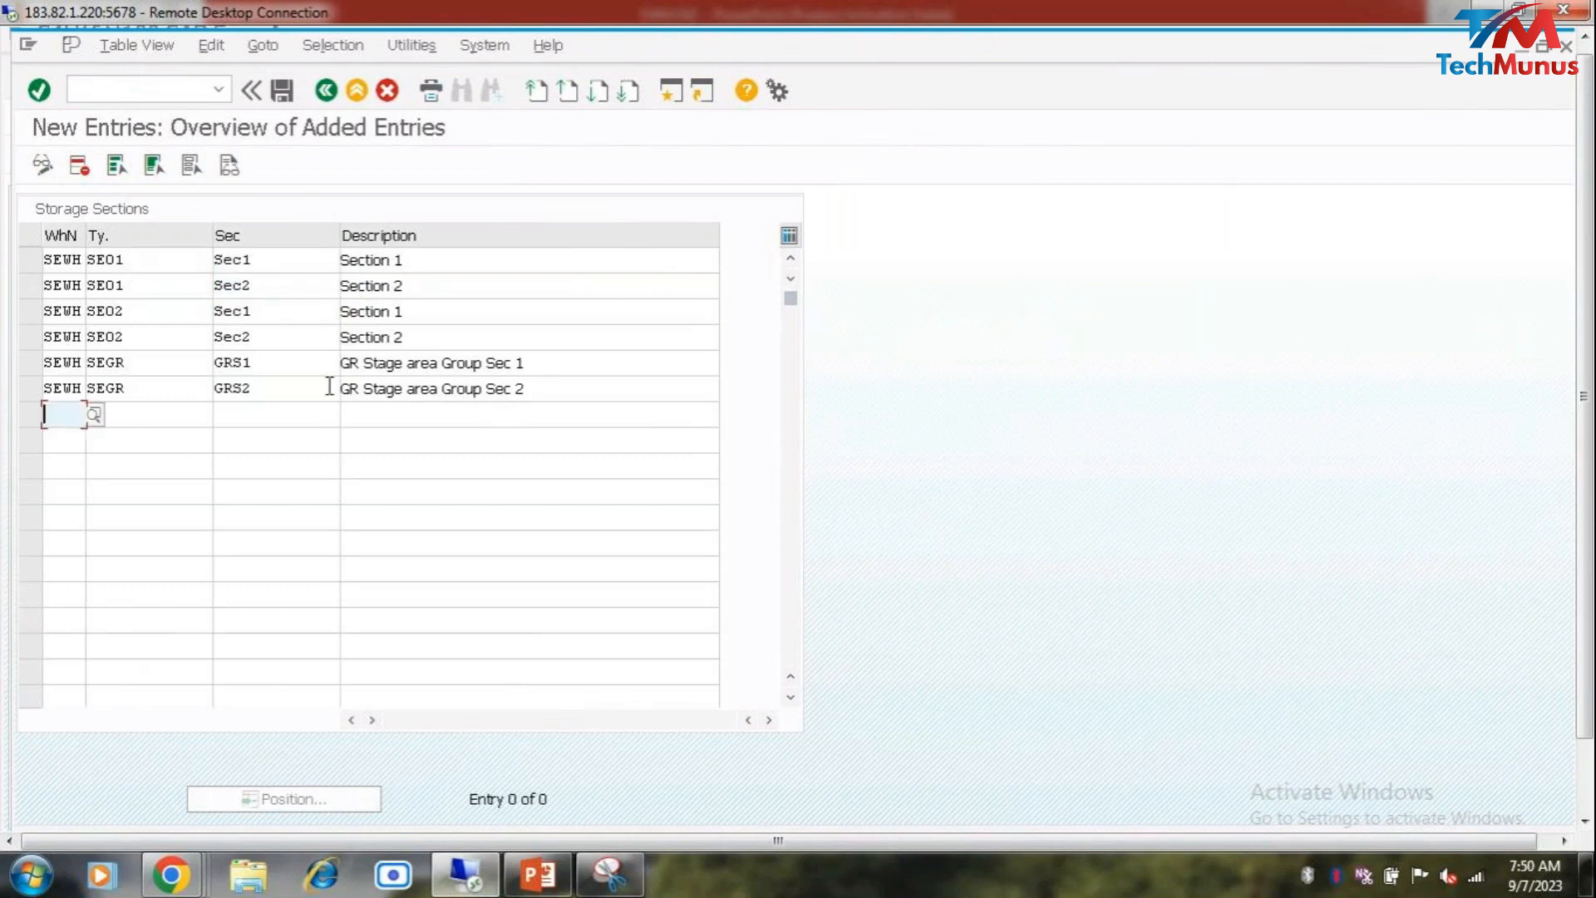
{"action": "type", "text": "SEWH"}
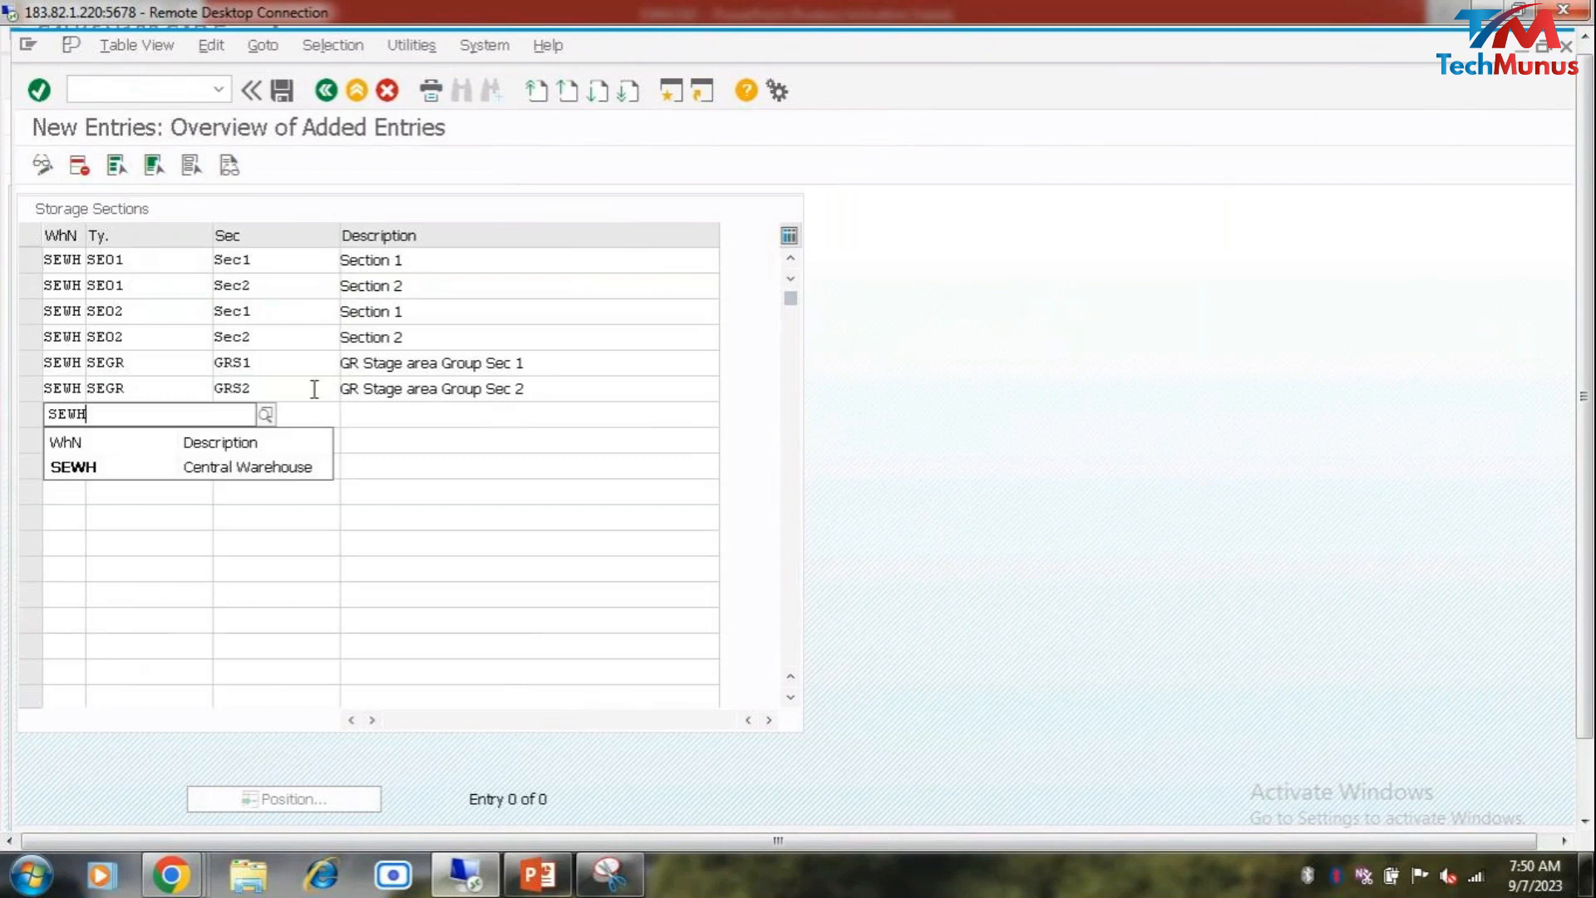
{"action": "left_click", "coordinate": [141, 469]}
{"action": "left_click", "coordinate": [171, 414]}
{"action": "type", "text": "SE"}
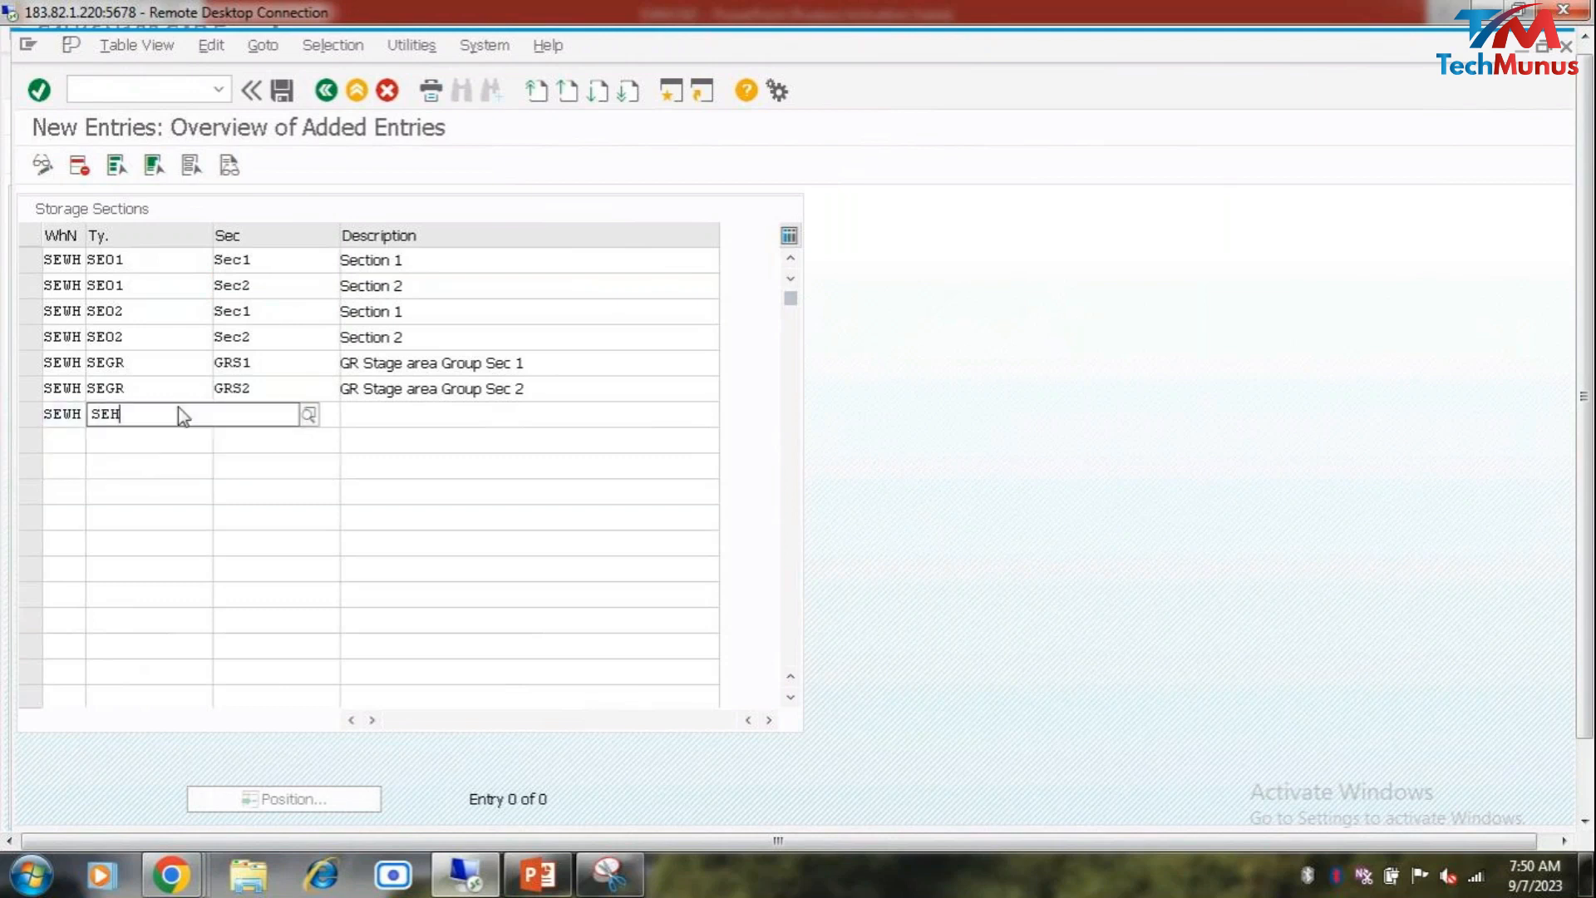
{"action": "type", "text": "GI"}
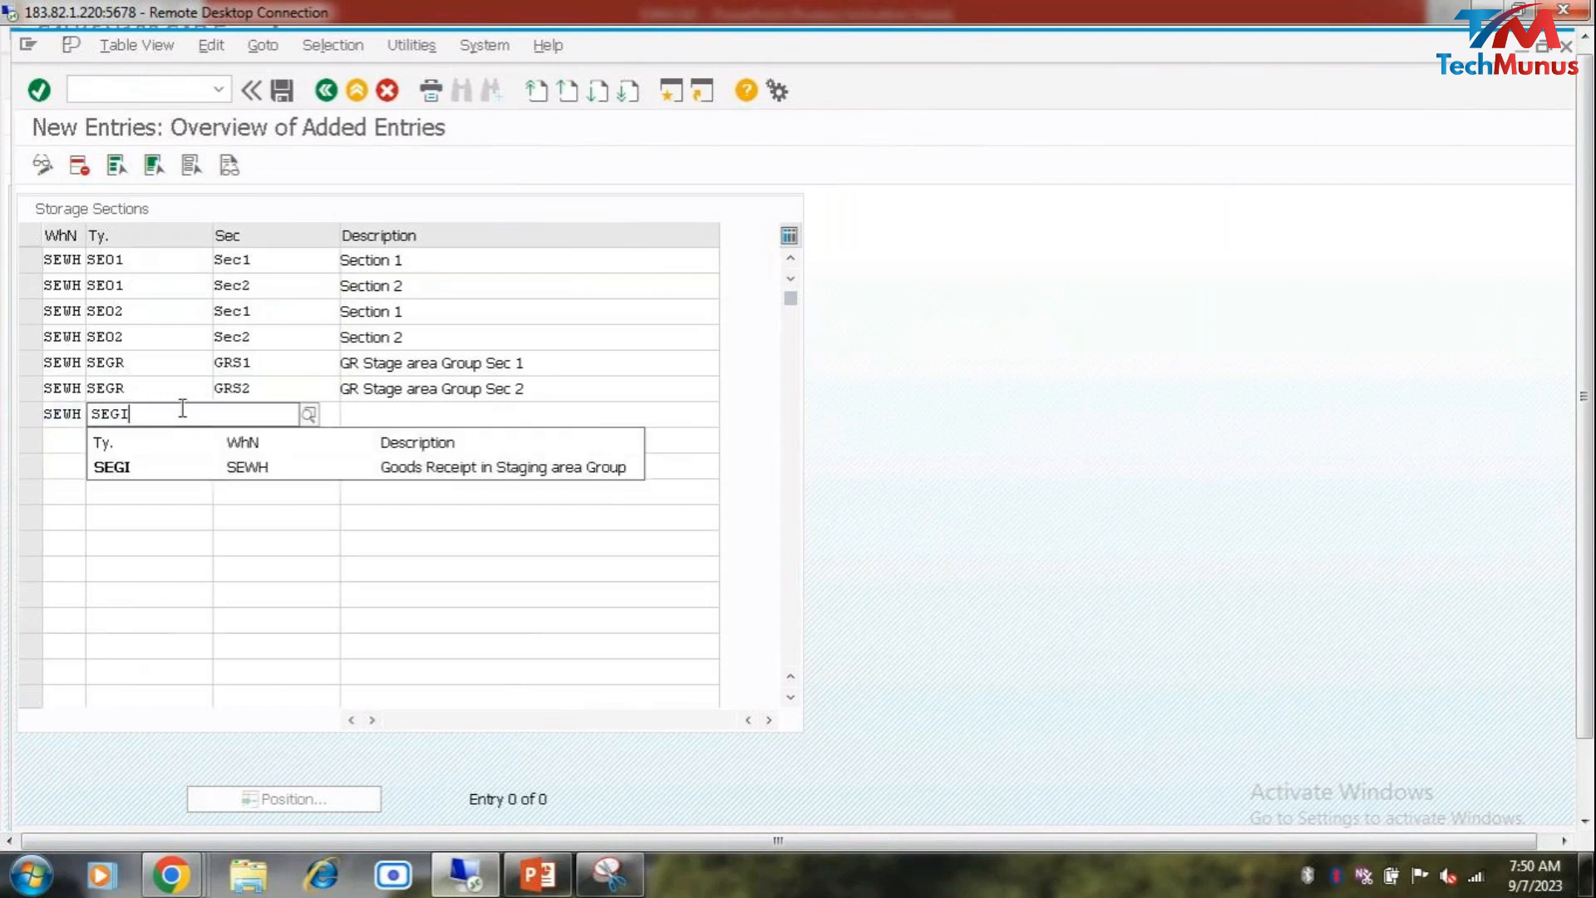
{"action": "left_click", "coordinate": [185, 471]}
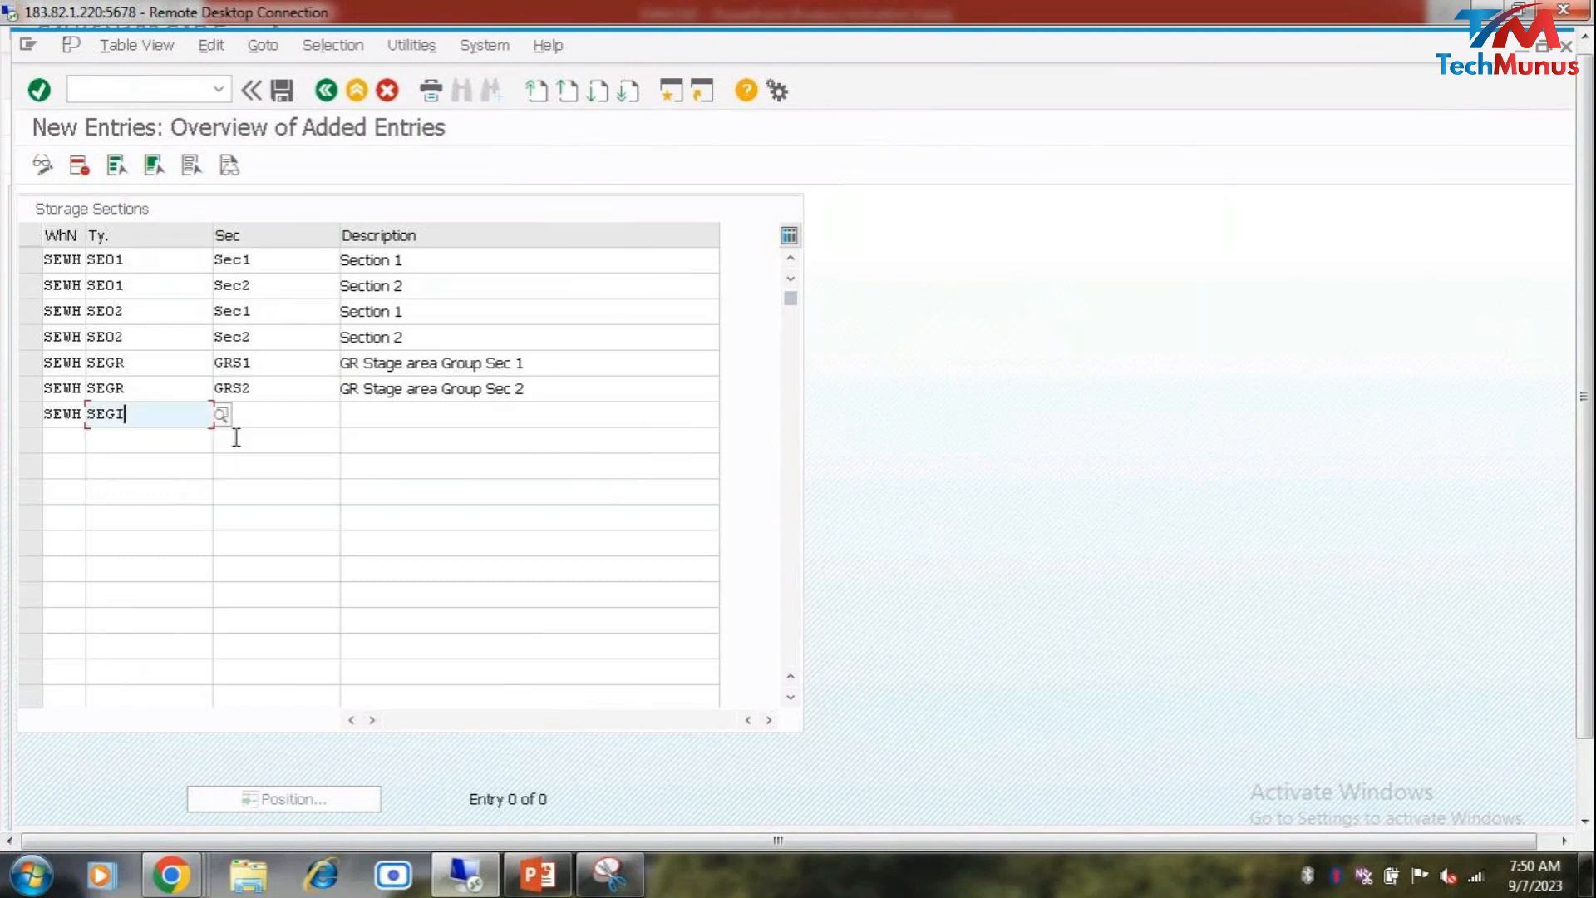
{"action": "left_click", "coordinate": [262, 413]}
{"action": "type", "text": "GIS1"}
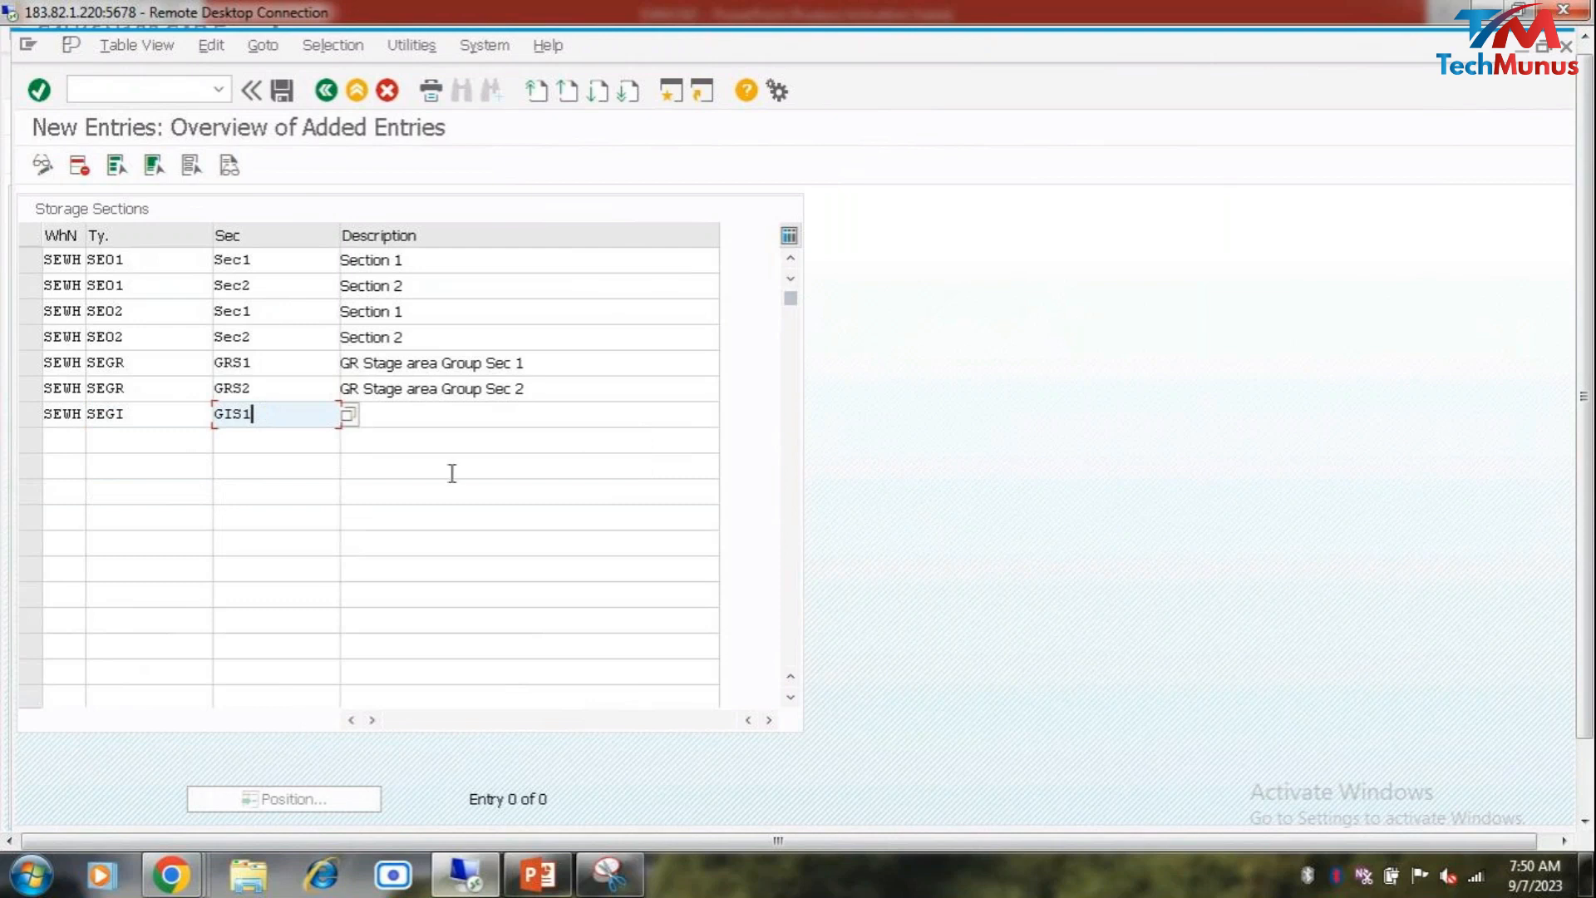
{"action": "left_click", "coordinate": [443, 416]}
{"action": "type", "text": "GI"}
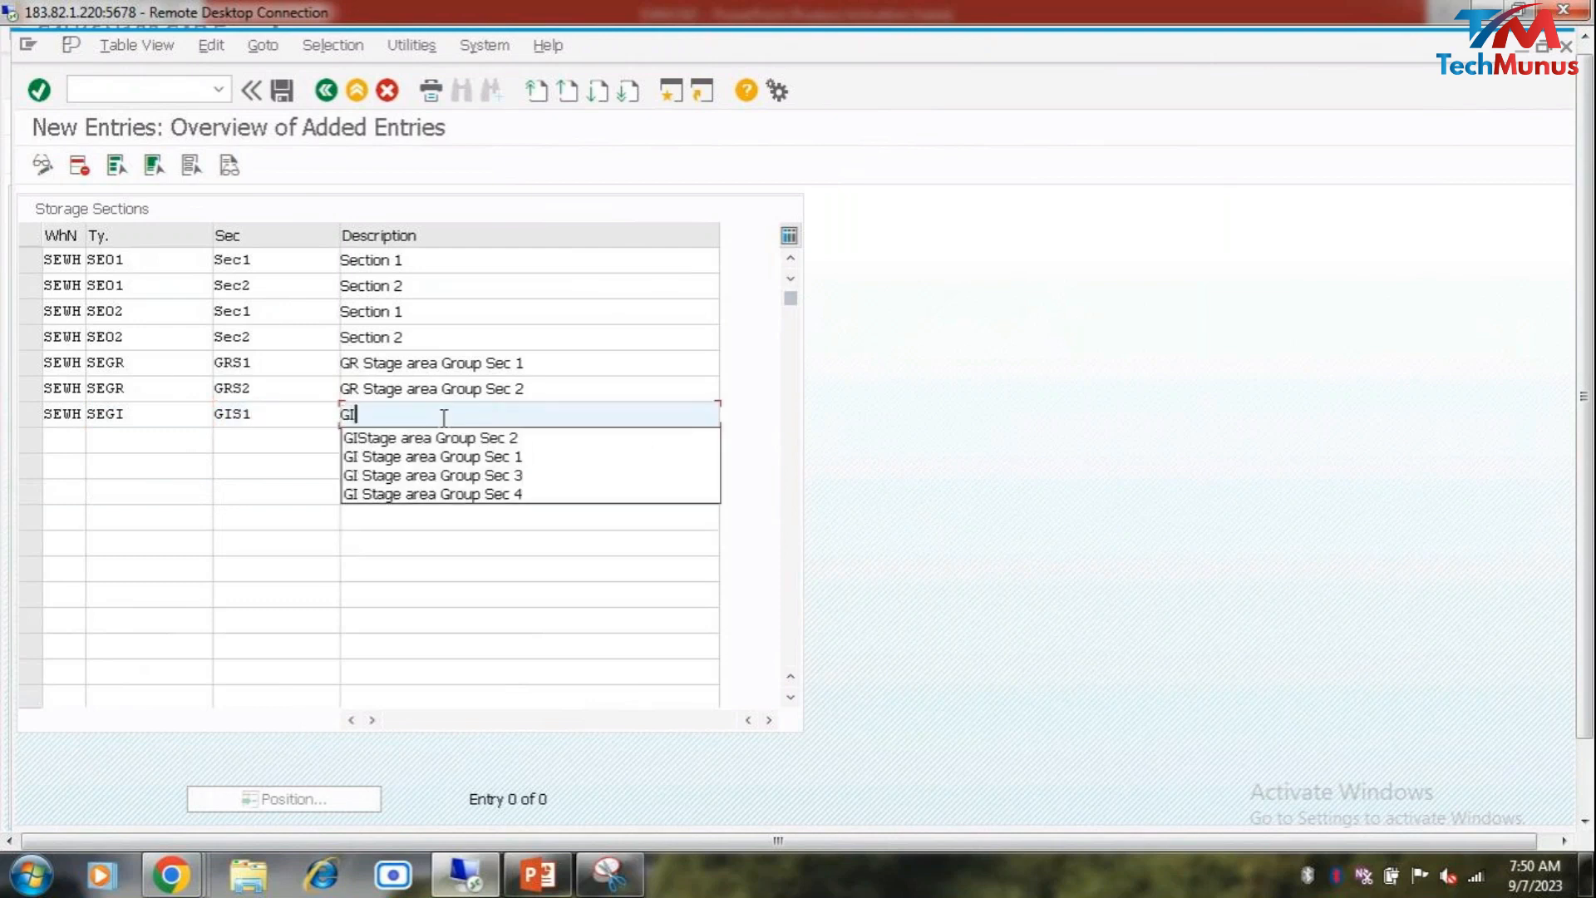
{"action": "left_click", "coordinate": [461, 456]}
Step: Add an eighth row for warehouse SEWH, storage type SEGI, with section GIS2
{"action": "left_click", "coordinate": [48, 438]}
{"action": "type", "text": "SEWH"}
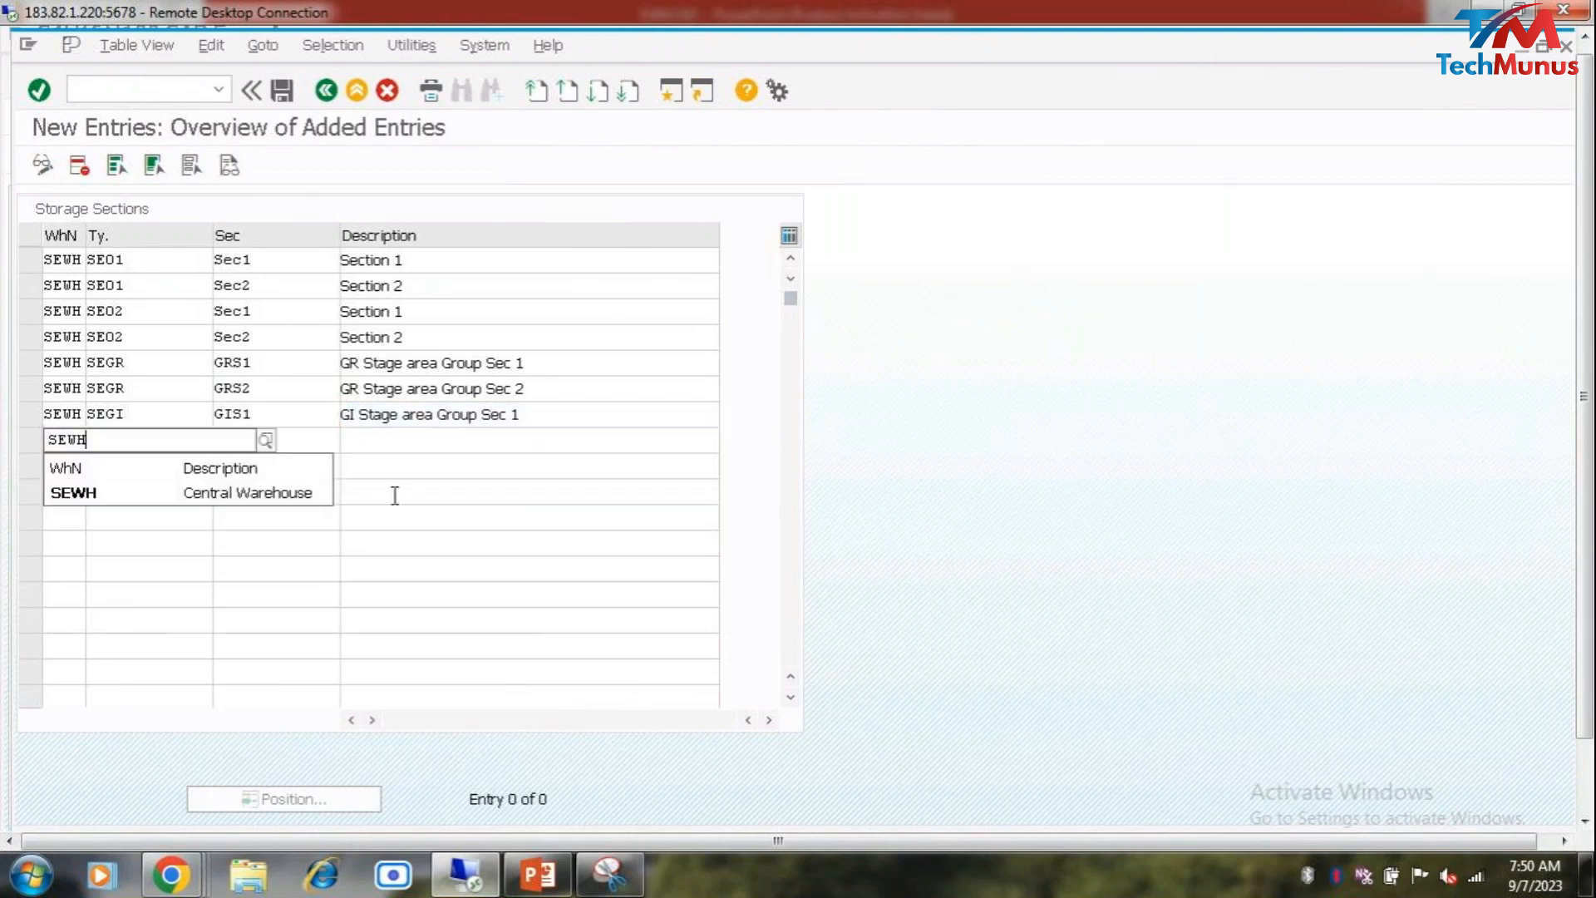
{"action": "left_click", "coordinate": [202, 493]}
{"action": "key", "text": "Tab"}
{"action": "type", "text": "SEGI"}
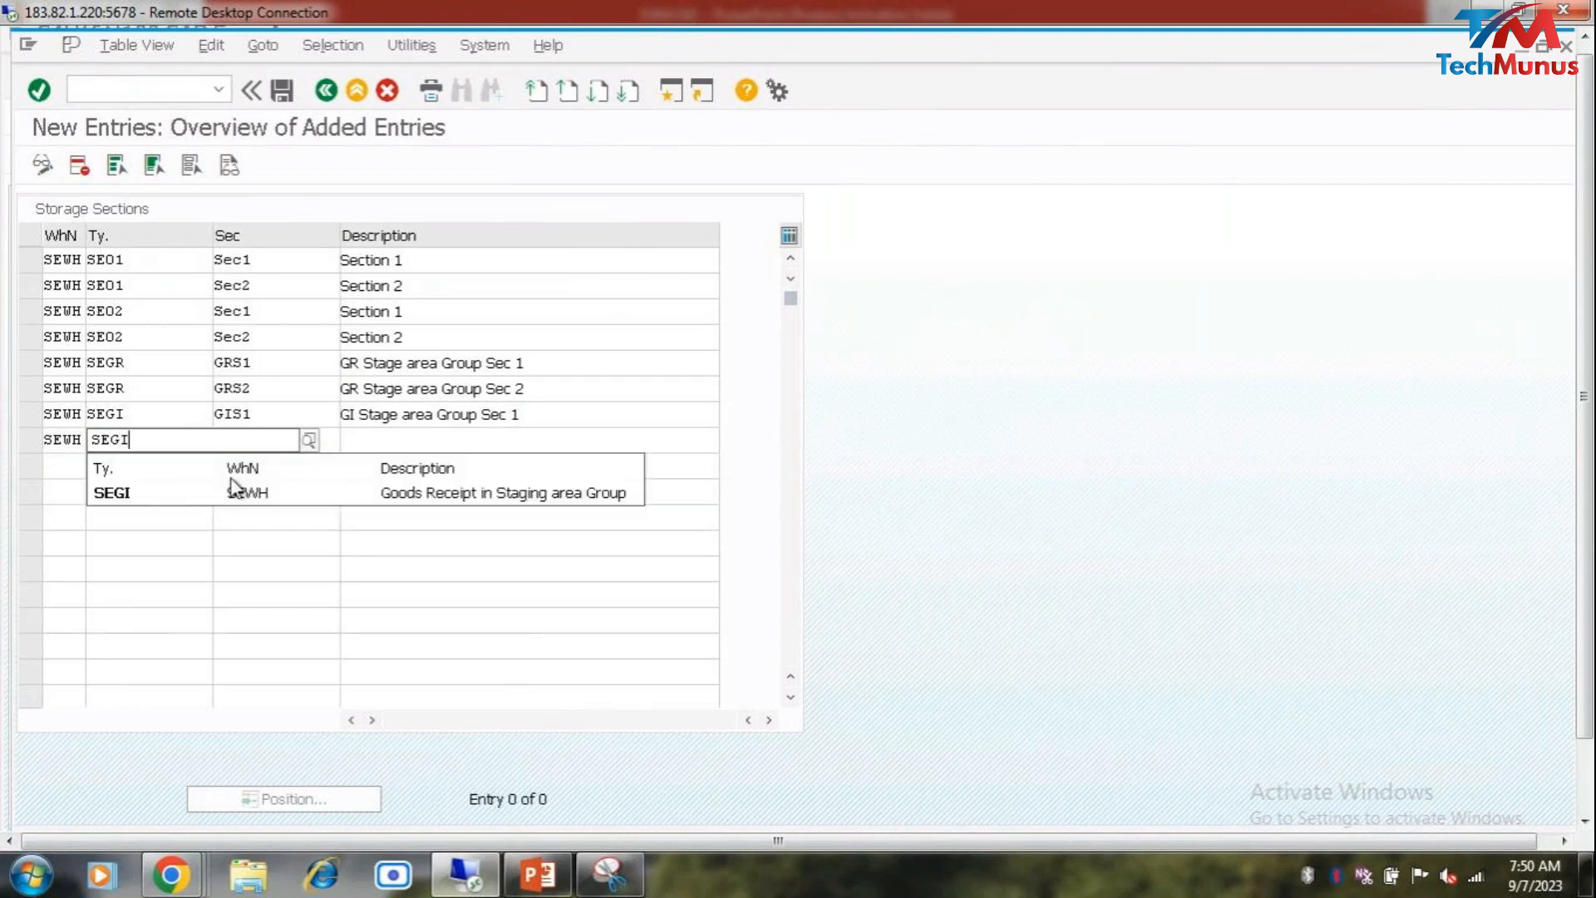
{"action": "left_click", "coordinate": [232, 492]}
{"action": "left_click", "coordinate": [260, 447]}
{"action": "type", "text": "GIS2"}
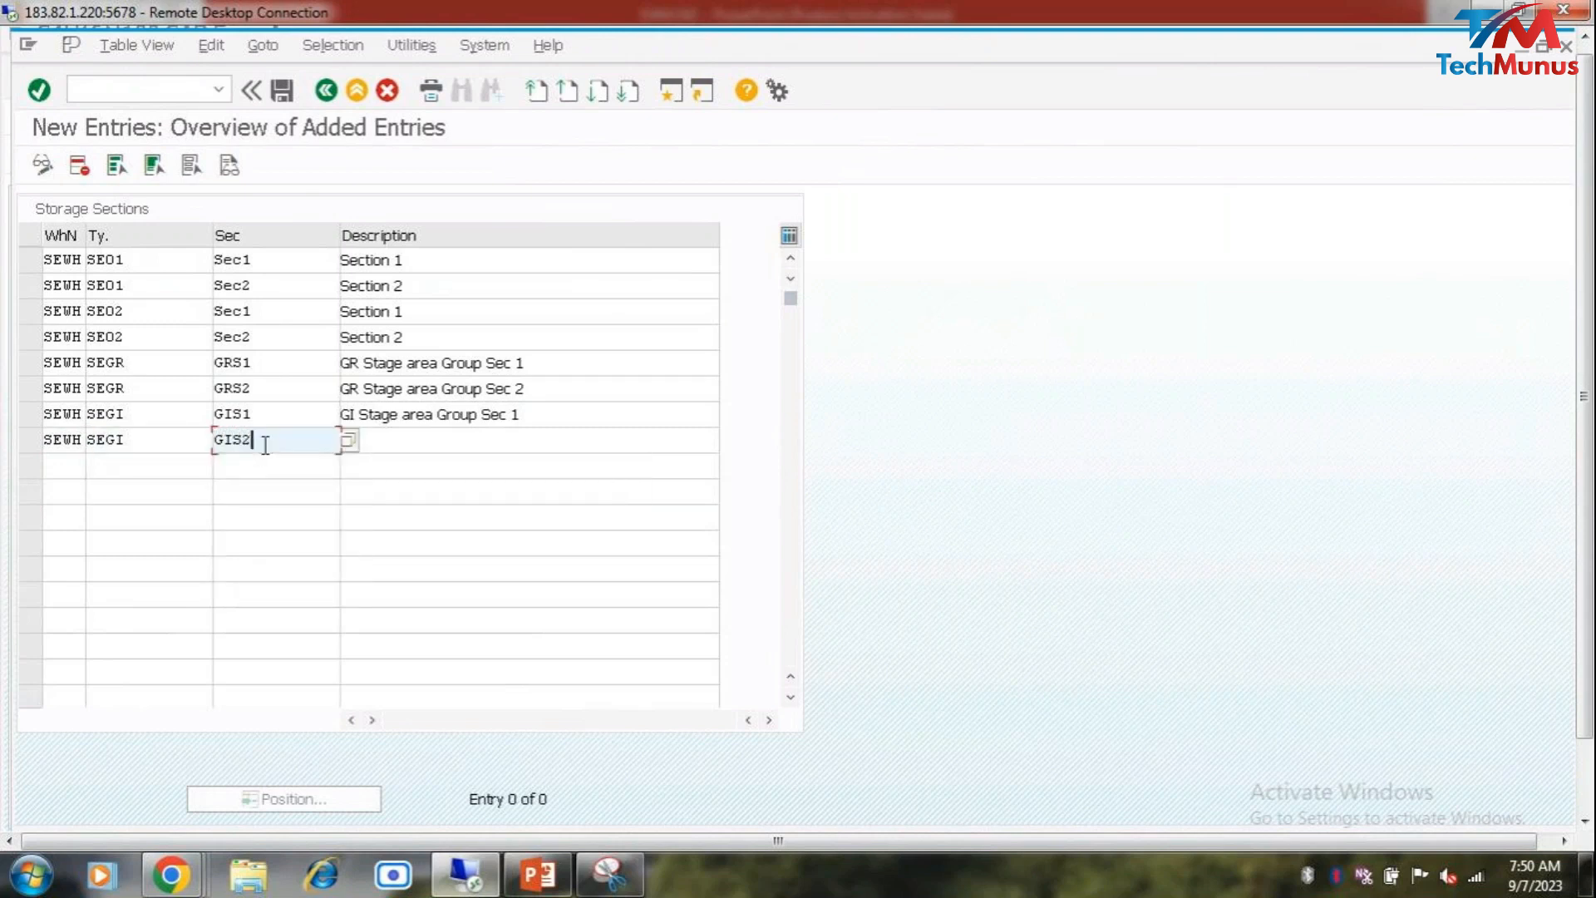
Step: Describe section GIS2 as "GI Stage area Group Sec 2", reusing the suggested Sec 1 description
{"action": "left_click", "coordinate": [471, 436]}
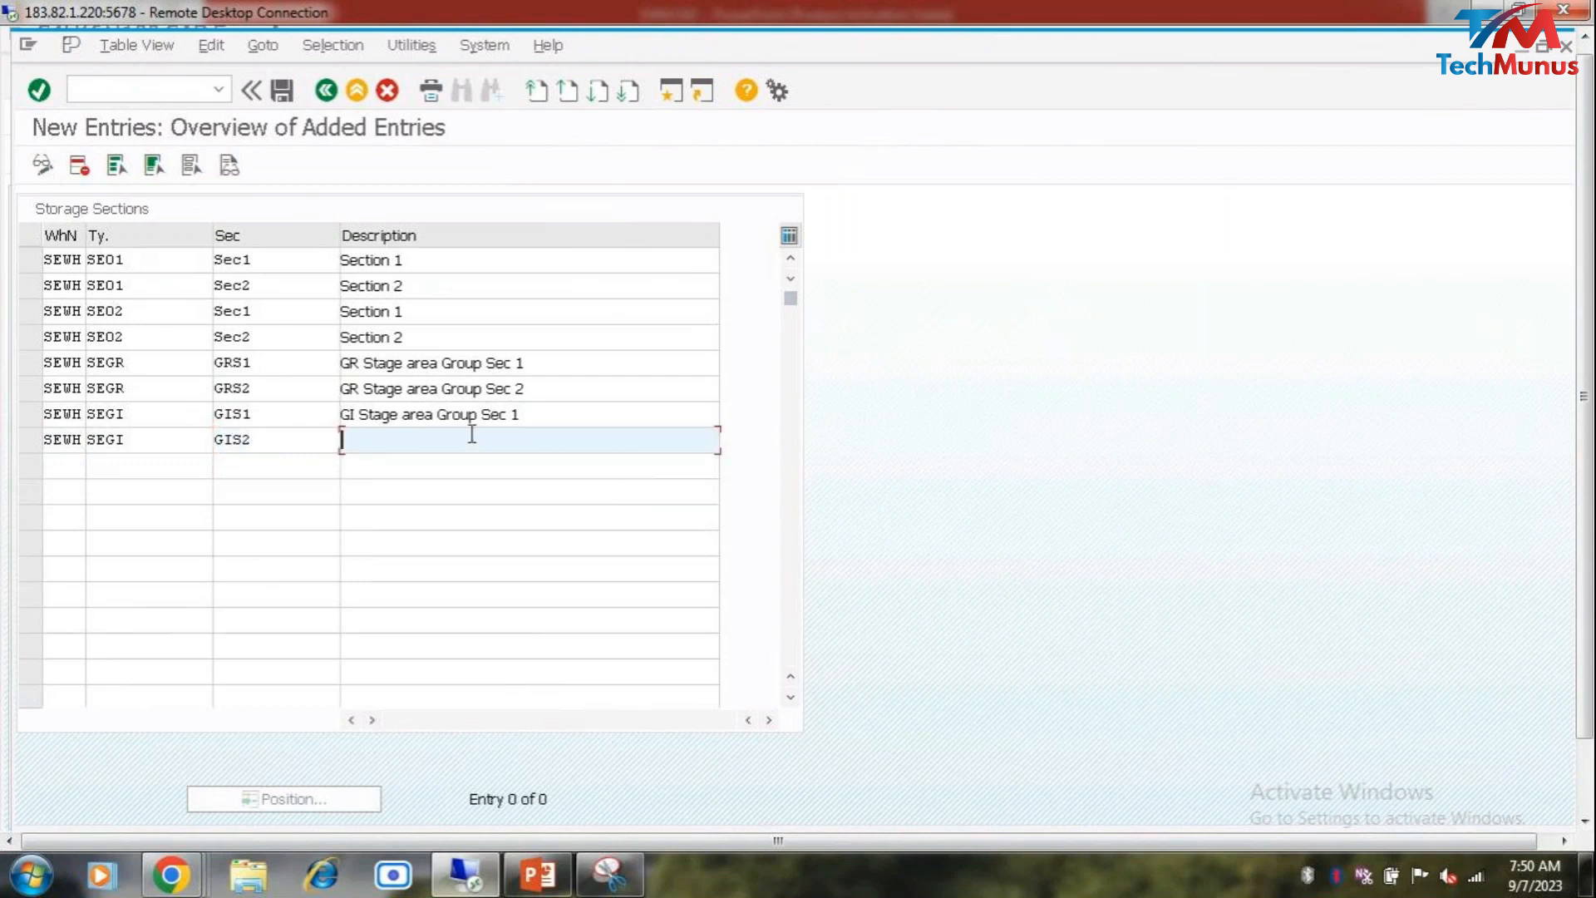
{"action": "type", "text": "g"}
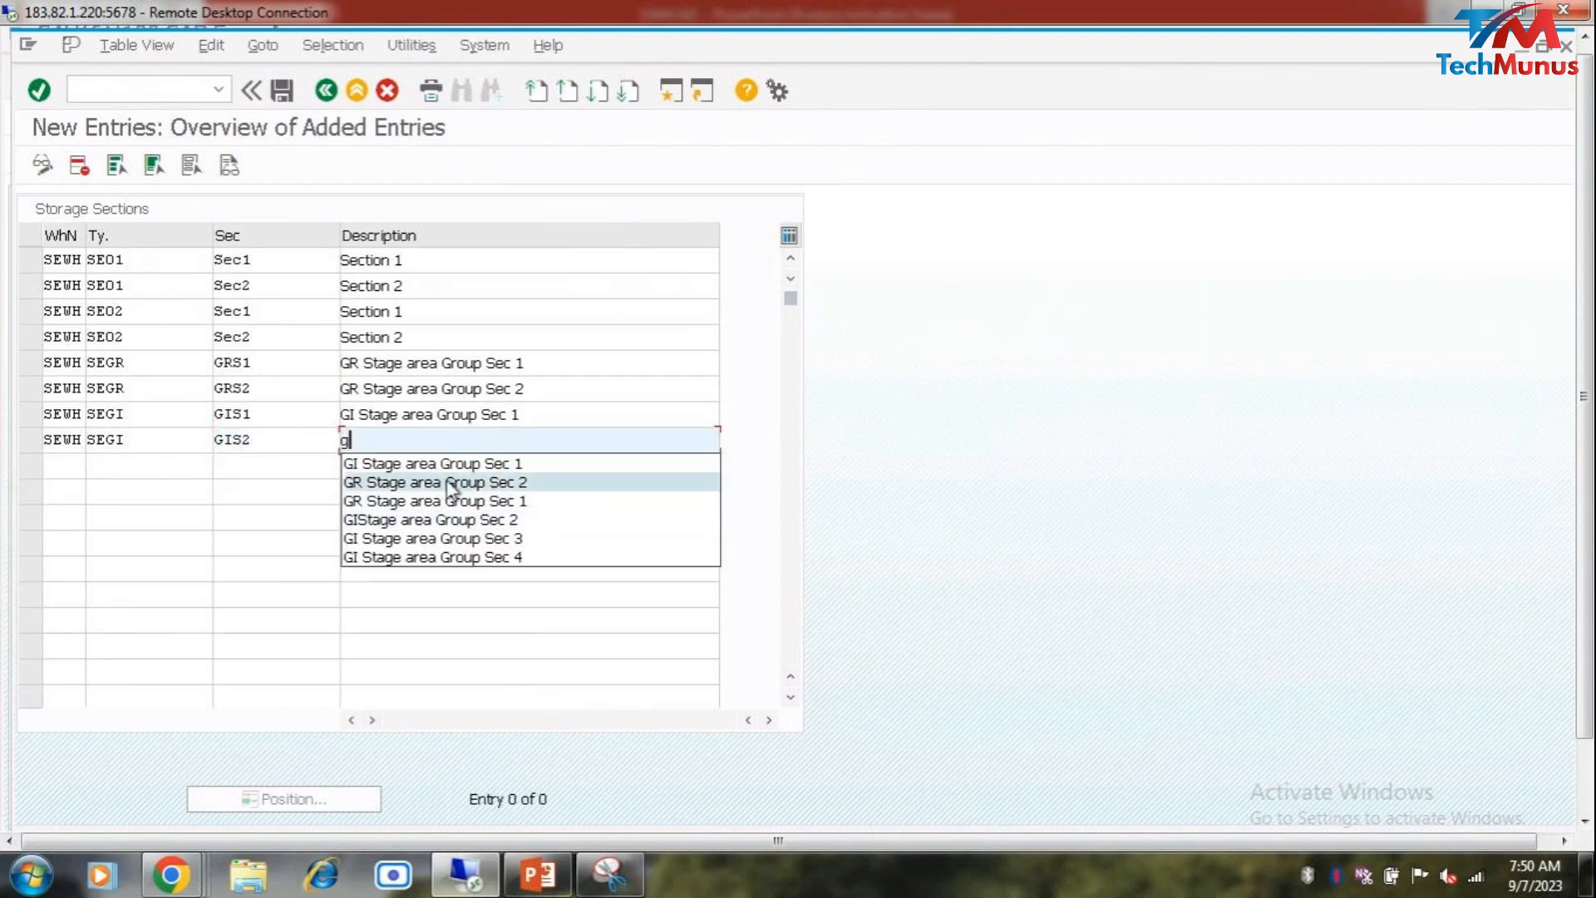
{"action": "left_click", "coordinate": [509, 463]}
{"action": "key", "text": "BackSpace"}
{"action": "type", "text": "2"}
Step: Save the new storage sections and accept the proposed customizing request
{"action": "key", "text": "Return"}
{"action": "key", "text": "ctrl+s"}
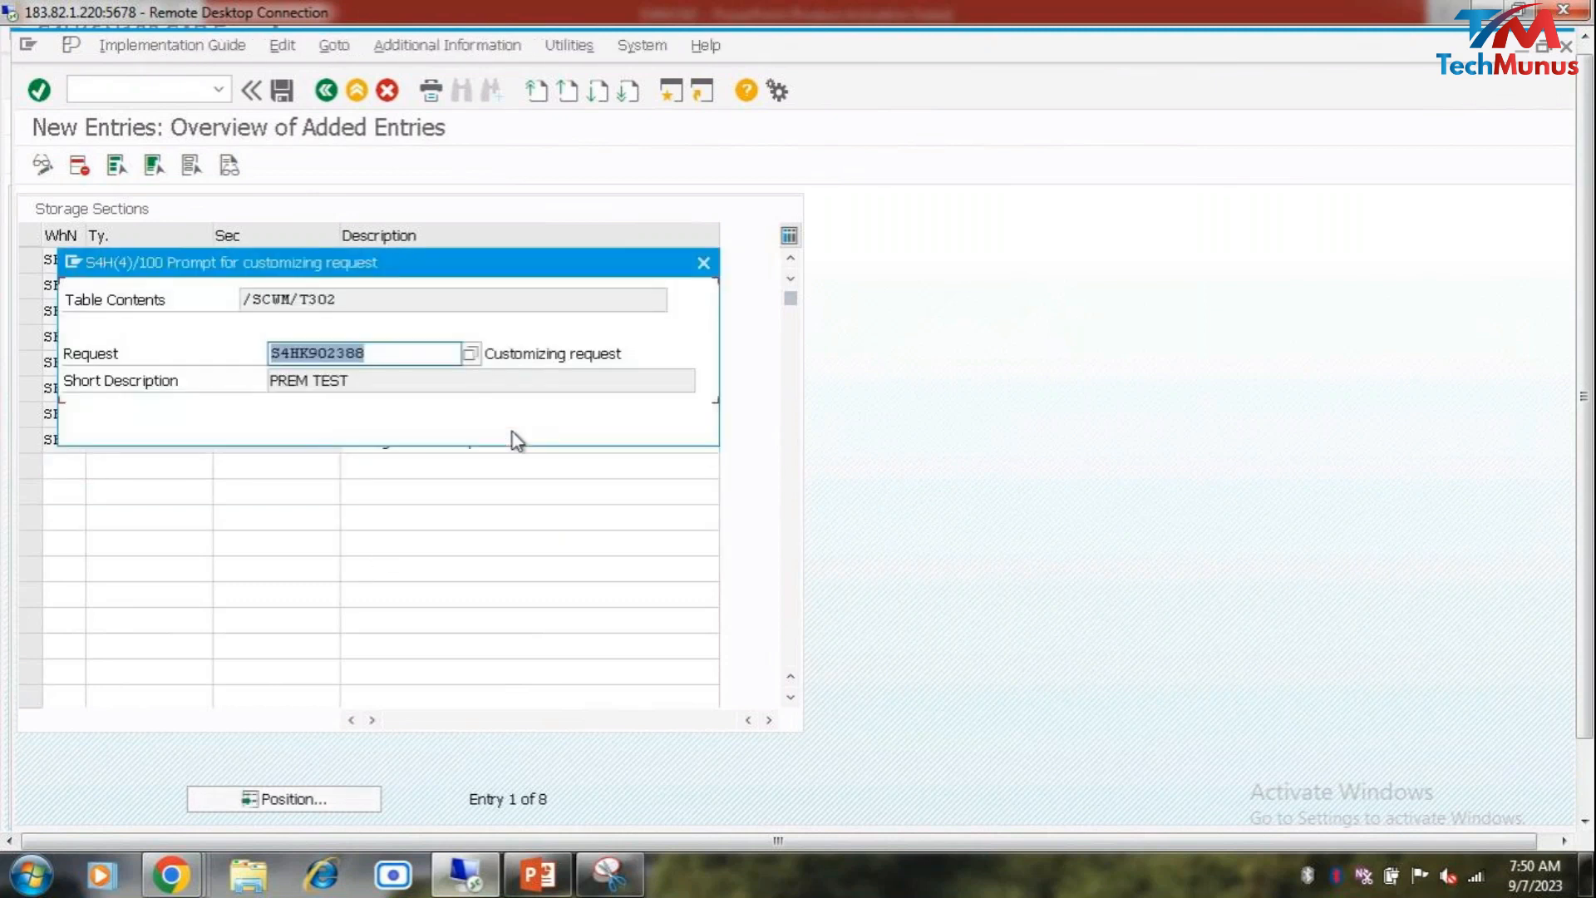
{"action": "key", "text": "Return"}
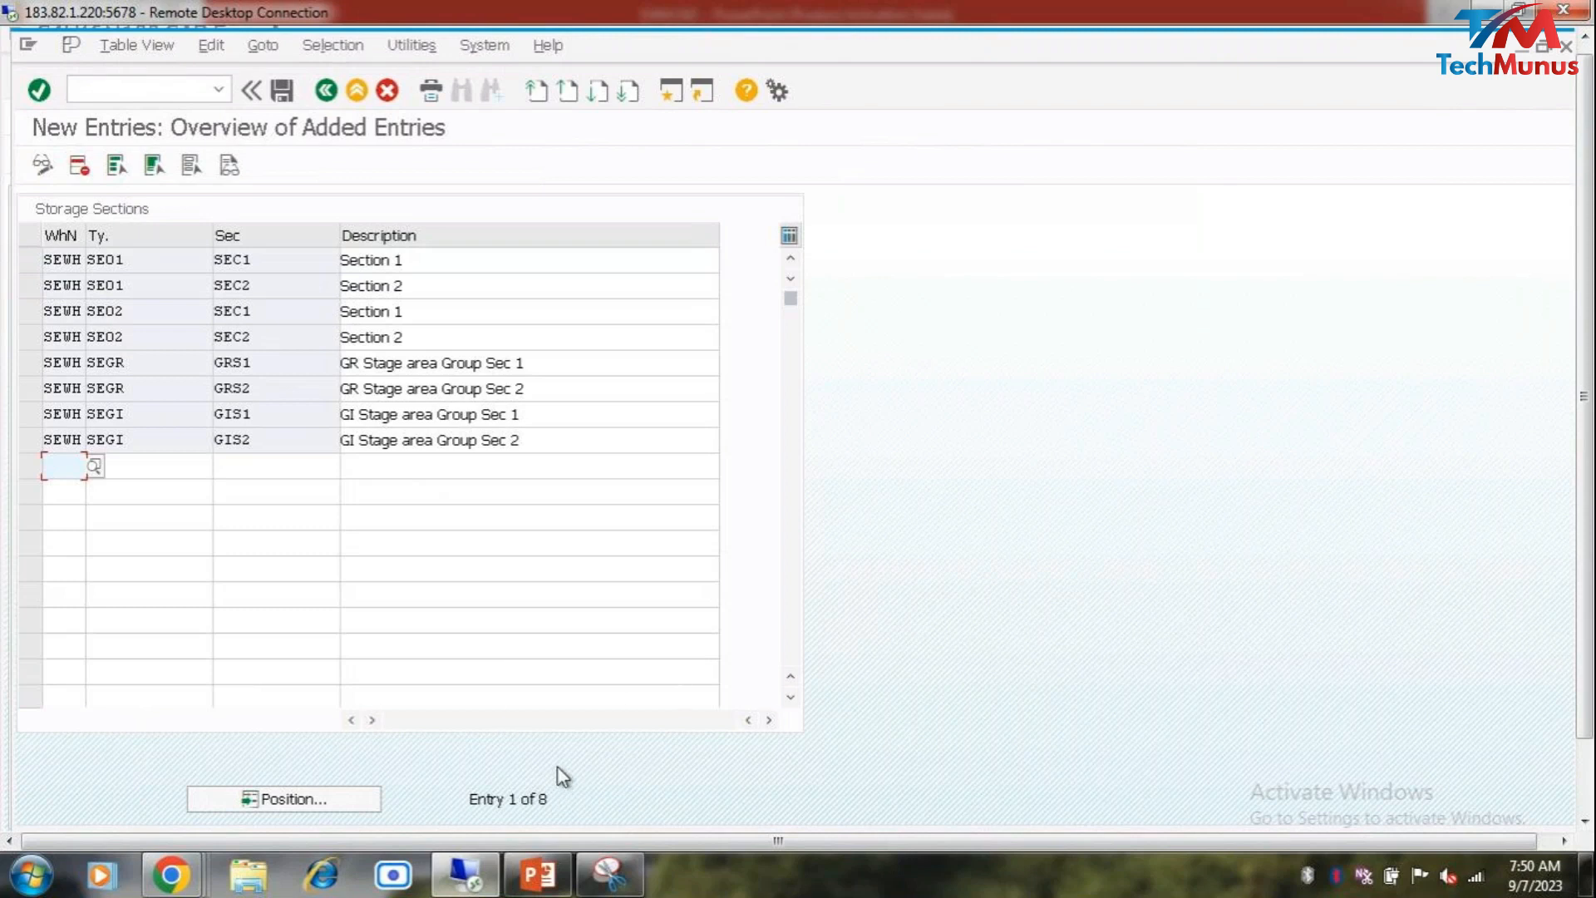
Step: Switch to the EWM M2 presentation in PowerPoint and show the EWM Org Structure slide
{"action": "left_click", "coordinate": [538, 875]}
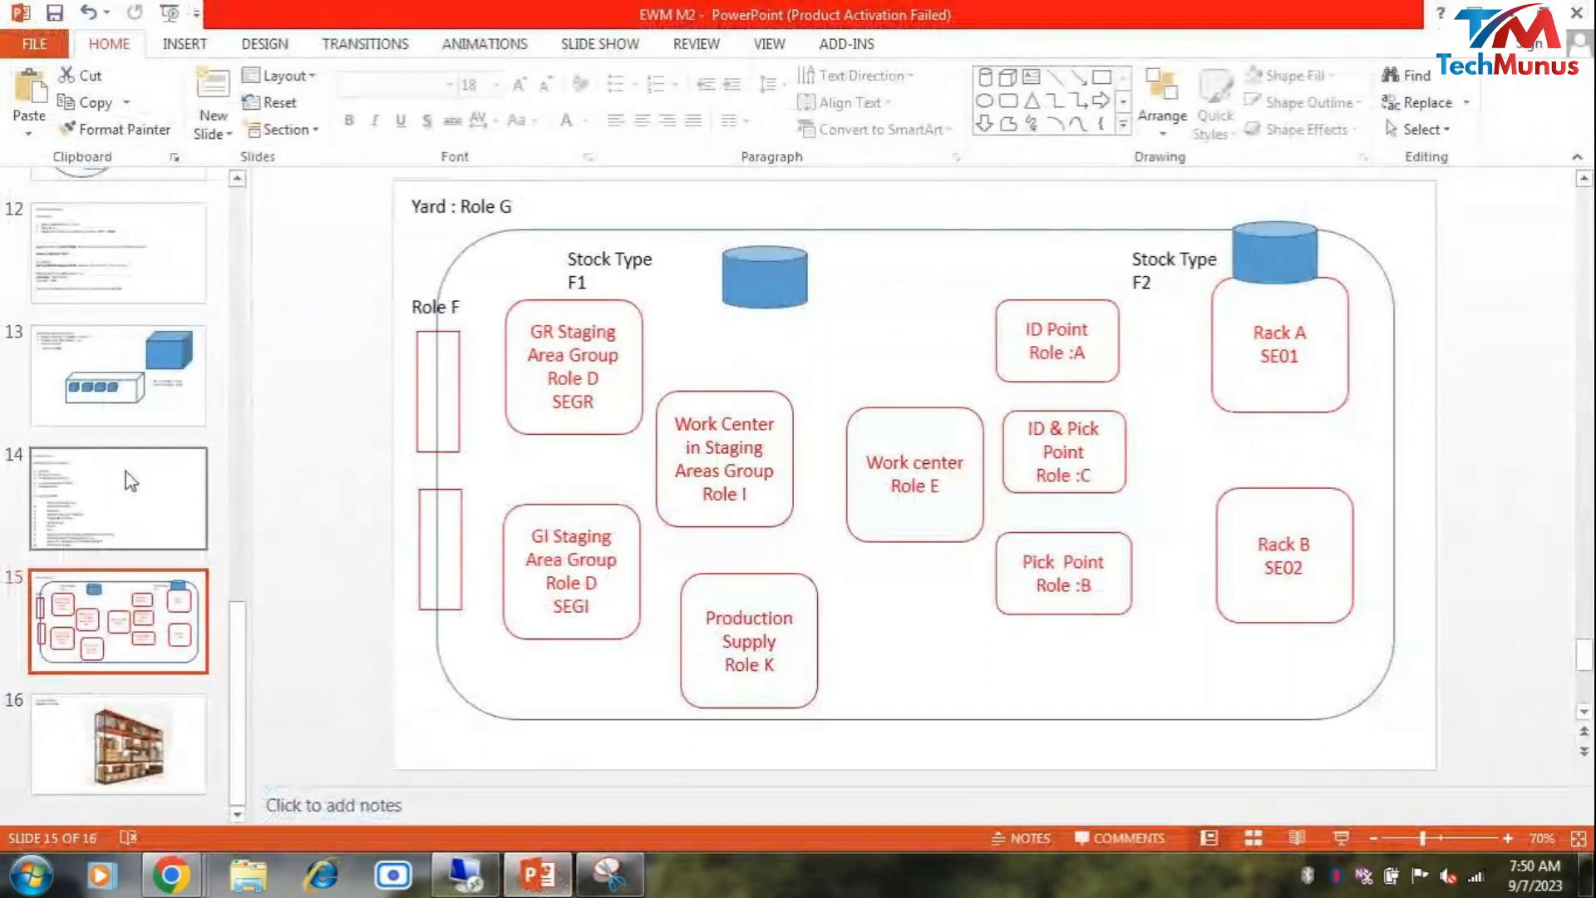
{"action": "scroll", "coordinate": [126, 470], "scroll_direction": "up", "scroll_amount": 2}
{"action": "left_click", "coordinate": [119, 283]}
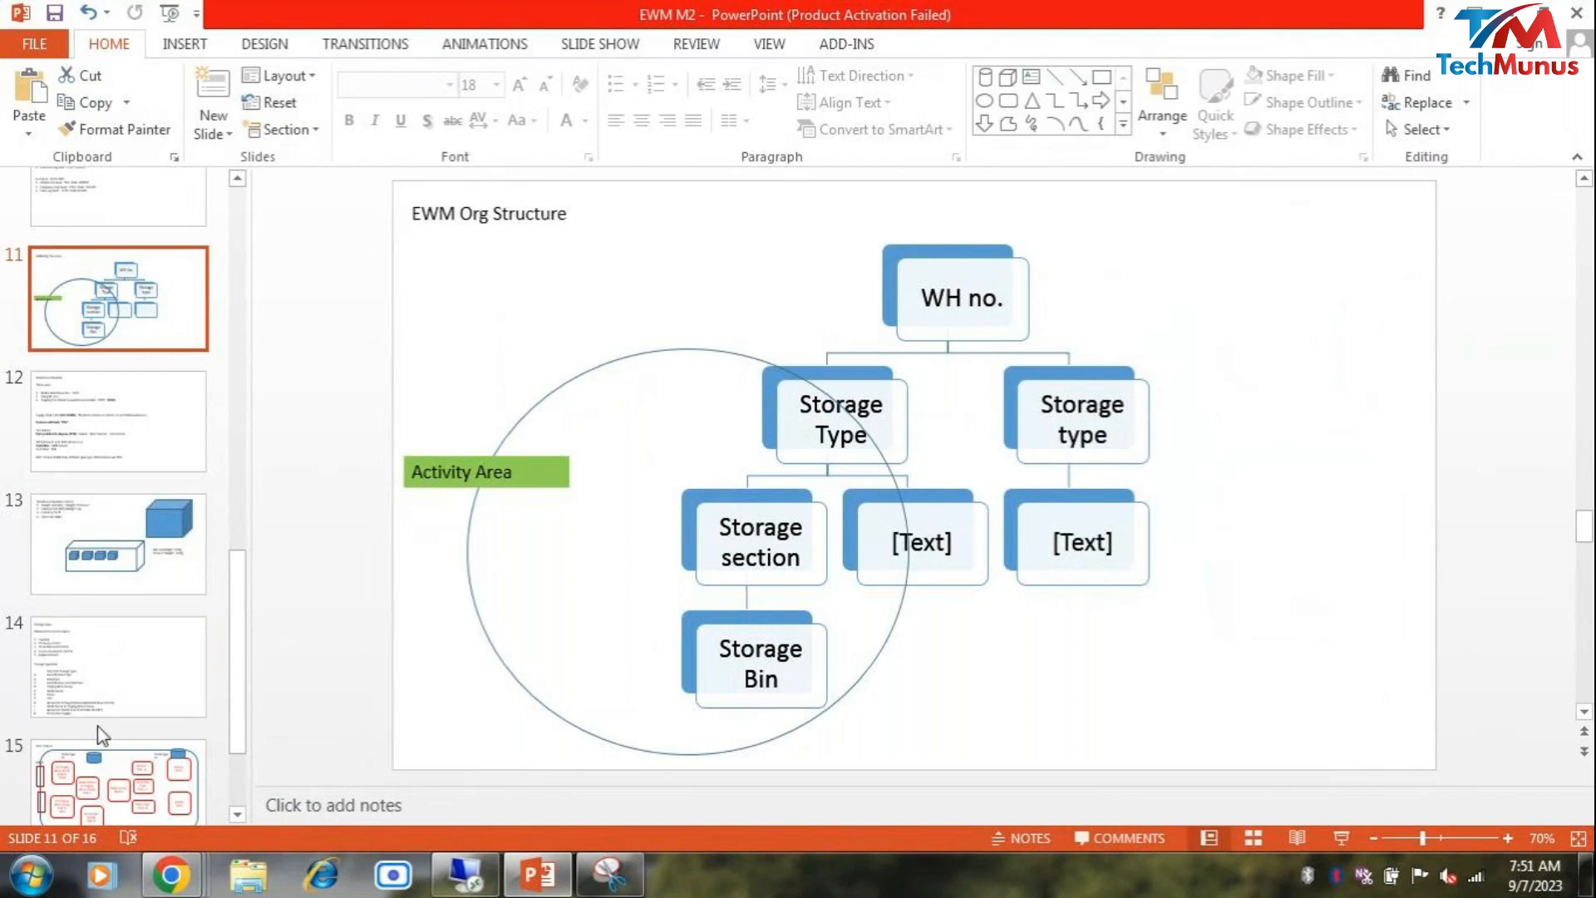
{"action": "scroll", "coordinate": [118, 756], "scroll_direction": "down", "scroll_amount": 3}
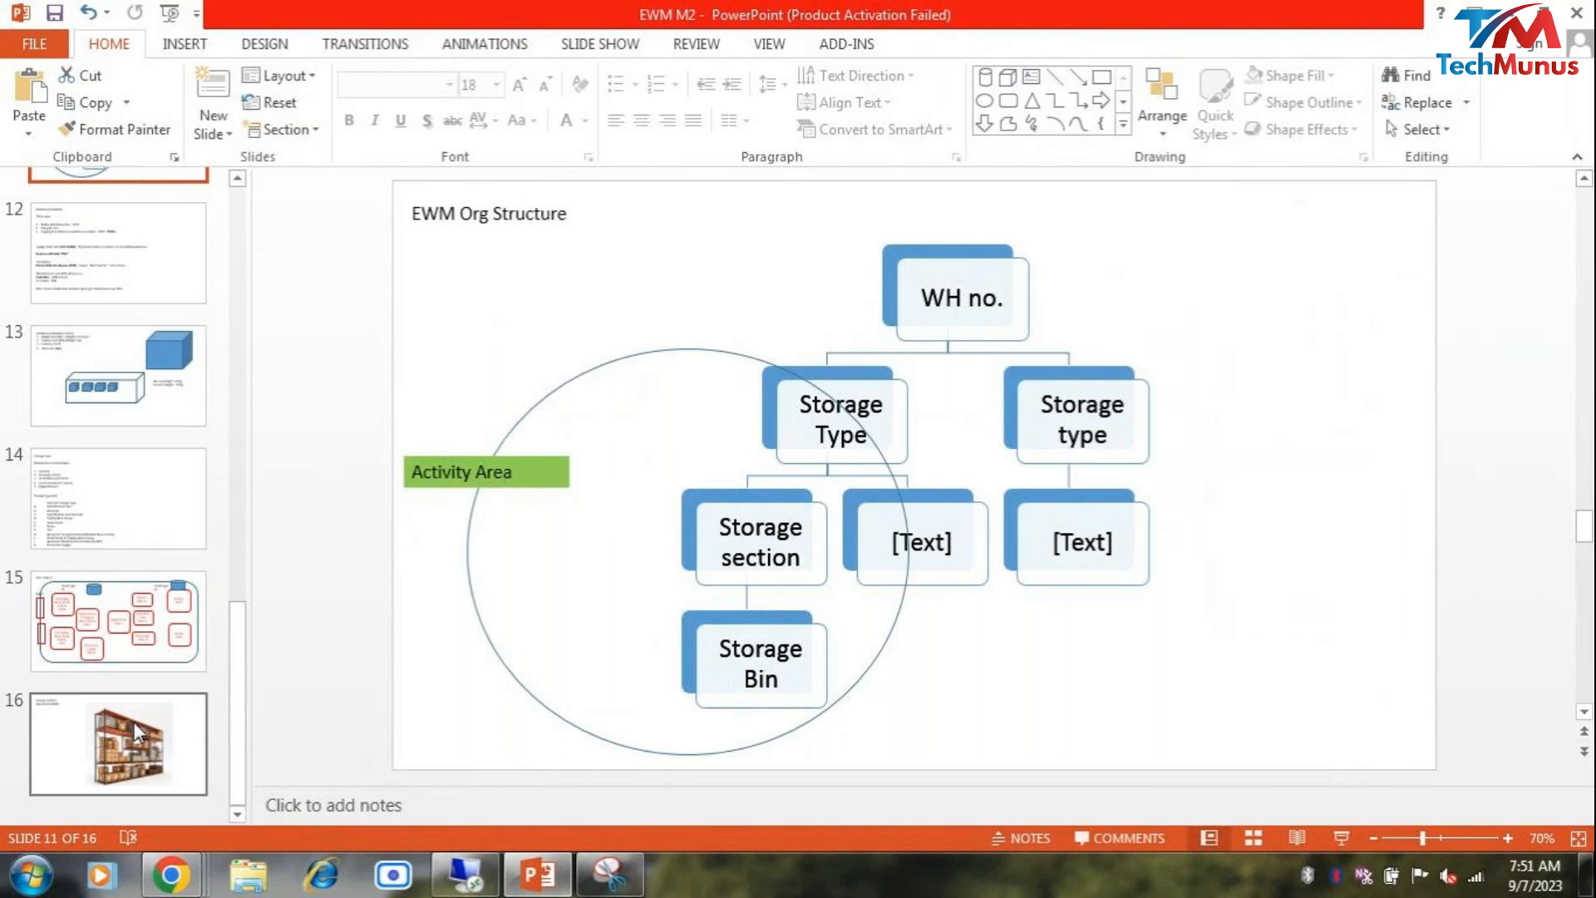
{"action": "left_click", "coordinate": [1534, 842]}
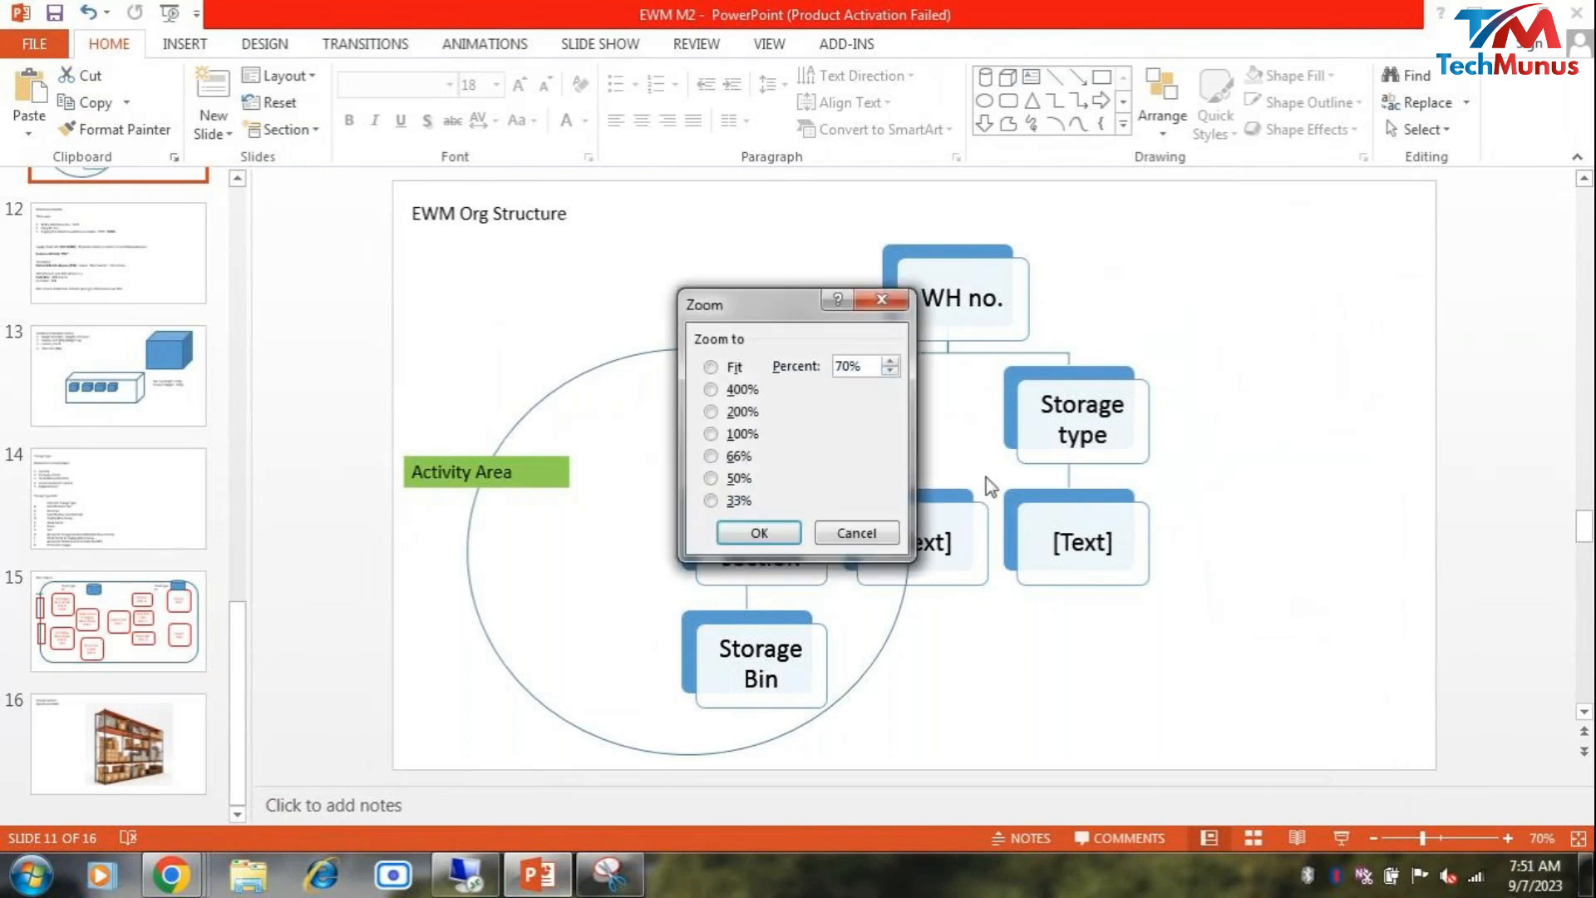
{"action": "left_click", "coordinate": [915, 291]}
{"action": "mouse_move", "coordinate": [171, 875]}
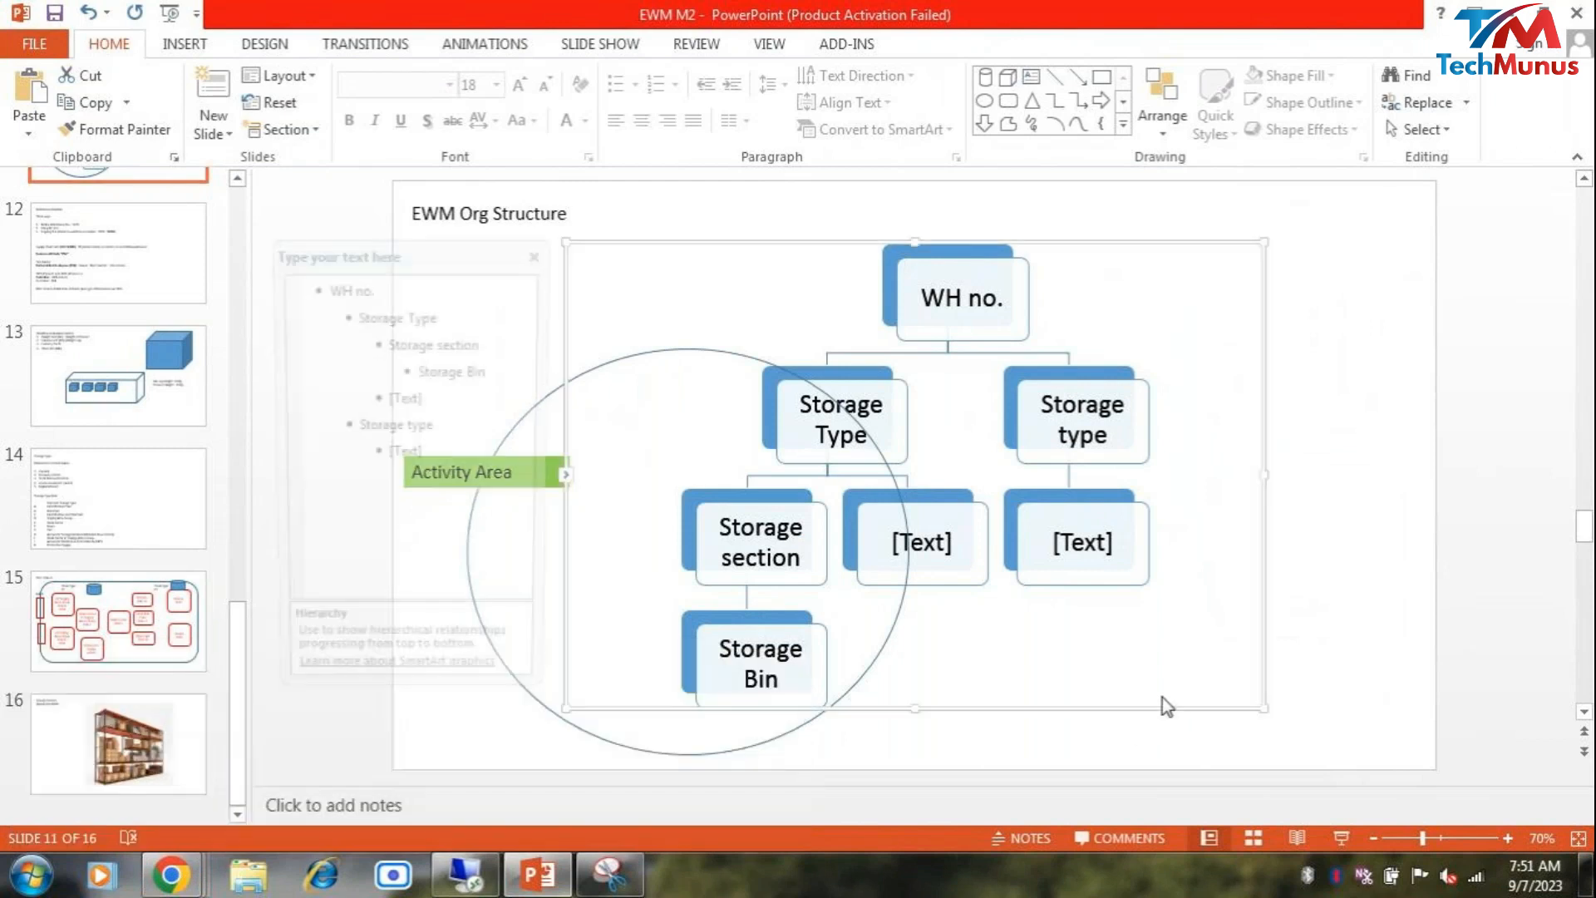
{"action": "left_click", "coordinate": [1162, 696]}
{"action": "left_click", "coordinate": [1383, 631]}
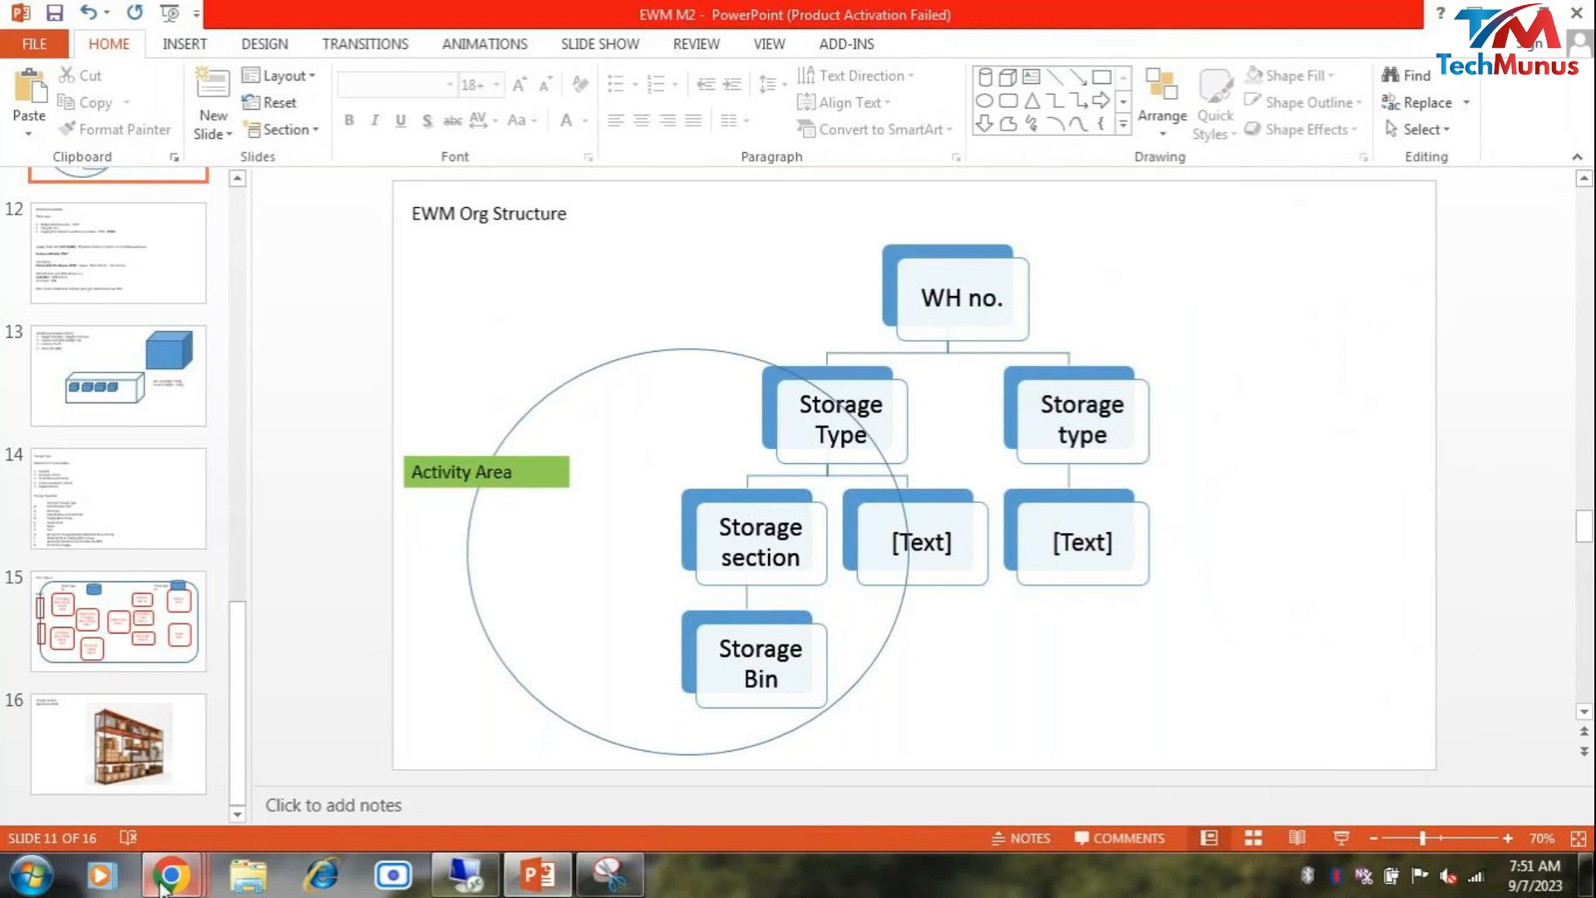
Step: Switch to the GoTo meeting in Chrome and pause its recording
{"action": "mouse_move", "coordinate": [163, 882]}
{"action": "left_click", "coordinate": [352, 734]}
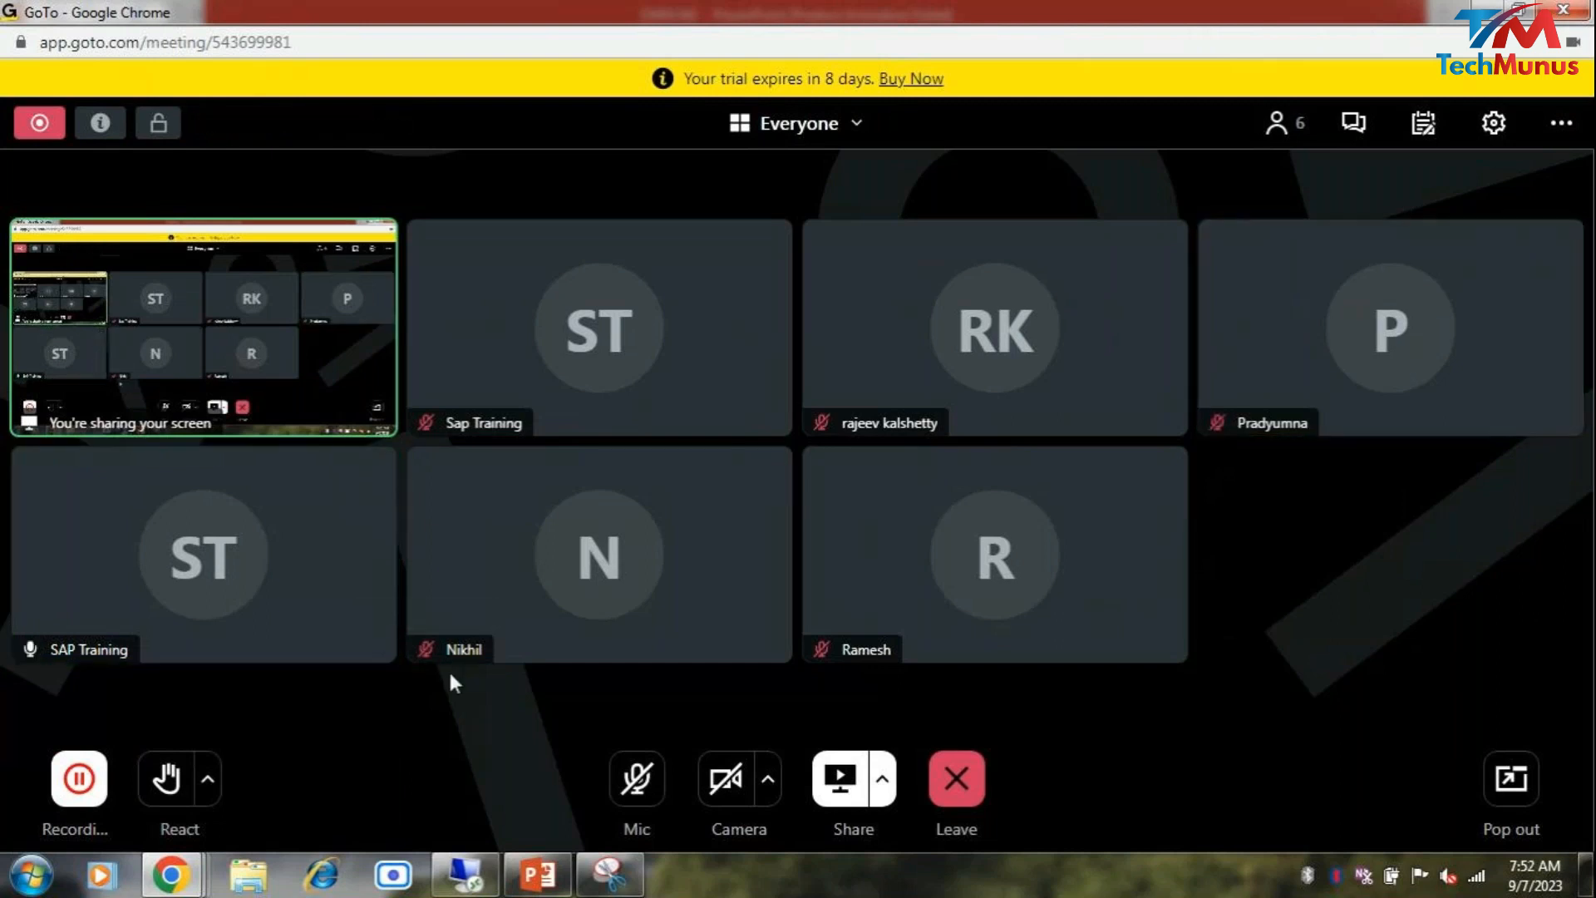
{"action": "left_click", "coordinate": [77, 786]}
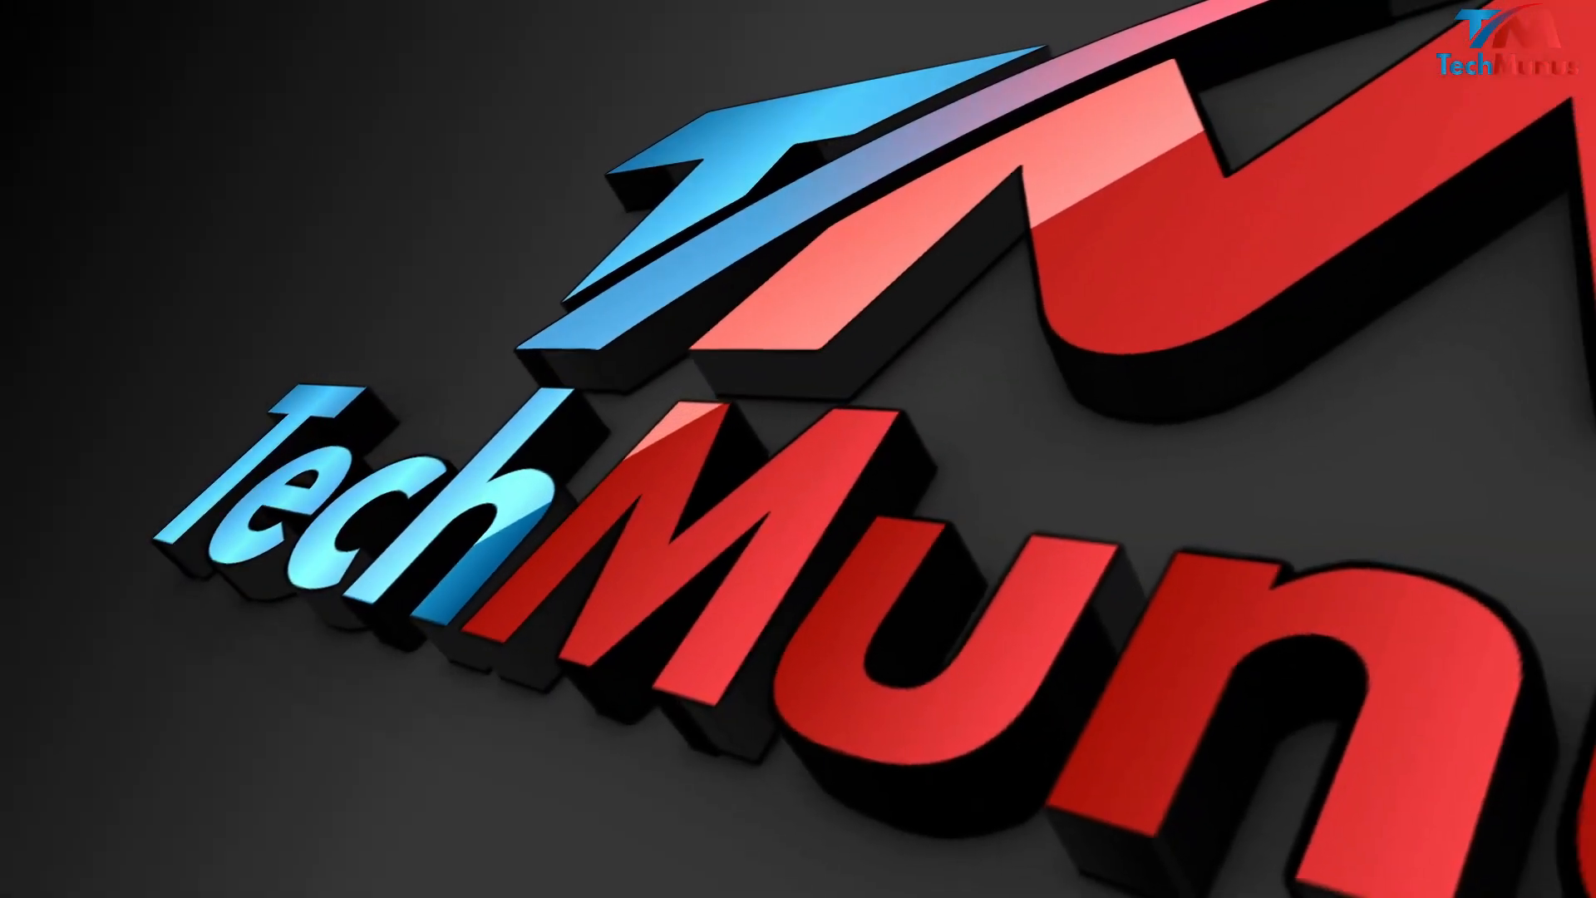